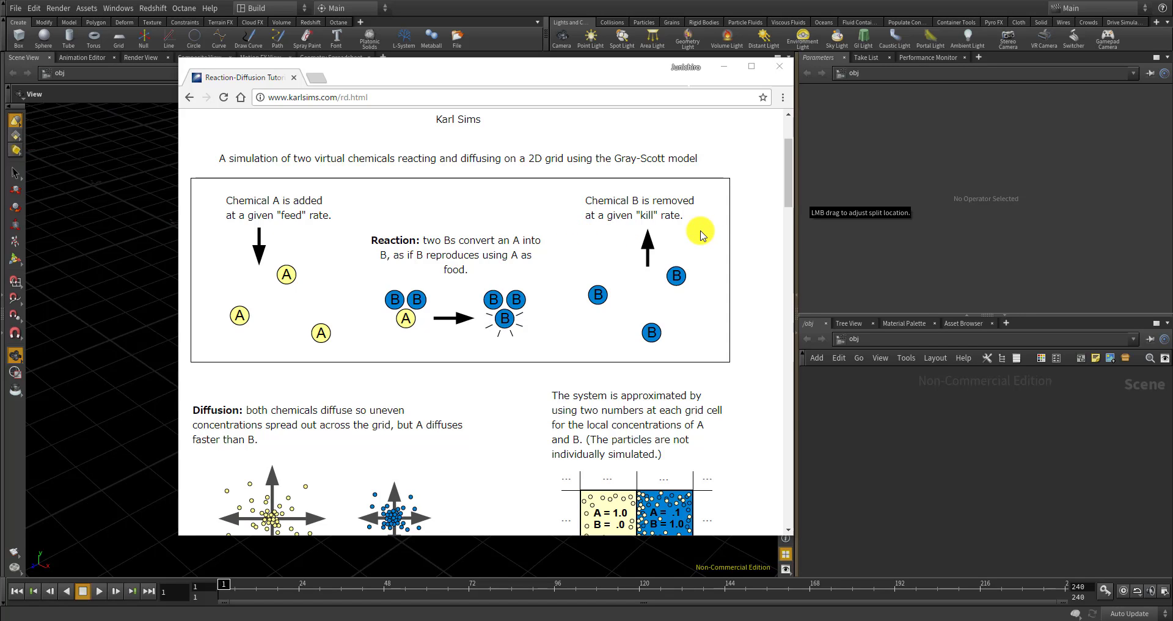
Read through the tutorial page in the browser, briefly highlighting the Laplacian convolution sentence
scroll(715, 217, down, 5)
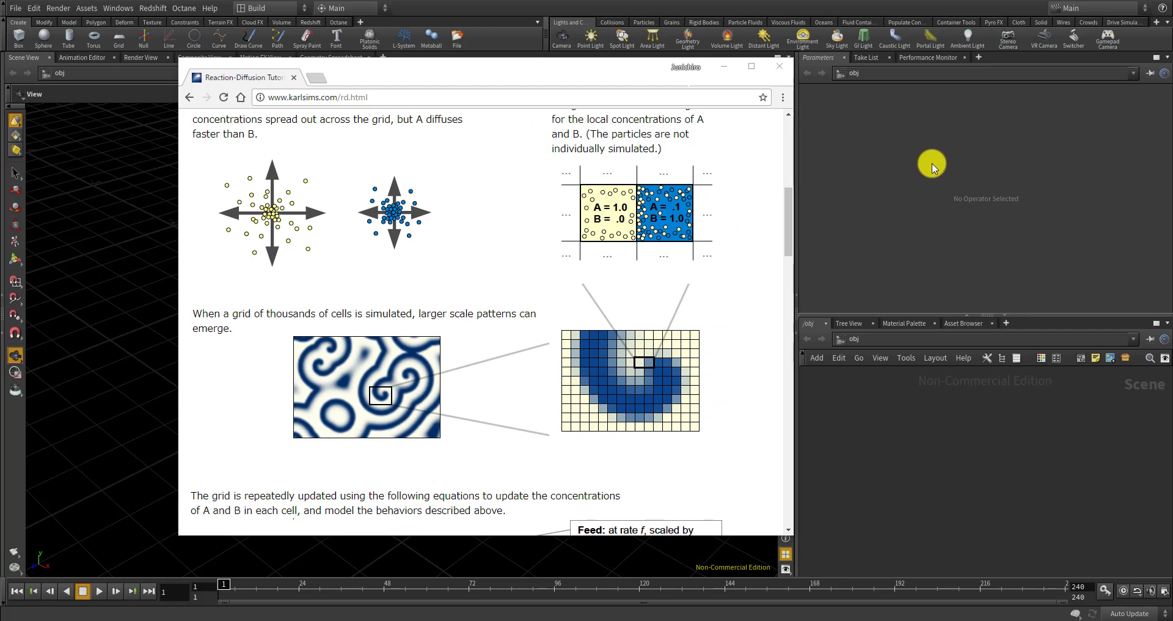
scroll(734, 226, down, 4)
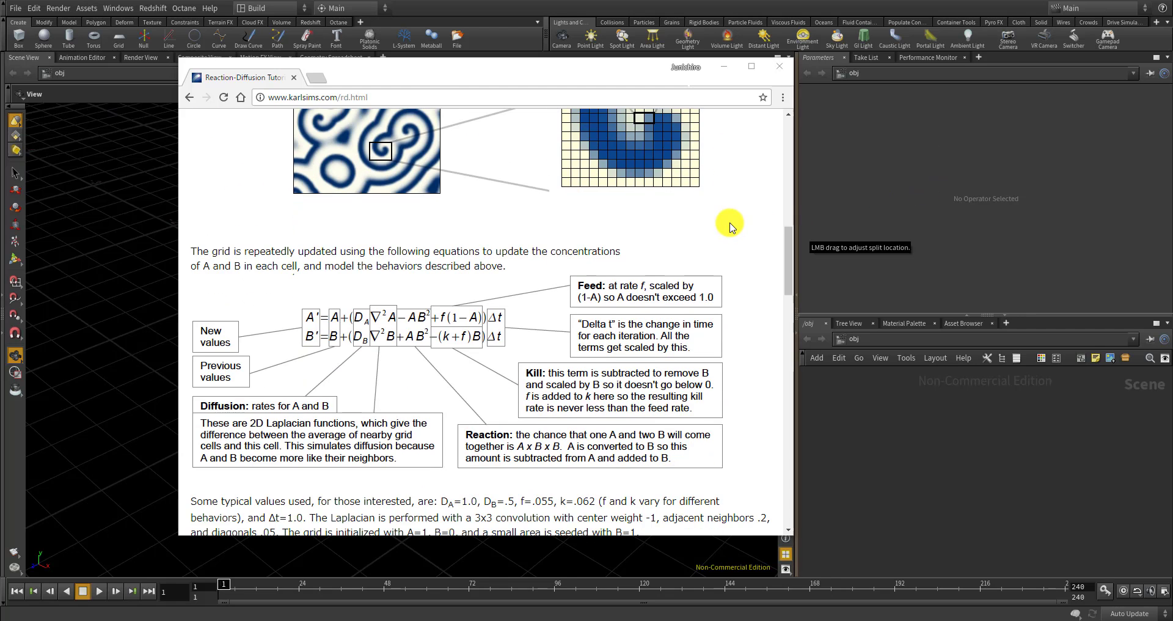
scroll(732, 226, up, 13)
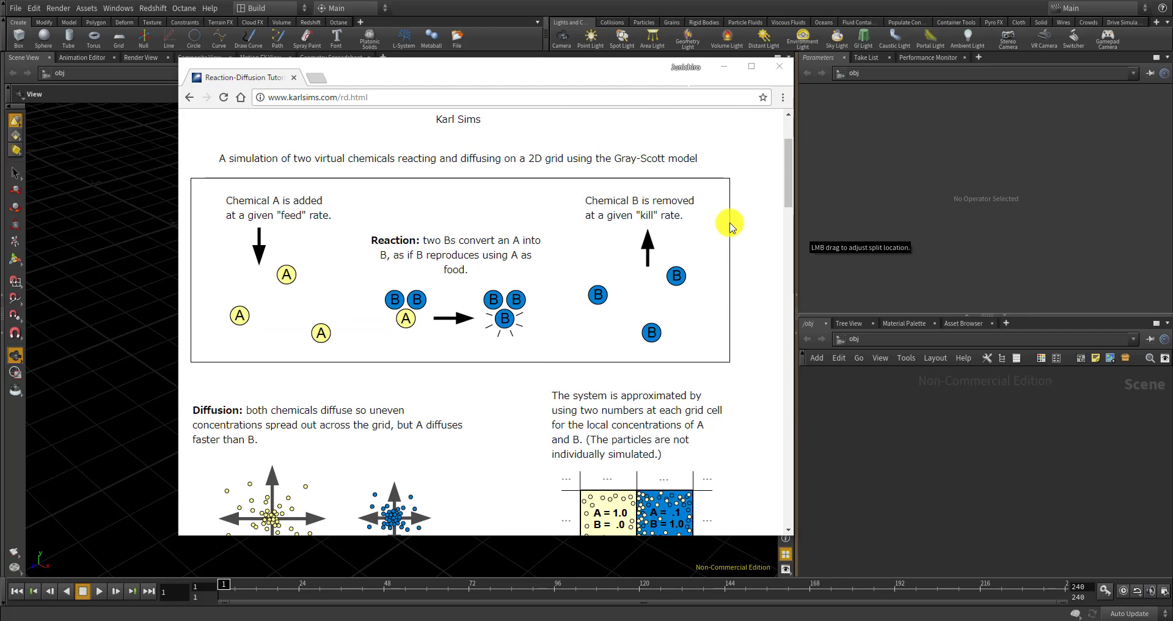
scroll(731, 226, down, 4)
scroll(731, 231, down, 5)
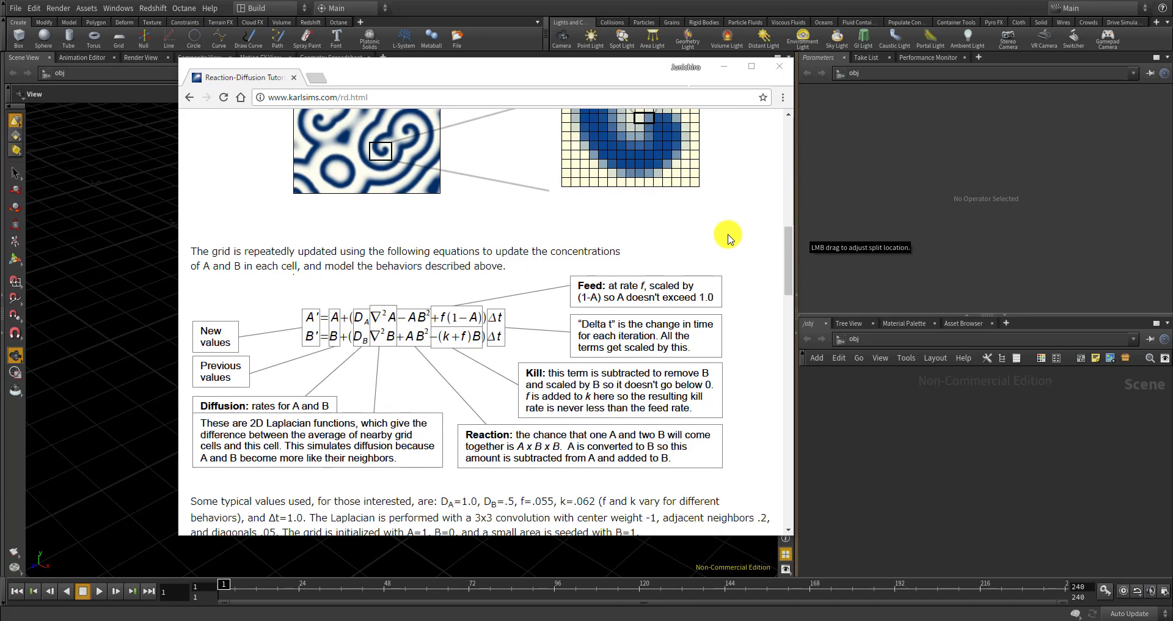
scroll(724, 215, down, 4)
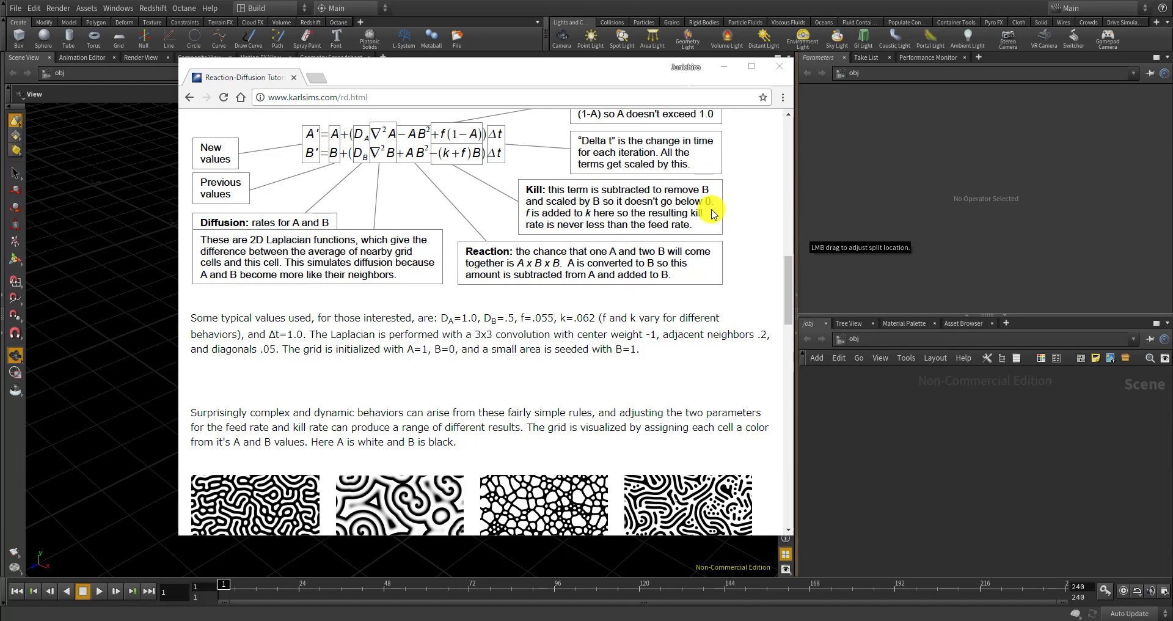
scroll(483, 247, down, 2)
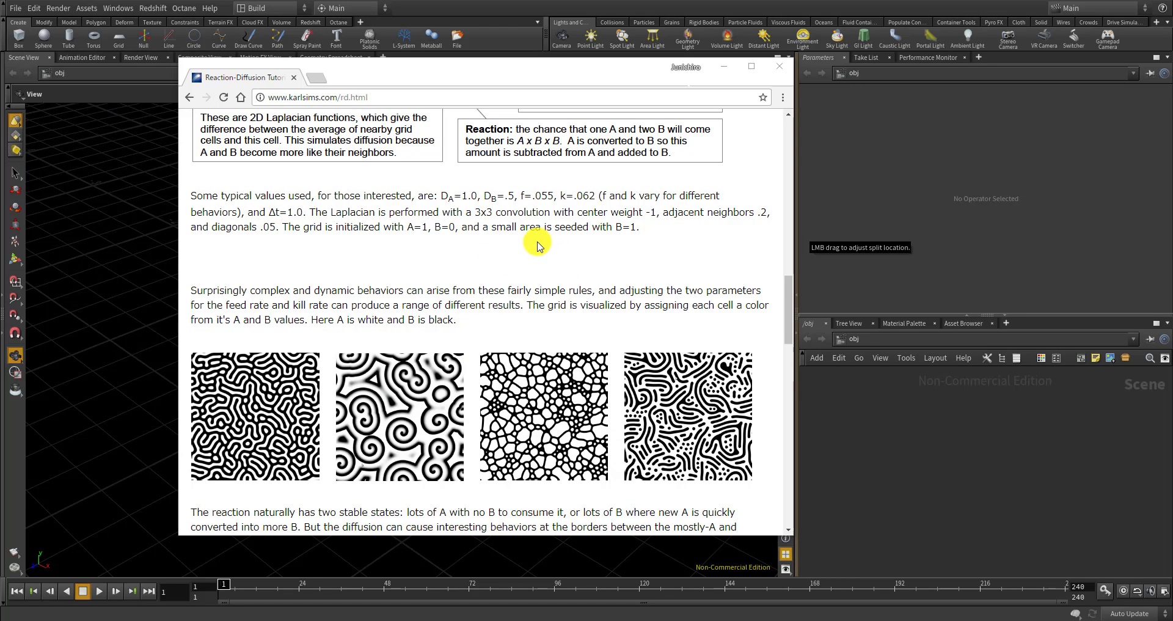
scroll(531, 245, up, 1)
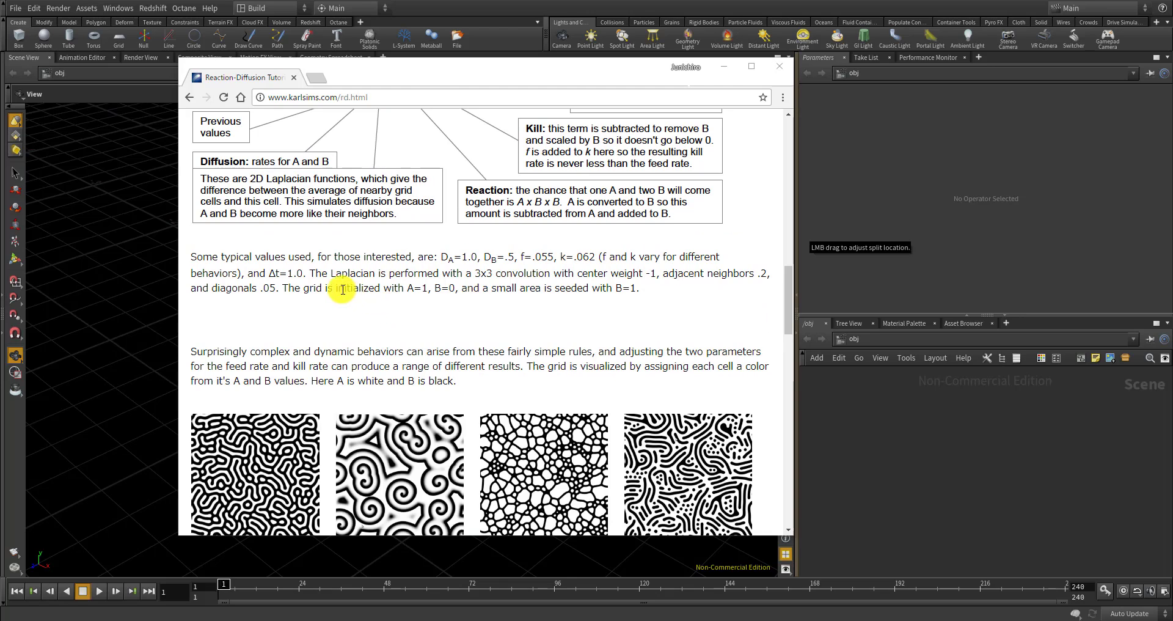
drag(309, 273, 493, 269)
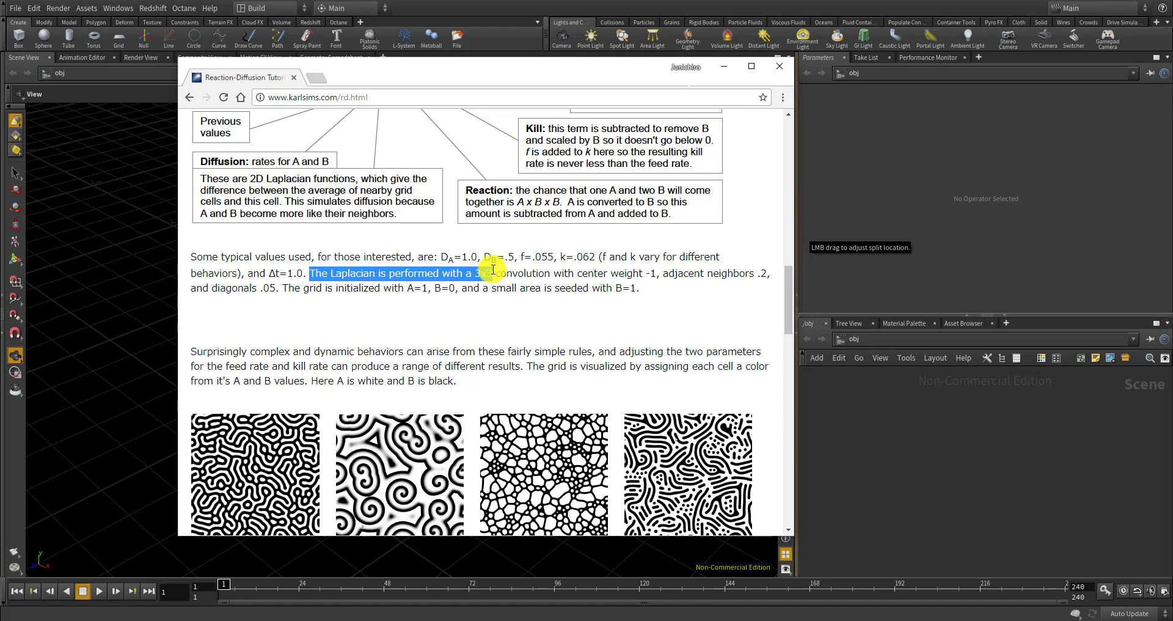
click(492, 270)
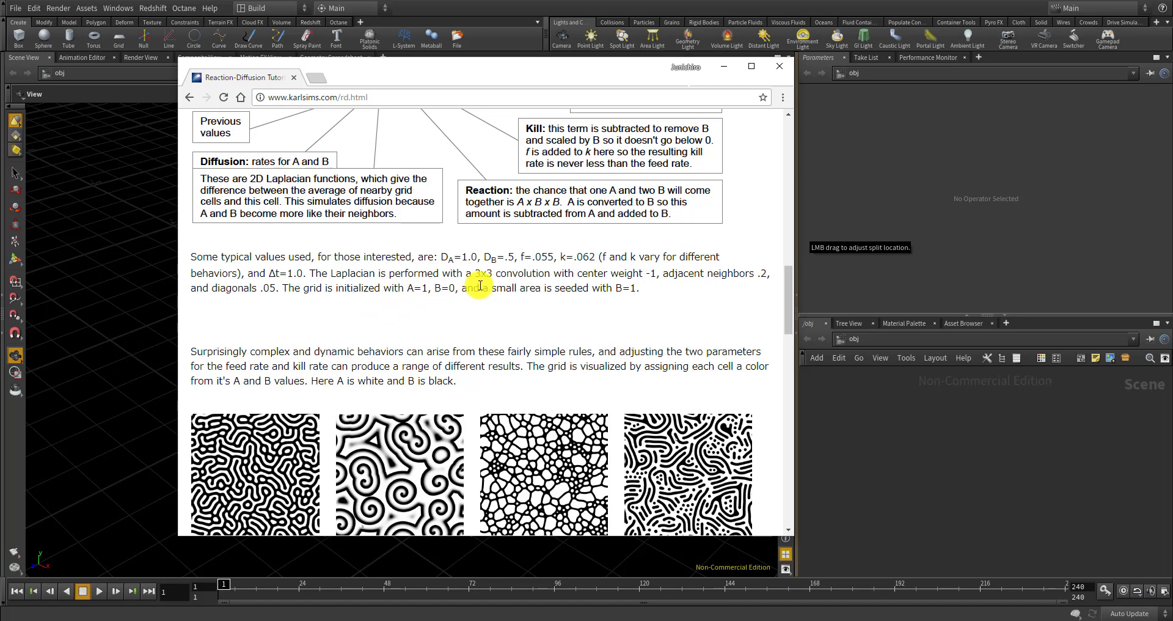
scroll(576, 262, up, 3)
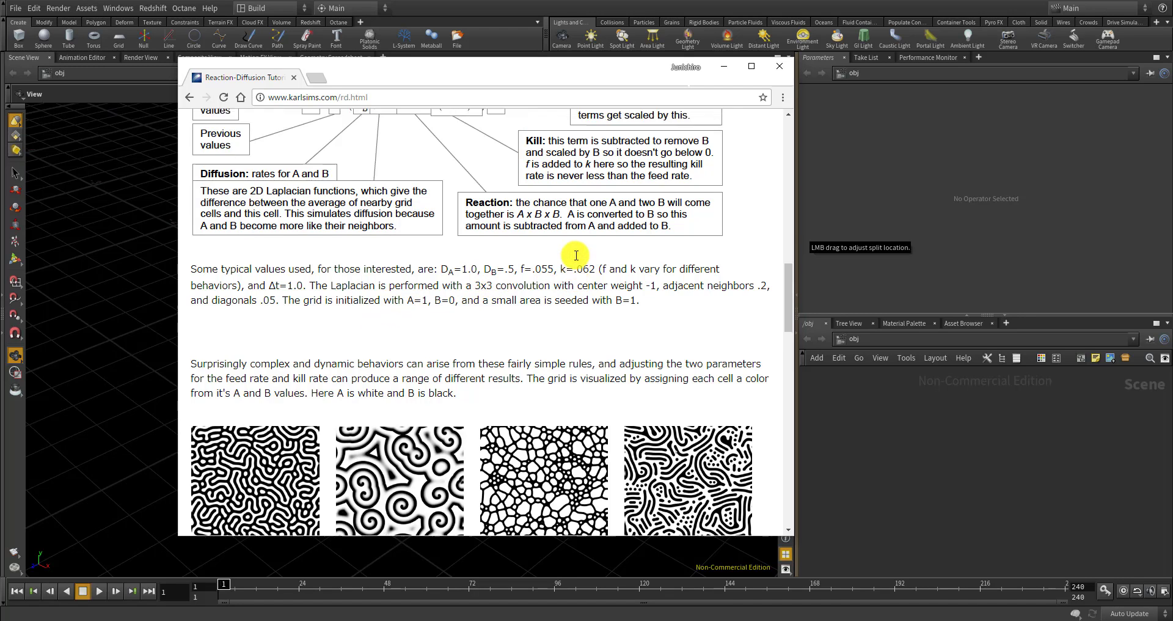
scroll(373, 317, down, 3)
scroll(516, 445, up, 2)
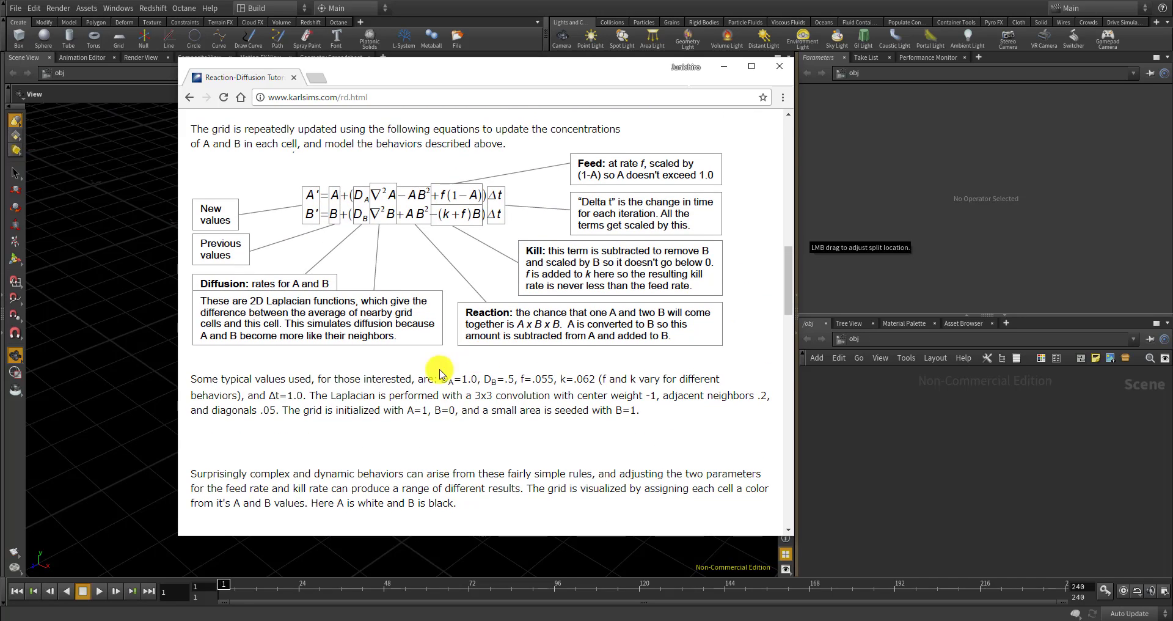
drag(441, 379, 608, 379)
scroll(416, 211, up, 3)
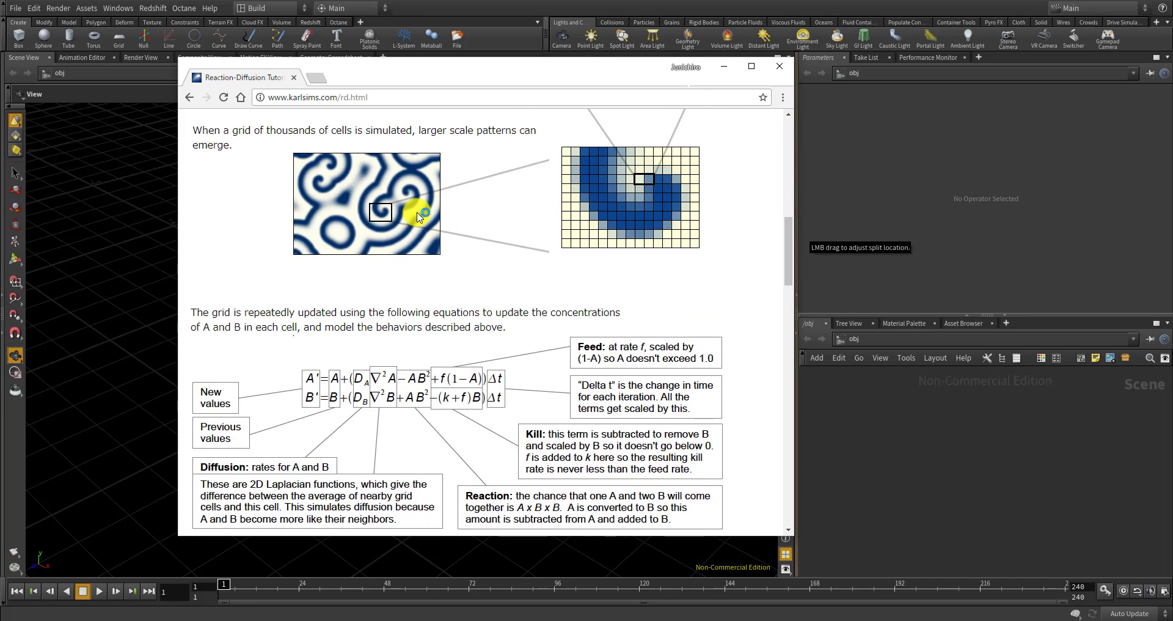
scroll(431, 195, up, 5)
scroll(314, 265, down, 6)
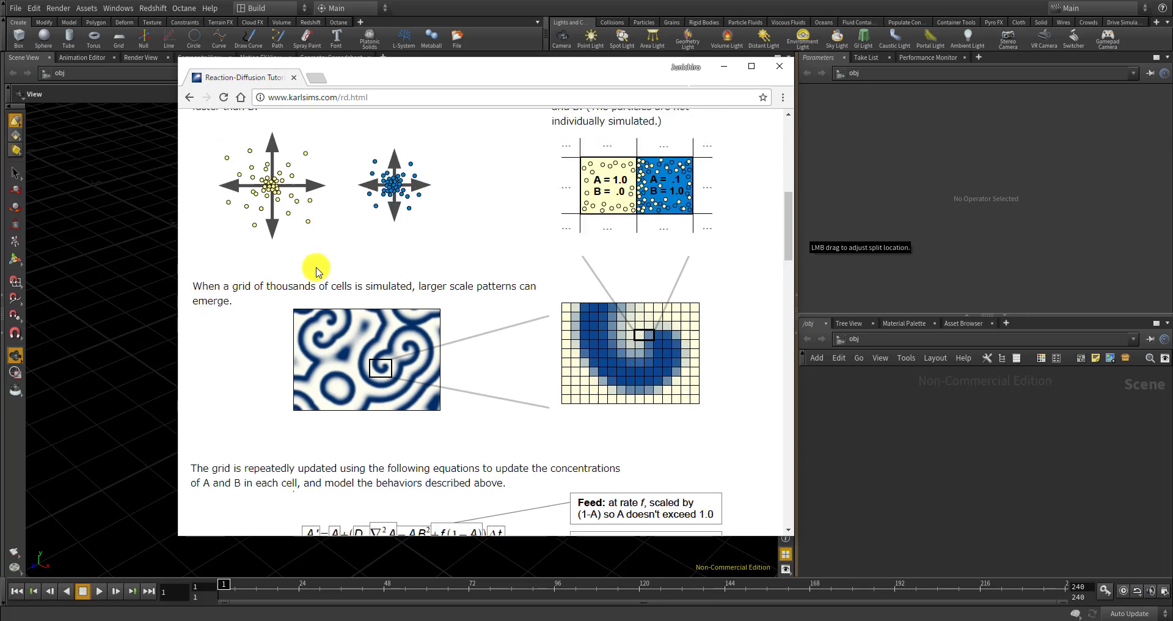
Switch to Houdini and resize panes to widen the side panels and heighten the network area
click(842, 426)
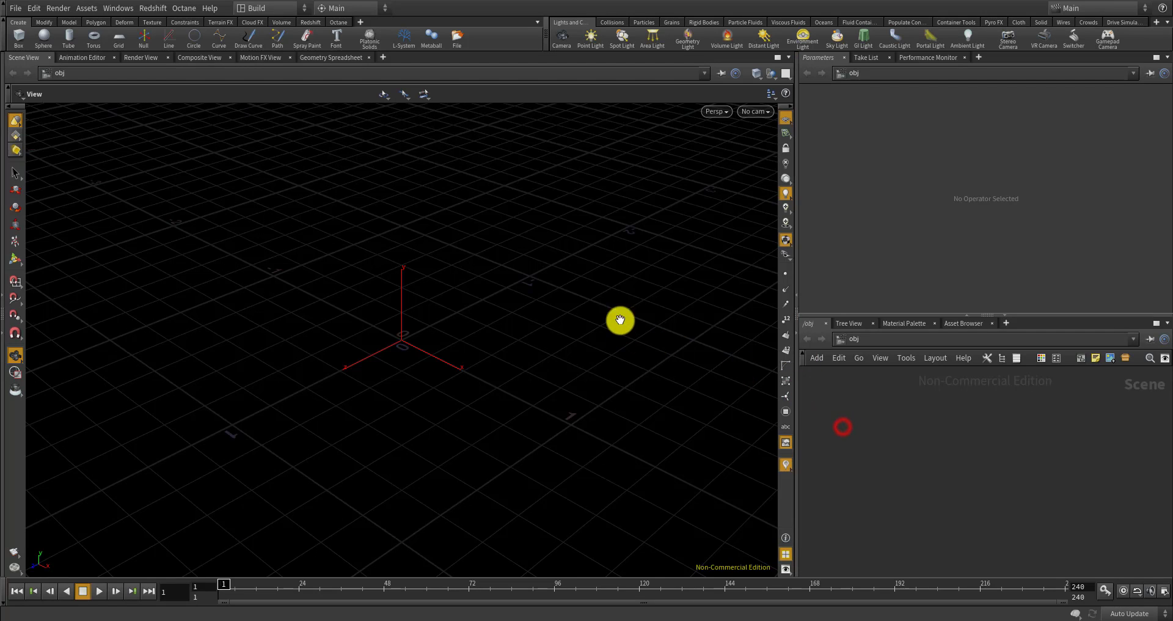
drag(796, 231, 741, 239)
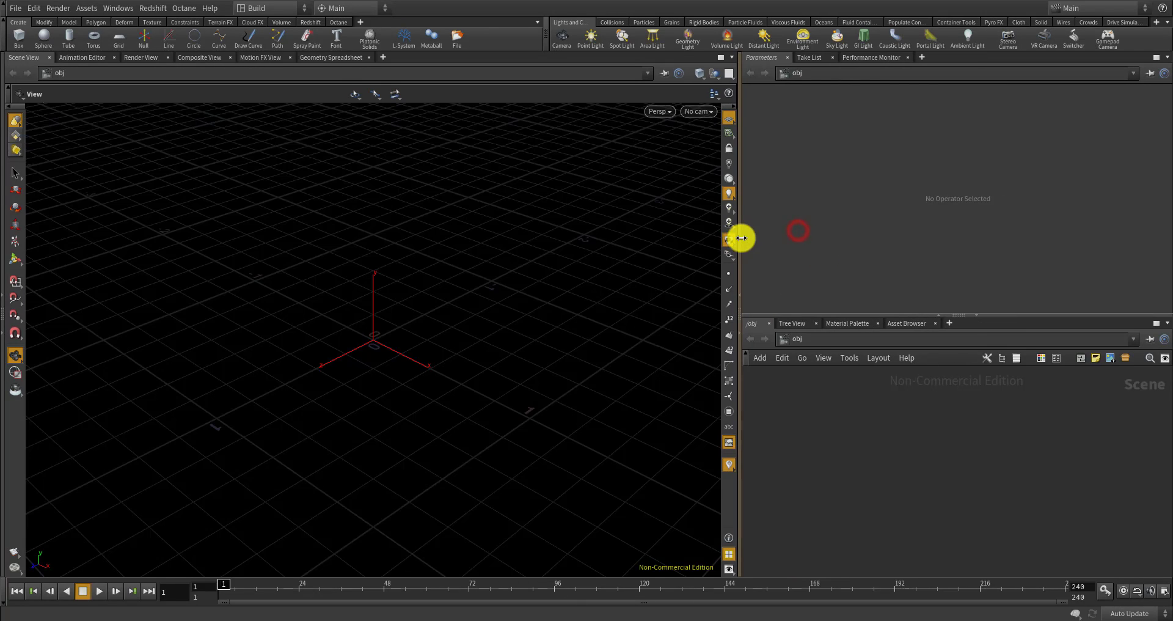
drag(809, 313, 808, 278)
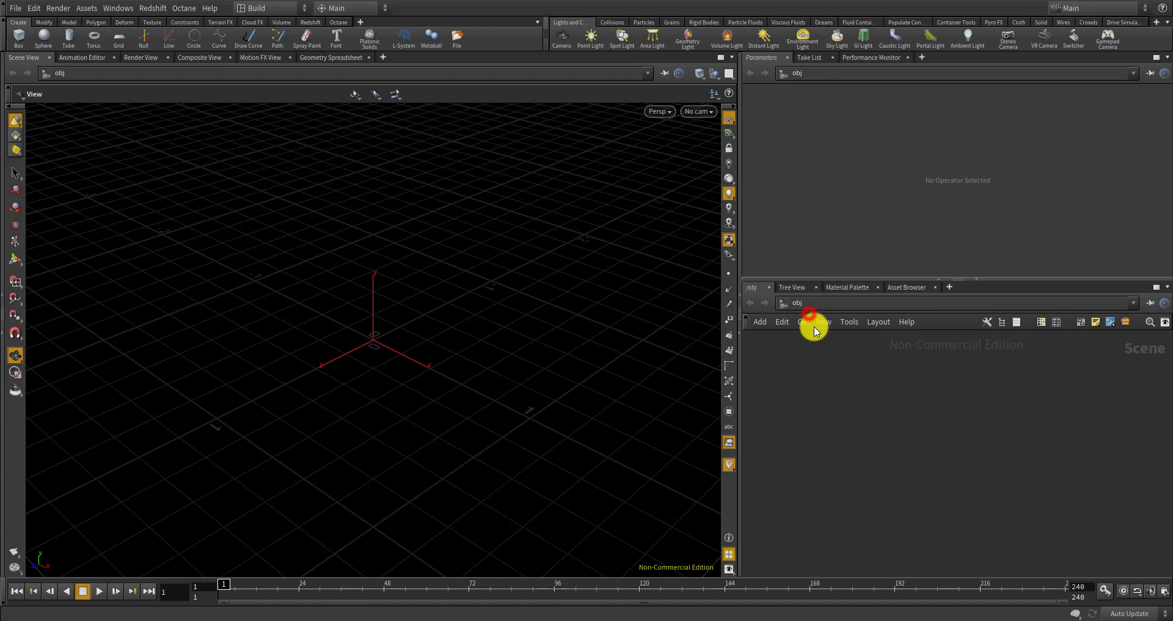
Add a Geometry node geo1, go inside it and delete the default file1 node
key(Tab)
text(gem)
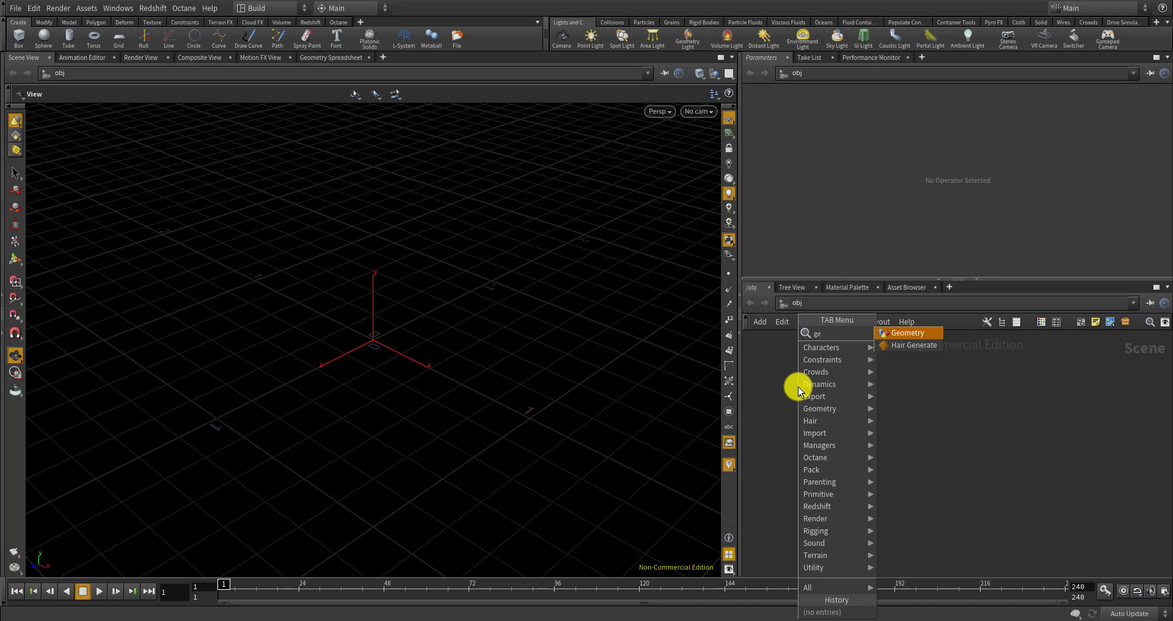
key(Return)
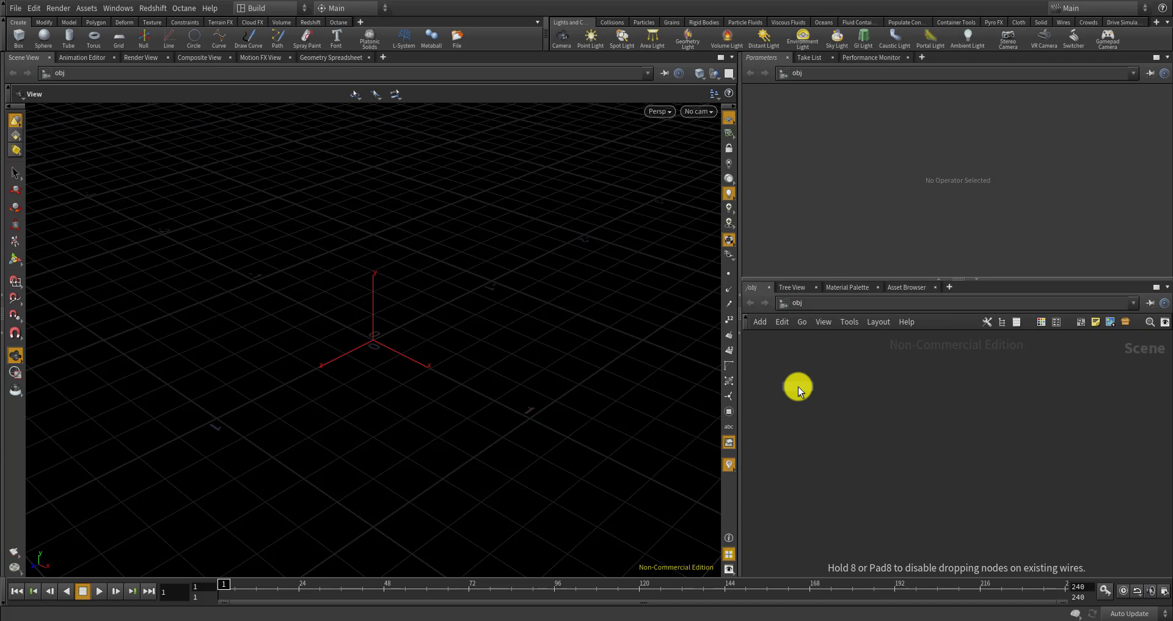
click(840, 384)
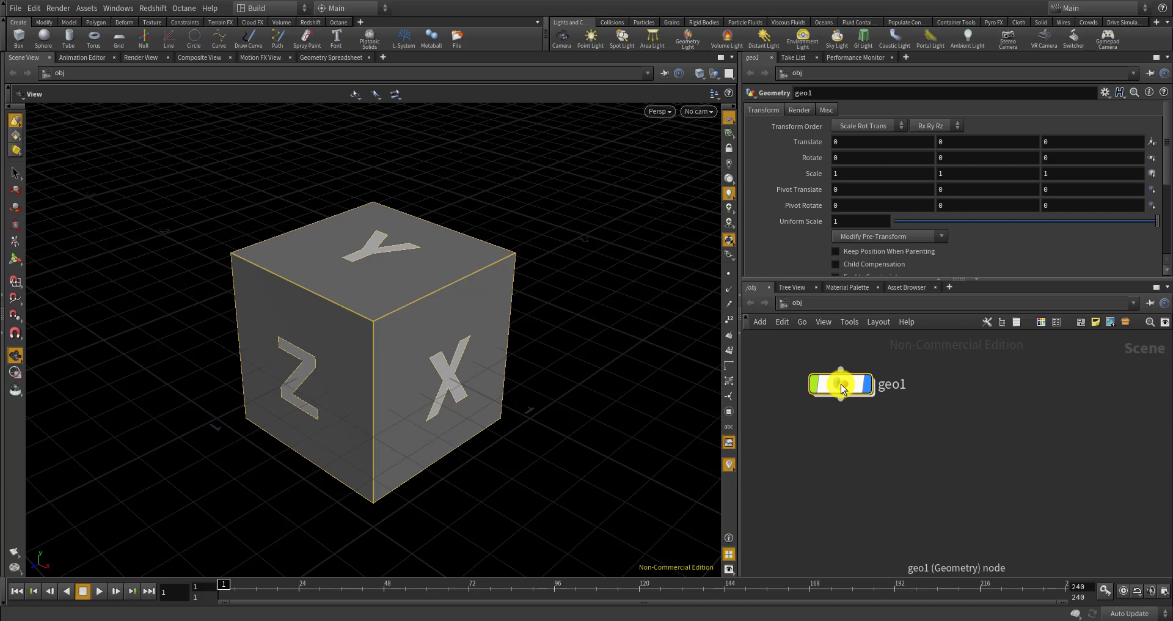
double_click(841, 384)
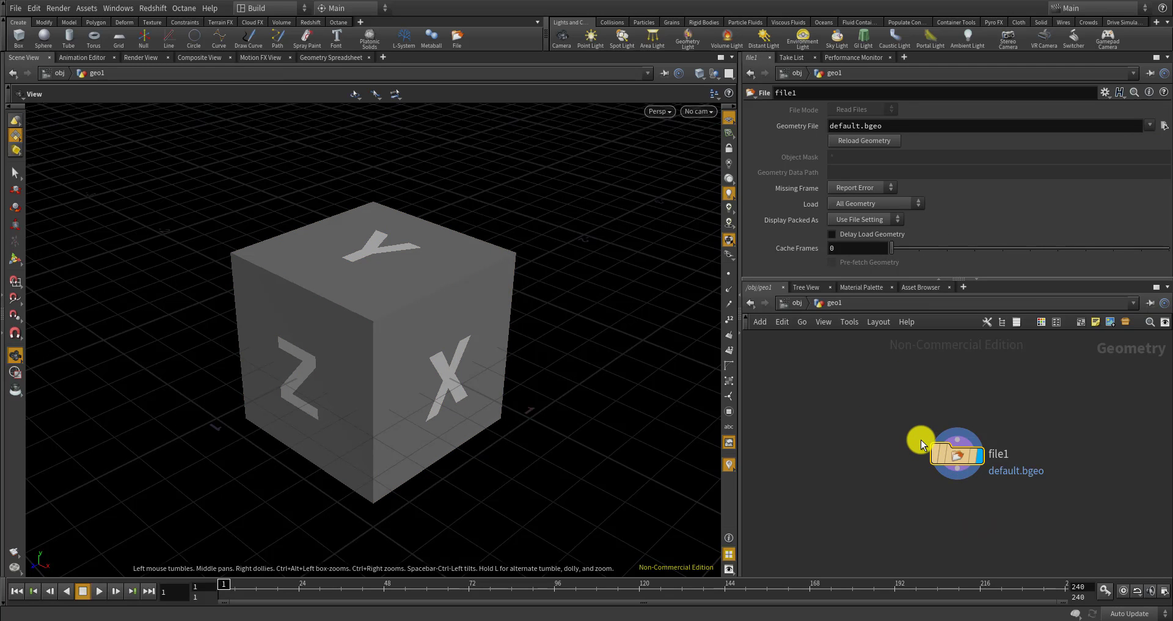
key(Delete)
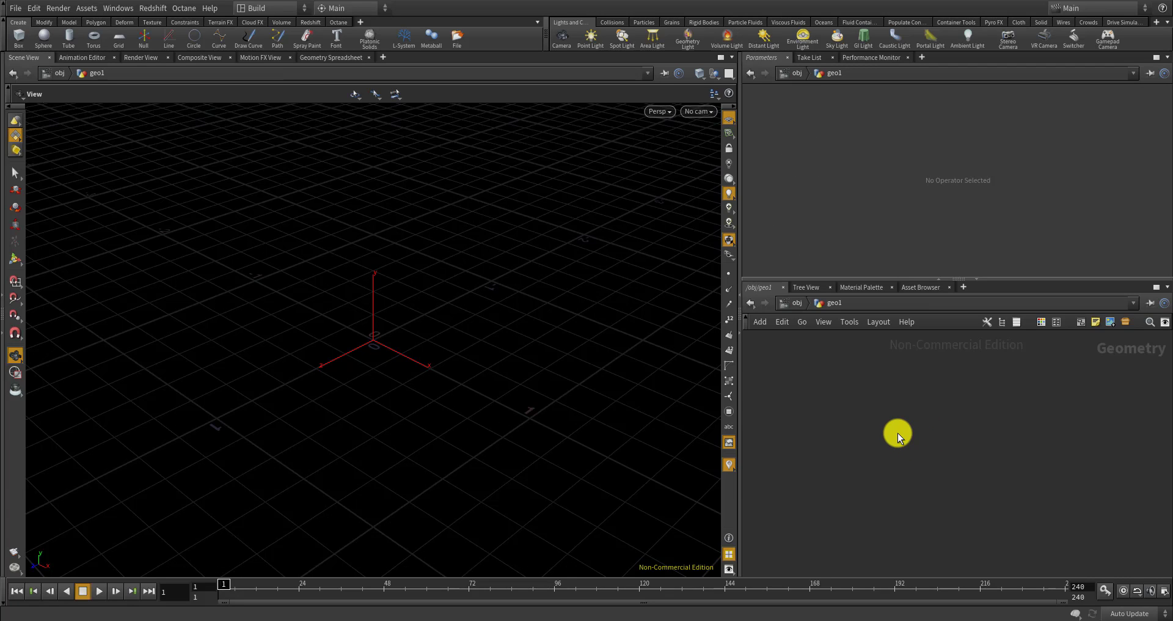
Orbit the viewport around the grid and abandon a mistyped geometry node search
drag(392, 399, 477, 414)
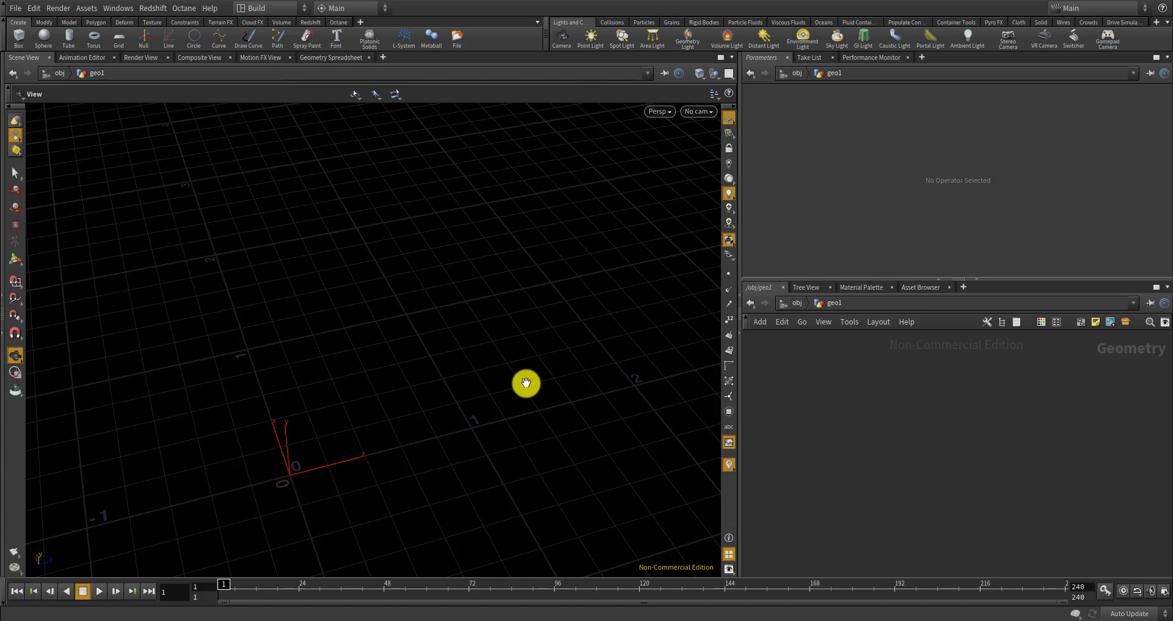
drag(526, 382, 484, 429)
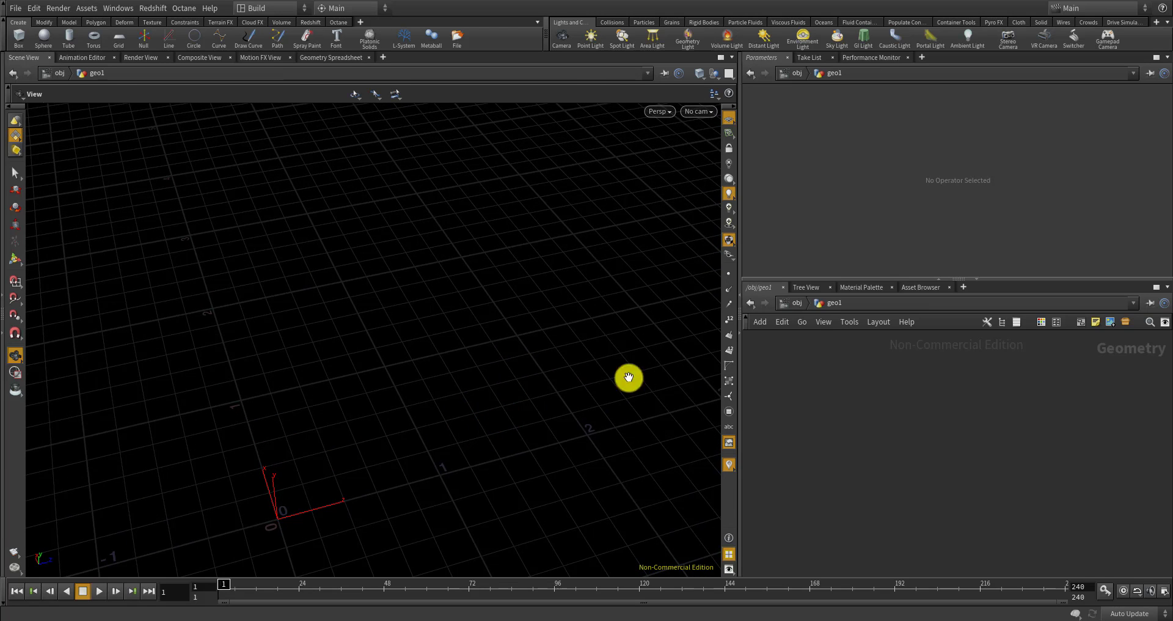
drag(684, 395, 418, 422)
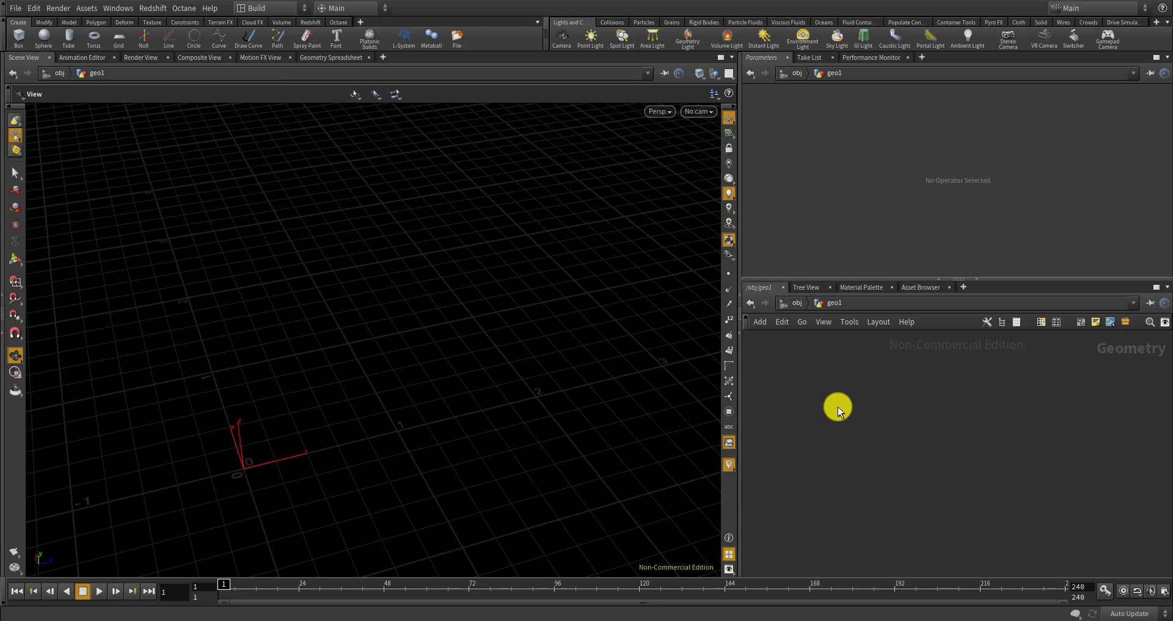
key(Tab)
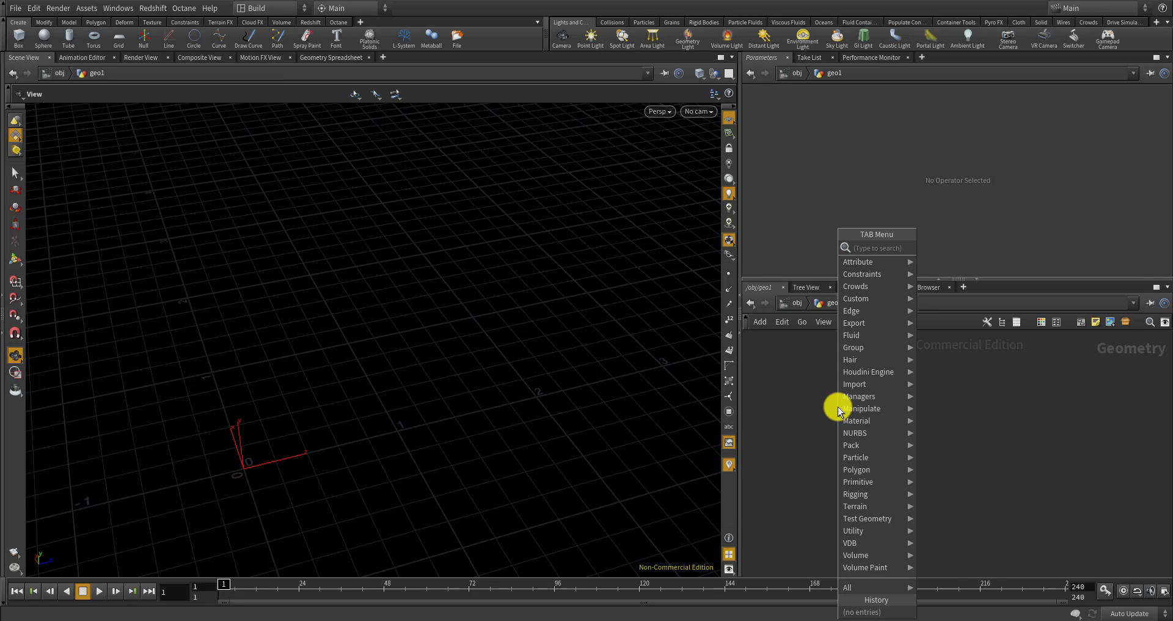
text(geomet)
key(BackSpace)
key(BackSpace)
key(BackSpace)
text(em)
key(Escape)
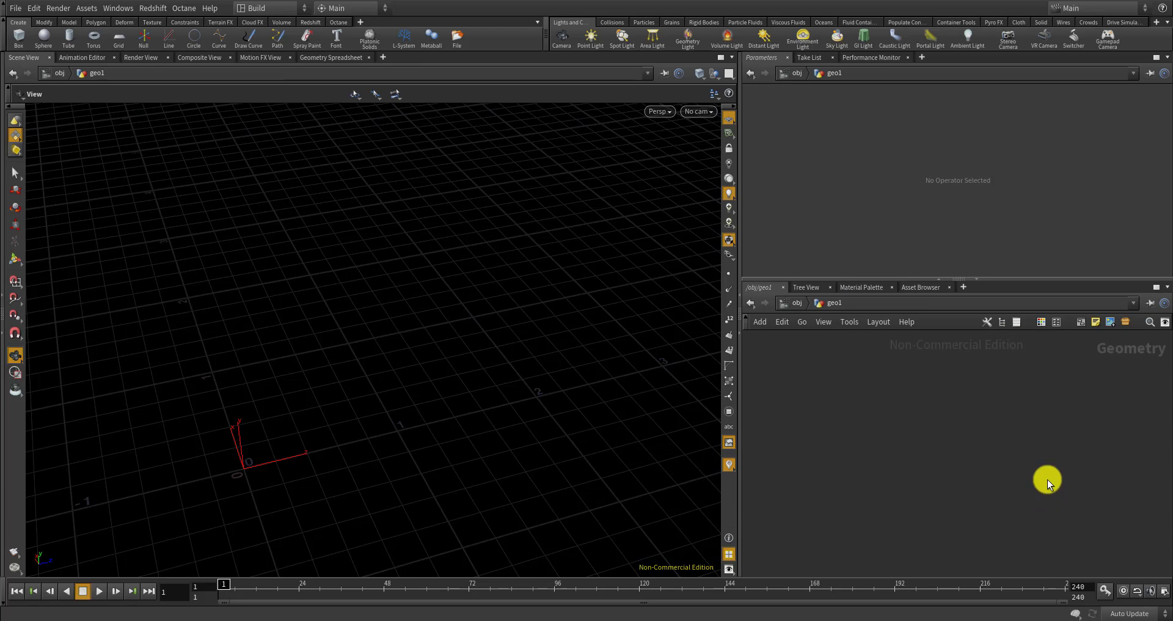
Search the node menu for 'box' and choose the Box SOP
key(Tab)
text(boudni)
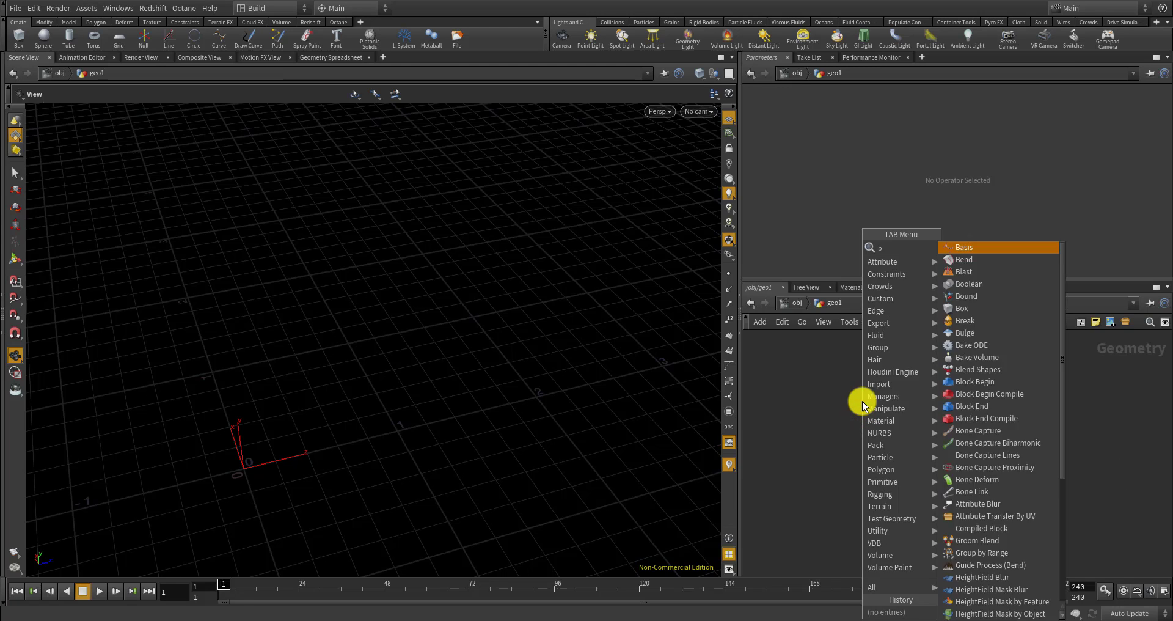
key(BackSpace)
key(BackSpace)
key(BackSpace)
key(BackSpace)
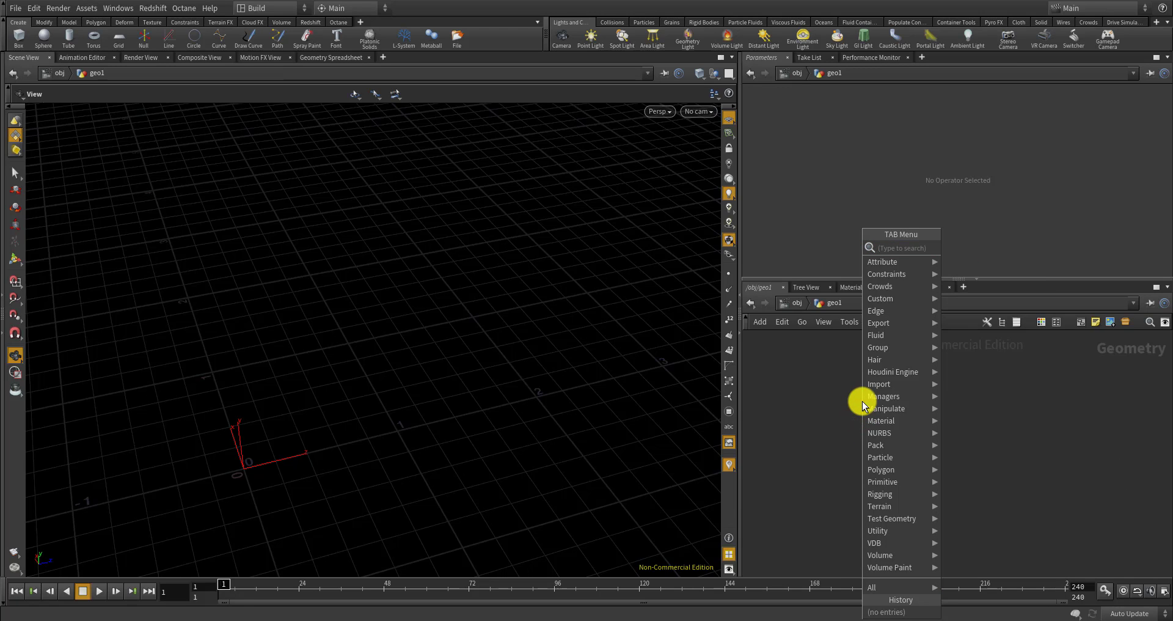
text(x)
key(Return)
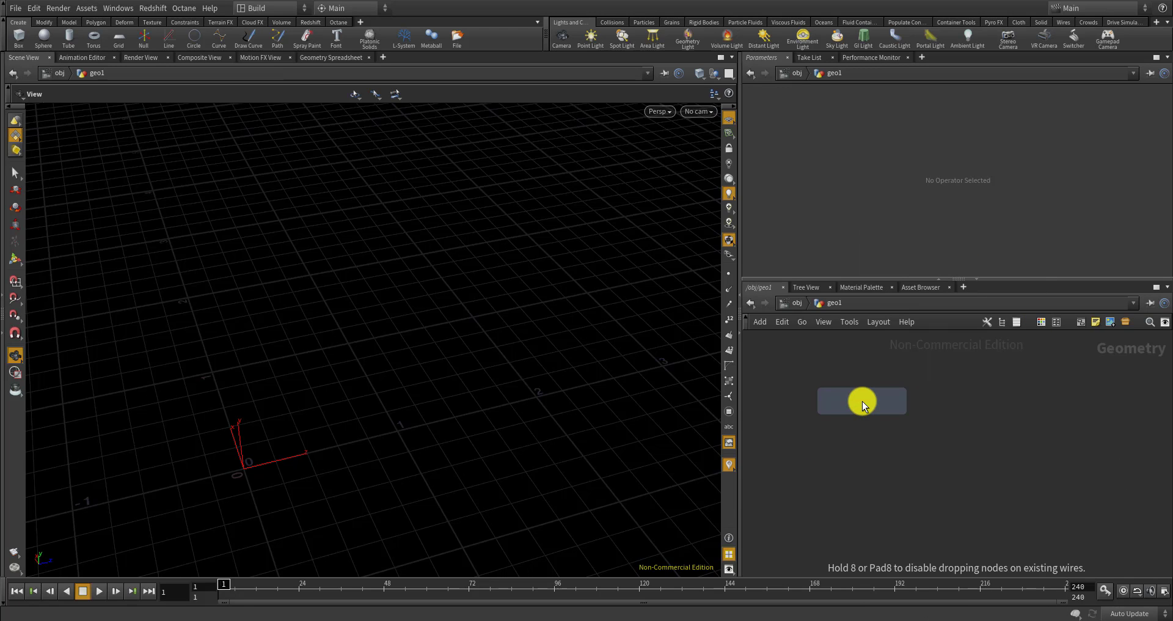
Place box1 in the network, orbit to see the cube, and frame the network view
click(885, 402)
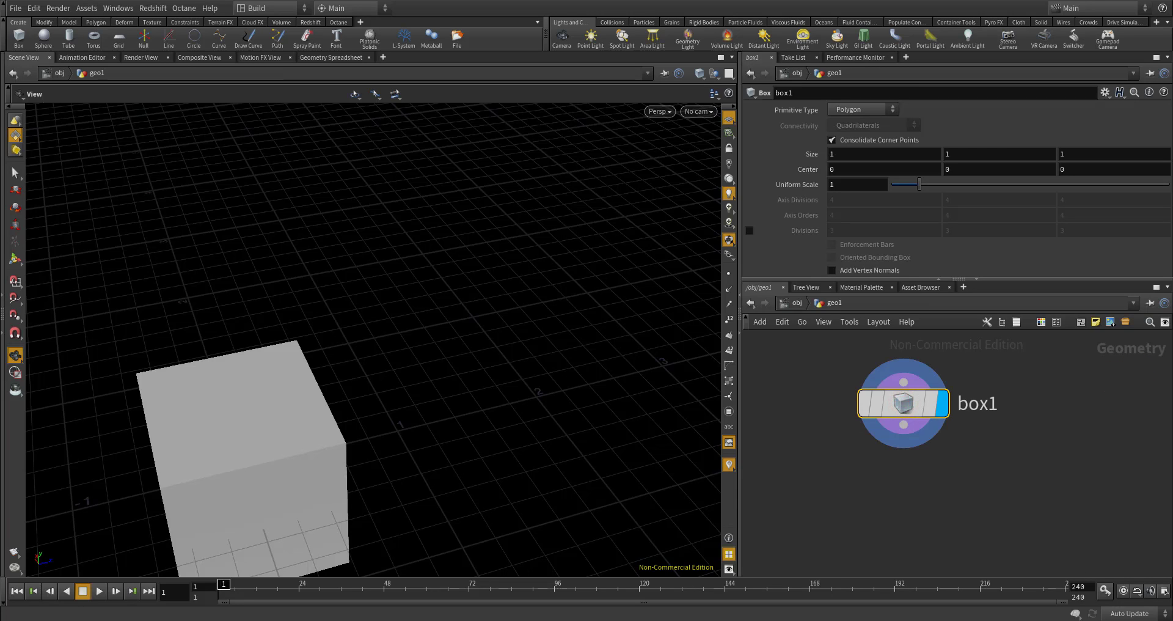
drag(523, 563, 477, 342)
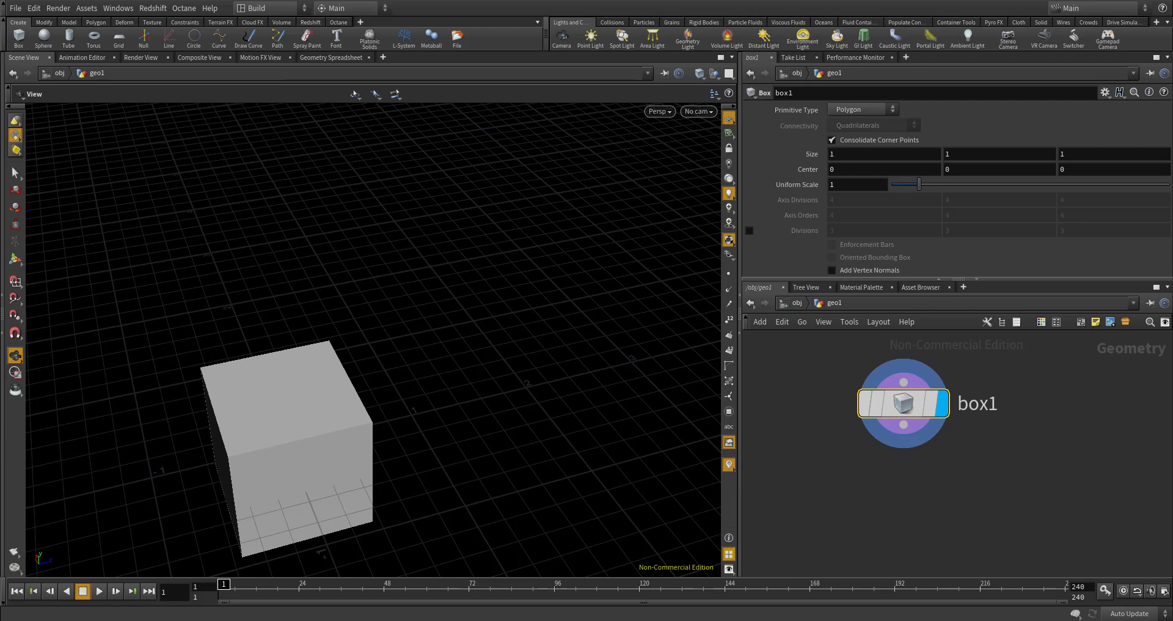
click(904, 466)
key(h)
Add a Null node and position it to the left of box1
key(Tab)
text(nul)
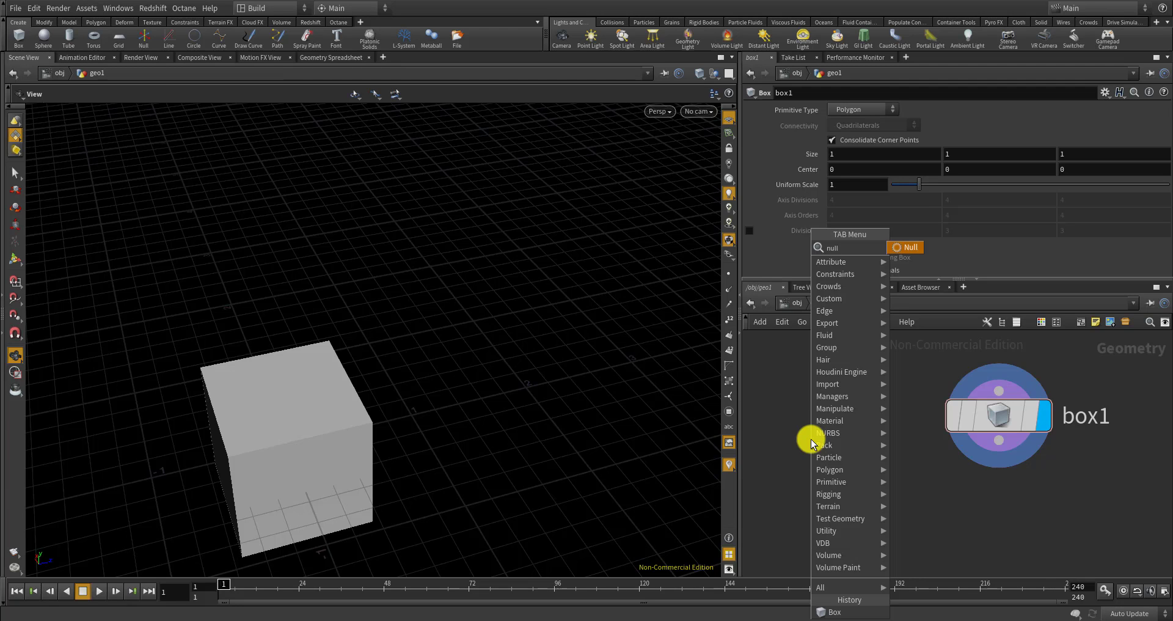
key(Return)
click(811, 439)
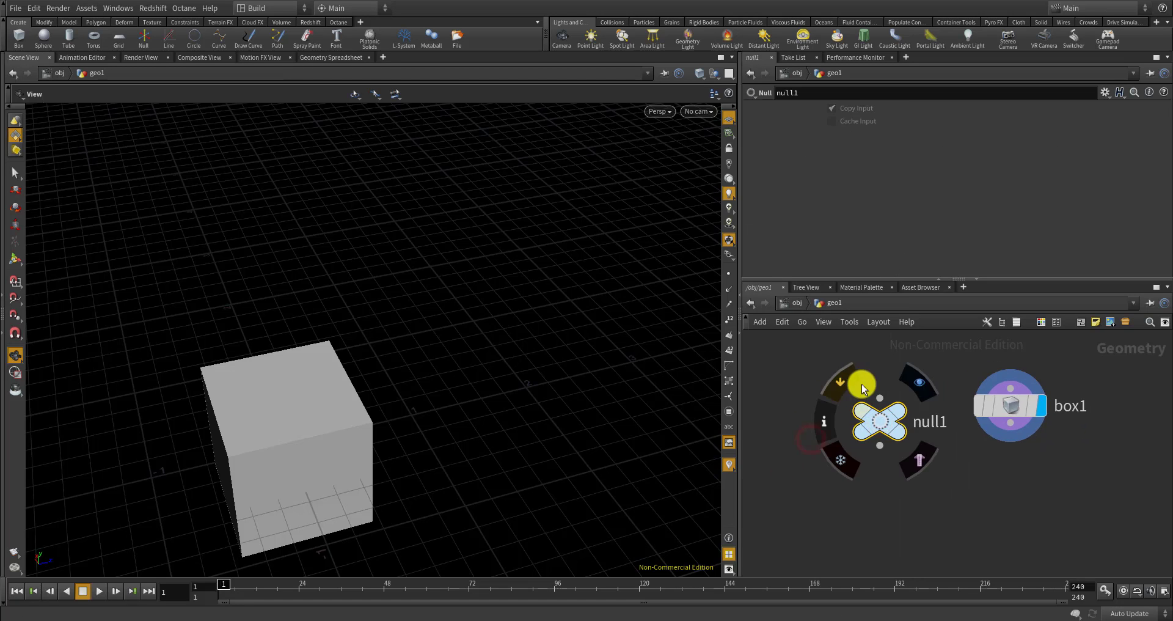
scroll(861, 384, up, 2)
drag(897, 412, 856, 399)
Rename the Null node to CONTROLLER and colour it blue
double_click(889, 402)
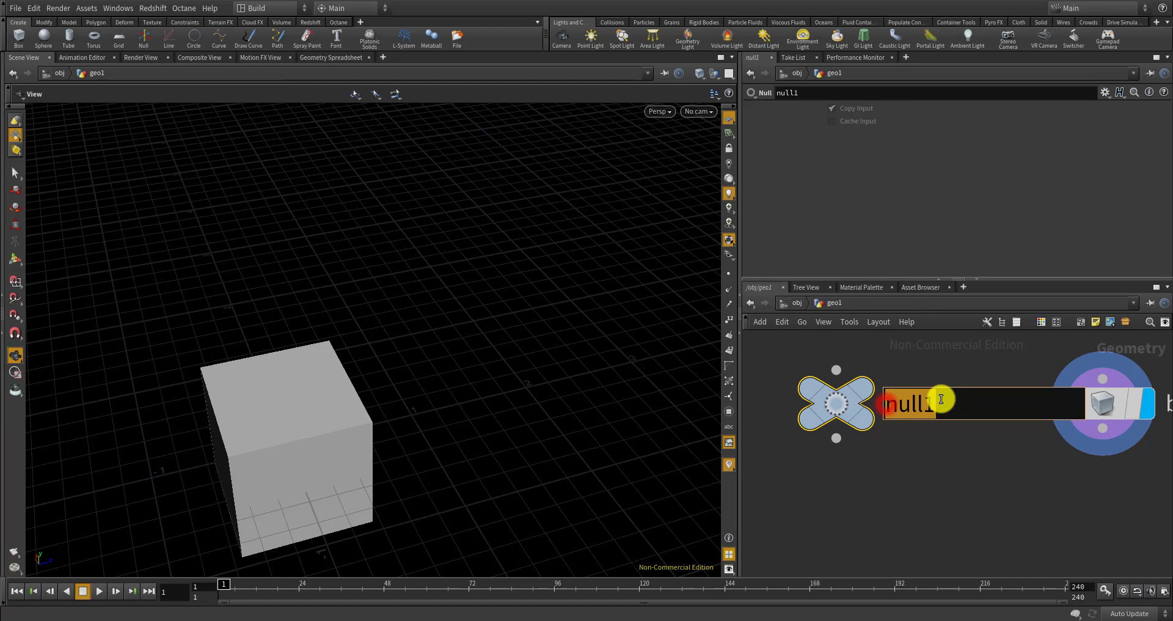
text(CONTROLLER)
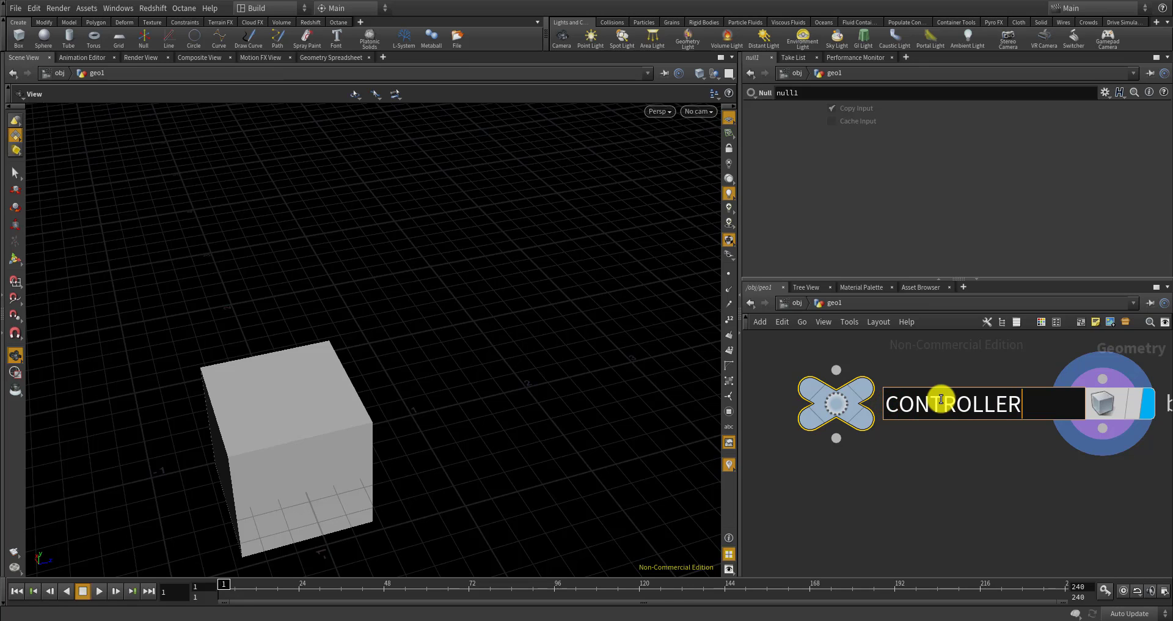
key(Return)
key(c)
click(1087, 537)
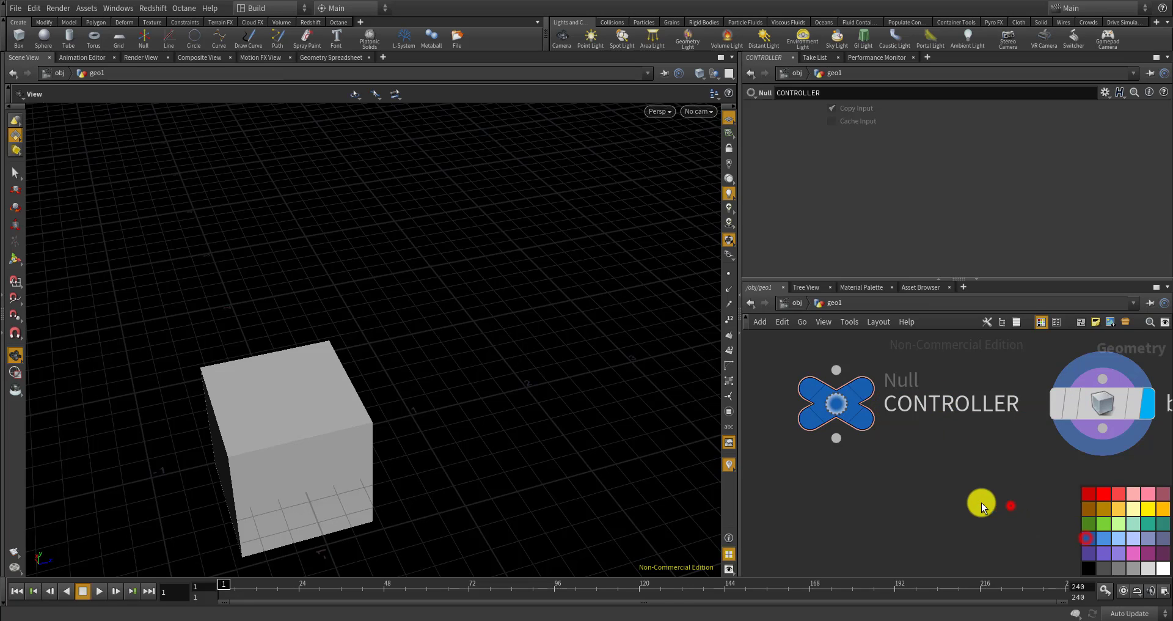
scroll(971, 512, down, 2)
click(1106, 92)
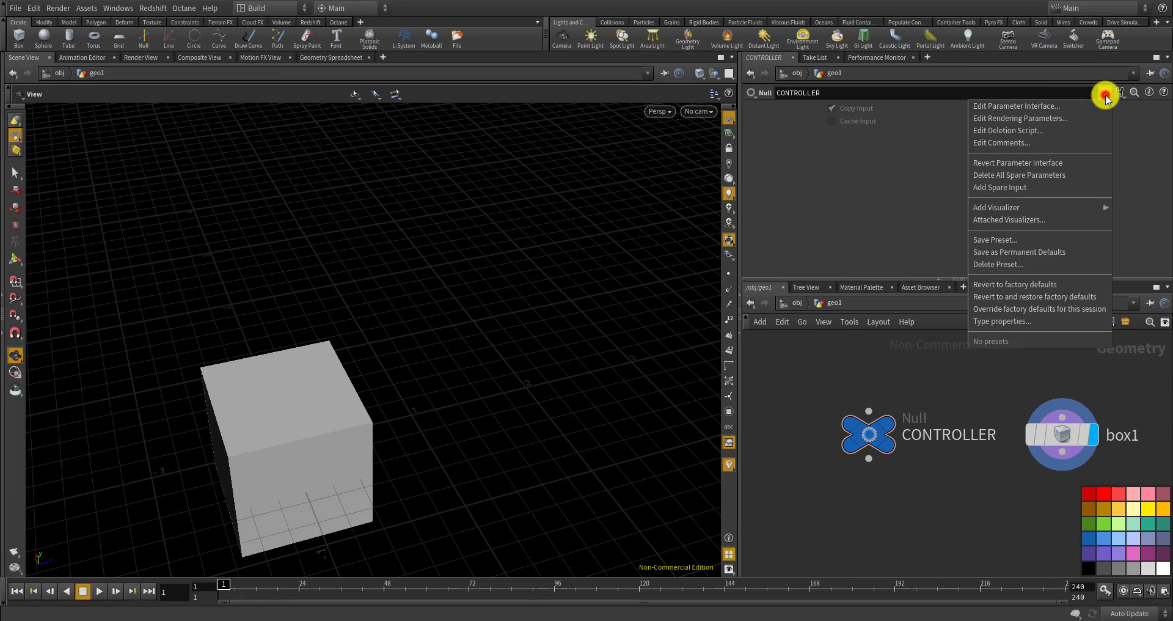
In Edit Parameter Interface, add a Float parameter named size with range 0–10 enabled
click(1076, 106)
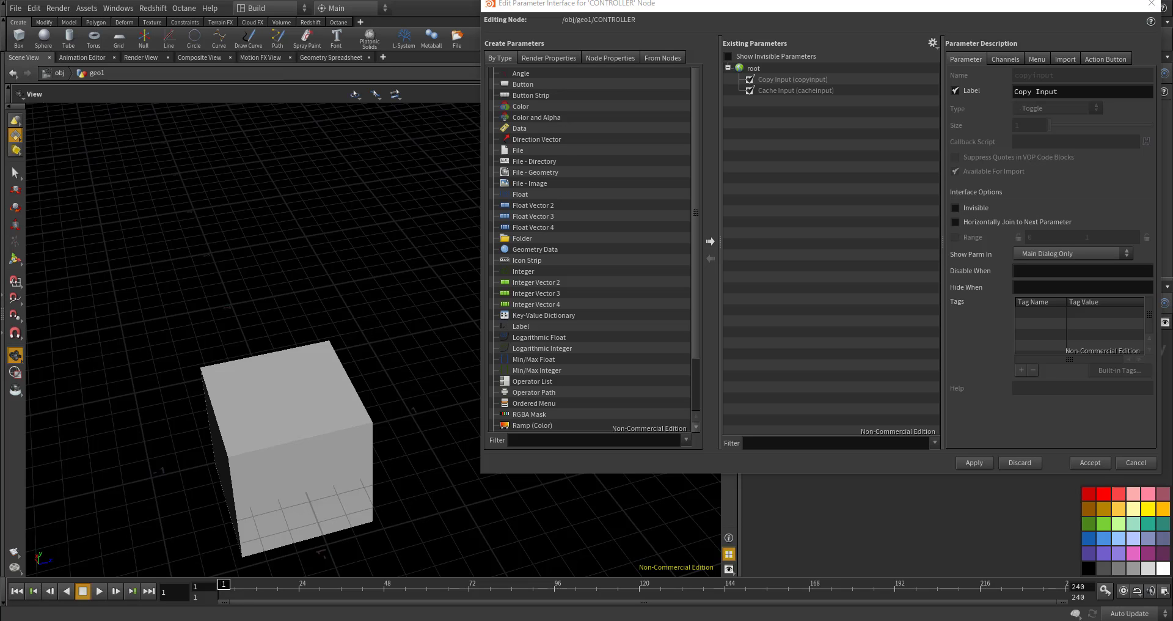
drag(909, 6, 718, 40)
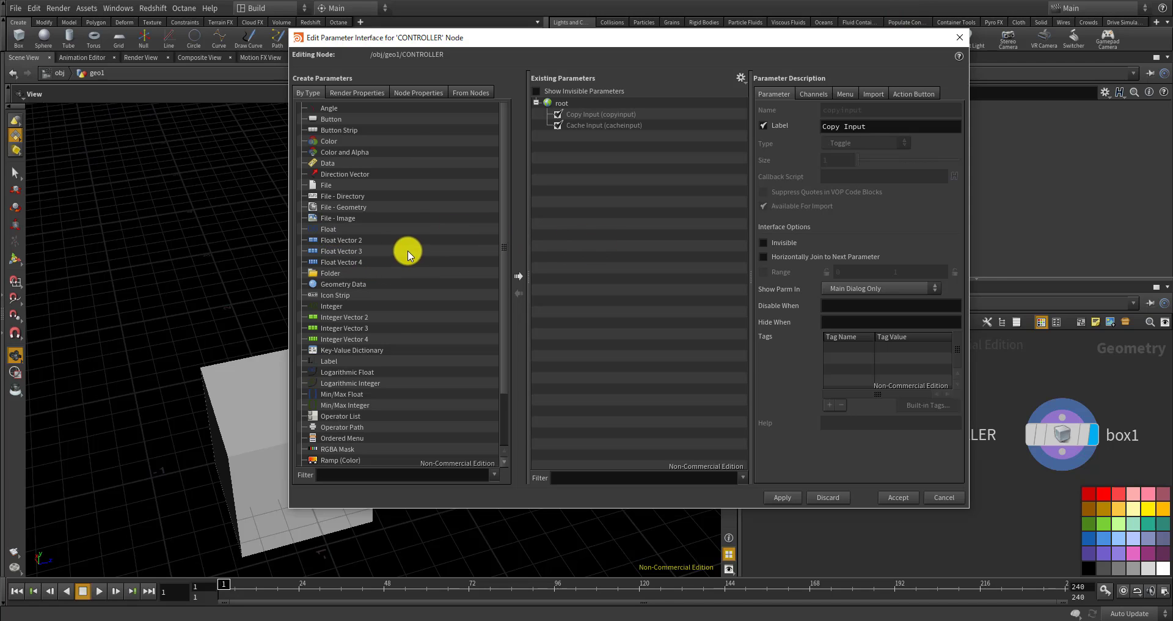
drag(327, 240, 632, 196)
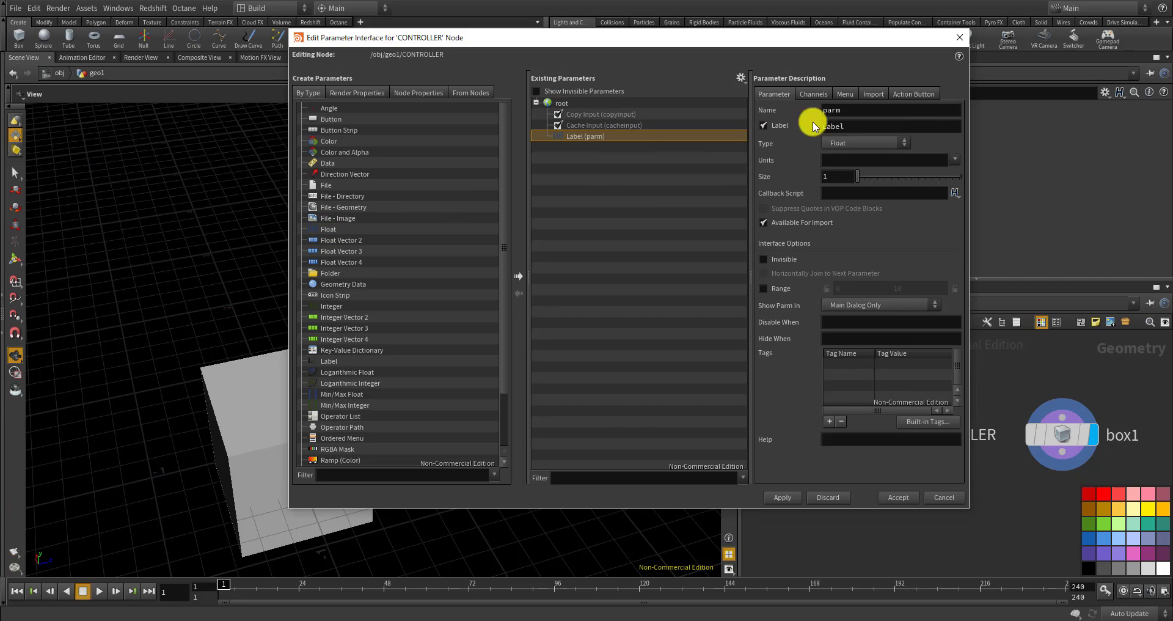
double_click(866, 109)
text(size)
key(Tab)
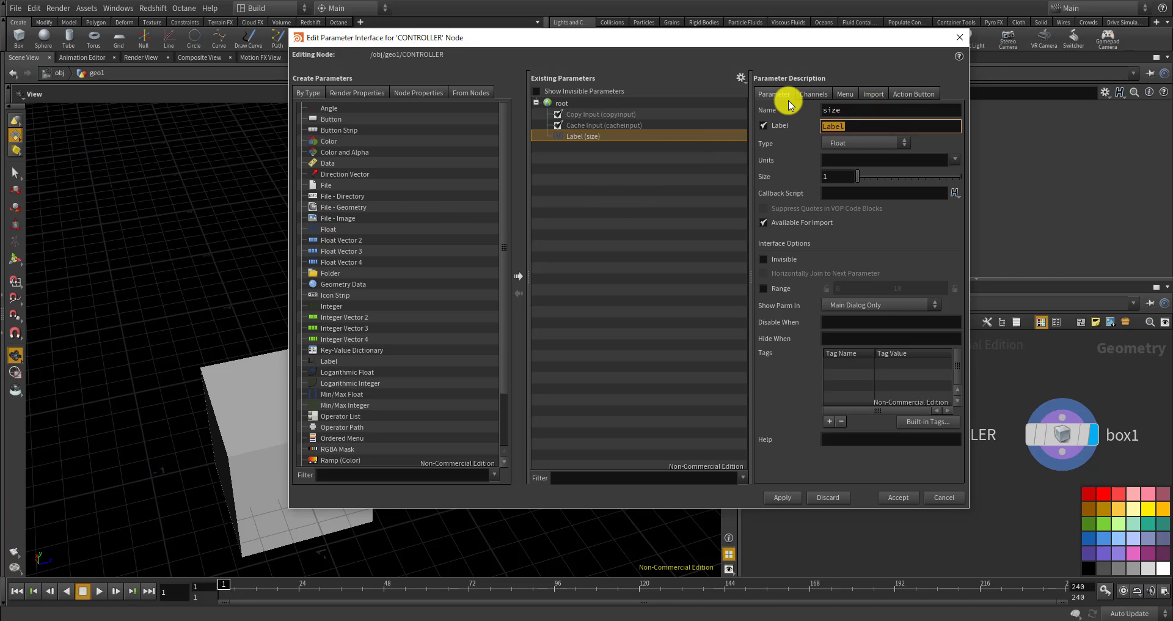
text(size)
key(Return)
click(763, 287)
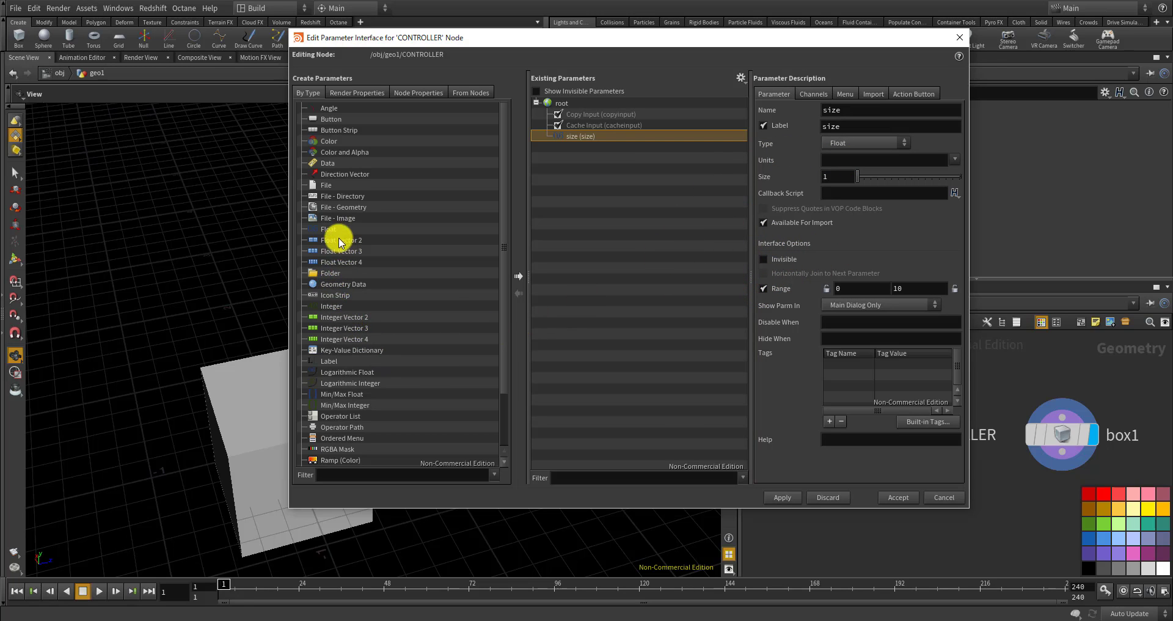
Add an Integer parameter named res with its range set to 0–100
drag(333, 305, 684, 175)
click(839, 109)
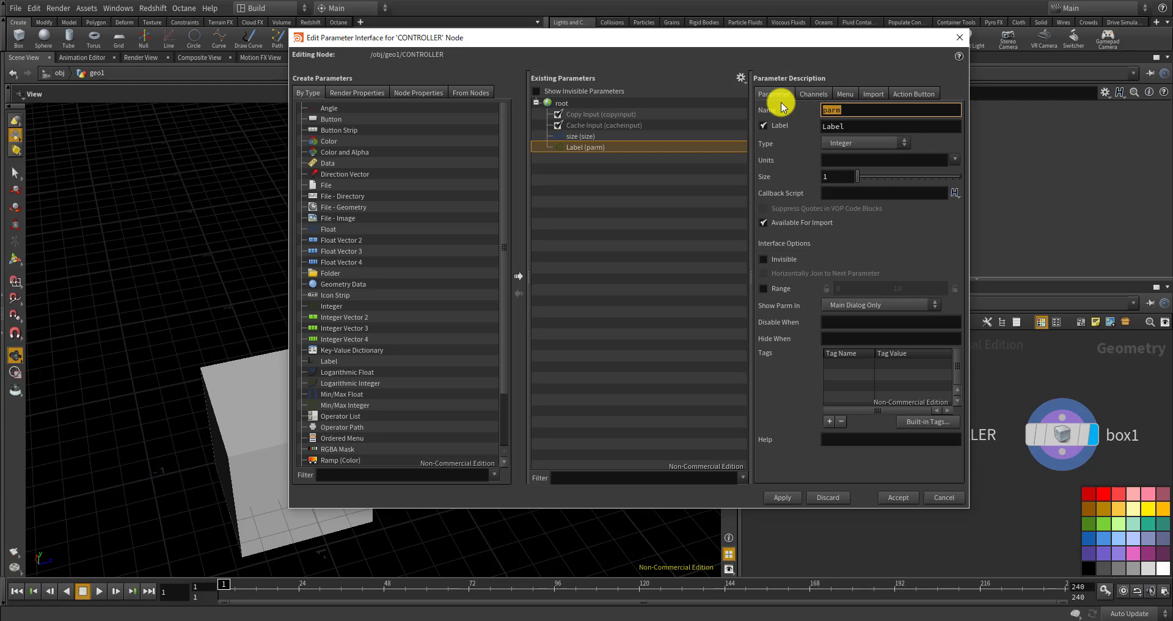
key(Tab)
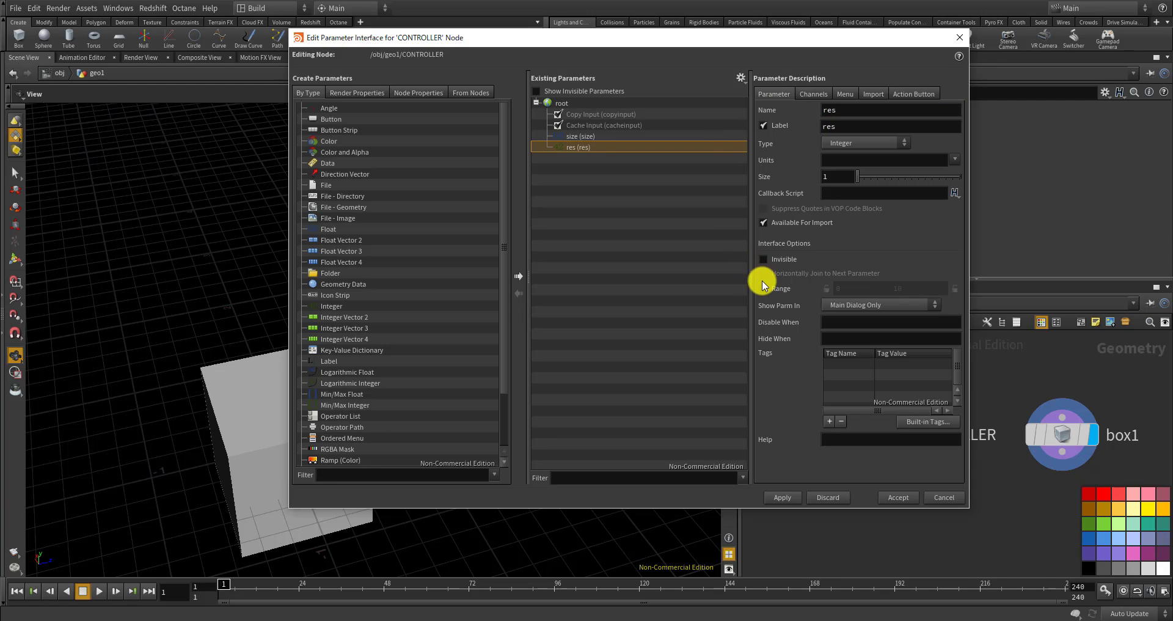
click(763, 287)
click(904, 287)
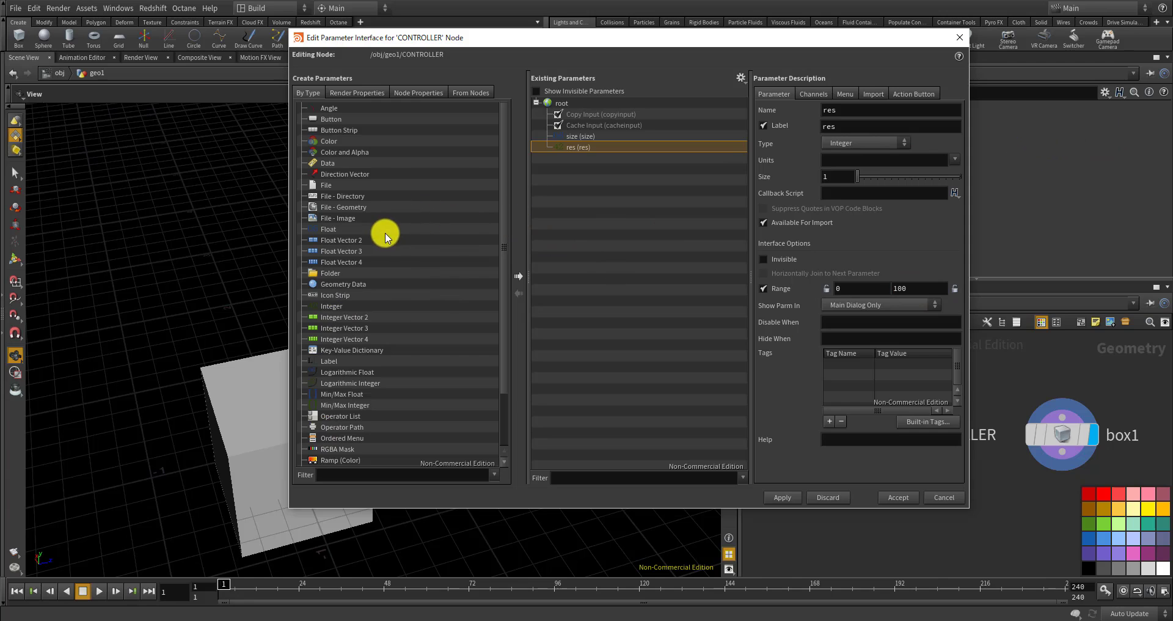
drag(324, 233, 648, 154)
Name the new Float parameter init_num, label it init num, and enable its 0–10 range
double_click(858, 113)
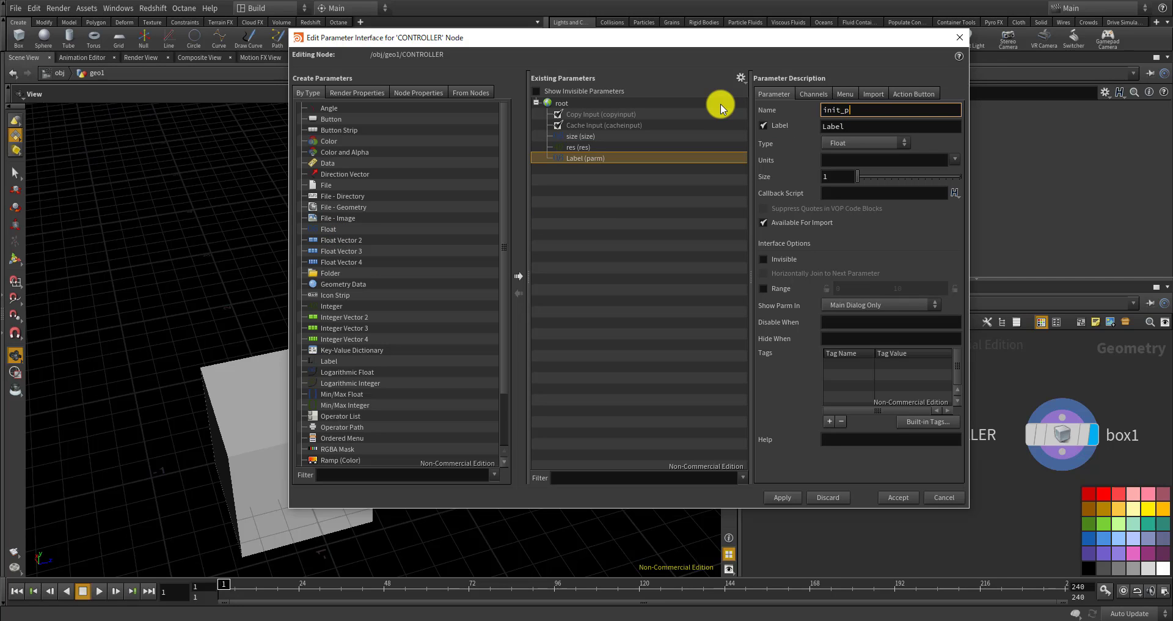
text(init_pattern)
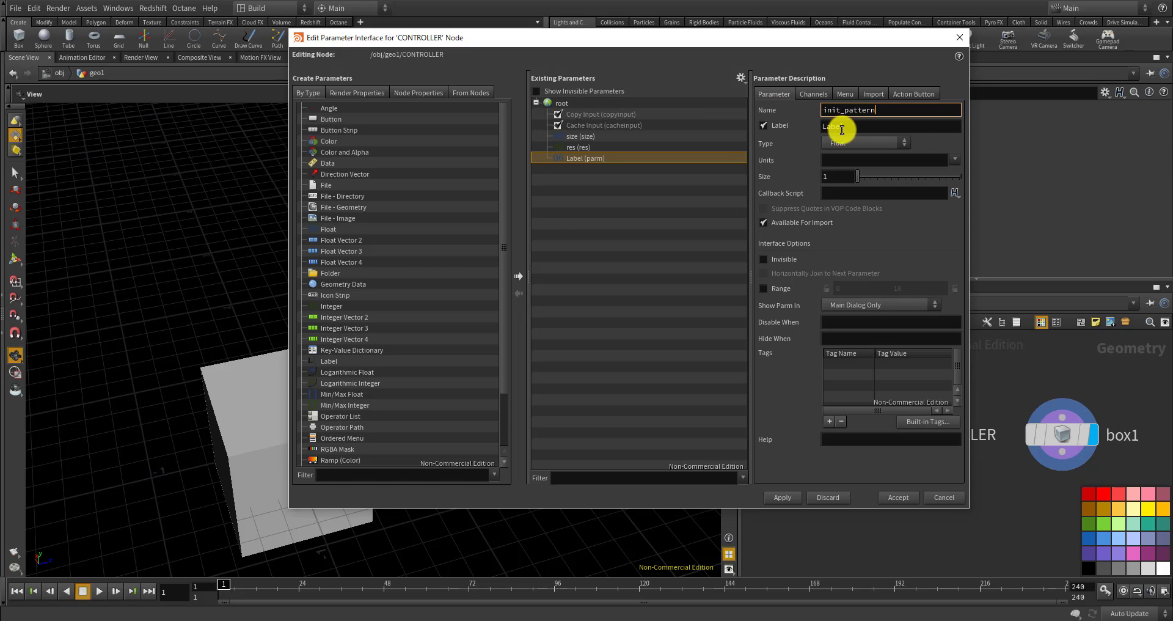
double_click(848, 126)
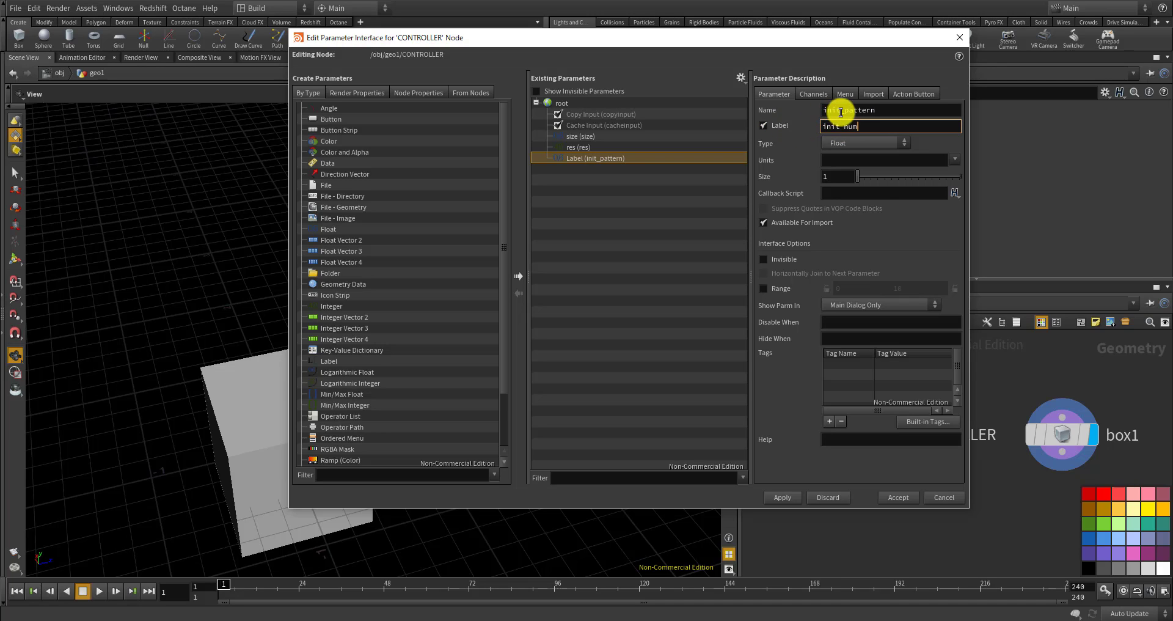
drag(843, 110, 956, 112)
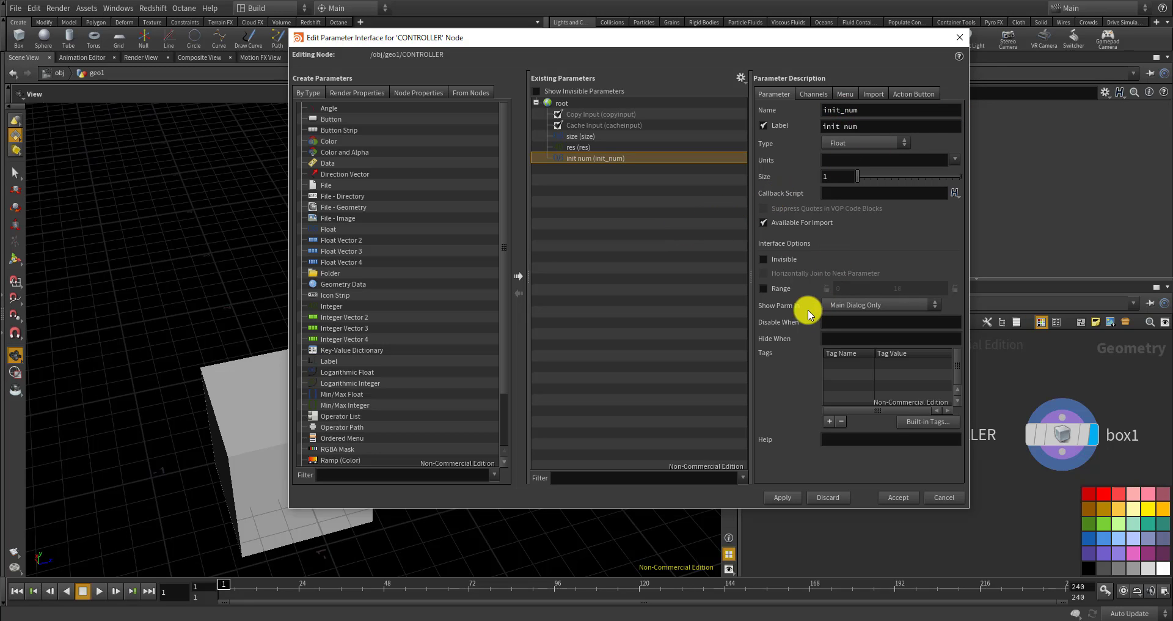
click(764, 289)
click(569, 287)
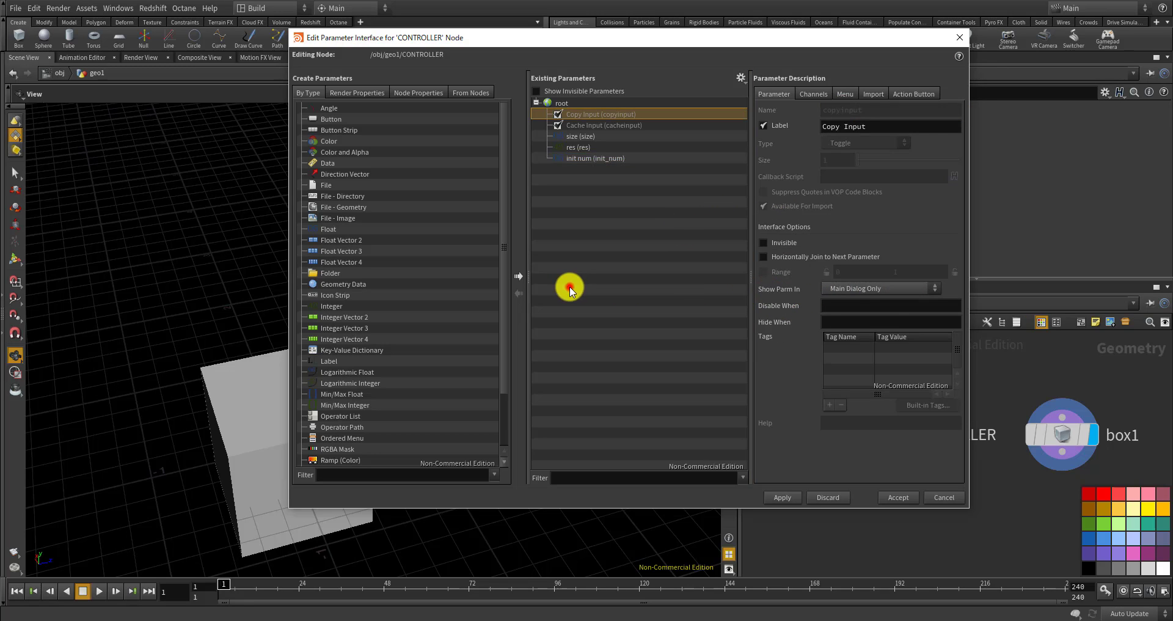
click(584, 159)
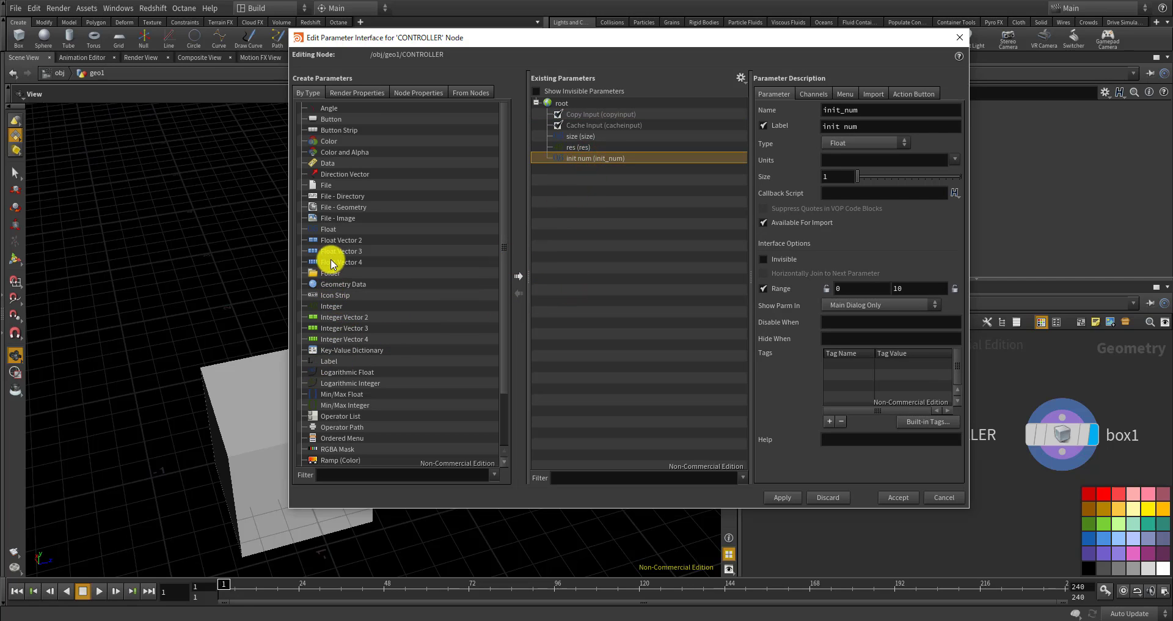
Add a Float parameter init_size, labelled init size, with range 0–1
drag(328, 230, 596, 222)
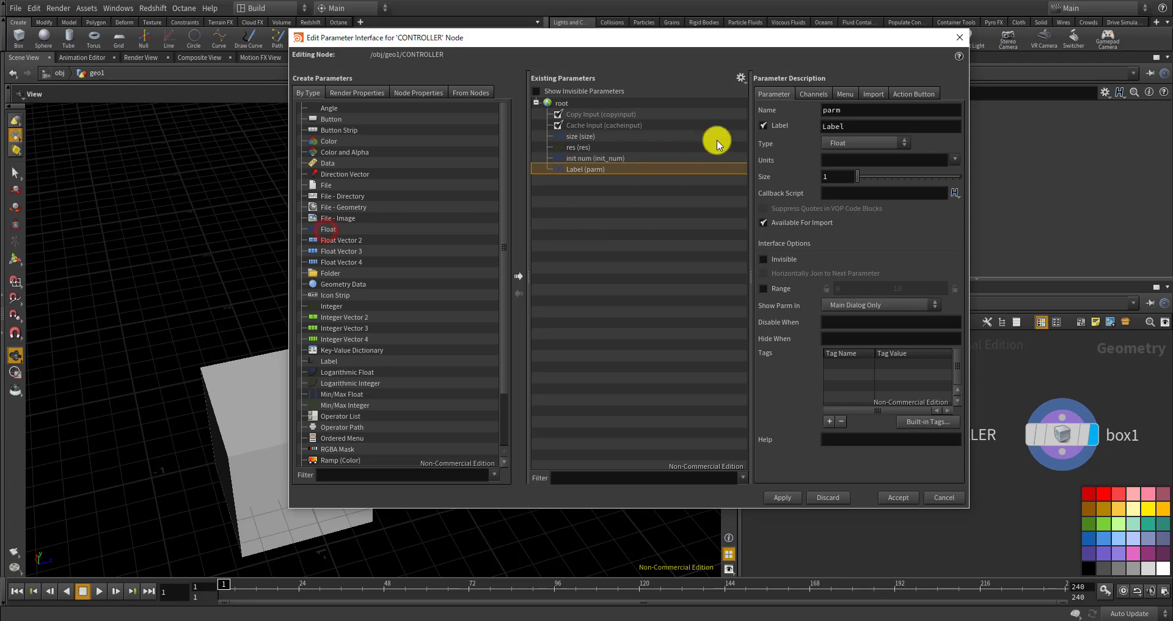
double_click(866, 108)
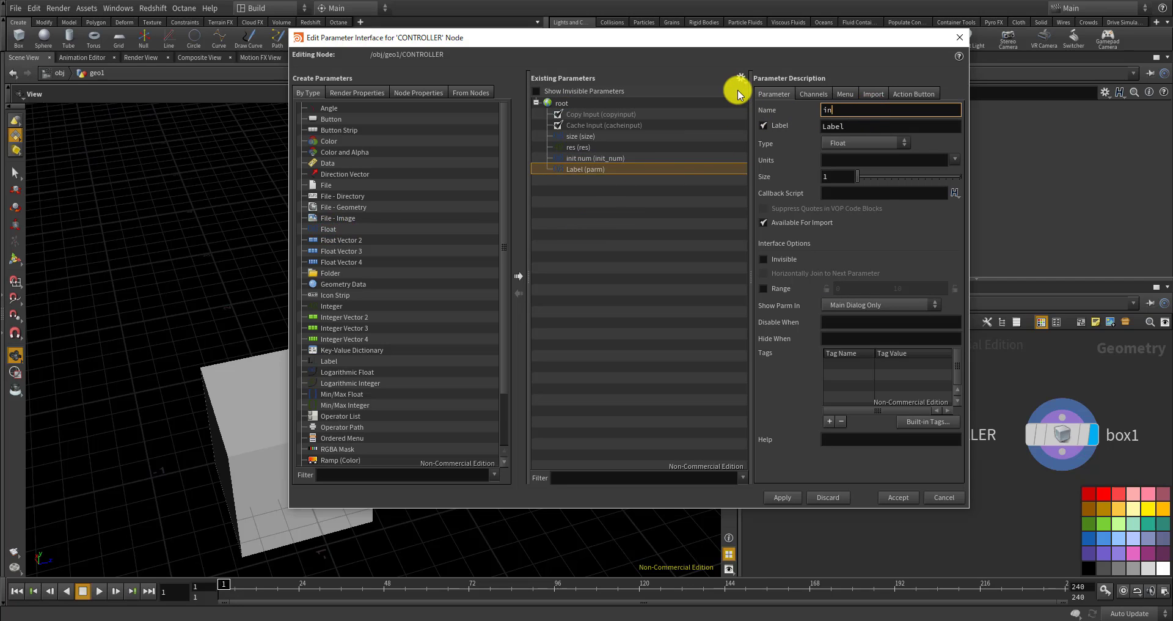
text(init_size)
key(Tab)
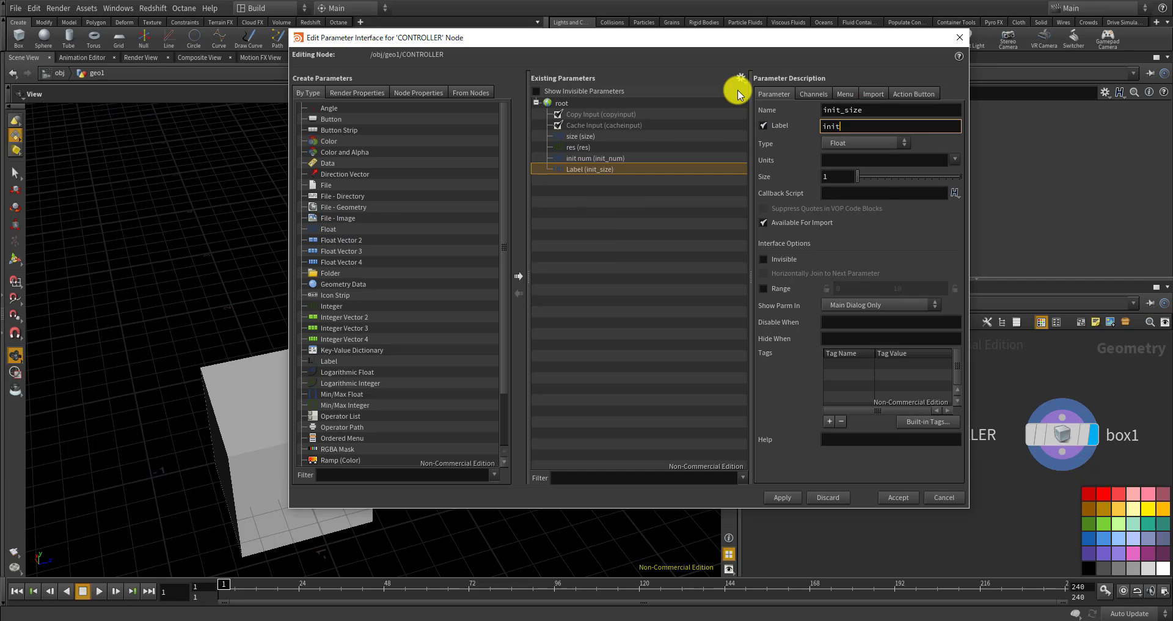
text(init size)
click(763, 288)
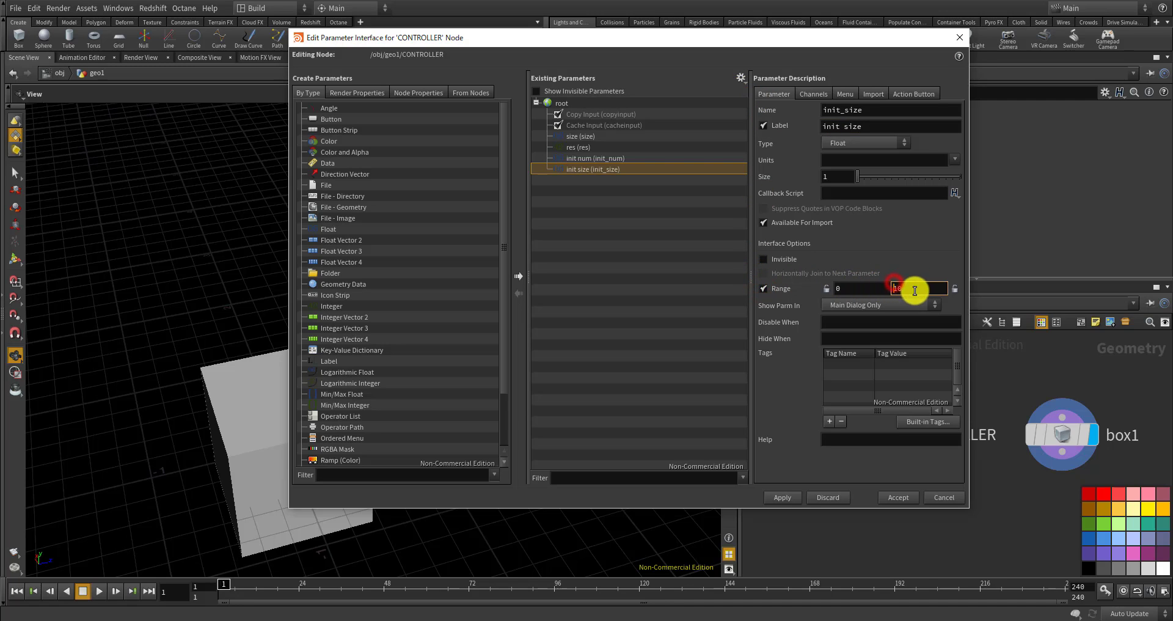
double_click(912, 288)
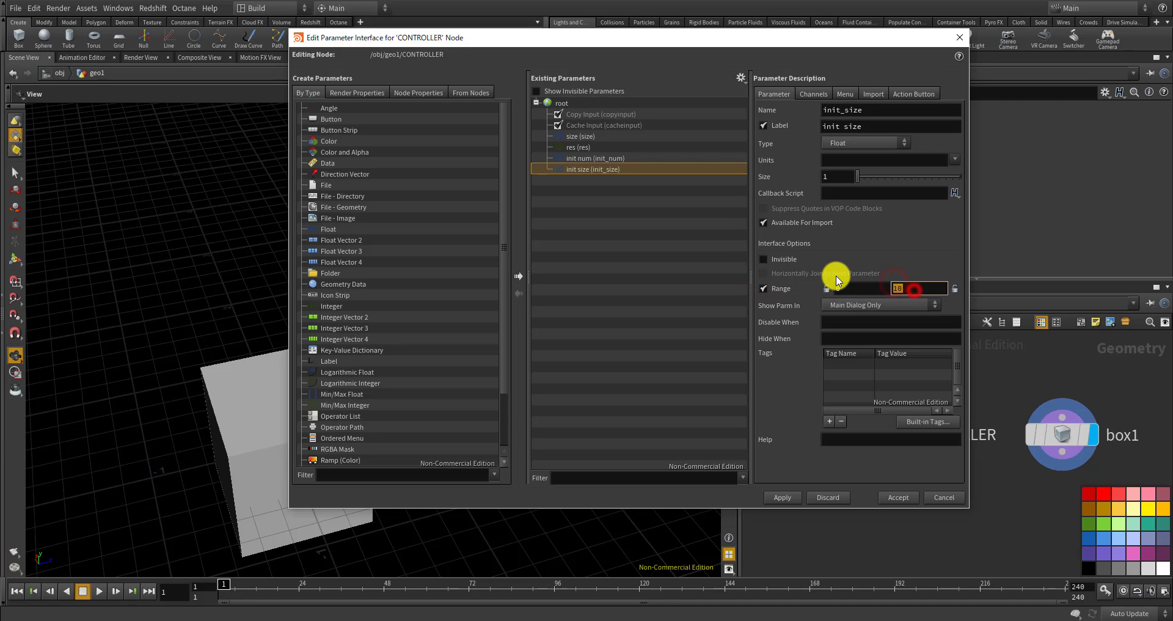
click(624, 347)
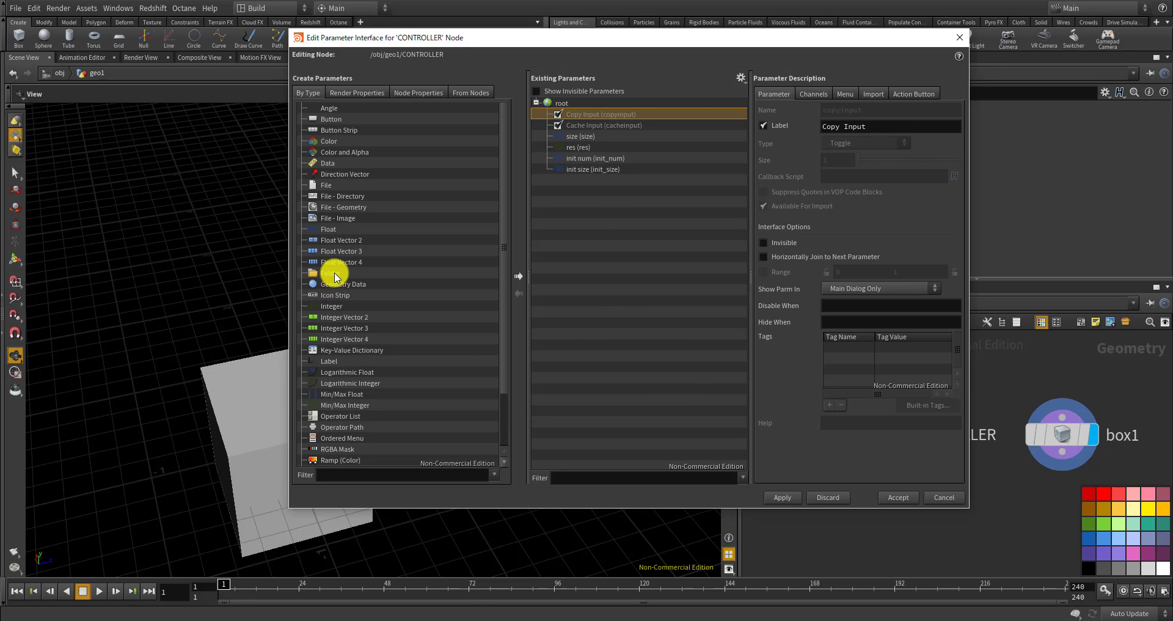
Add a Float parameter f, labelled f, with a 0–1 range
drag(318, 230, 667, 168)
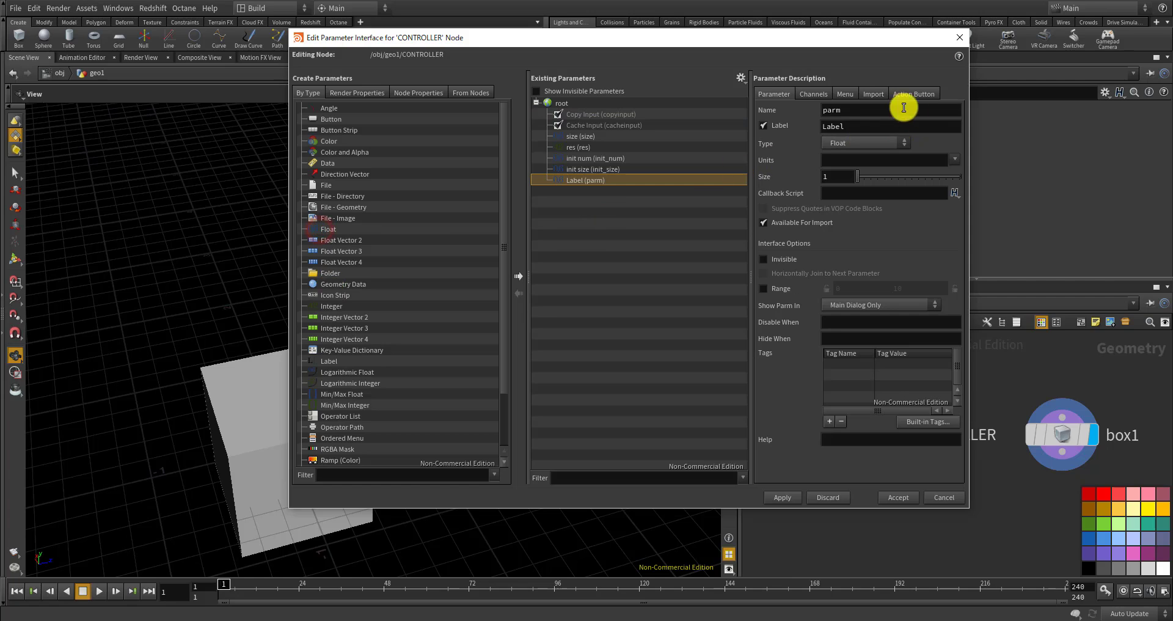
double_click(843, 110)
text(f)
double_click(847, 125)
text(f)
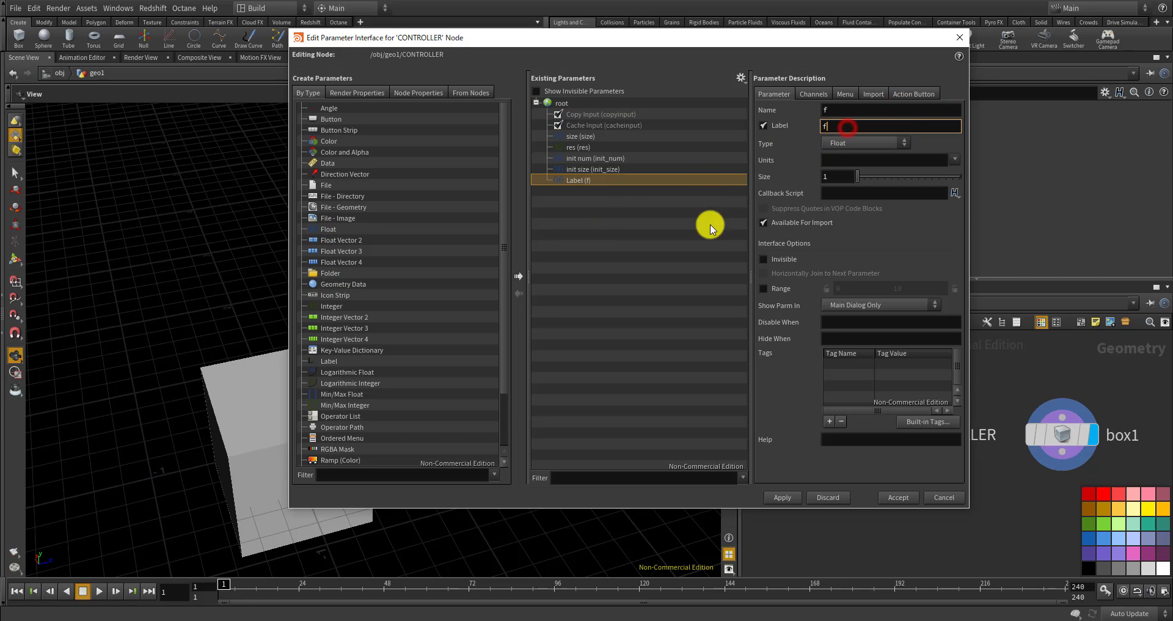
click(763, 289)
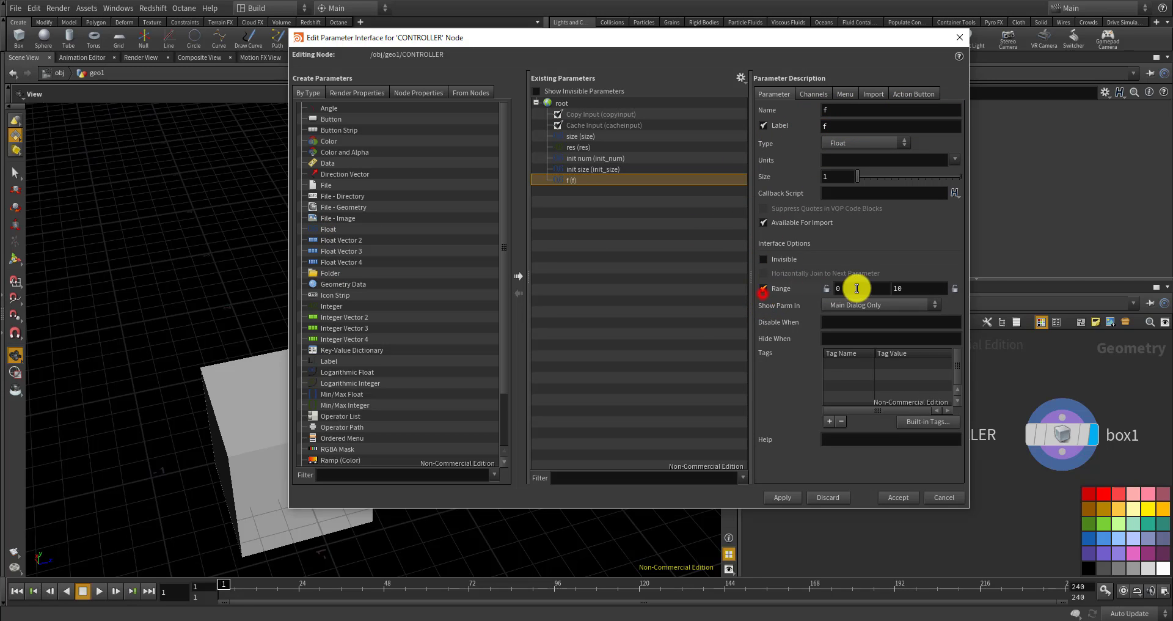
double_click(921, 288)
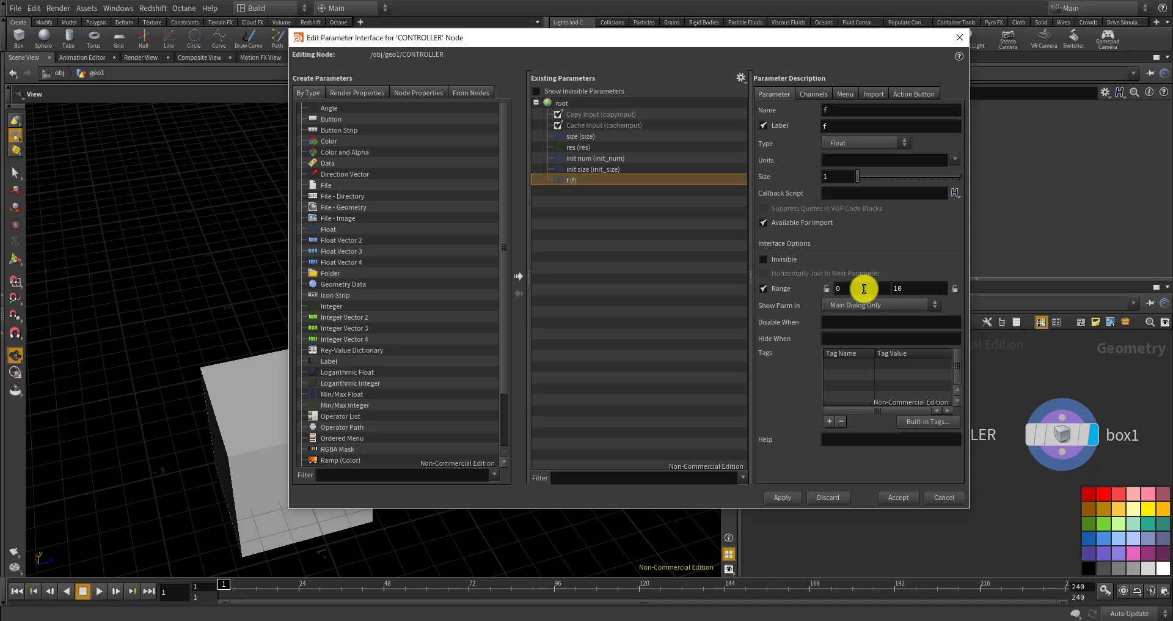
double_click(920, 287)
text(1)
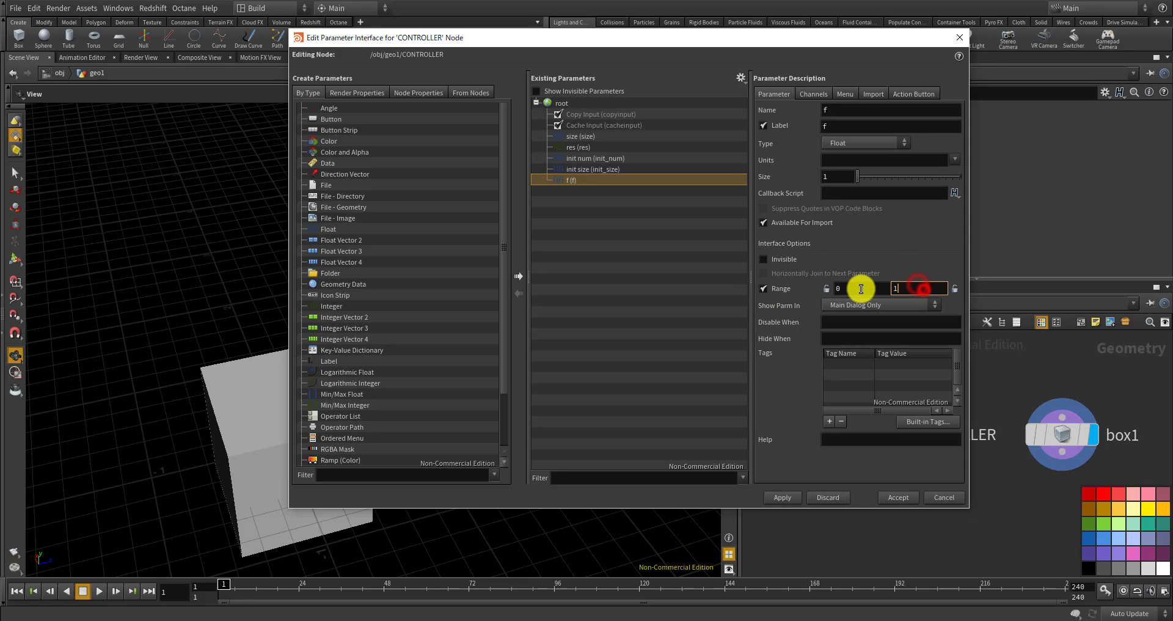
click(602, 323)
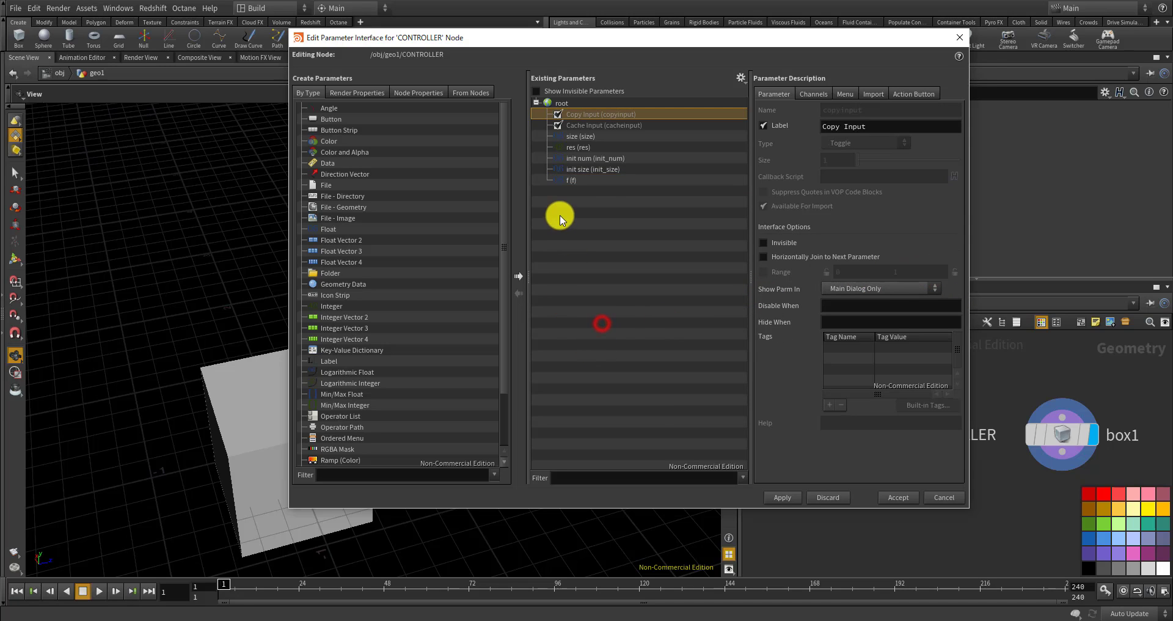
click(574, 179)
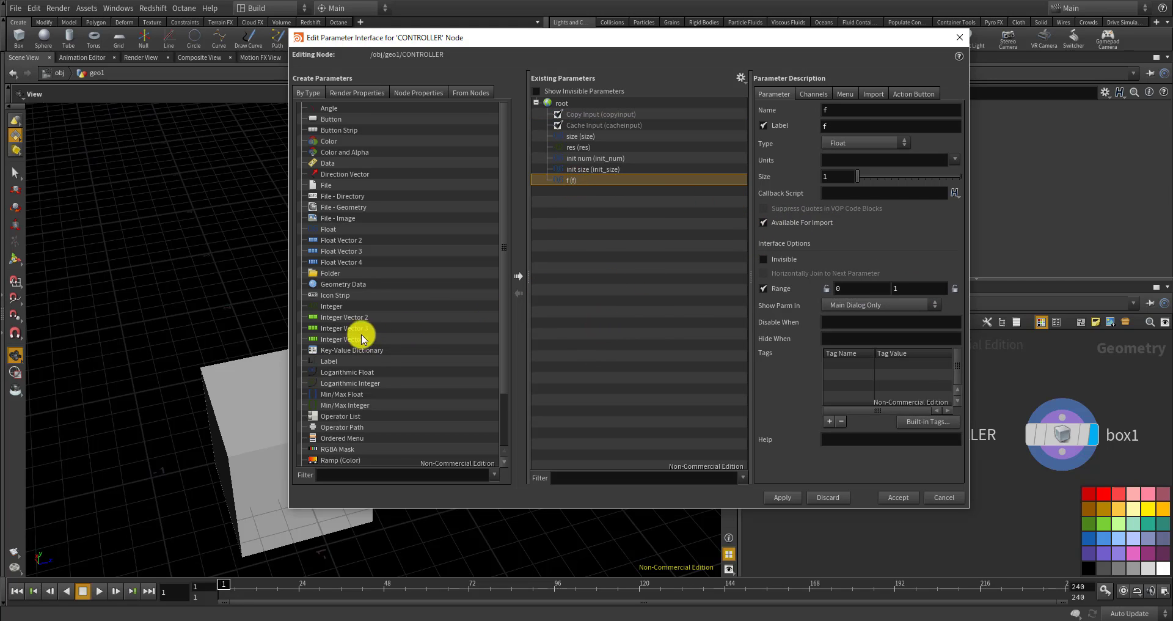
Add a Float parameter k with range 0–0.1, and change f's maximum to 0.1
drag(325, 231, 637, 252)
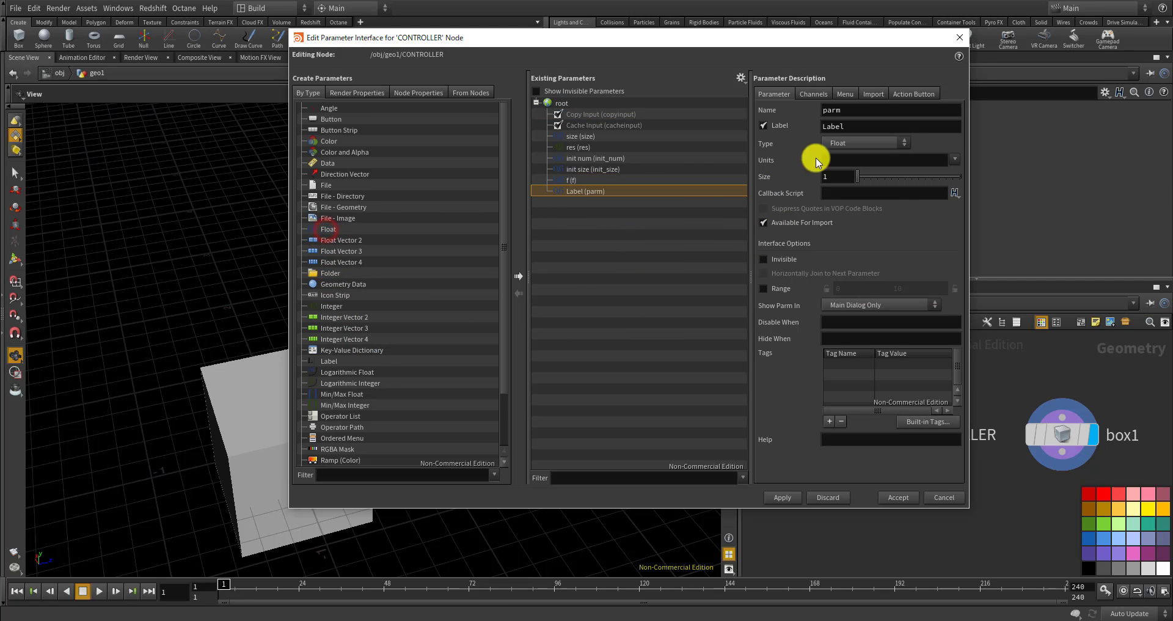
click(858, 112)
click(570, 180)
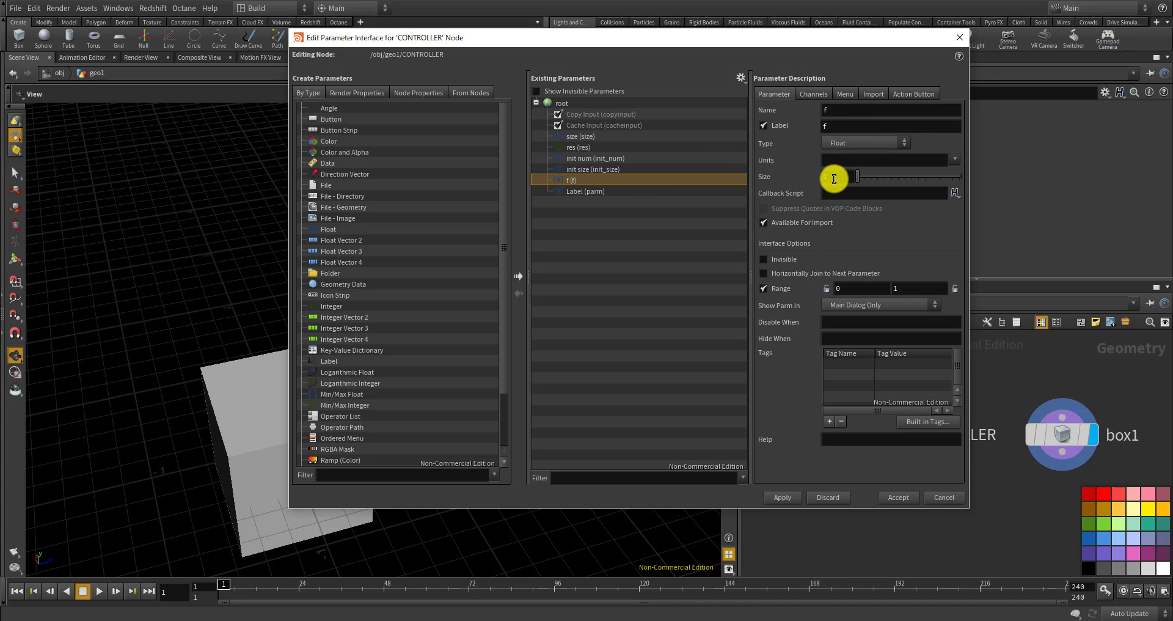
click(596, 190)
click(870, 119)
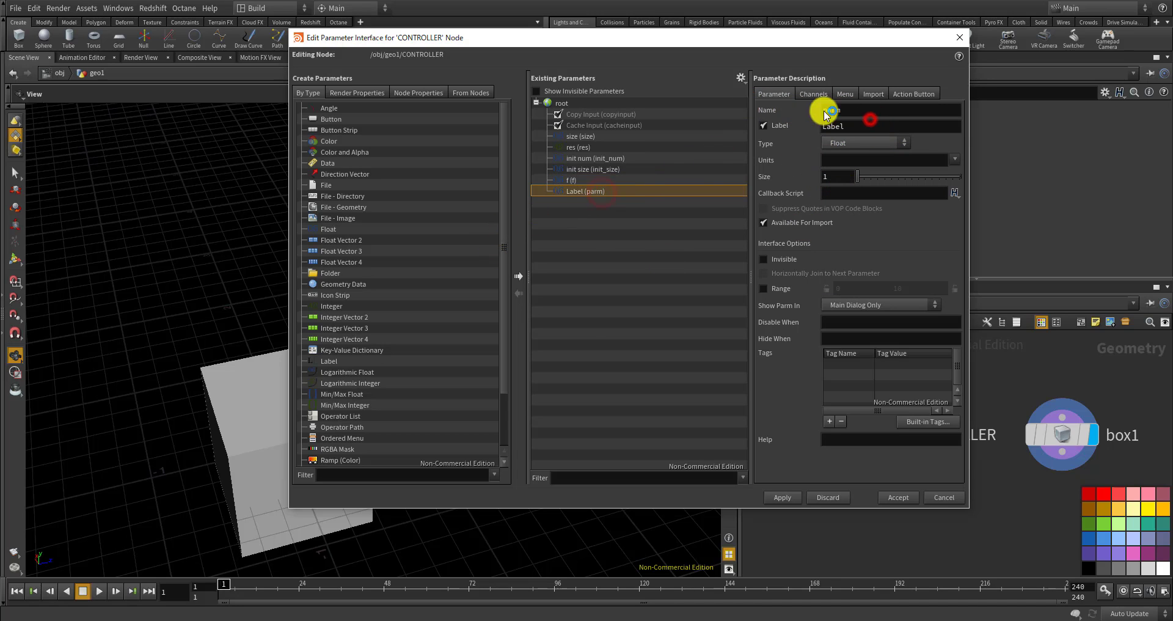
double_click(849, 110)
text(k)
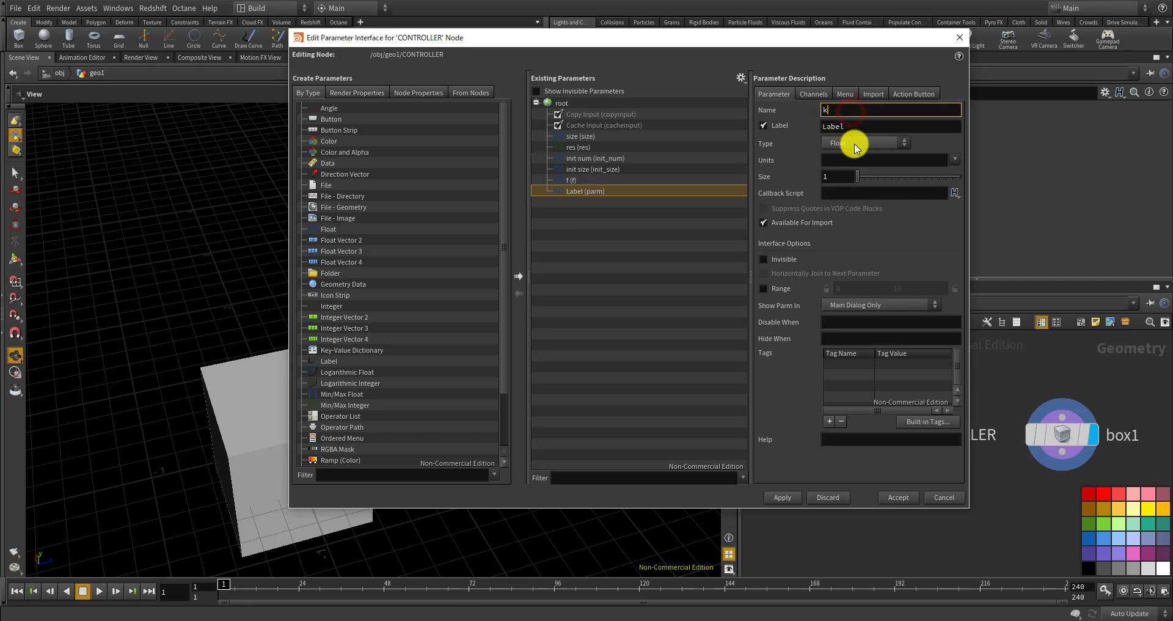
double_click(853, 126)
text(k)
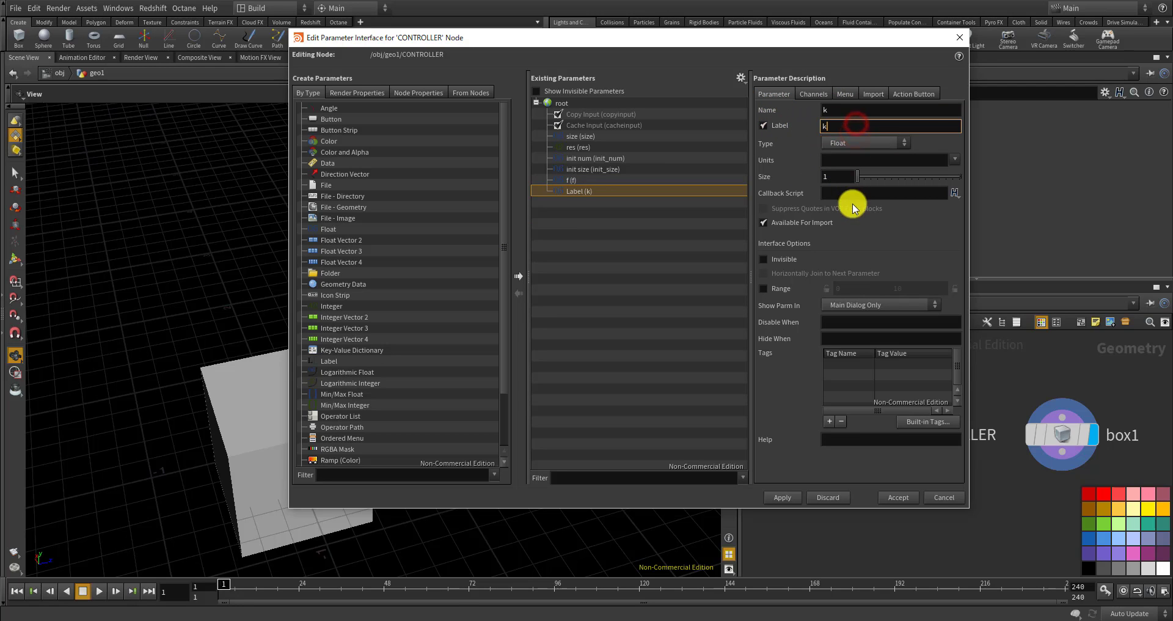
click(763, 289)
double_click(934, 290)
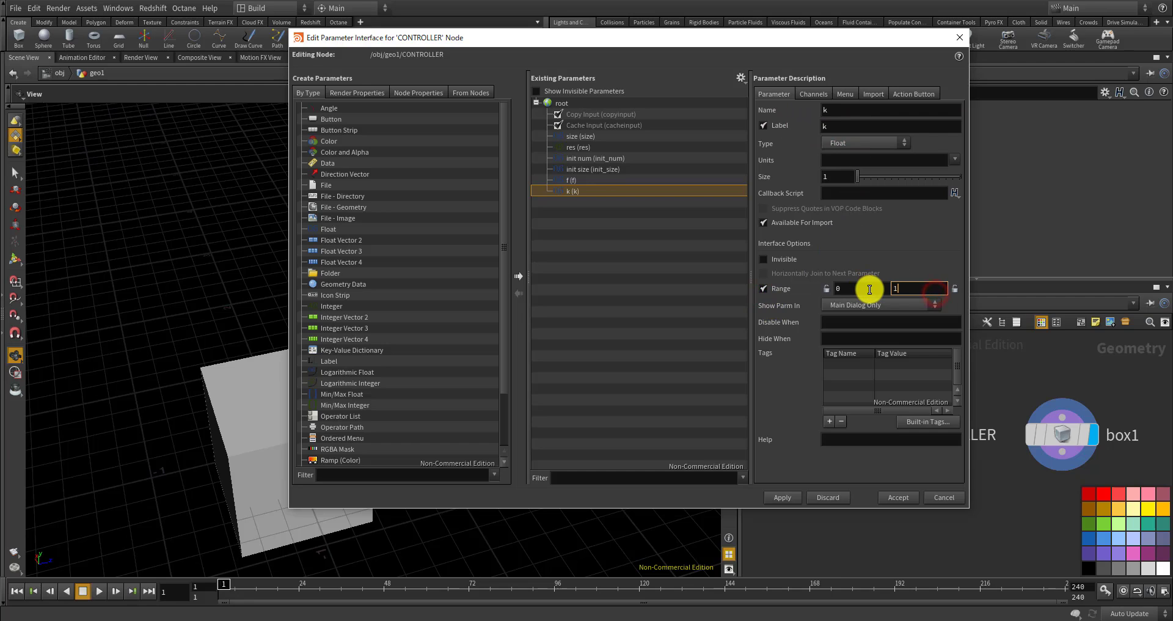
double_click(903, 289)
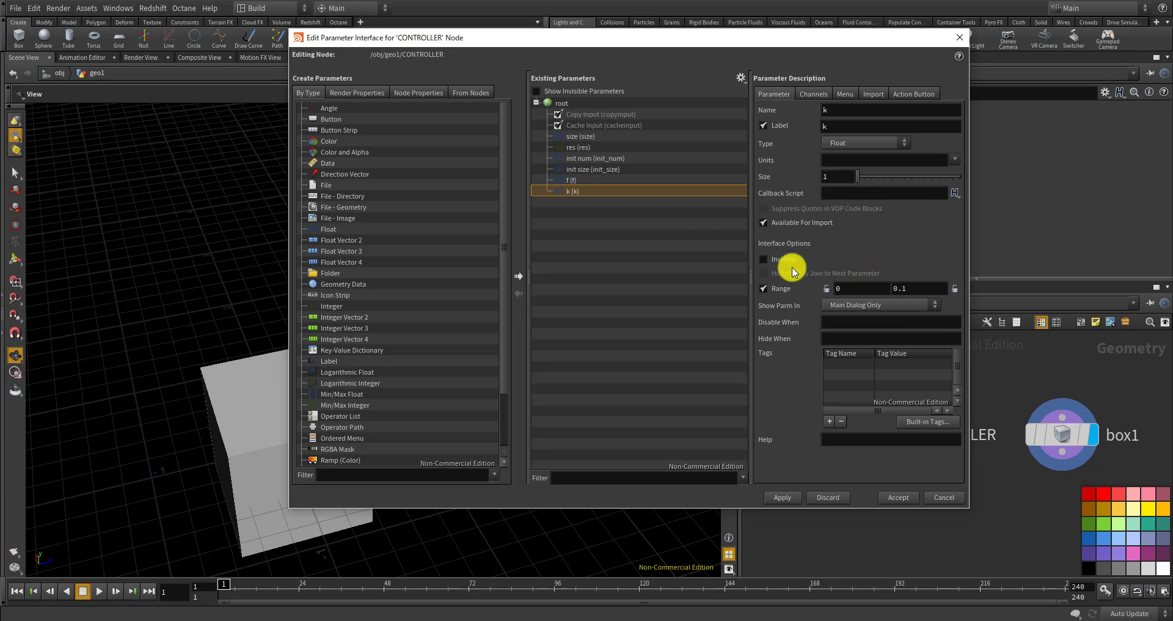
click(687, 180)
double_click(910, 290)
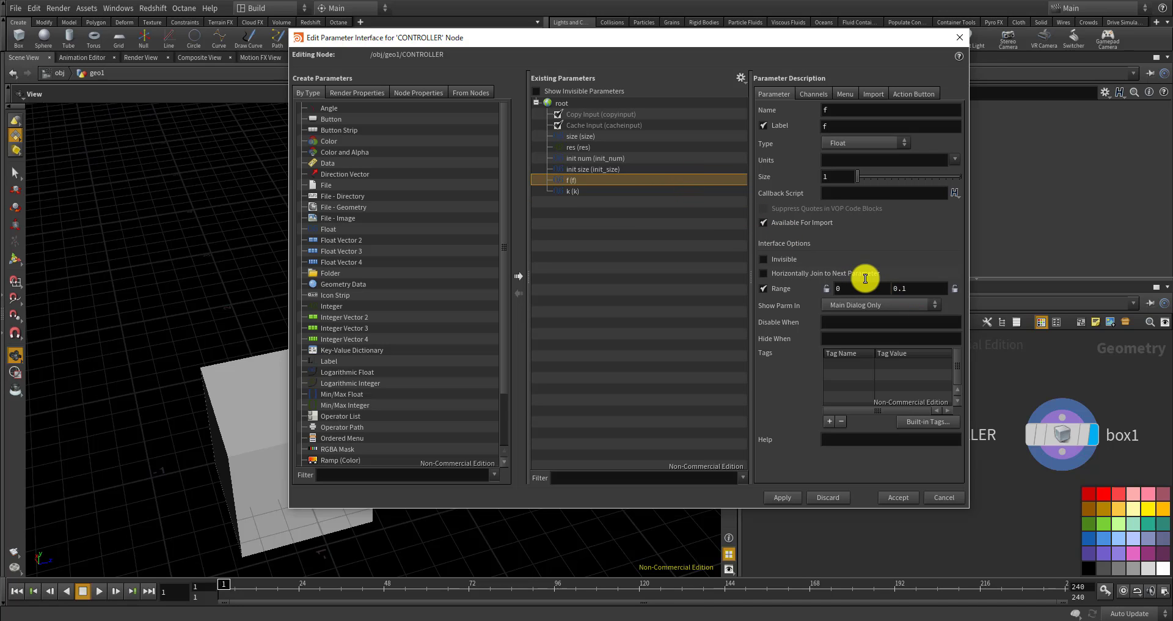
click(682, 263)
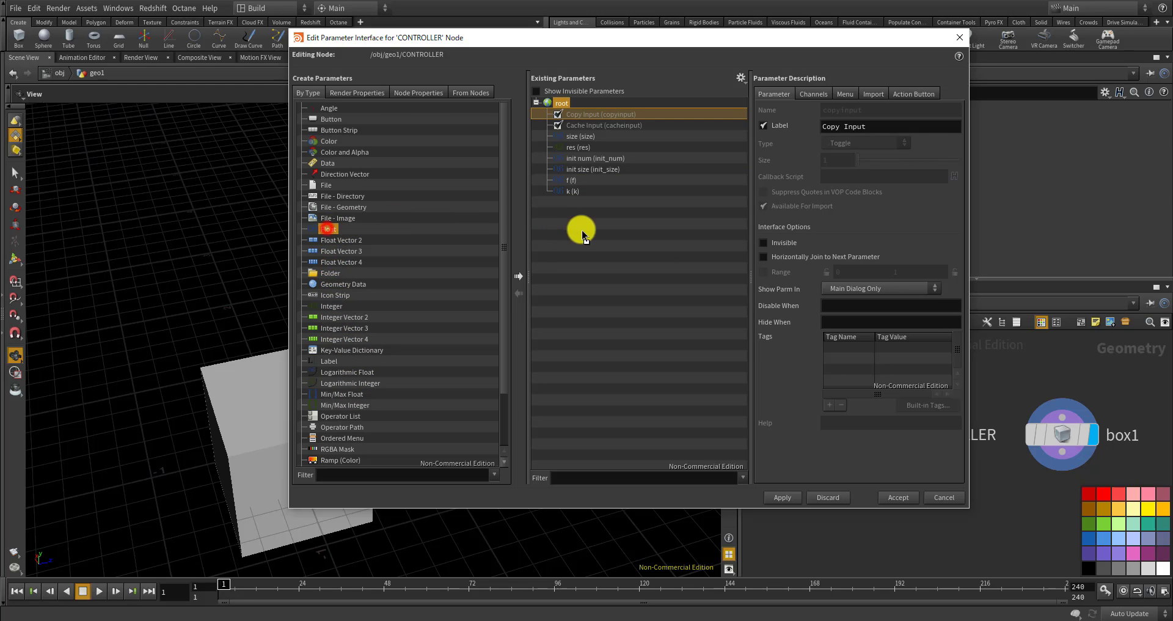
Add a Float parameter Da with range 0–1
drag(328, 228, 581, 230)
click(852, 112)
text(Da)
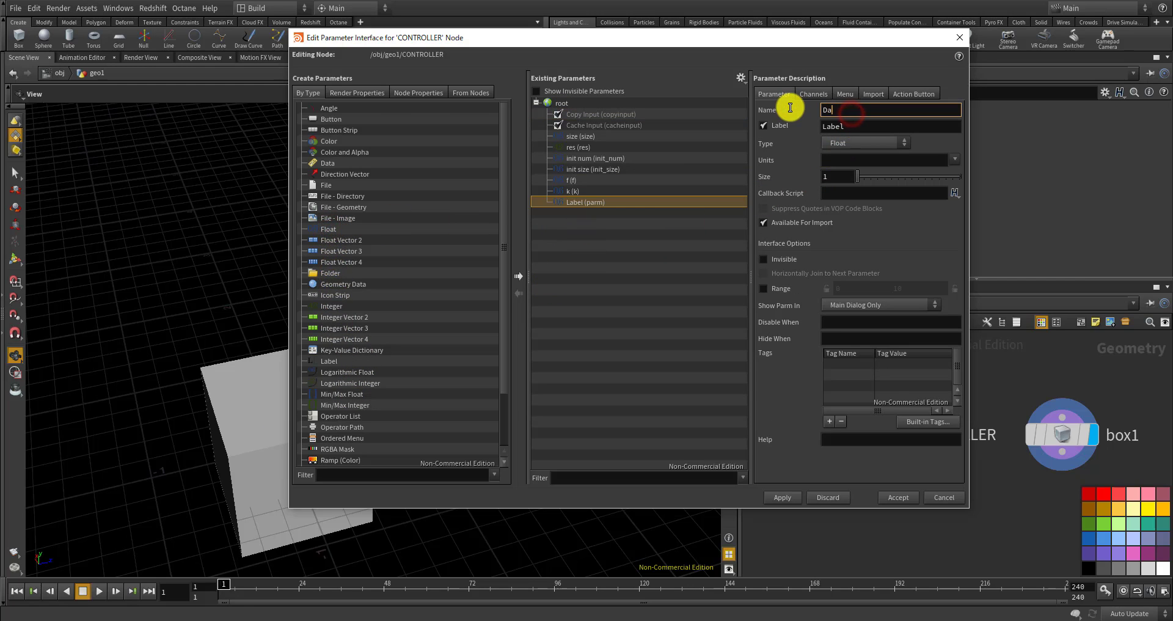
double_click(848, 125)
text(Da)
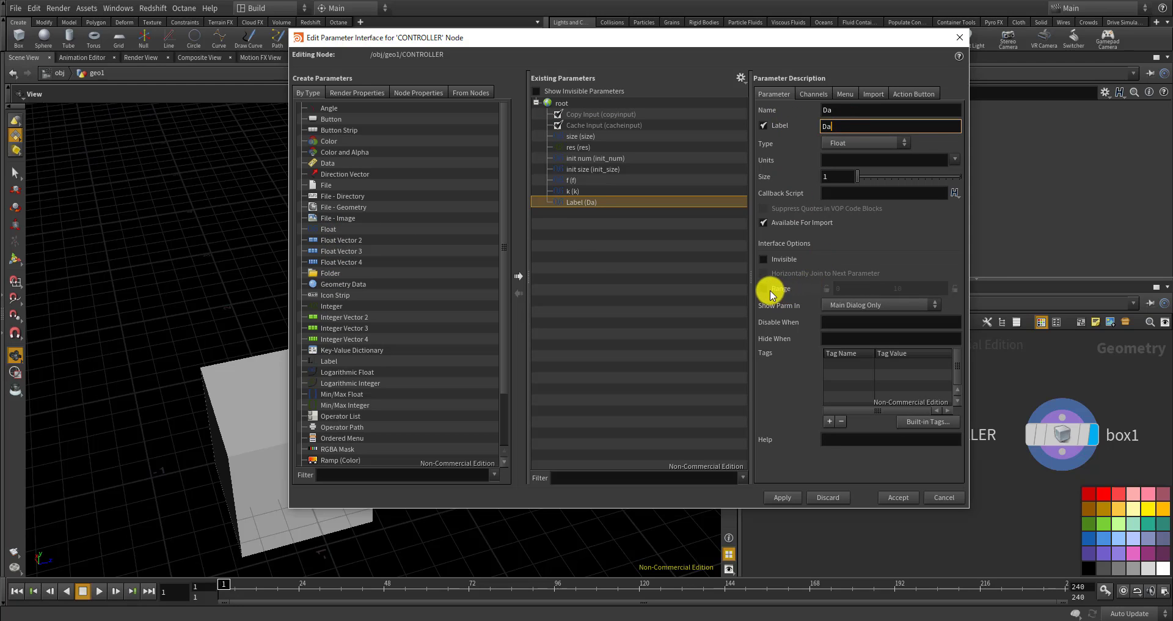
click(763, 289)
click(891, 287)
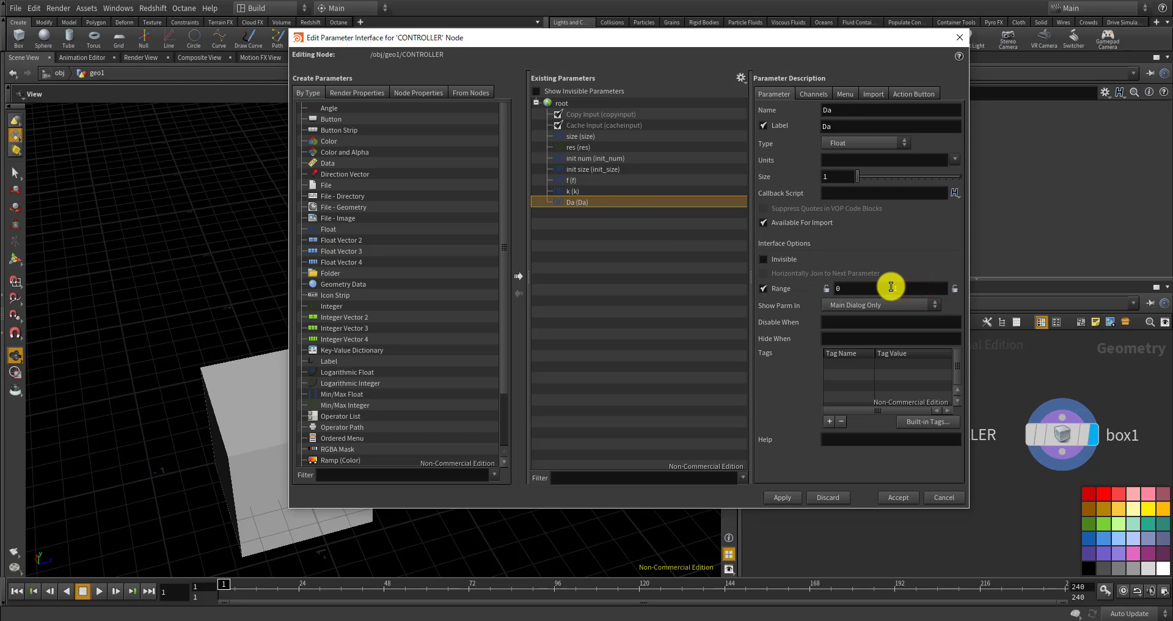
text(1)
click(663, 251)
click(590, 200)
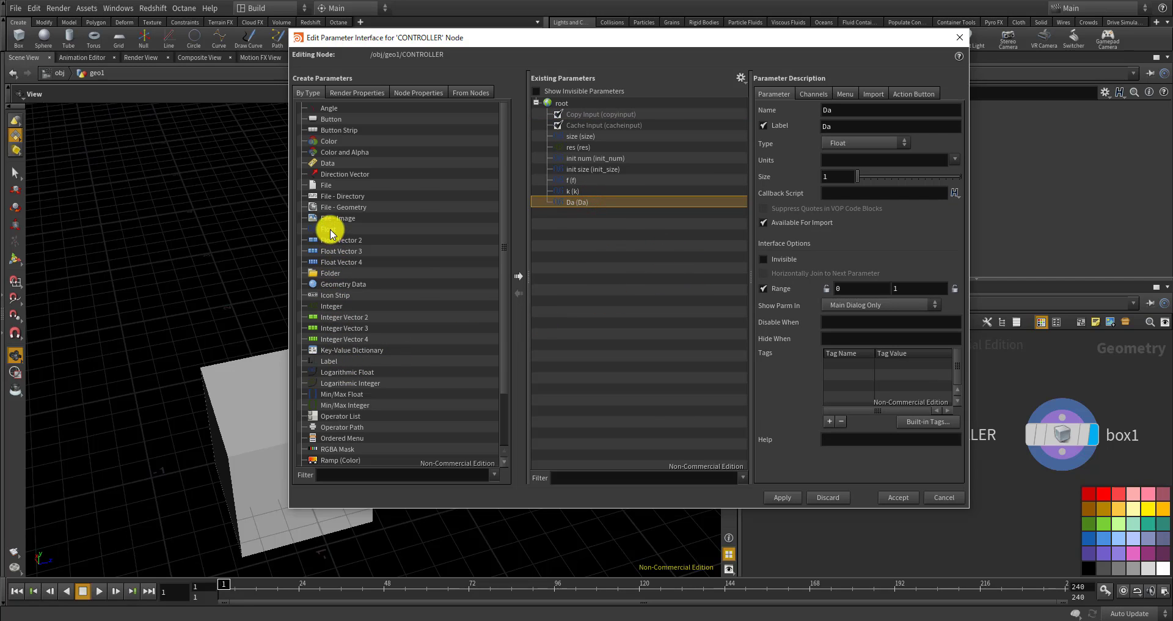
Add a Float parameter Db with range 0–1
drag(329, 234, 640, 215)
double_click(855, 110)
text(D)
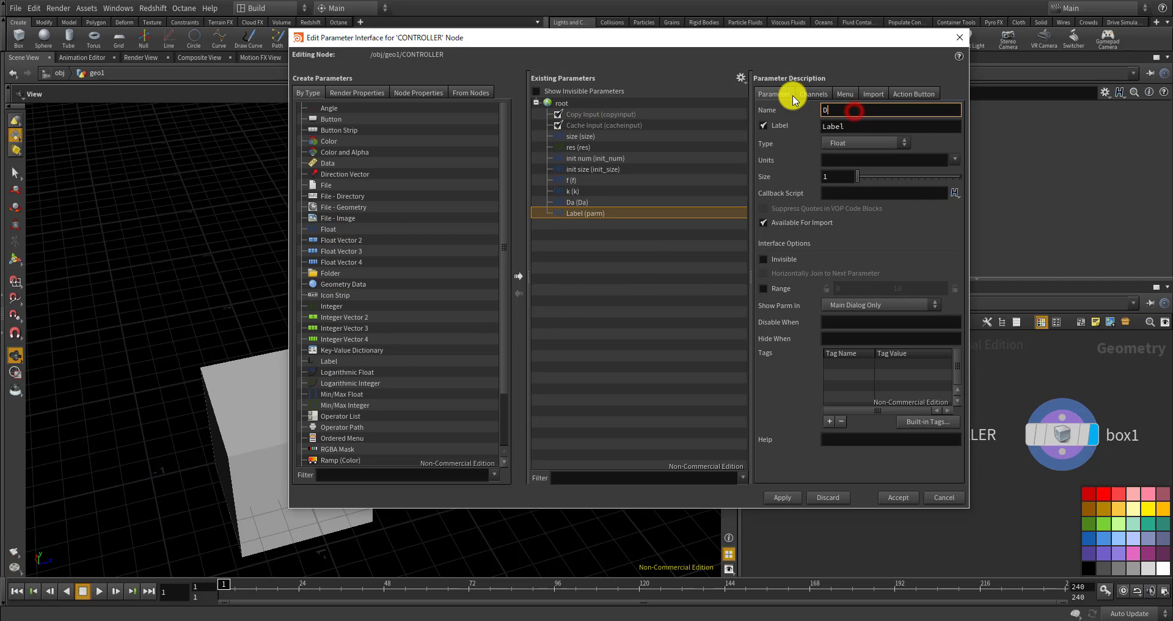
text(b)
double_click(854, 124)
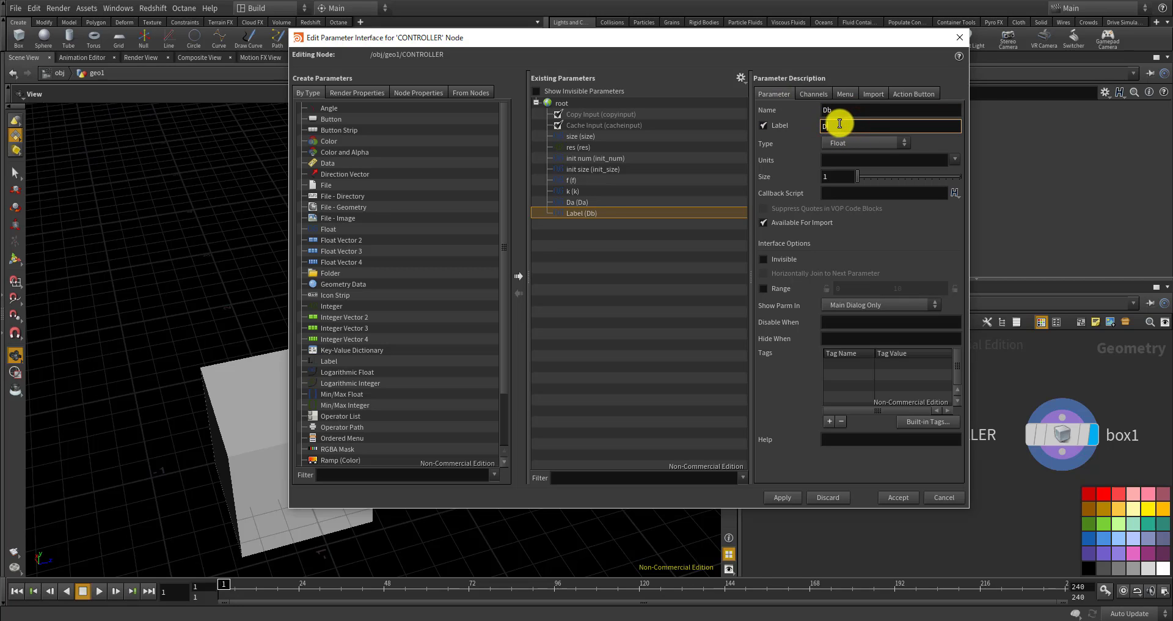
text(Db)
click(764, 289)
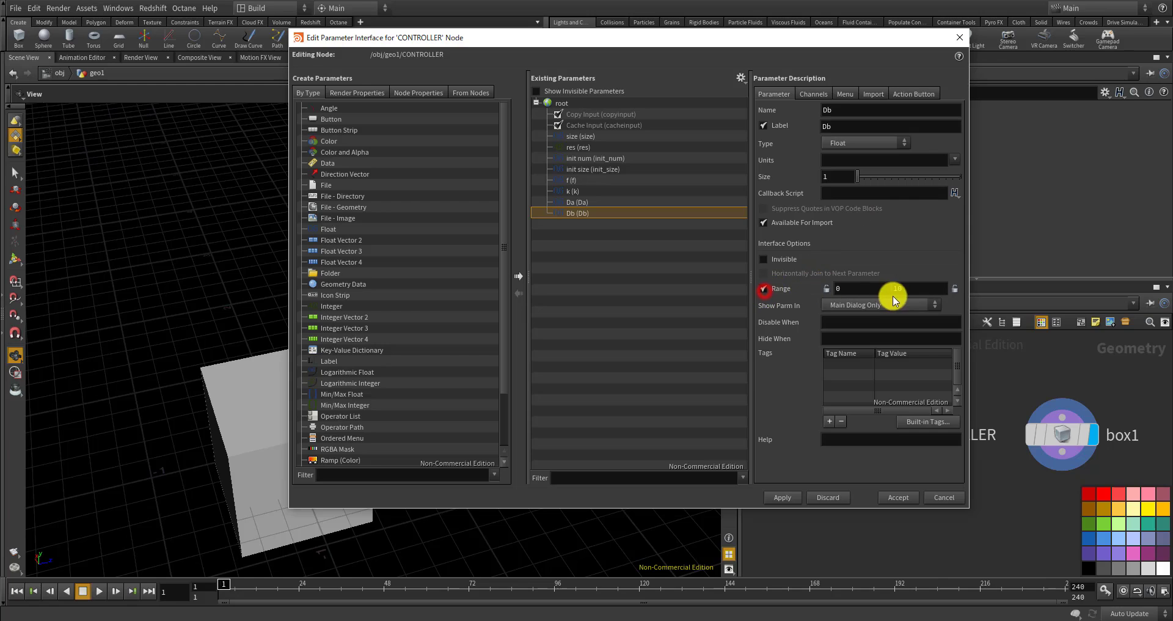
double_click(910, 292)
text(1)
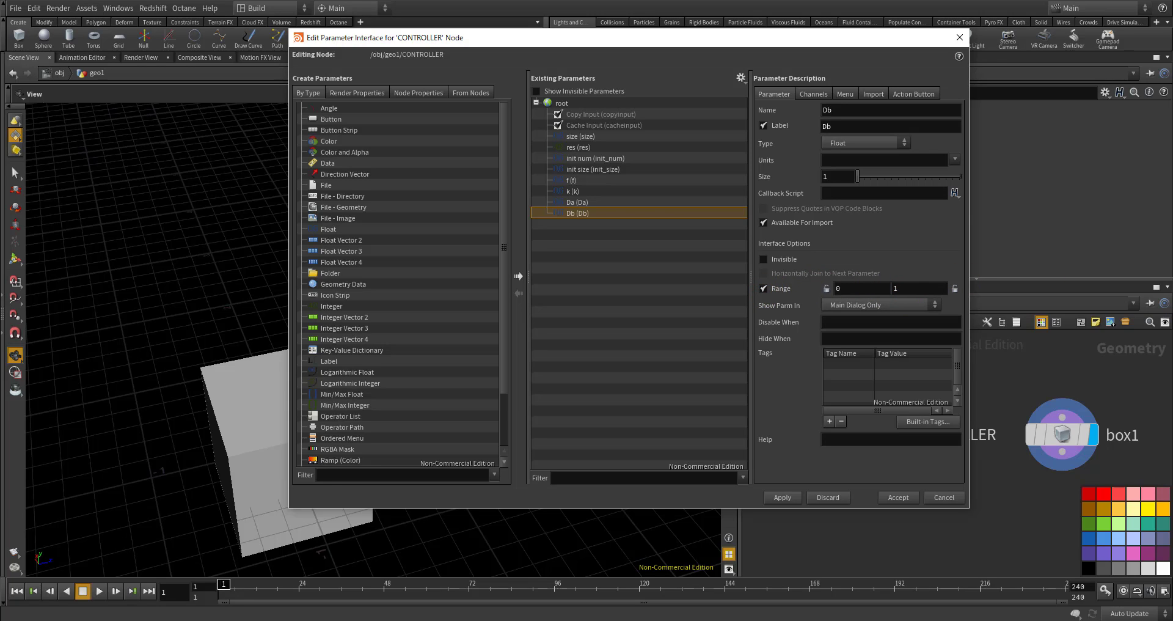
click(675, 313)
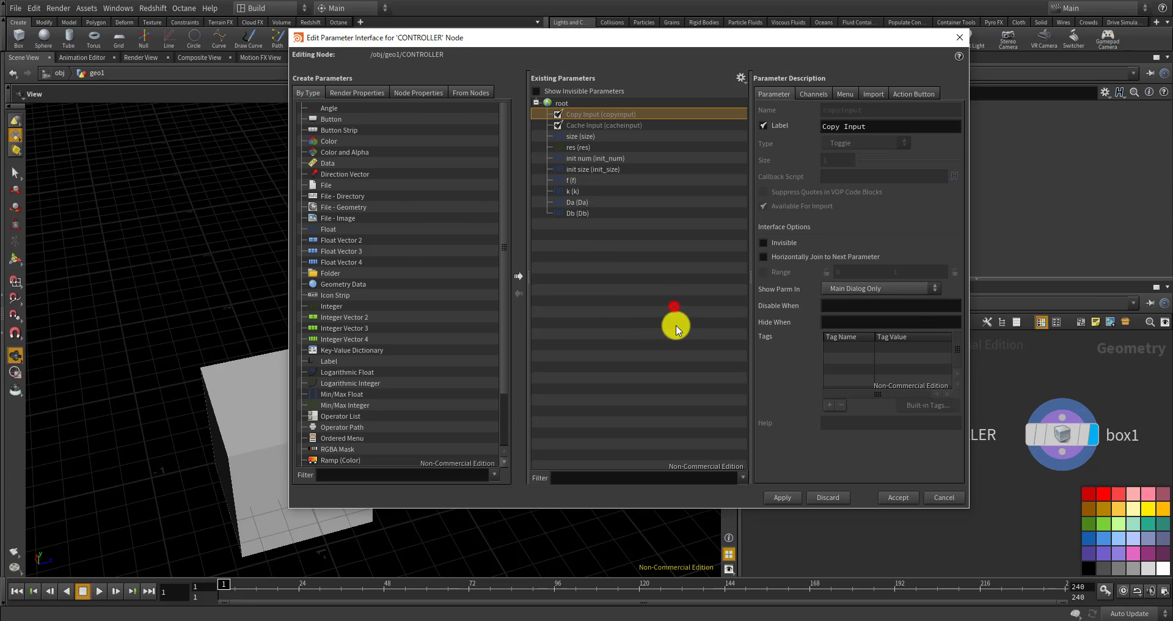
Add a Float parameter delta with range enabled, then apply and accept the interface changes
drag(328, 227, 636, 265)
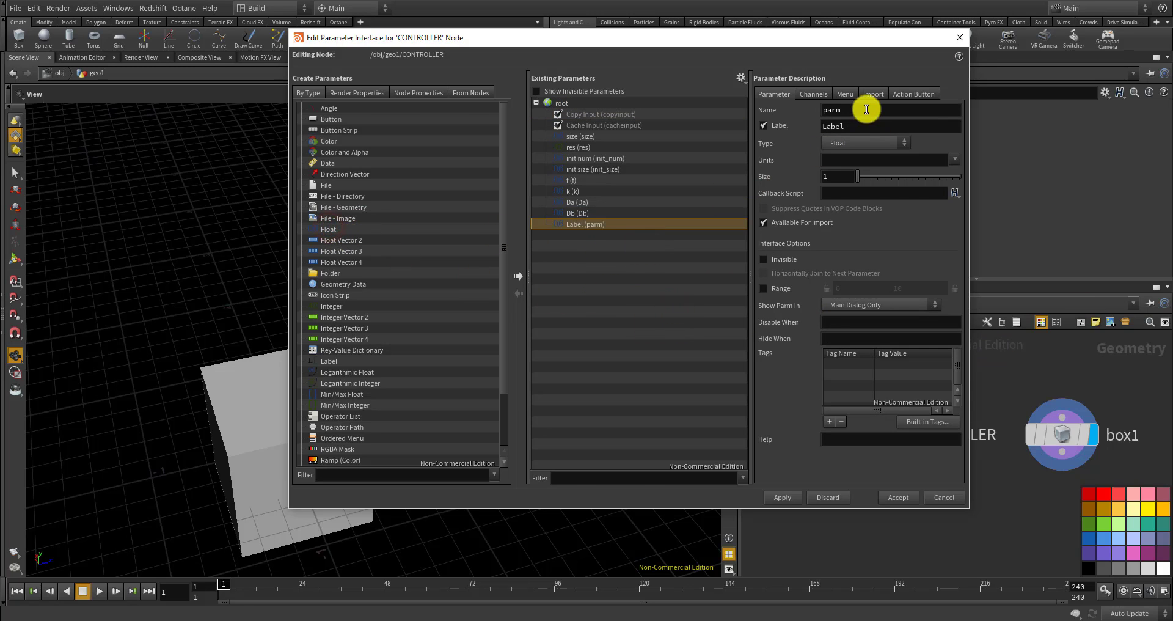
click(865, 110)
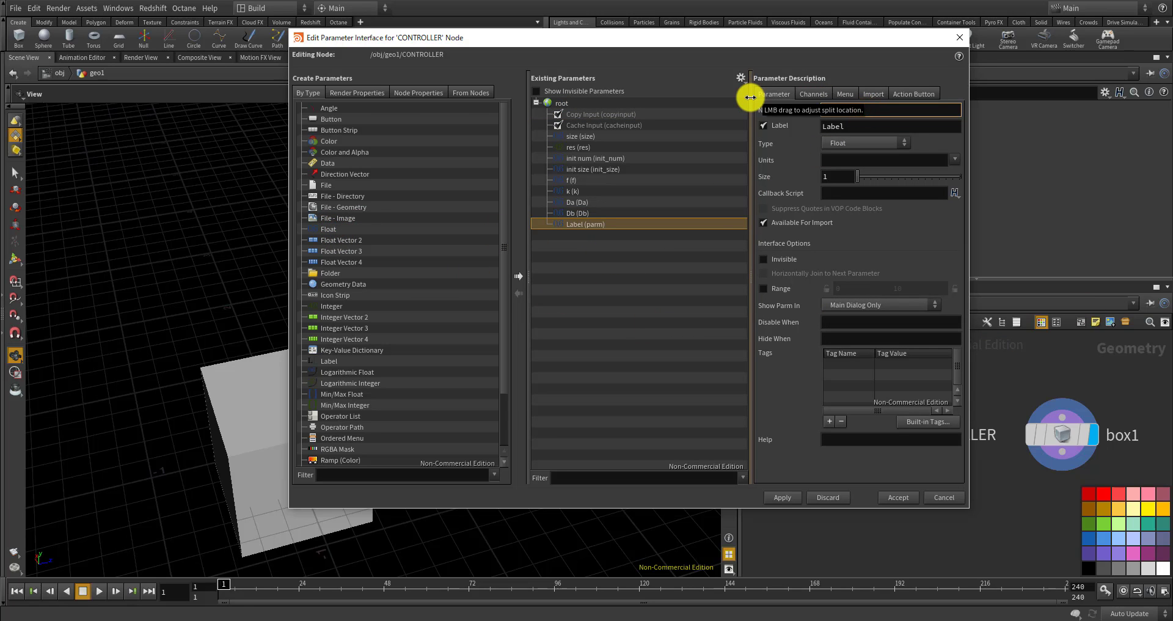
click(855, 124)
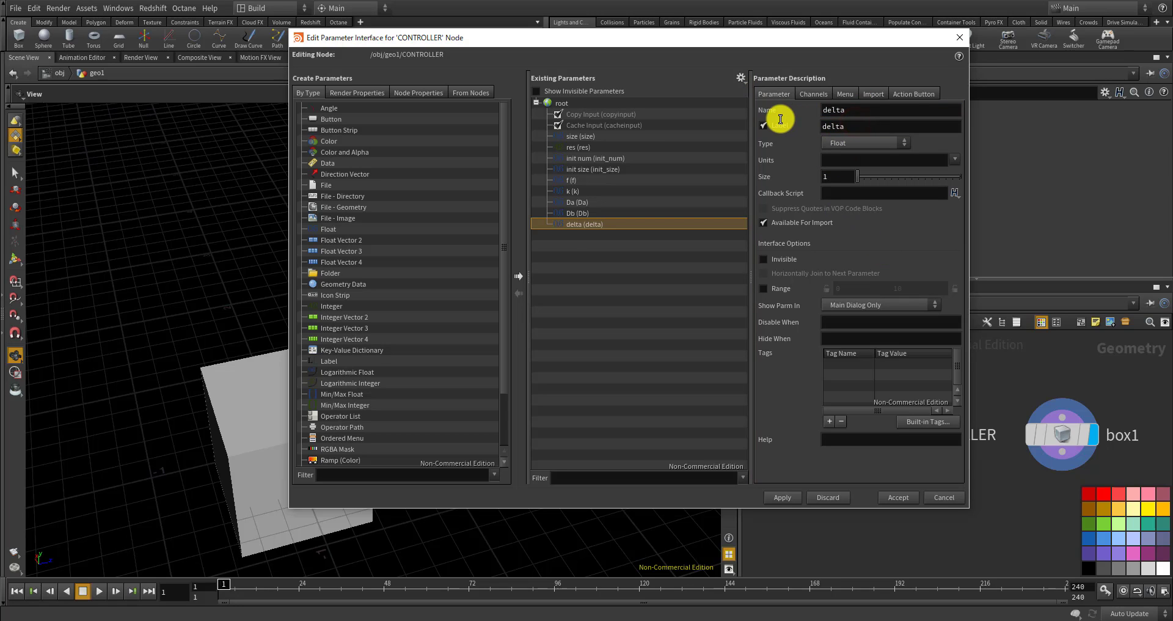
click(763, 288)
click(909, 291)
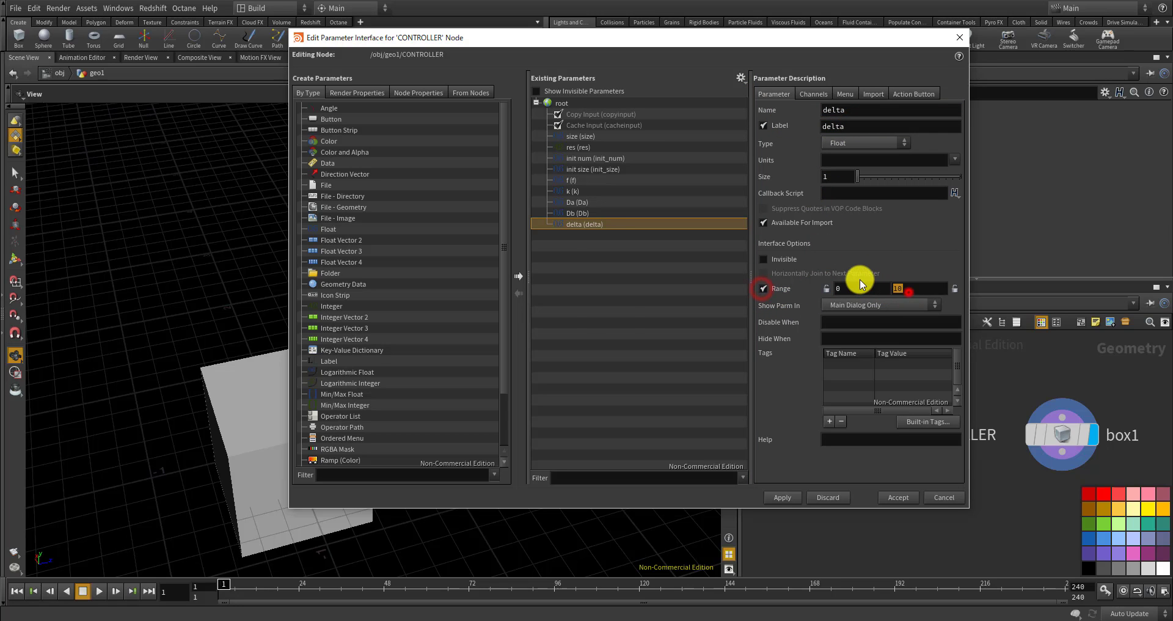
key(Zenkaku_Hankaku)
key(Zenkaku_Hankaku)
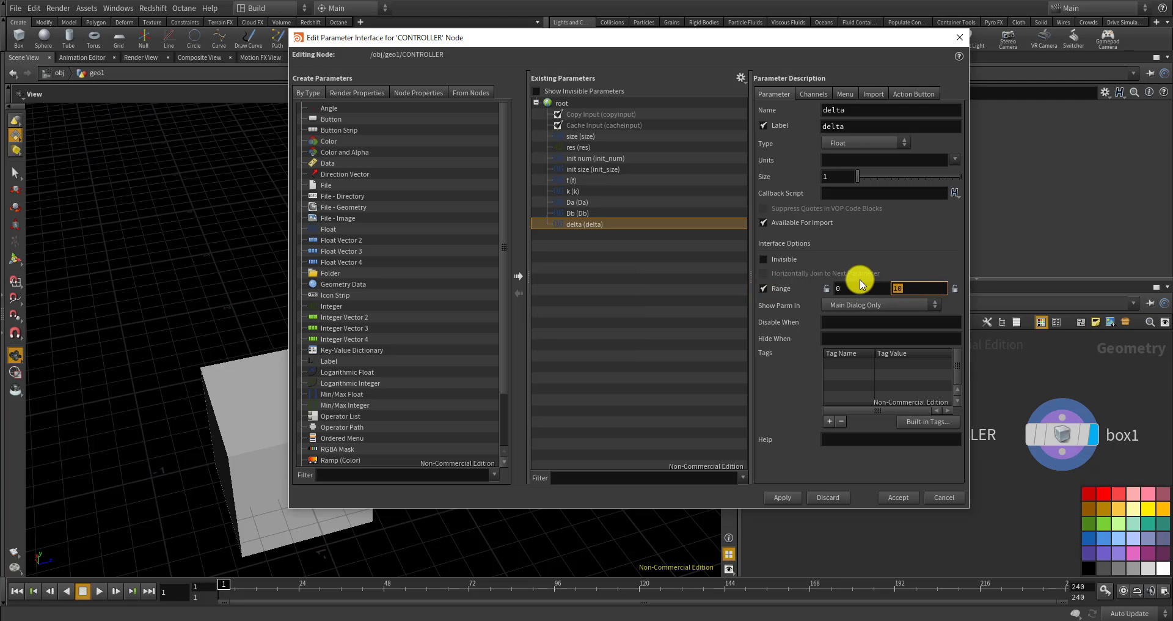
click(681, 270)
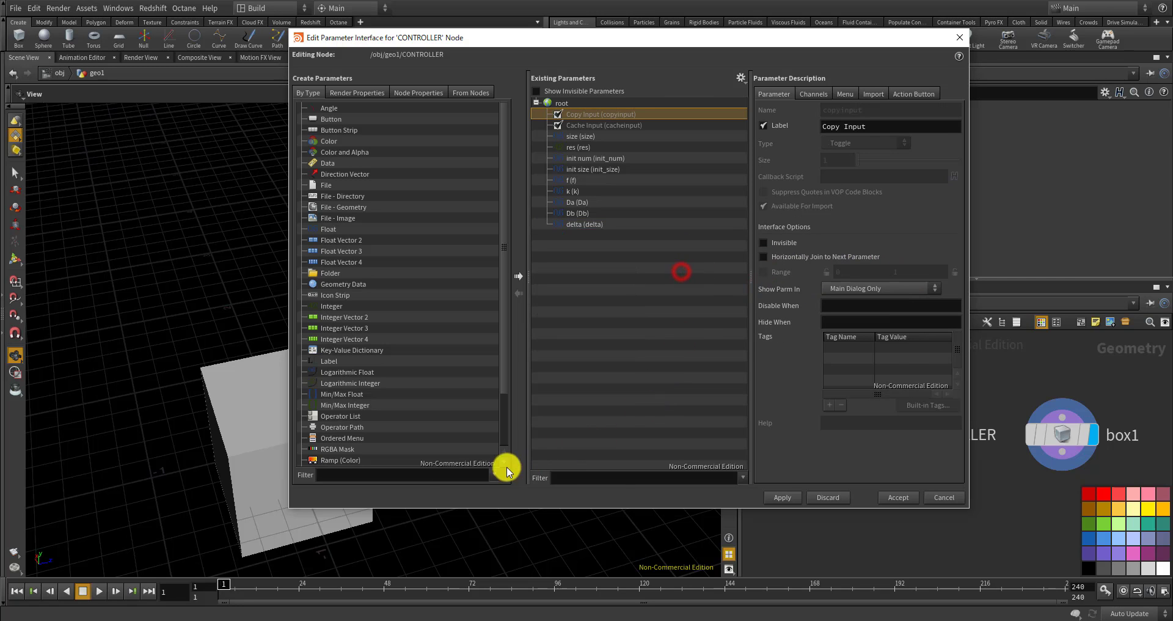
click(781, 492)
click(889, 496)
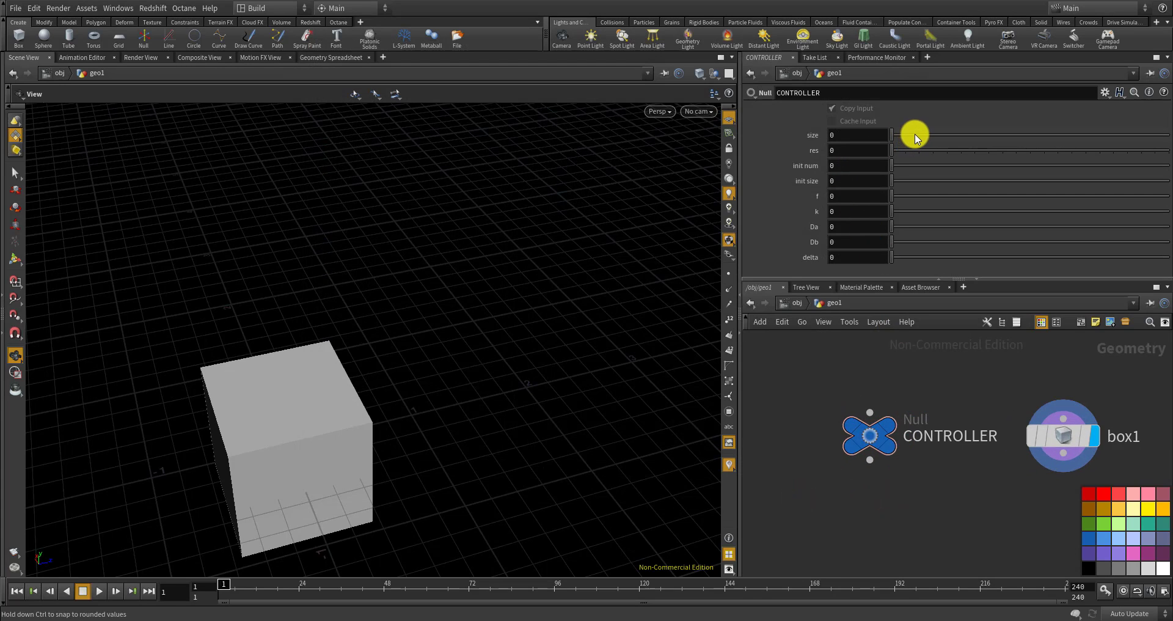
Set CONTROLLER's size to 10, res to 50, init num to 10 and init size to 0.8
click(861, 138)
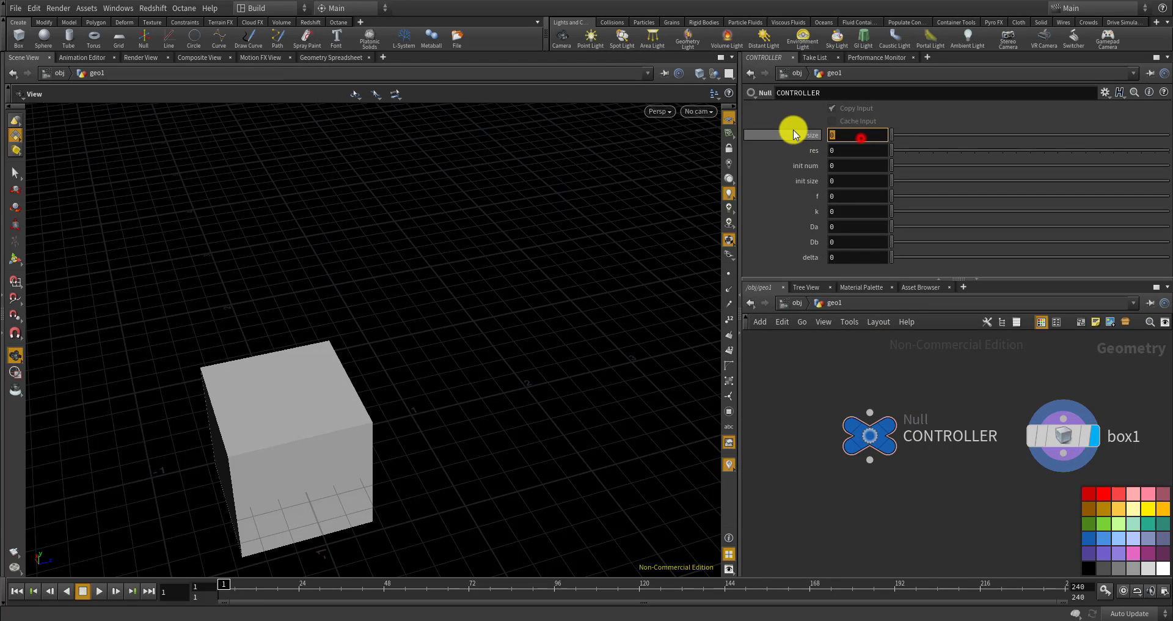
text(10)
key(Return)
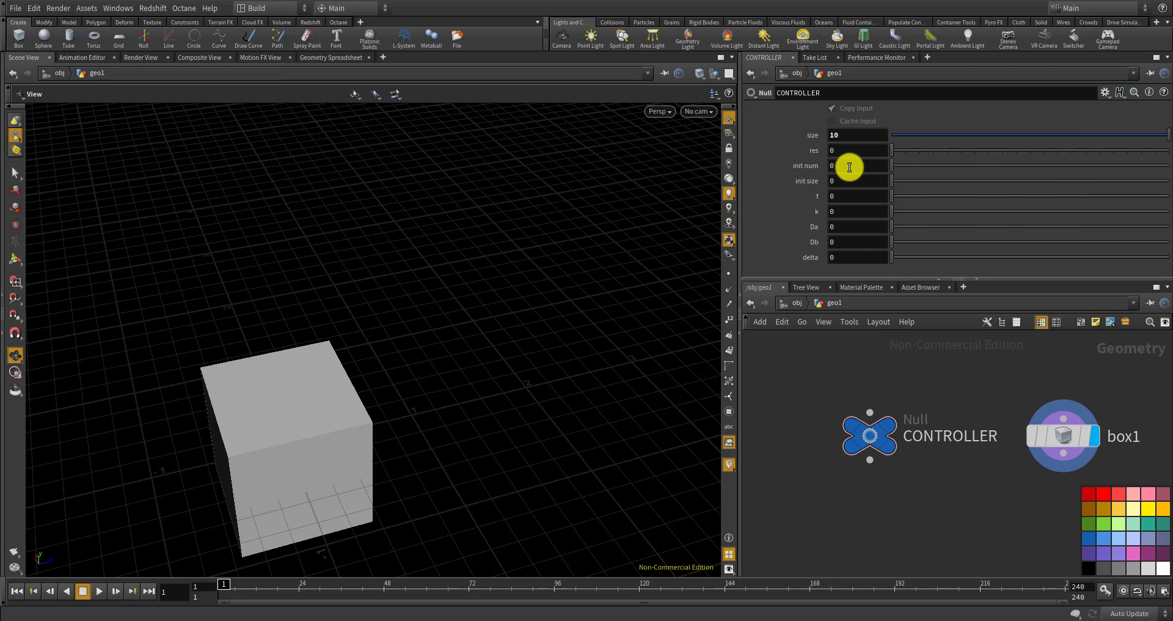
click(840, 148)
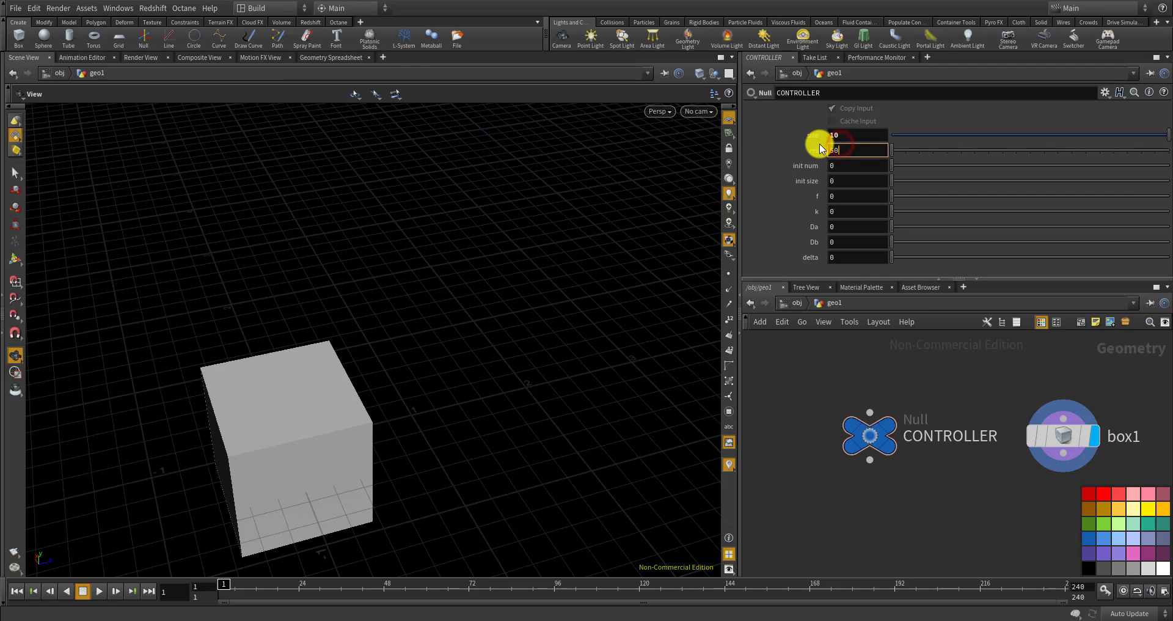
key(Return)
click(864, 164)
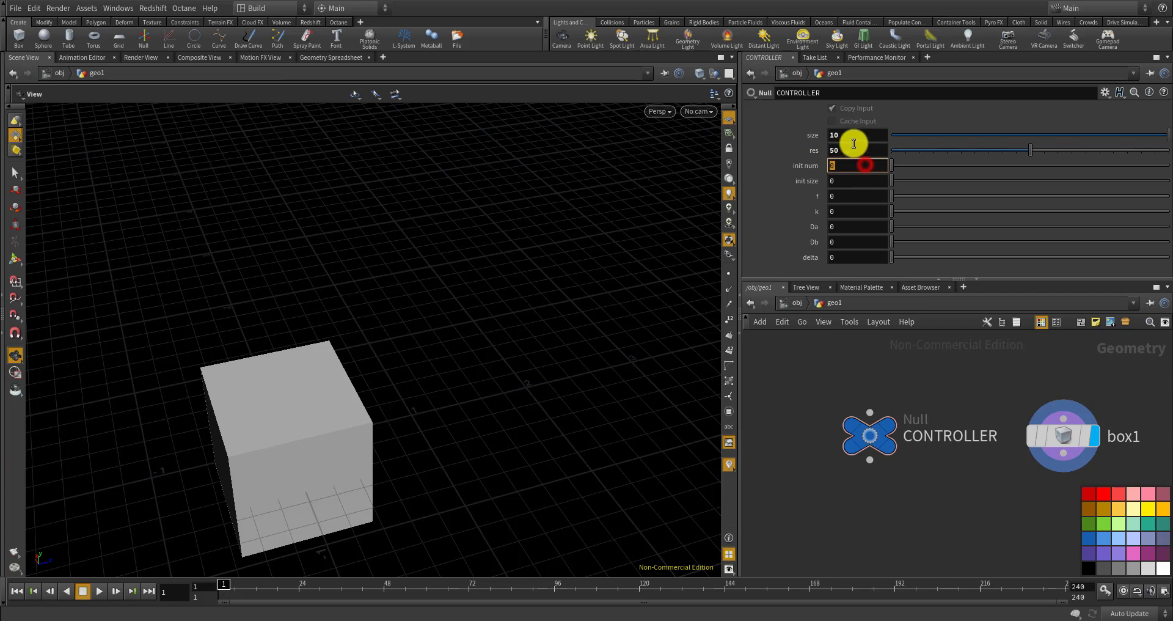
text(10)
key(Return)
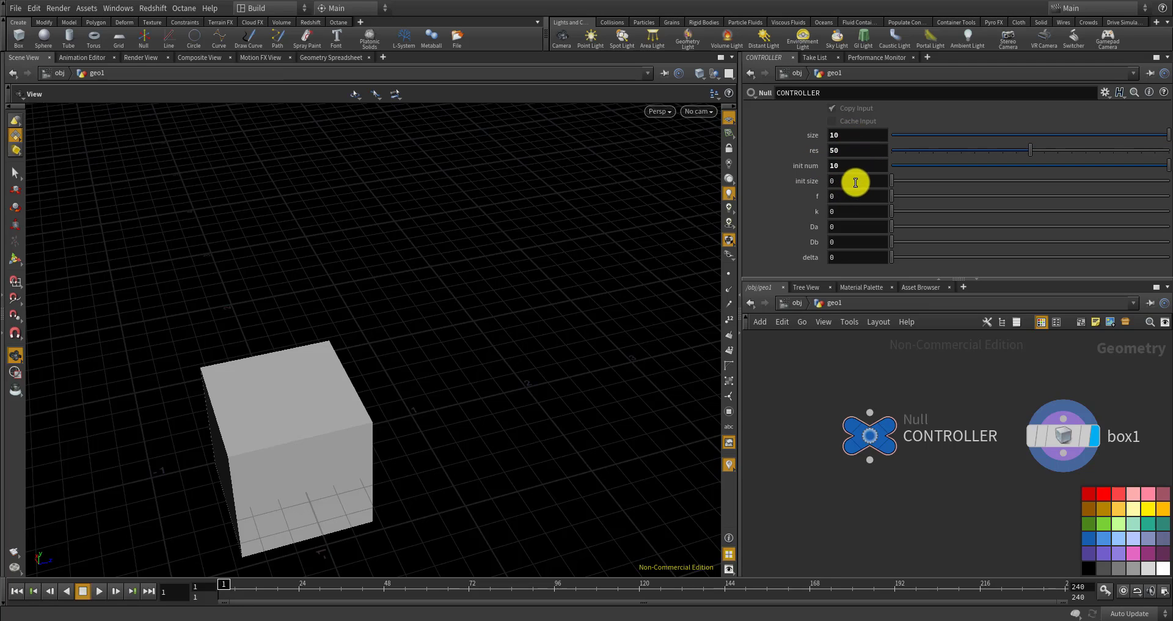
click(852, 181)
text(0.)
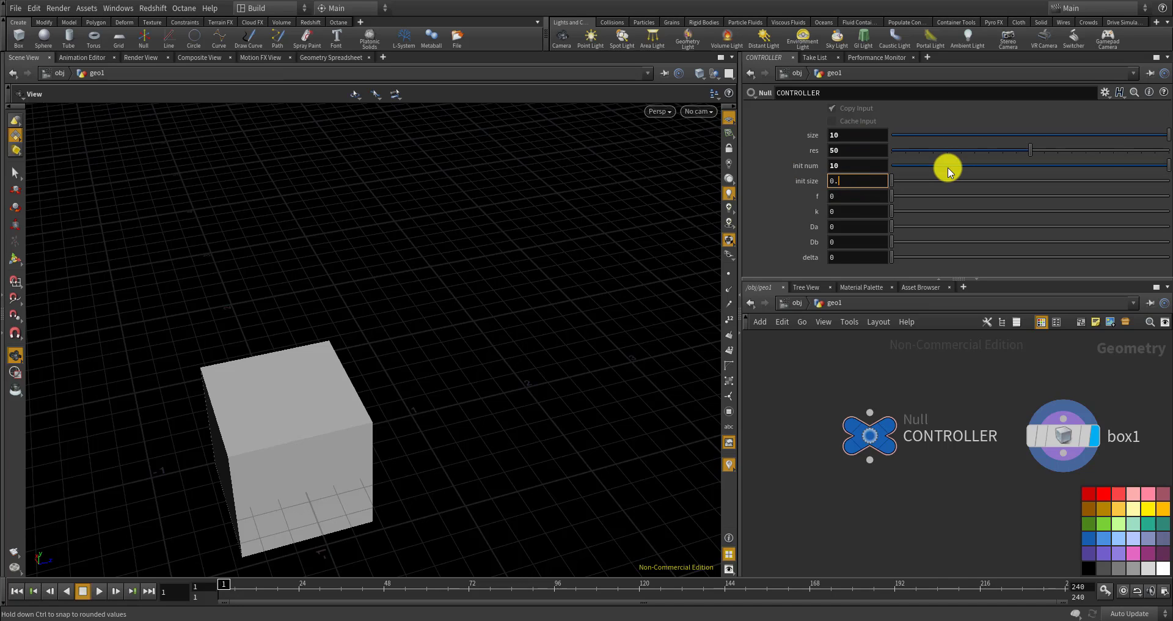
text(8)
key(Return)
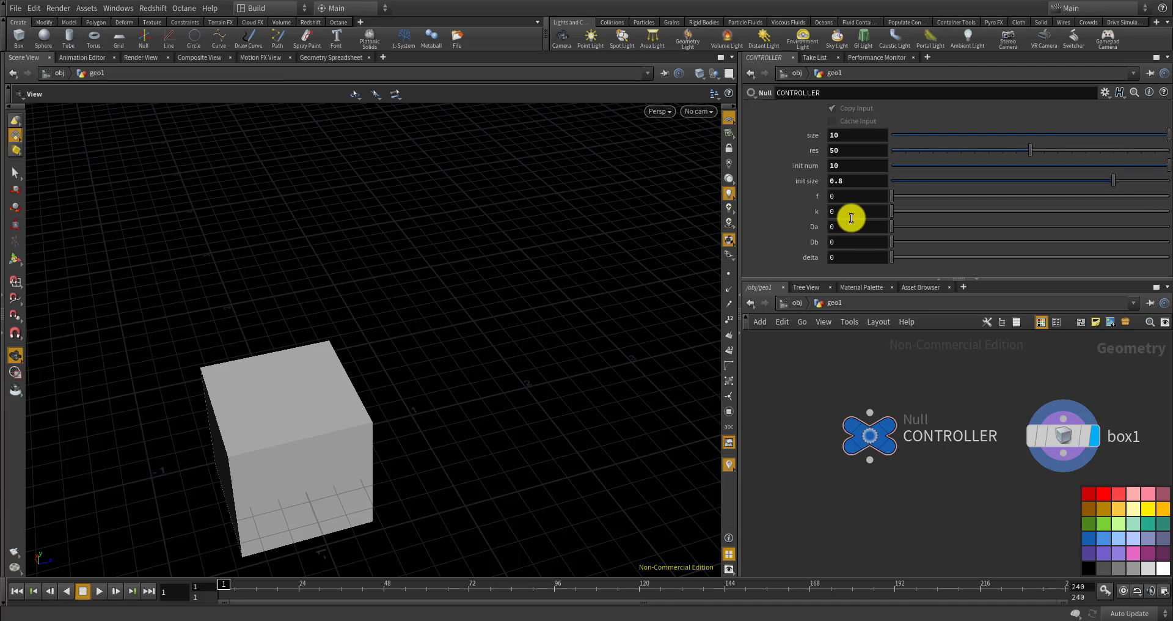
Enter the reaction values f 0.04, k 0.06, Da 1, Db 0.5 and delta 1
click(847, 196)
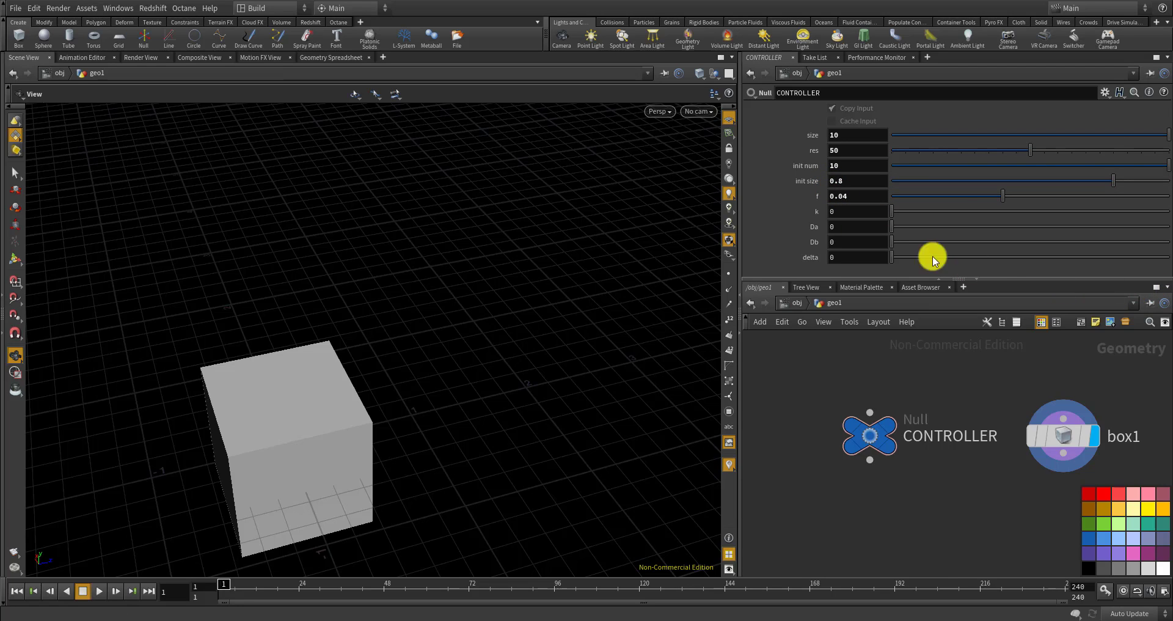
click(834, 210)
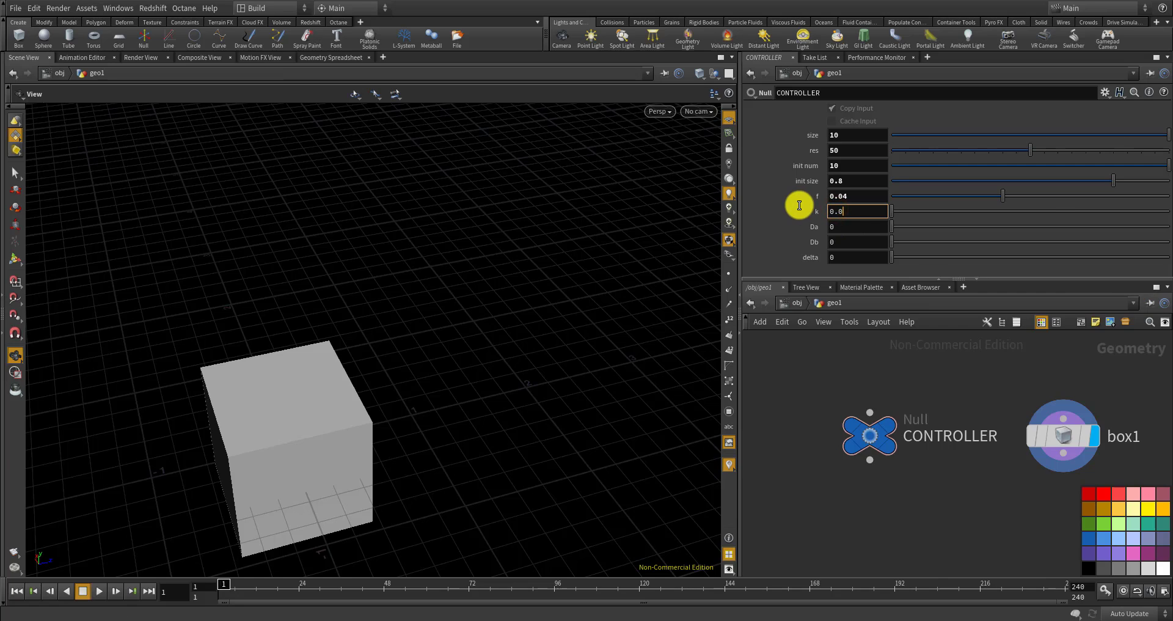
key(Return)
click(850, 226)
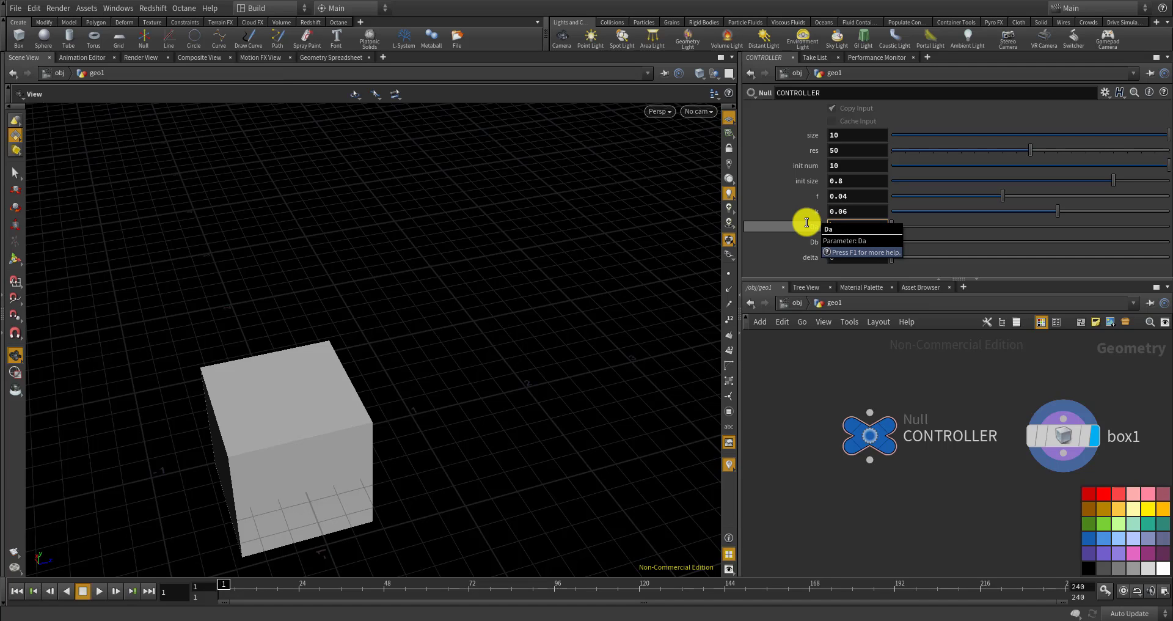
text(1)
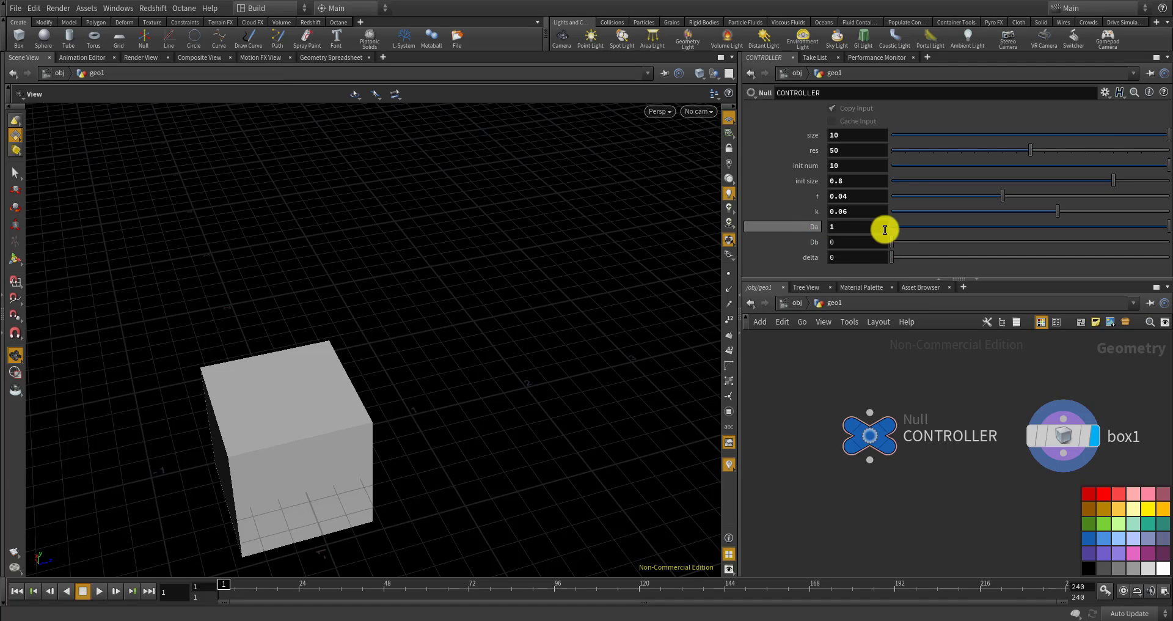
click(854, 245)
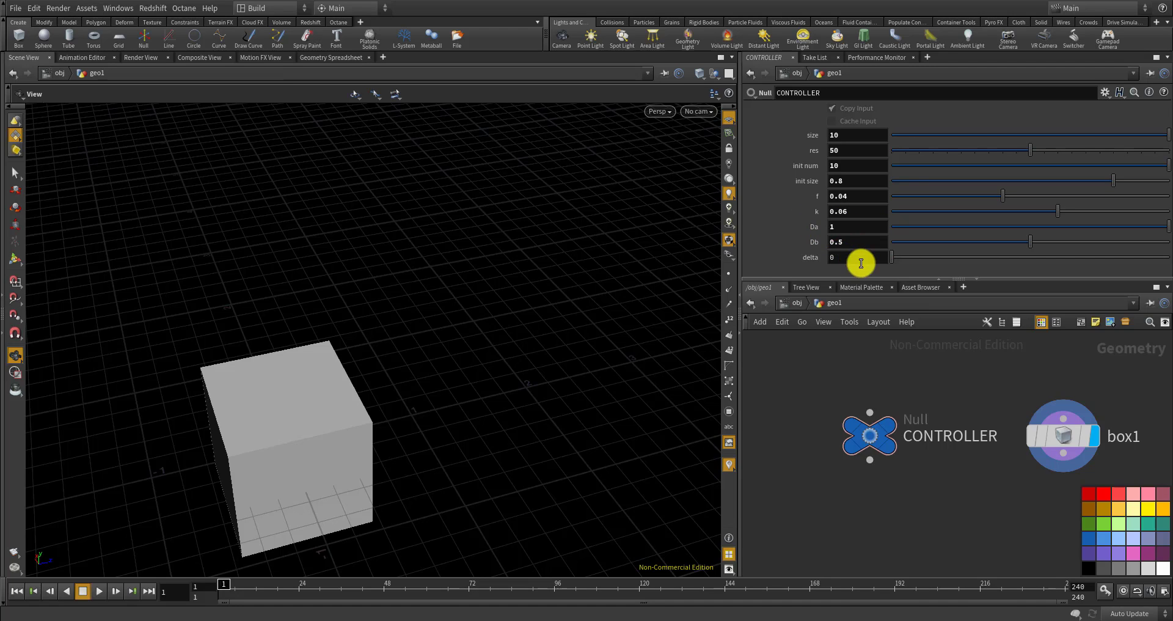
click(855, 257)
text(1)
key(Return)
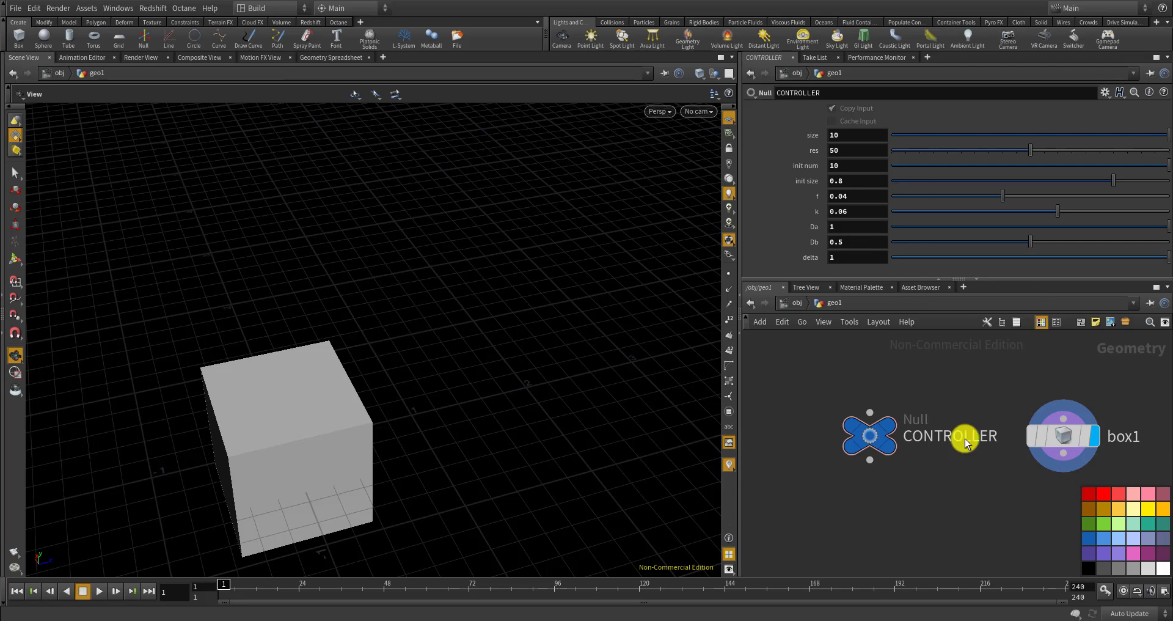
Copy the CONTROLLER null's size parameter
scroll(964, 438, down, 3)
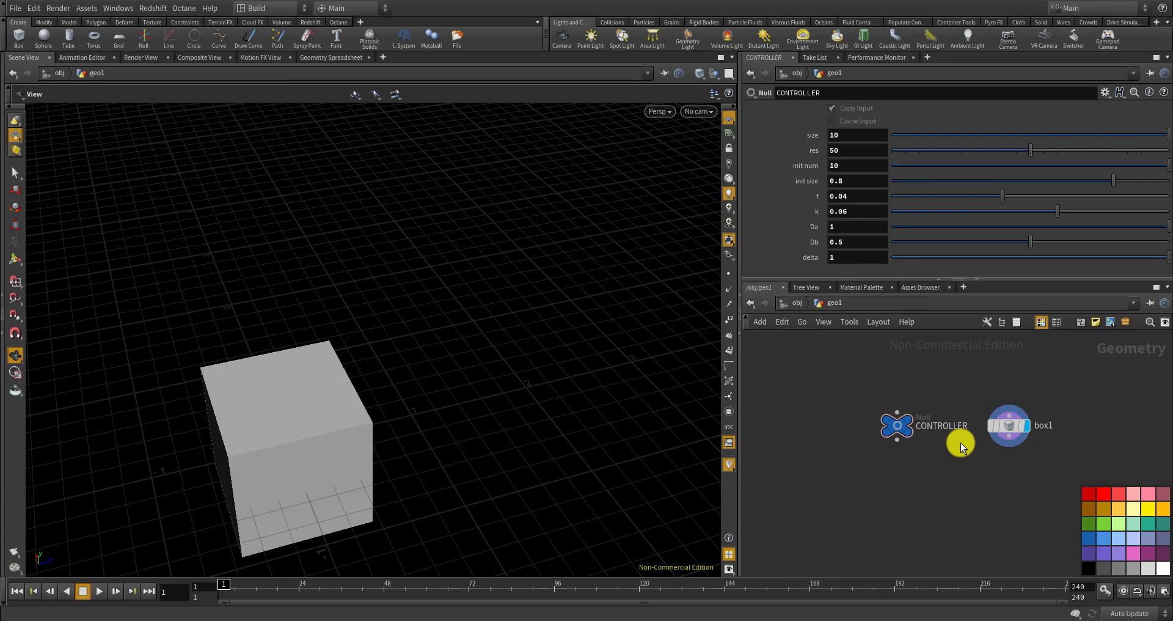
scroll(961, 443, up, 2)
scroll(1003, 458, down, 4)
scroll(925, 445, up, 5)
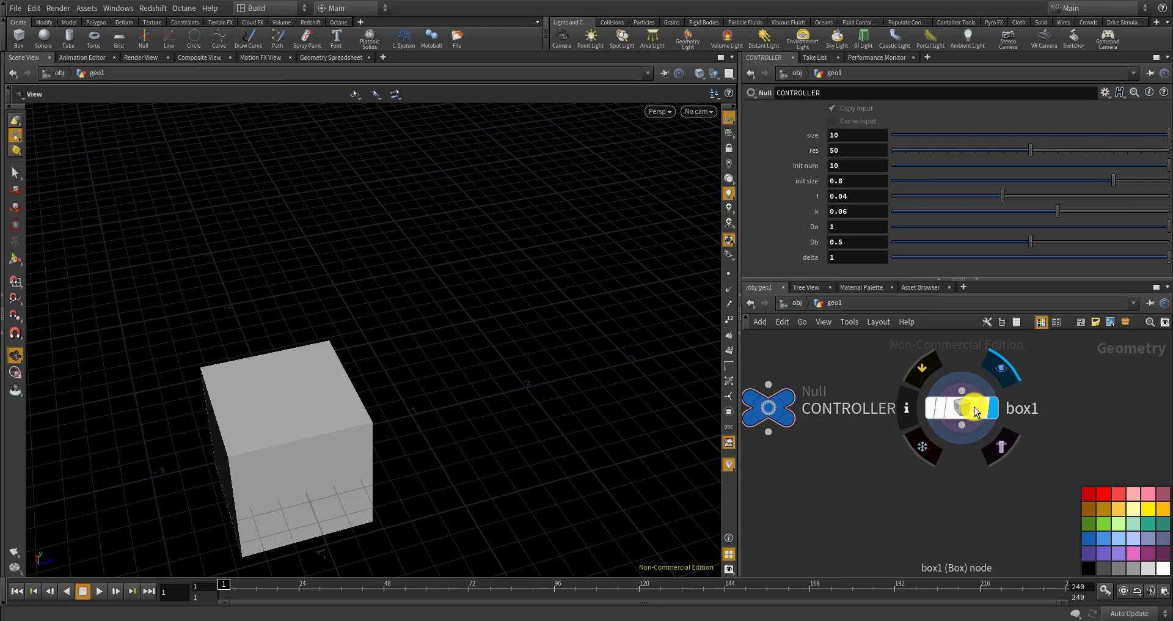
click(973, 410)
scroll(905, 408, down, 1)
scroll(832, 408, up, 1)
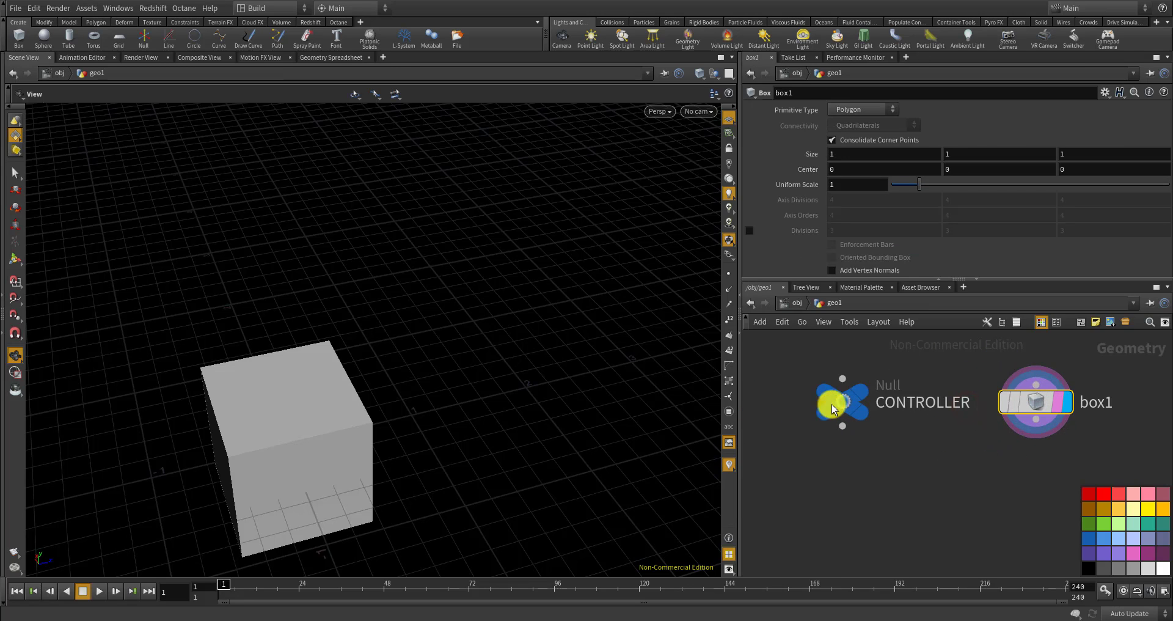
click(834, 408)
right_click(852, 135)
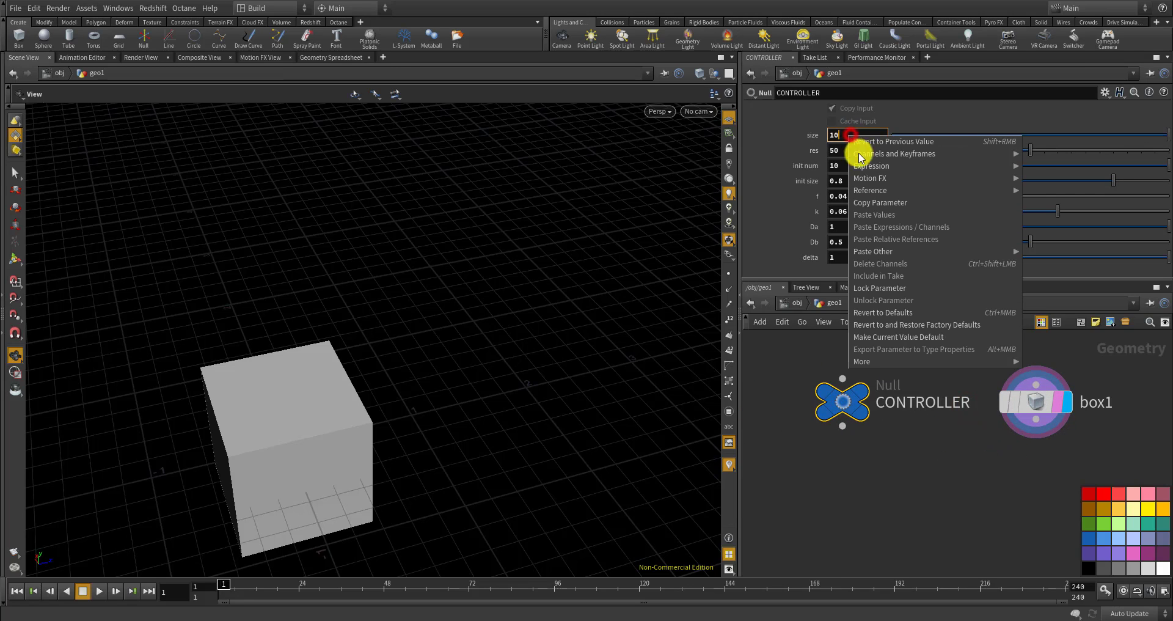
click(884, 206)
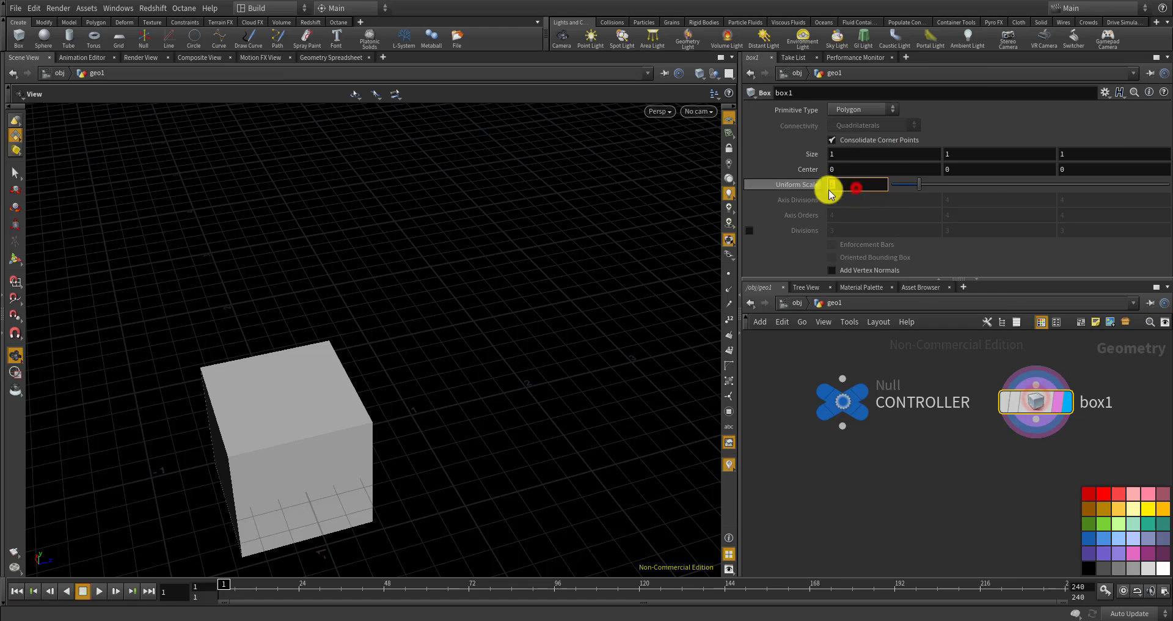
Paste it into box1's Uniform Scale as ch("../CONTROLLER/size"), enlarging the cube to 10
right_click(831, 185)
mouse_move(887, 309)
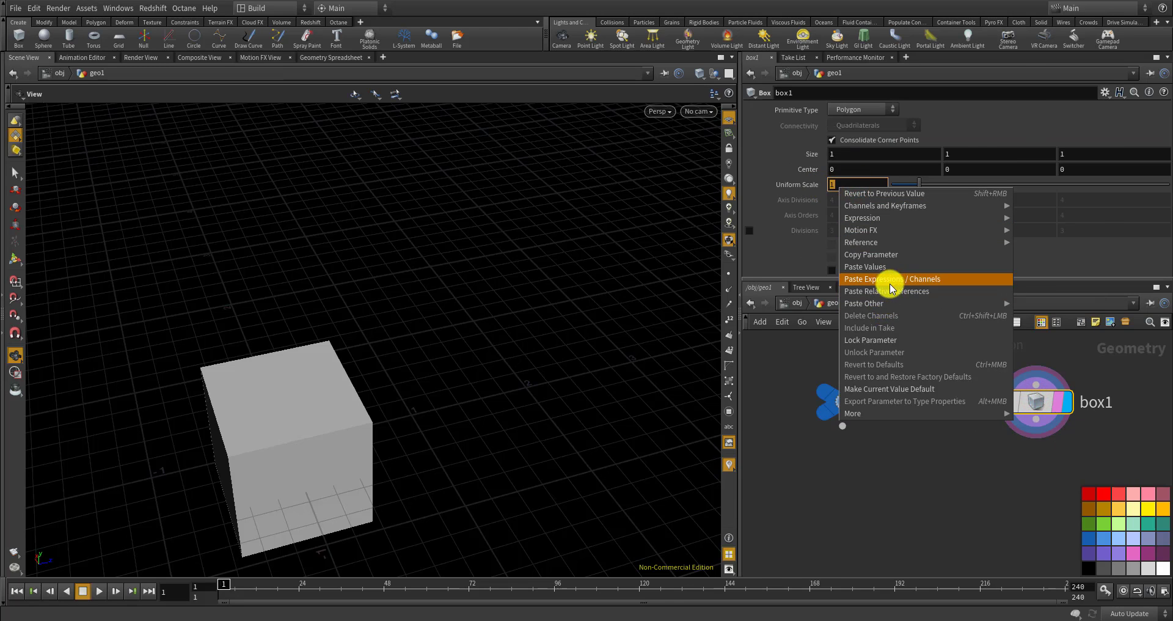
click(884, 292)
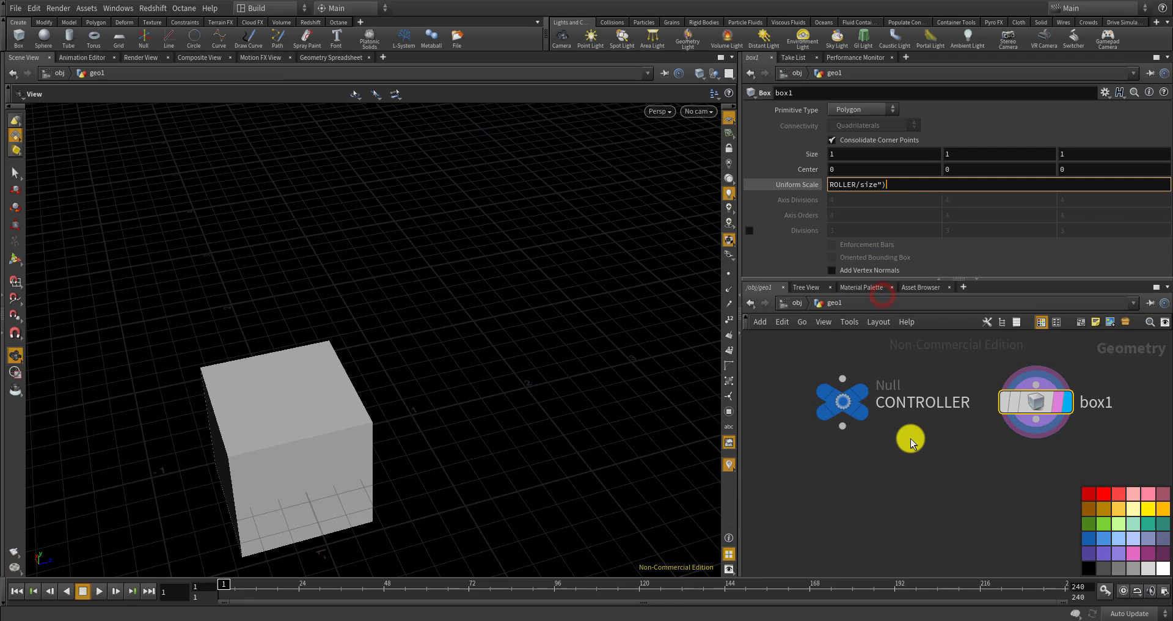
key(Return)
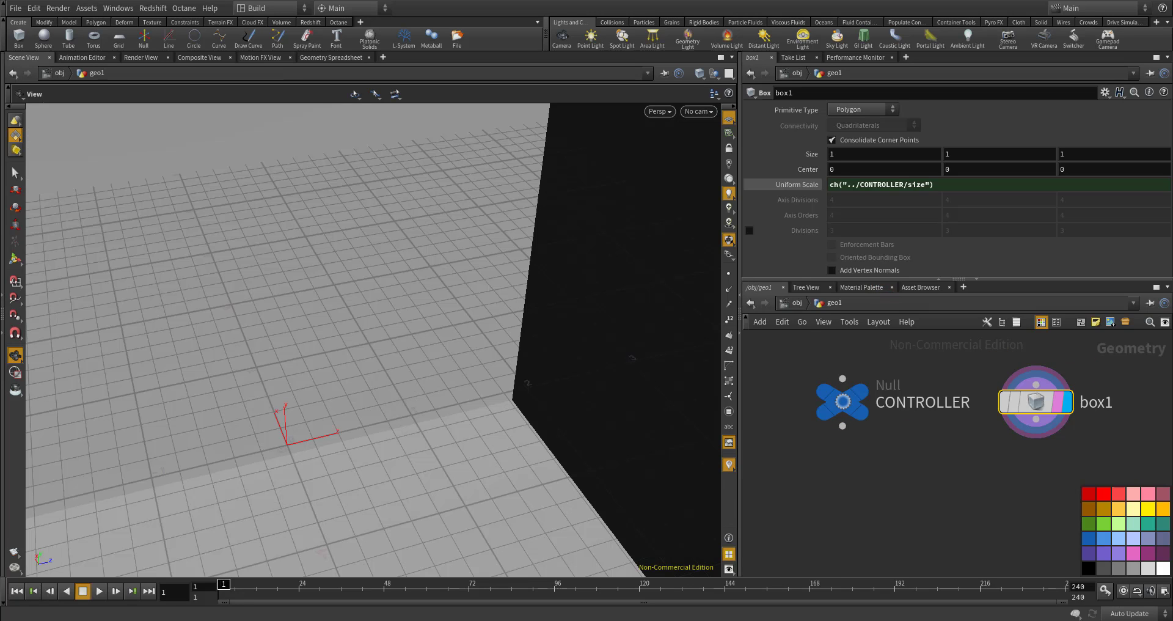
scroll(545, 382, down, 10)
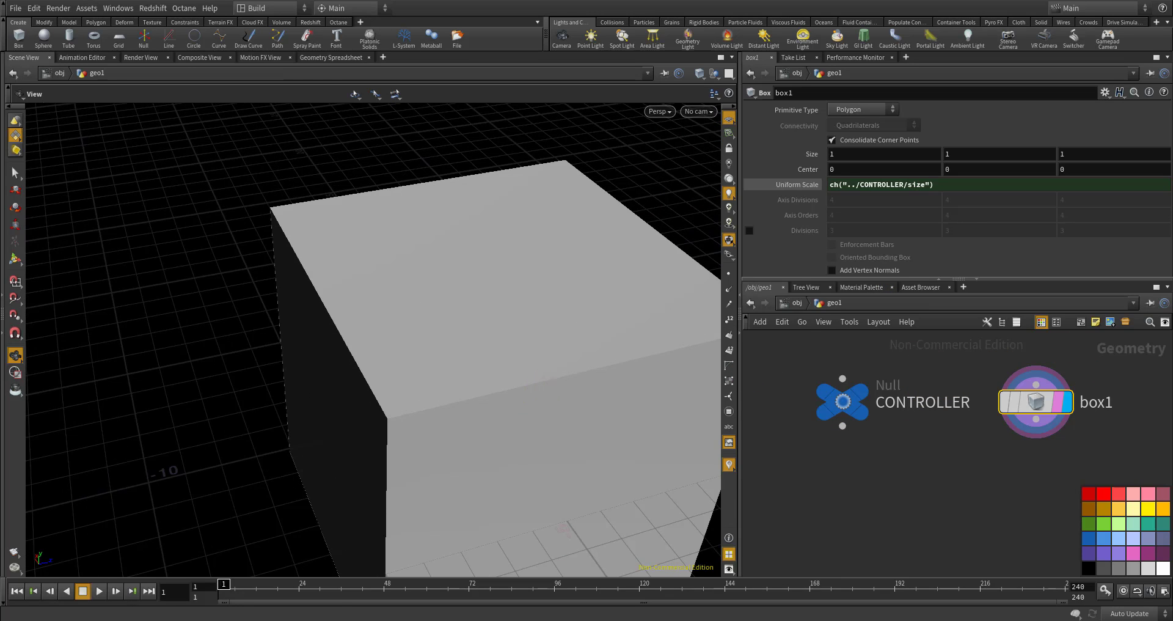
drag(710, 395, 622, 405)
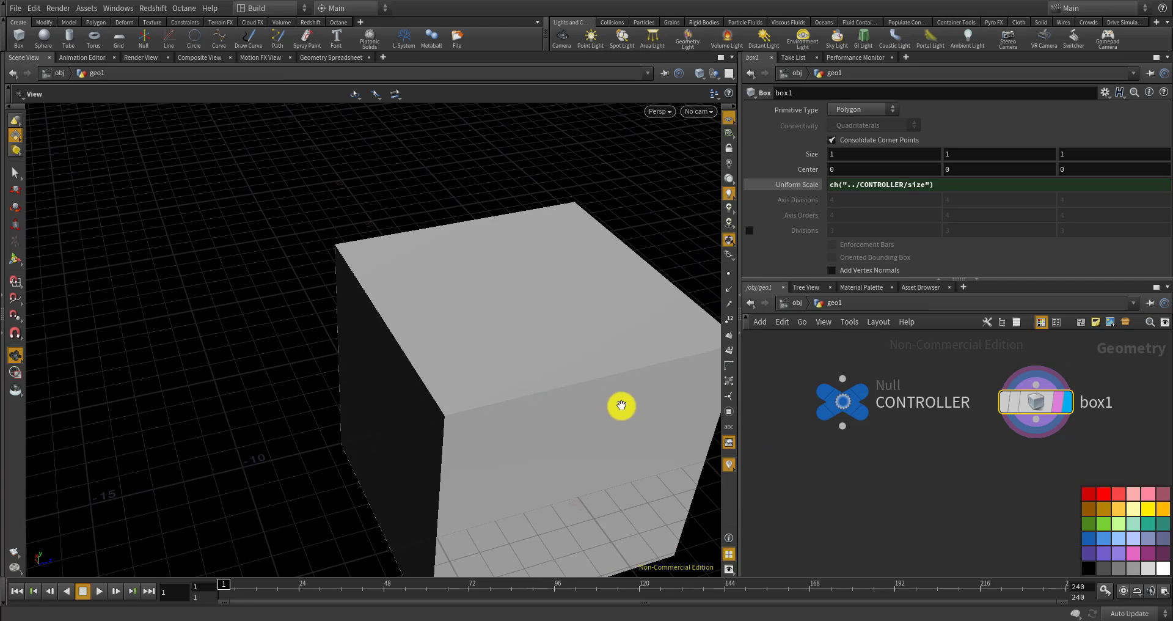
scroll(525, 385, down, 3)
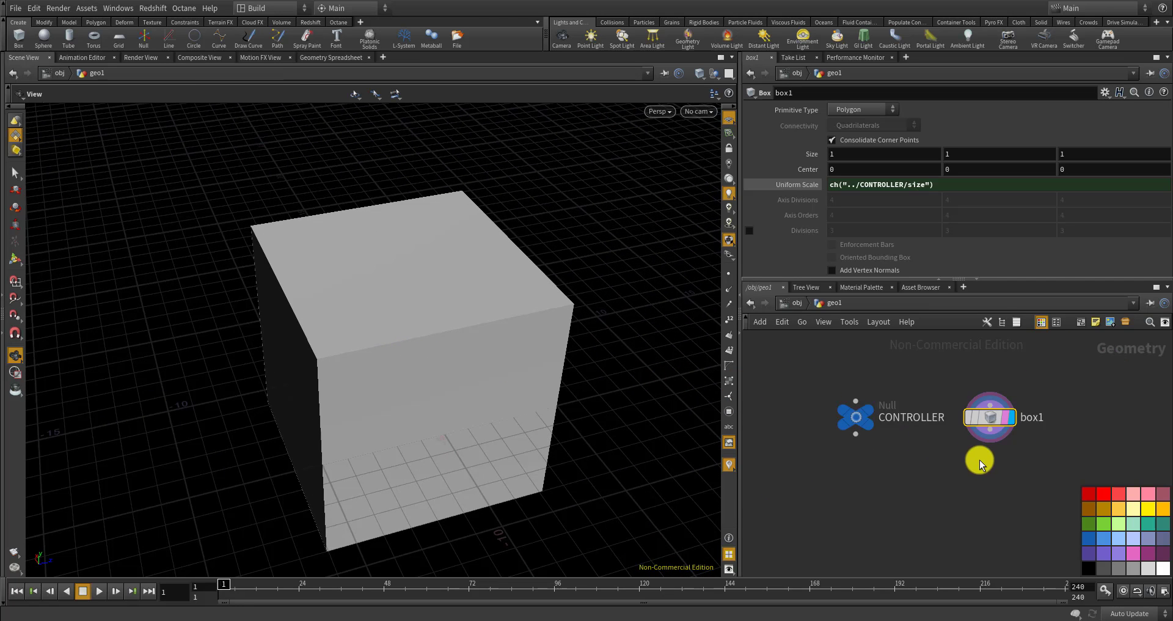
Add a transform1 node wired beneath box1
key(Tab)
text(t)
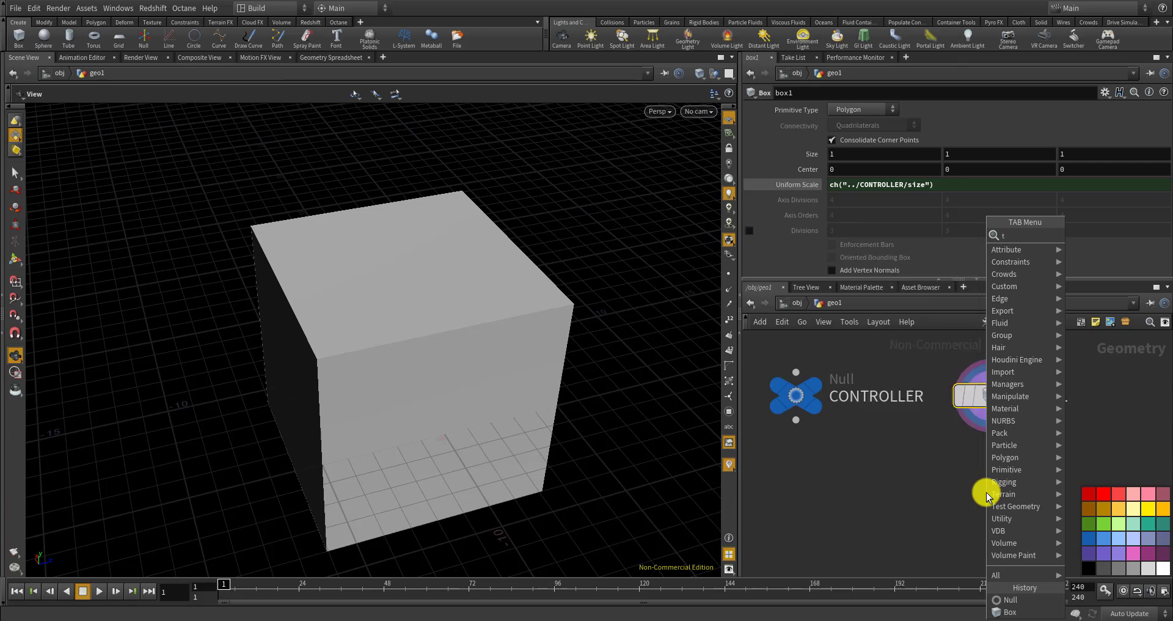
text(ransform)
key(Return)
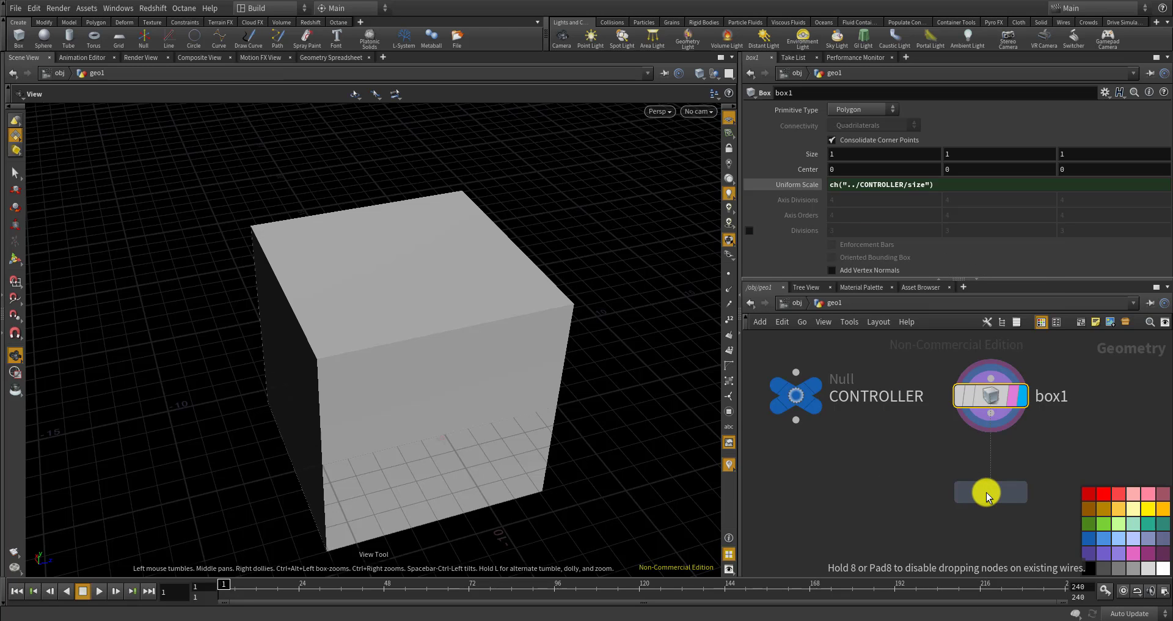
click(960, 498)
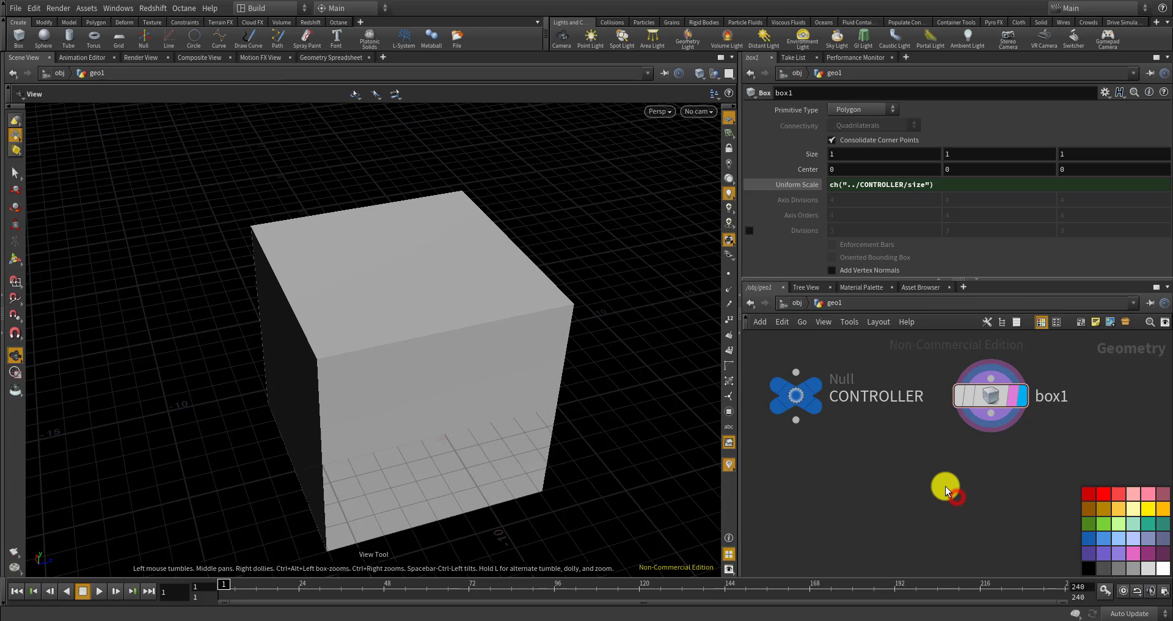
key(Tab)
text(tr)
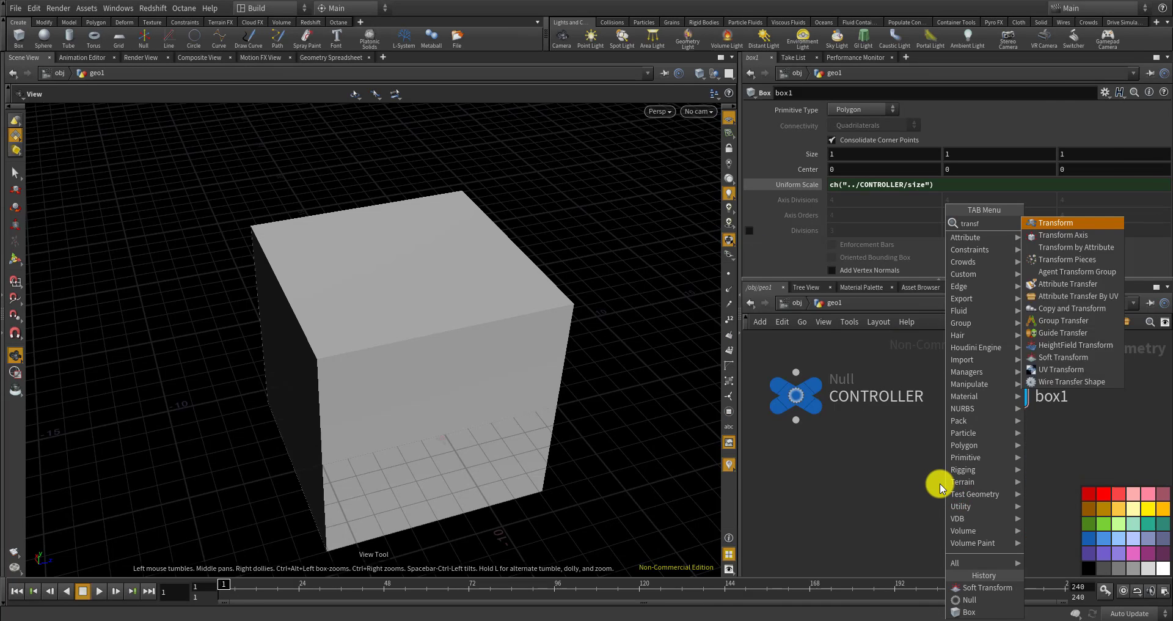
key(Return)
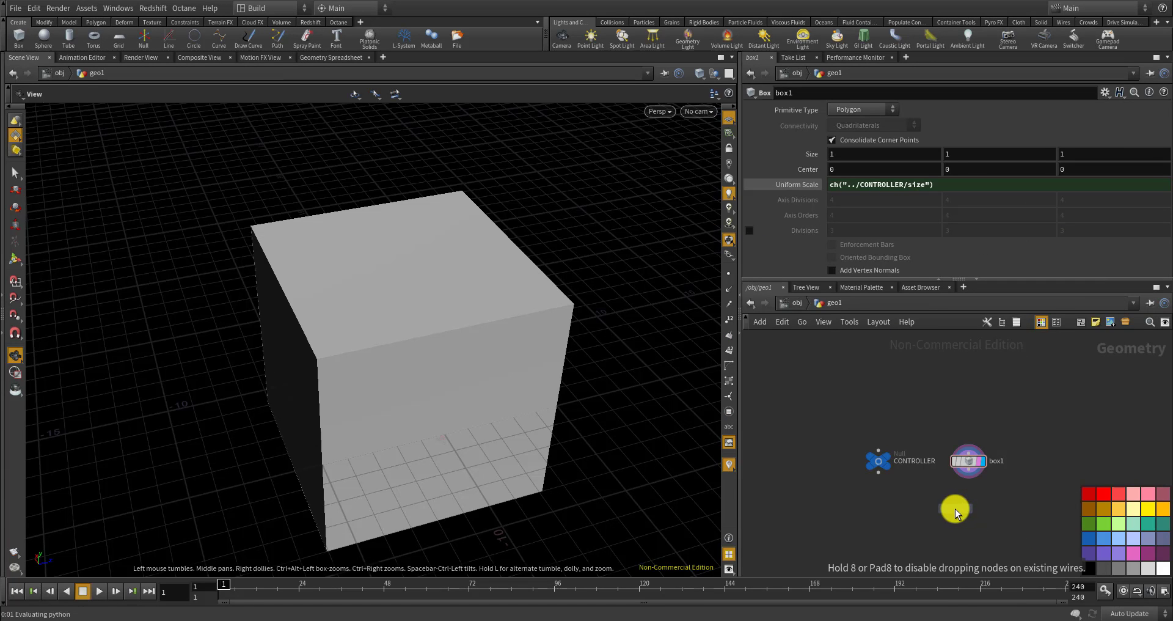
click(955, 508)
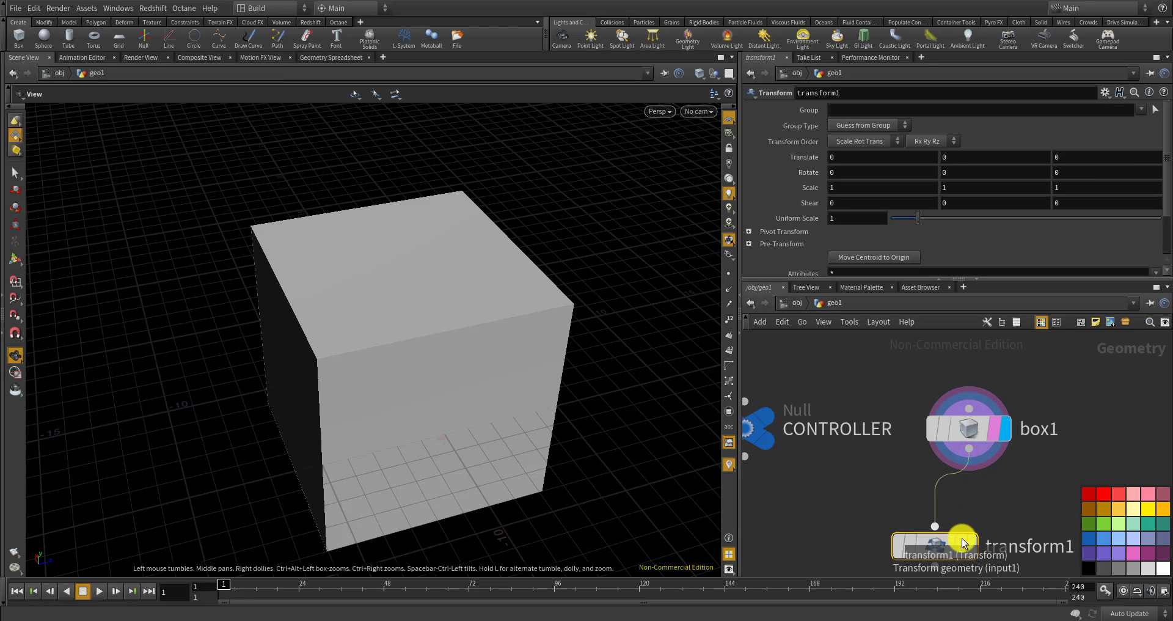
drag(961, 533, 935, 531)
Set transform1's Uniform Scale to 0.65
scroll(885, 398, down, 2)
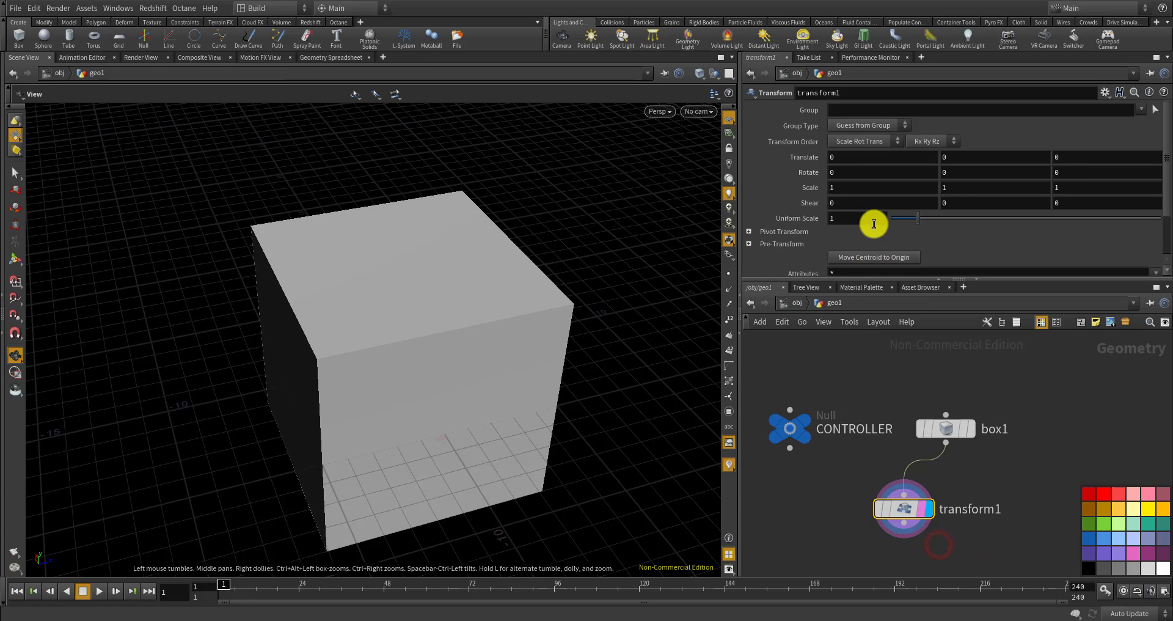
scroll(844, 184, down, 2)
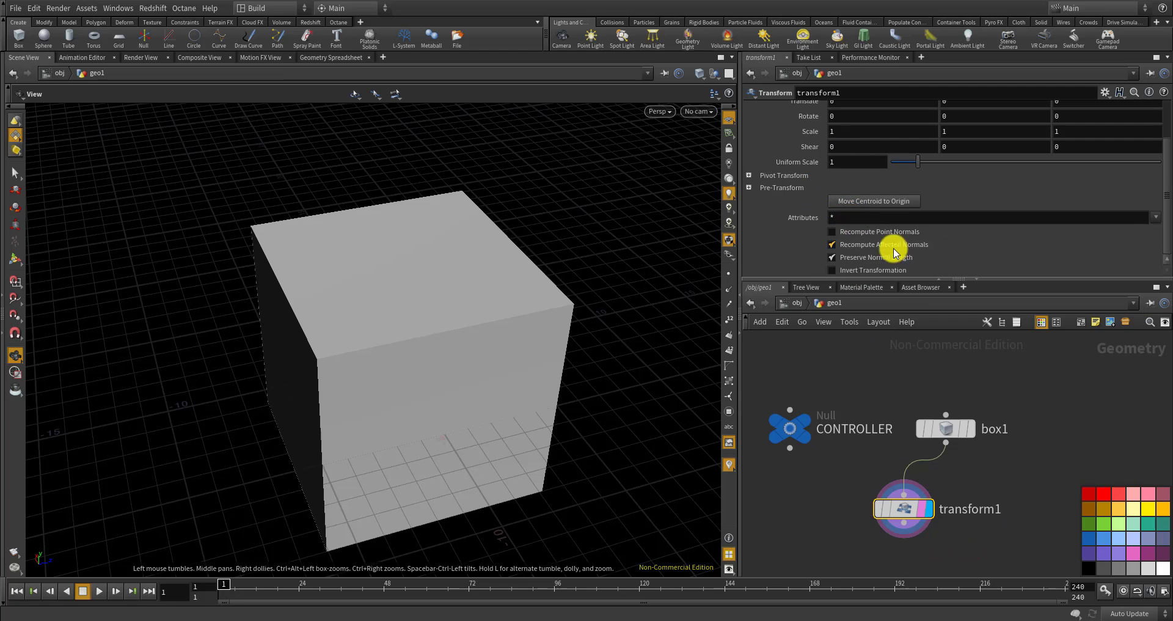
scroll(928, 205, up, 2)
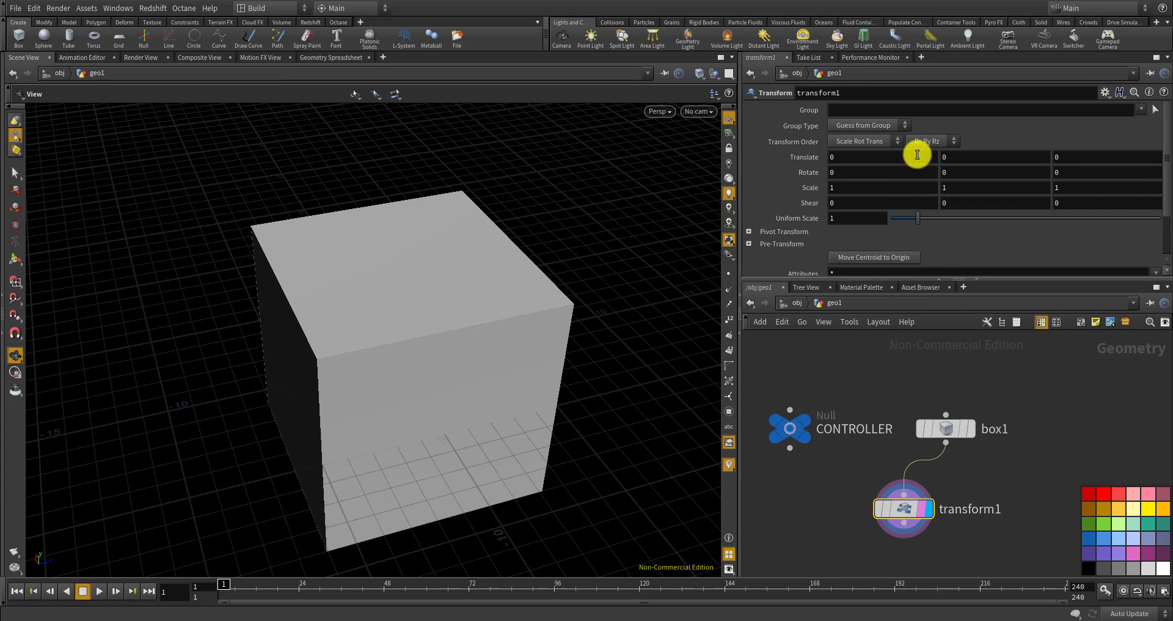
scroll(868, 183, down, 2)
scroll(985, 196, up, 2)
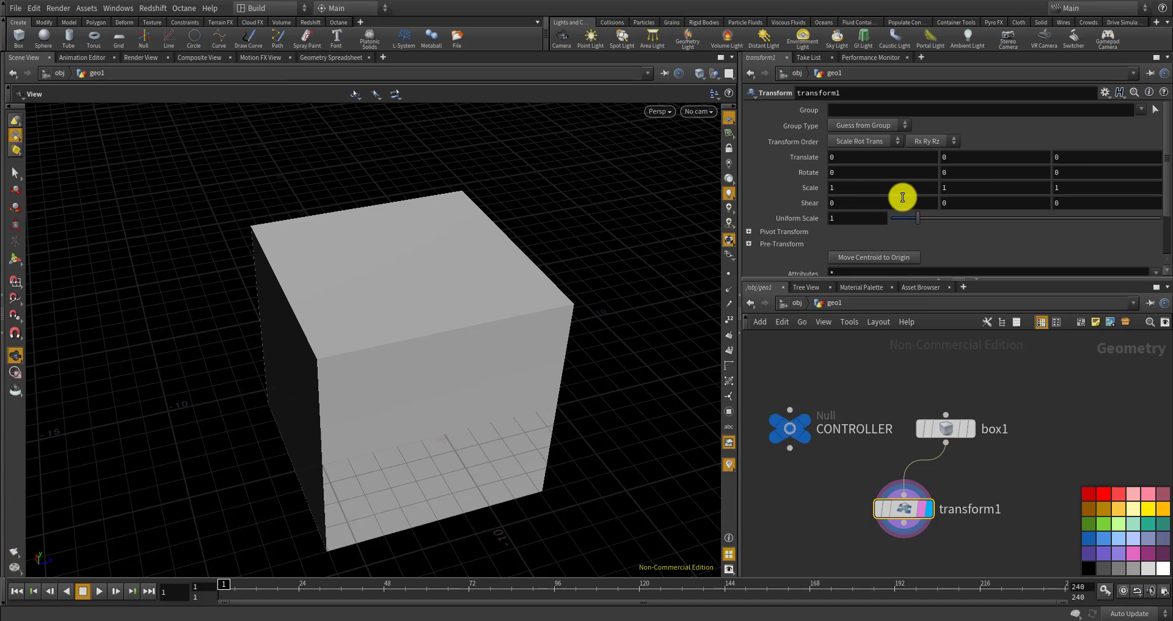
click(851, 218)
text(0.6)
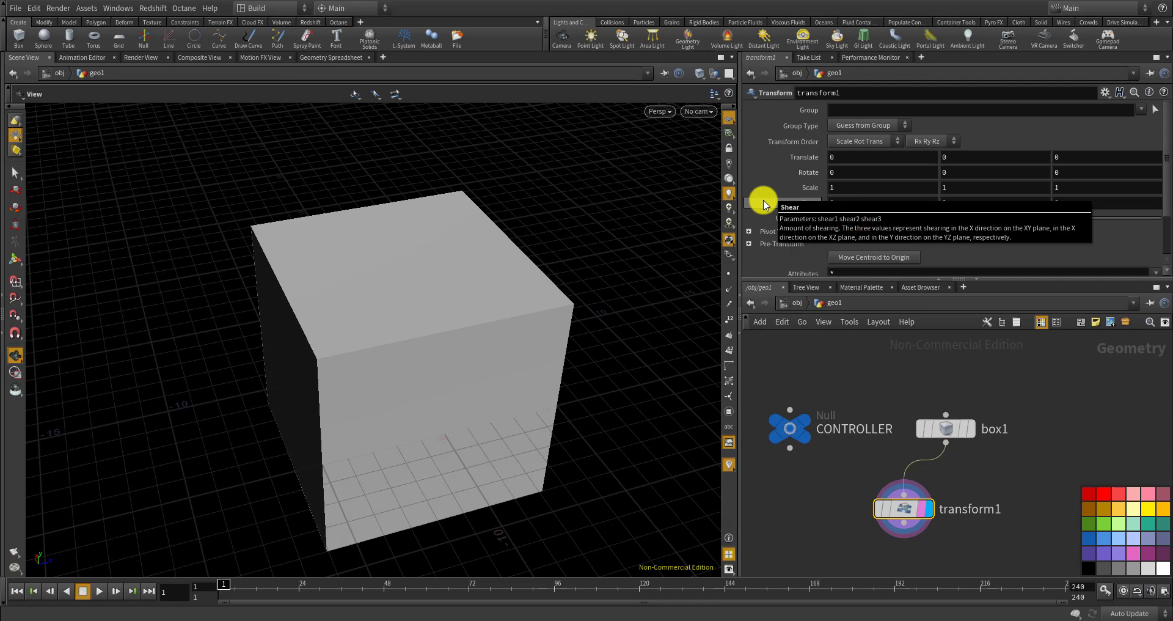
text(5)
key(Return)
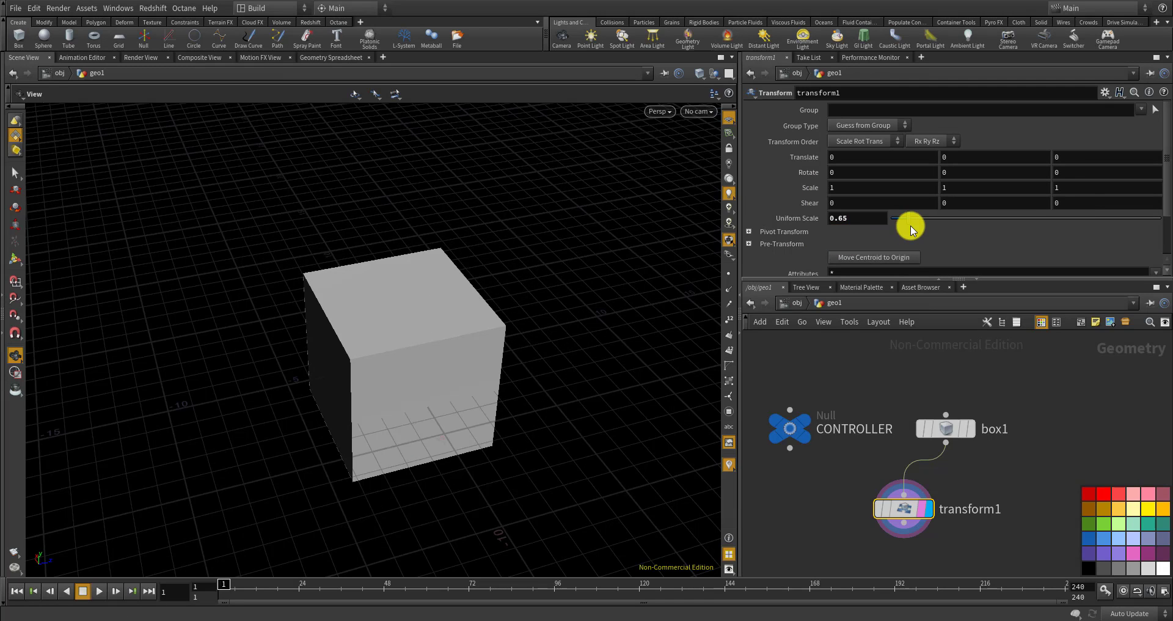
scroll(893, 361, down, 2)
key(Tab)
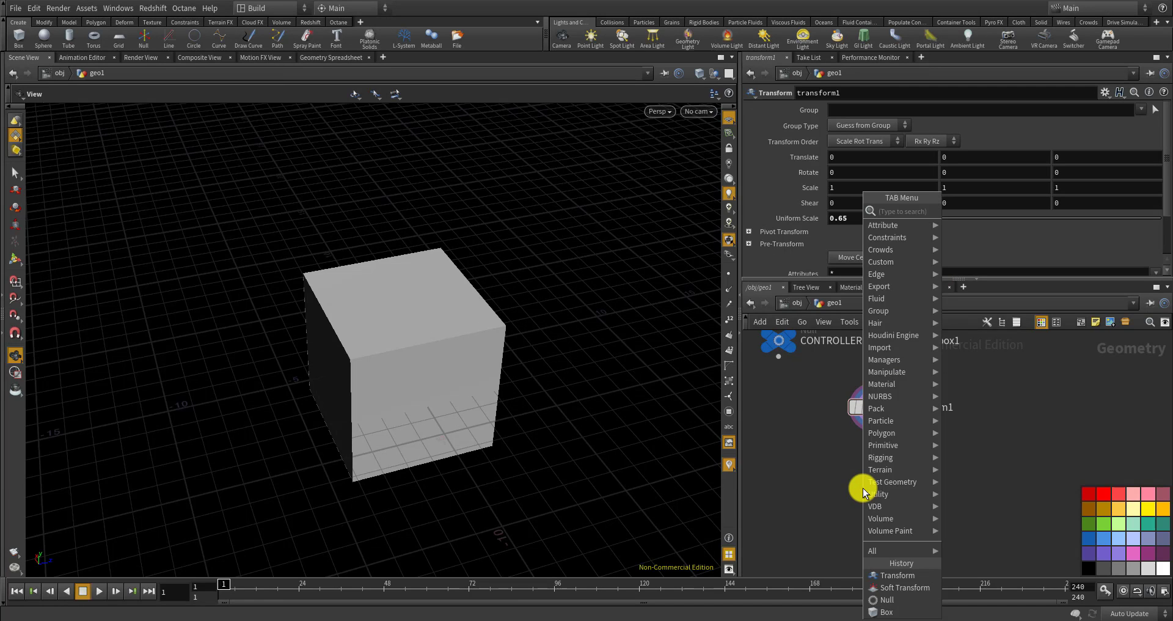
Add an isooffset1 node under transform1, display it, and drag Uniform Sampling Divs to 50
text(iso)
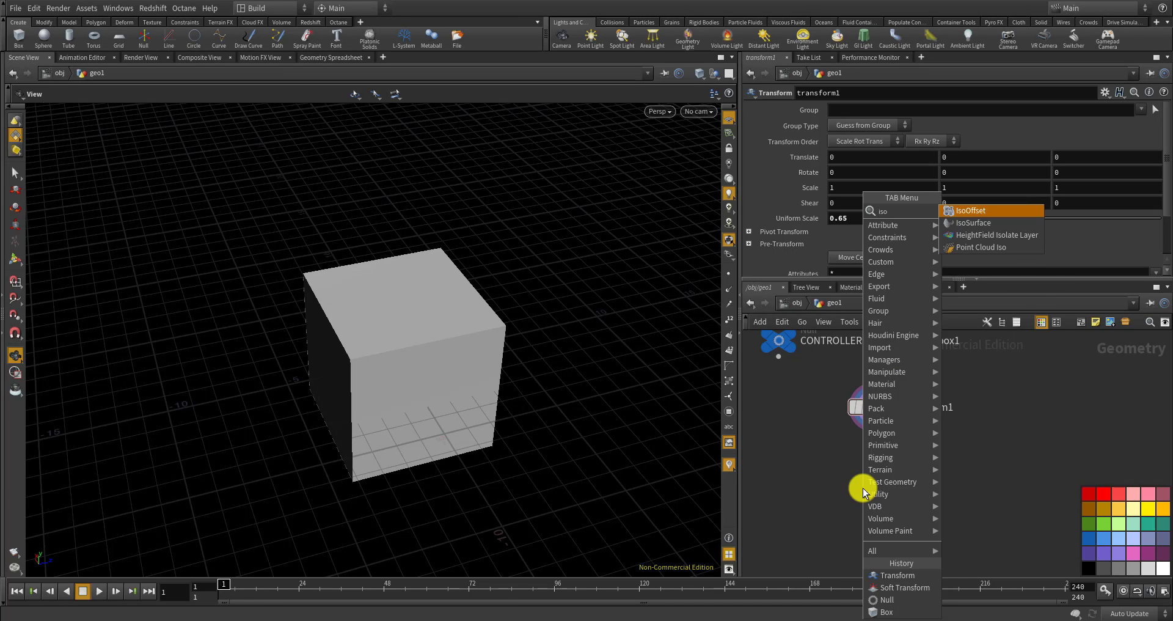
key(Return)
click(878, 459)
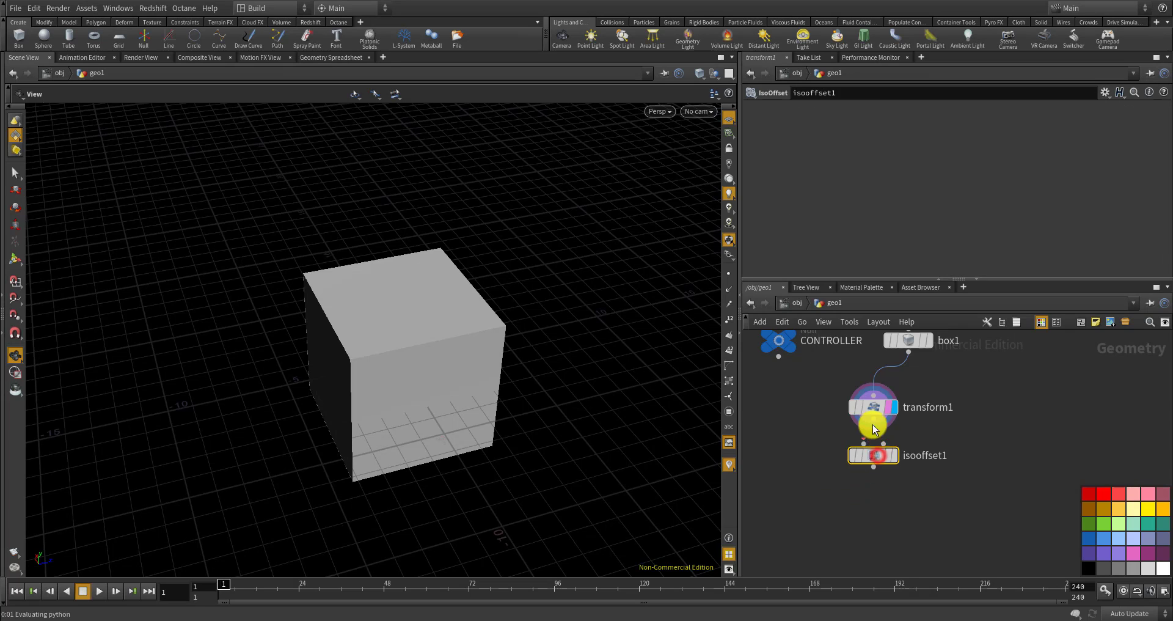
scroll(874, 431, up, 3)
click(895, 464)
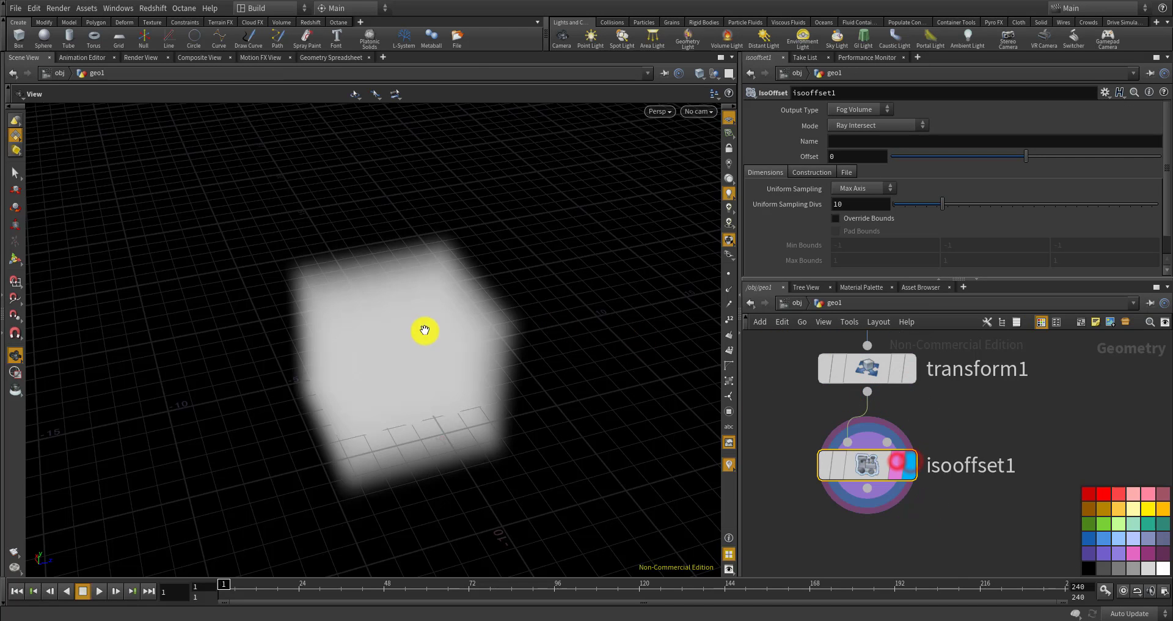
drag(422, 330, 459, 317)
mouse_move(943, 203)
mouse_down()
mouse_move(981, 201)
mouse_move(963, 200)
mouse_up()
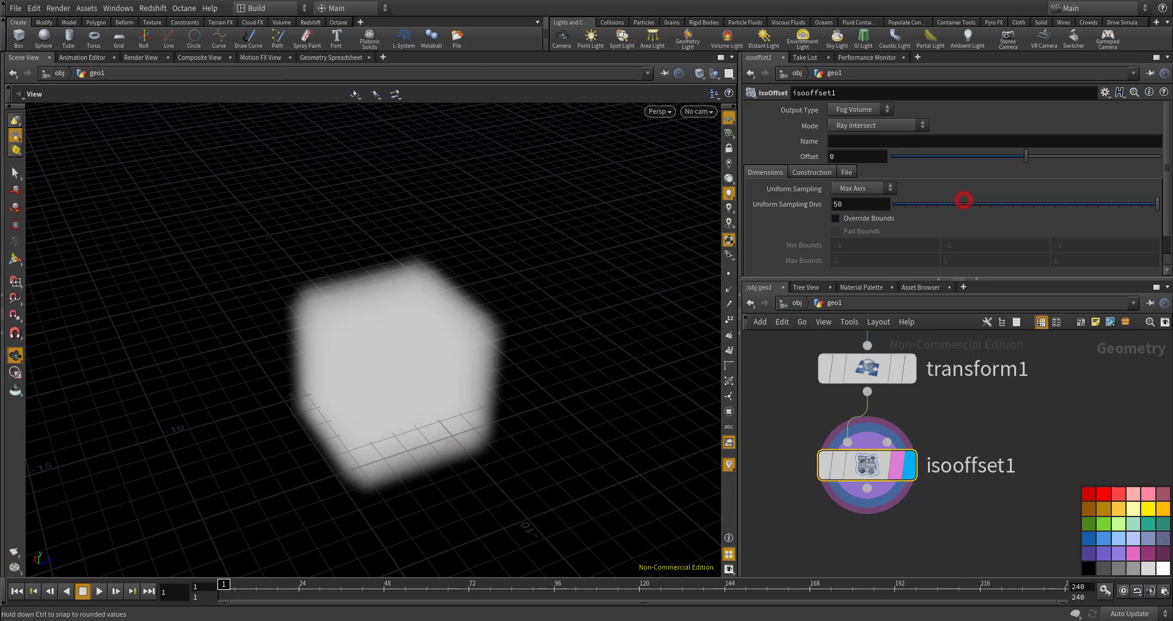
Add a scatter1 node fed by isooffset1 and display its points
scroll(864, 336, down, 2)
scroll(867, 472, up, 3)
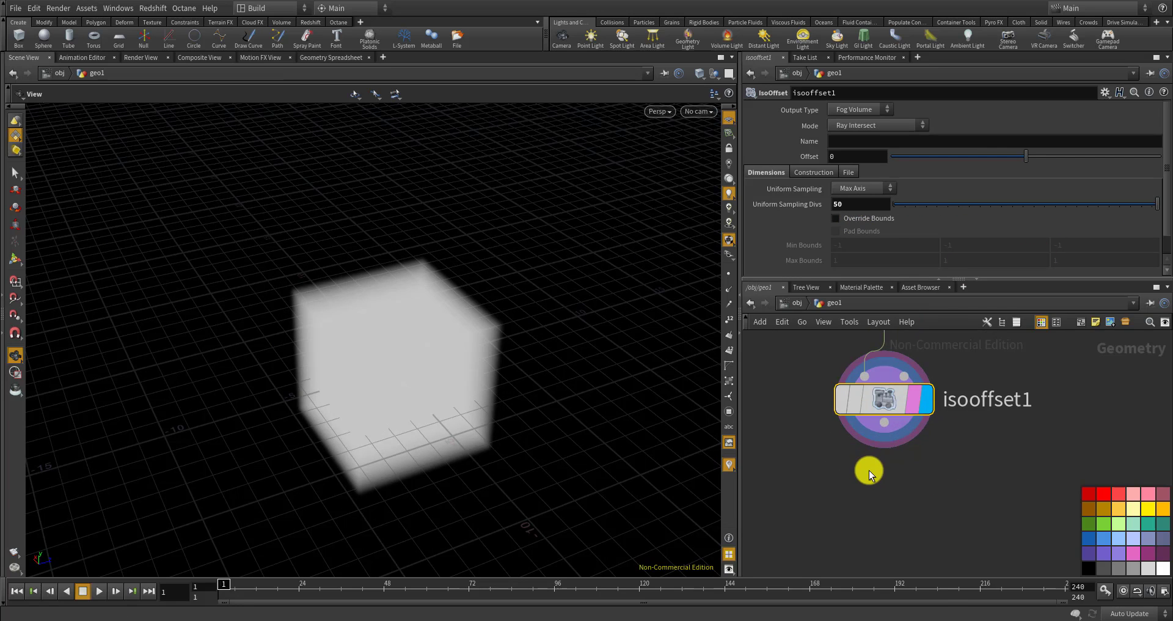
key(Tab)
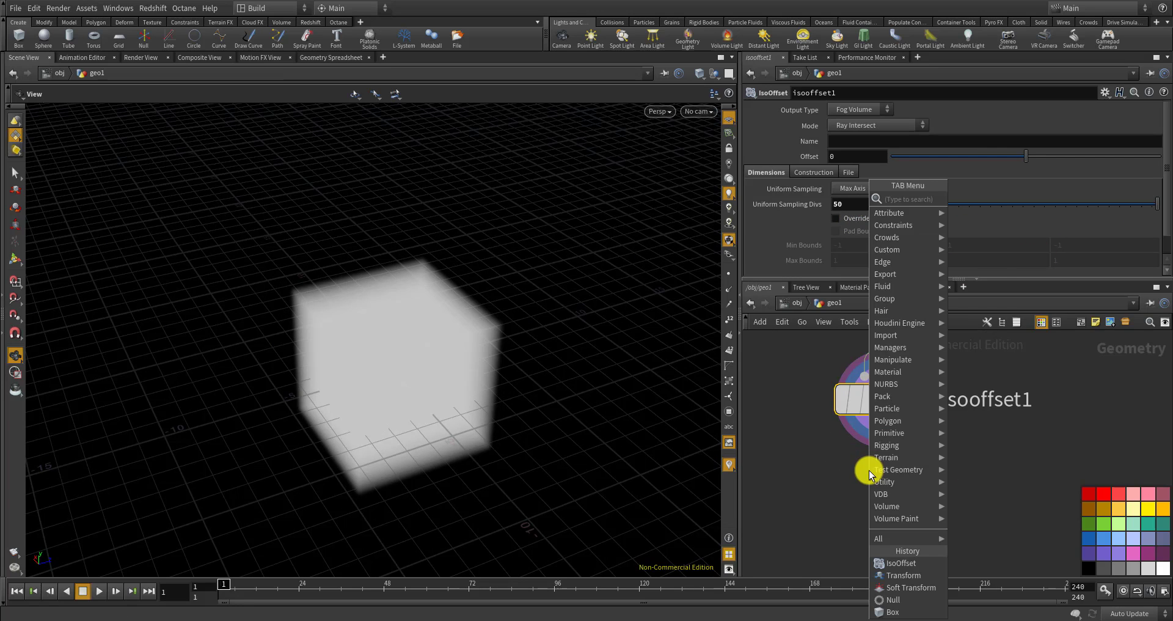
text(scatte)
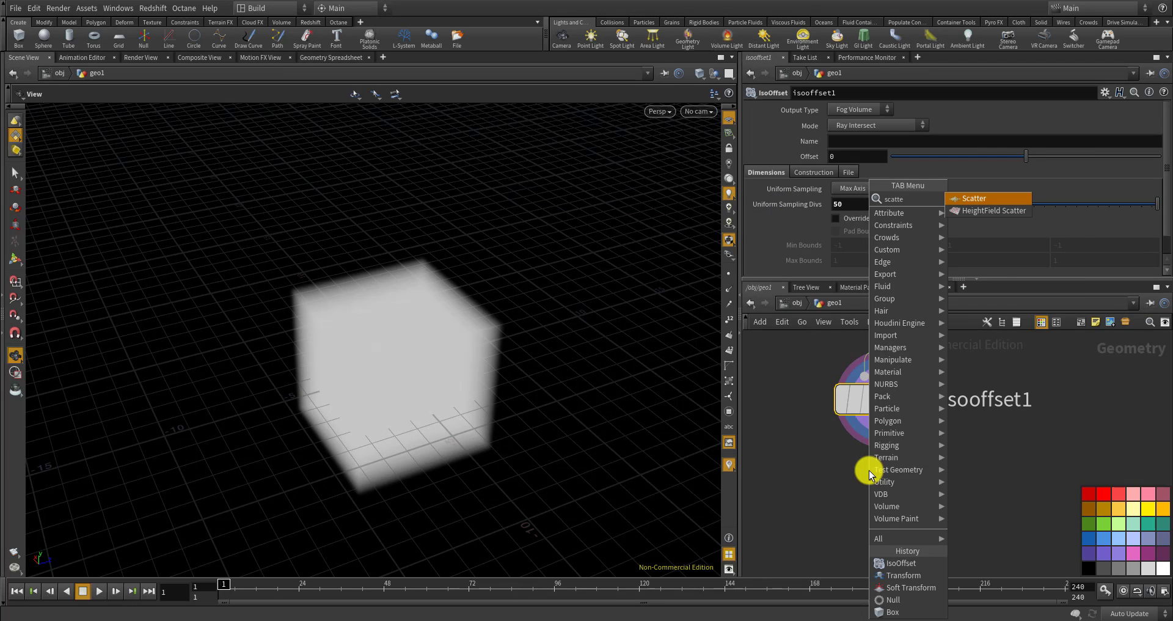
key(Return)
click(887, 507)
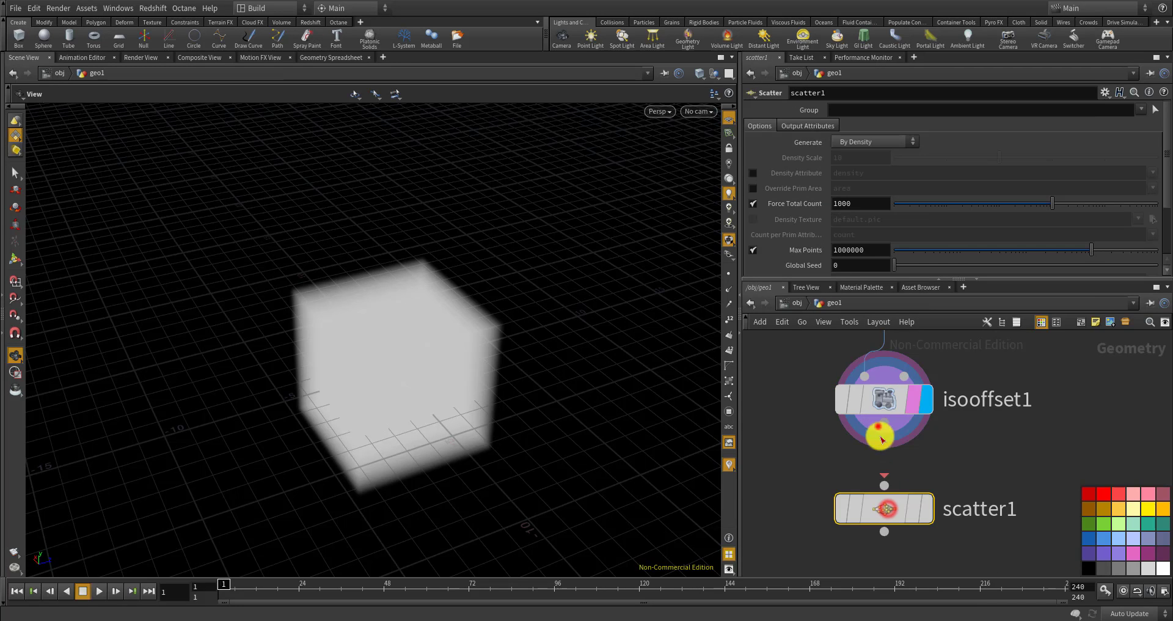
drag(882, 439, 921, 506)
click(924, 509)
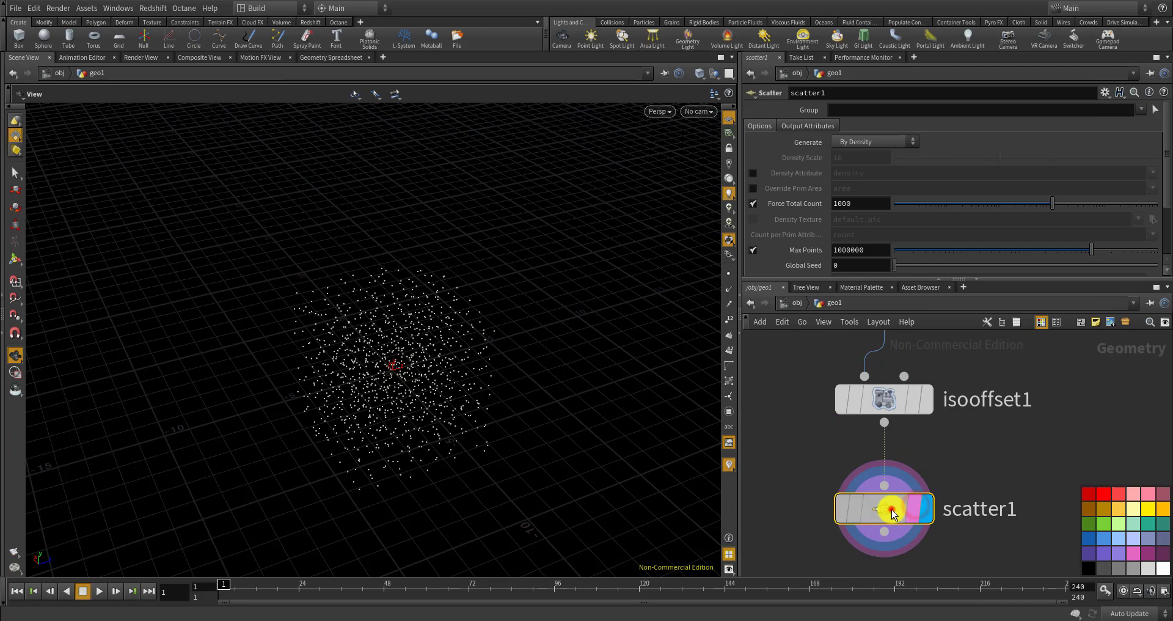
alt+drag(574, 342, 469, 405)
scroll(927, 450, down, 8)
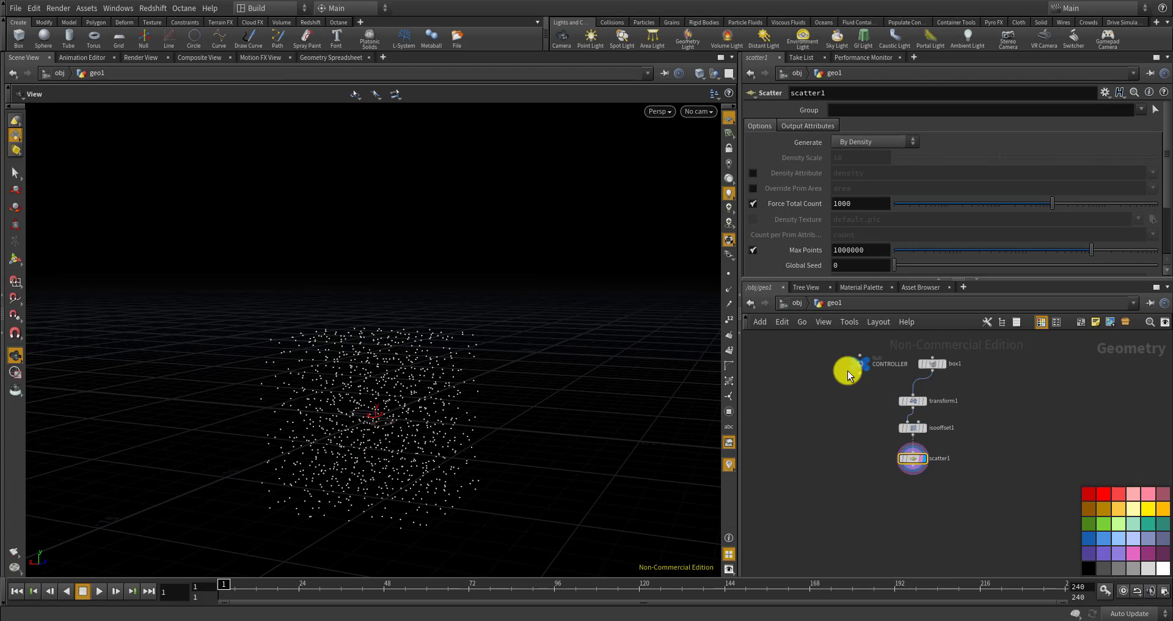
scroll(848, 370, up, 5)
Drive scatter1's Force Total Count with ch("../CONTROLLER/init_num") via a relative reference
click(870, 360)
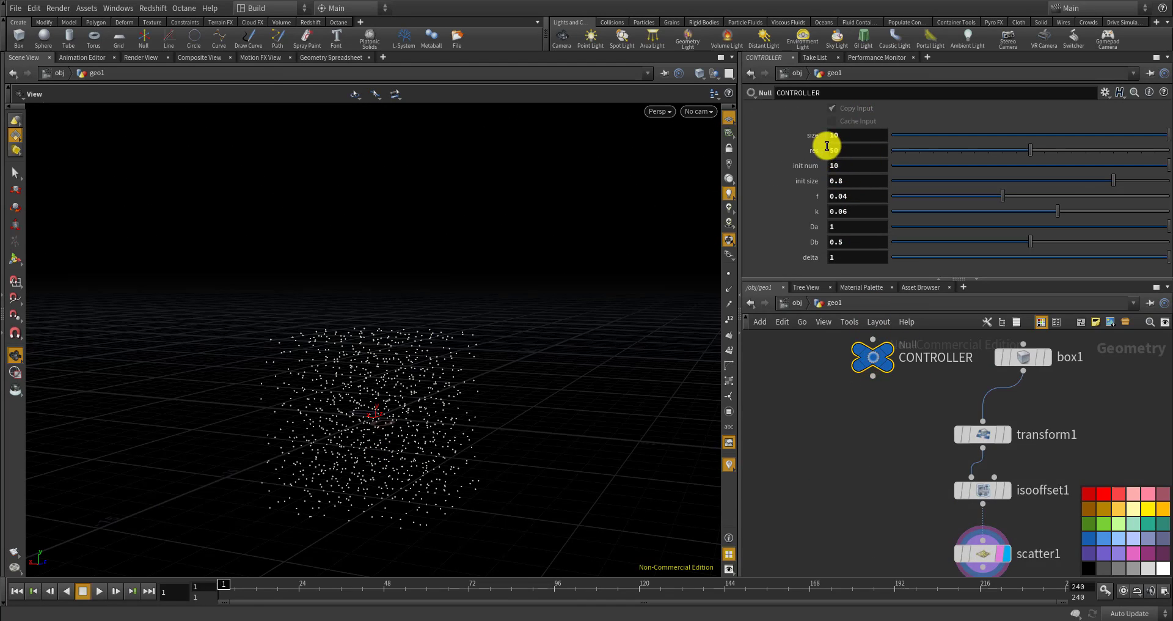
right_click(844, 160)
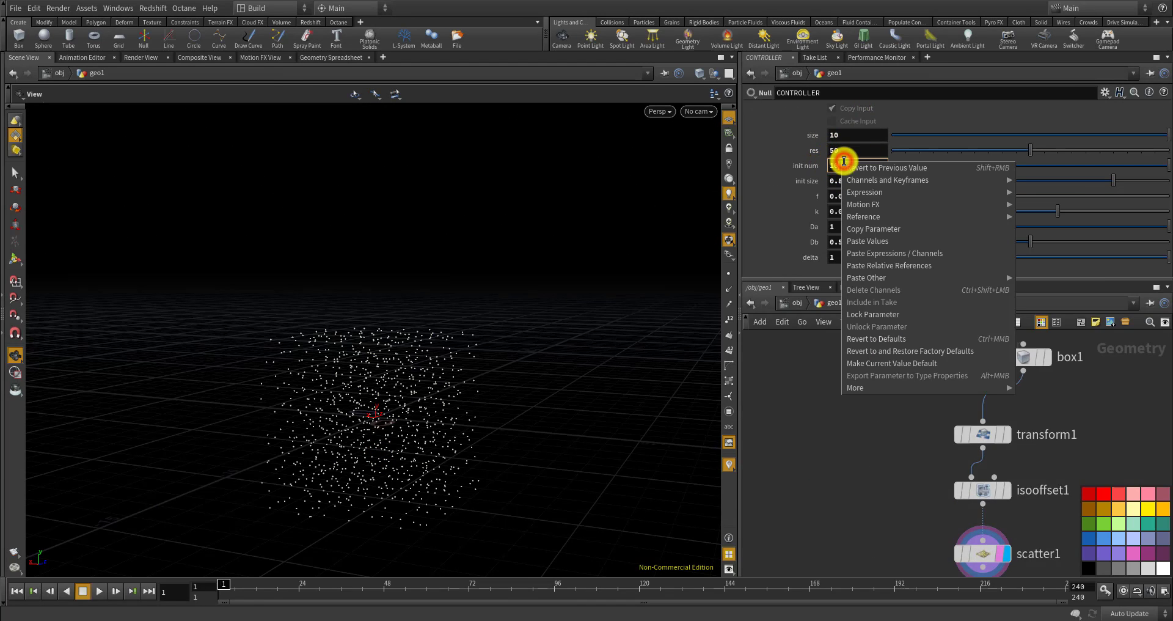
click(865, 230)
middle_drag(823, 366, 773, 263)
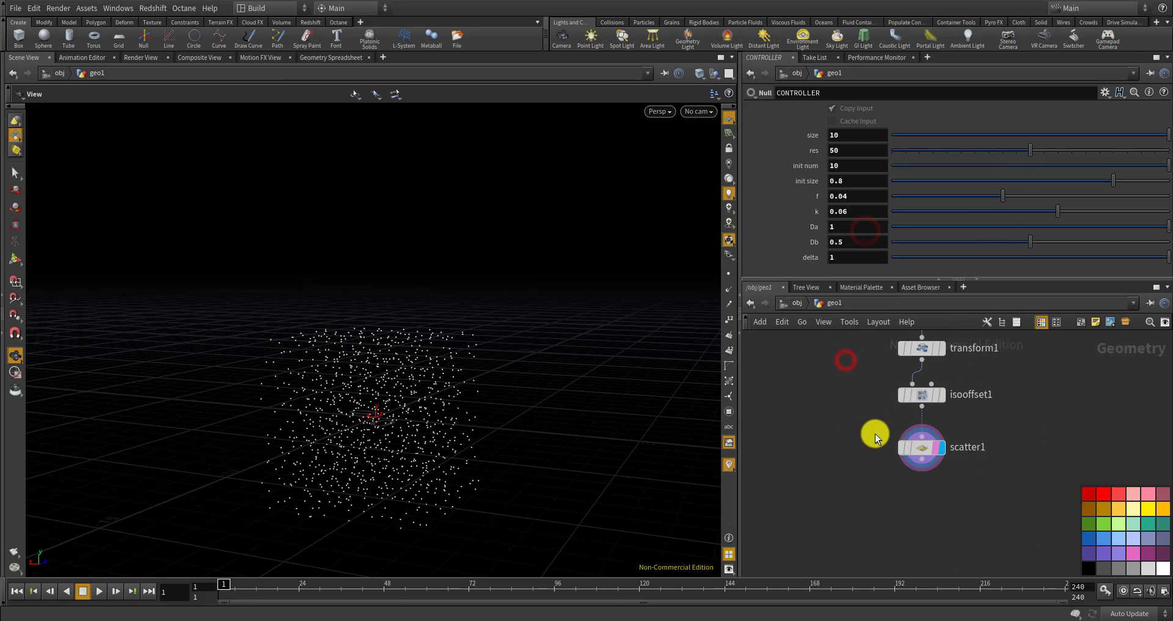
click(932, 451)
drag(866, 204, 813, 200)
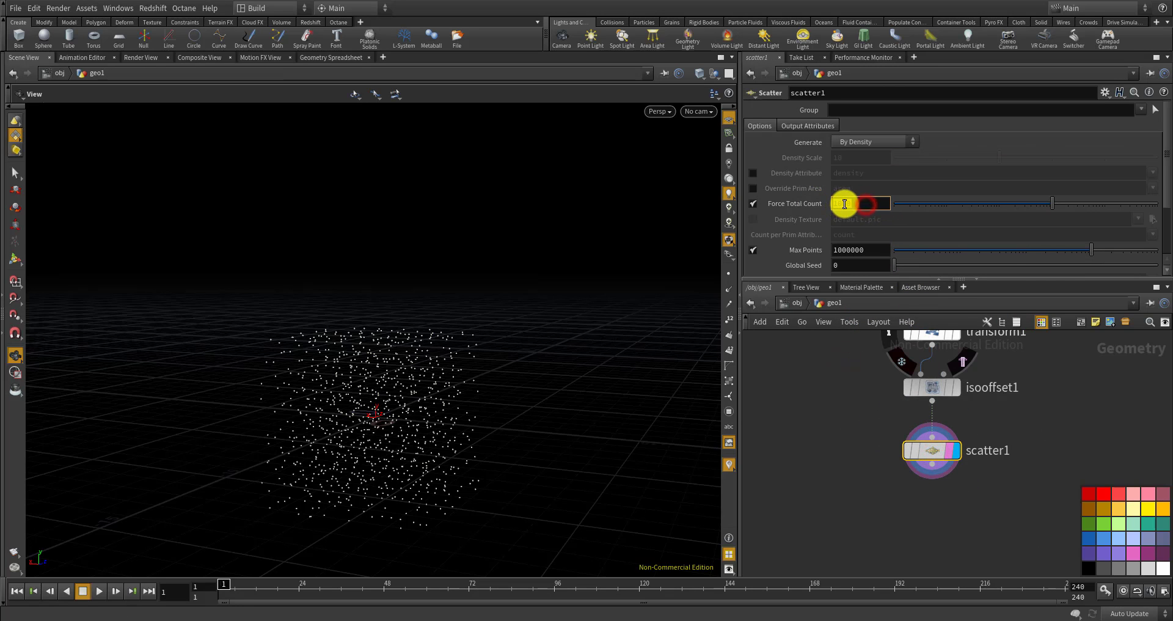
right_click(844, 203)
click(872, 309)
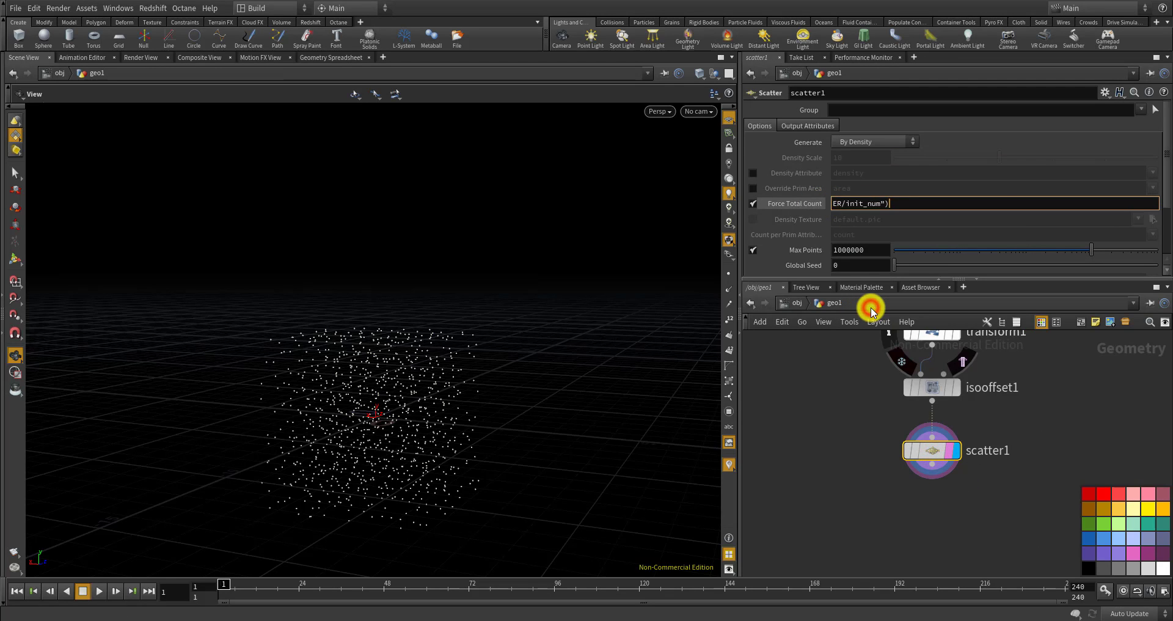
drag(425, 375, 458, 416)
scroll(842, 382, down, 3)
click(831, 428)
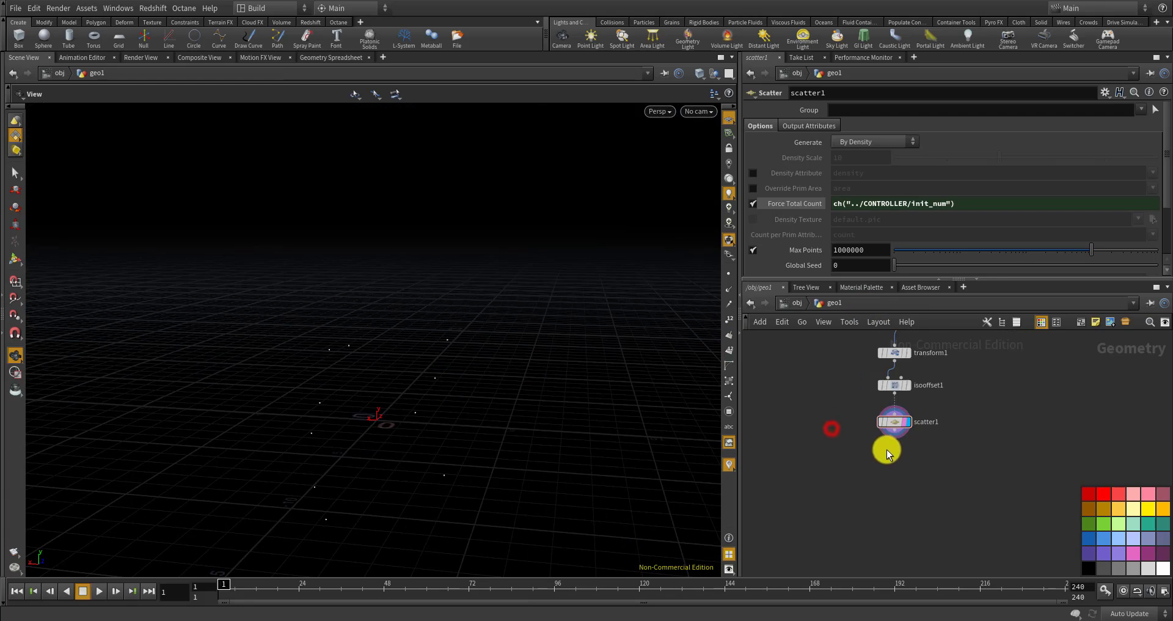
scroll(886, 450, up, 3)
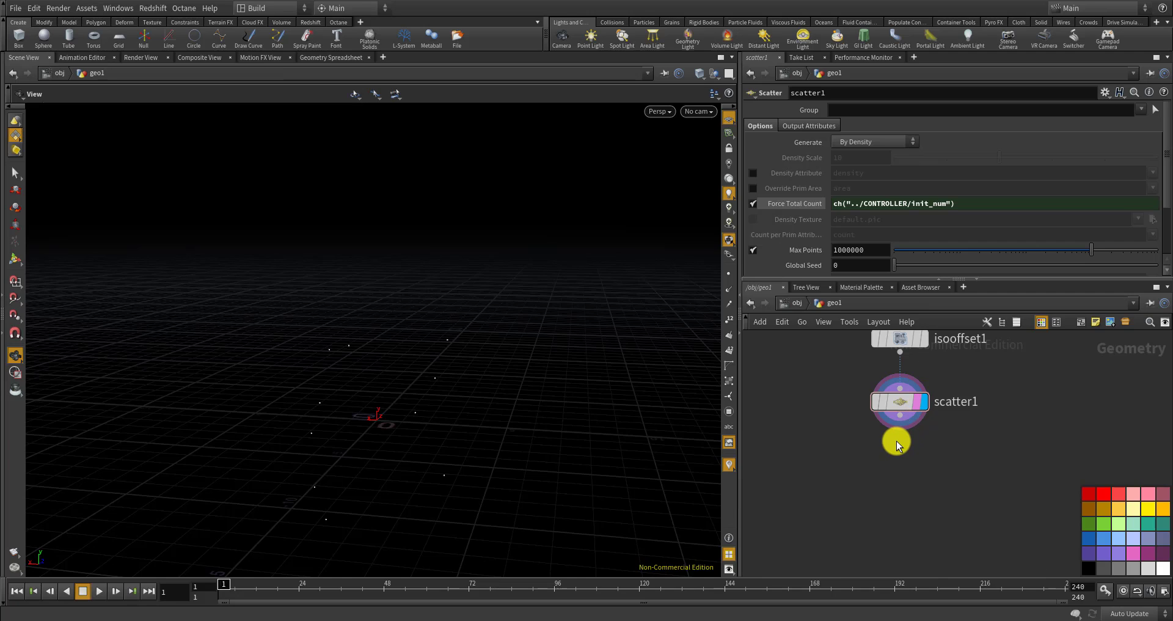
scroll(896, 438, down, 3)
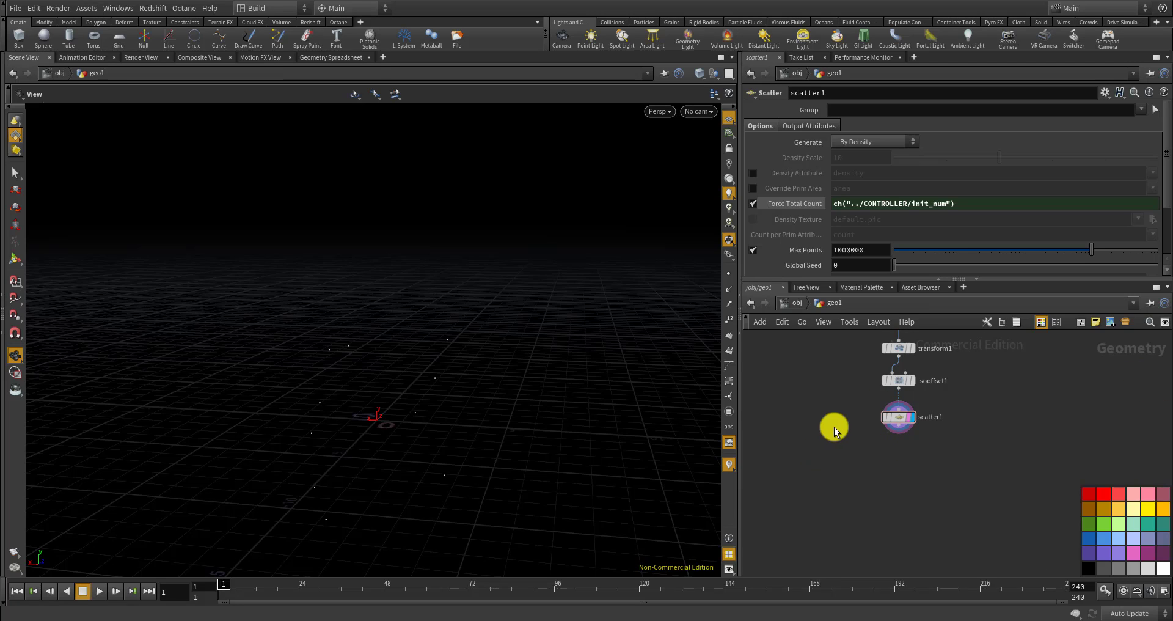
scroll(852, 419, up, 3)
key(Tab)
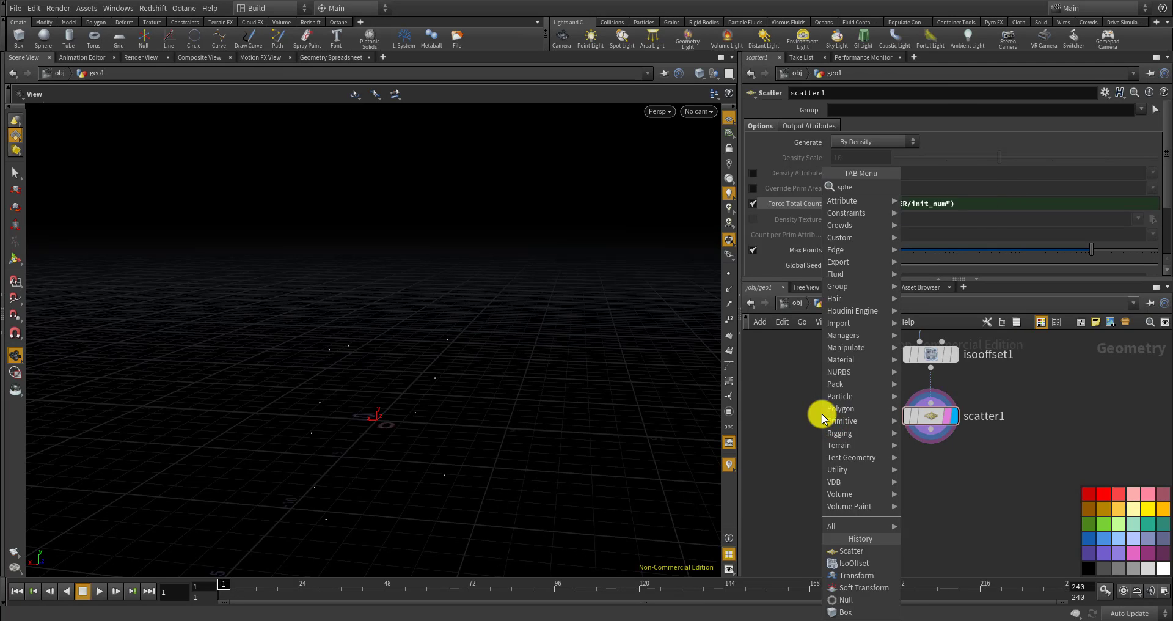
Add a sphere1 node beside scatter1 and copy CONTROLLER's init size parameter
click(823, 413)
click(822, 413)
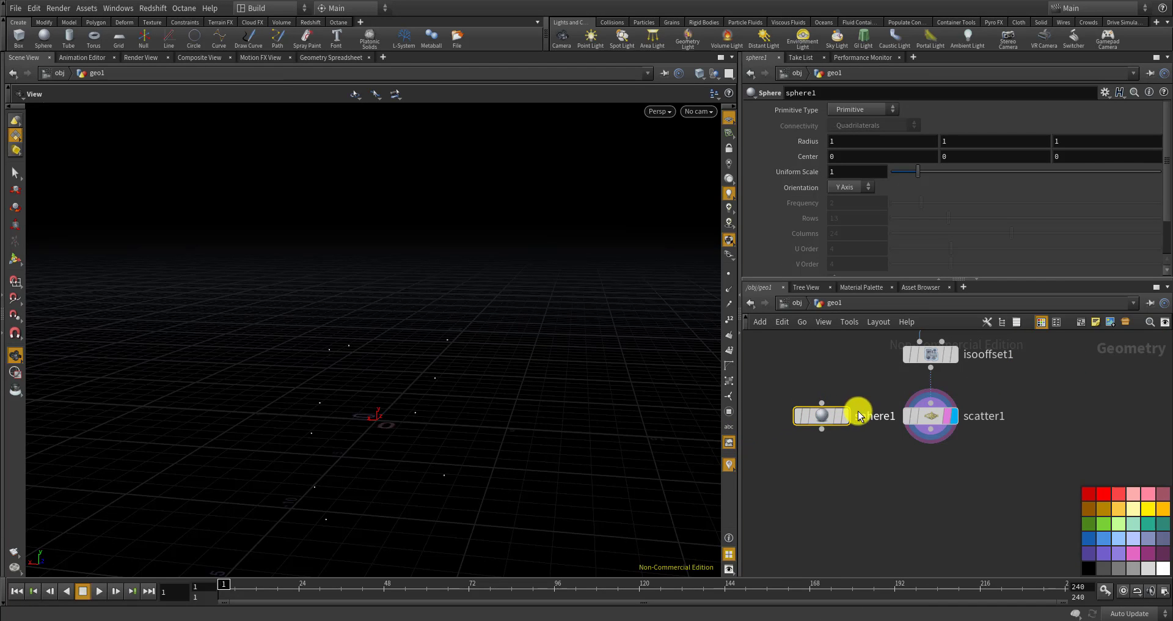
scroll(864, 478, down, 5)
scroll(869, 417, up, 5)
click(821, 414)
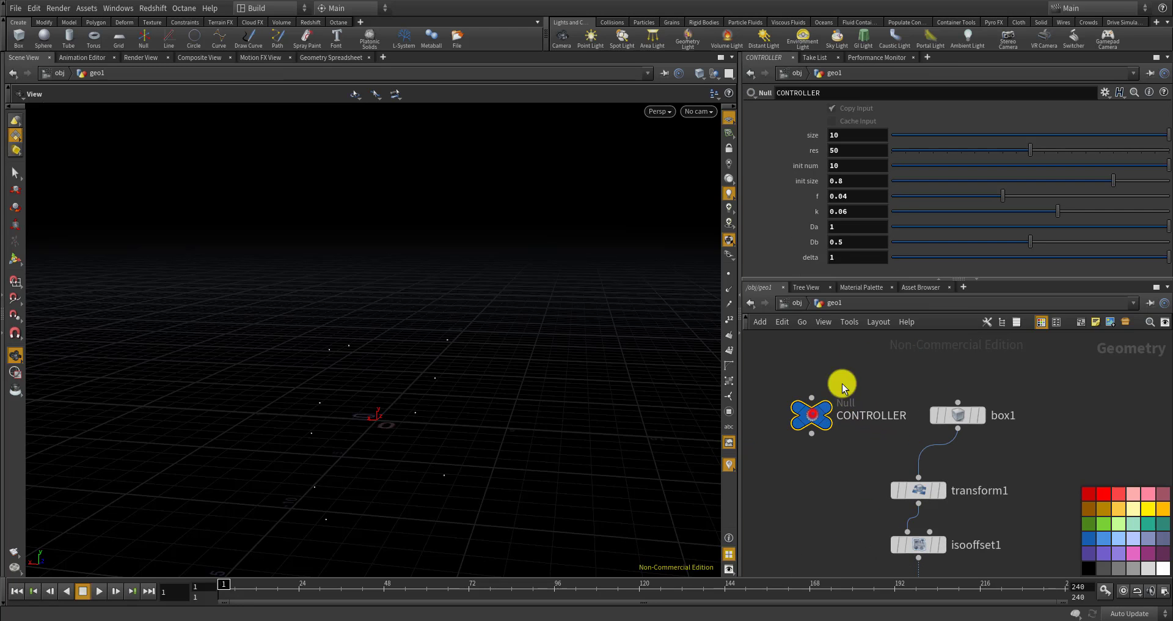
click(851, 181)
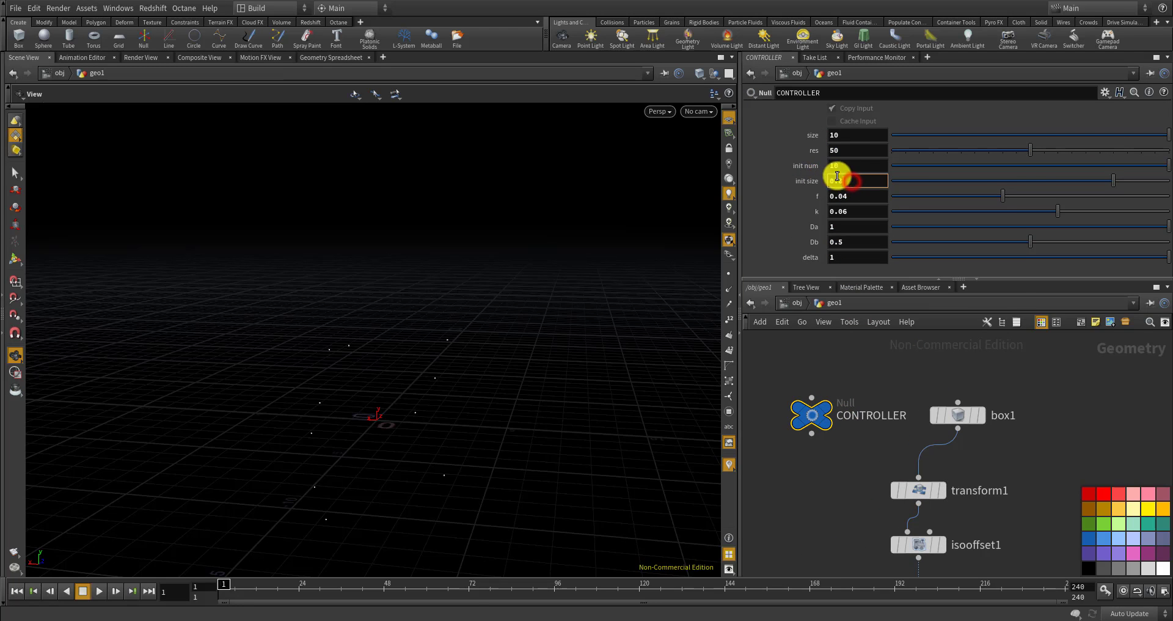
right_click(850, 182)
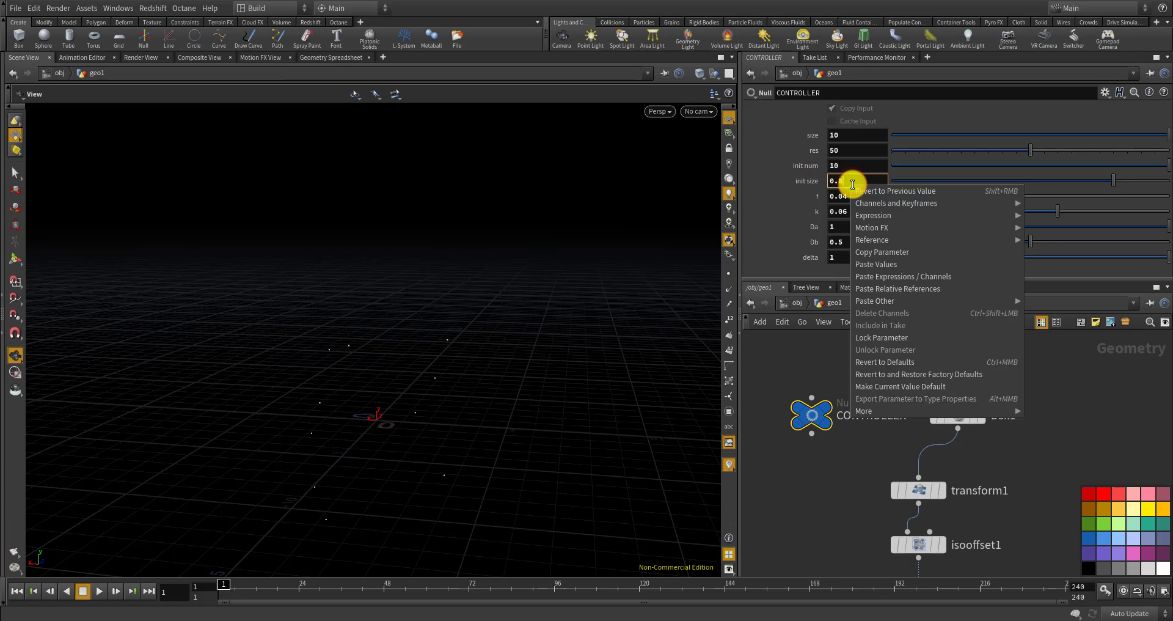
click(886, 252)
Set sphere1's Uniform Scale to ch("../CONTROLLER/init_size") and template it as wireframe
scroll(849, 385, down, 5)
scroll(840, 434, up, 5)
click(850, 467)
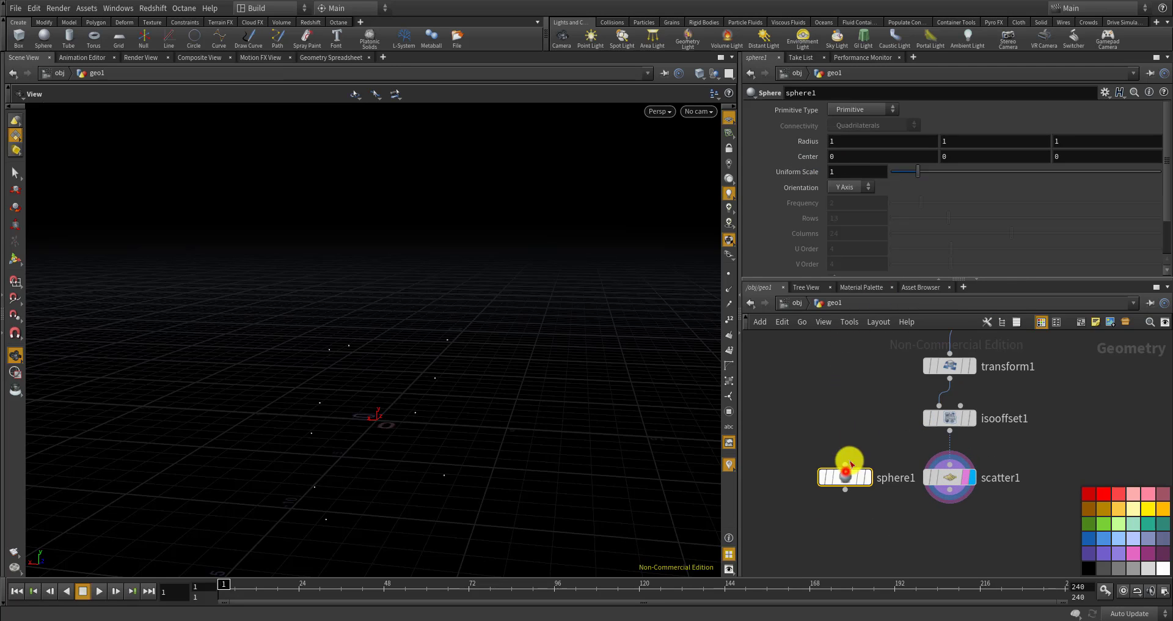
click(856, 168)
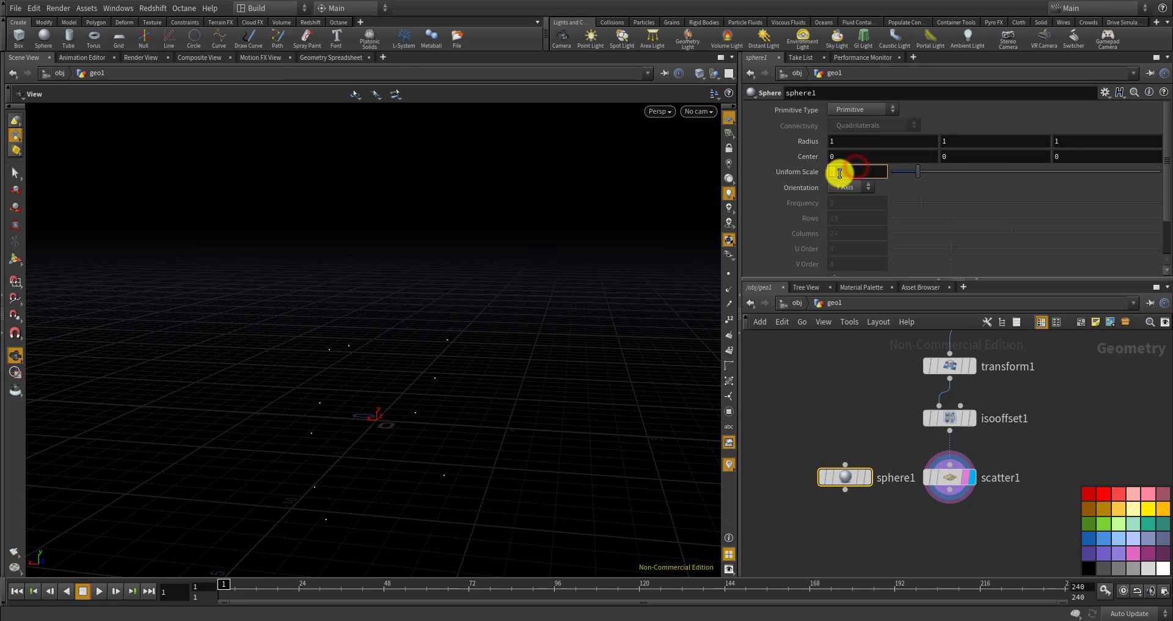
right_click(839, 173)
click(876, 276)
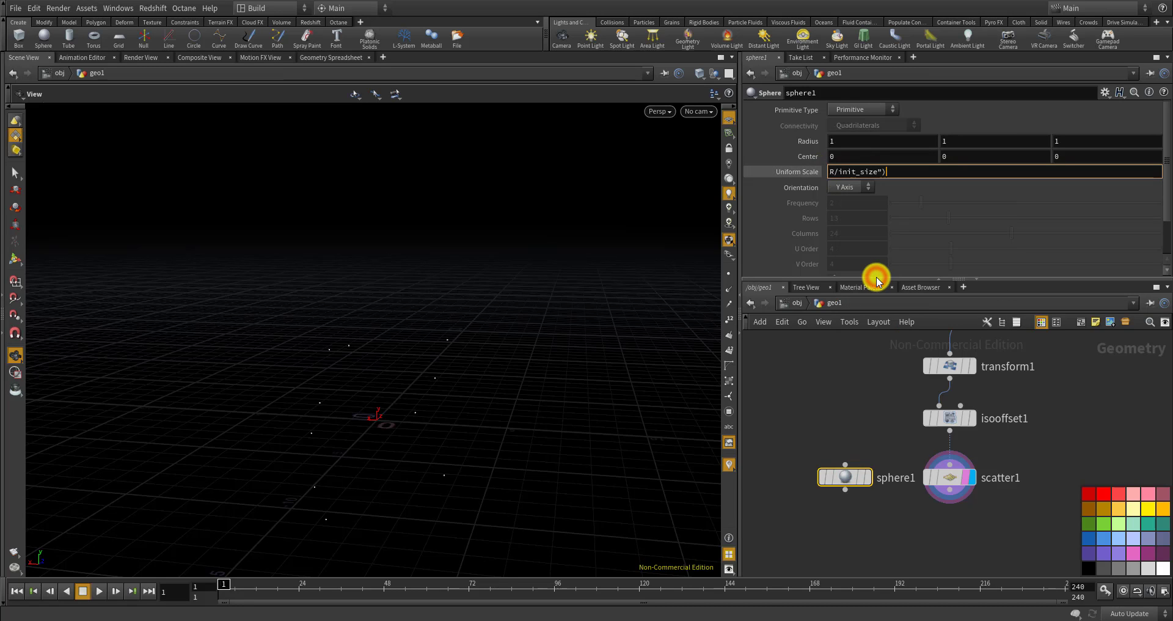
key(Return)
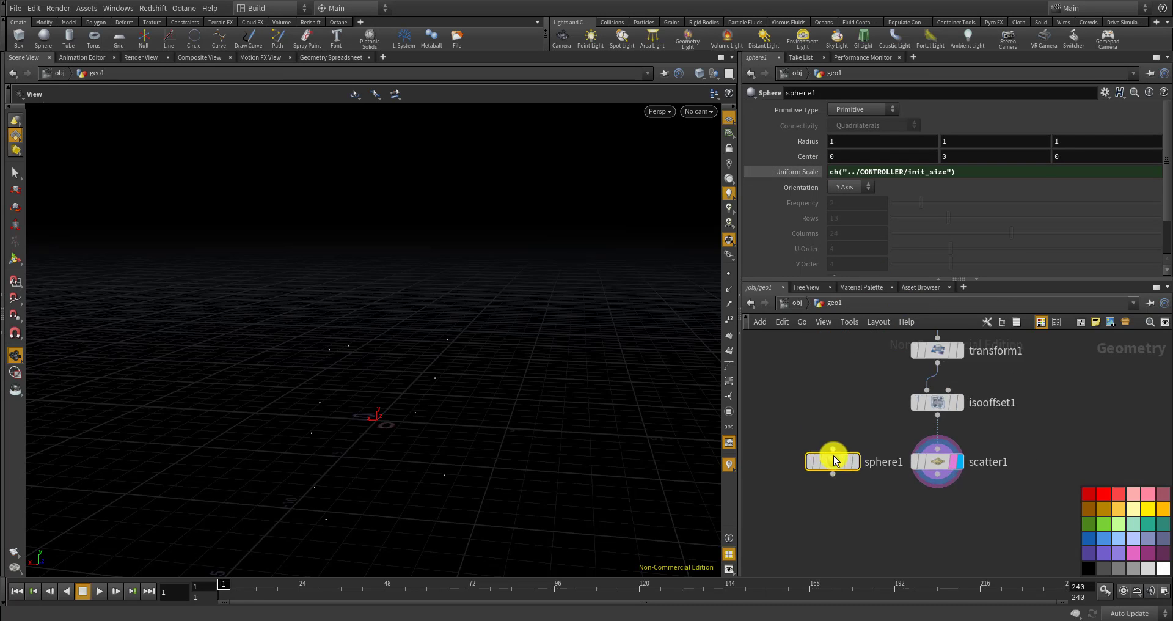
click(854, 468)
drag(383, 449, 477, 424)
scroll(794, 417, down, 3)
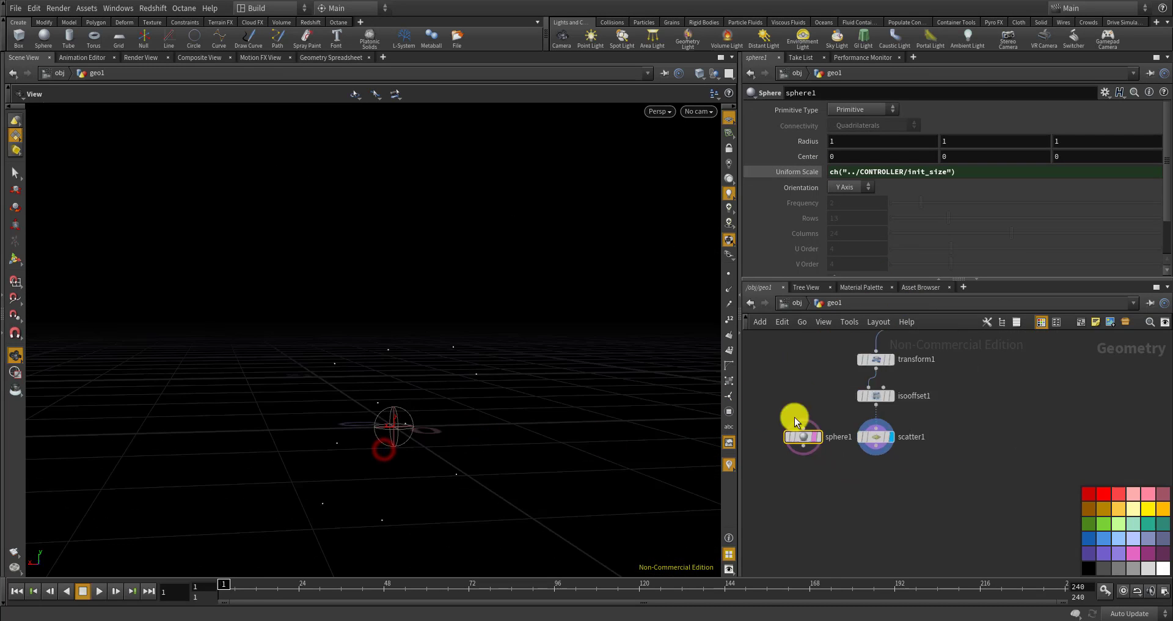
Add a copy1 node copying sphere1 onto scatter1's points and display the sphere cluster
key(Tab)
text(copy)
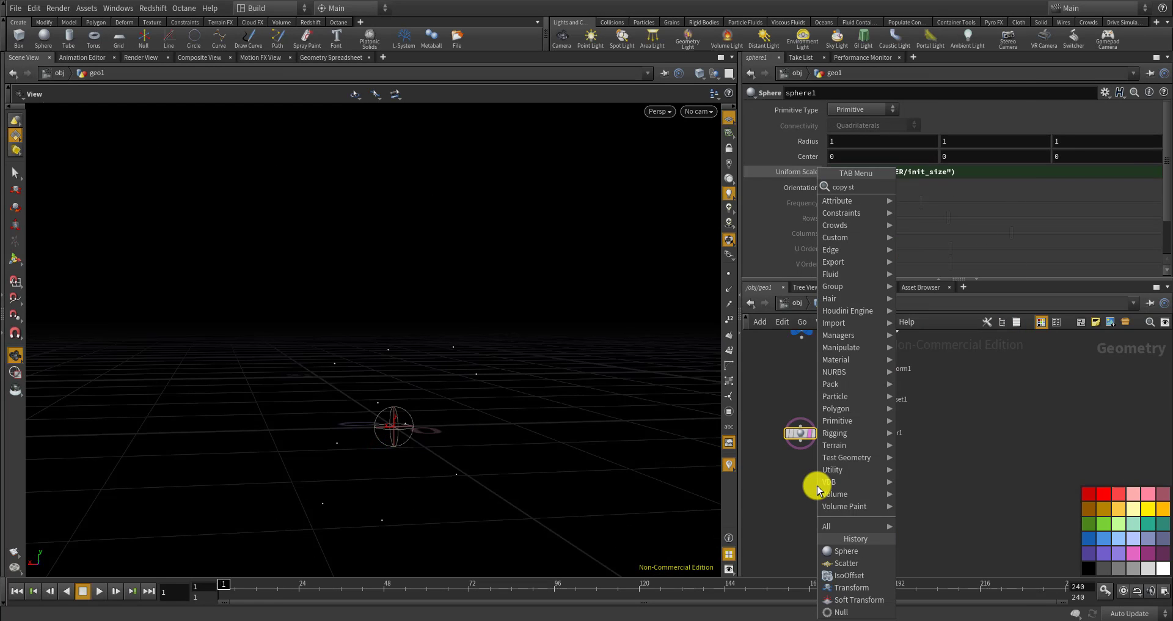
key(Return)
scroll(818, 484, up, 3)
click(844, 458)
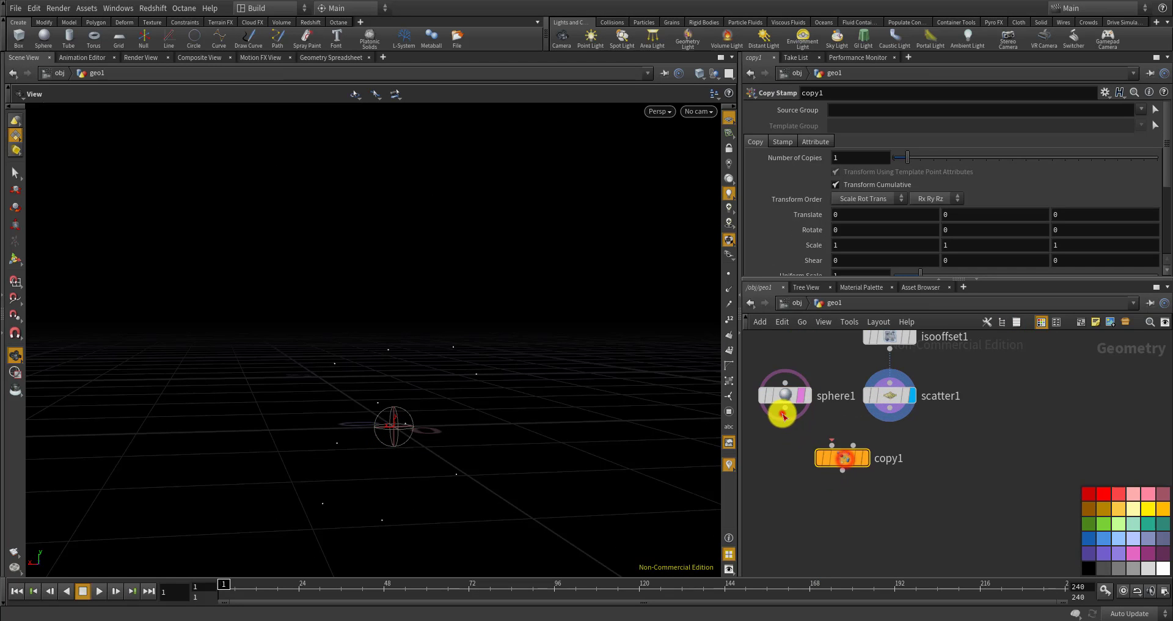
drag(889, 420, 854, 445)
click(866, 458)
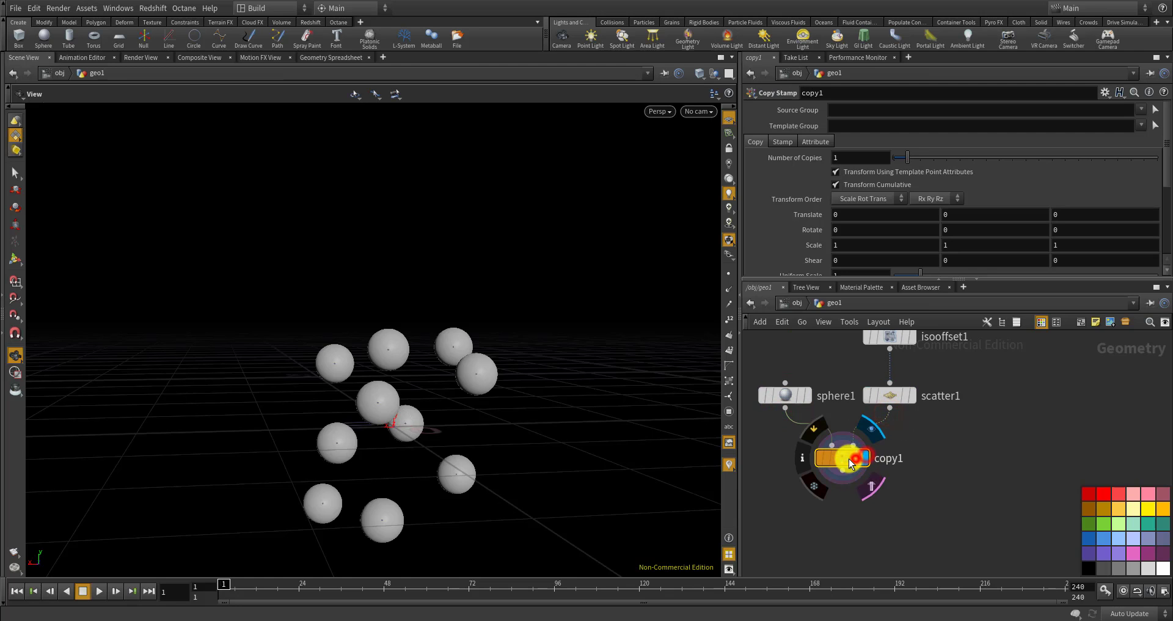
drag(500, 412, 525, 421)
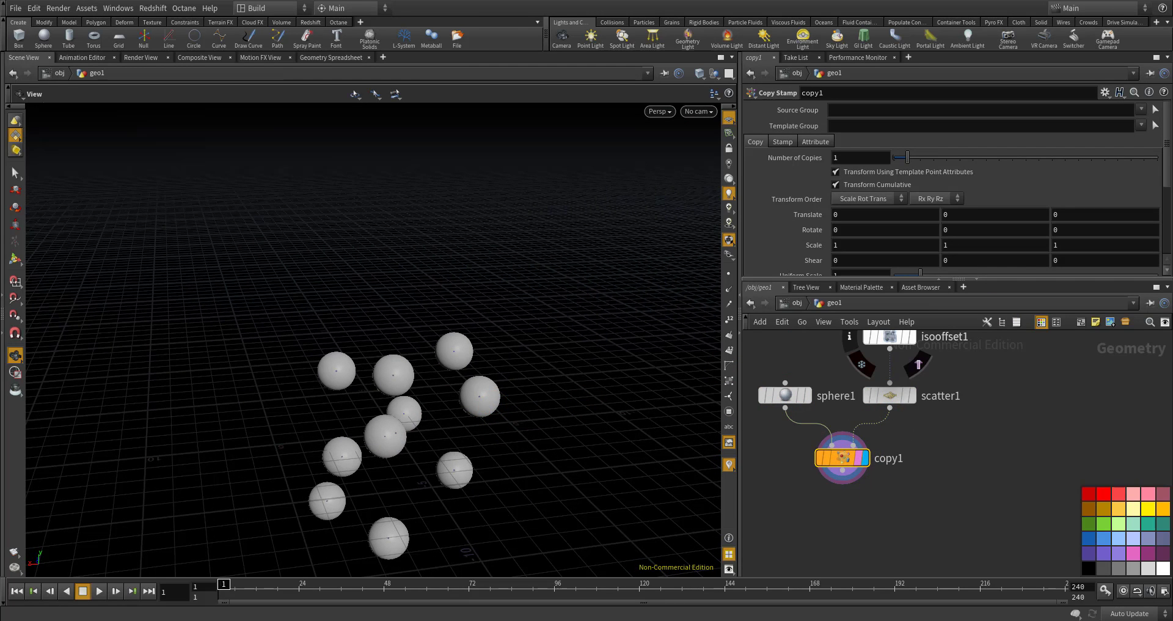
key(Tab)
text(iso)
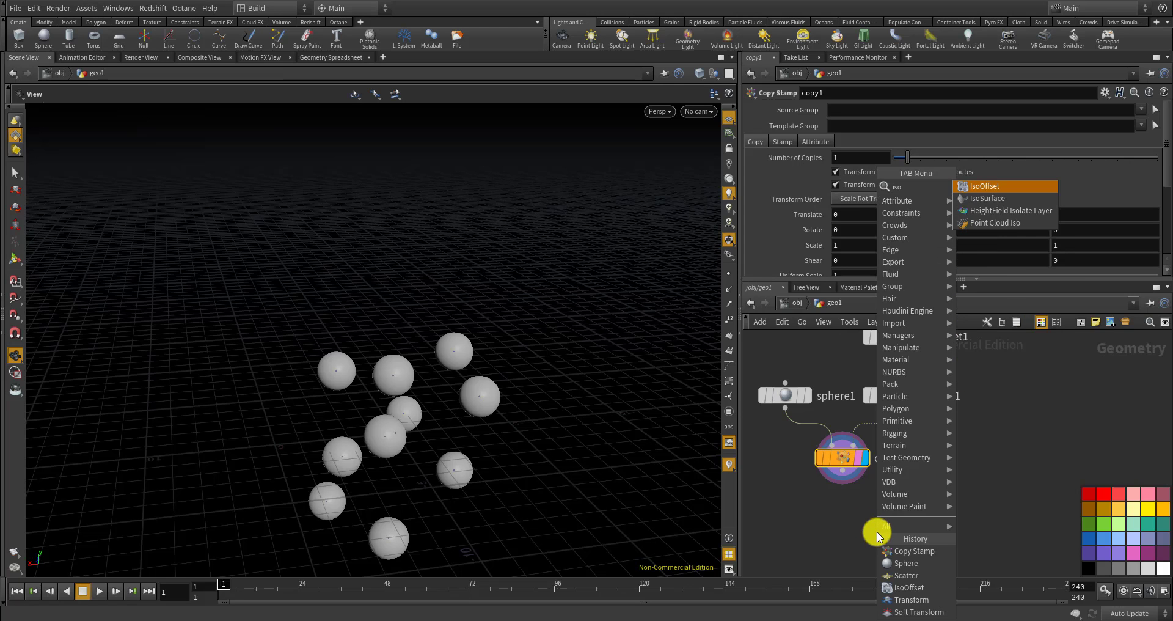
key(Return)
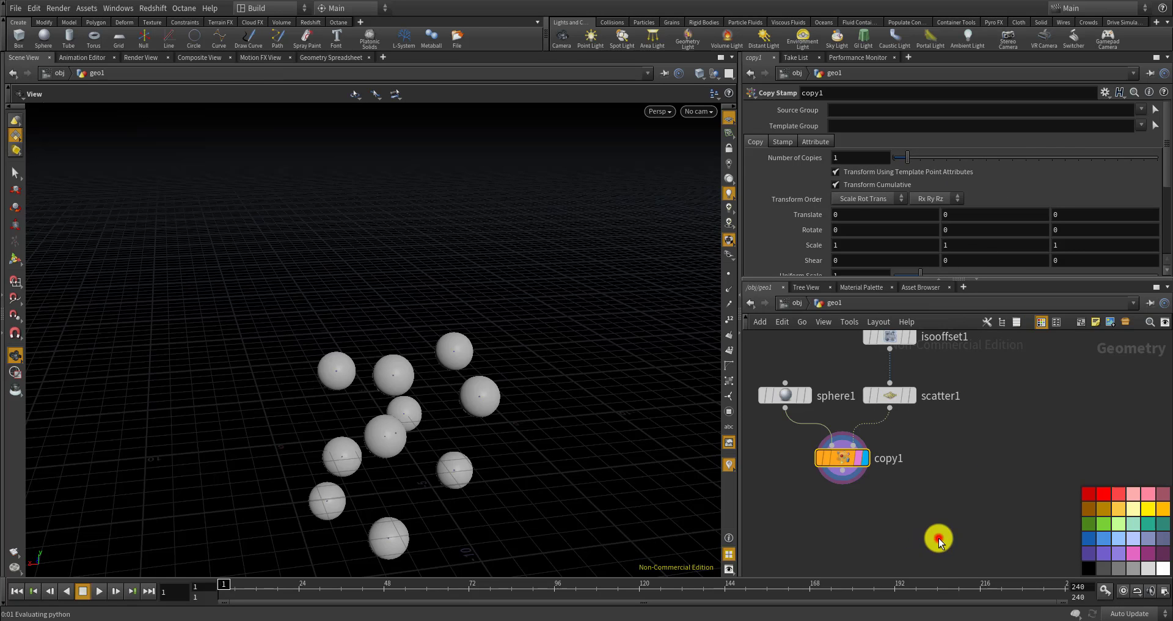
Place isooffset2 below copy1, wire copy1 into it, and set its display flag
click(938, 537)
drag(492, 448, 501, 425)
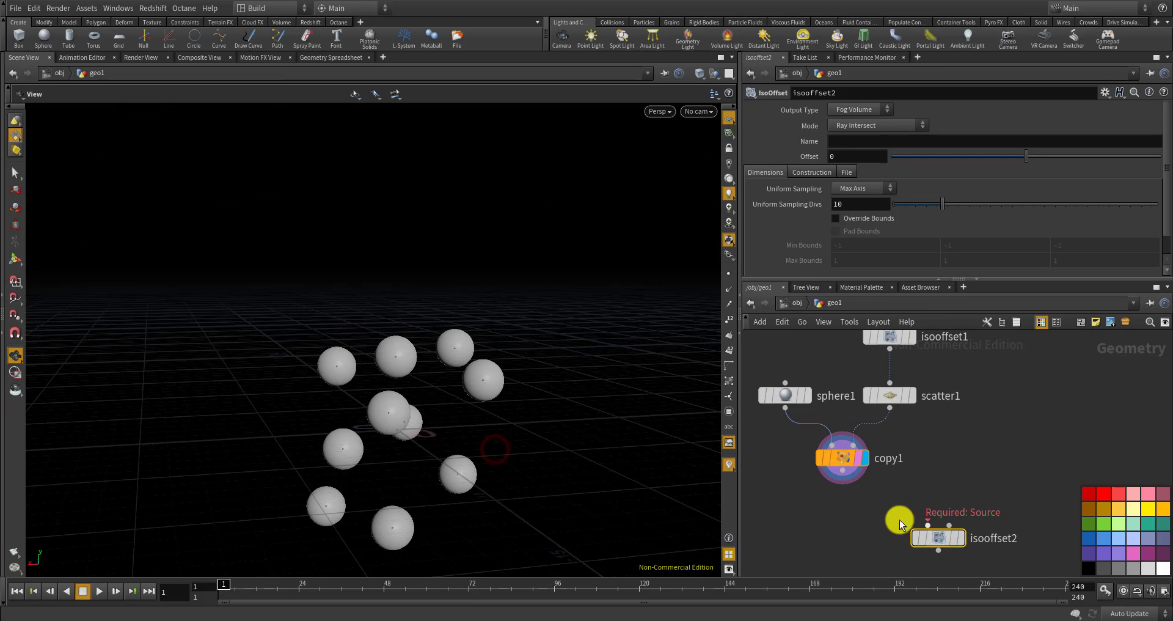
drag(850, 482, 927, 525)
click(951, 537)
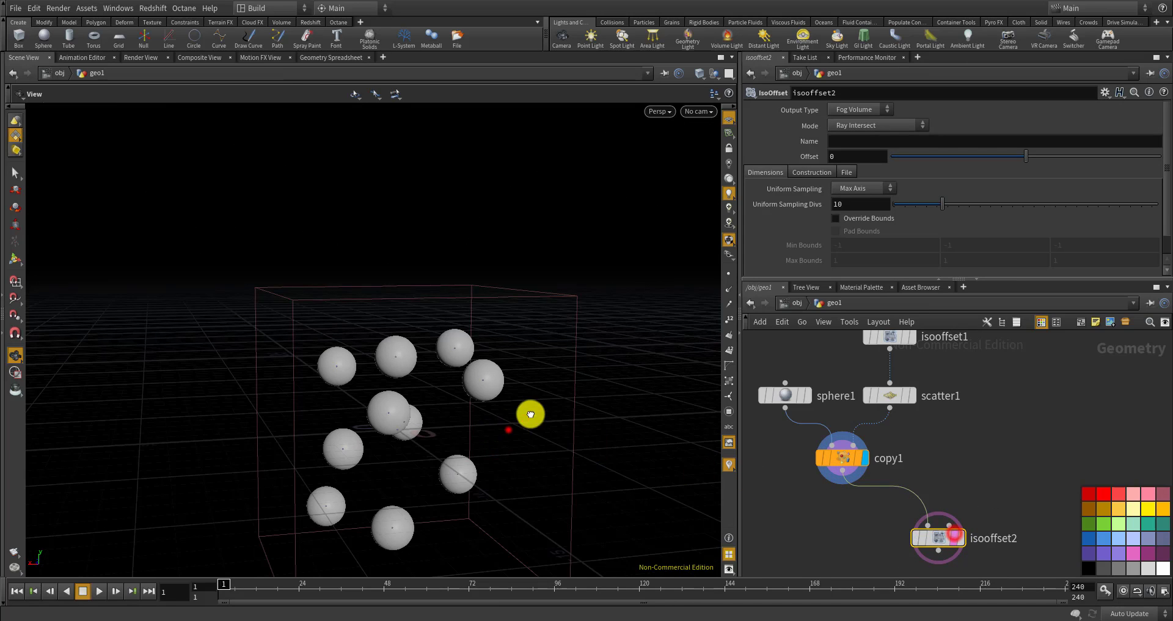
drag(530, 414, 439, 406)
click(961, 536)
scroll(947, 450, down, 5)
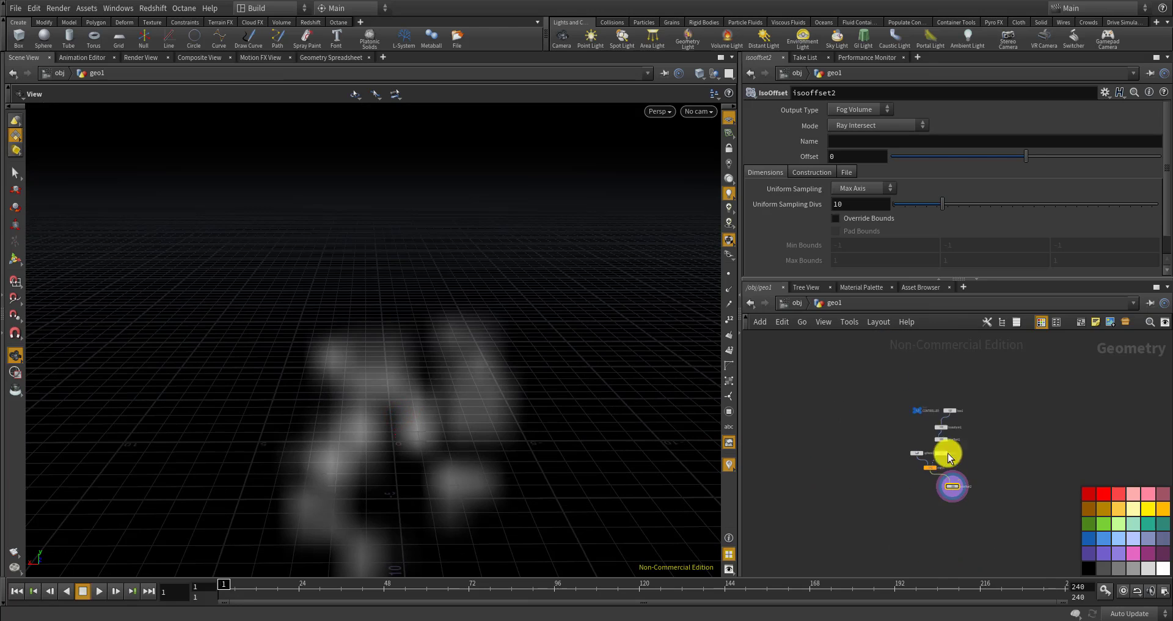
Link isooffset2's Uniform Sampling Divs to a pasted reference of CONTROLLER's res
click(904, 438)
scroll(898, 438, up, 3)
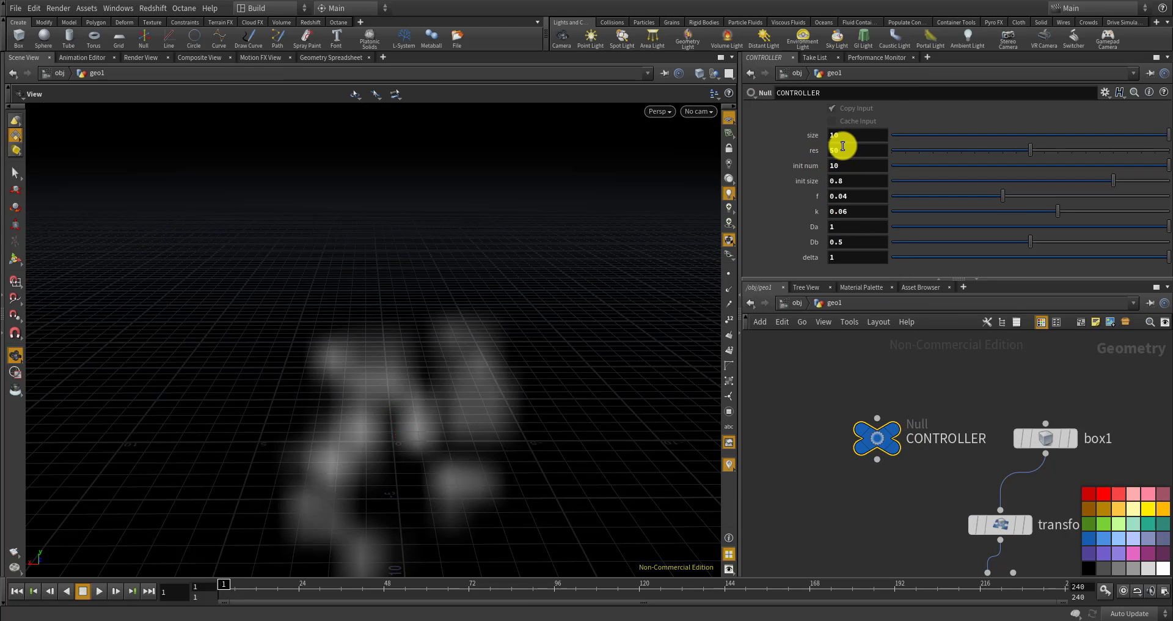
right_click(845, 149)
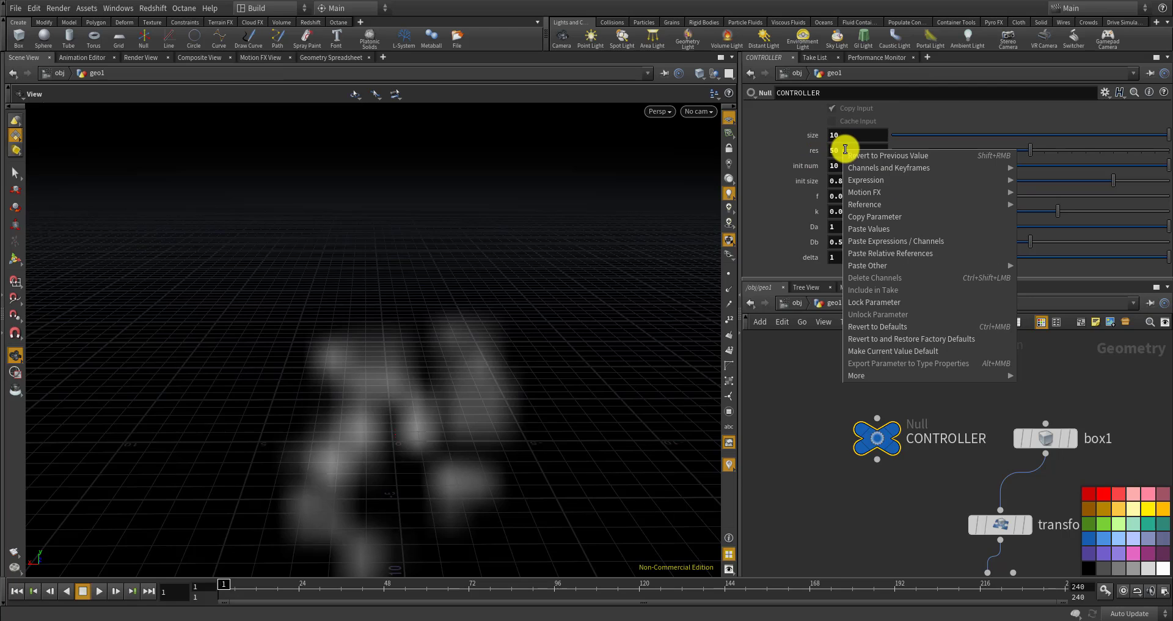
click(876, 217)
scroll(891, 444, down, 5)
scroll(860, 430, up, 5)
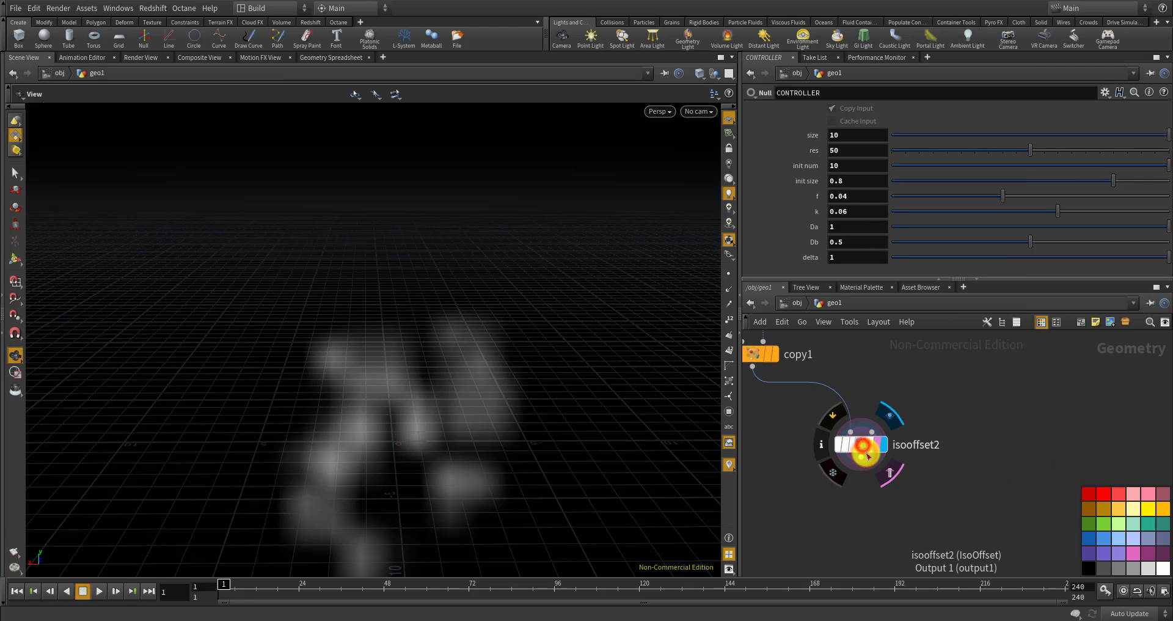
click(862, 446)
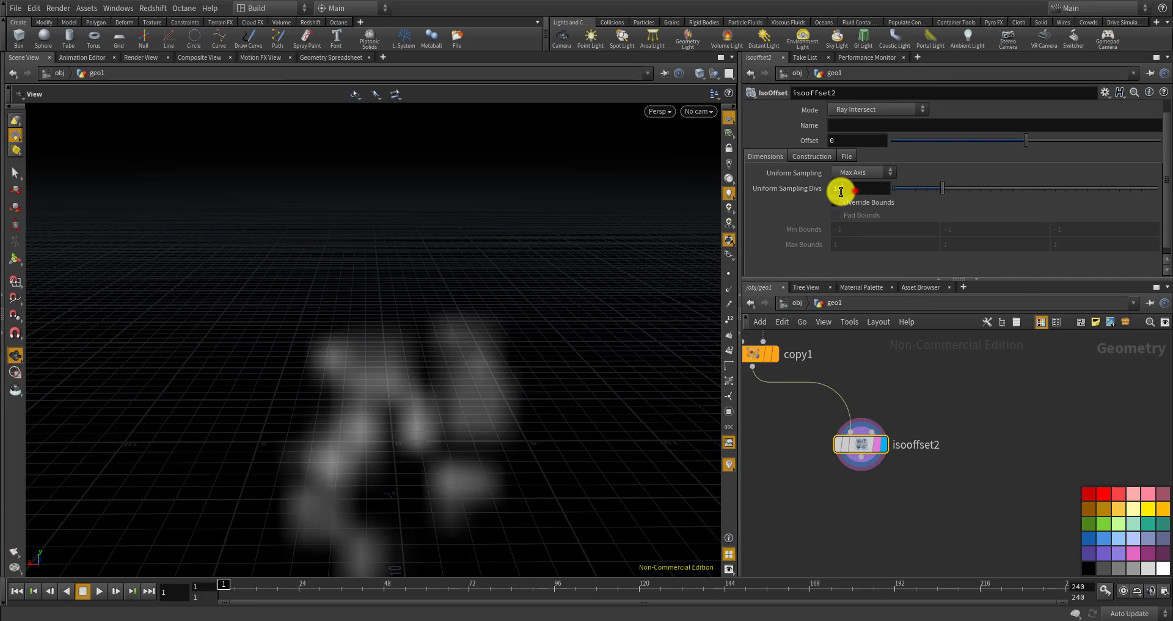
right_click(840, 191)
click(892, 300)
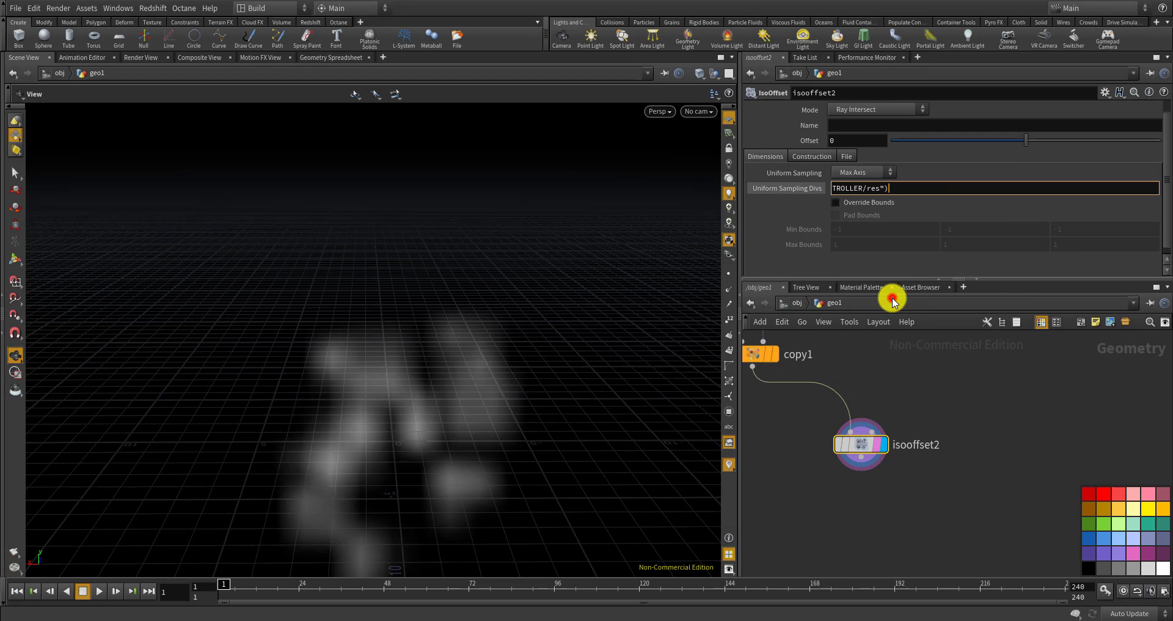
Orbit around the fog spheres and inspect isooffset2's volume info
drag(468, 501, 780, 479)
scroll(860, 456, down, 5)
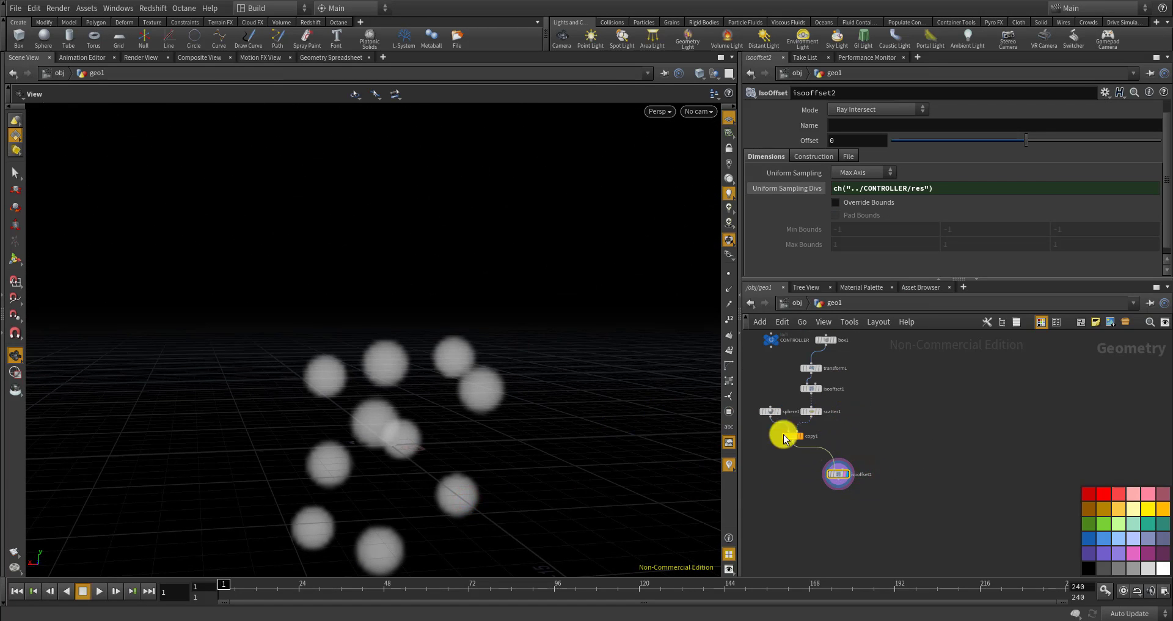
scroll(853, 476, up, 3)
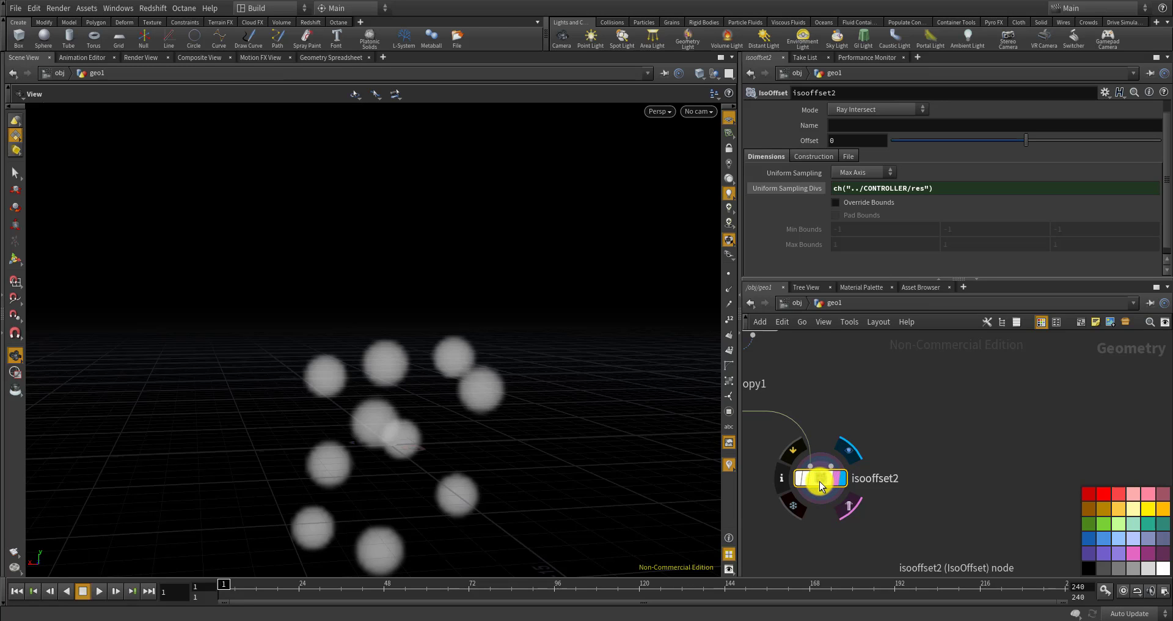
middle_click(819, 478)
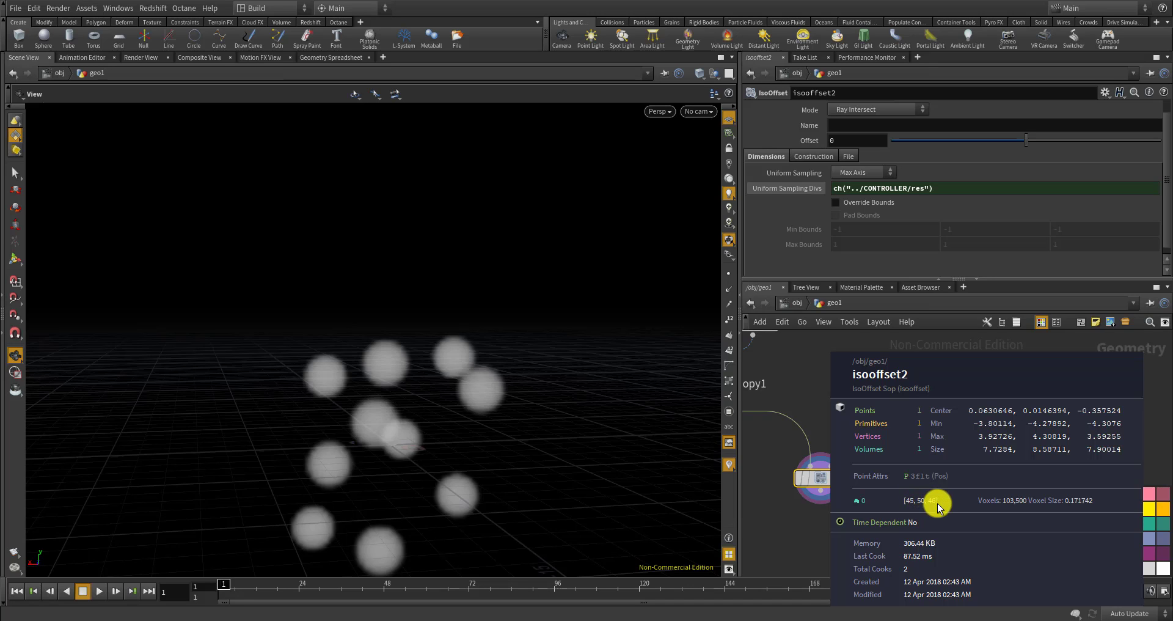
scroll(837, 503, down, 3)
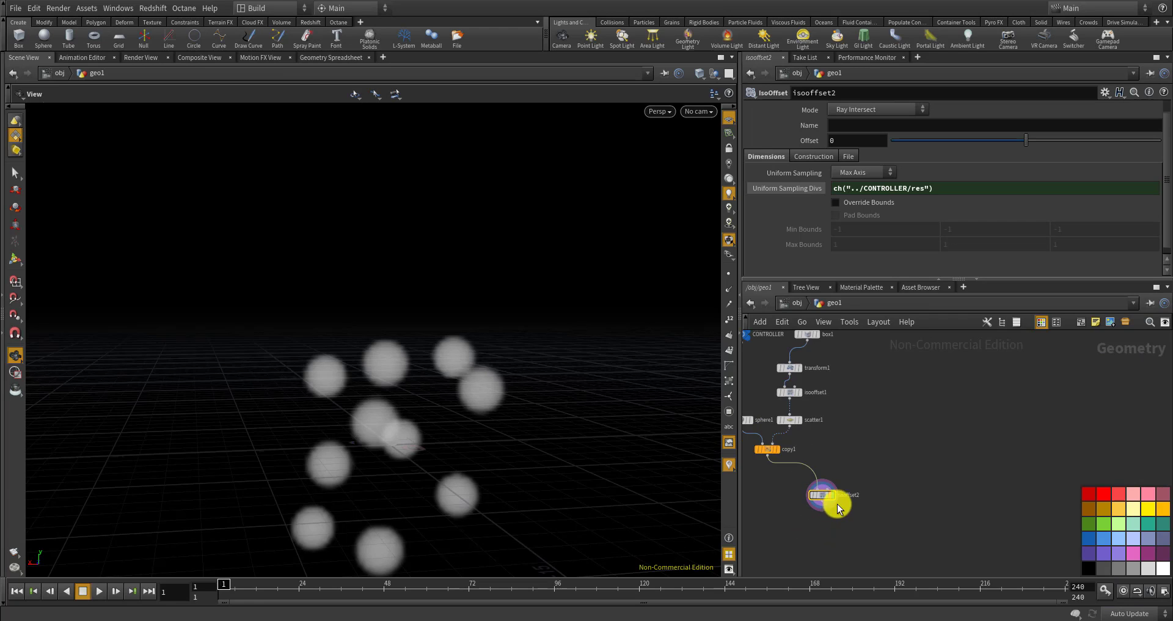
scroll(853, 410, up, 3)
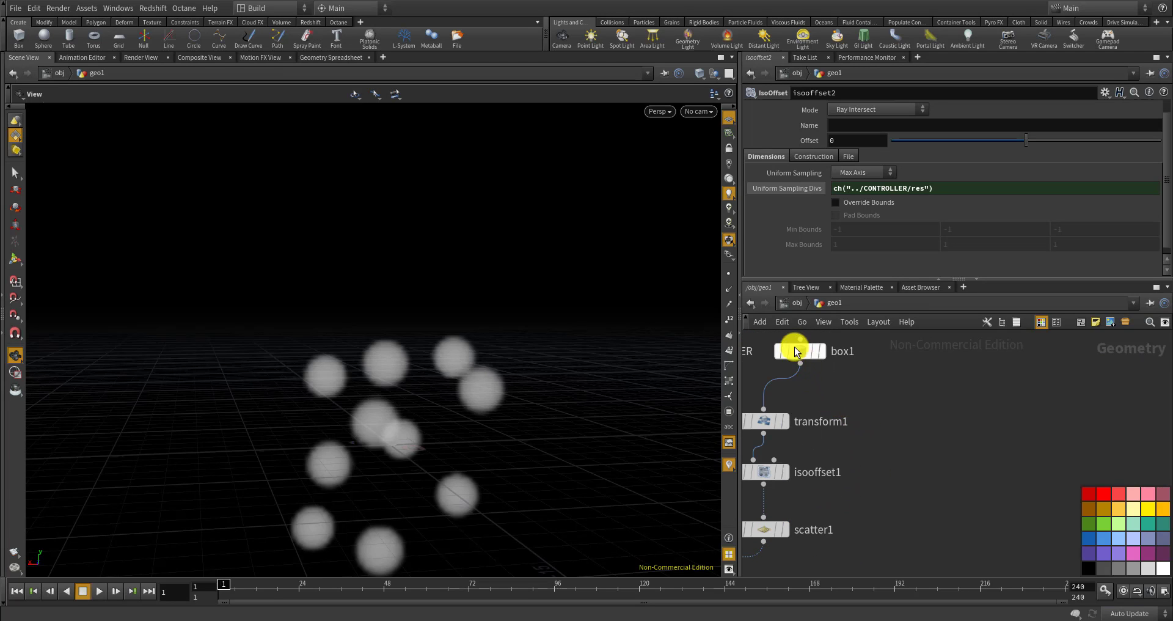
Connect box1 into isooffset2's Reference Bounds input and recheck its volume info
drag(794, 347, 860, 346)
click(859, 355)
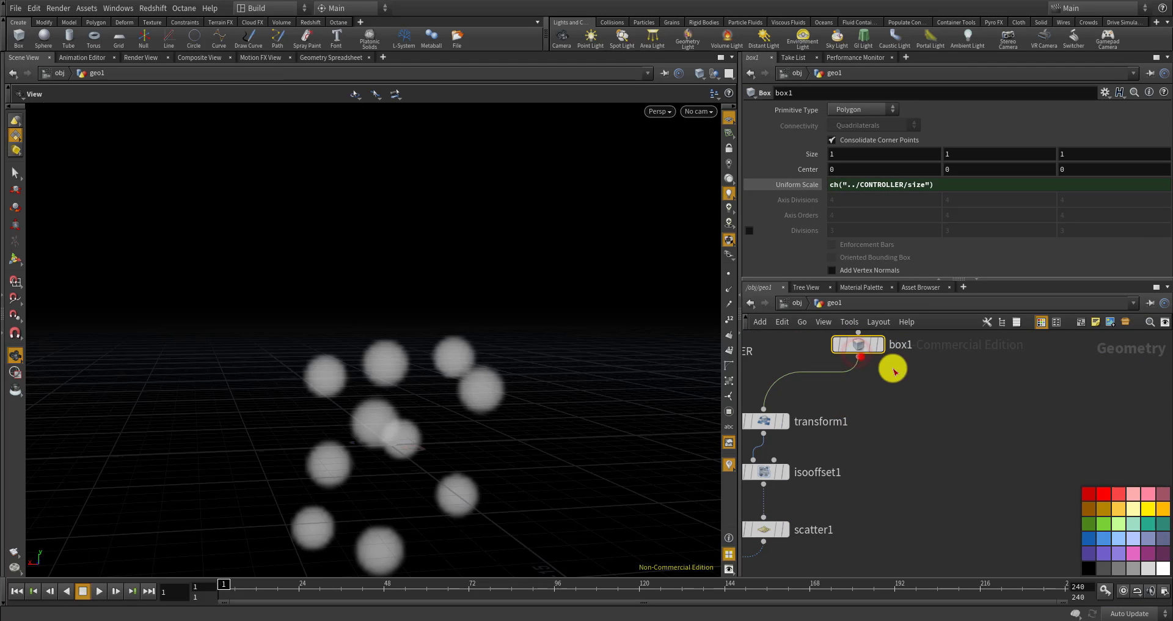
scroll(931, 368, down, 3)
scroll(901, 513, up, 3)
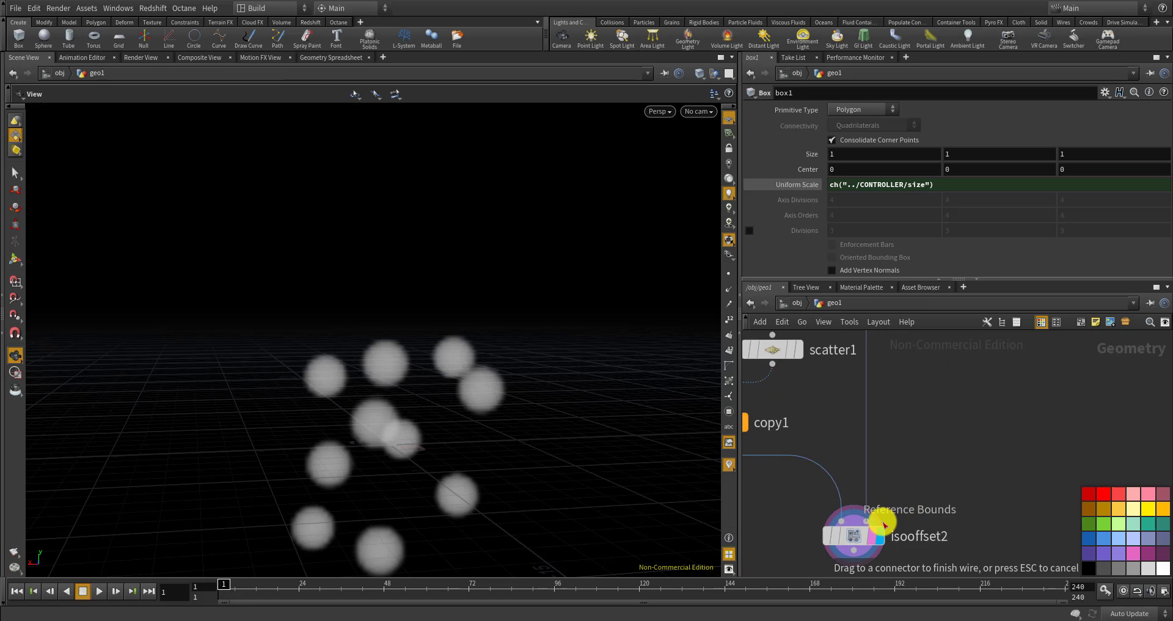
click(873, 523)
middle_click(857, 532)
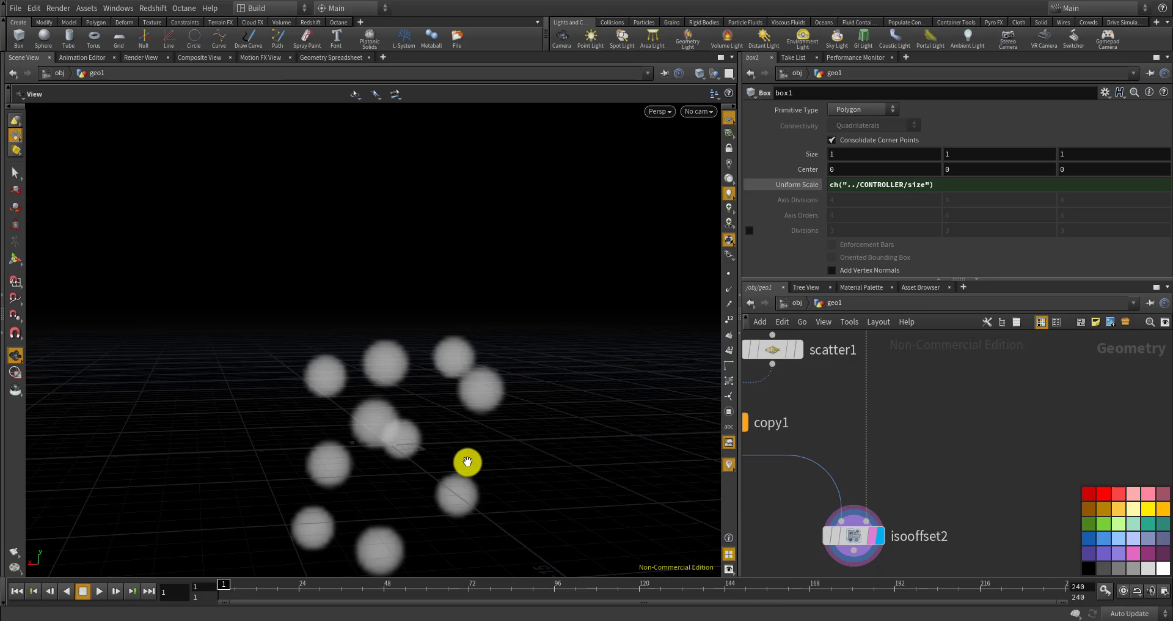
alt+drag(466, 461, 658, 487)
middle_click(856, 536)
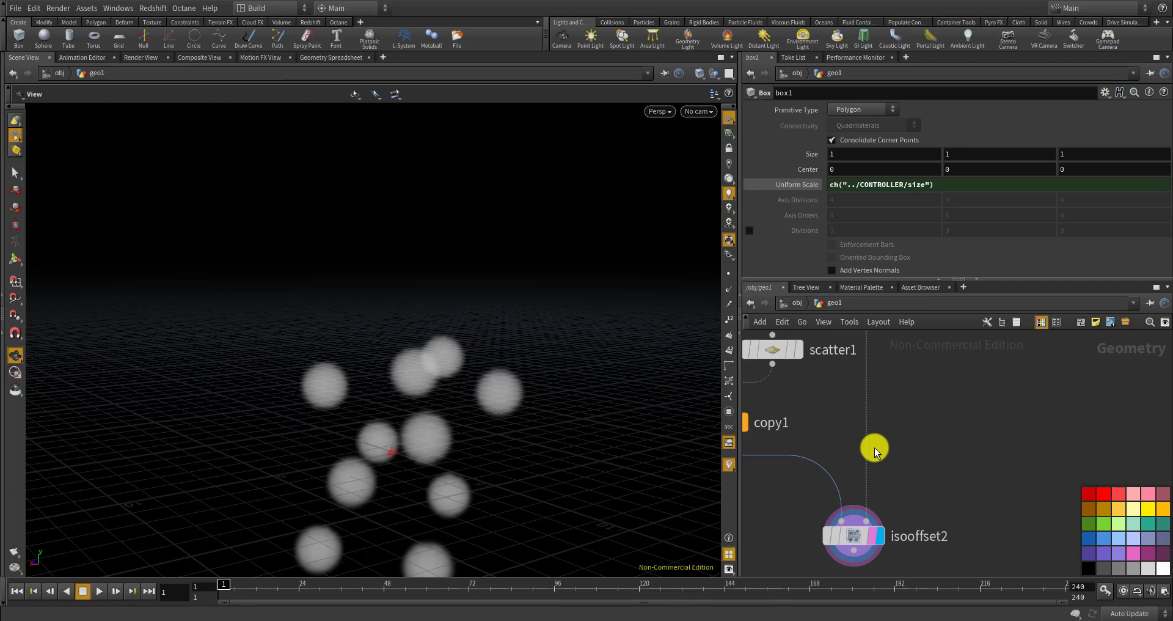
Orbit around the fog spheres from several angles and tidy isooffset2's position in the network
alt+drag(611, 403, 468, 335)
alt+drag(588, 519, 348, 372)
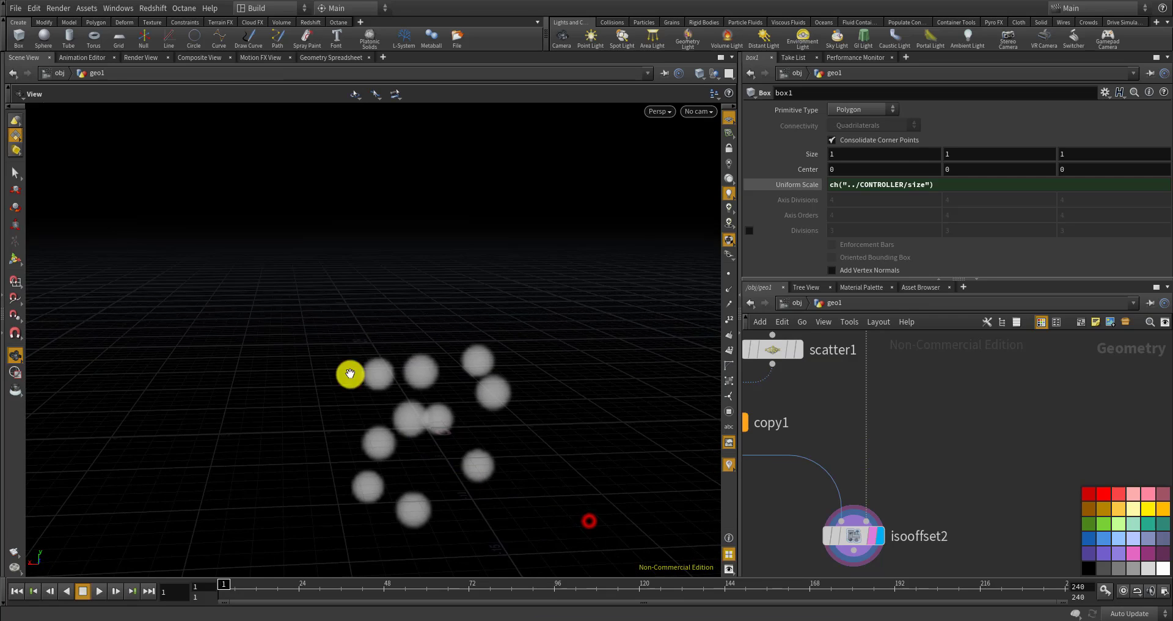
alt+drag(432, 494, 326, 415)
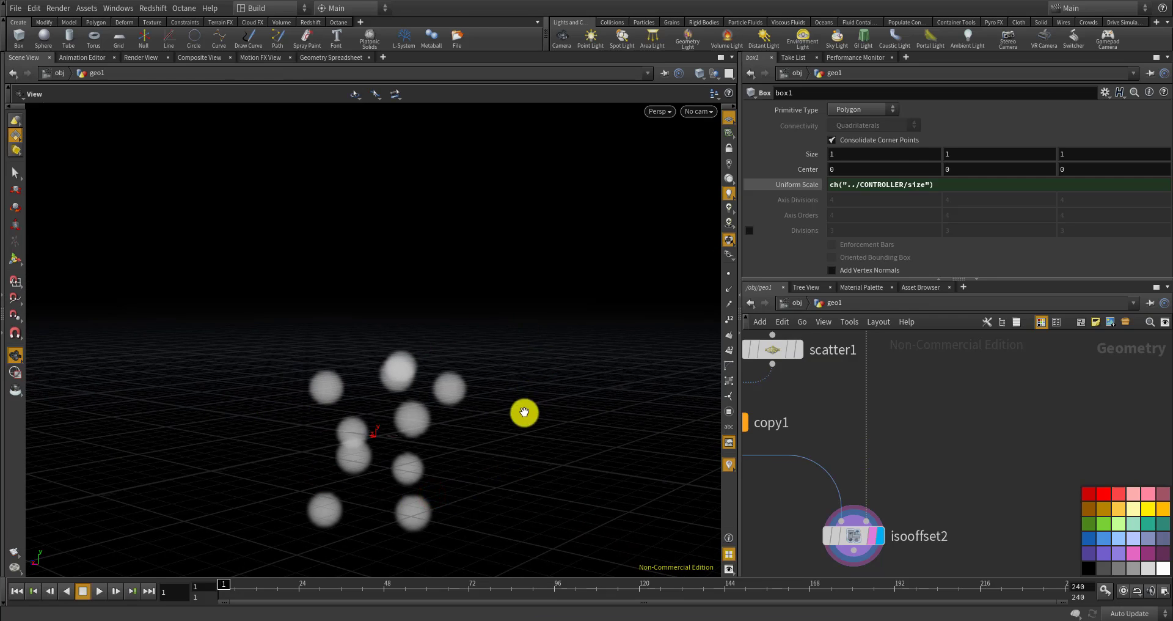
alt+drag(524, 414, 611, 422)
scroll(852, 503, down, 3)
middle_drag(916, 487, 798, 393)
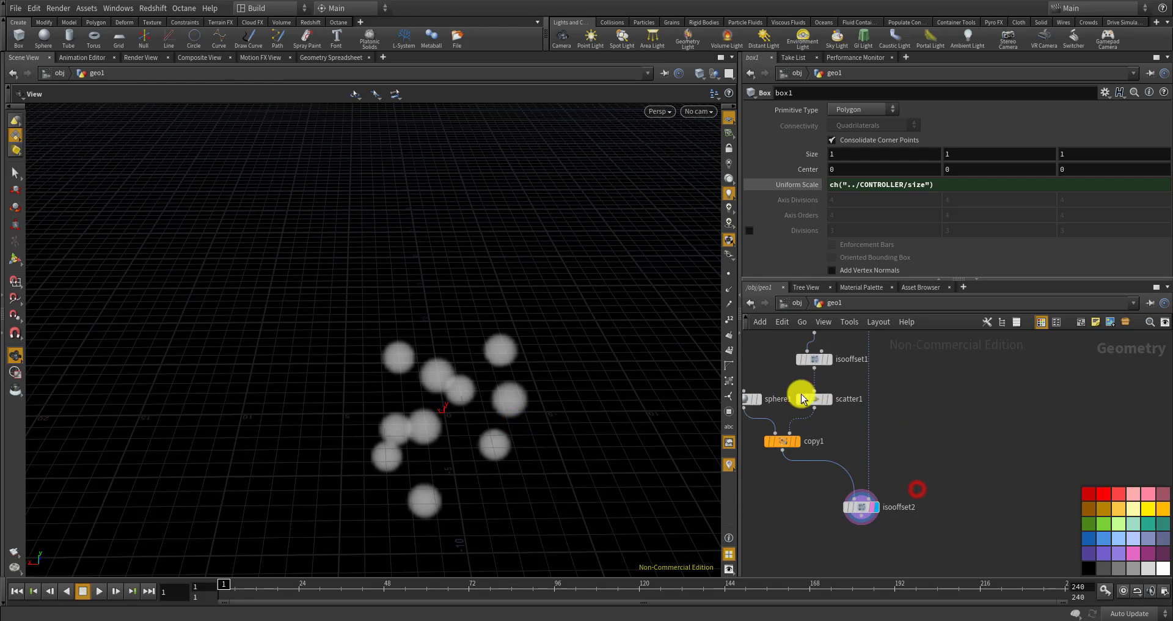
alt+drag(486, 372, 704, 432)
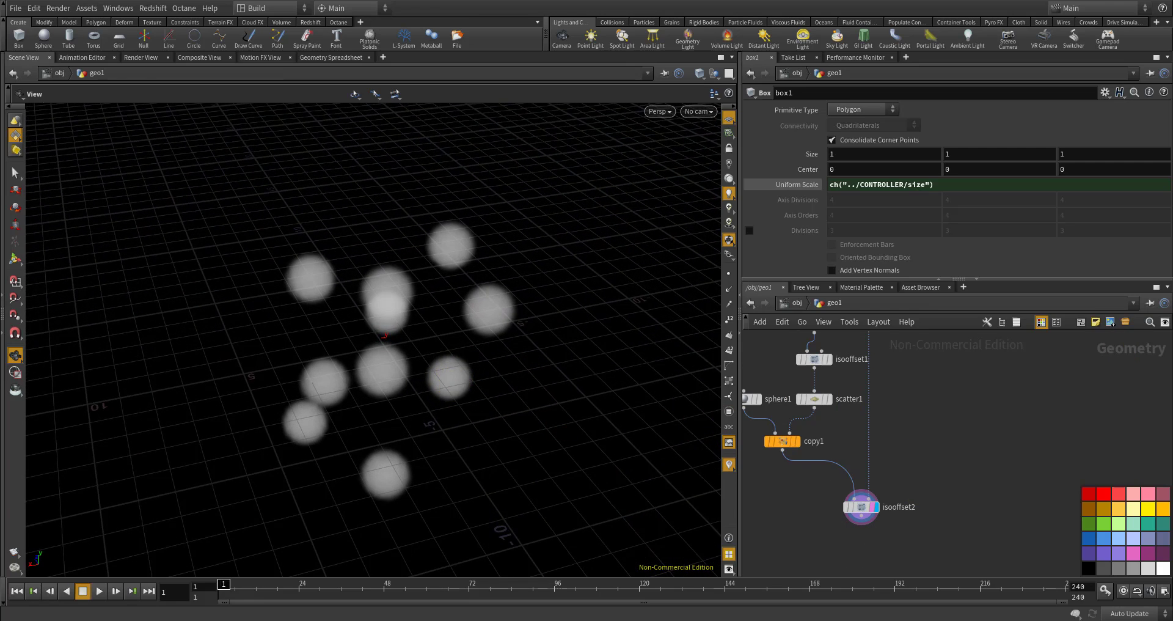
scroll(911, 461, down, 1)
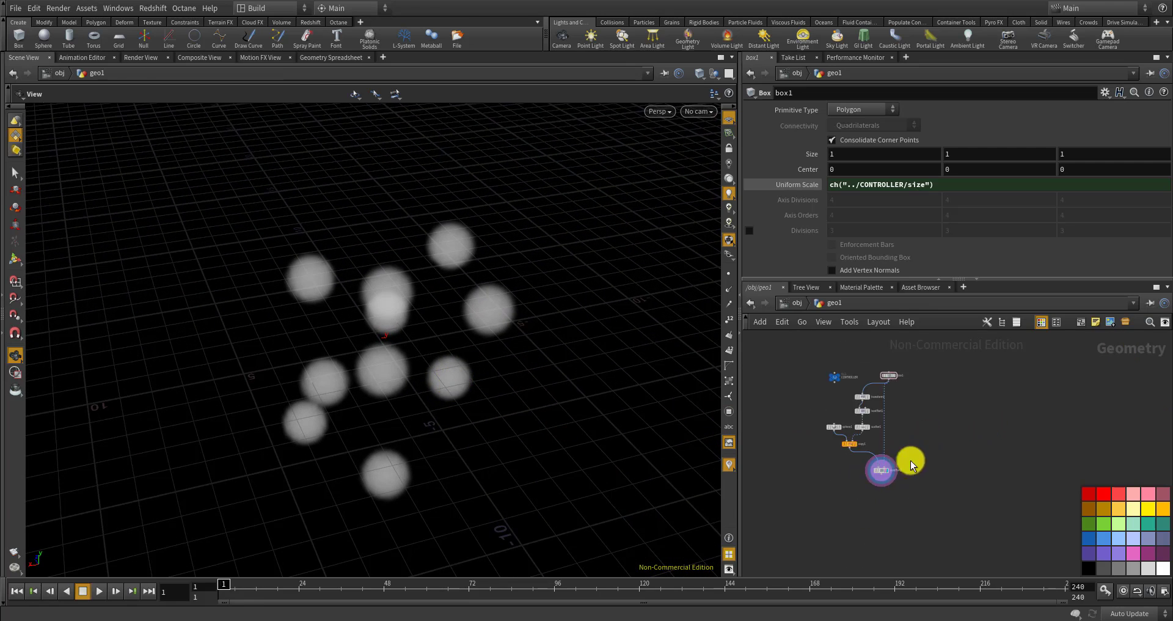
drag(866, 479, 875, 475)
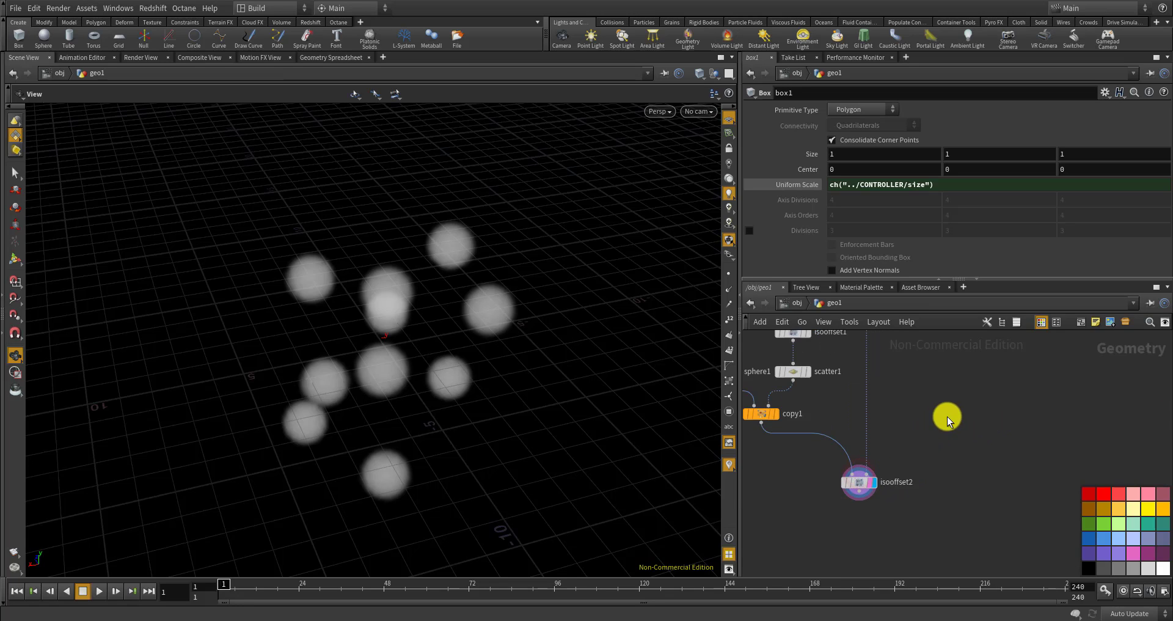
scroll(872, 509, up, 2)
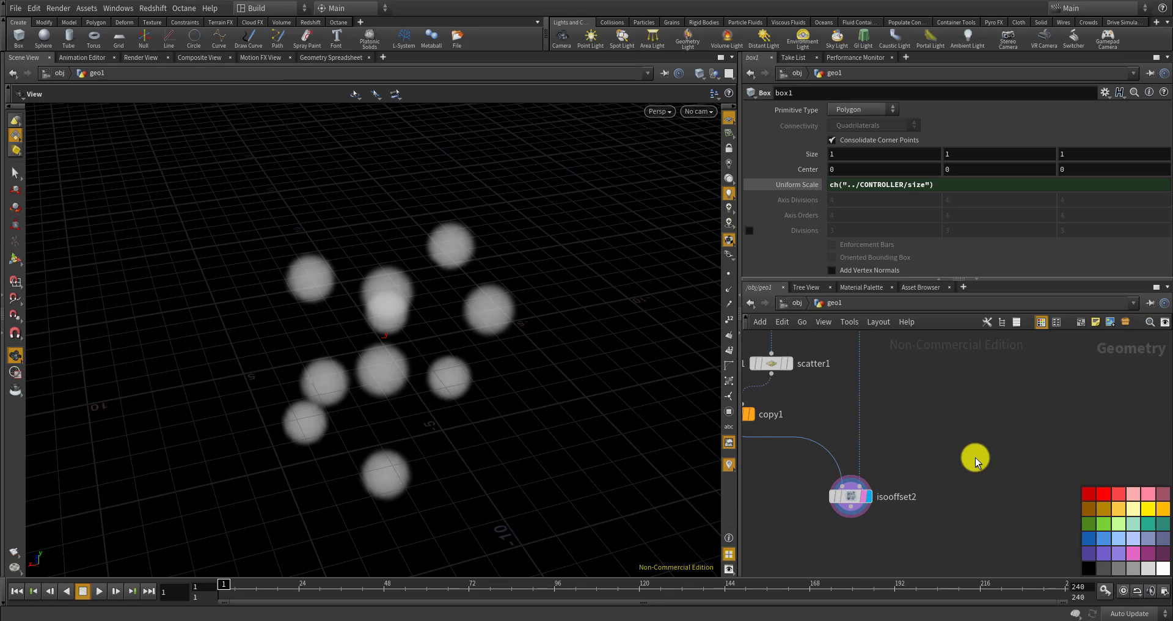
middle_drag(975, 457, 870, 439)
key(Tab)
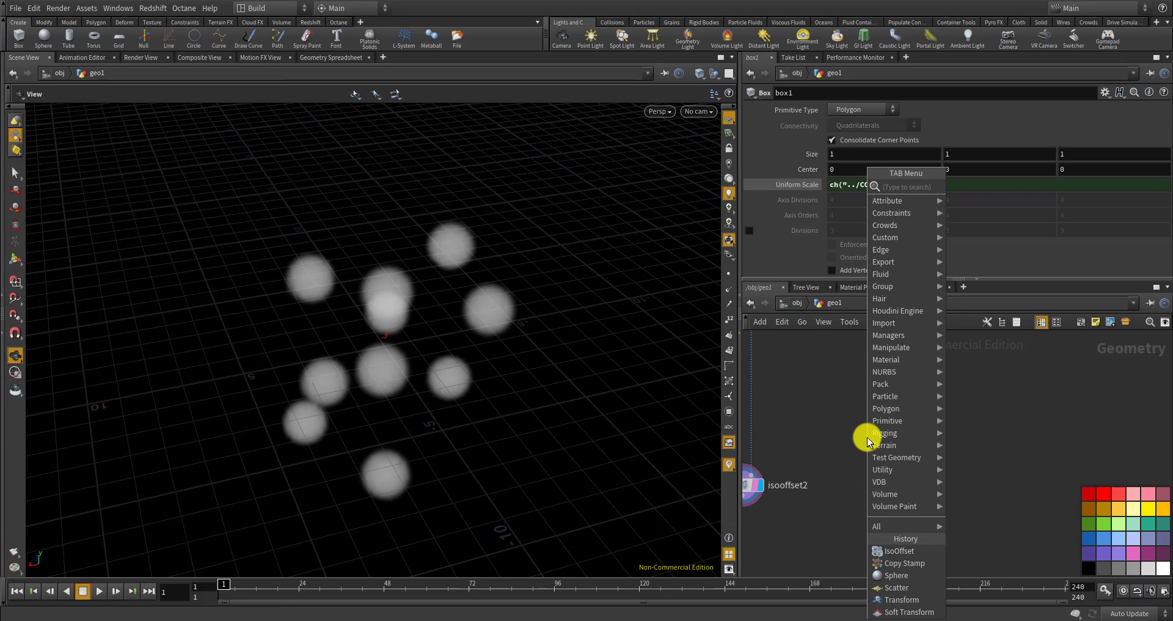
Scroll through the Karl Sims reaction-diffusion diagrams in Chrome, then minimize it back to Houdini
click(851, 426)
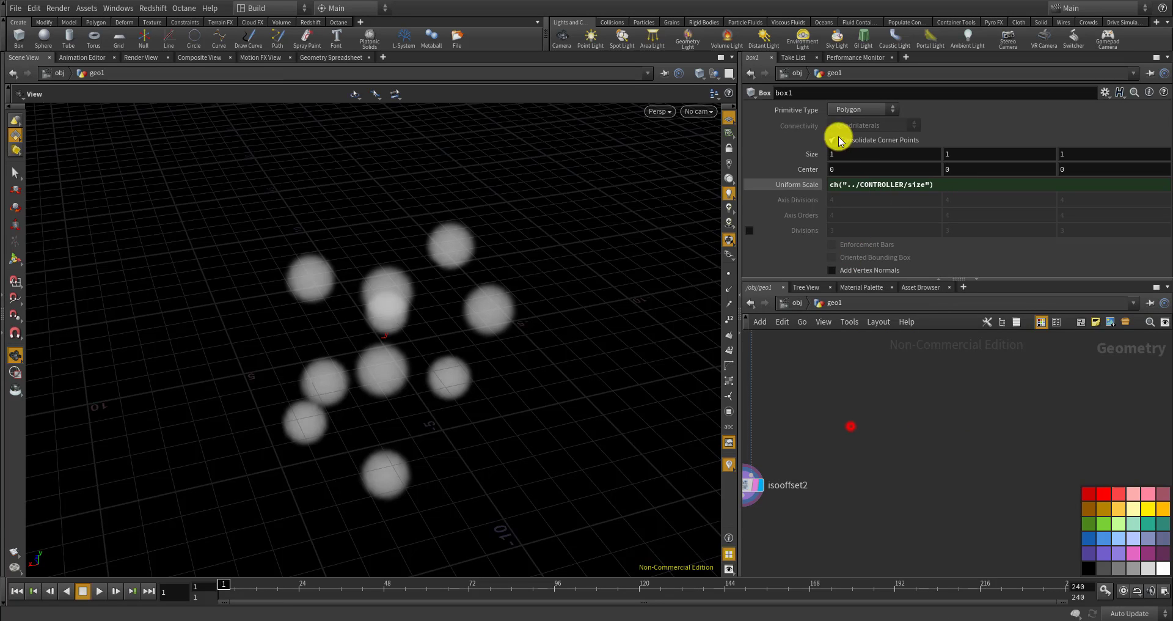
click(258, 609)
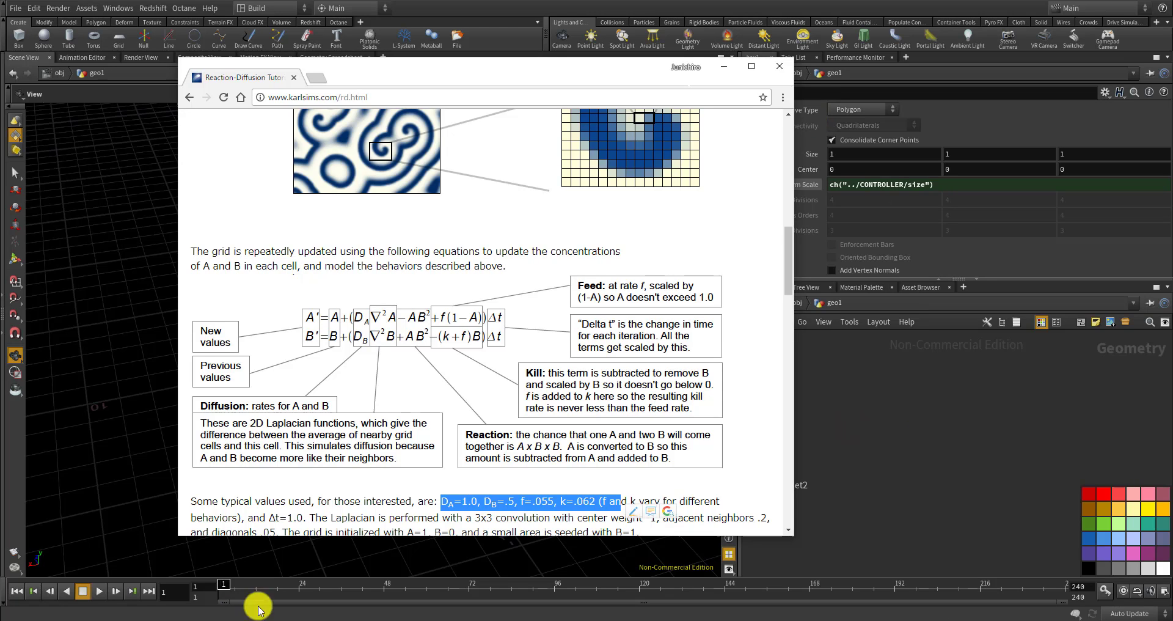
scroll(444, 445, up, 4)
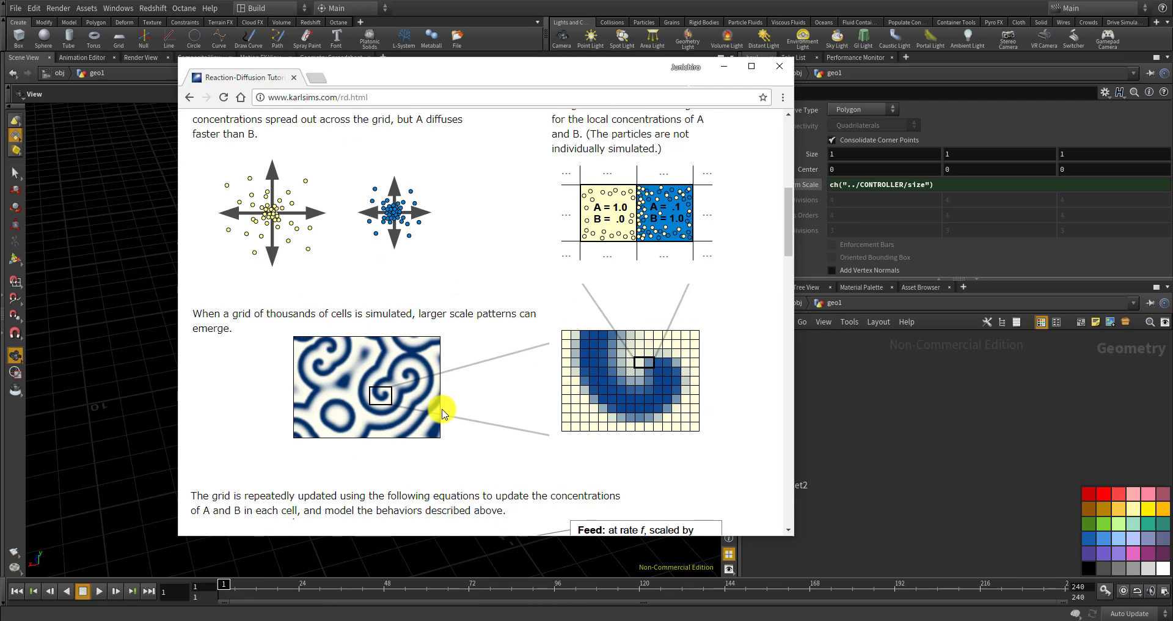
scroll(417, 269, up, 2)
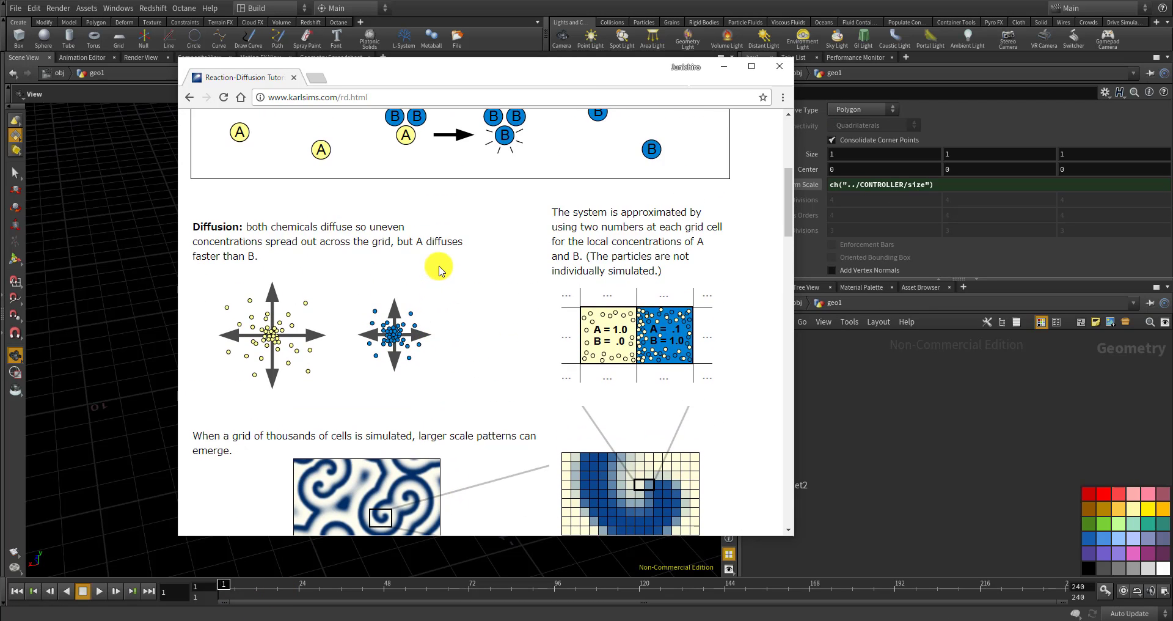
scroll(443, 266, up, 1)
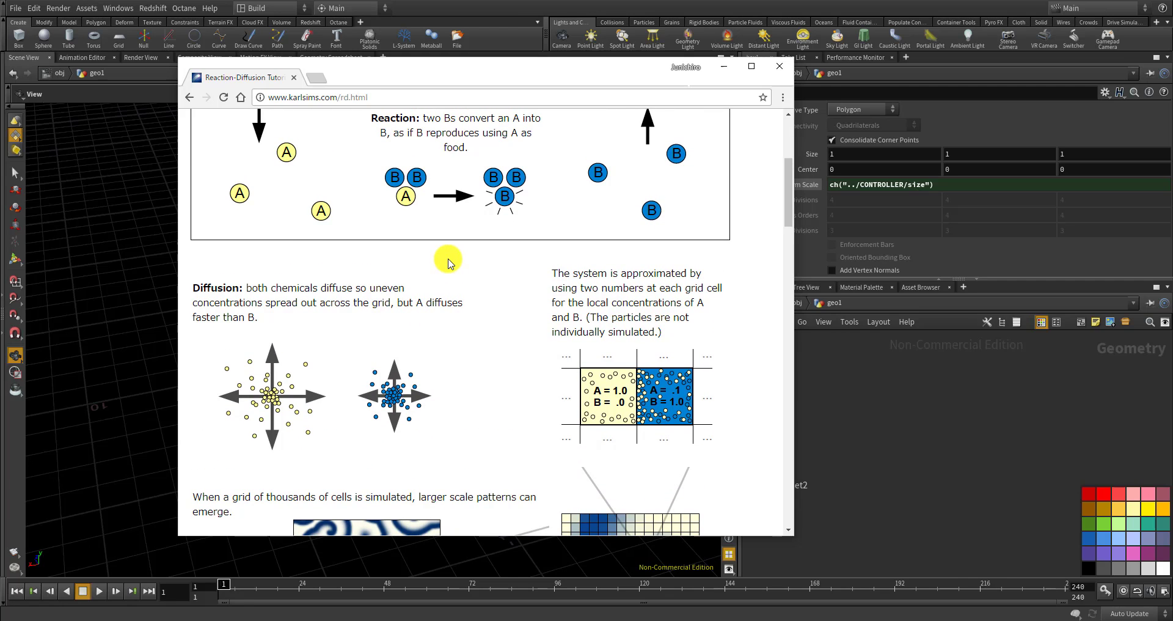
scroll(281, 269, up, 2)
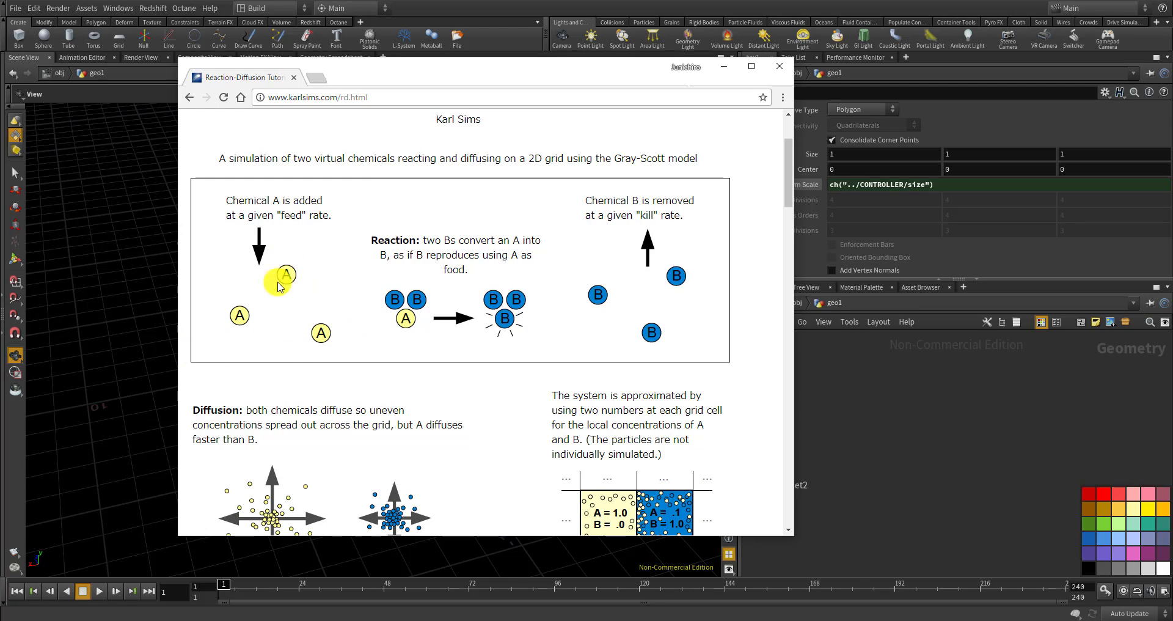
scroll(361, 262, down, 2)
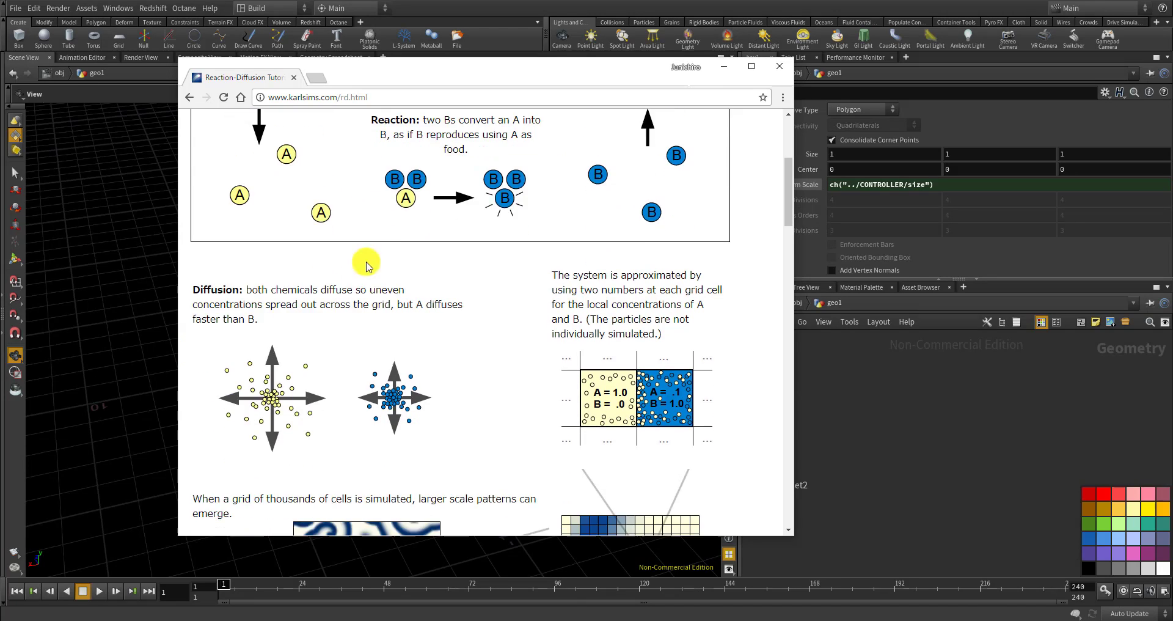
scroll(422, 241, up, 3)
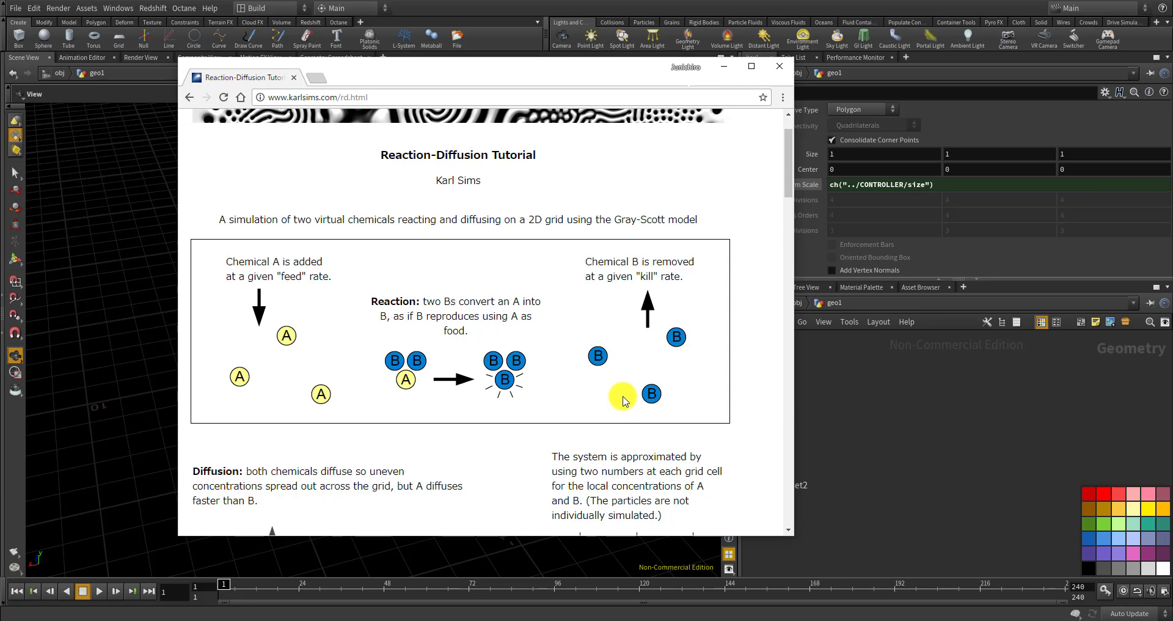
scroll(574, 277, down, 1)
scroll(573, 275, down, 3)
scroll(572, 266, up, 3)
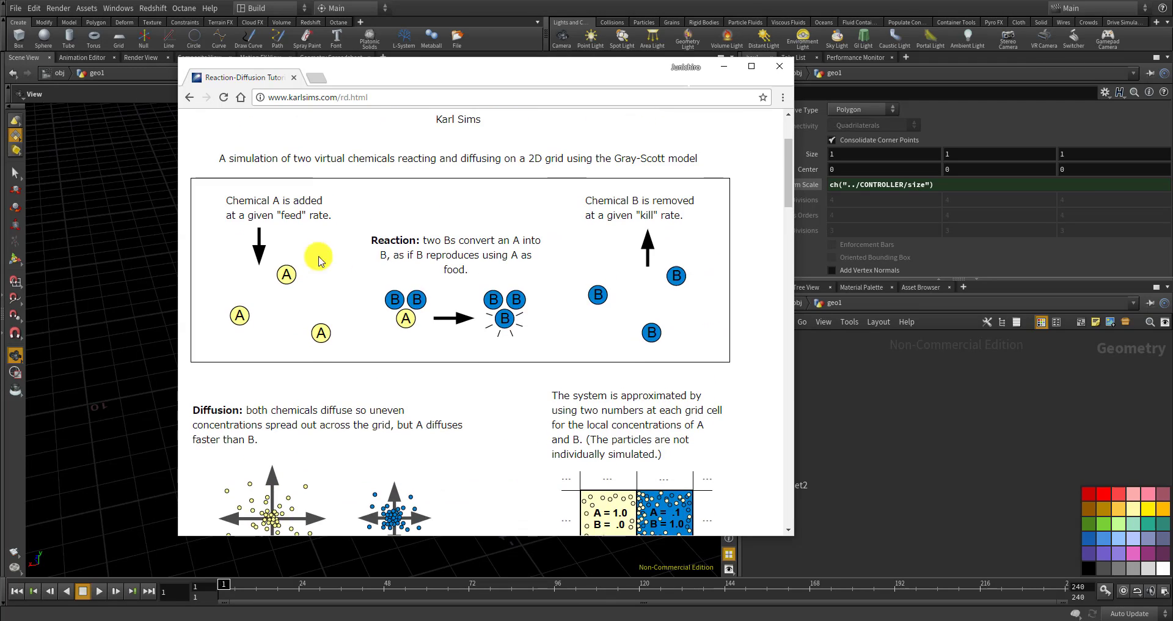
click(936, 419)
scroll(862, 435, down, 2)
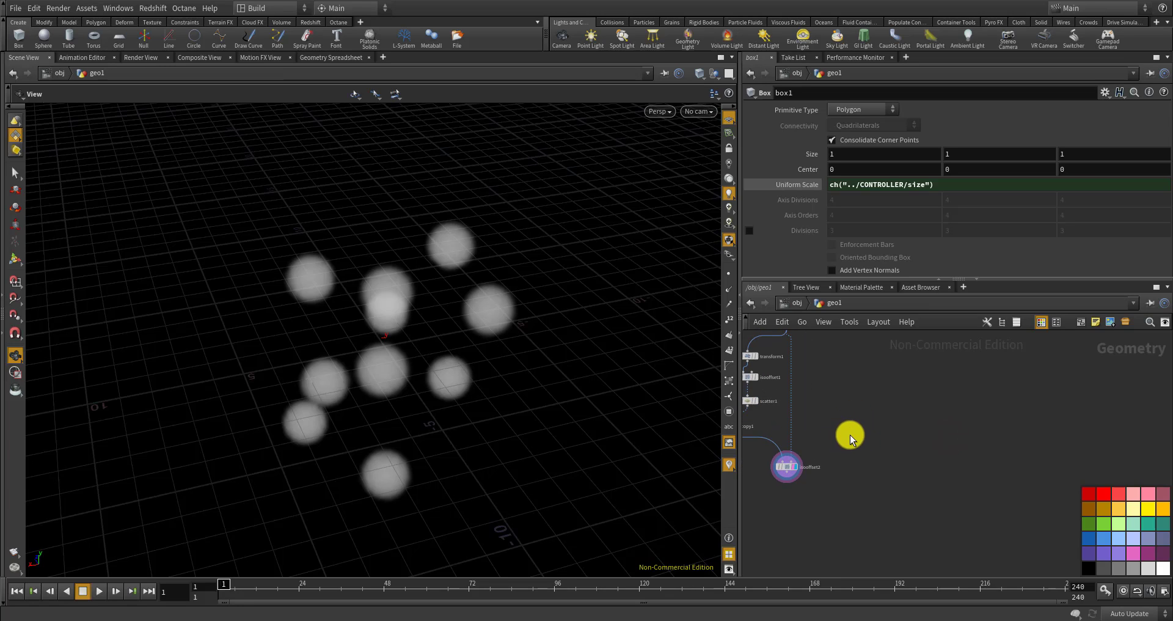
Add a Volume node via 'vol' and set its volume Name to A
middle_drag(878, 469, 854, 448)
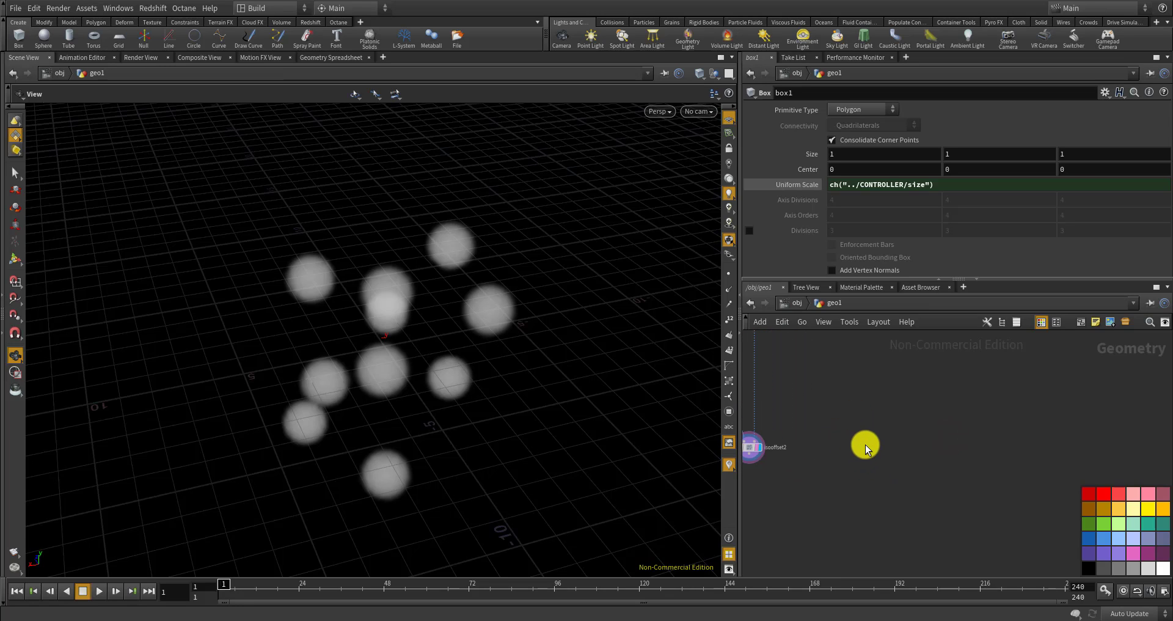
scroll(837, 438, down, 1)
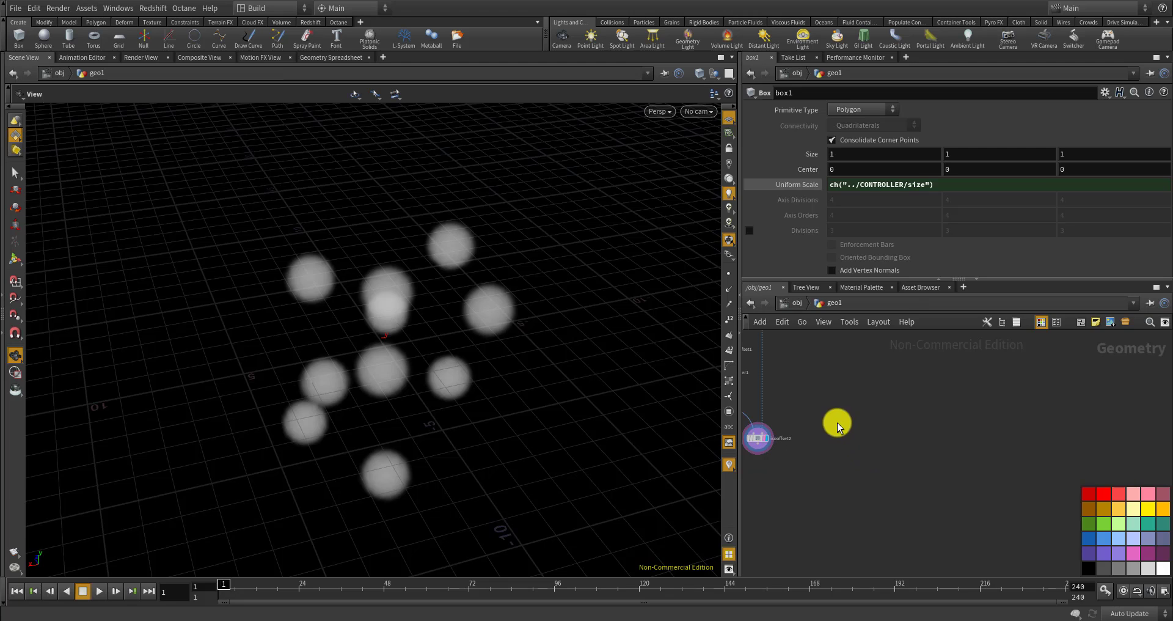
key(Tab)
text(vol)
key(Return)
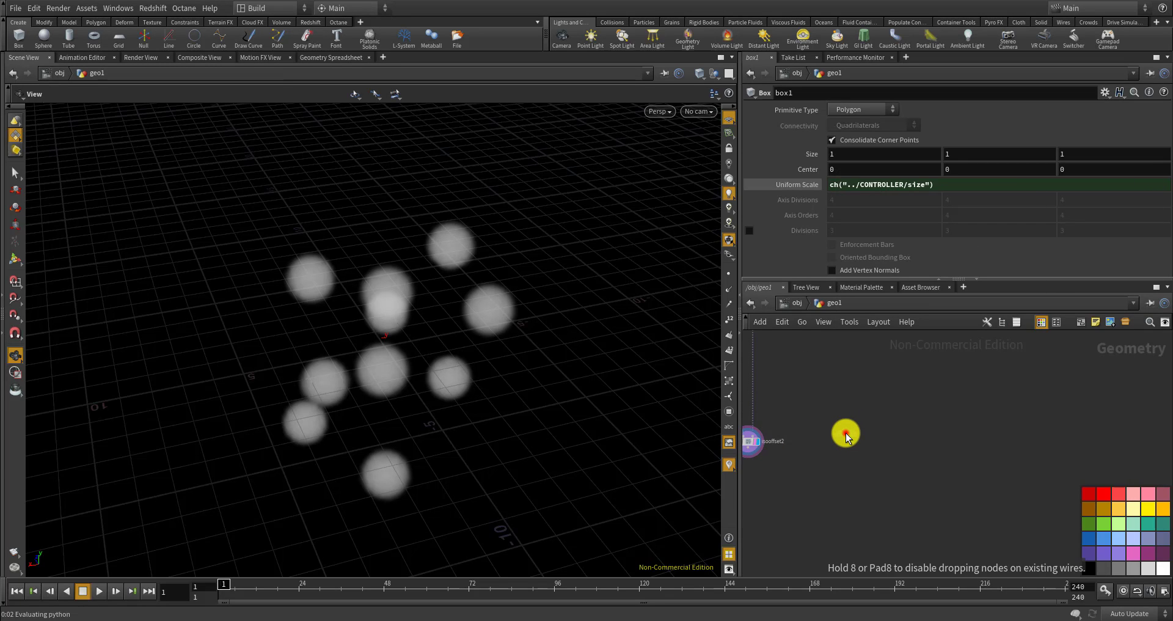
click(846, 433)
click(833, 124)
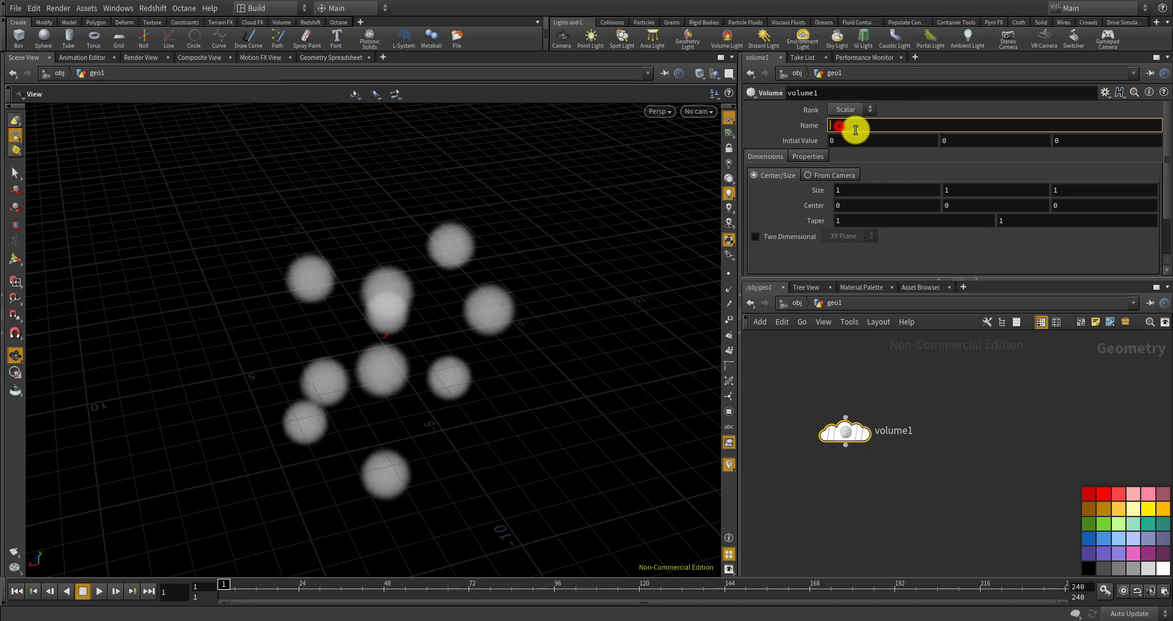
text(A)
Set isooffset2's output volume name to density
scroll(929, 392, down, 3)
click(810, 422)
scroll(813, 420, up, 3)
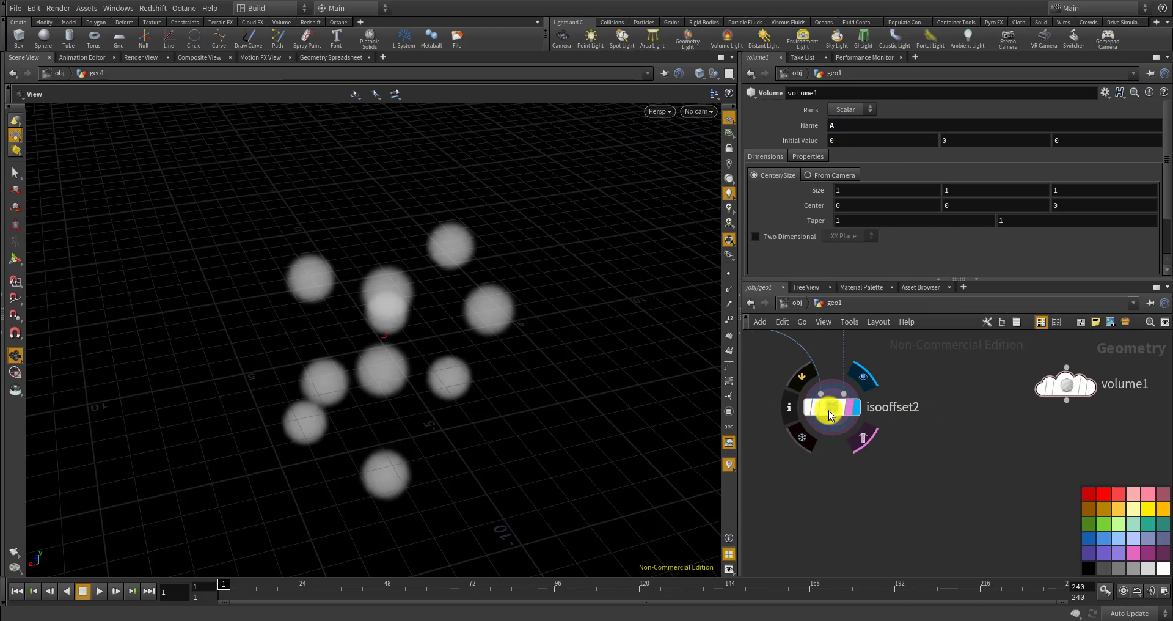
click(828, 408)
click(857, 126)
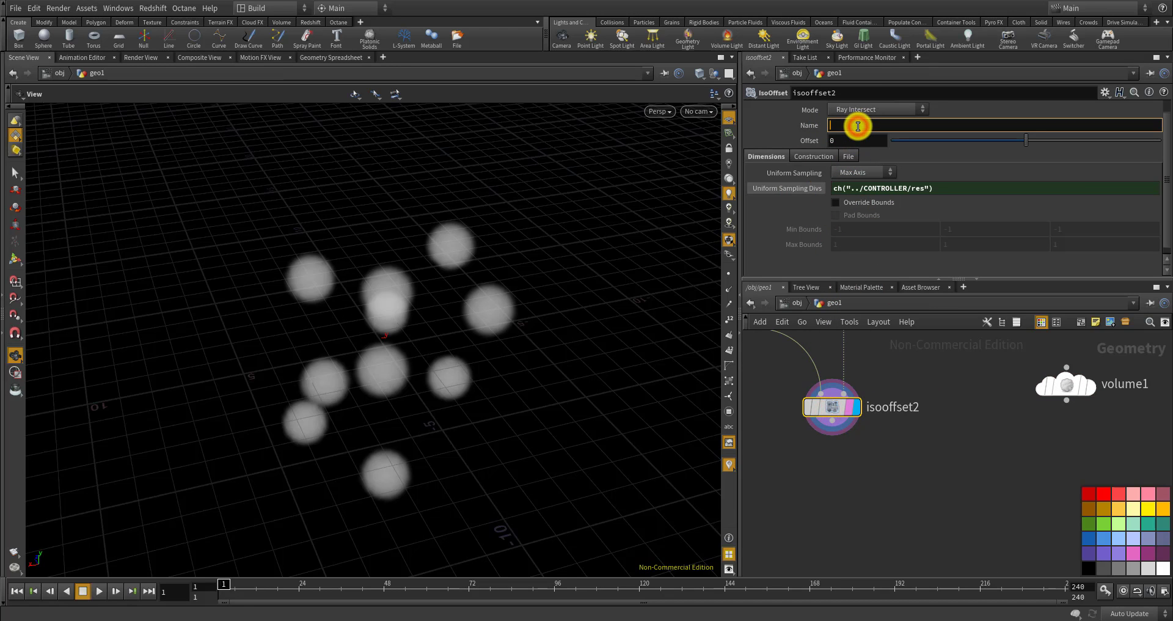
text(density)
key(Return)
Rename the volume1 node to A and select it
click(932, 330)
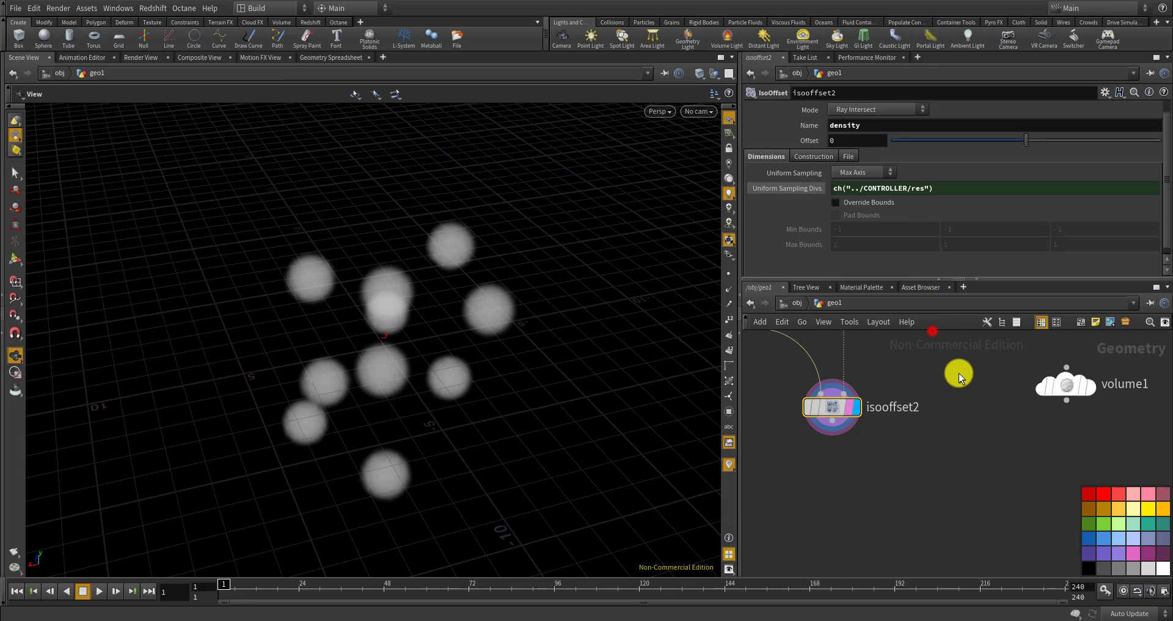
scroll(955, 402, down, 2)
scroll(1003, 400, up, 2)
double_click(1000, 403)
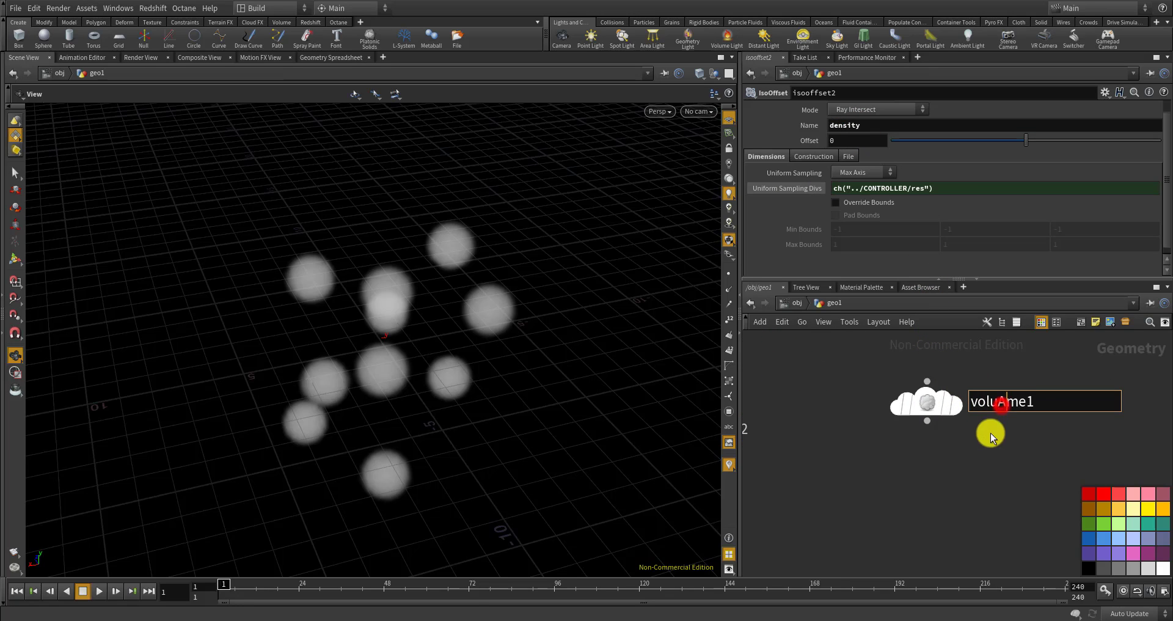
text(A)
key(Return)
click(926, 402)
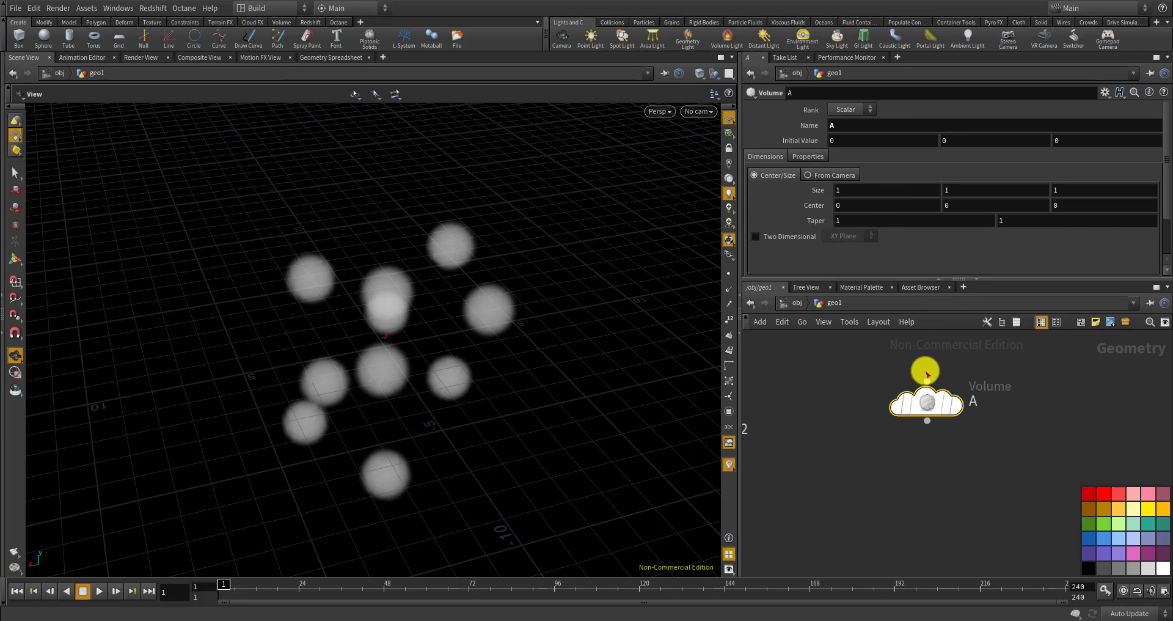
Paste a relative reference to CONTROLLER's res into volume A's Uniform Sampling Divs
scroll(941, 256, down, 3)
scroll(932, 404, up, 3)
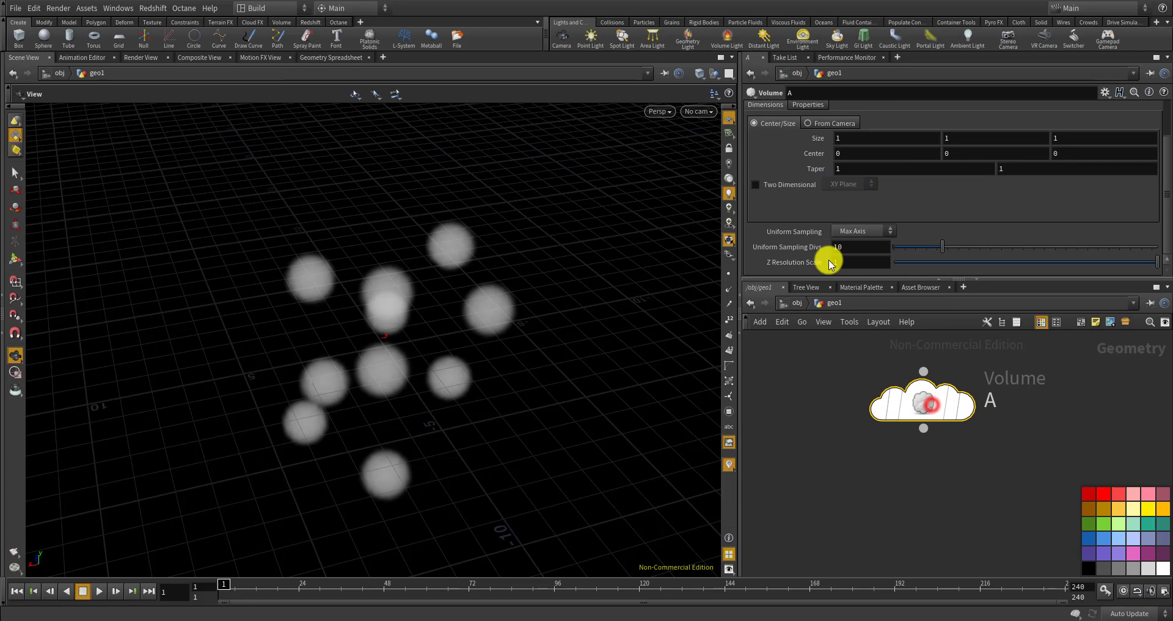
scroll(893, 482, down, 3)
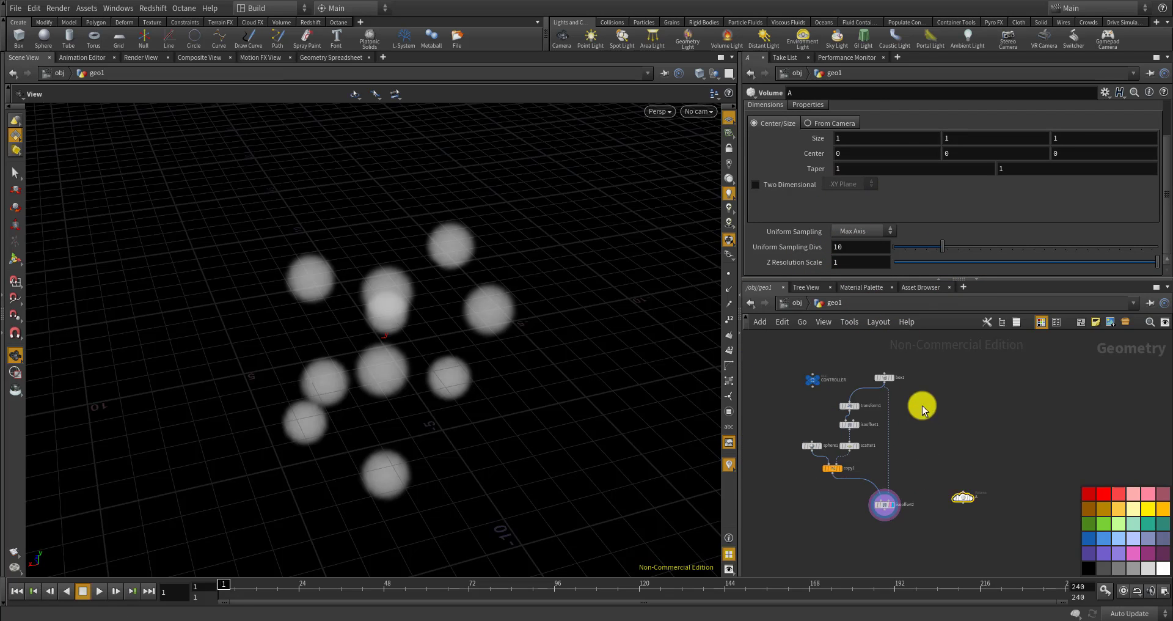
scroll(828, 380, up, 2)
click(808, 378)
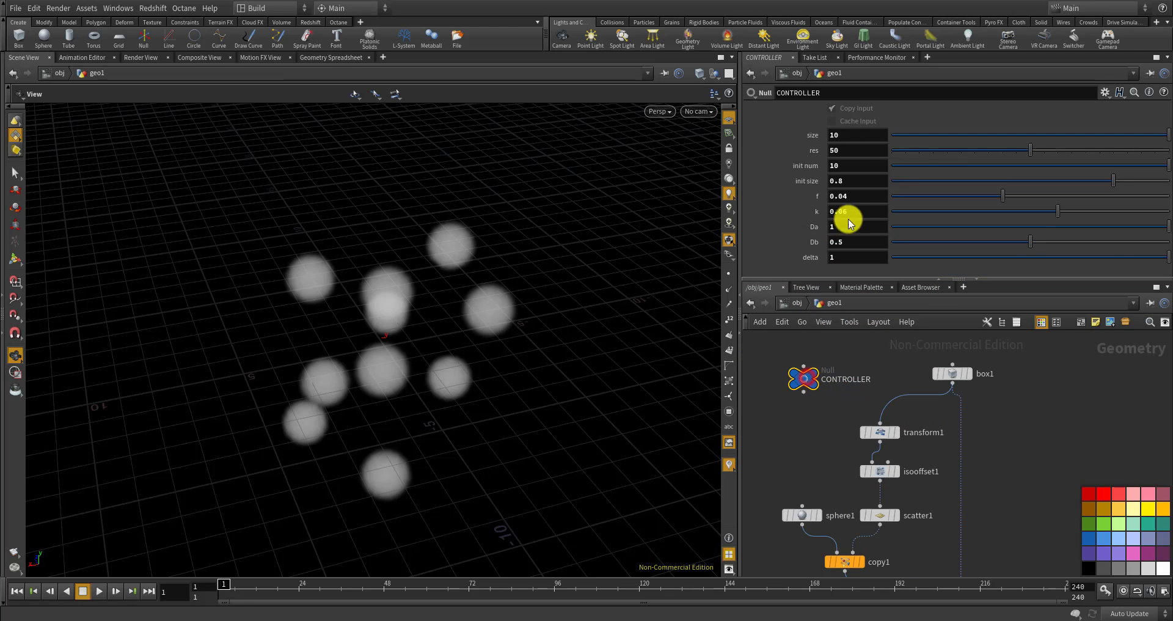
right_click(845, 152)
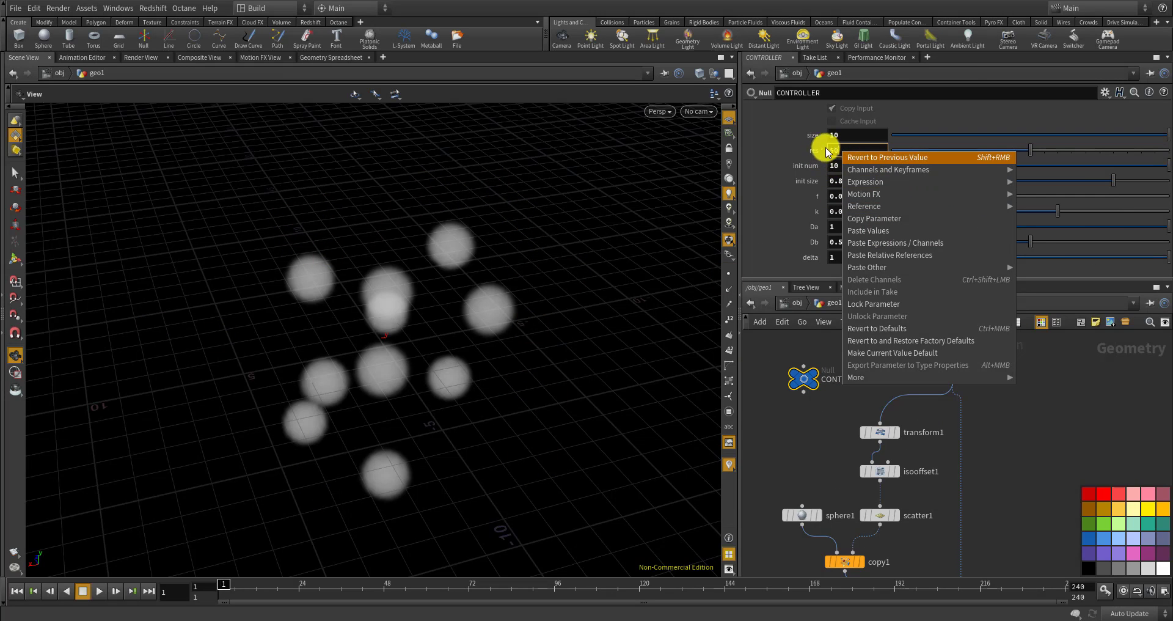
click(870, 223)
scroll(865, 366, up, 3)
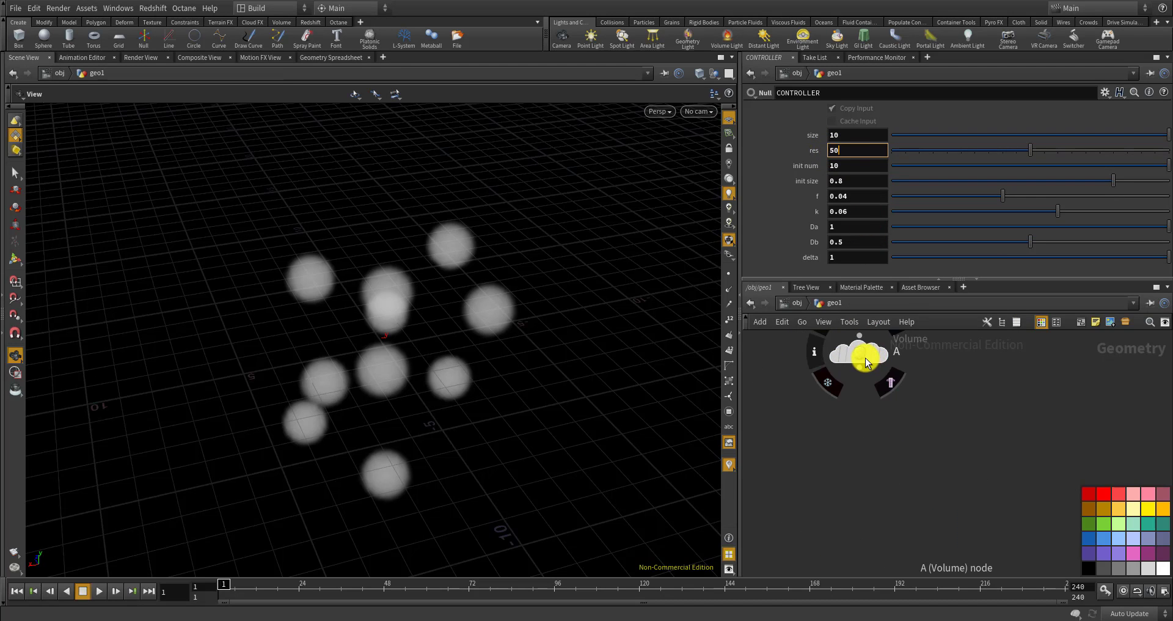
click(864, 356)
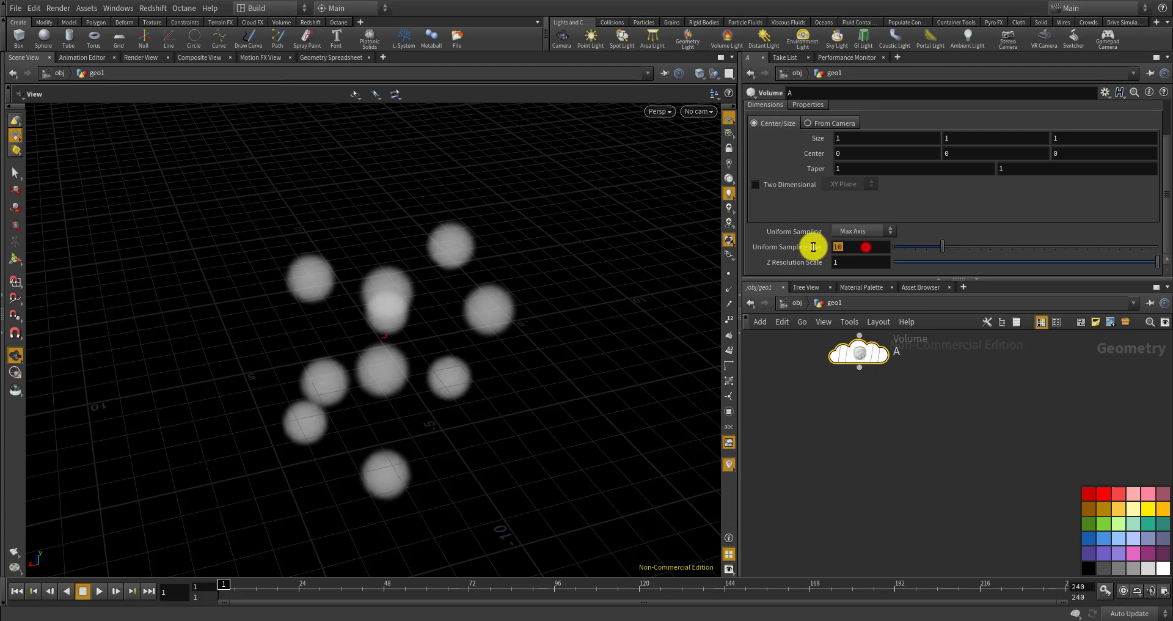
right_click(835, 244)
click(864, 349)
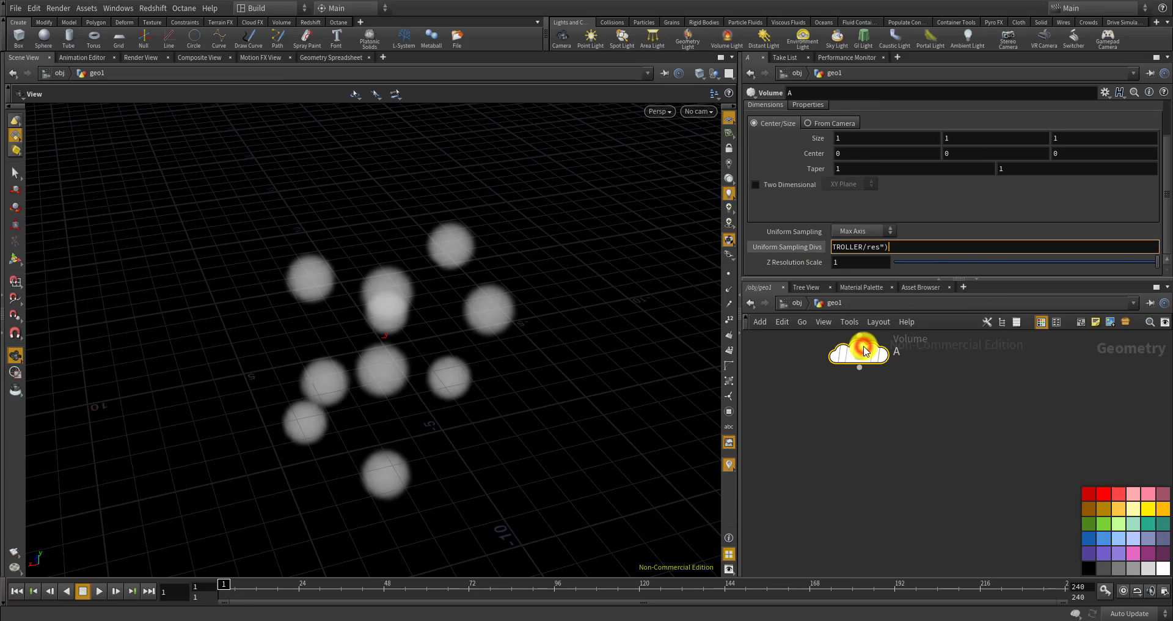
Paste a copy of node A beside it, naming both the node and its volume B
mouse_move(864, 421)
right_down()
mouse_move(886, 401)
mouse_move(855, 413)
right_up()
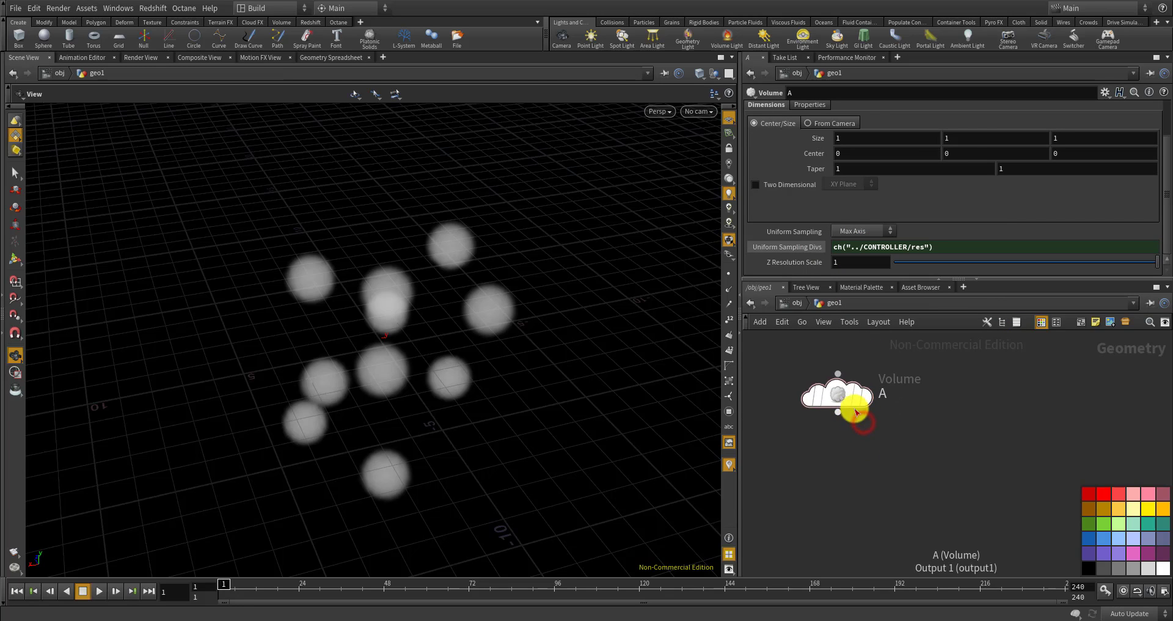
scroll(885, 175, up, 2)
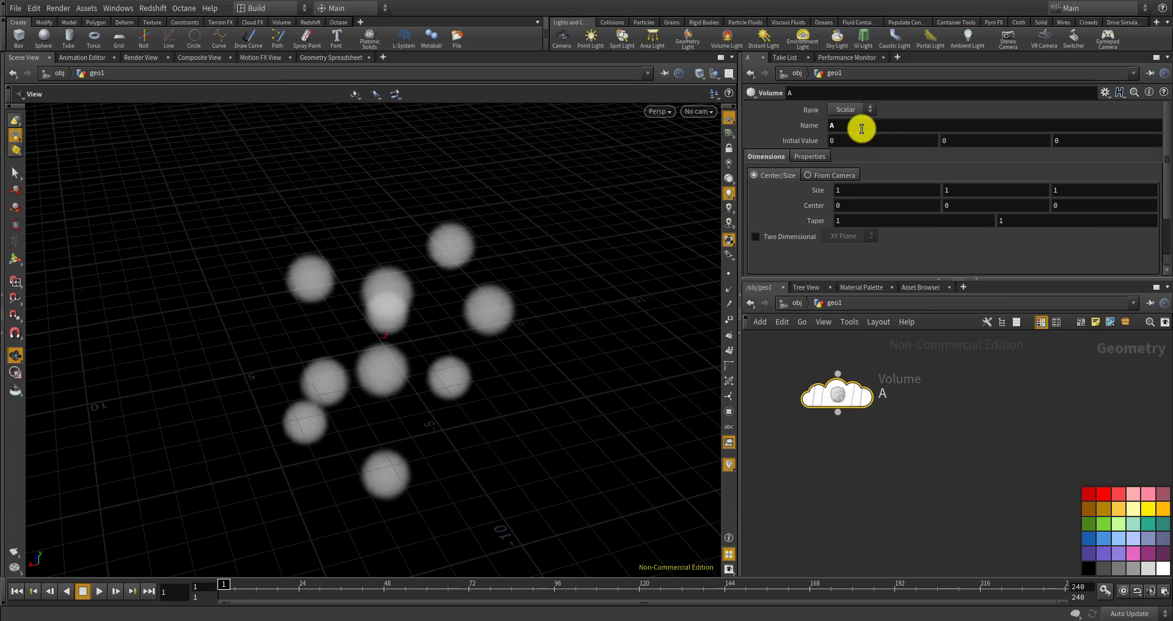
key(ctrl+v)
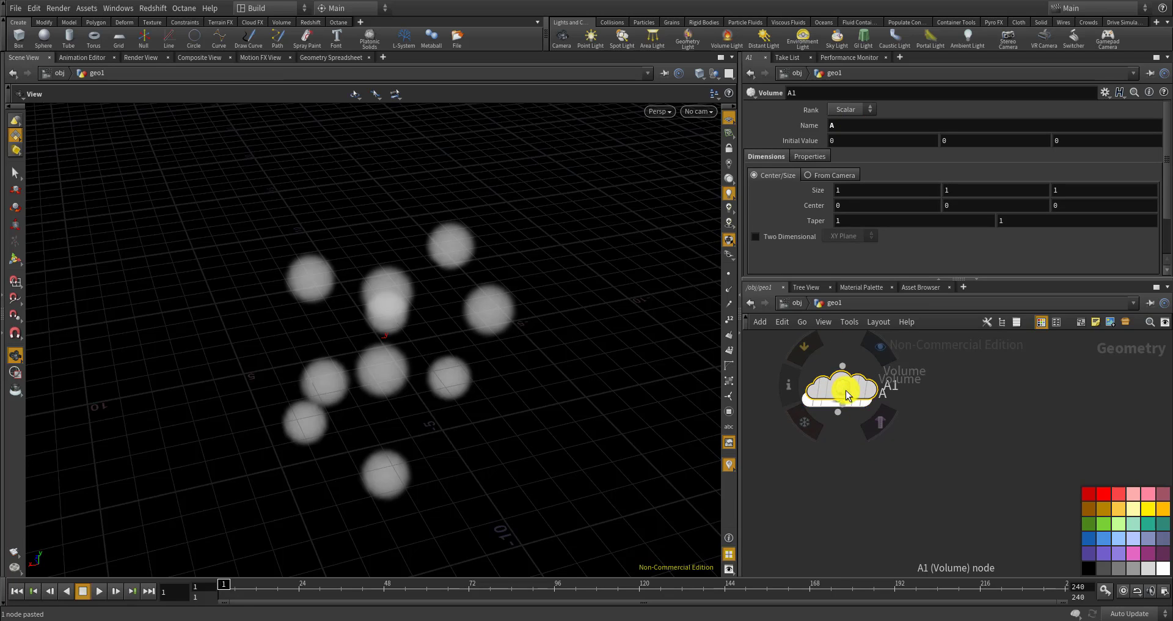
drag(889, 385, 998, 393)
double_click(1058, 393)
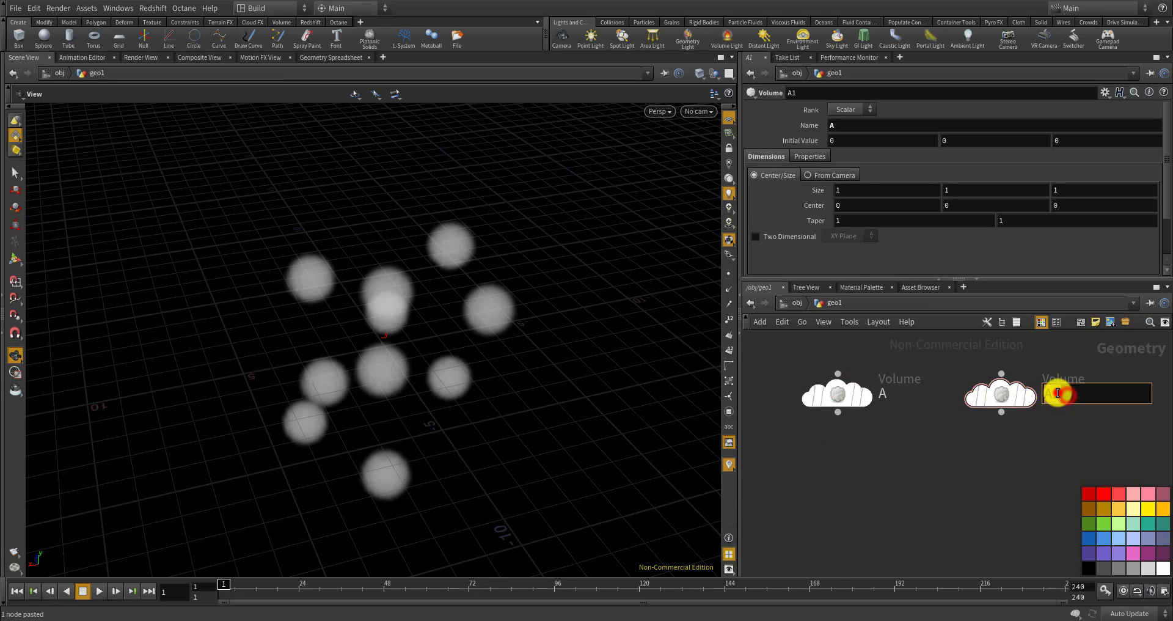
text(B)
double_click(864, 125)
text(B)
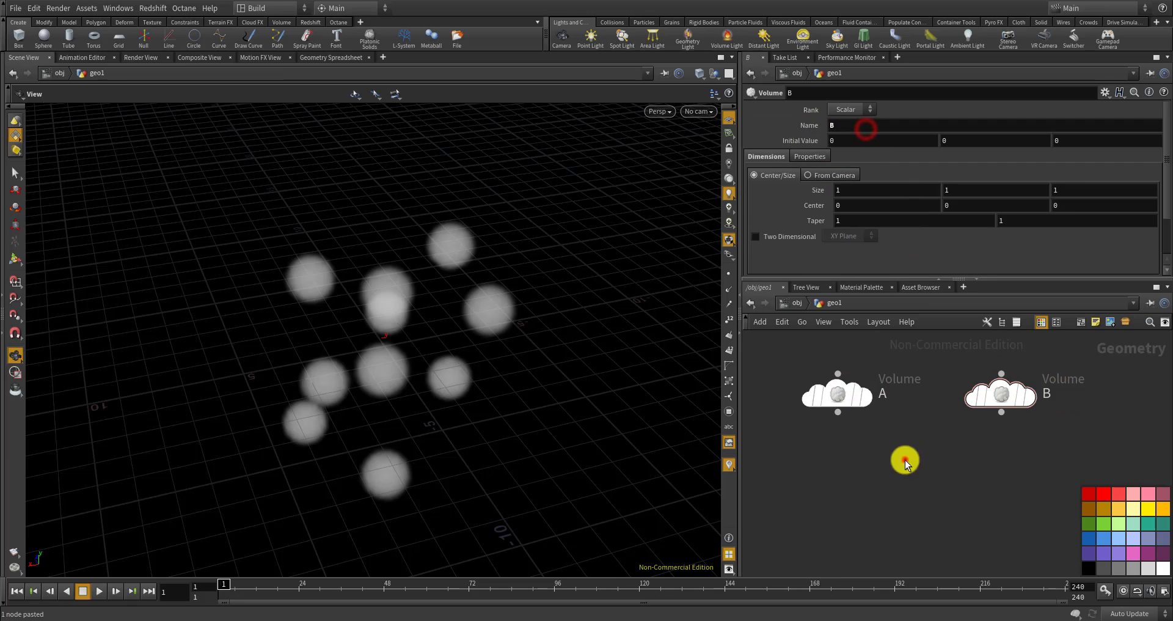
click(905, 459)
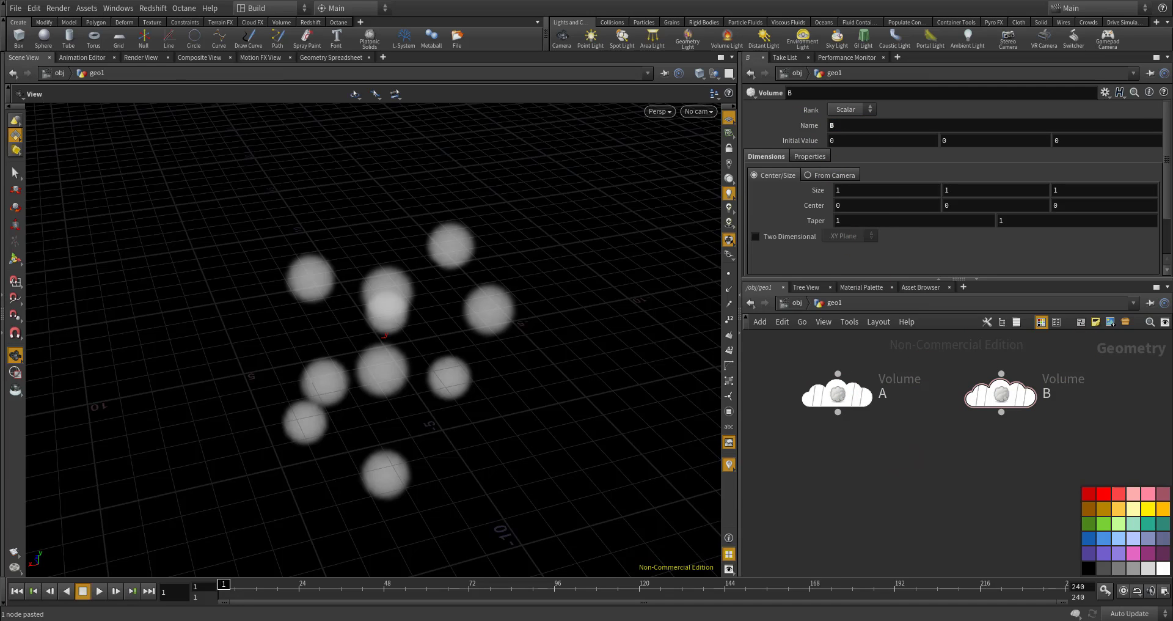
Search the Tab node menu for 'volume w' to locate Volume Wrangle
key(Tab)
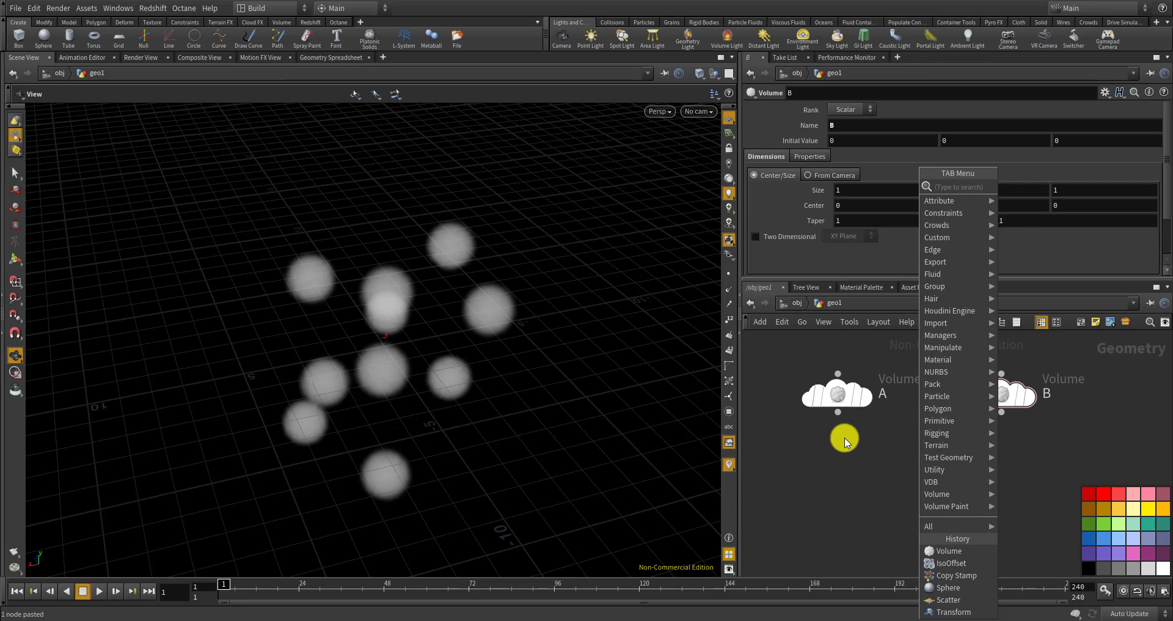
click(845, 439)
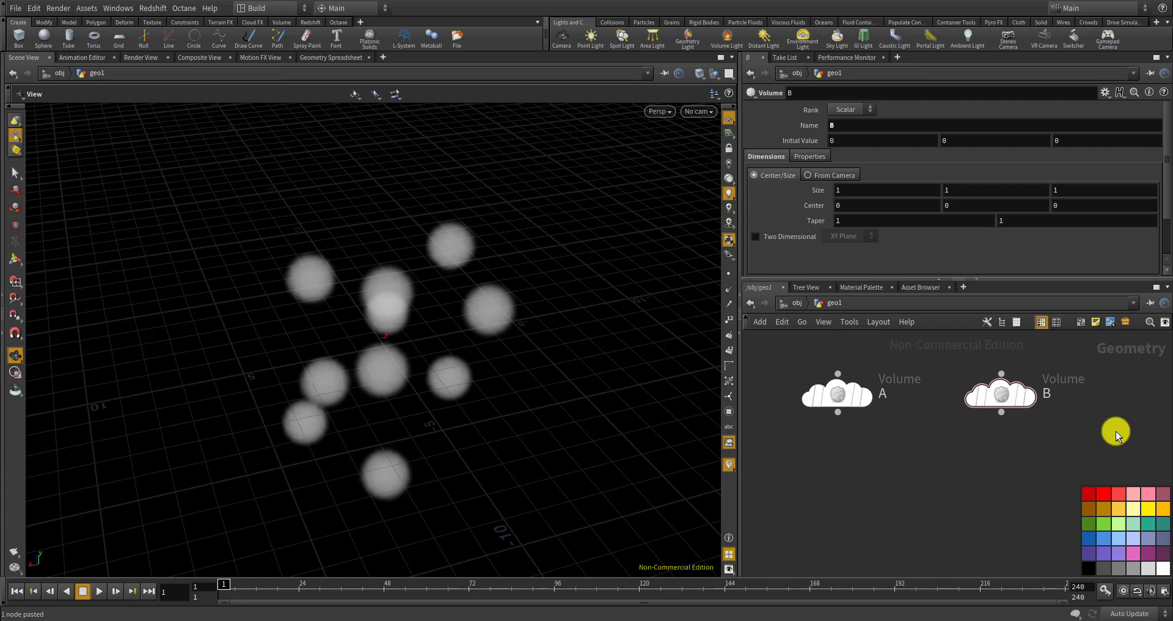
scroll(885, 452, down, 3)
click(867, 489)
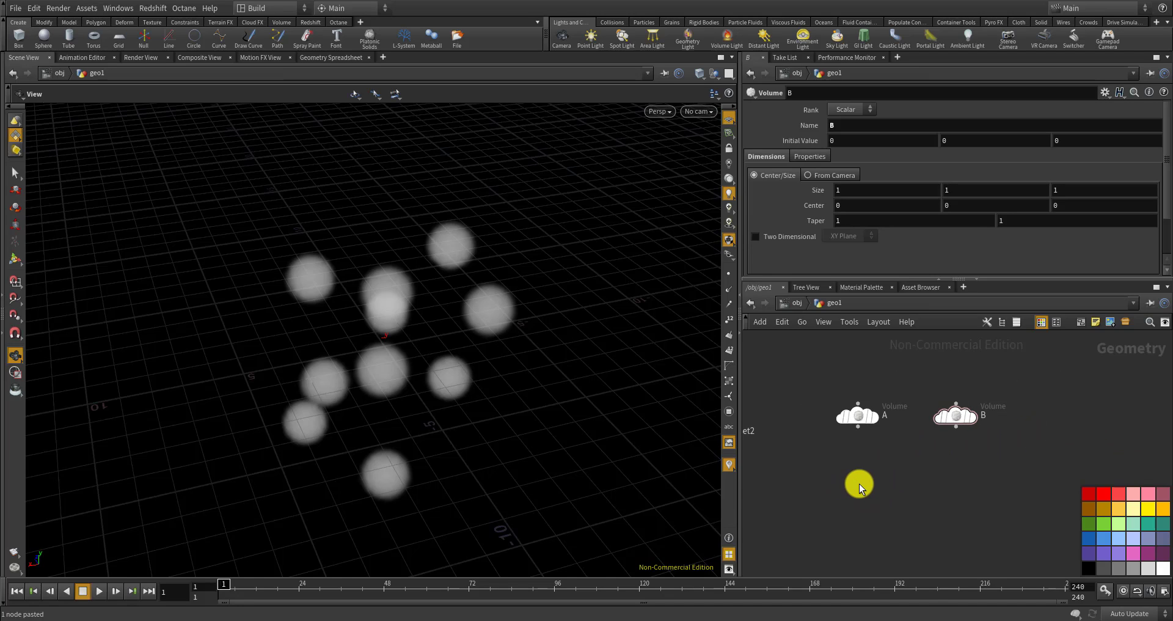
key(Tab)
text(volume w)
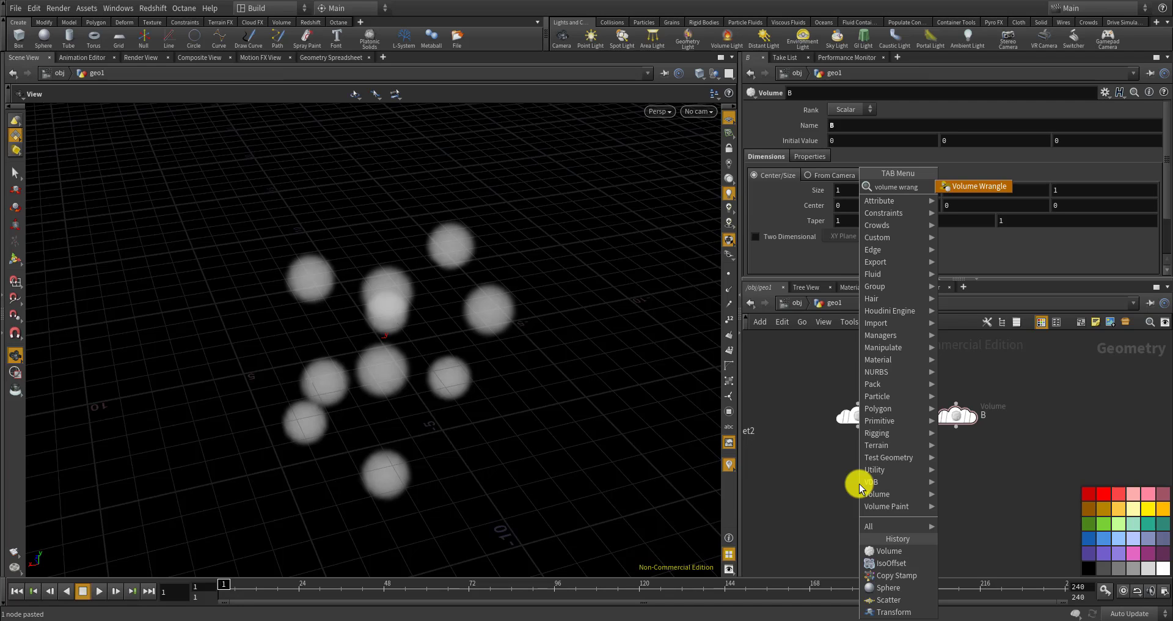
Place volumewrangle1 below volumes A and B and preview each volume in the viewport
click(962, 188)
click(853, 476)
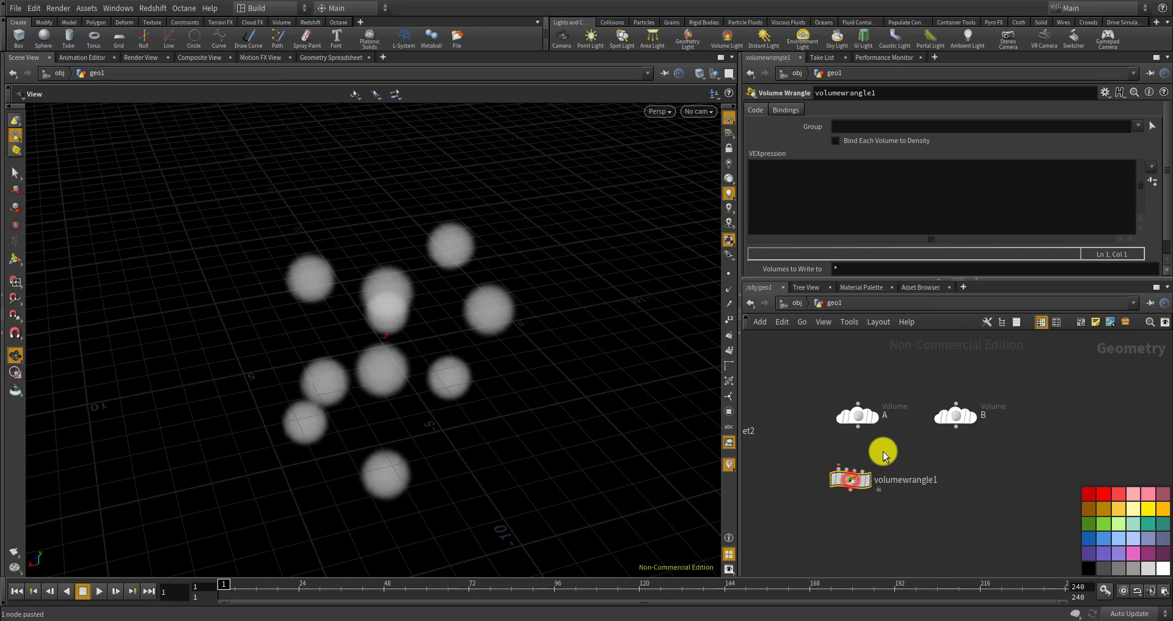
scroll(868, 435, up, 5)
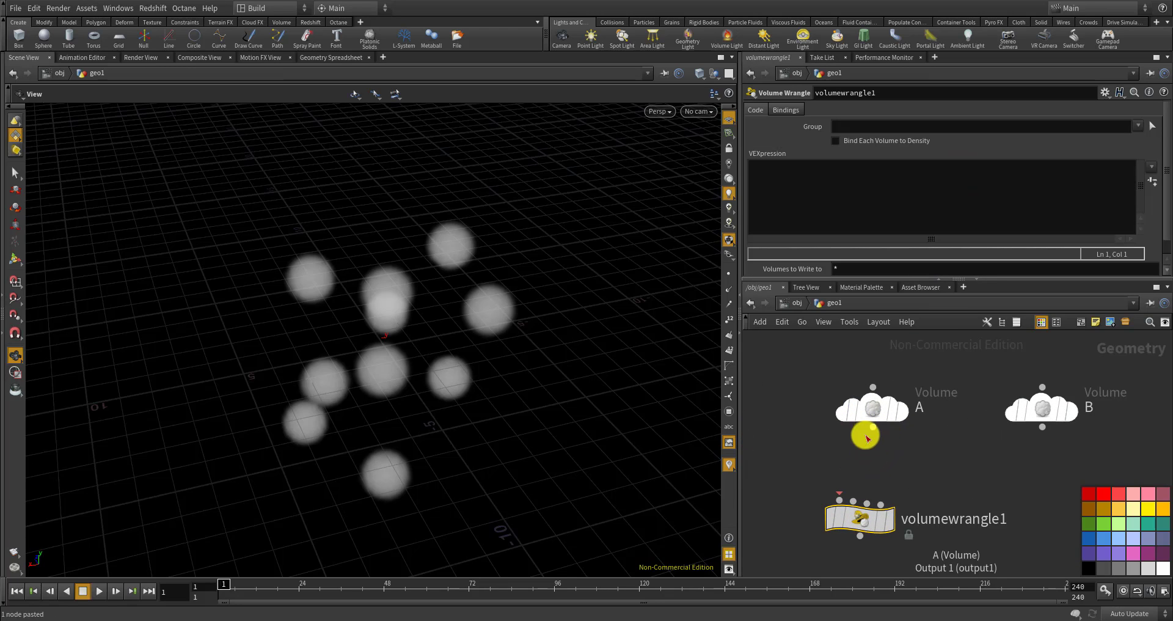
drag(870, 416, 859, 413)
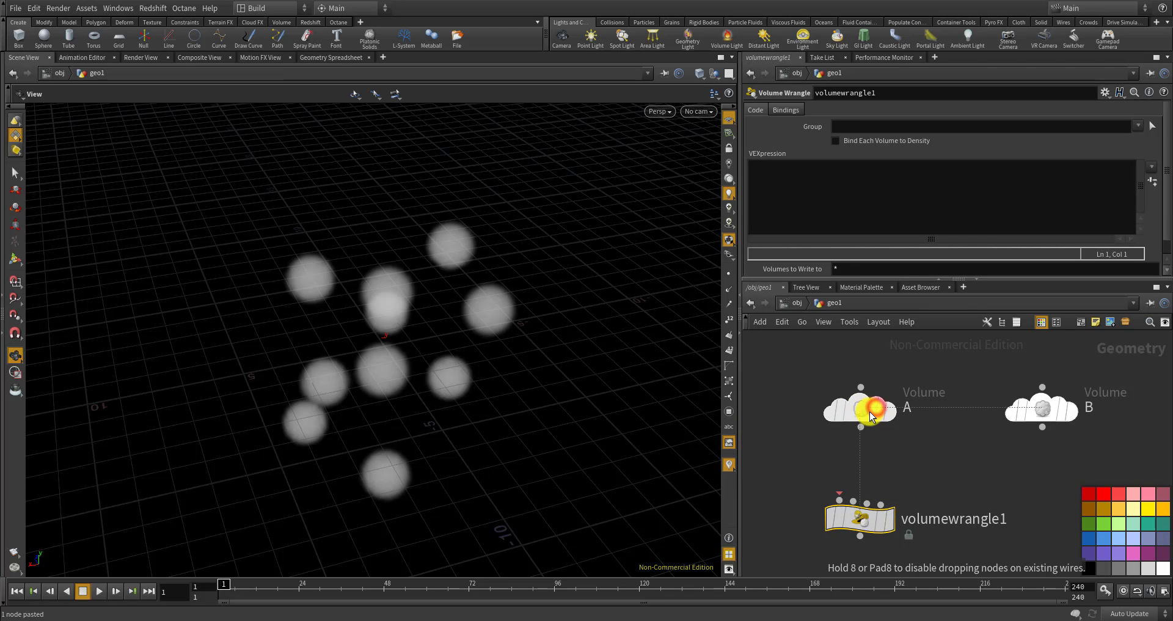
scroll(1048, 413, down, 3)
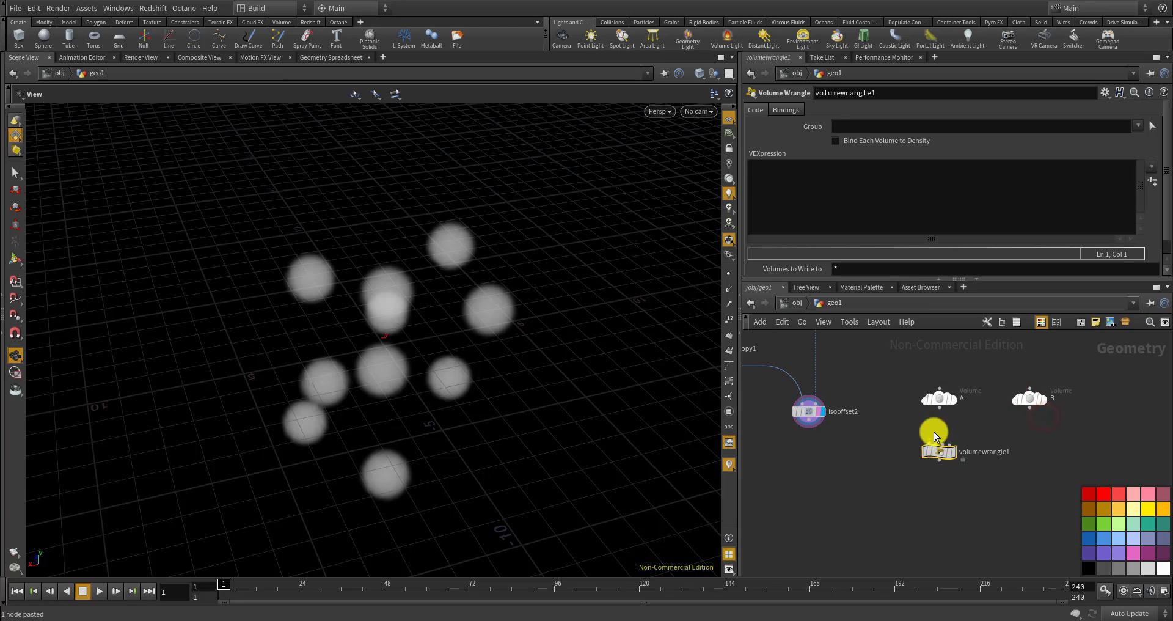
drag(946, 448, 951, 448)
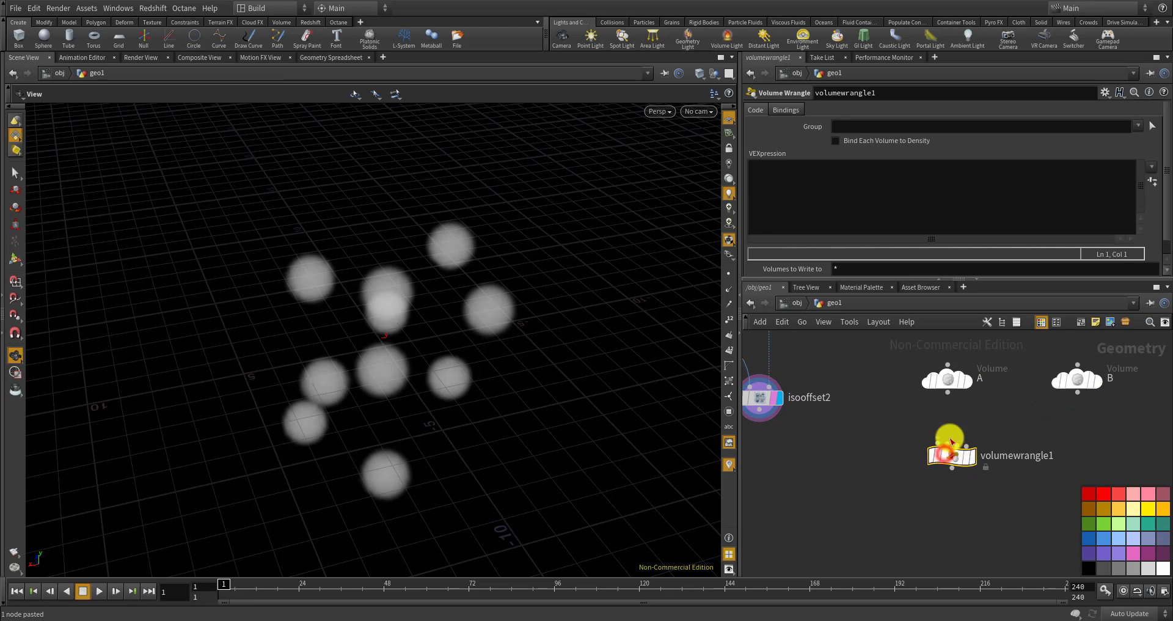
click(969, 385)
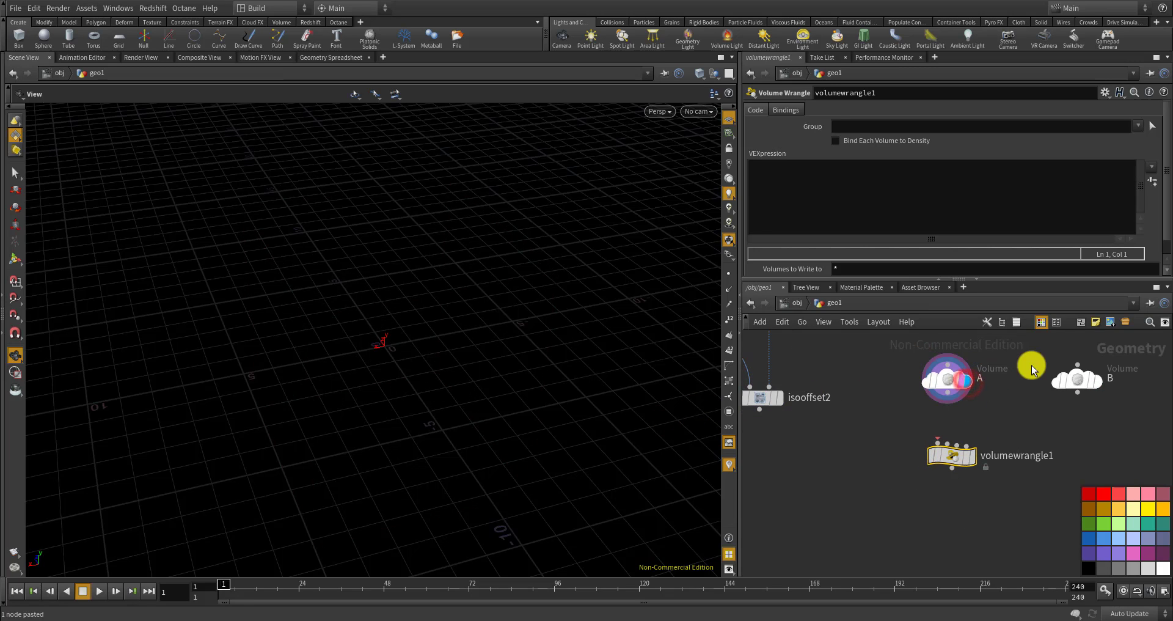
click(1092, 380)
click(948, 378)
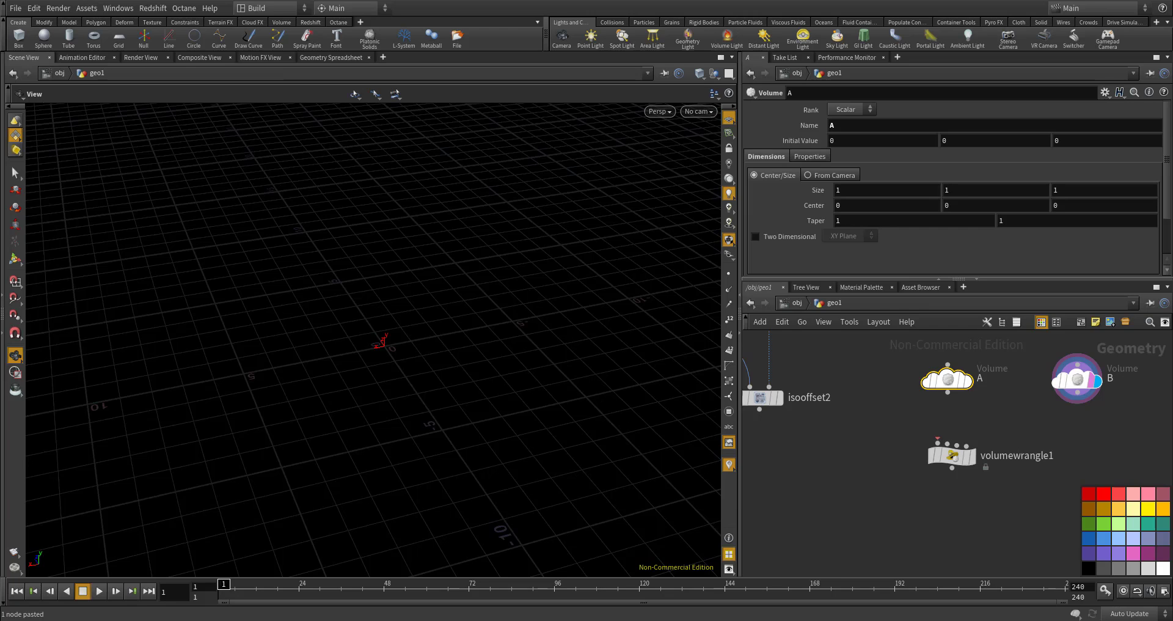
Wire isooffset2's sphere fog into volumewrangle1's second input and display the fog
scroll(978, 441, up, 4)
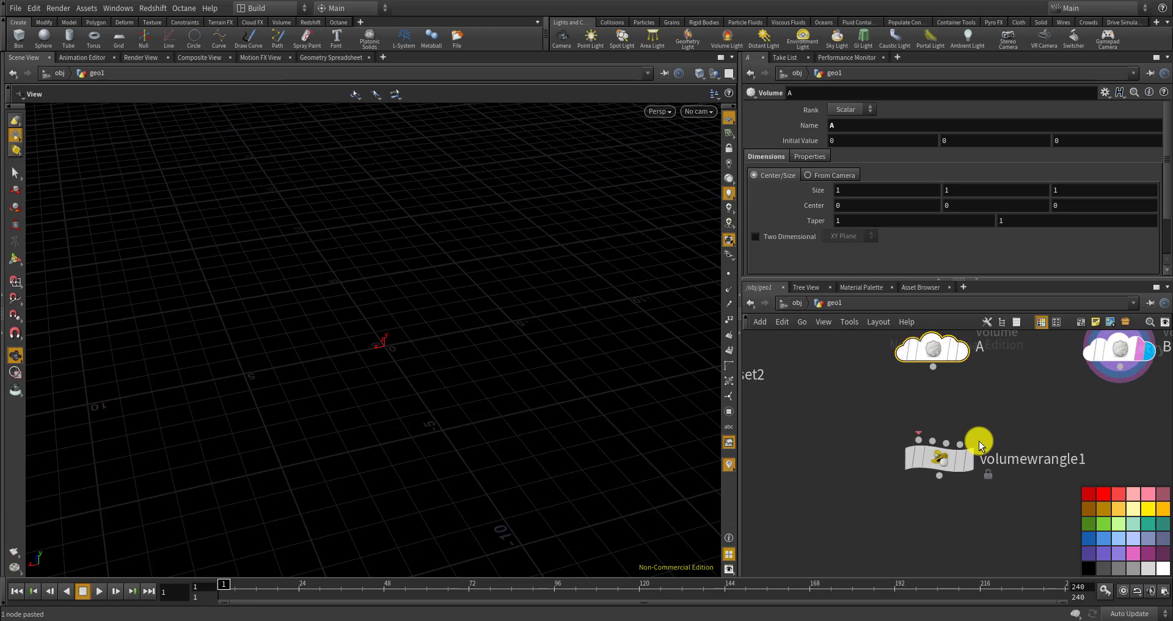
mouse_move(960, 456)
scroll(958, 463, down, 5)
scroll(1039, 397, up, 2)
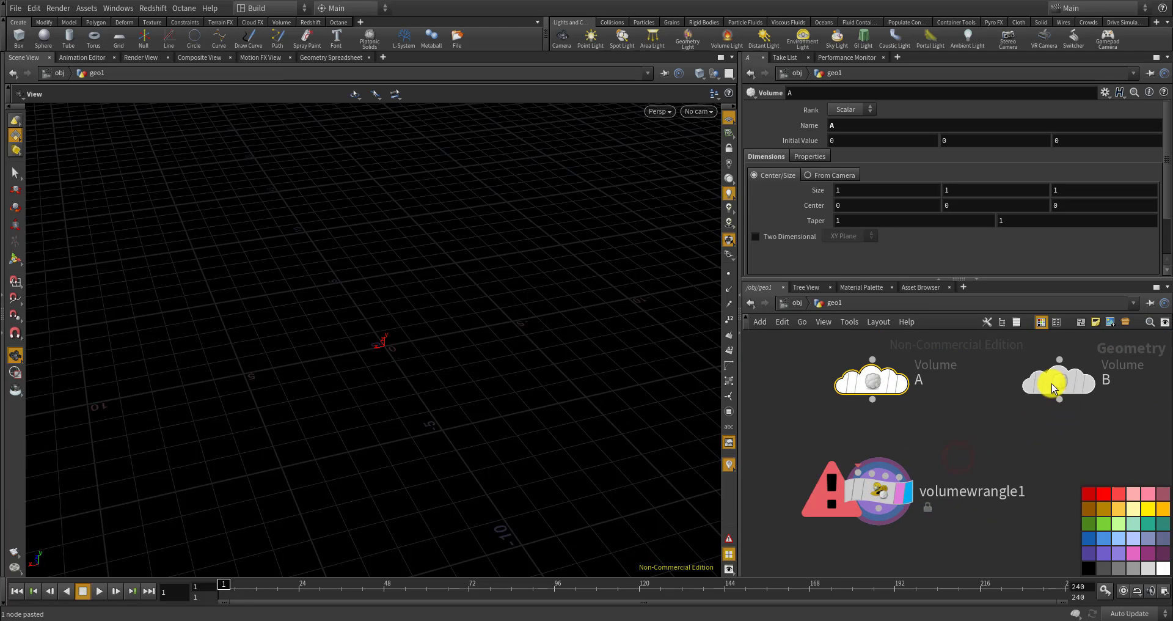
scroll(958, 394, down, 3)
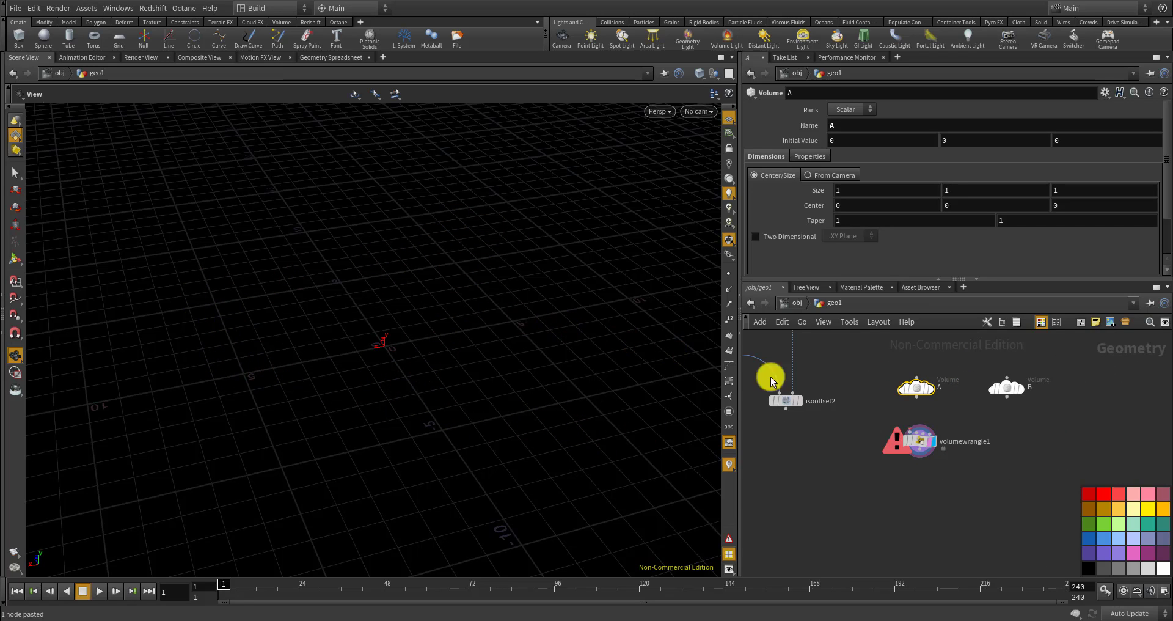
scroll(913, 391, up, 4)
mouse_move(930, 381)
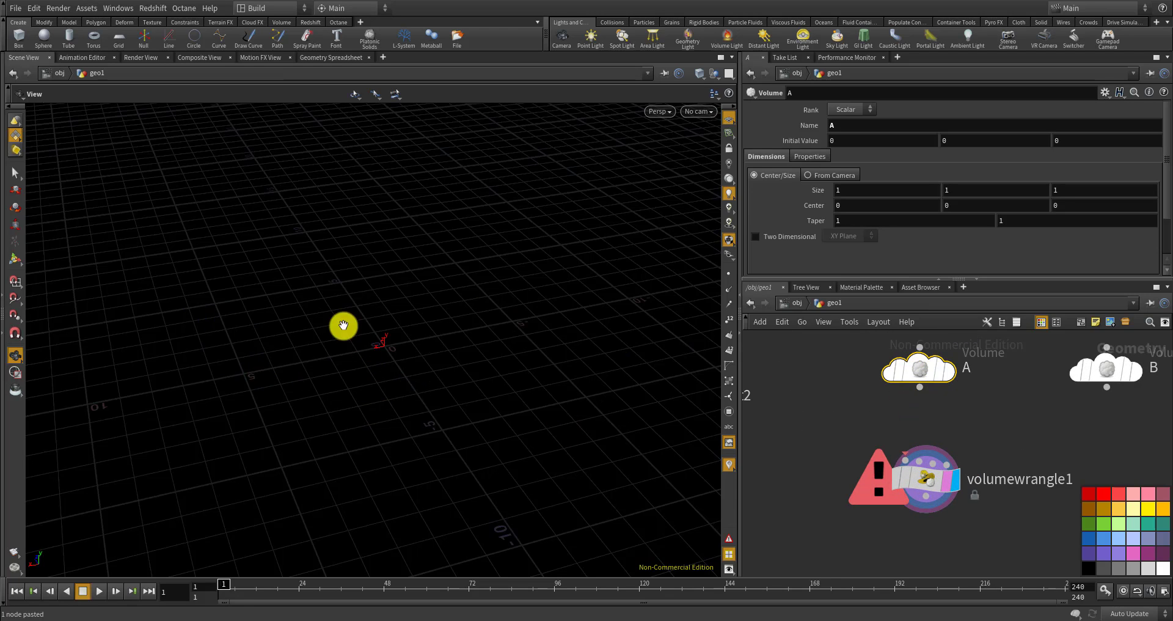
scroll(963, 397, down, 3)
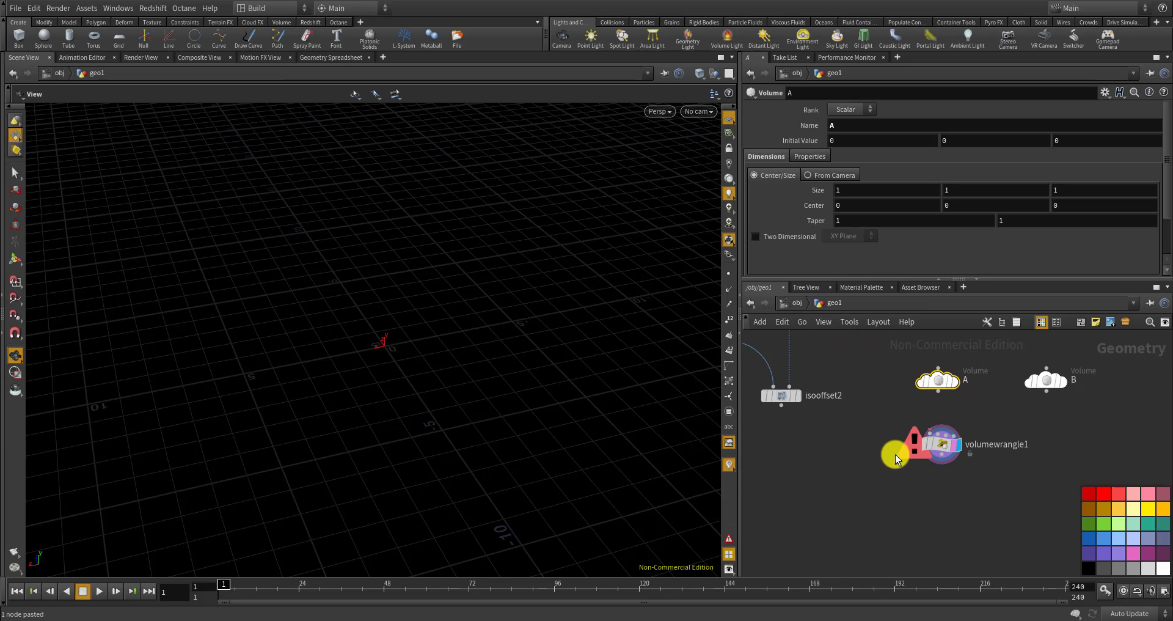
scroll(941, 449, up, 3)
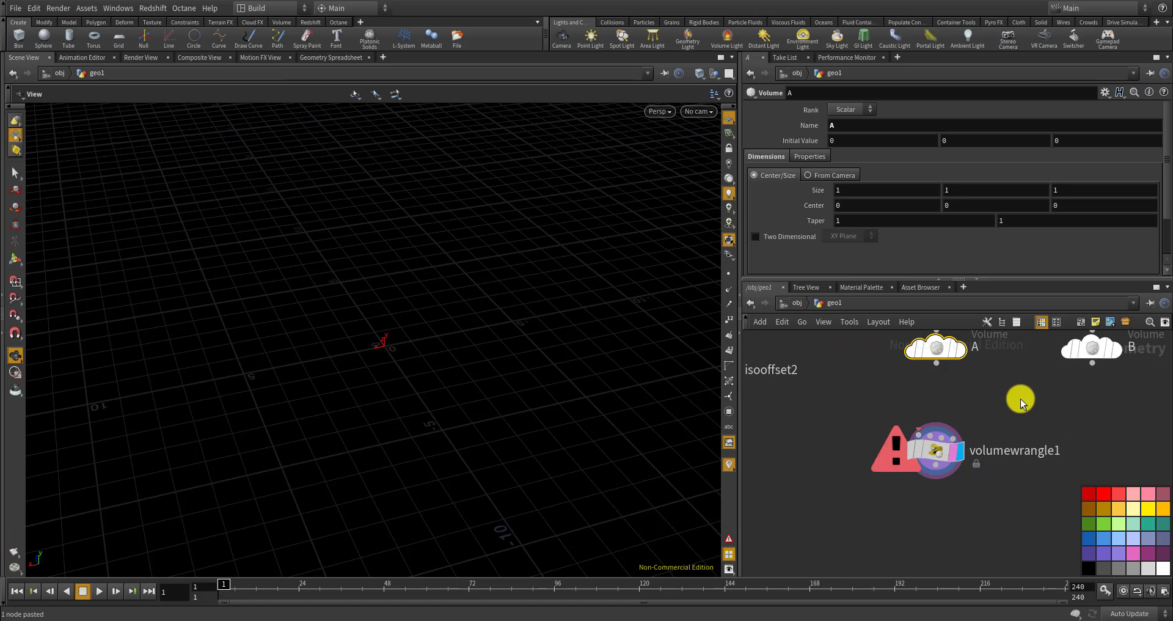
scroll(1020, 398, down, 3)
scroll(873, 370, up, 3)
click(872, 365)
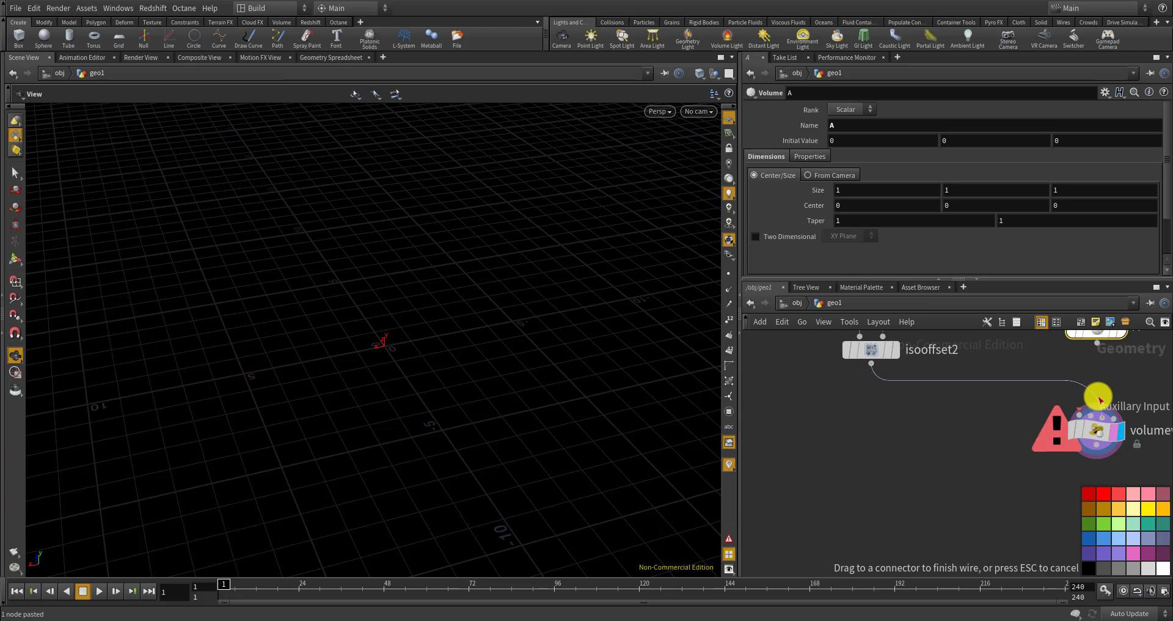
click(1082, 404)
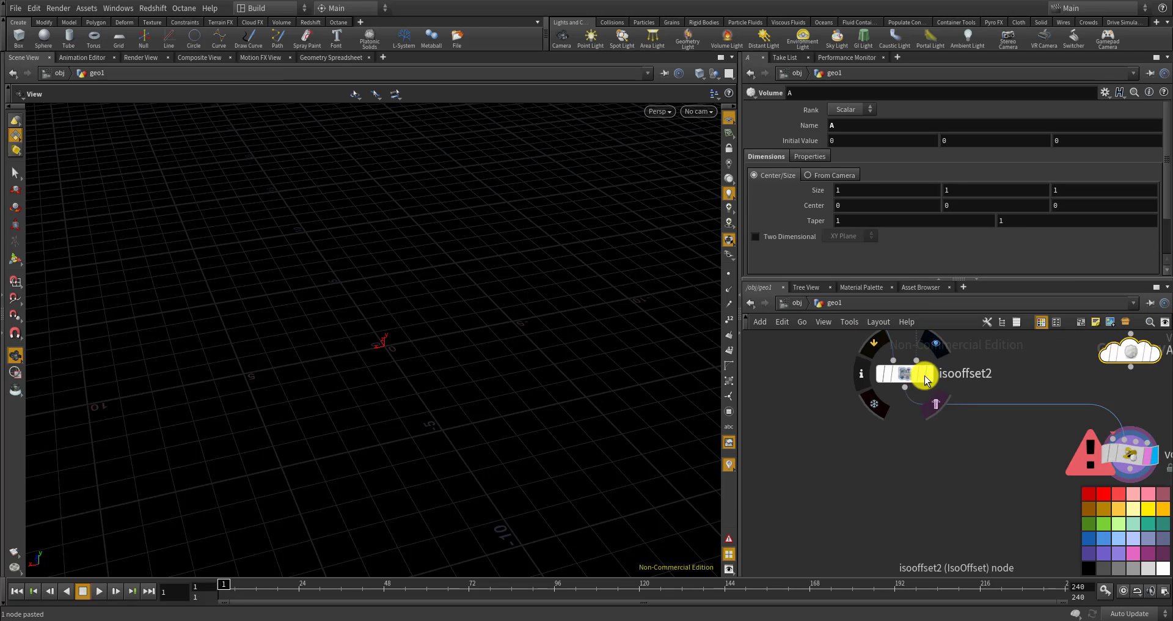
click(923, 374)
Wire Volume A into volumewrangle1's first input and make the wrangle the displayed, selected node
scroll(963, 396, down, 3)
scroll(1039, 446, up, 3)
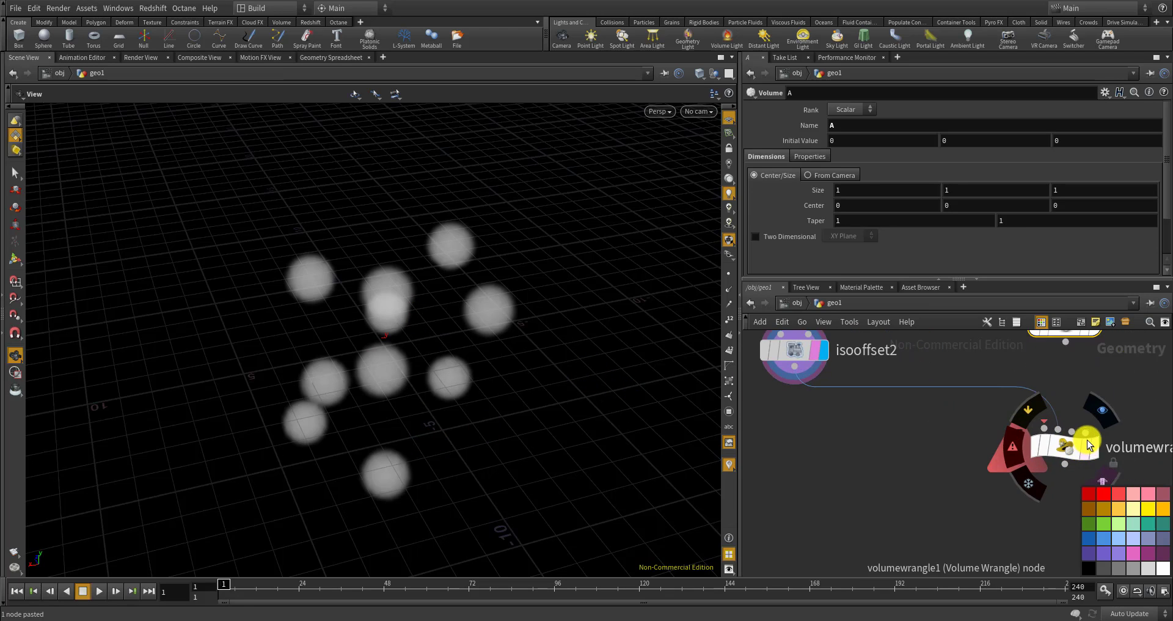
middle_drag(933, 494, 879, 497)
middle_drag(961, 338, 962, 393)
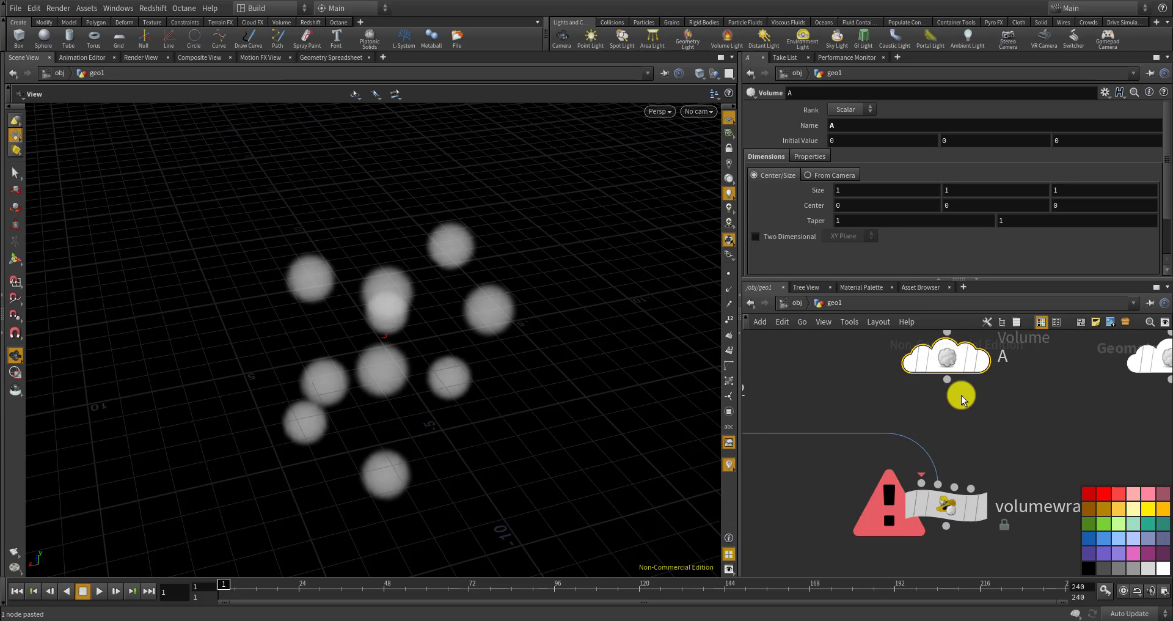
click(947, 379)
click(923, 481)
scroll(966, 438, down, 2)
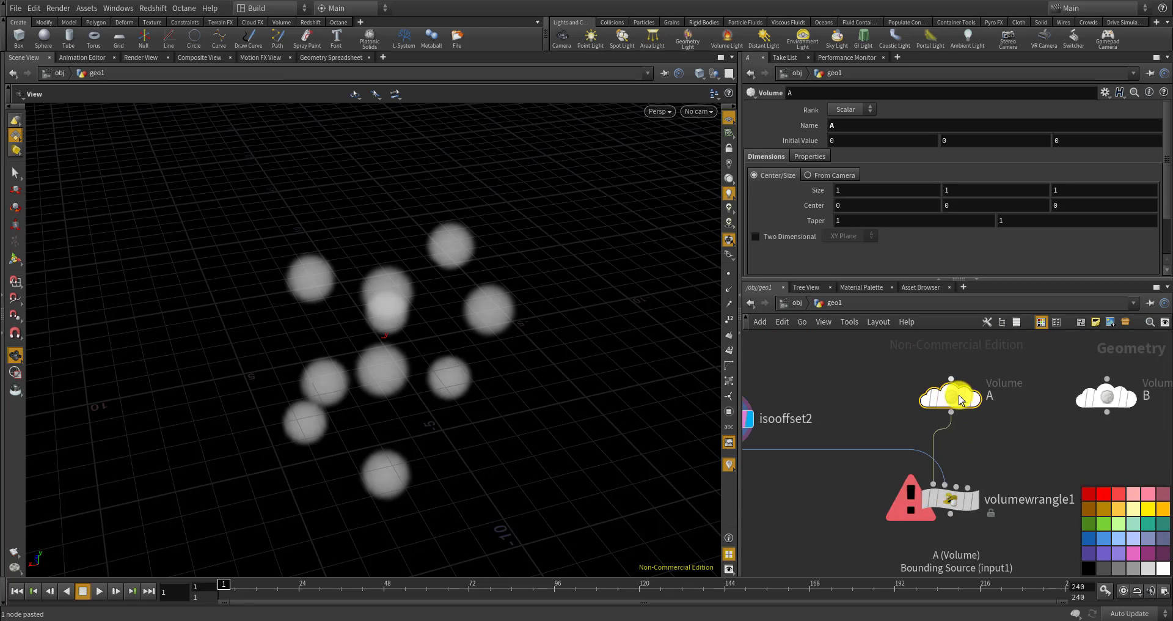
scroll(943, 393, up, 3)
drag(944, 386, 946, 381)
scroll(944, 393, down, 2)
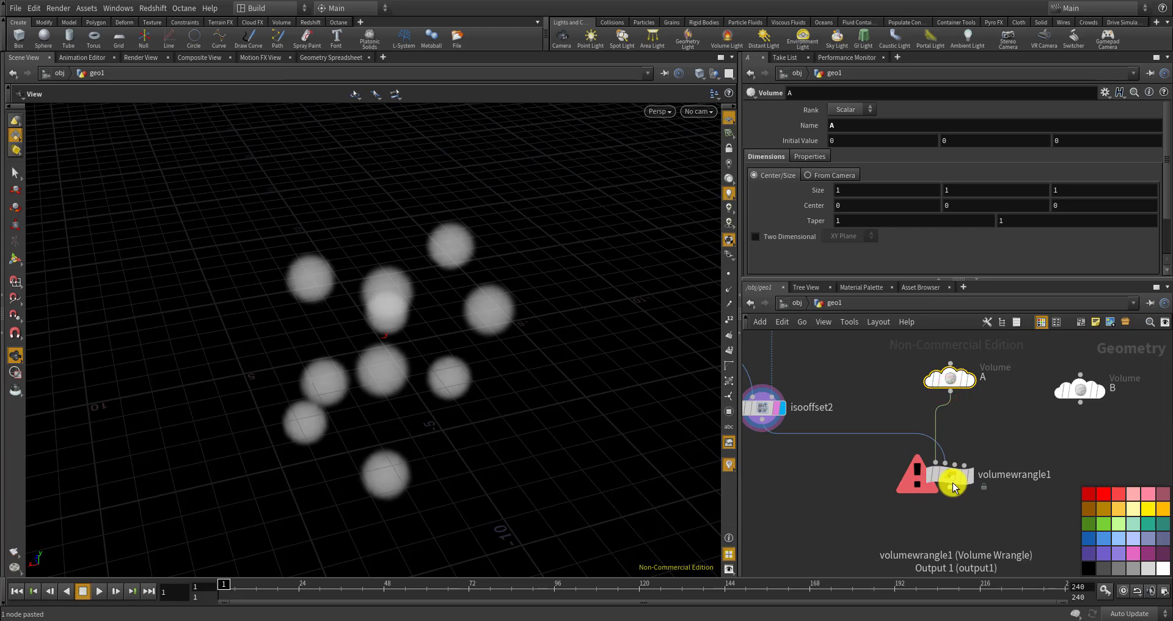
scroll(949, 477, up, 3)
click(978, 474)
click(950, 475)
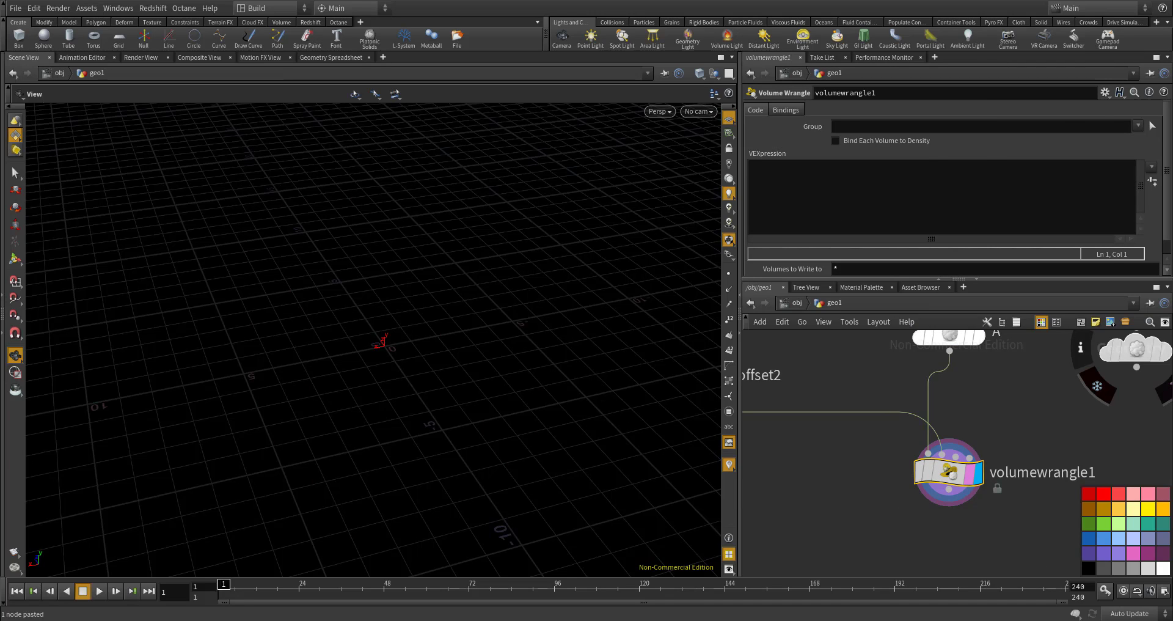
click(956, 165)
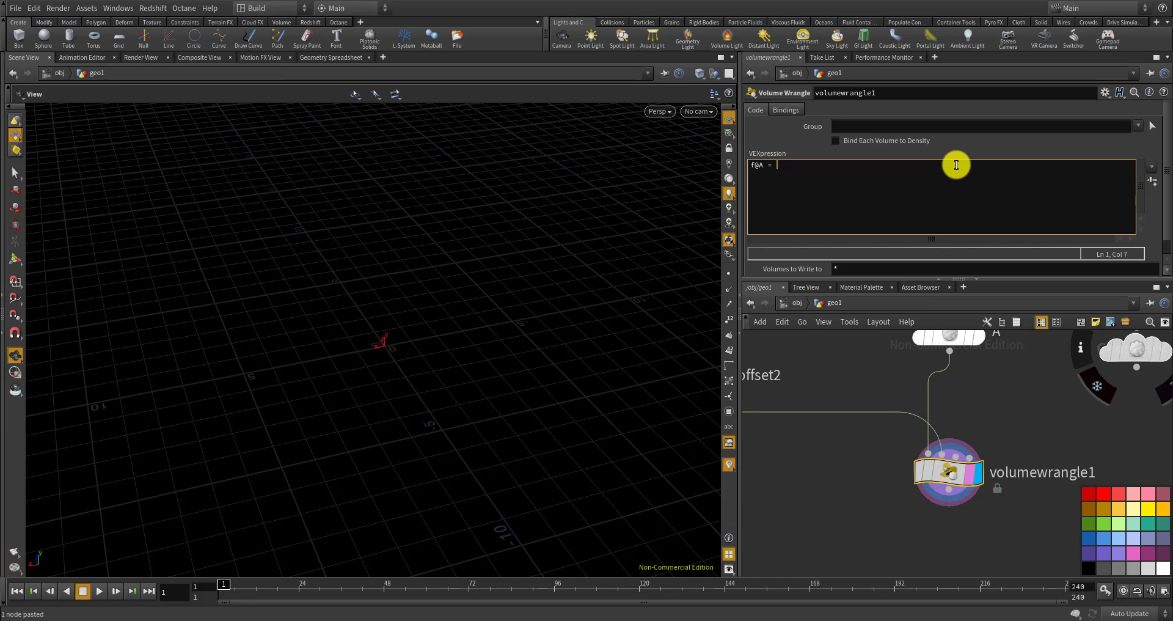
text(f@A = 1.0 - volumeindex(1, 0, 0);)
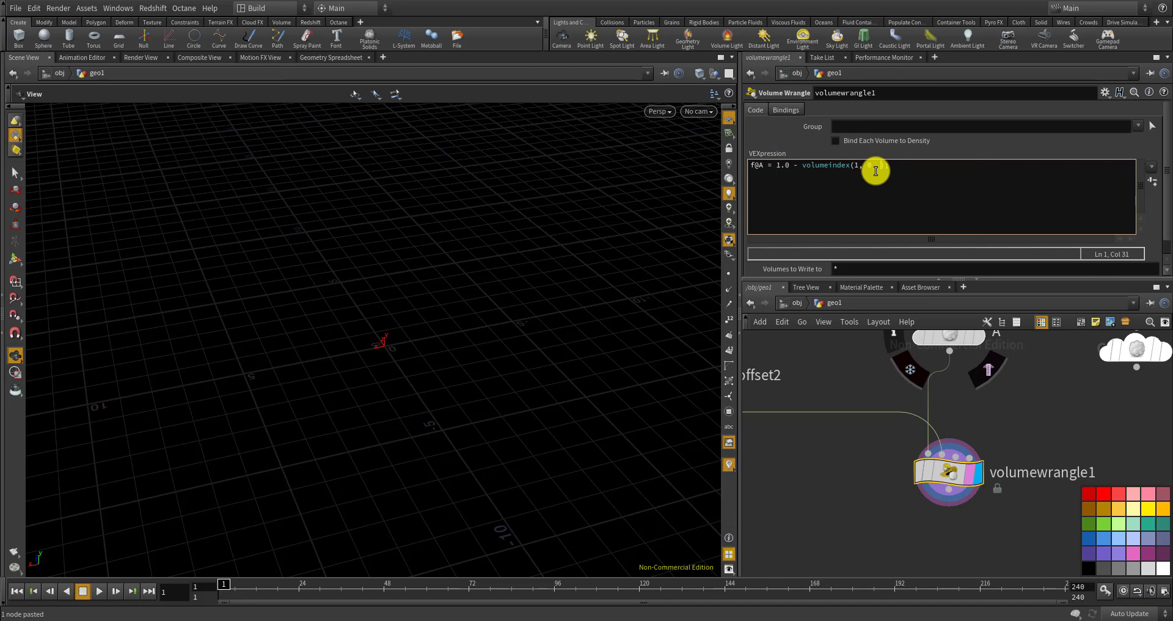
key(BackSpace)
key(BackSpace)
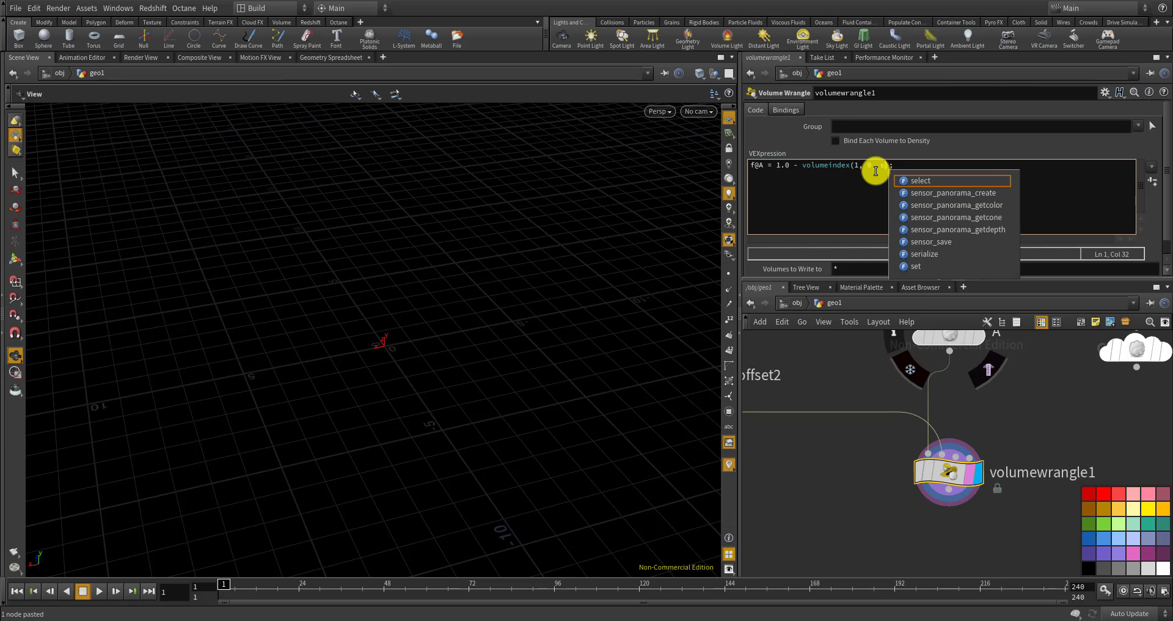
text(t(i)
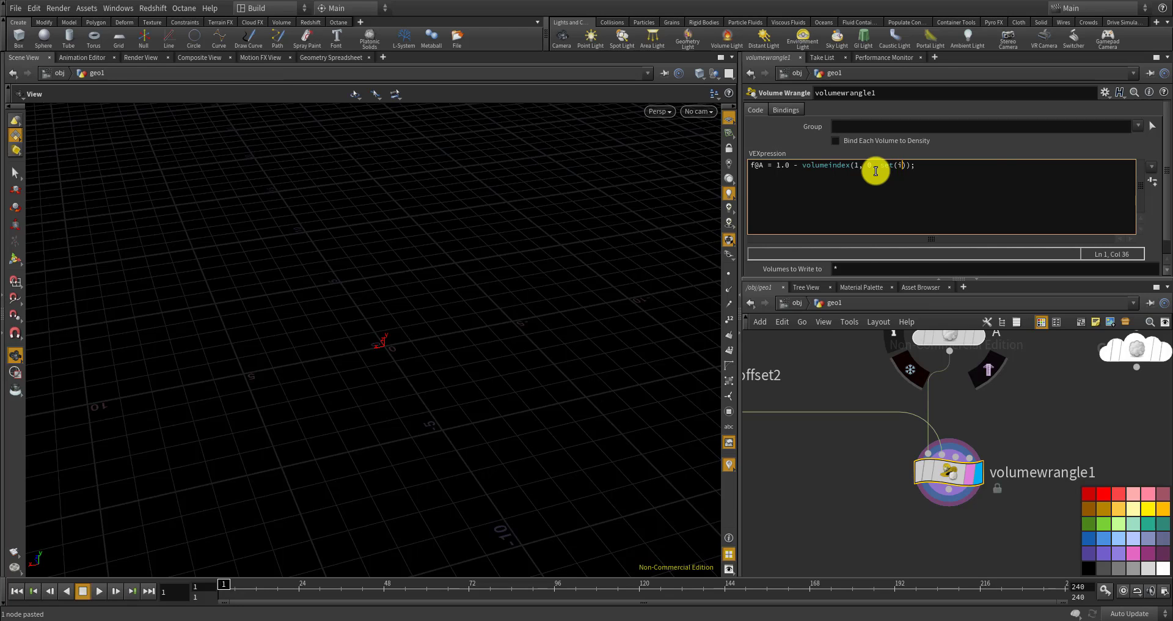
text(x, @iy)
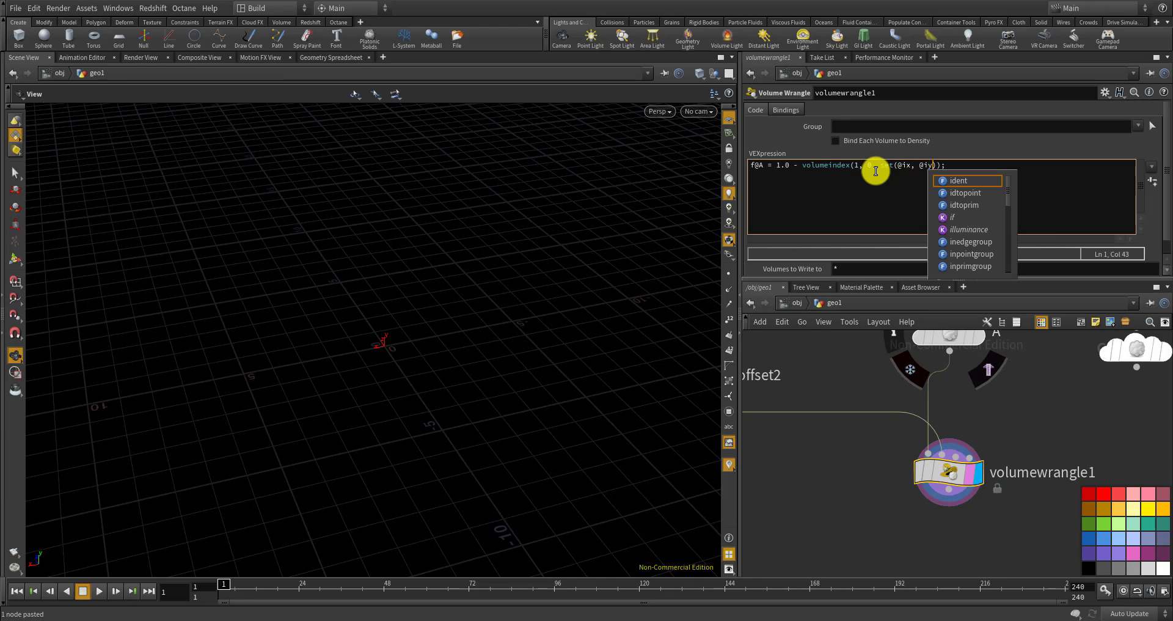
text(, @iz)
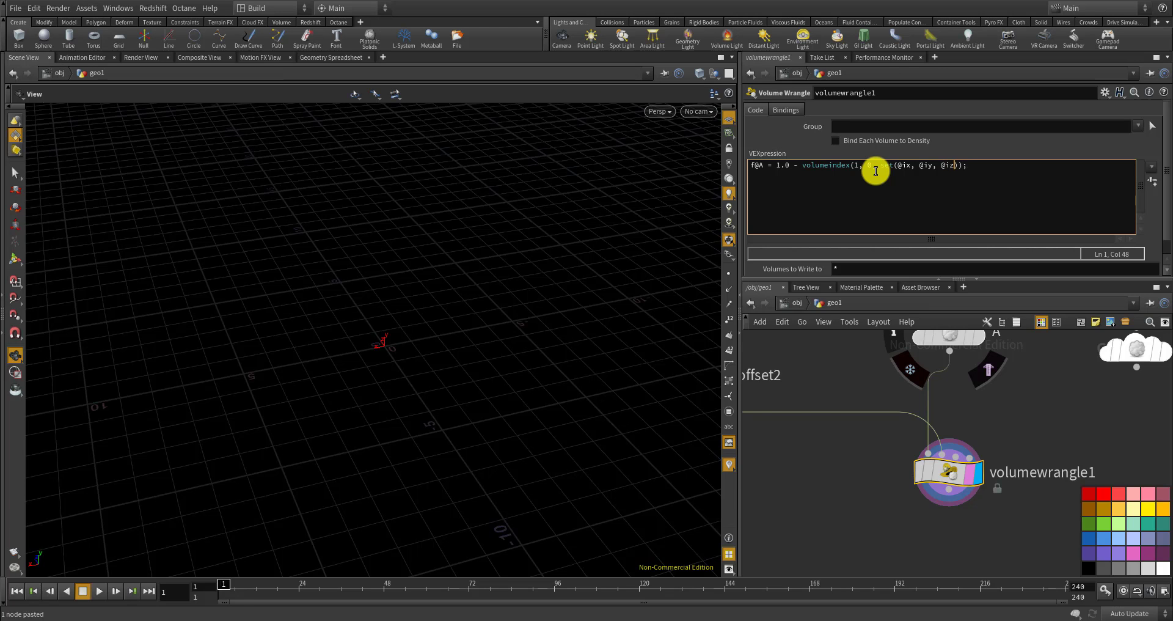
click(846, 451)
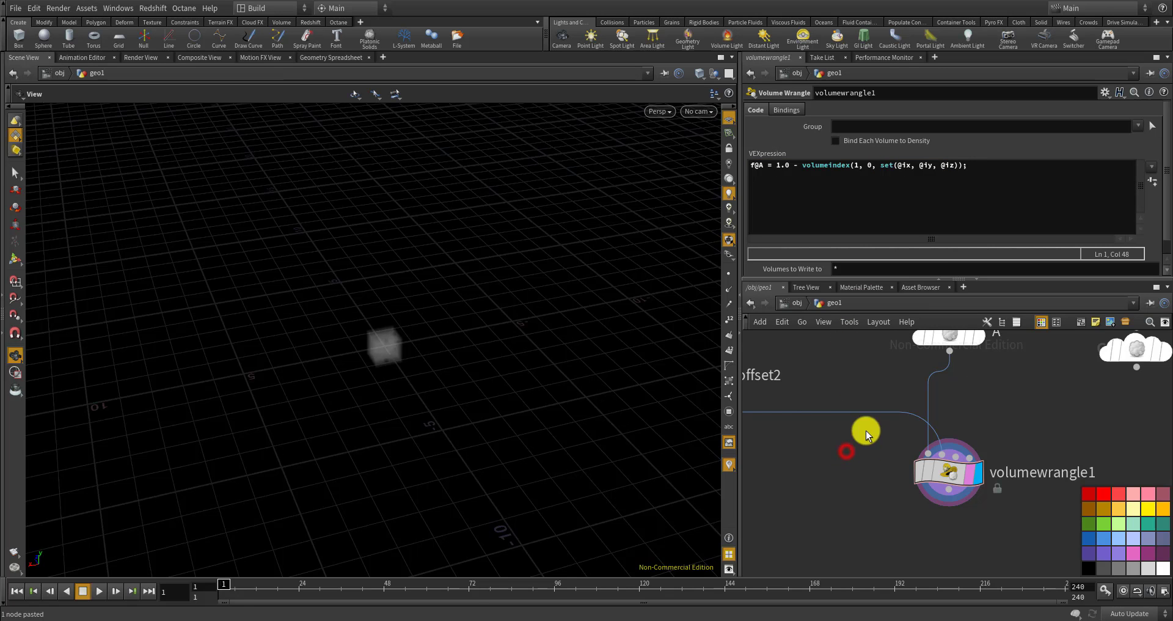
Zoom in and tumble the viewport to inspect the fog cube's spherical holes
scroll(405, 335, up, 3)
scroll(405, 335, up, 5)
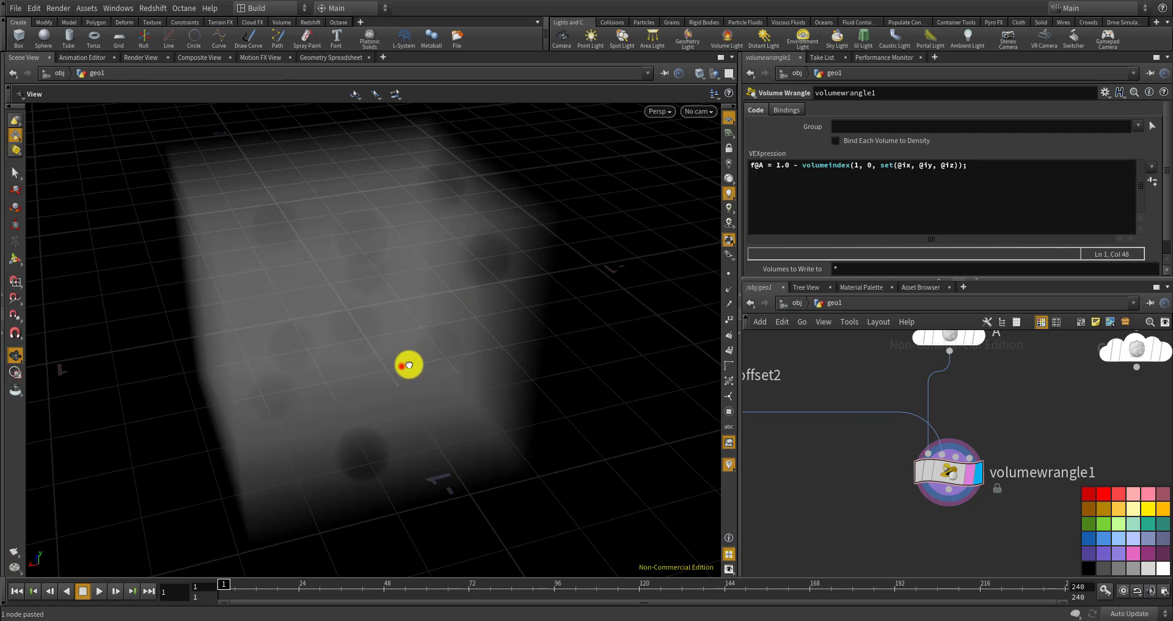
right_drag(402, 365, 519, 241)
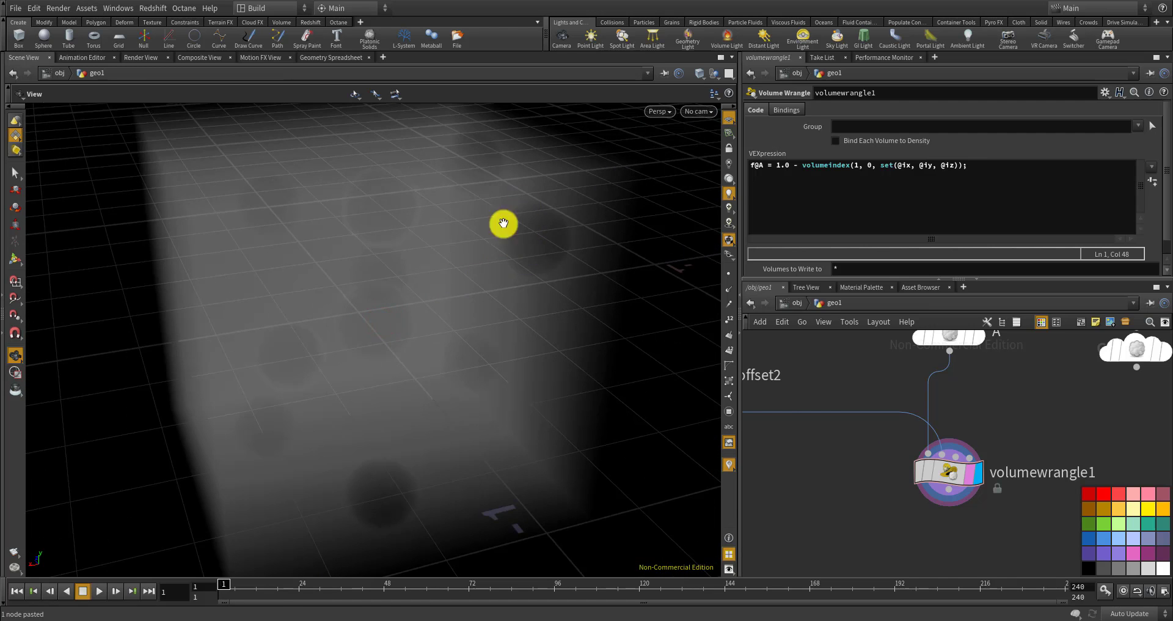
right_drag(403, 236, 341, 234)
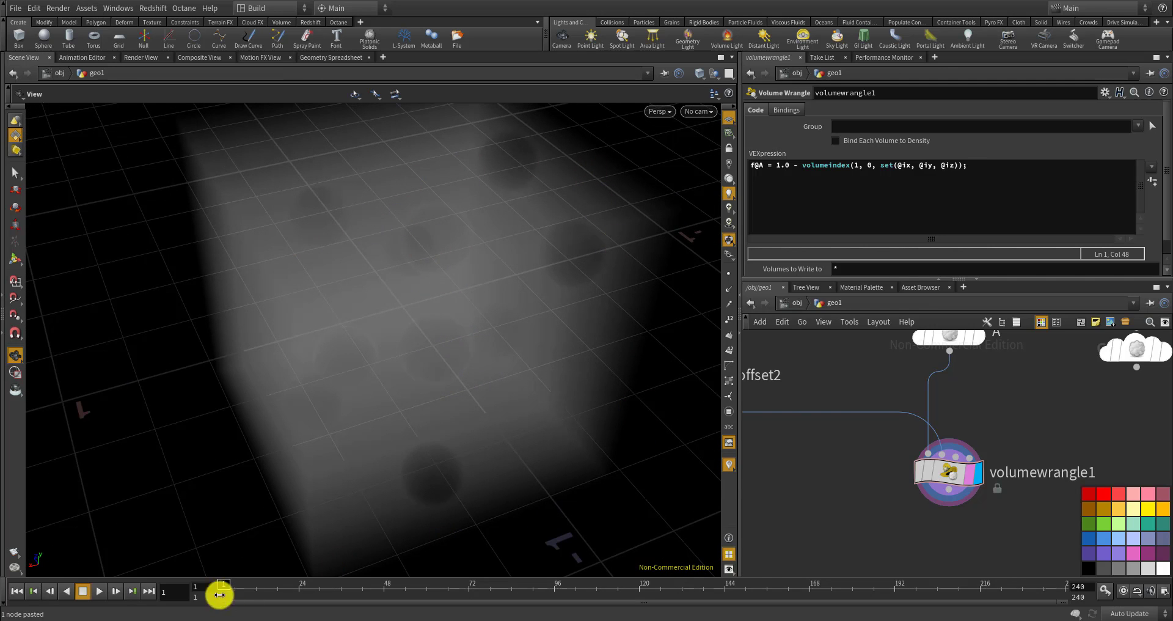
Show Volume A's parameters and scroll down to its Uniform Sampling settings
click(948, 472)
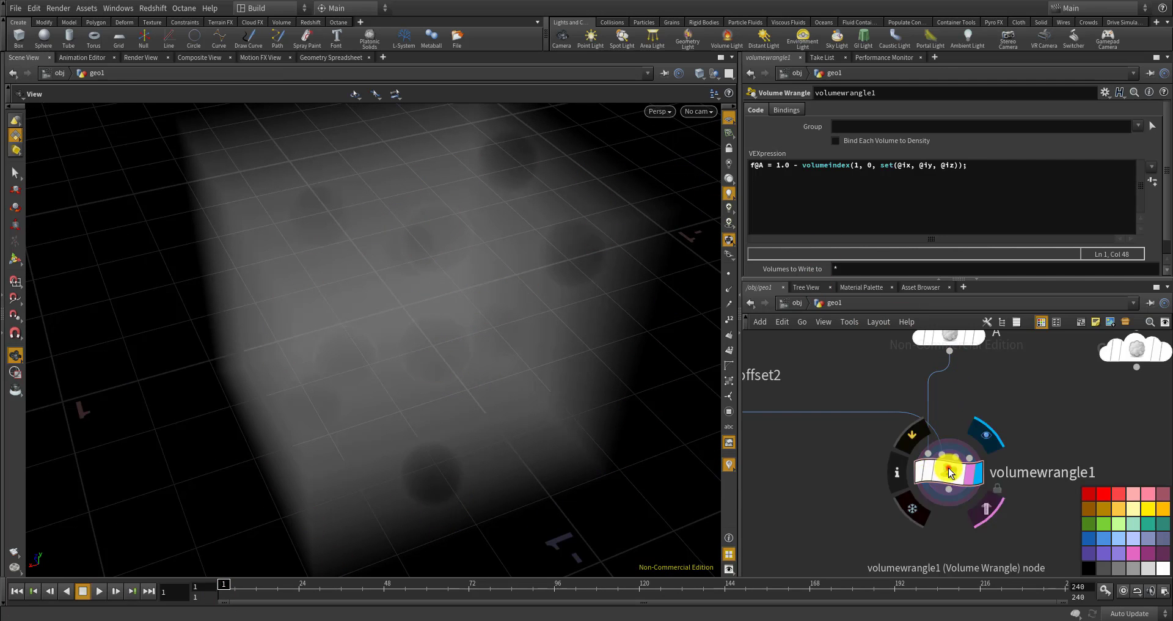
scroll(942, 377, down, 1)
scroll(942, 377, down, 1)
click(946, 341)
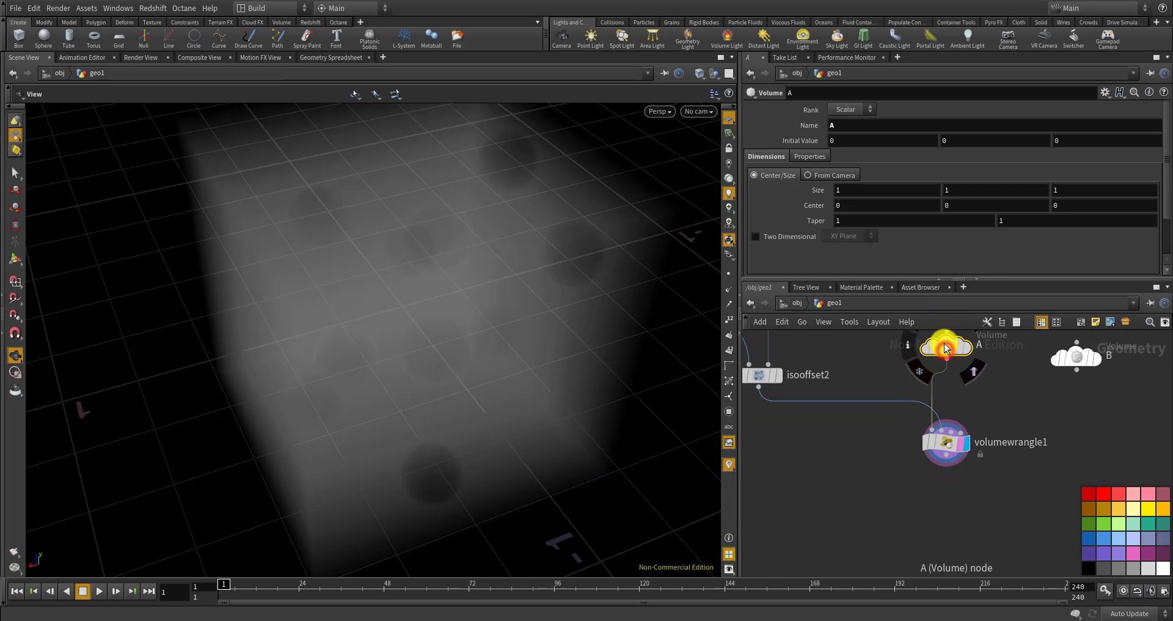
scroll(908, 241, down, 3)
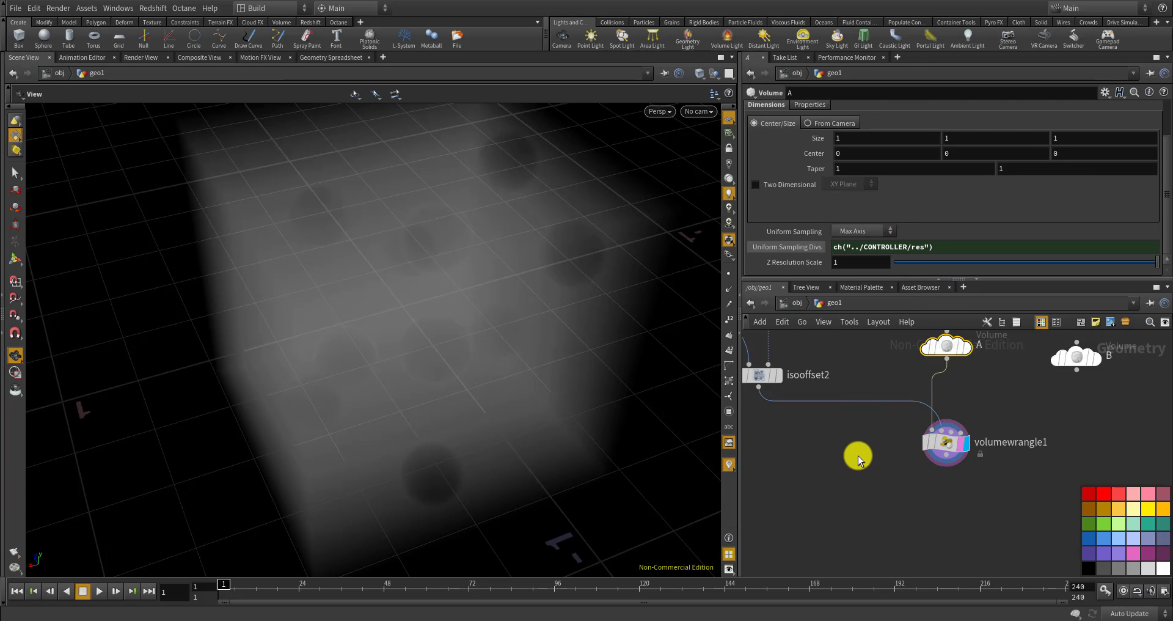
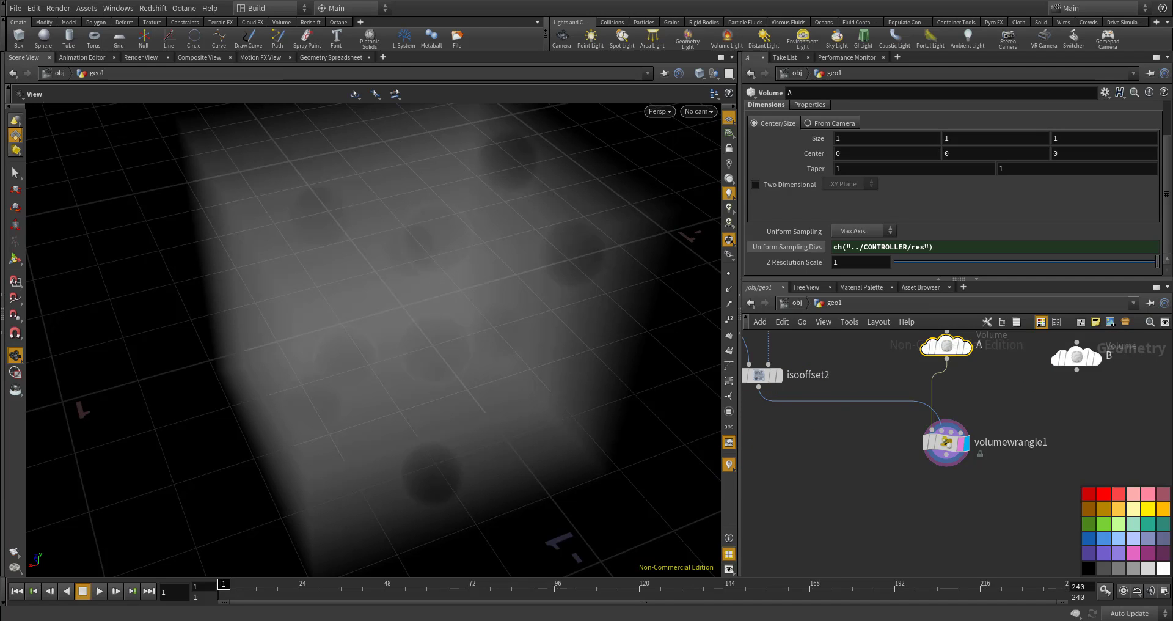
Alt-drag a copy of volumewrangle1 to the right to create volumewrangle2 below Volume B
scroll(1050, 401, down, 3)
scroll(977, 375, up, 4)
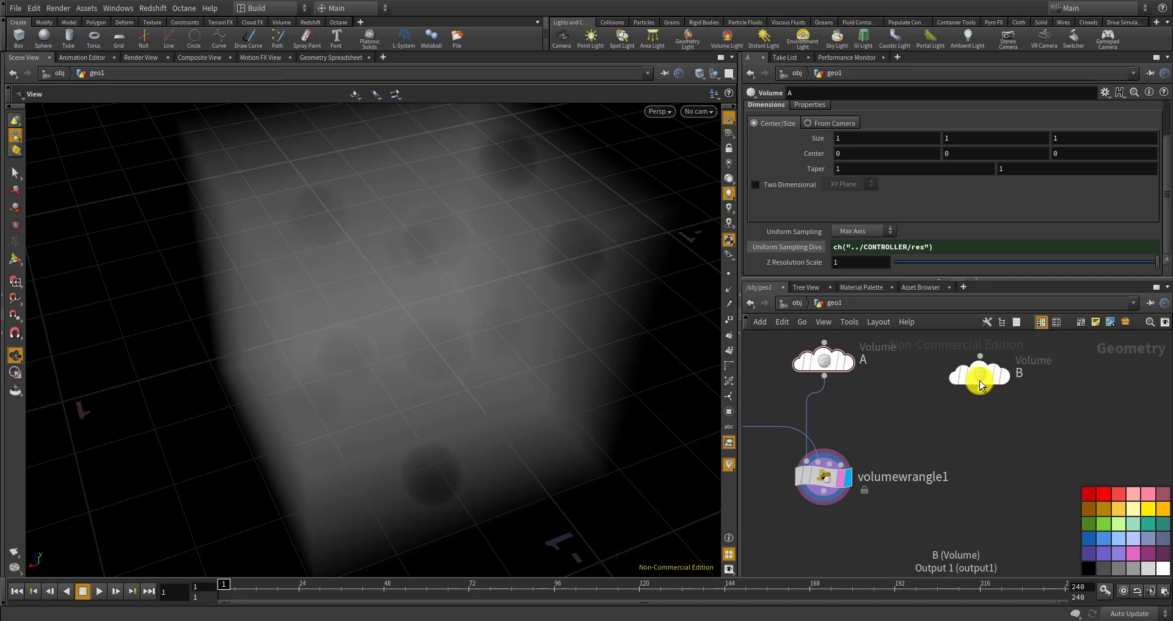
click(979, 375)
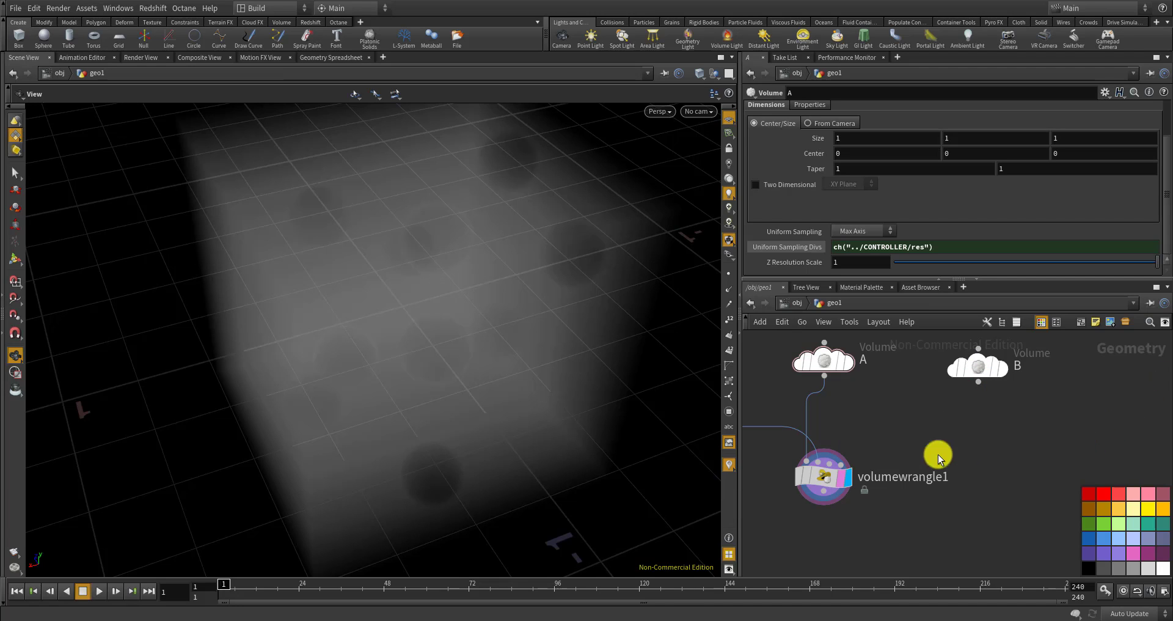
click(904, 427)
click(828, 478)
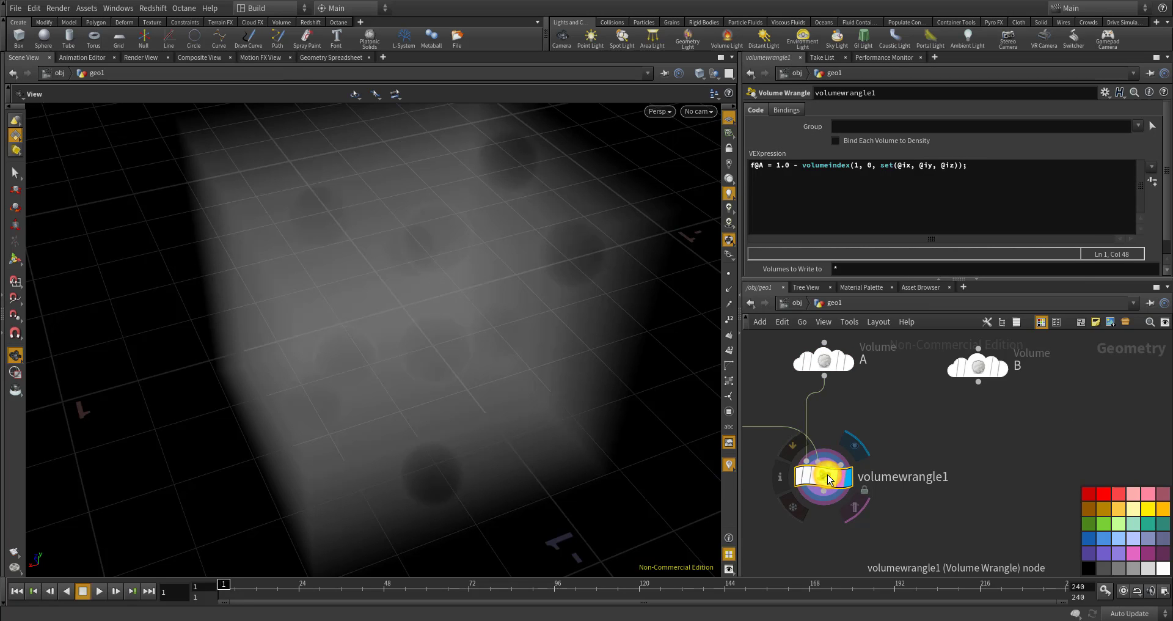
mouse_move(828, 478)
alt+mouse_down()
mouse_move(1003, 477)
mouse_move(975, 486)
alt+mouse_up()
click(979, 381)
click(970, 466)
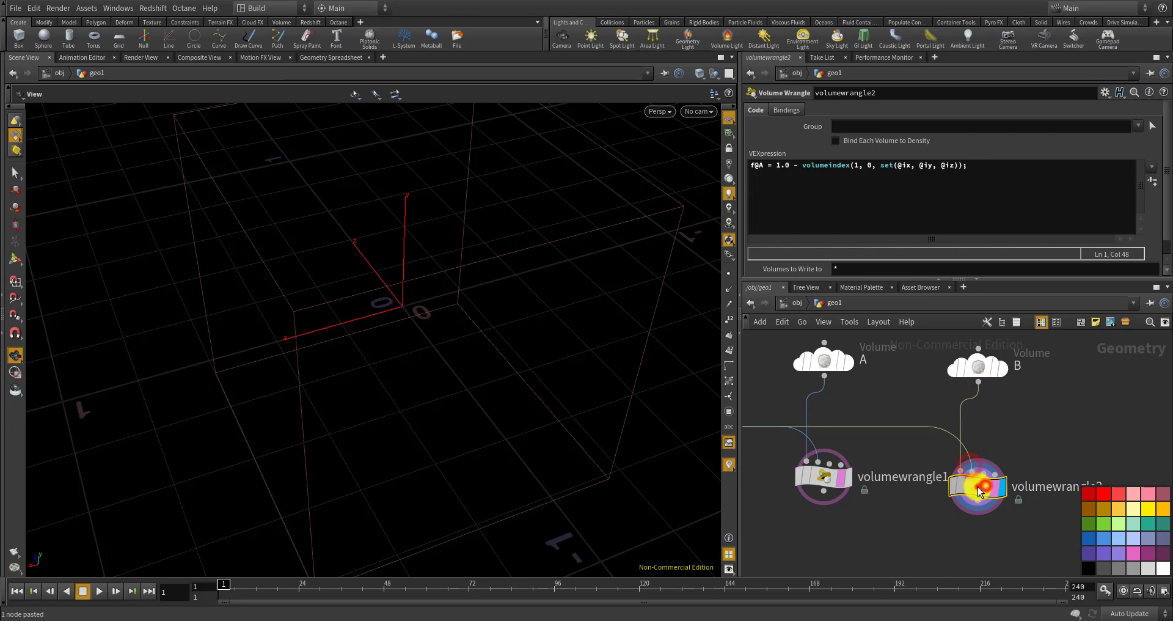
click(760, 167)
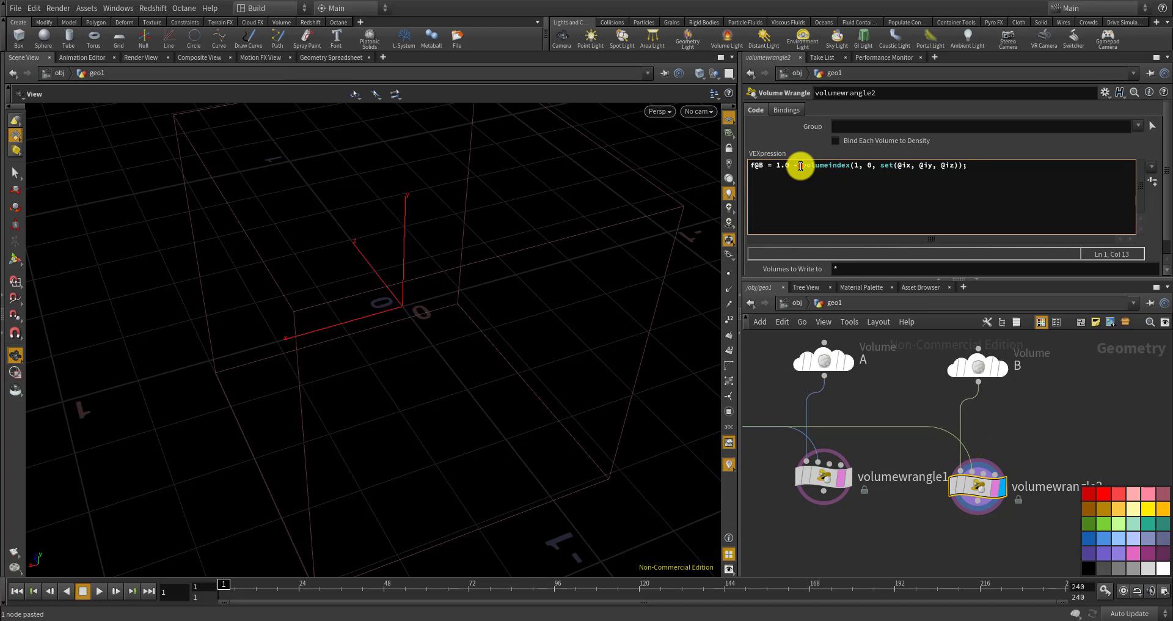
drag(794, 166, 779, 169)
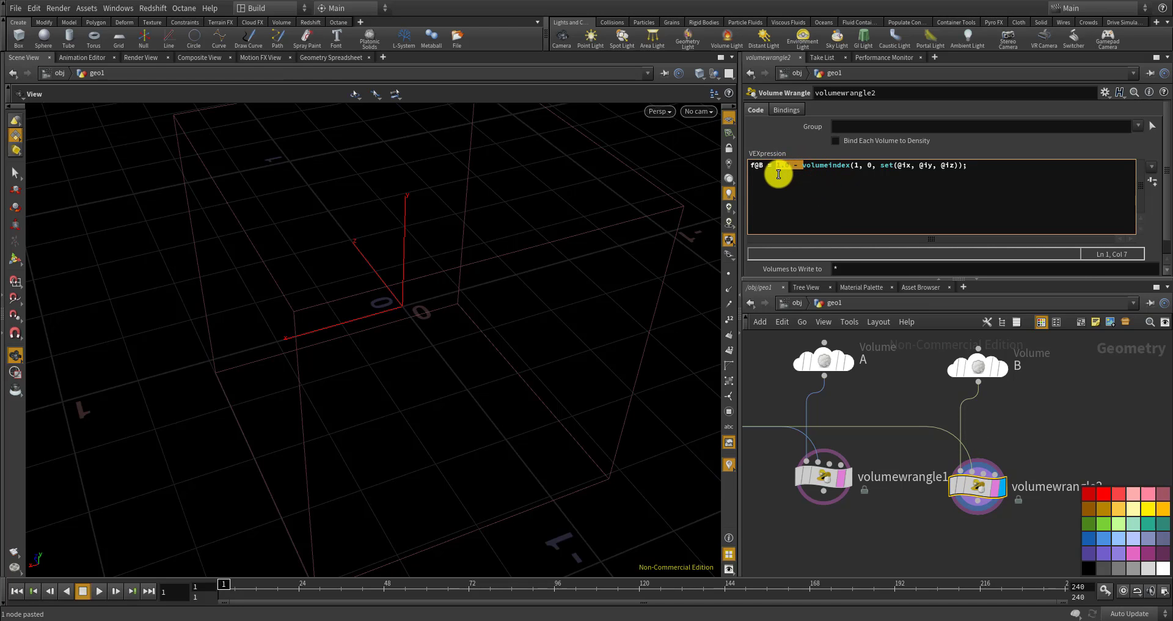
key(BackSpace)
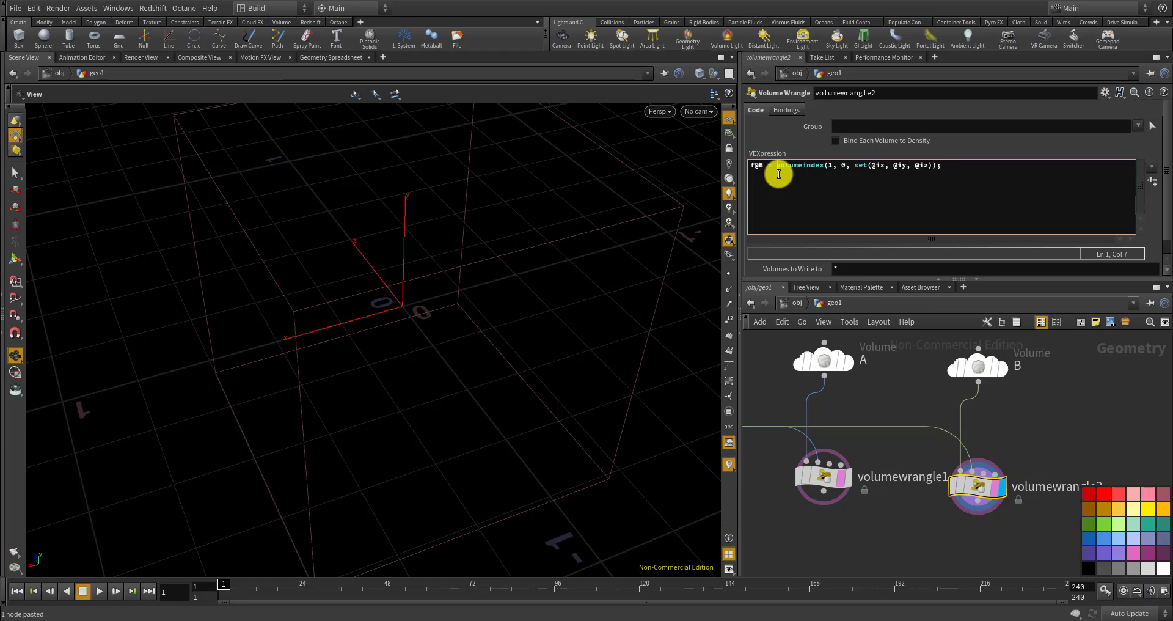
click(901, 396)
drag(526, 343, 479, 351)
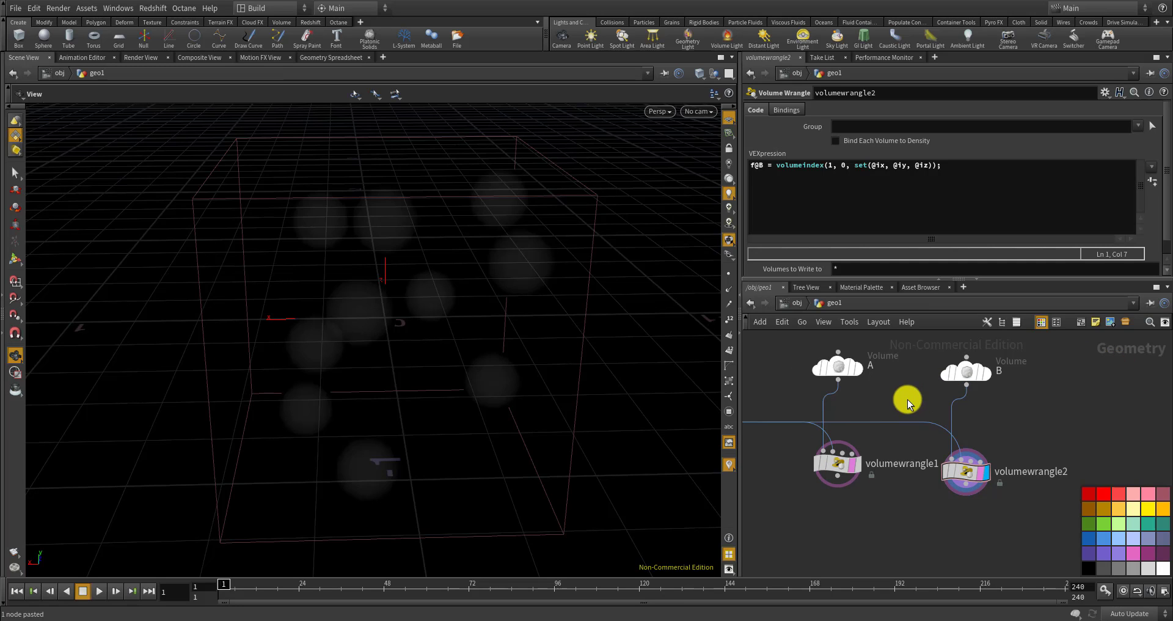
middle_drag(906, 399, 1003, 479)
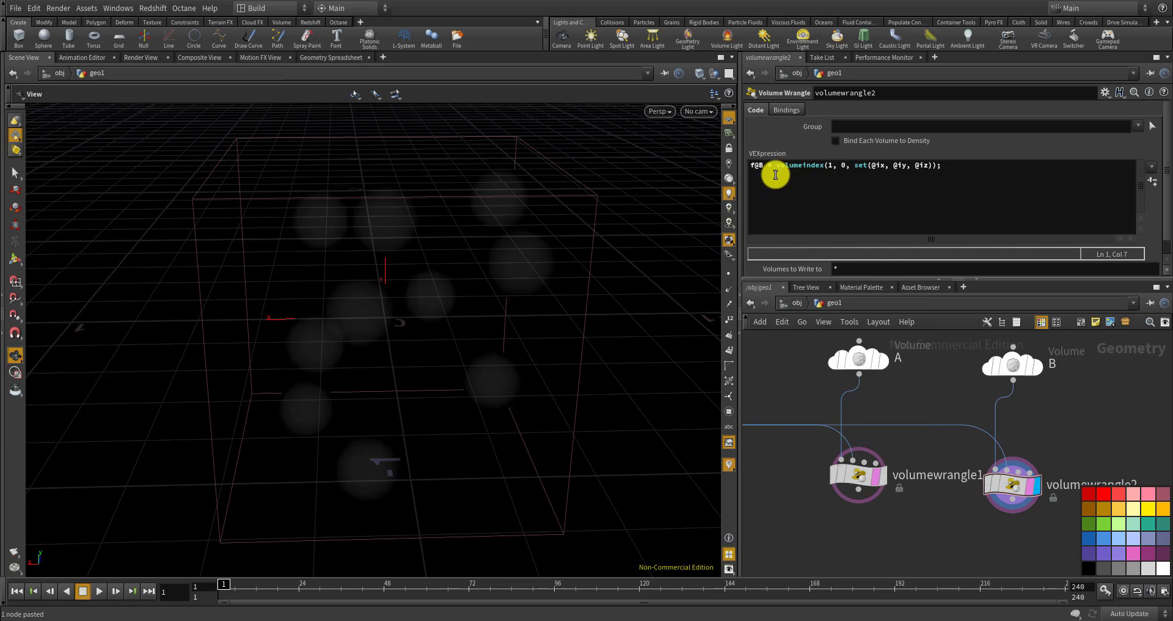
drag(855, 167, 928, 165)
Display isooffset2's output in the viewport as scattered blurry spheres
click(936, 419)
scroll(936, 420, down, 4)
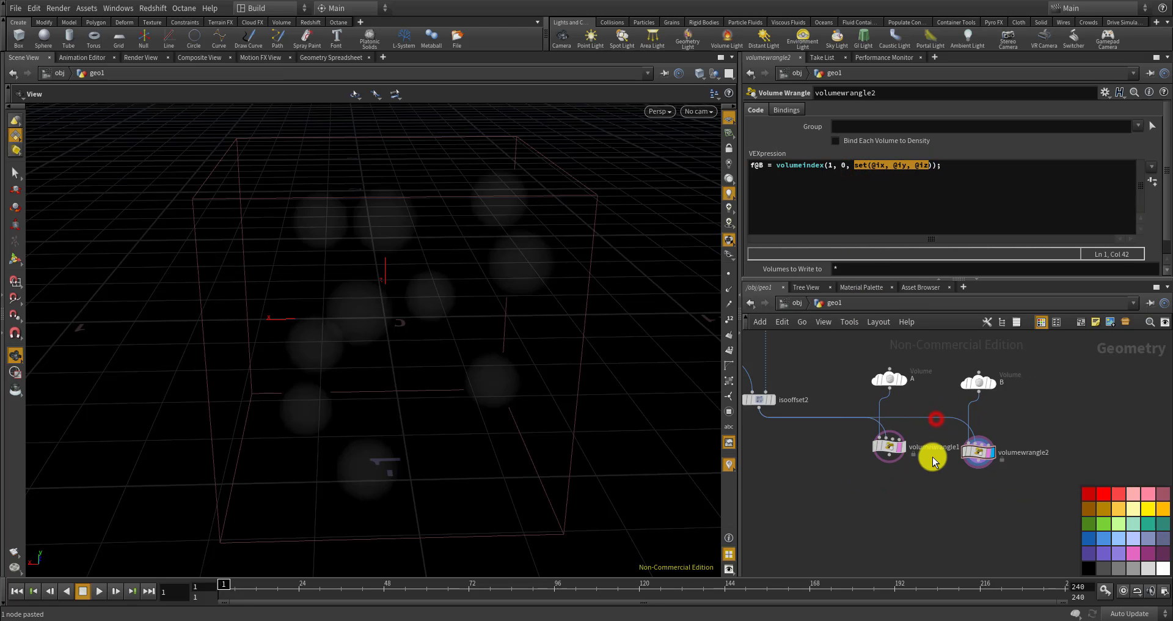
scroll(929, 450, up, 2)
click(886, 438)
scroll(954, 438, down, 2)
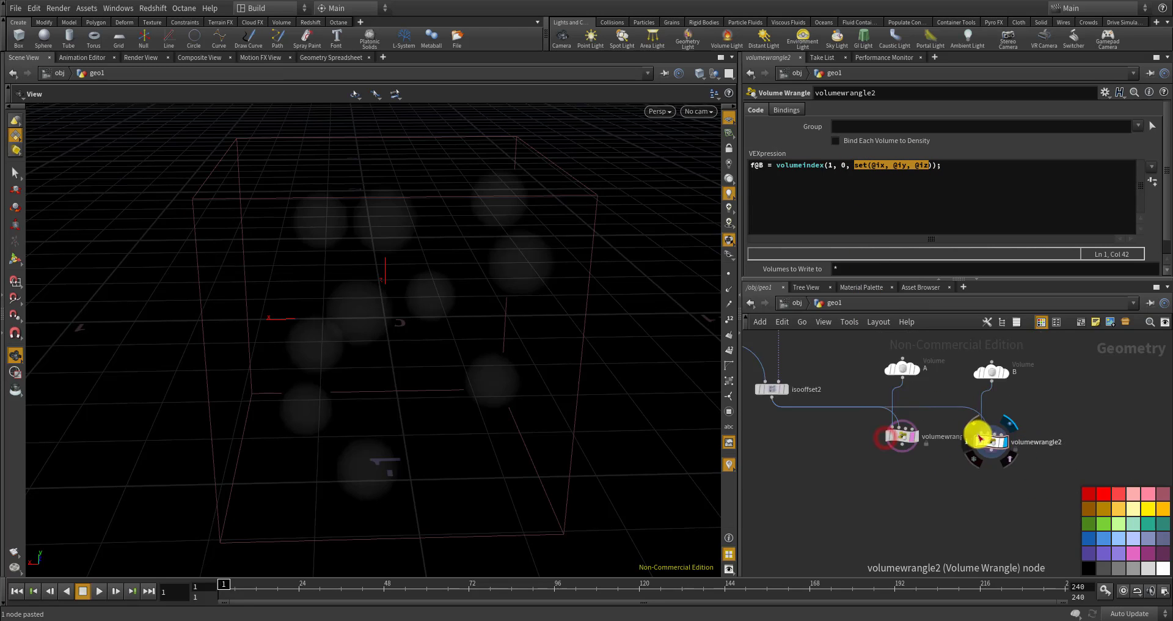
scroll(846, 419, up, 2)
click(837, 391)
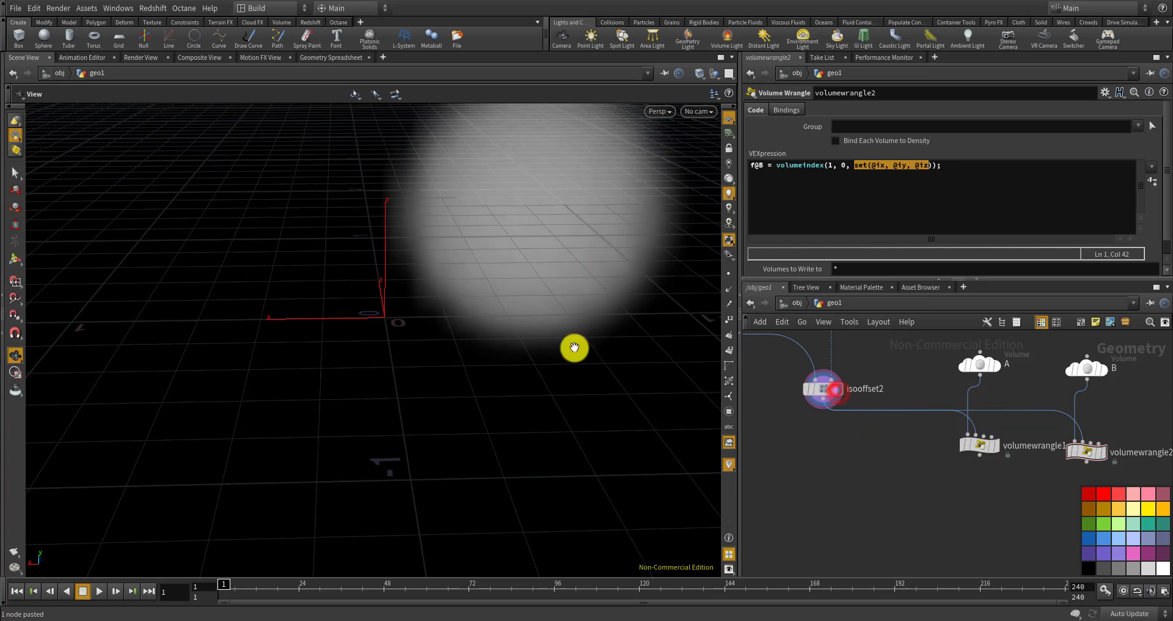
scroll(522, 335, down, 6)
scroll(562, 326, down, 3)
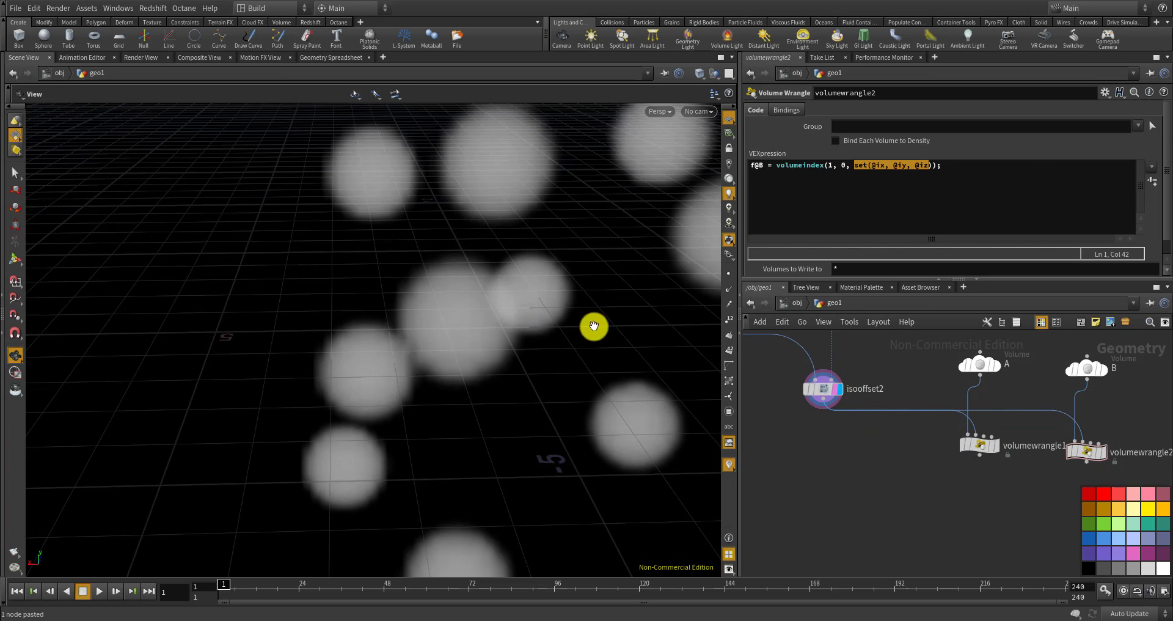
Review Volume B, Volume A and the upstream CONTROLLER chain (res 50, f 0.04, k 0.06)
click(1085, 366)
click(982, 360)
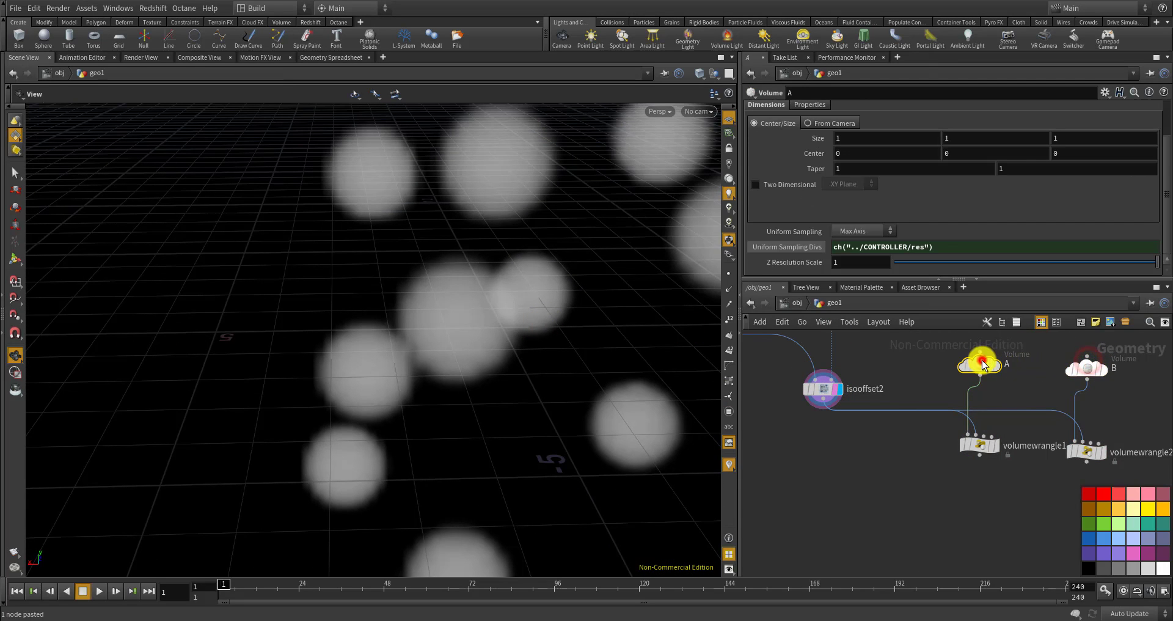
scroll(922, 384, down, 5)
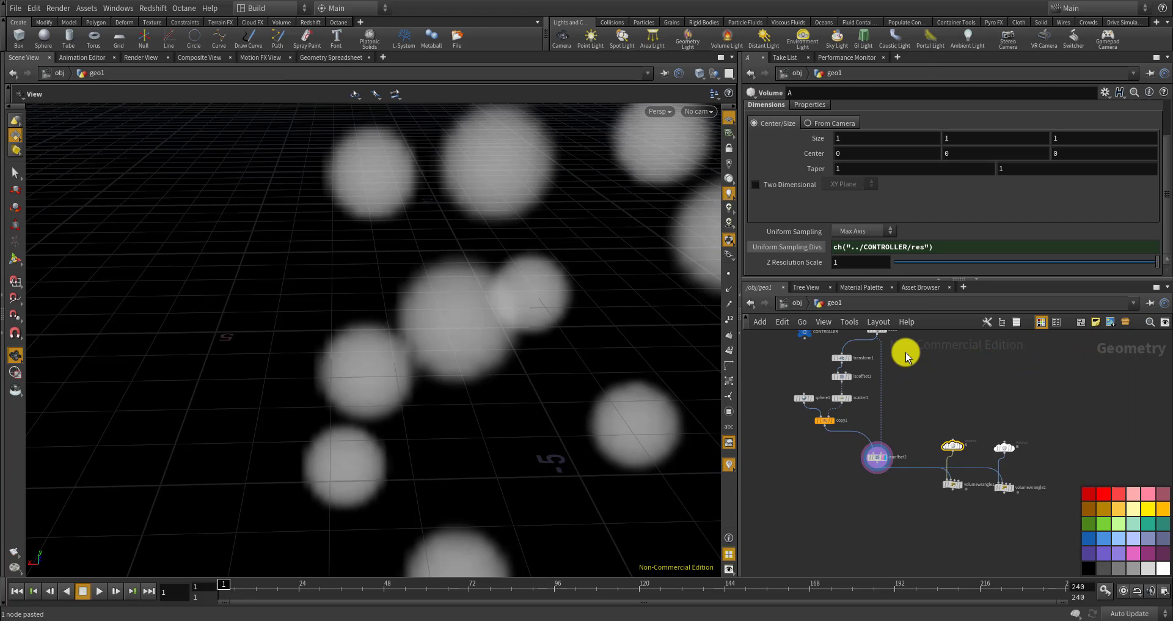
scroll(898, 362, up, 5)
scroll(884, 369, down, 3)
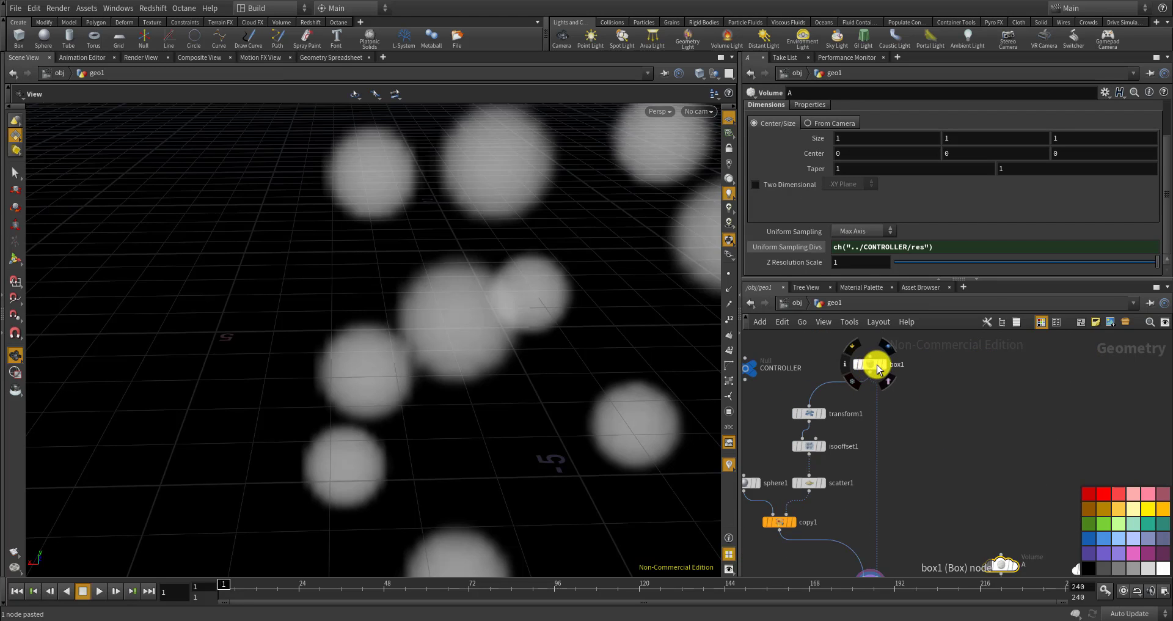
scroll(775, 377, up, 2)
Copy the CONTROLLER null's size parameter for referencing
click(776, 364)
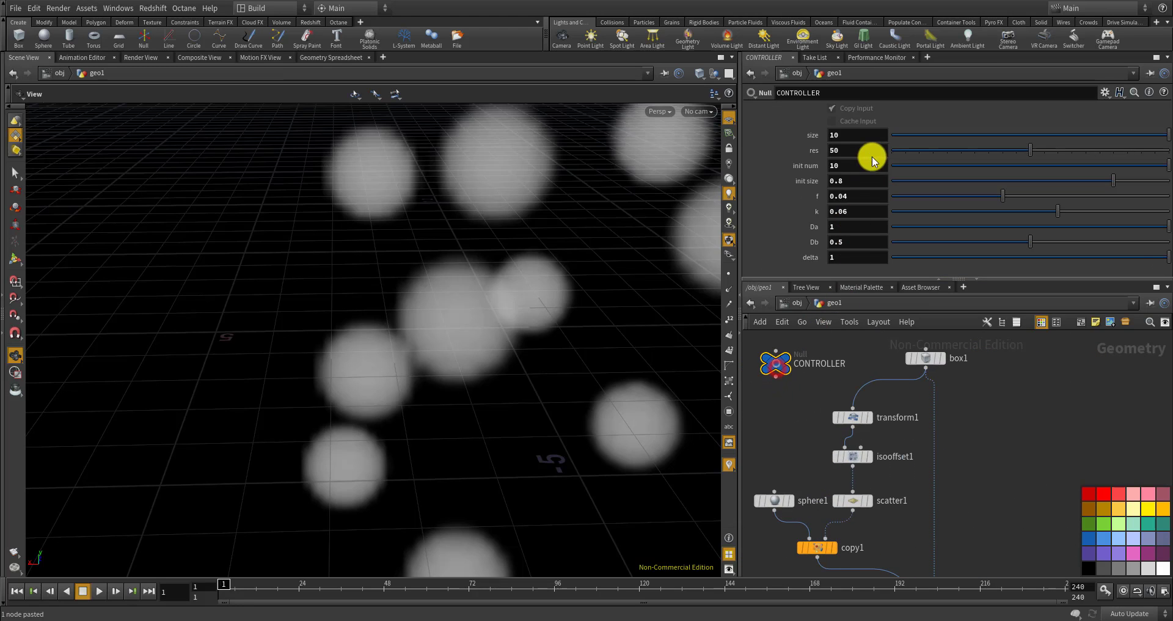
click(867, 136)
right_click(866, 136)
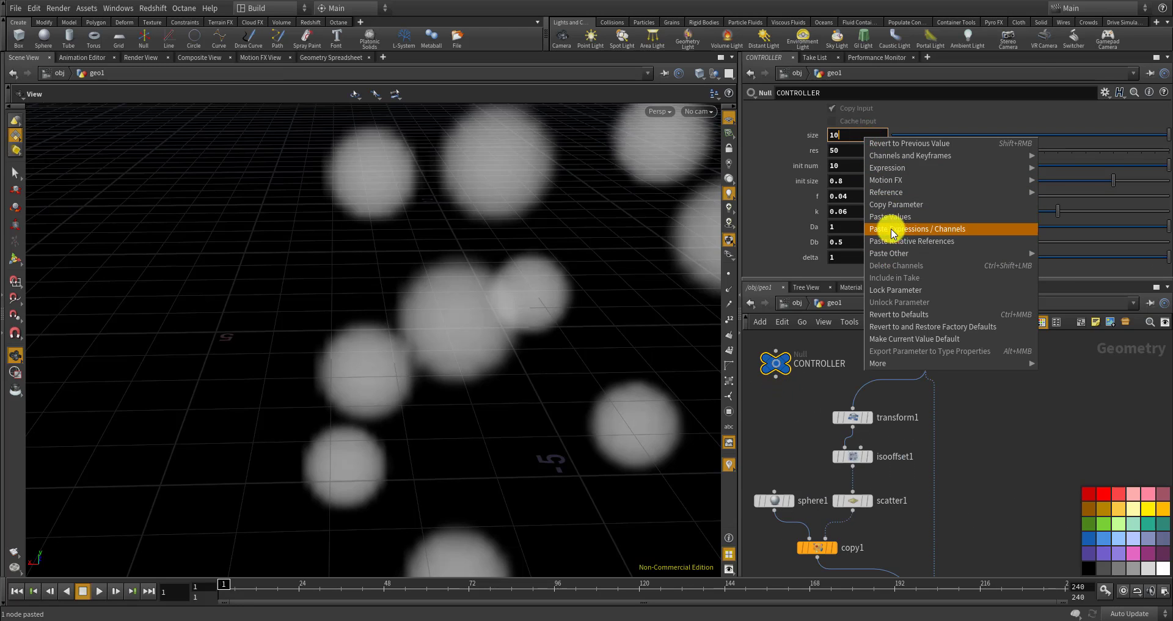
click(896, 205)
scroll(827, 372, down, 3)
scroll(856, 410, up, 4)
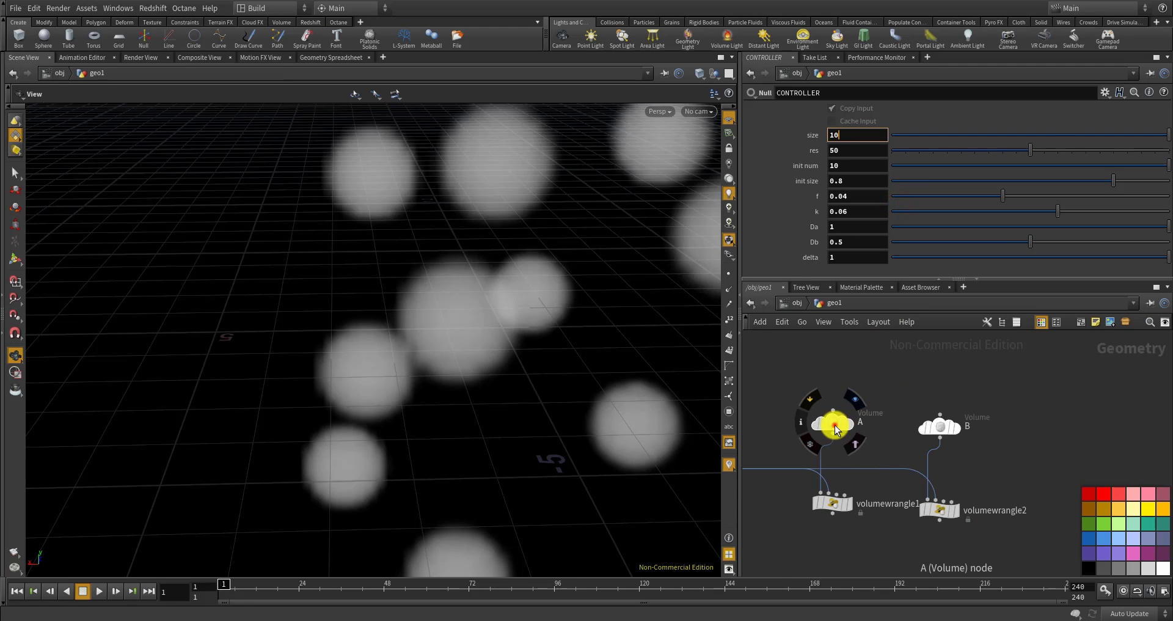
Drive all three of Volume A's Size values with ch("../CONTROLLER/size")
click(833, 422)
right_click(834, 137)
click(850, 137)
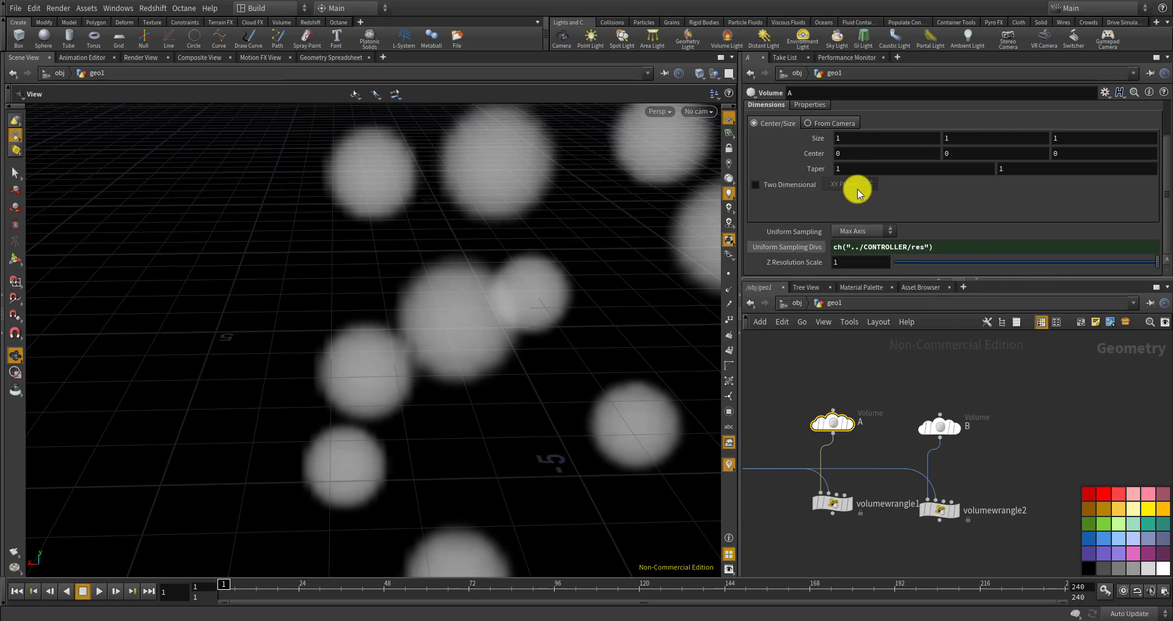
click(878, 140)
right_click(836, 133)
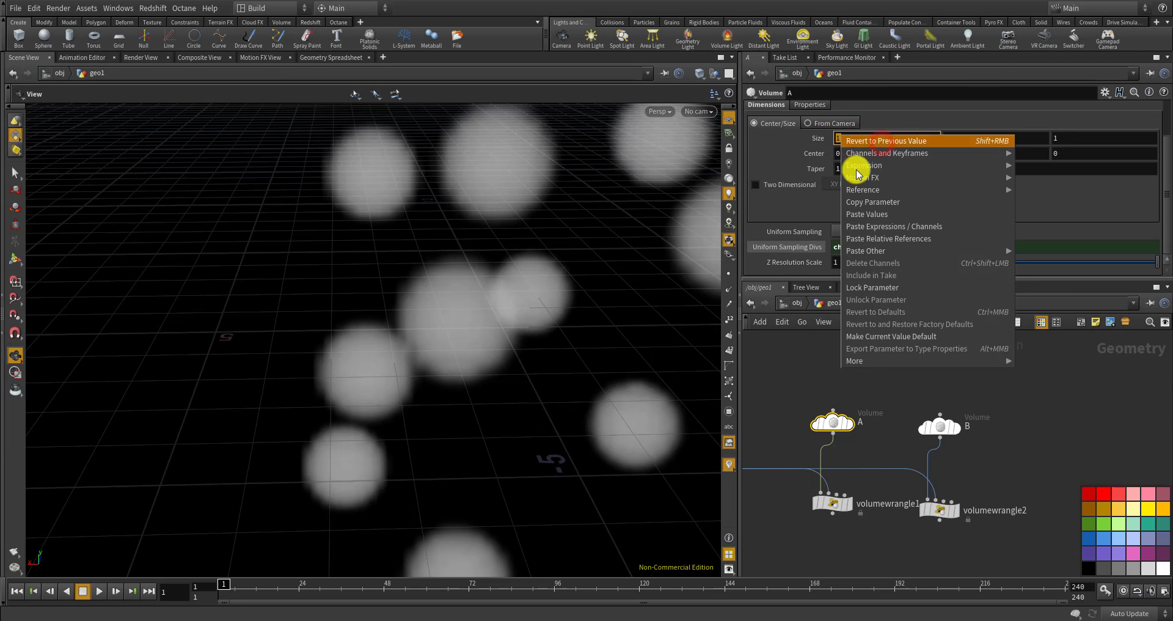
click(861, 231)
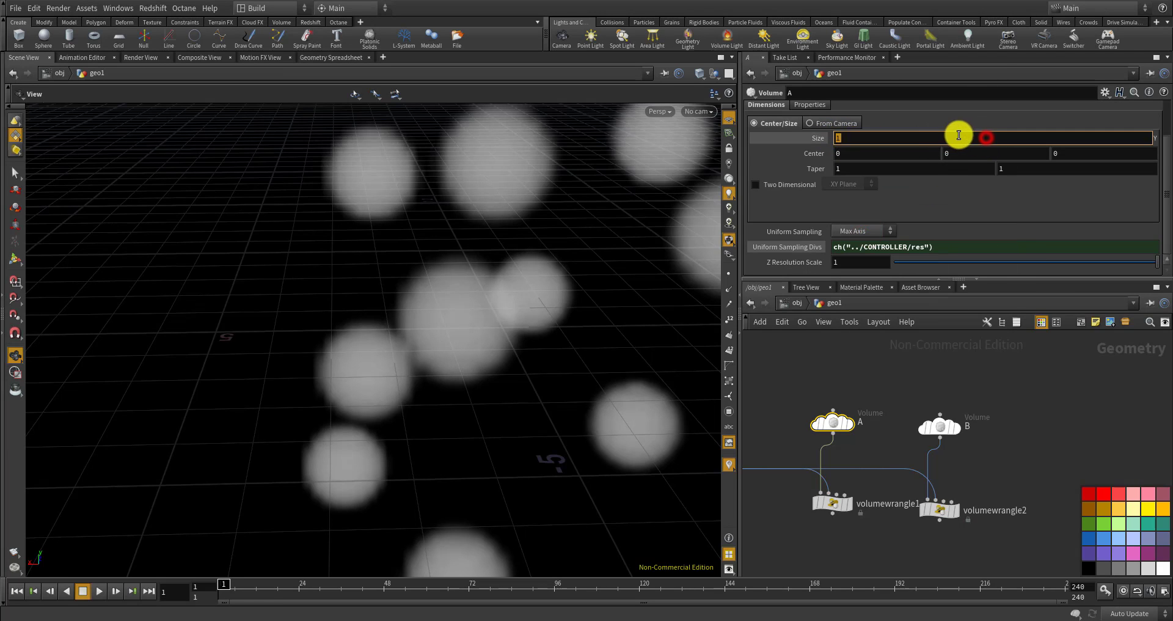
right_click(959, 133)
click(981, 239)
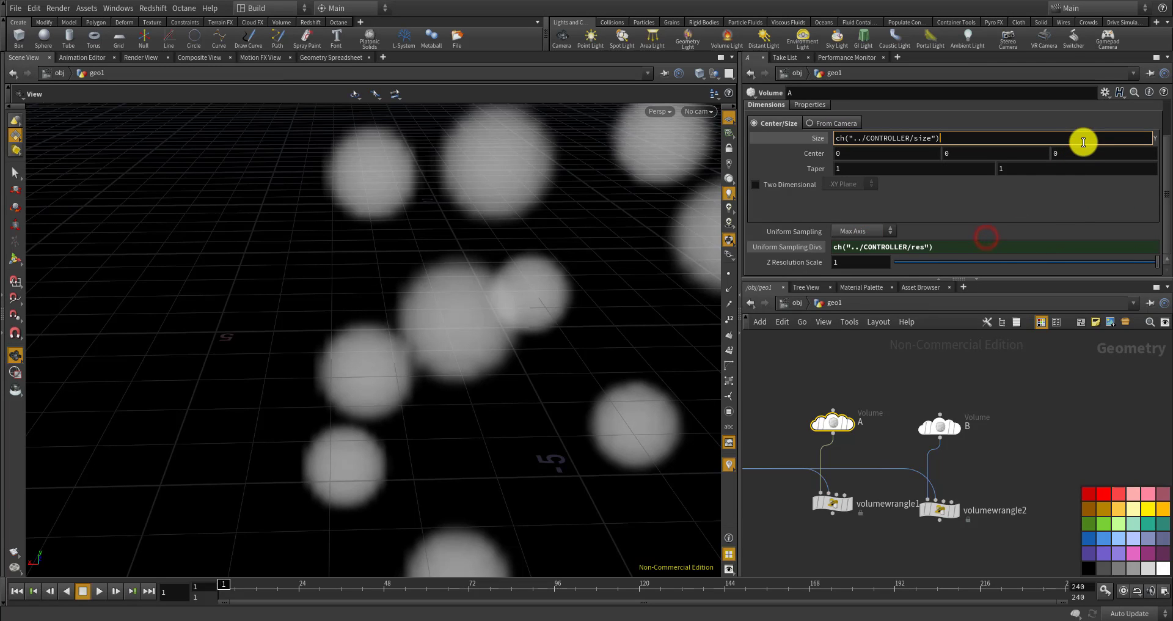
right_click(845, 137)
click(880, 238)
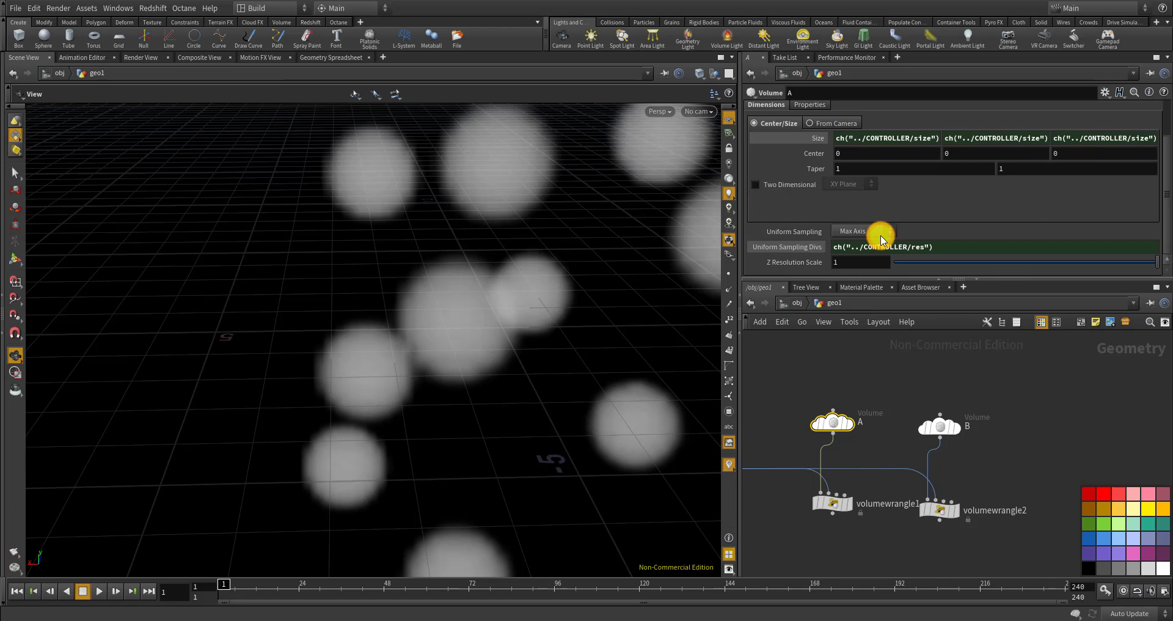
scroll(898, 413, up, 3)
Link Volume B's Size X, Y and Z to CONTROLLER size, then display volumewrangle1
click(916, 425)
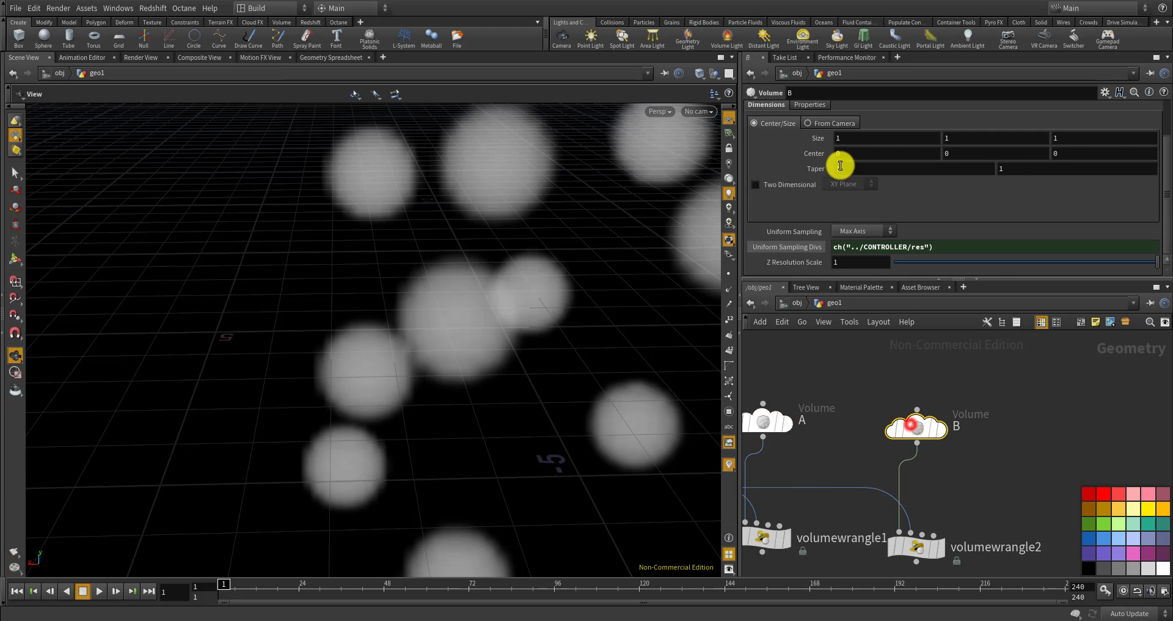
click(875, 141)
right_click(834, 140)
click(884, 250)
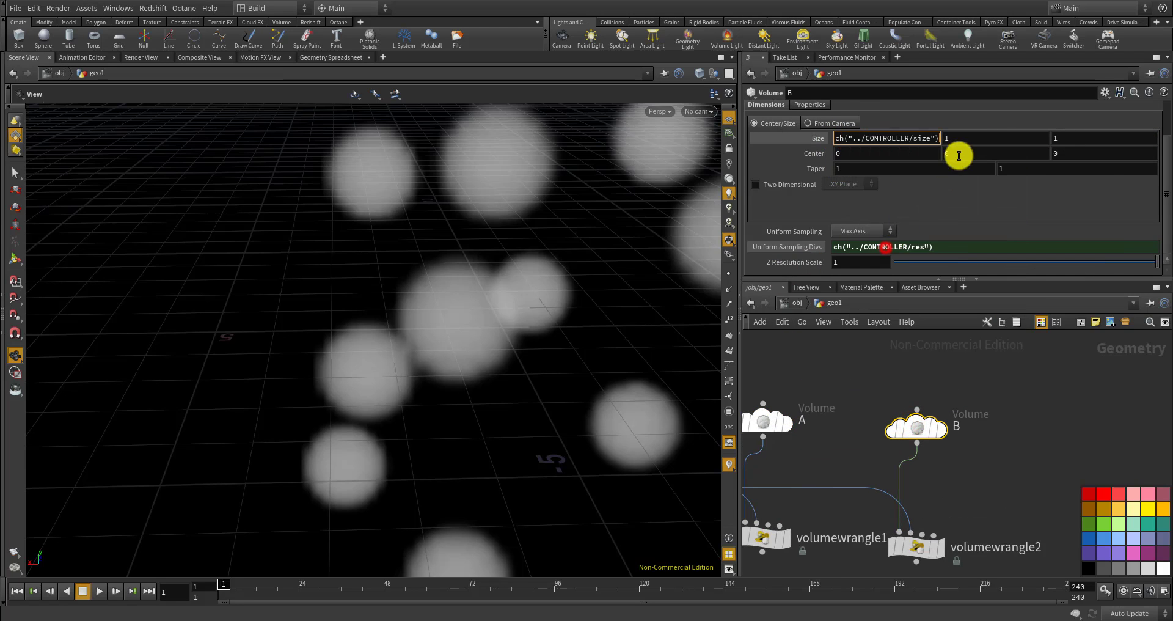
right_click(965, 139)
click(986, 239)
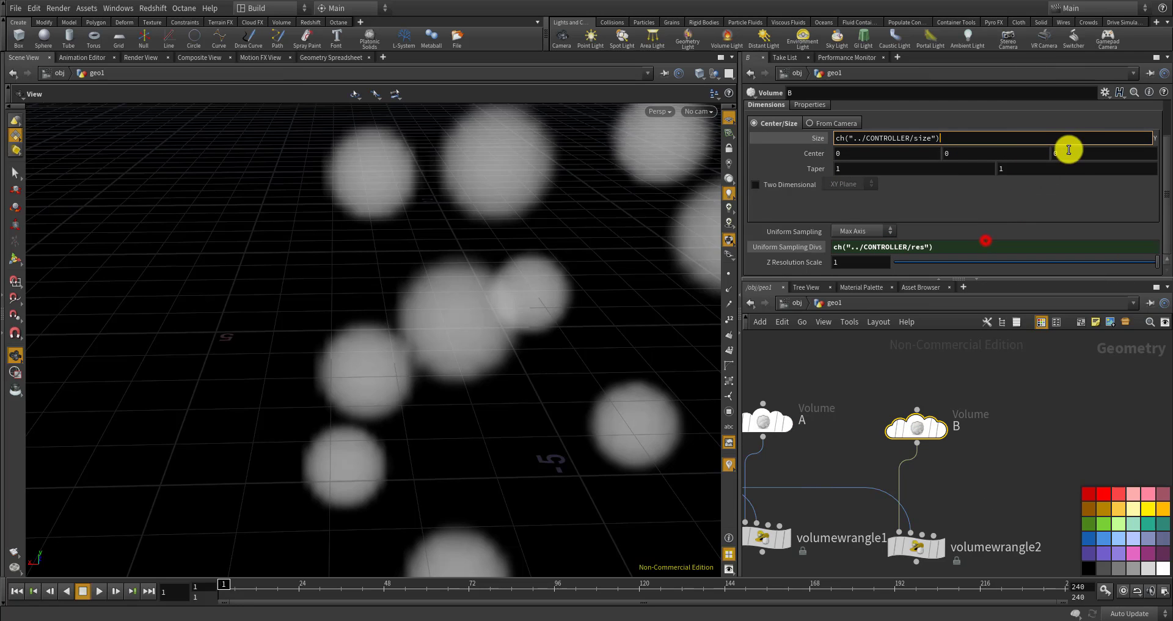
click(1078, 143)
right_click(1069, 138)
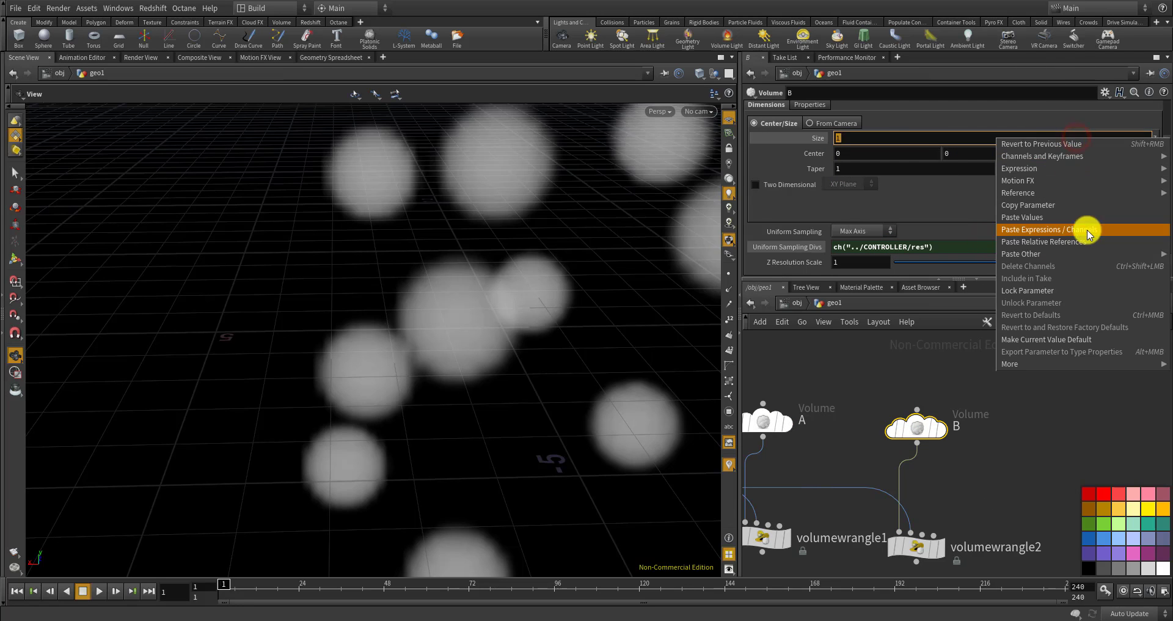
click(1085, 239)
scroll(856, 411, down, 3)
scroll(851, 427, up, 5)
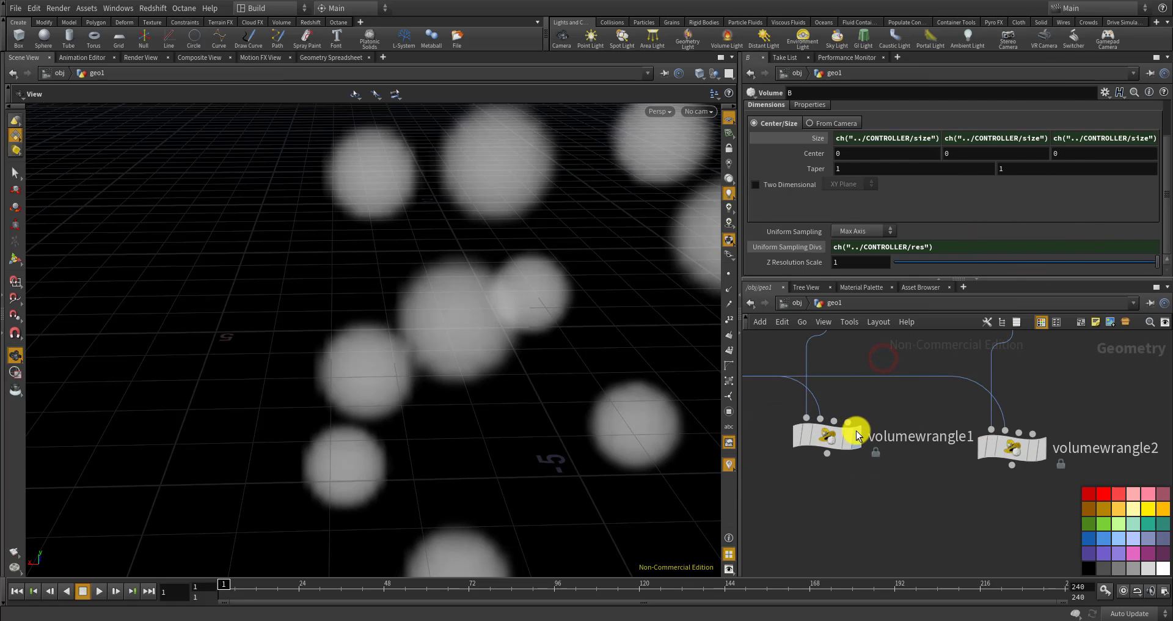
click(856, 434)
Display volumewrangle2's output, showing scattered soft spheres instead of the solid cube
scroll(482, 346, down, 10)
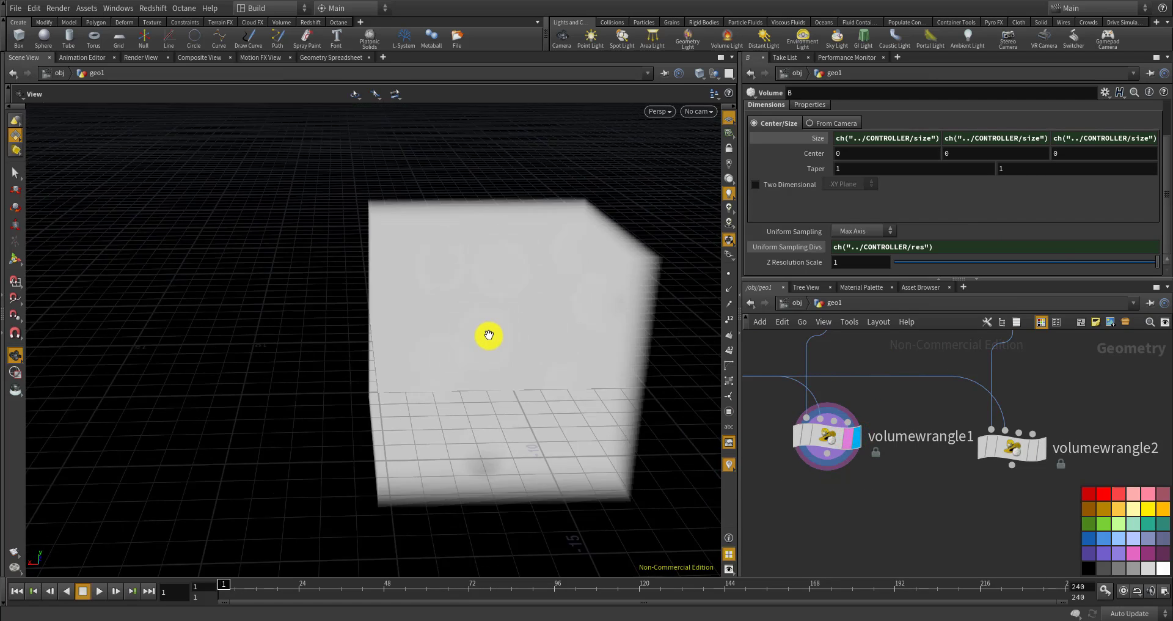
alt+drag(482, 346, 721, 341)
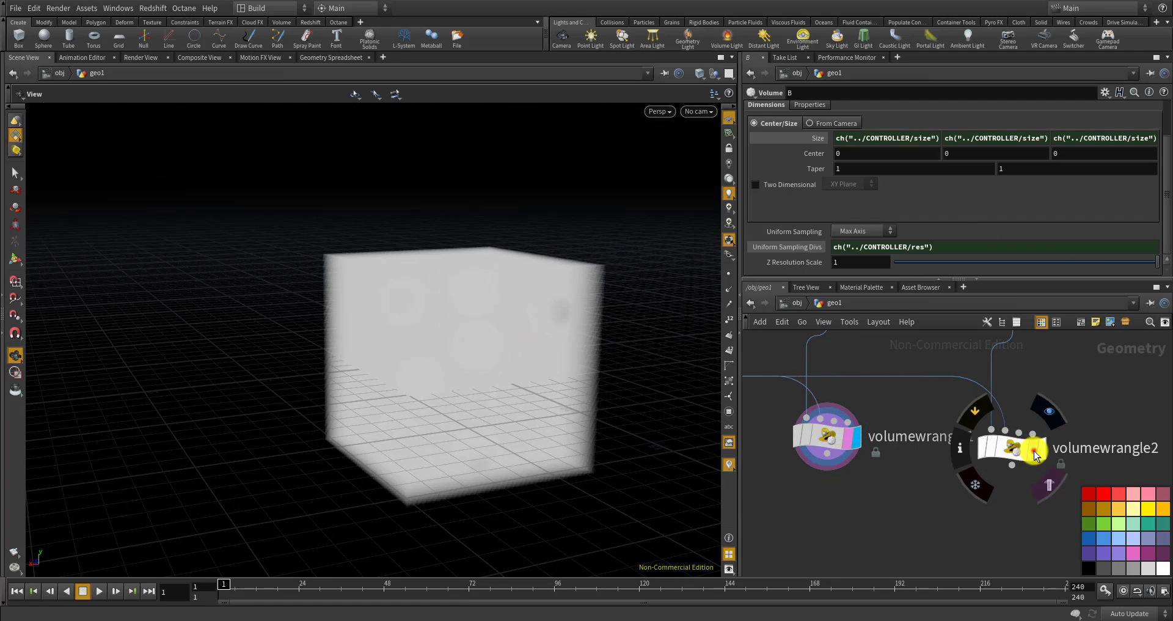
click(1034, 450)
alt+drag(412, 314, 354, 340)
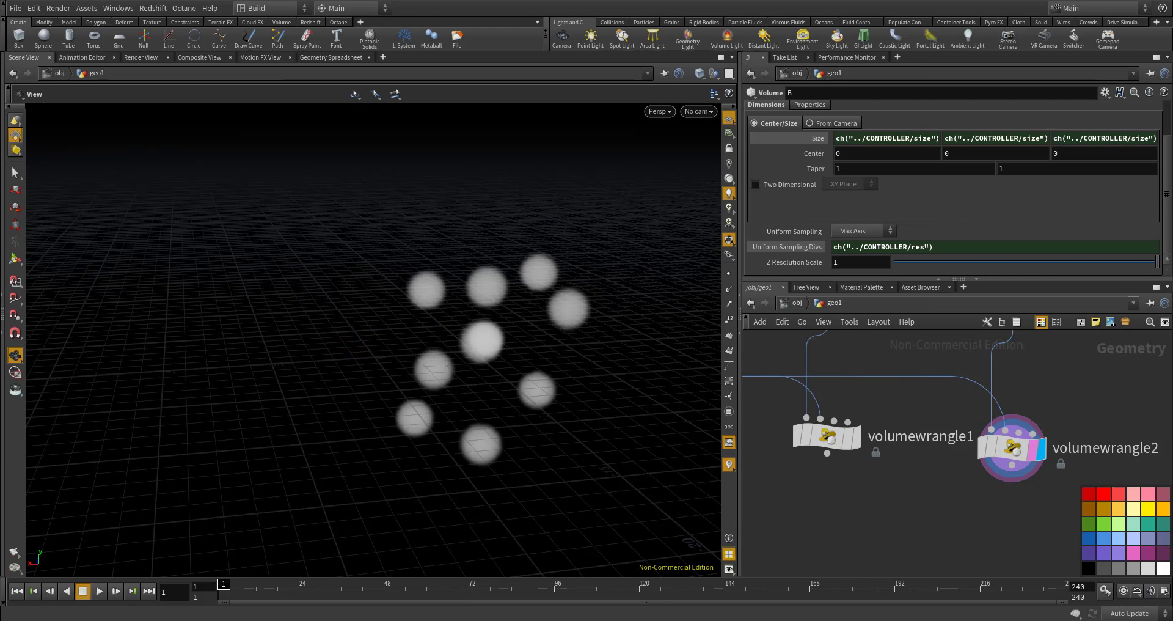
Move volumewrangle1 lower and to the left, then select it to view its code
drag(833, 436, 811, 449)
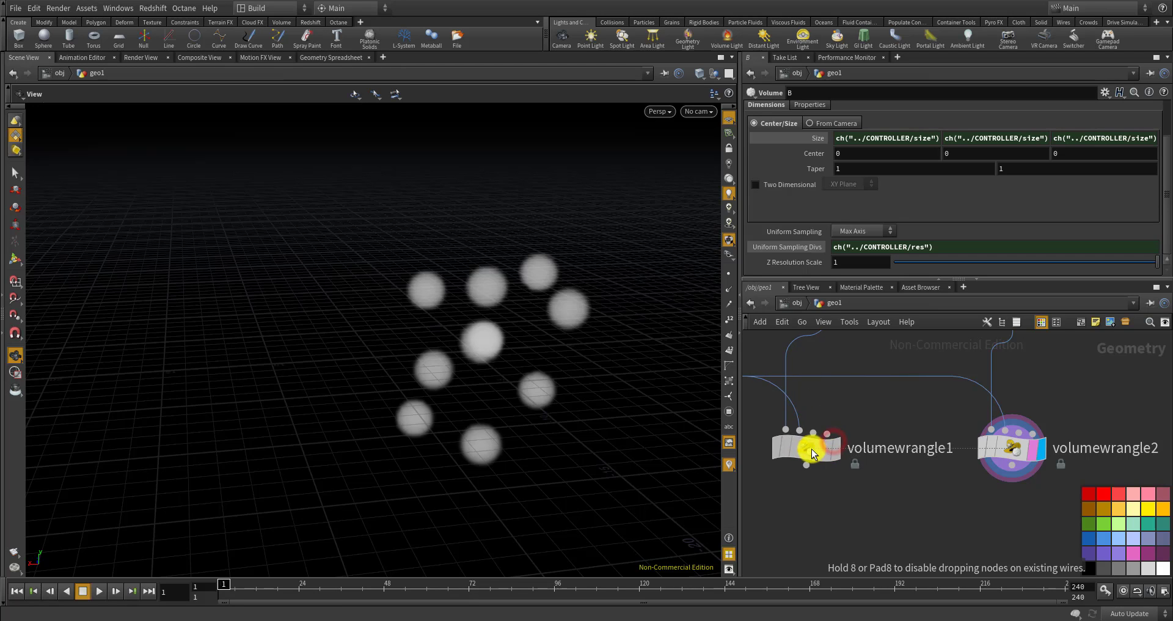
scroll(864, 441, down, 3)
click(825, 427)
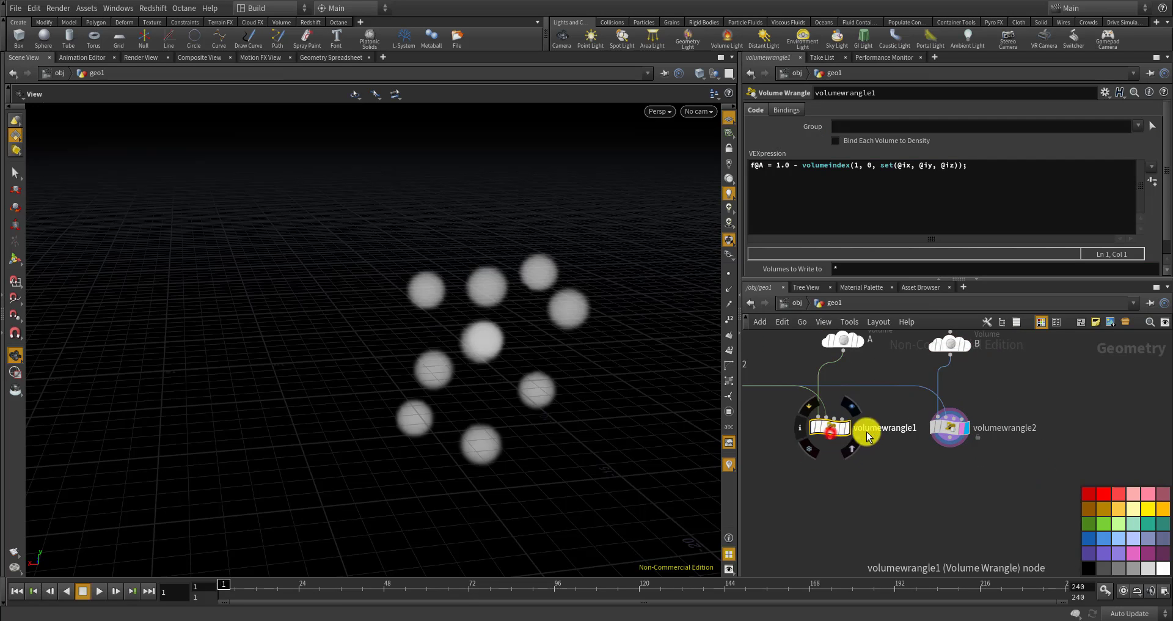
scroll(837, 423, up, 2)
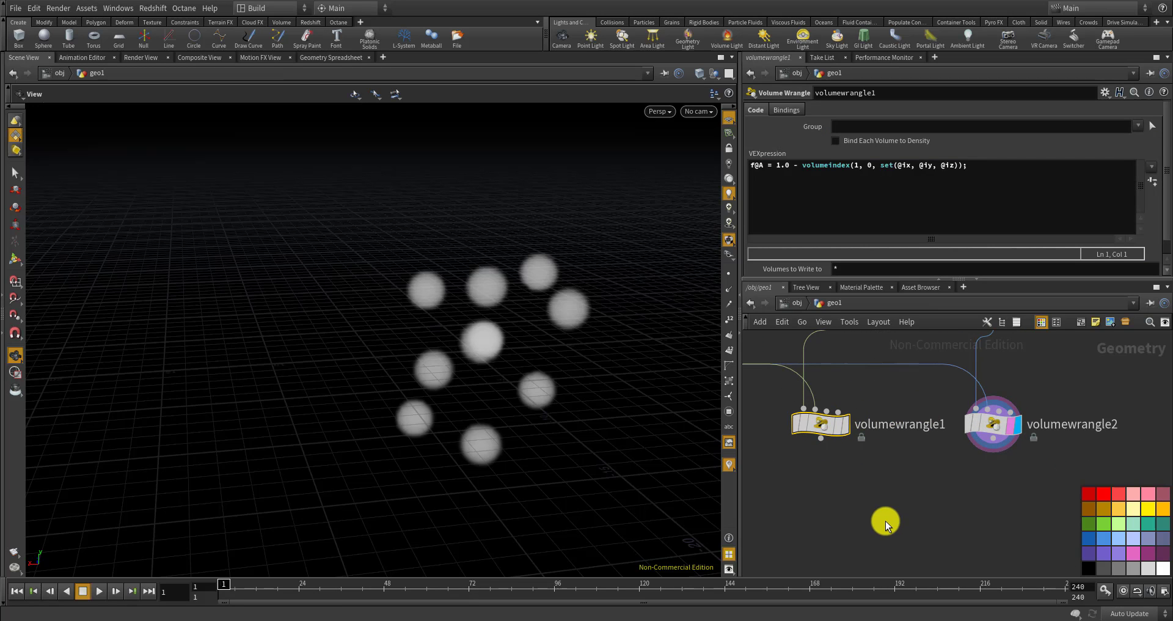
Add merge1 fed by both volume wrangles and inspect its two 50×50×50 volumes A and B
key(Tab)
text(mer)
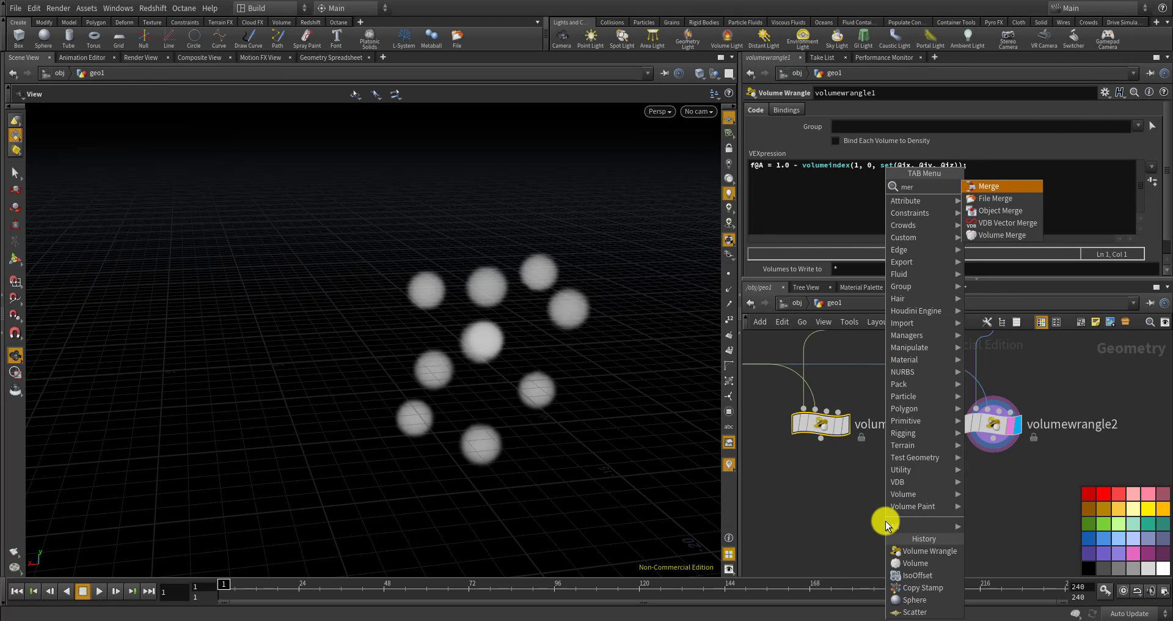
key(Return)
click(897, 511)
drag(821, 439, 898, 490)
drag(994, 451, 902, 498)
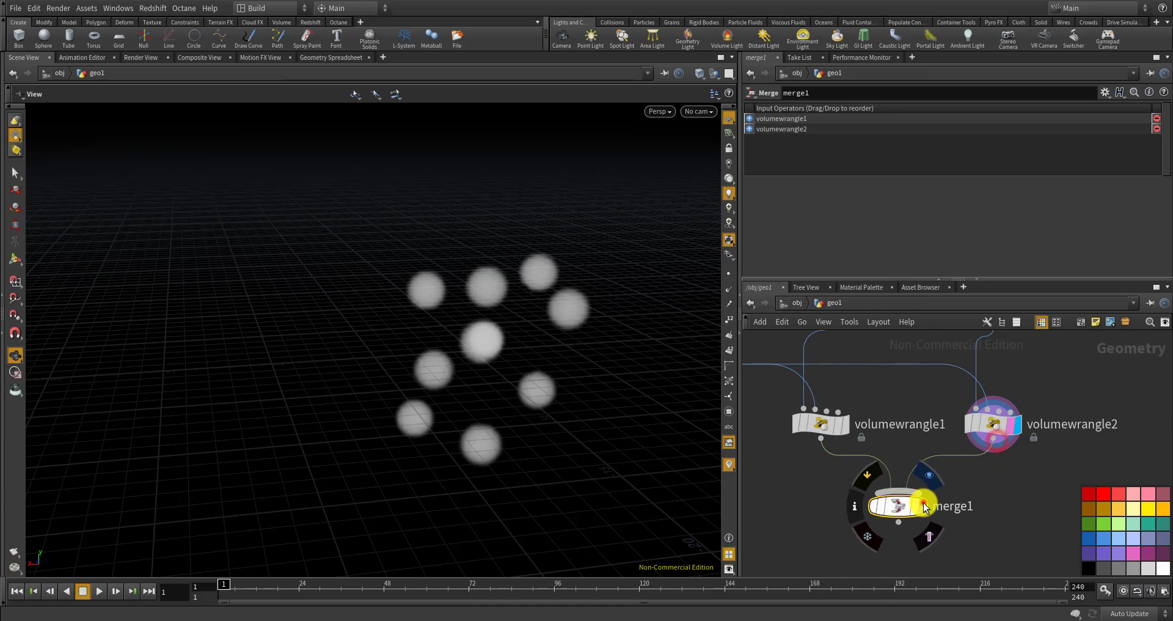
middle_click(906, 507)
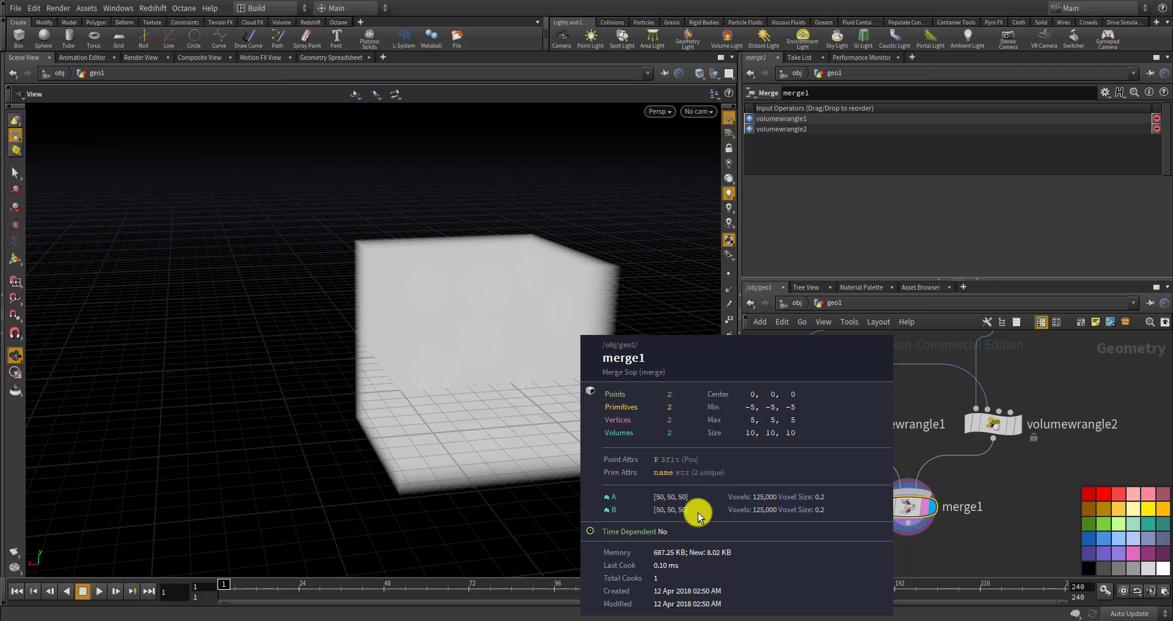
scroll(897, 447, down, 3)
scroll(897, 445, up, 3)
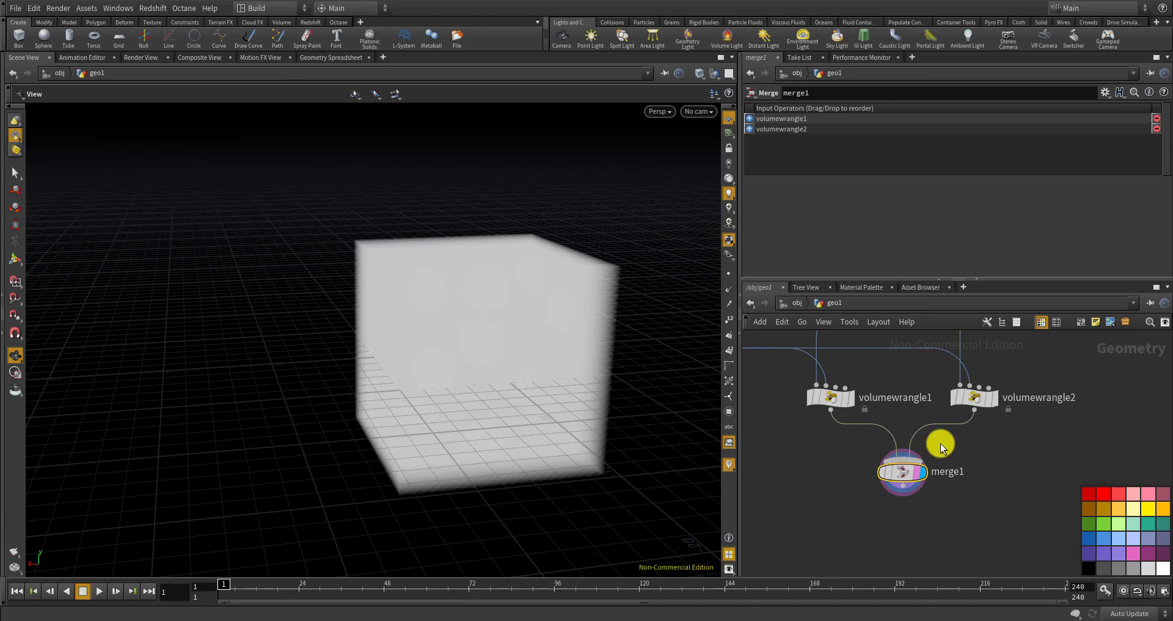
Place solver1 below merge1, connect merge1 into its first input, and display it
key(Tab)
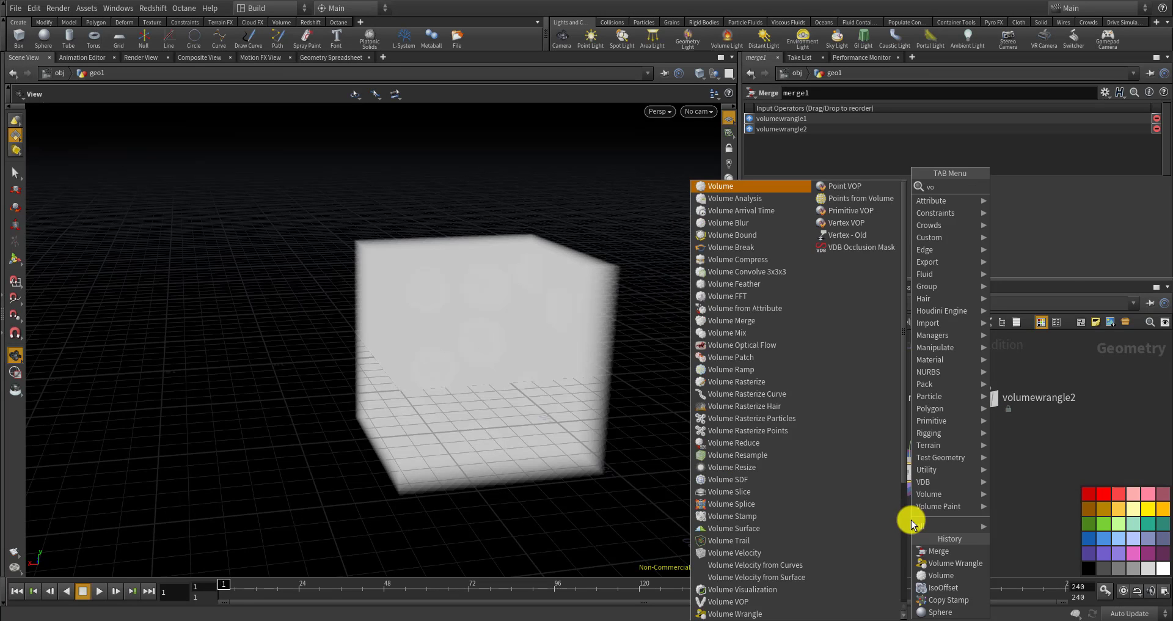
text(null)
key(Return)
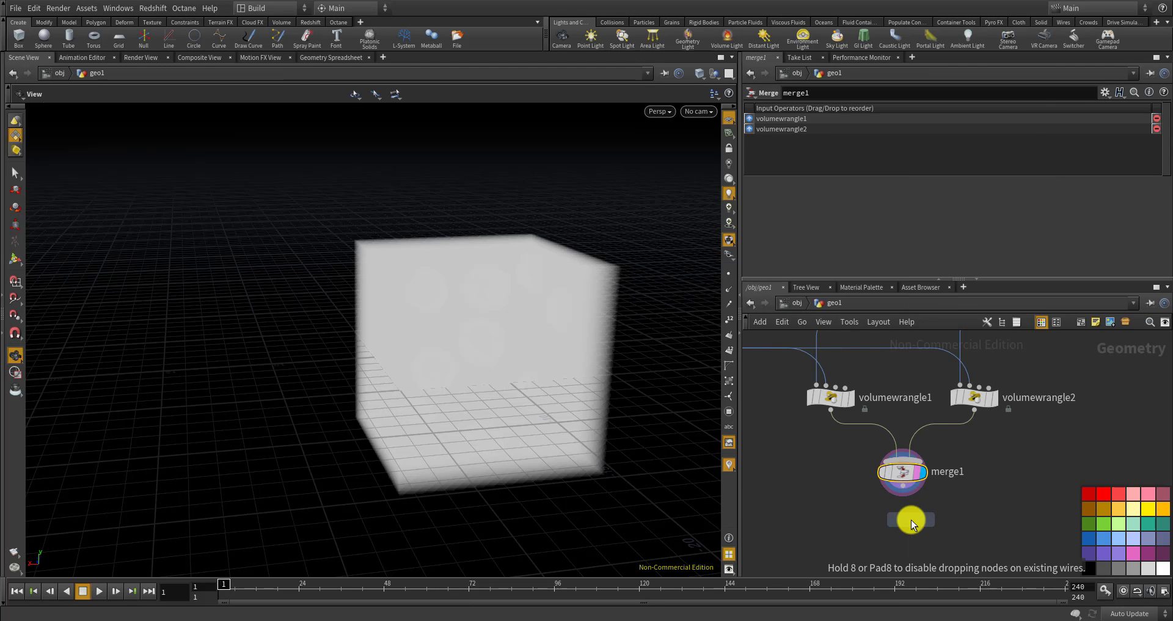
click(889, 514)
scroll(893, 483, up, 3)
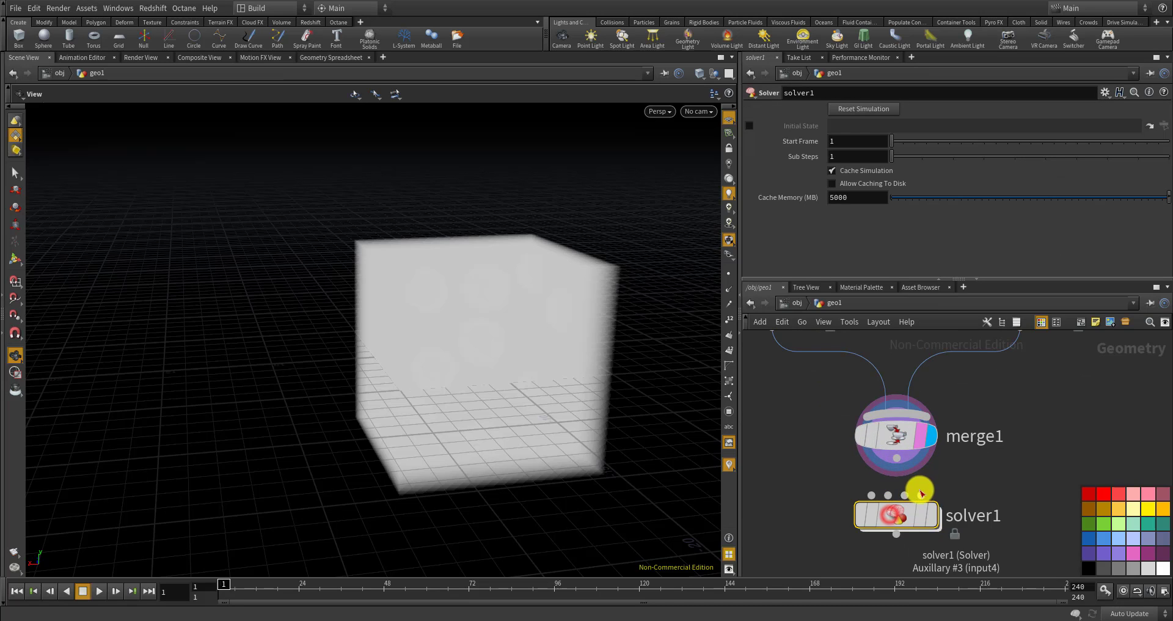
drag(897, 460, 871, 494)
scroll(886, 485, down, 2)
scroll(898, 488, up, 3)
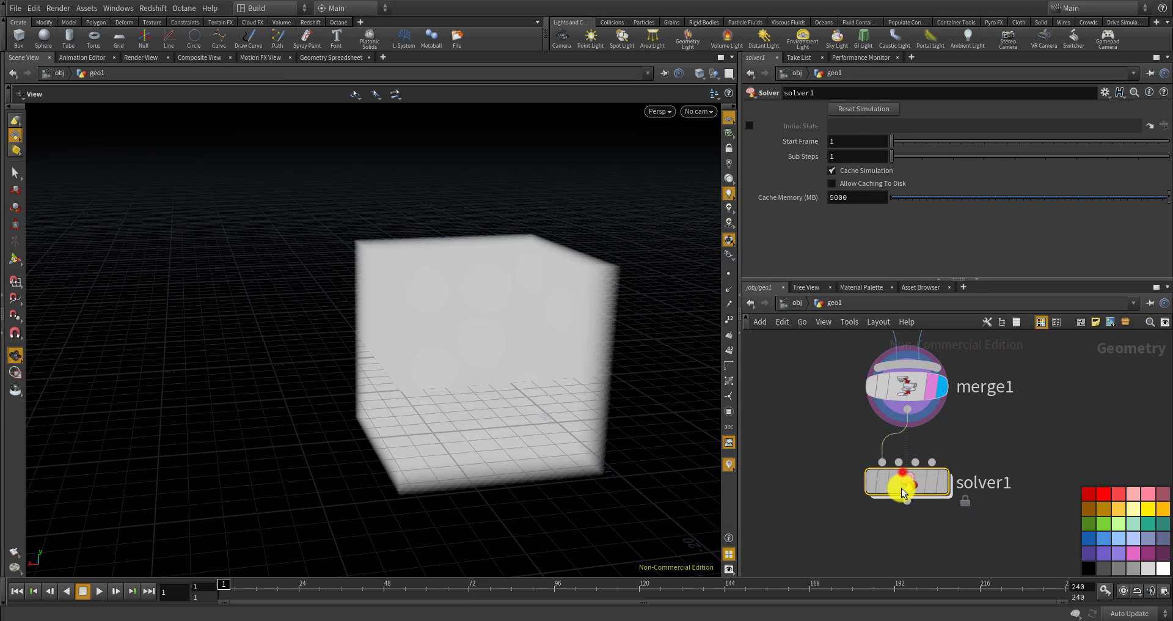
click(934, 486)
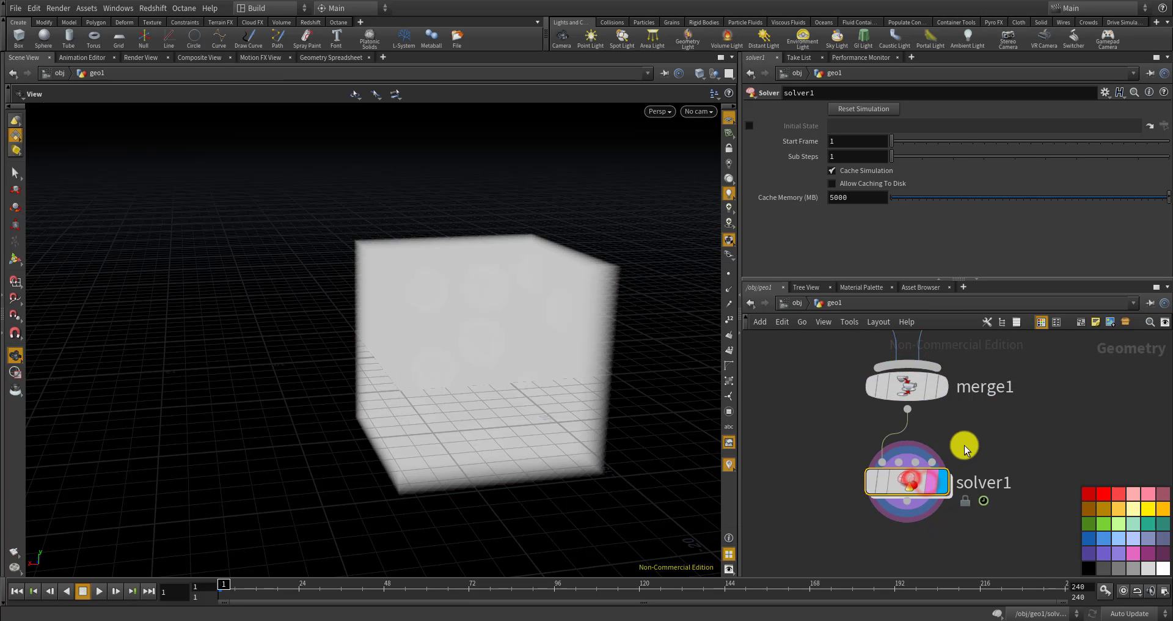
Inside solver1, add a Volume Wrangle fed by Prev_Frame and set its display flag
double_click(906, 480)
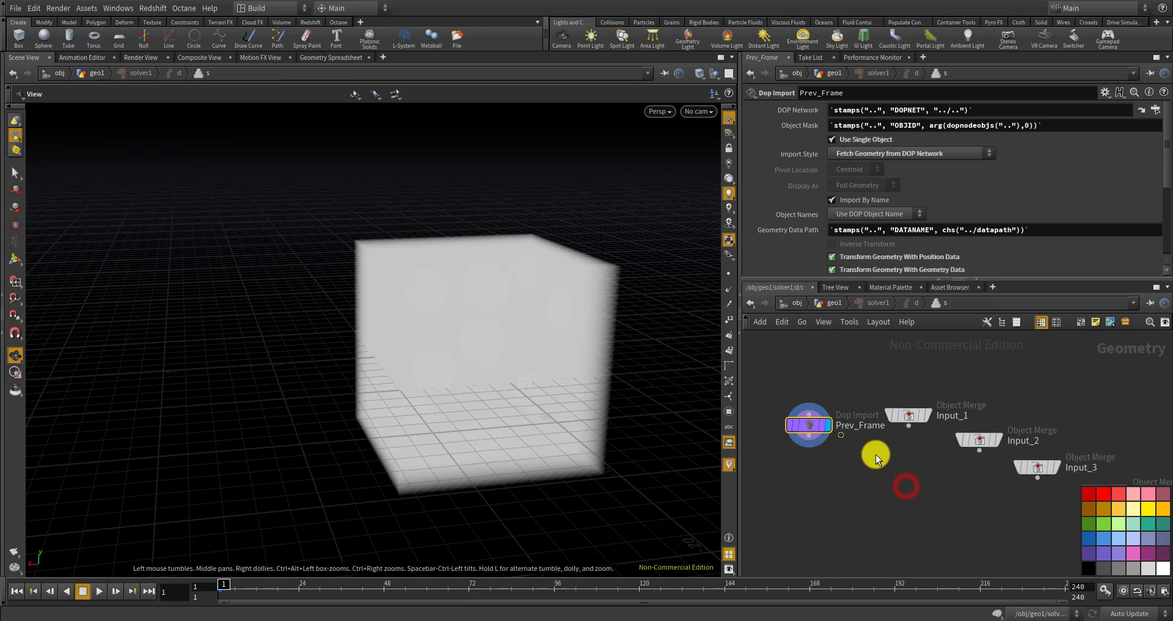
scroll(837, 459, down, 2)
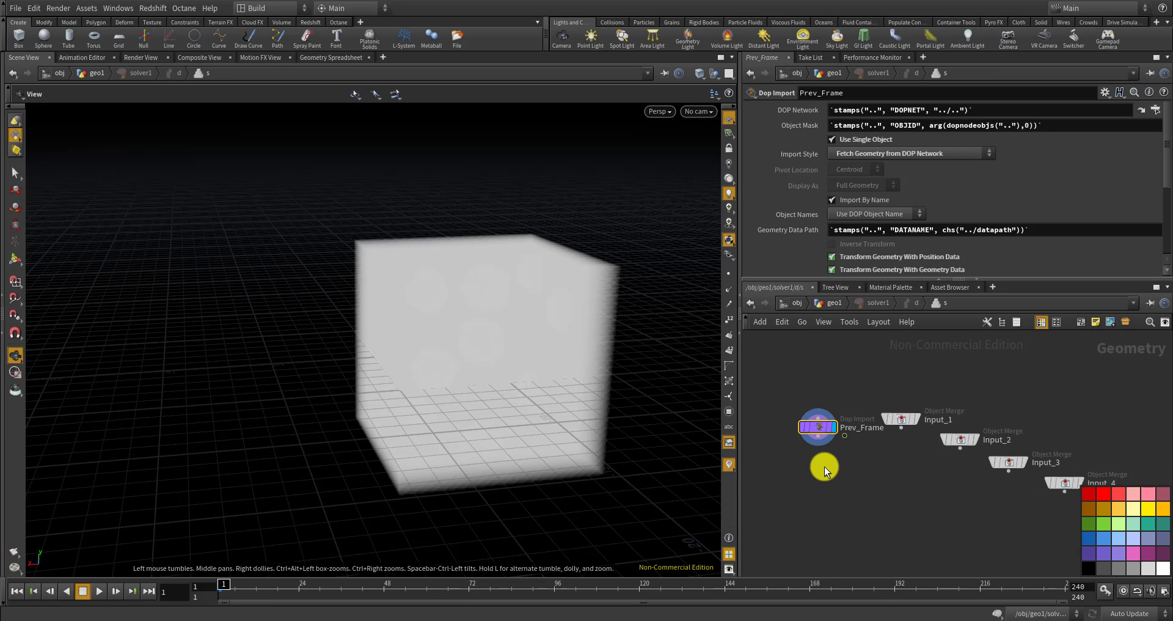
key(Tab)
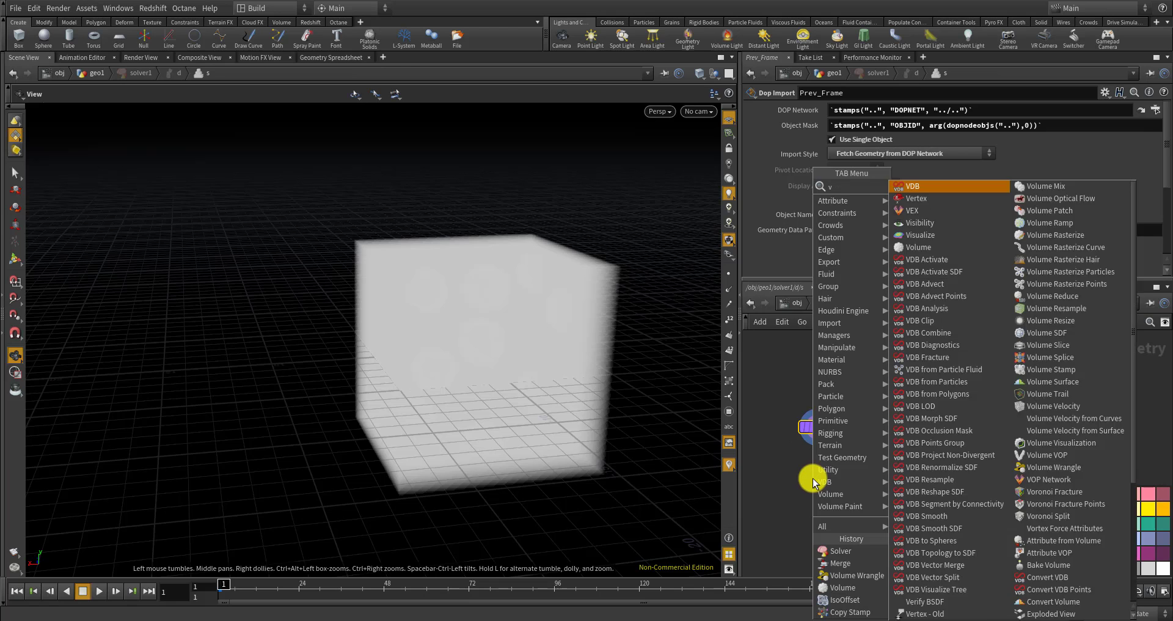
text(volume wran)
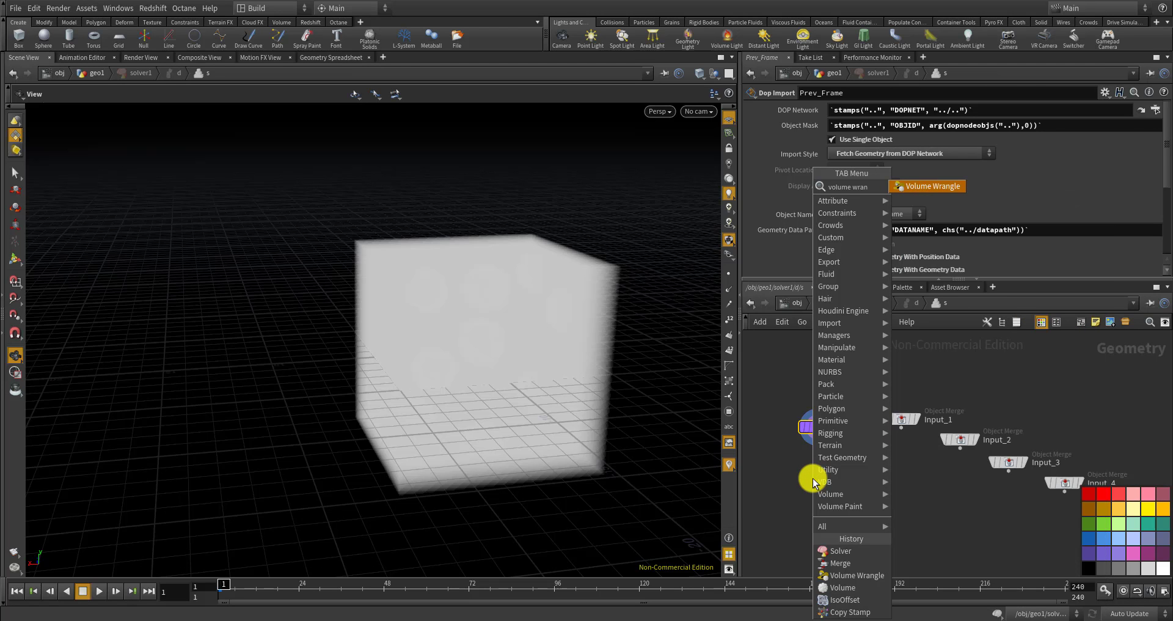
key(Return)
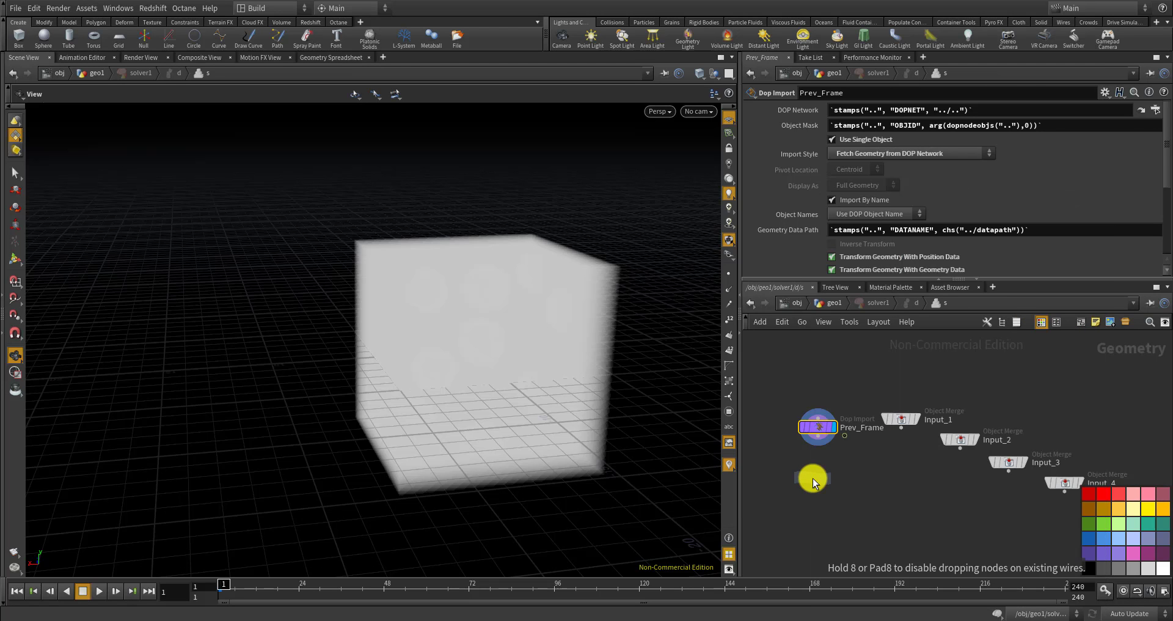
click(817, 482)
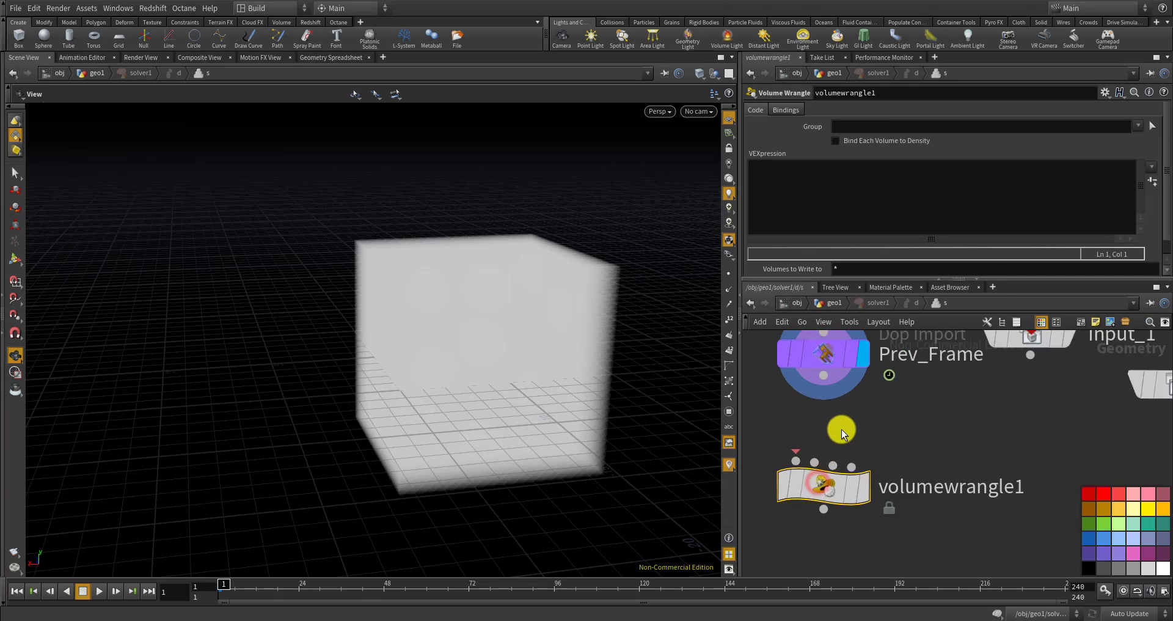
middle_drag(841, 429, 872, 425)
scroll(868, 397, up, 2)
click(836, 473)
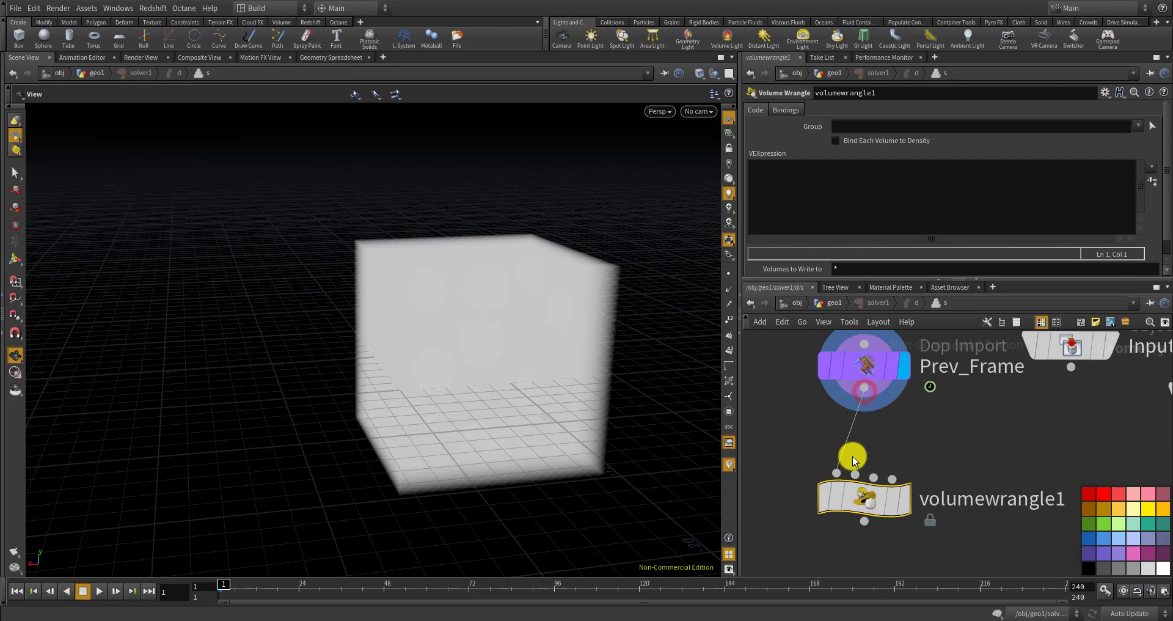
mouse_move(898, 486)
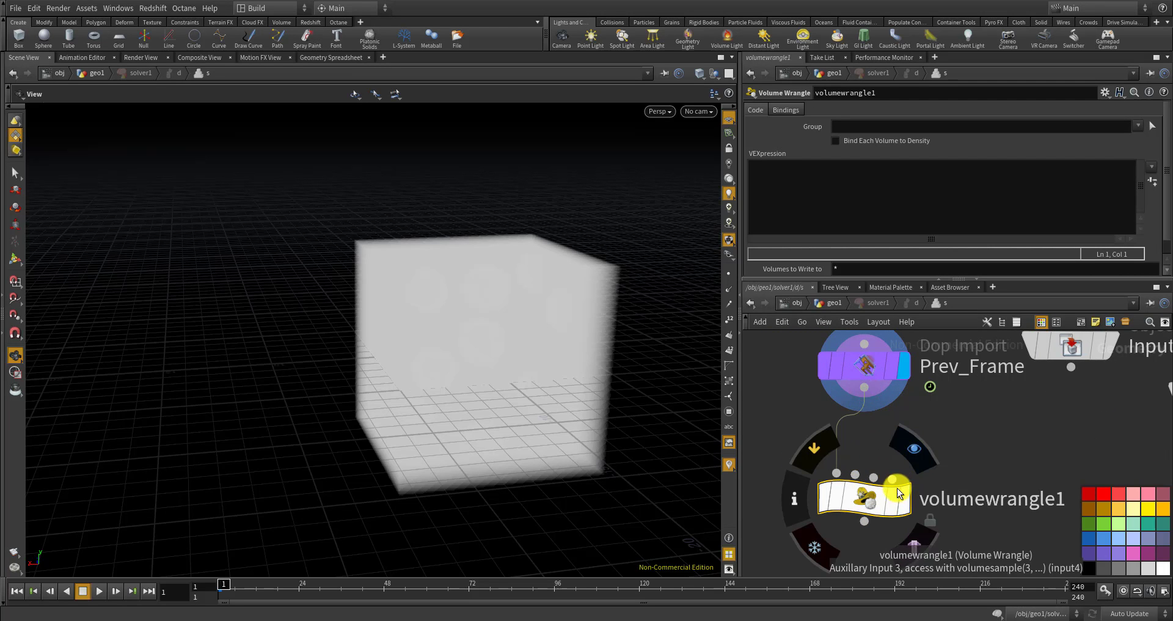
click(896, 500)
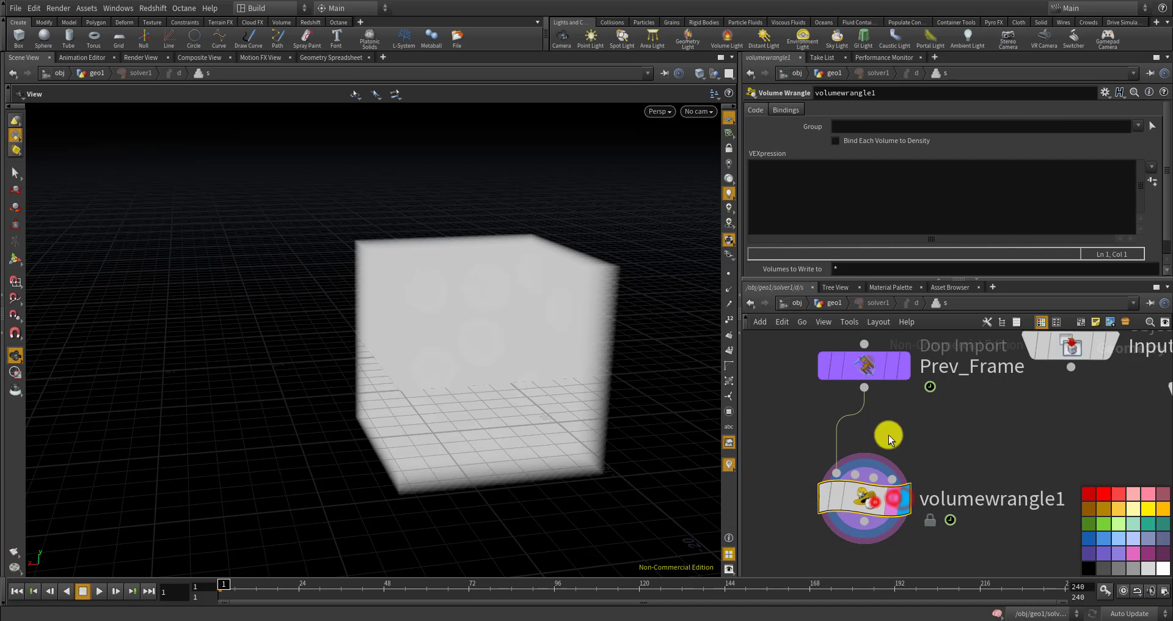
Open the wrangle's blank VEXpression in a centred, enlarged Edit String window via Alt+E
click(930, 186)
key(alt+e)
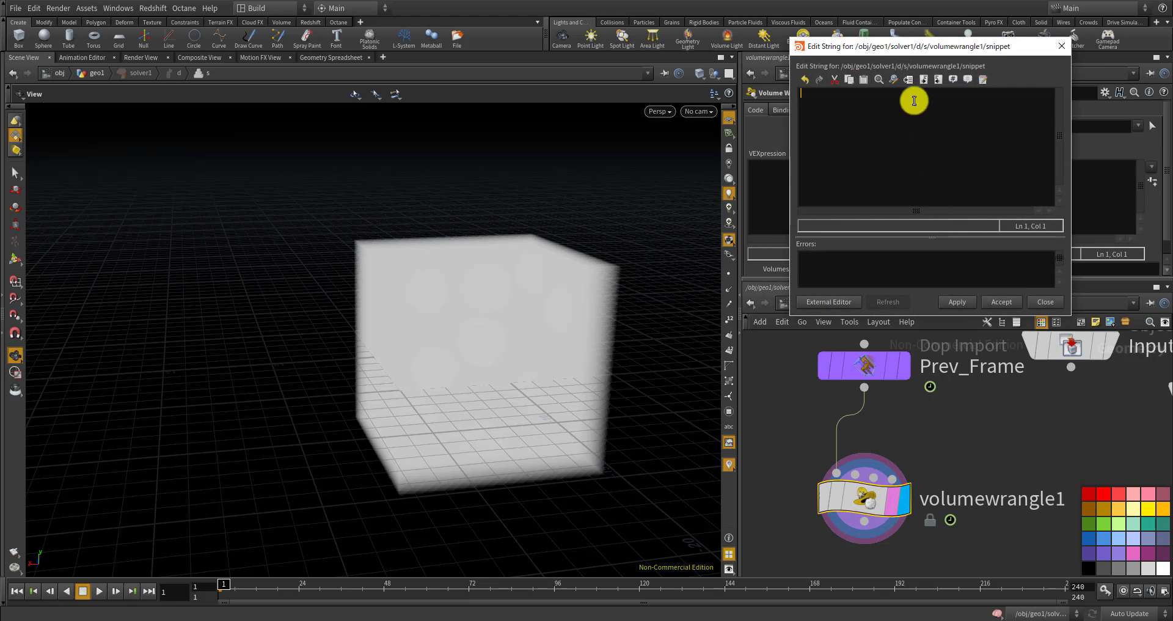
drag(880, 49, 406, 114)
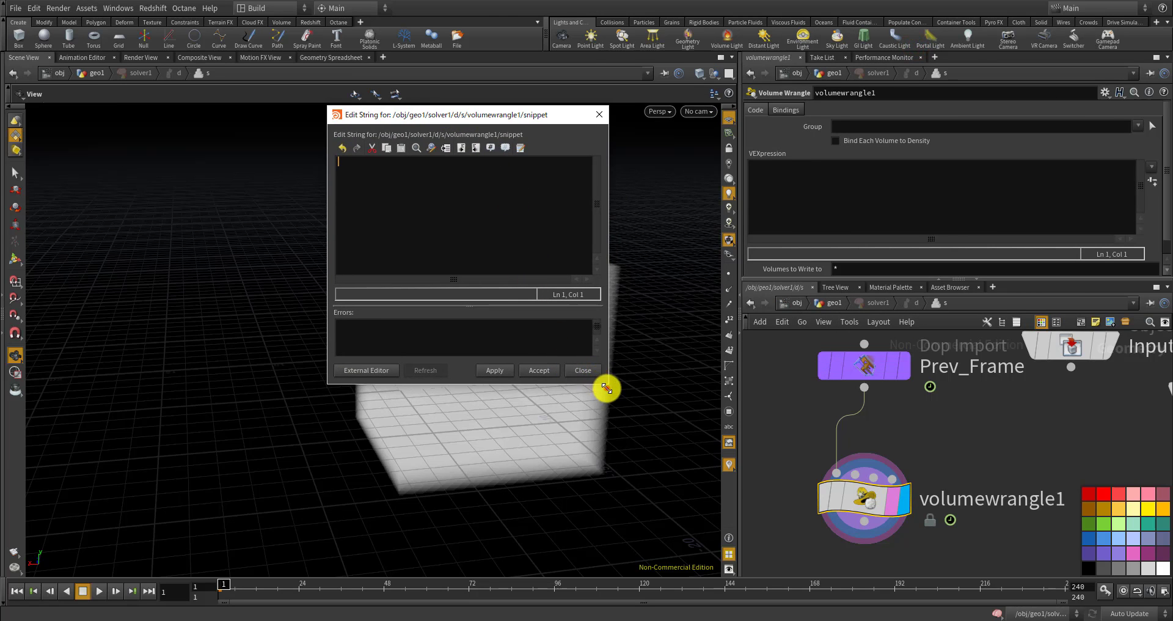
drag(605, 387, 748, 469)
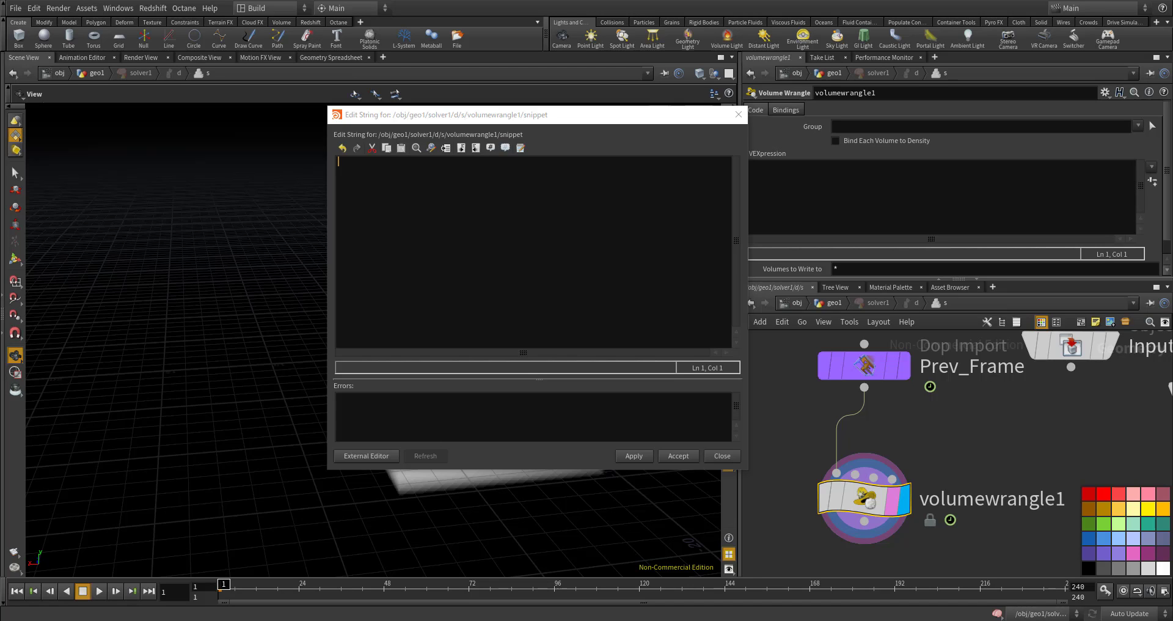
click(606, 245)
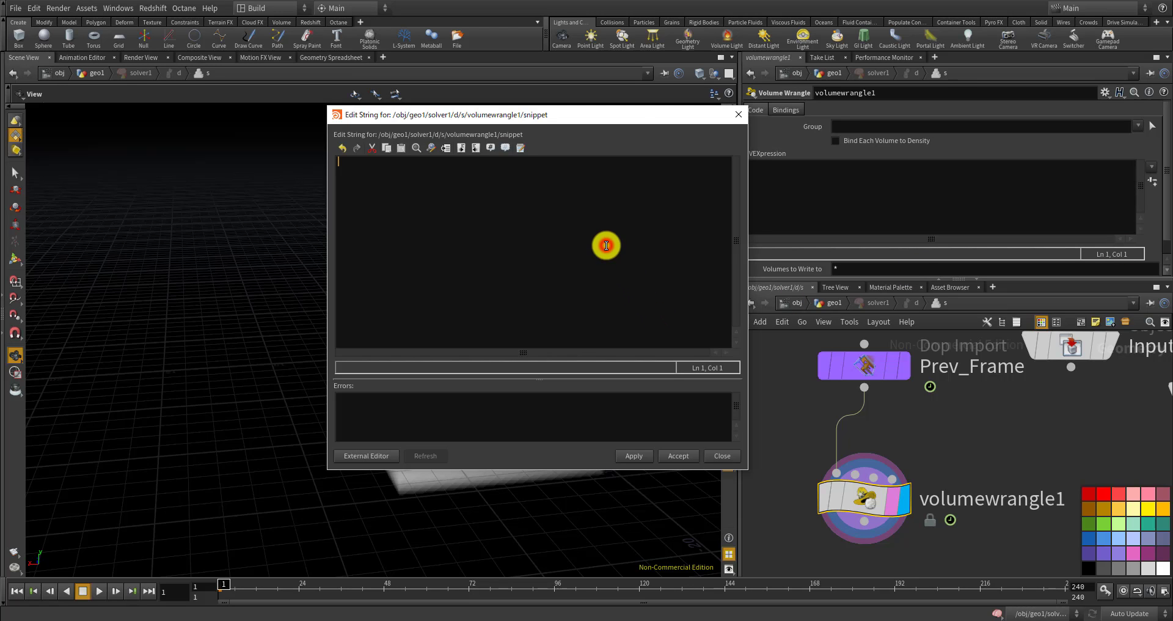
Write the int getPtIndex(int u; int v; int w) header with int size = chi("/obj/geo1/CONTROLLER/res");
text(int get)
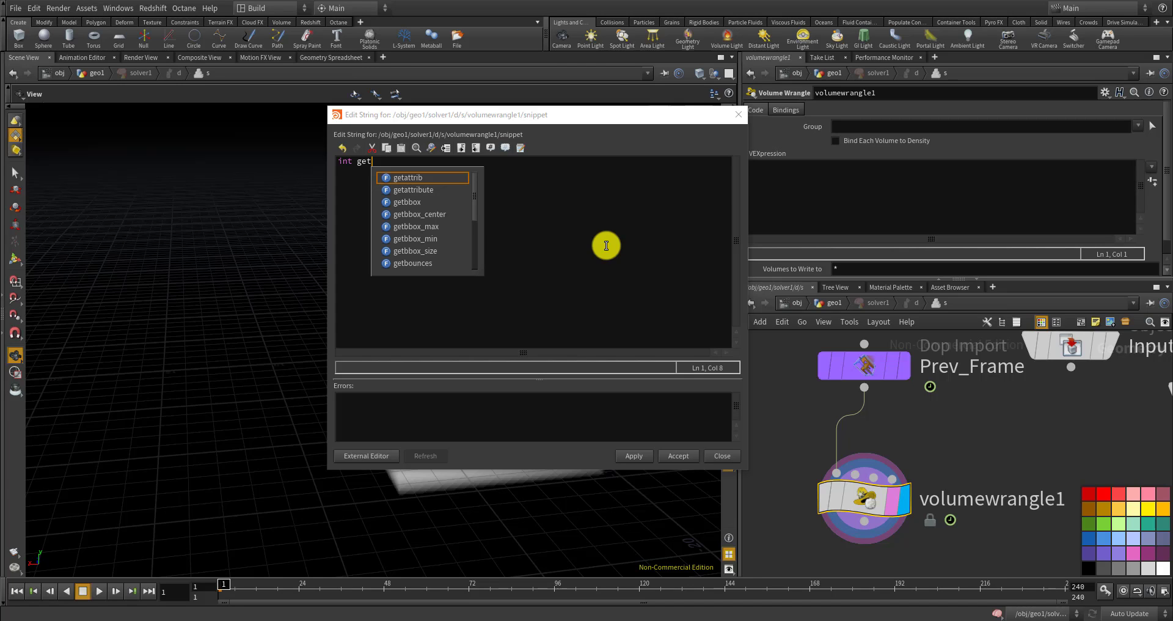
text(PtIndex)
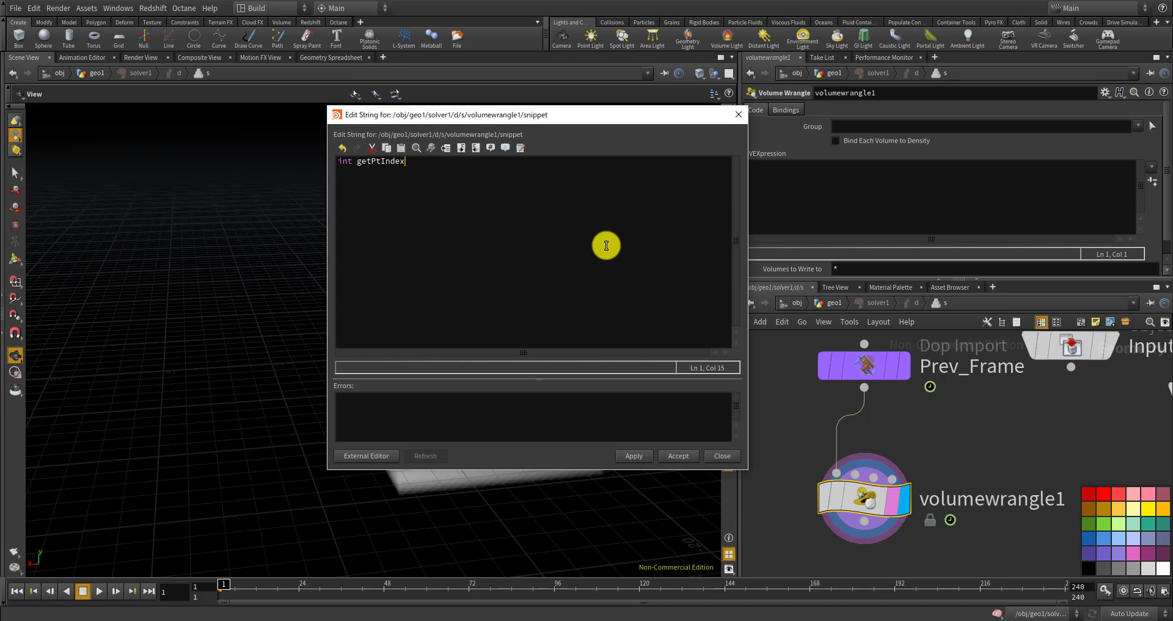
text((int u; int v; int w){)
key(Return)
key(Return)
text(int size = chi("/obj/)
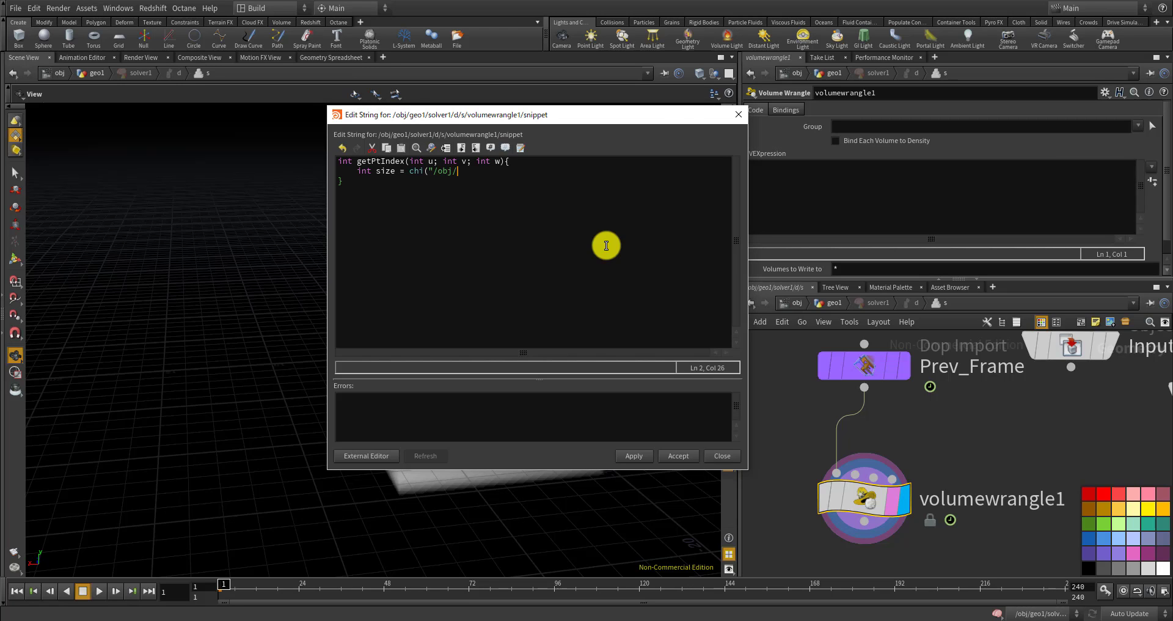
text(geo1/CONTROLLER/res");)
key(Return)
key(Return)
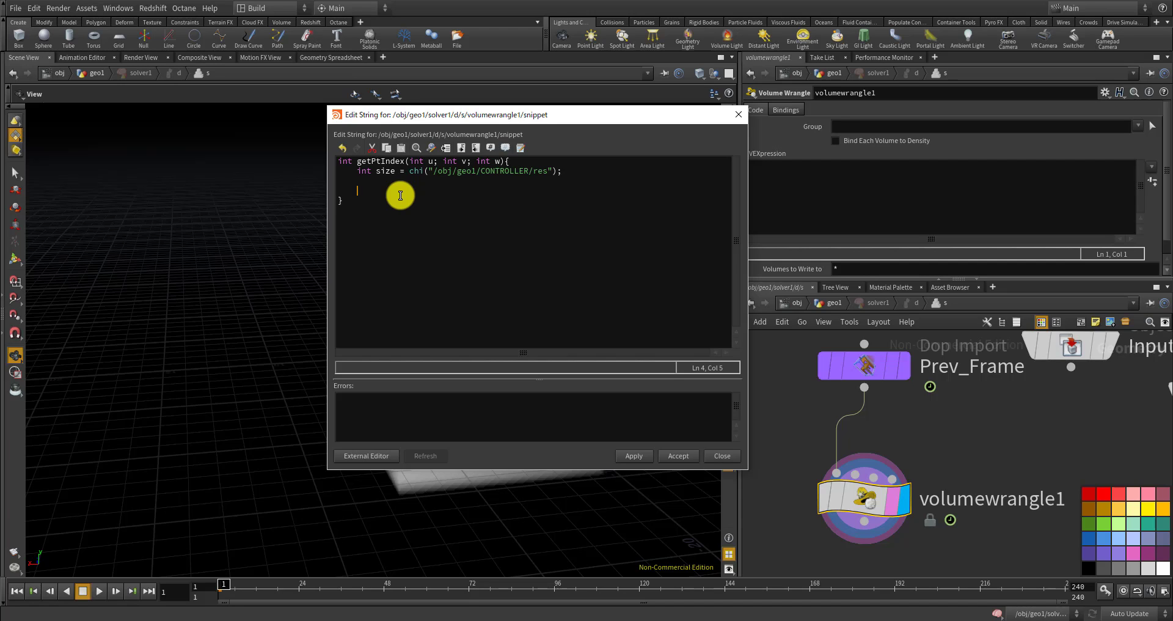
In getPtIndex, compute int index = u * size * size + v * size + w and return index
text(i)
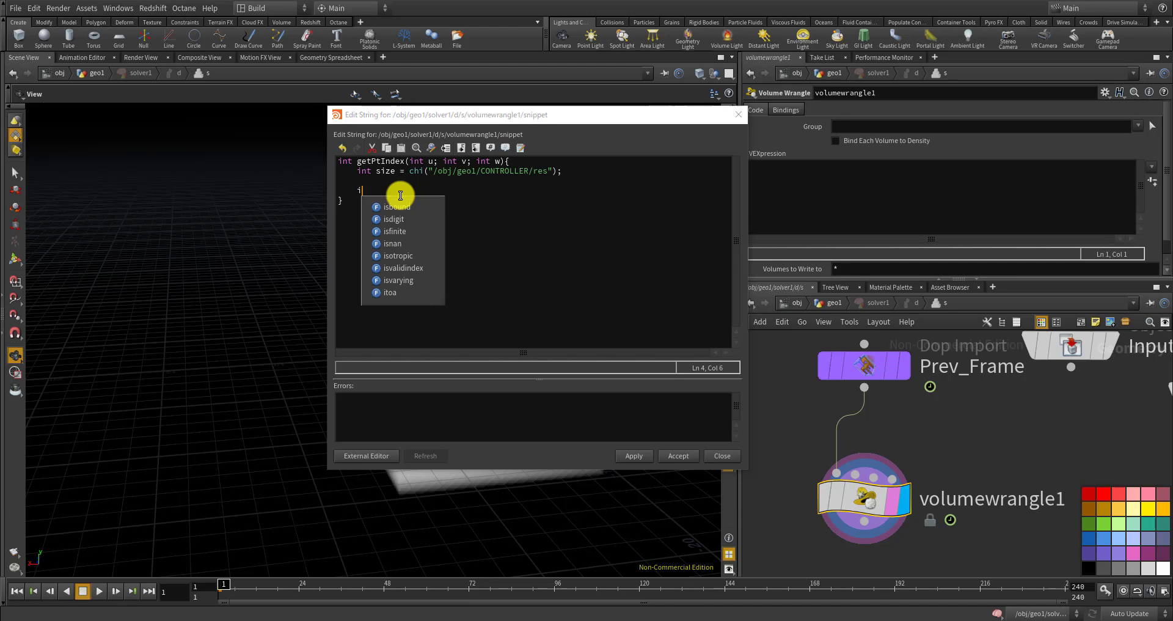
key(BackSpace)
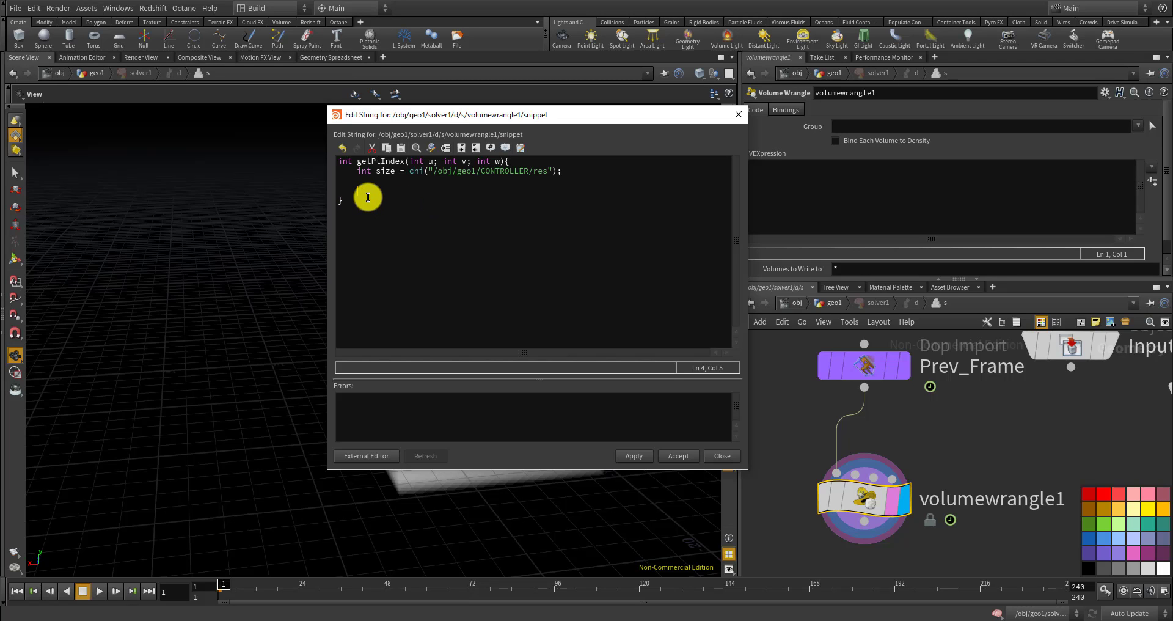
text(int )
text(ii)
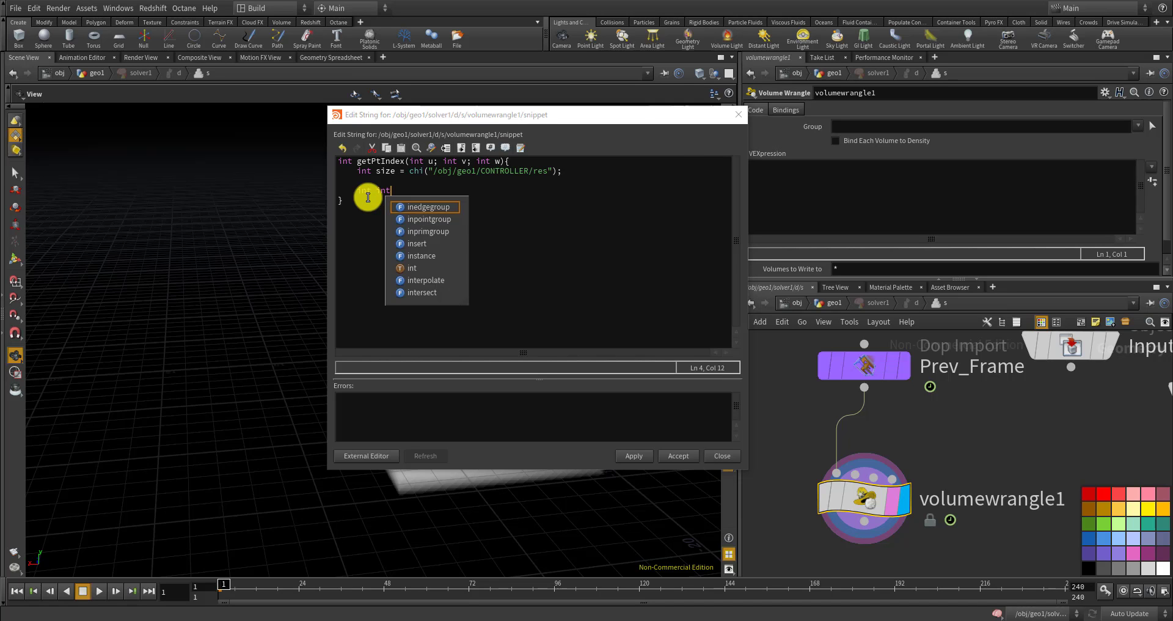
text(dex )
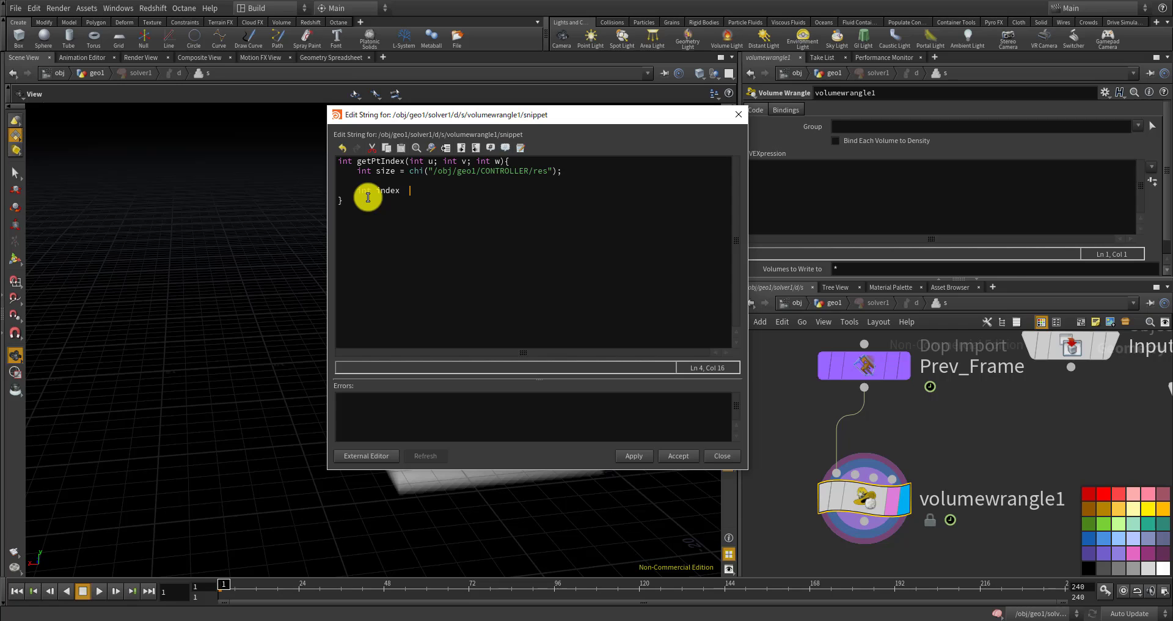
text( =)
key(BackSpace)
text(= u * size * size + )
text(size)
key(BackSpace)
key(BackSpace)
key(BackSpace)
key(BackSpace)
text(v * size + w;)
key(Return)
key(Return)
text(retu)
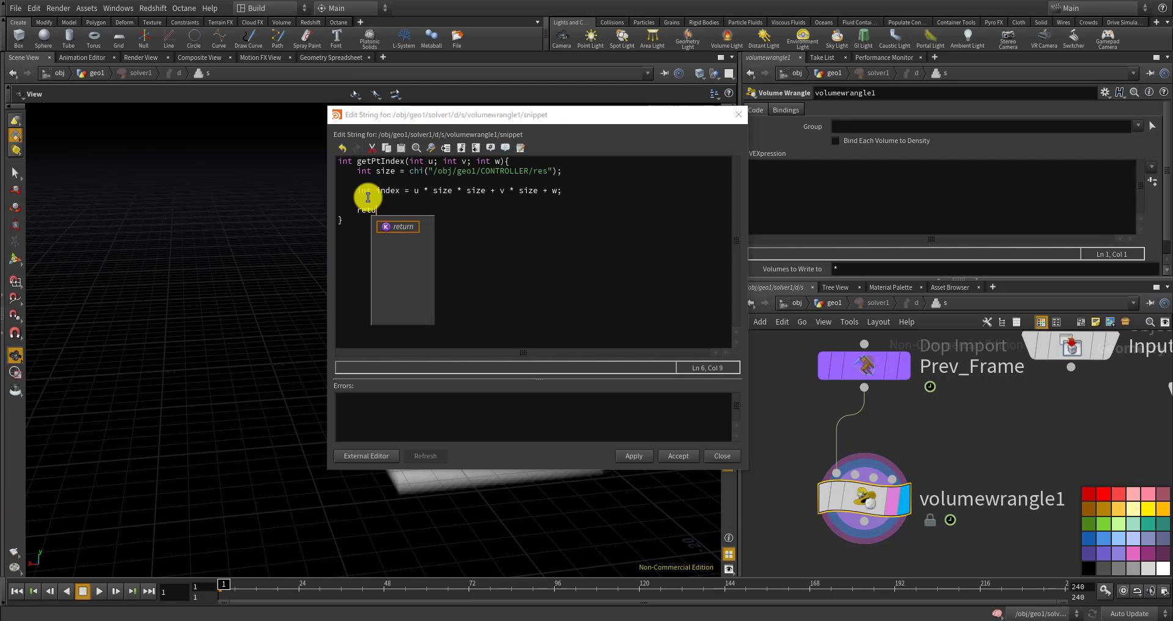
text(rn index;)
key(Down)
key(Down)
key(Down)
key(Down)
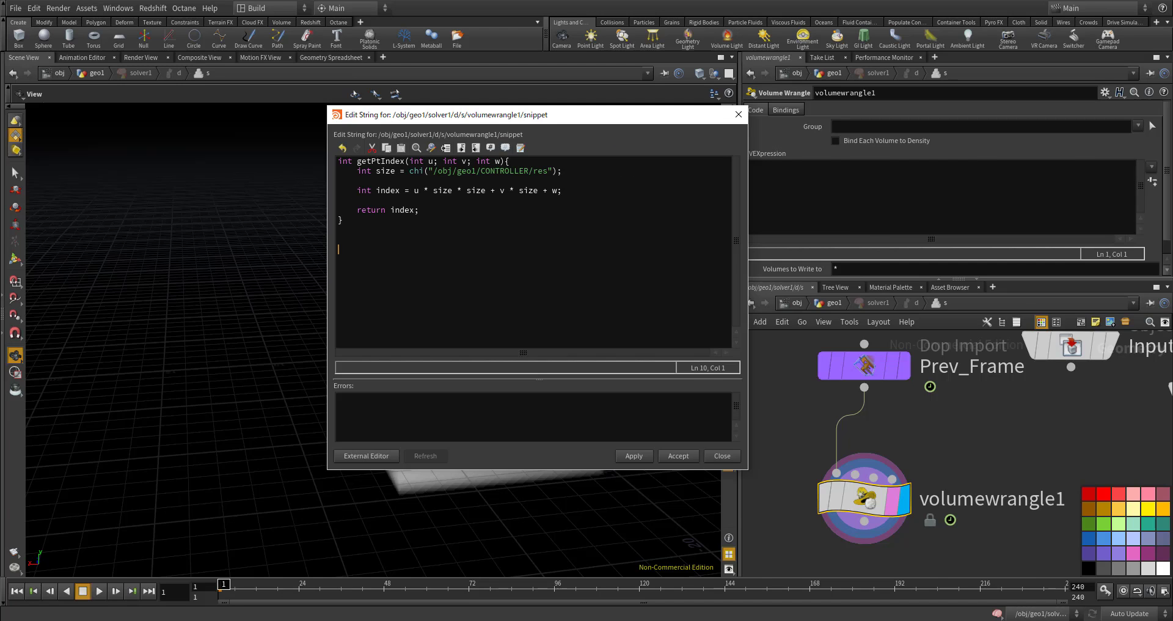
click(442, 254)
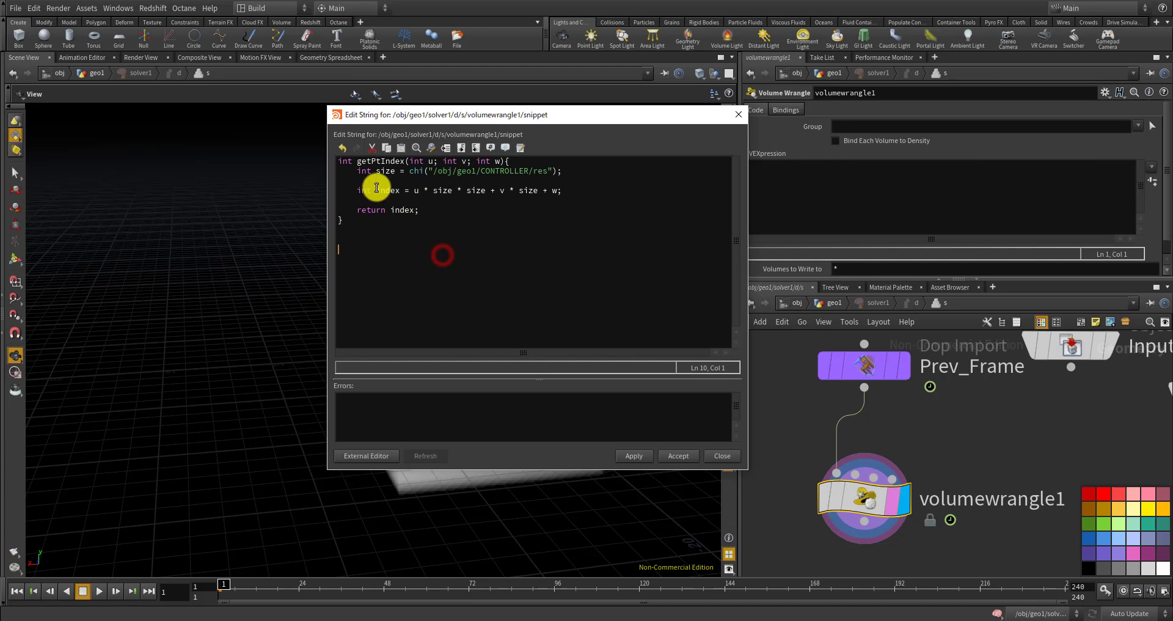
Wrap the getPtIndex function in a /* ... */ block comment, adding blank lines below it
click(337, 161)
key(Return)
key(Return)
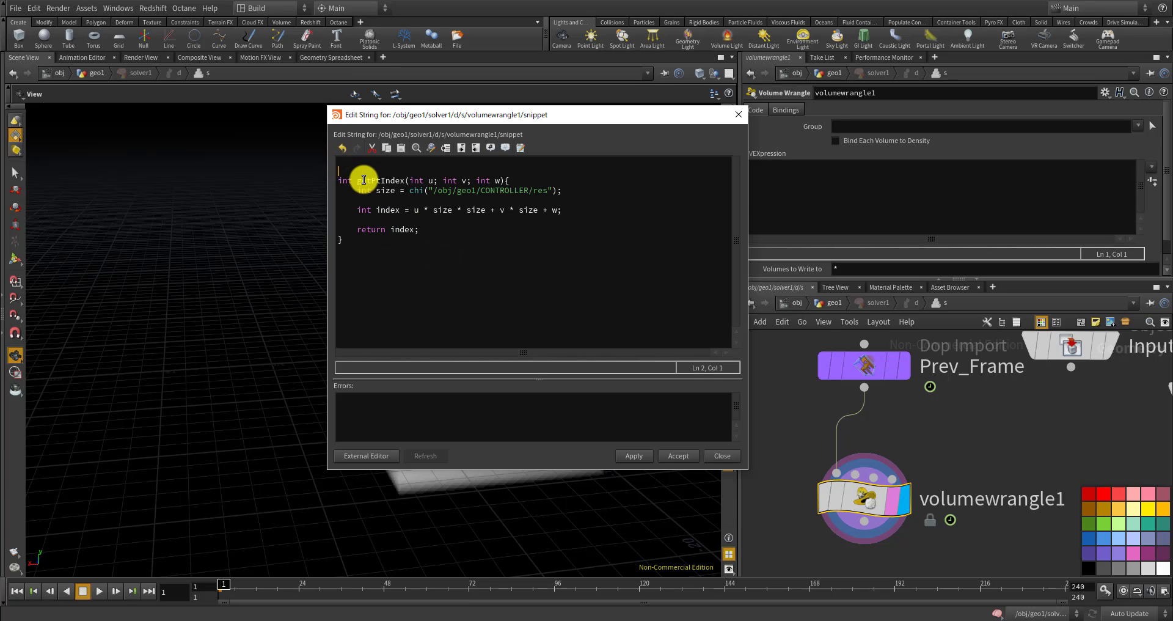
text(/*)
key(Down)
key(Down)
key(Down)
key(Down)
key(Down)
key(Down)
key(Down)
key(Down)
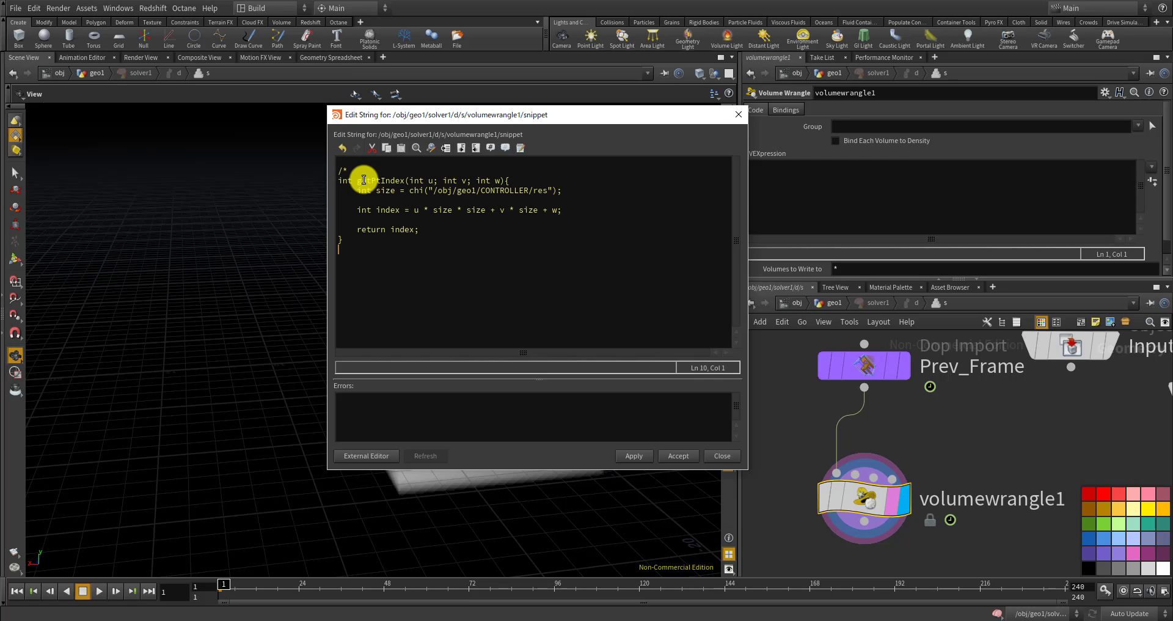
text(*/)
key(Return)
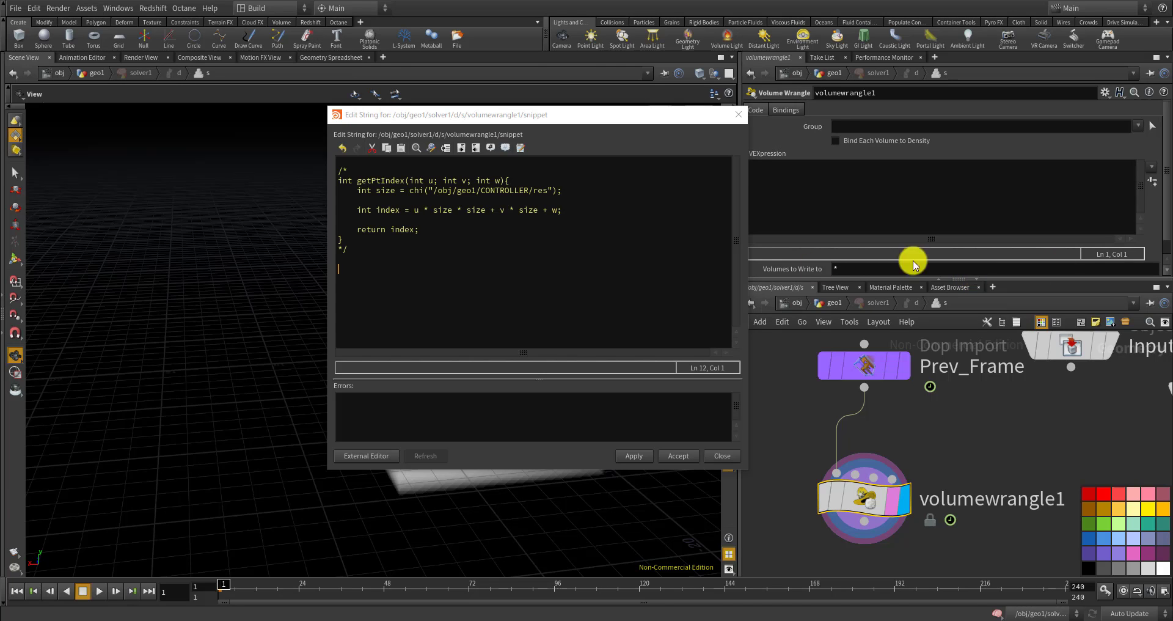
click(395, 282)
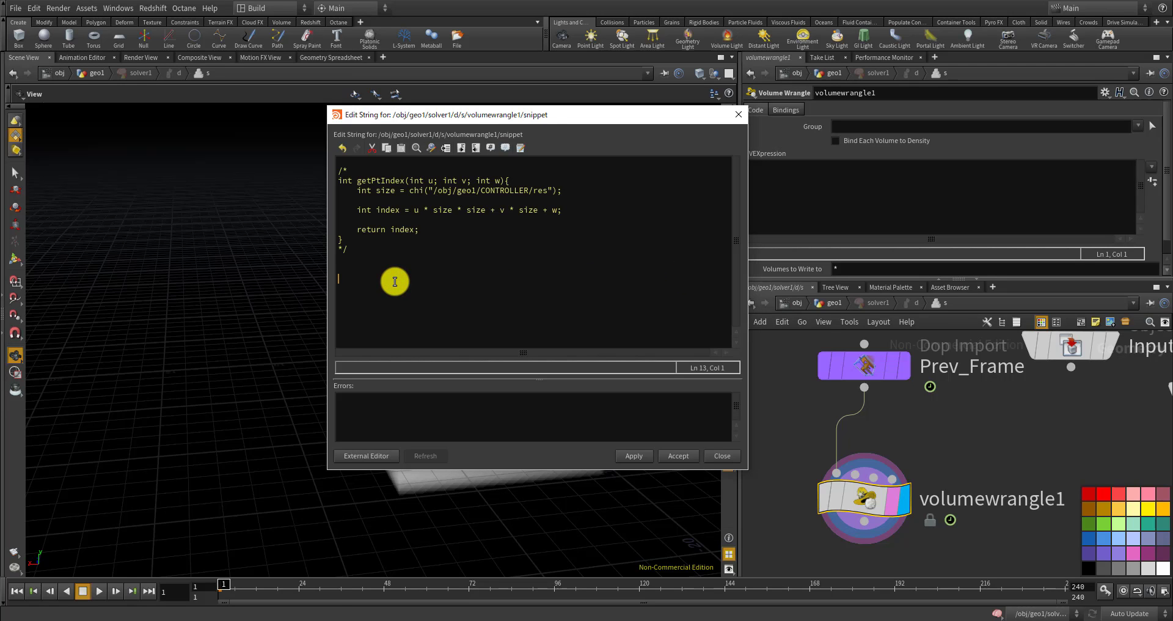
Write the signature vector2 getLaplacian3D(int u; int v; int w; float cen; float adj; float dia; float cor)
text(vector2)
text(get)
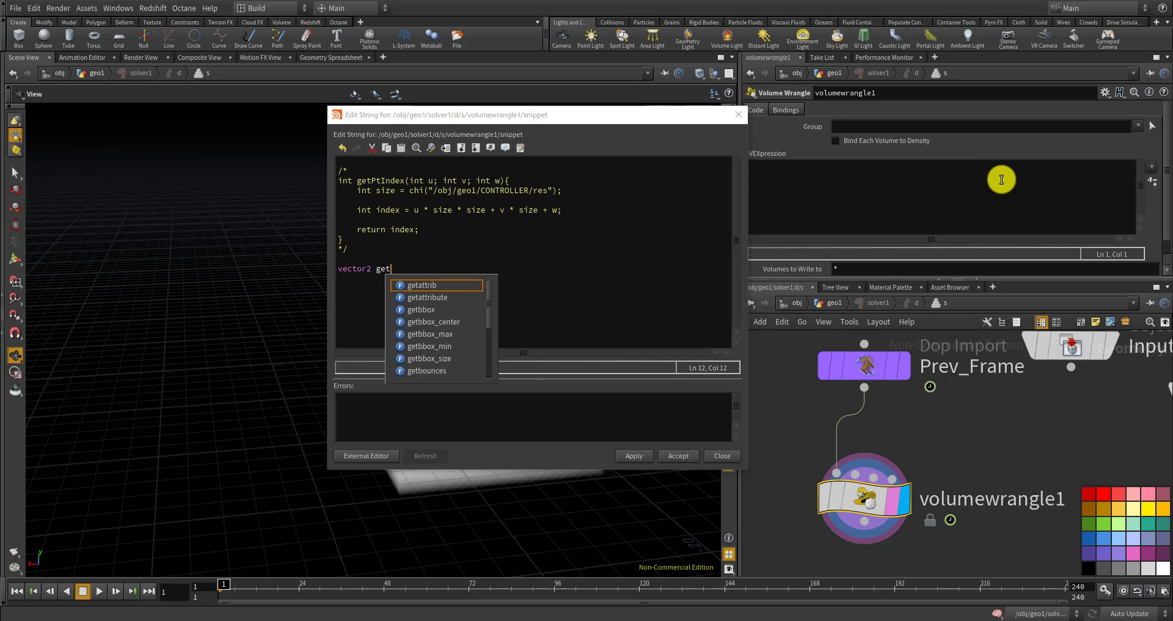
text(Lap)
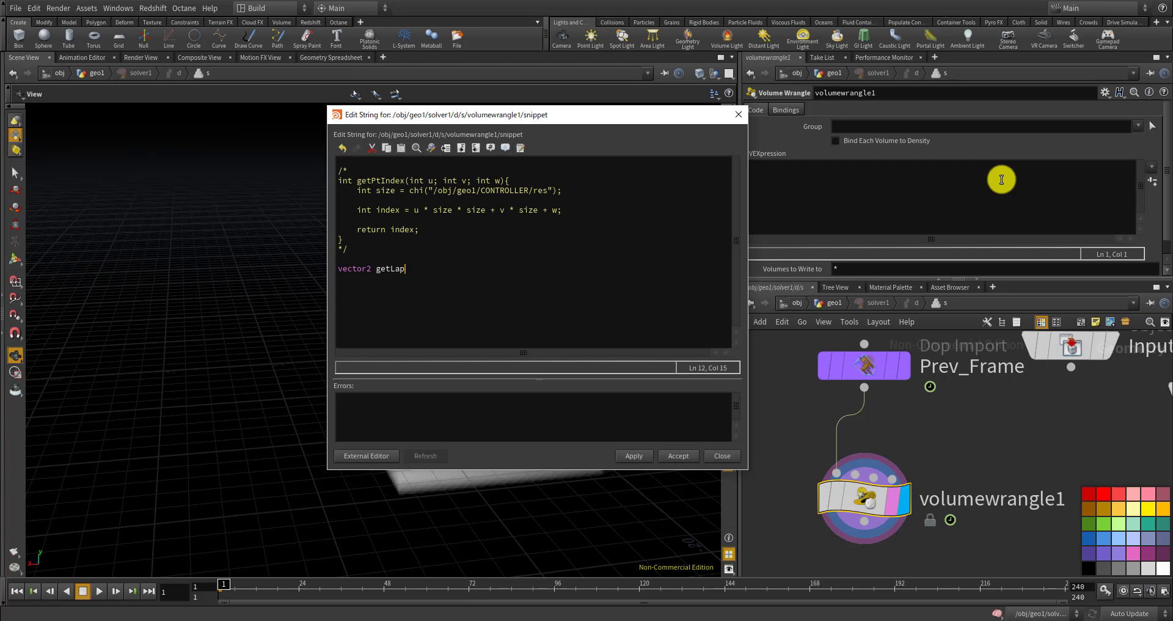
text(lacian3D(int u; int)
text(v; int w; float cen; )
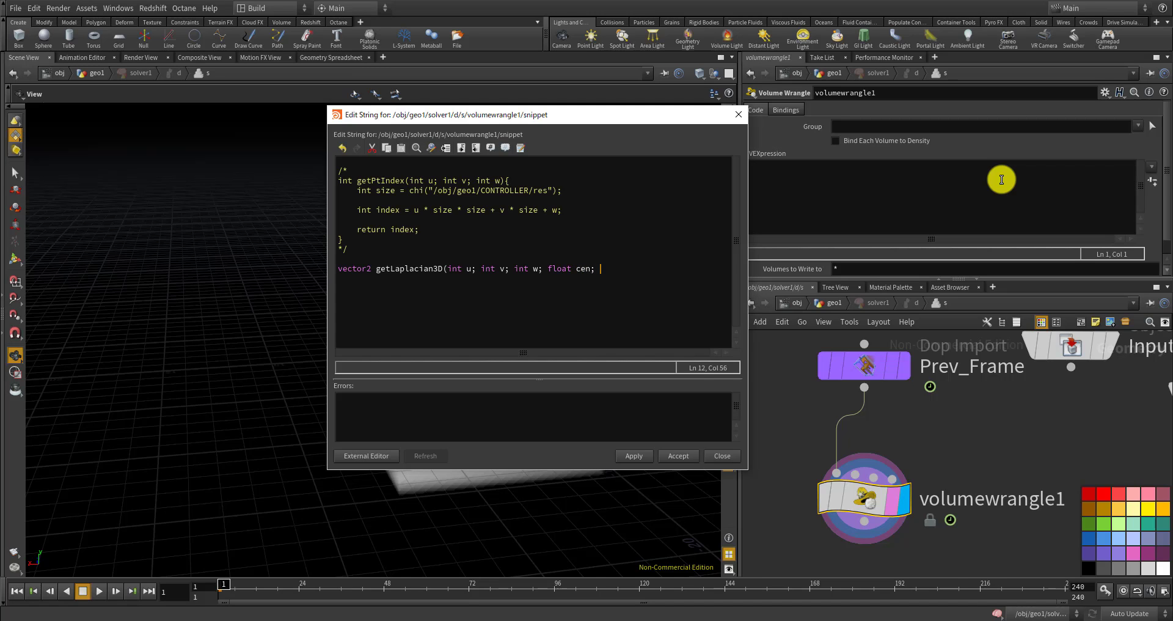
text(float adj; float dia; f)
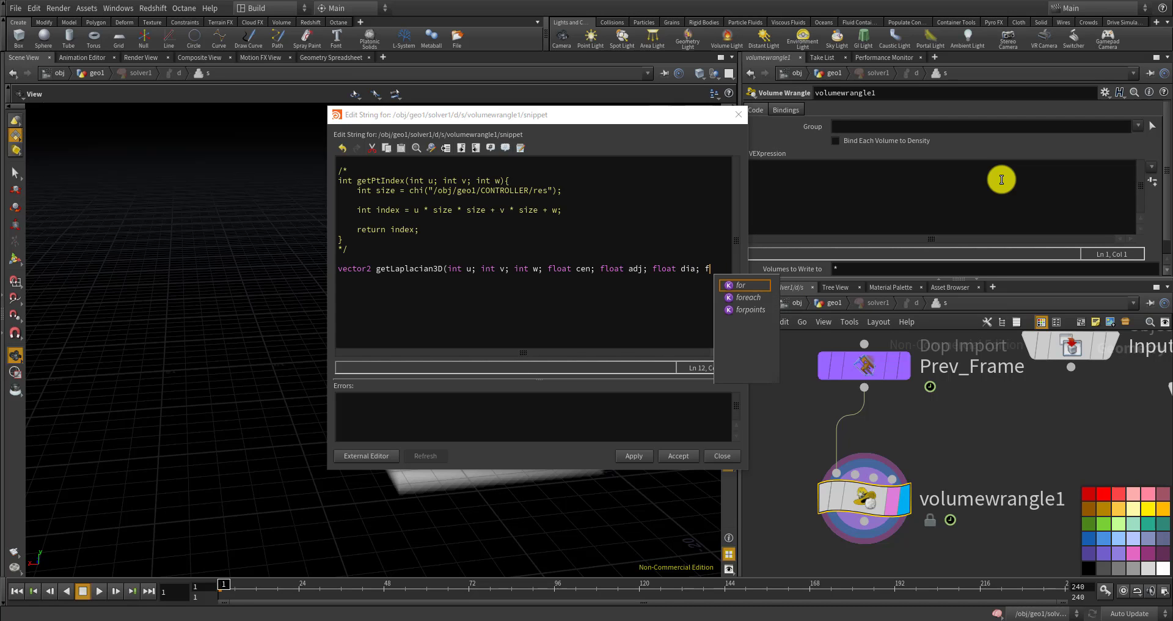
text(laot)
key(BackSpace)
key(BackSpace)
key(BackSpace)
key(BackSpace)
text(oat )
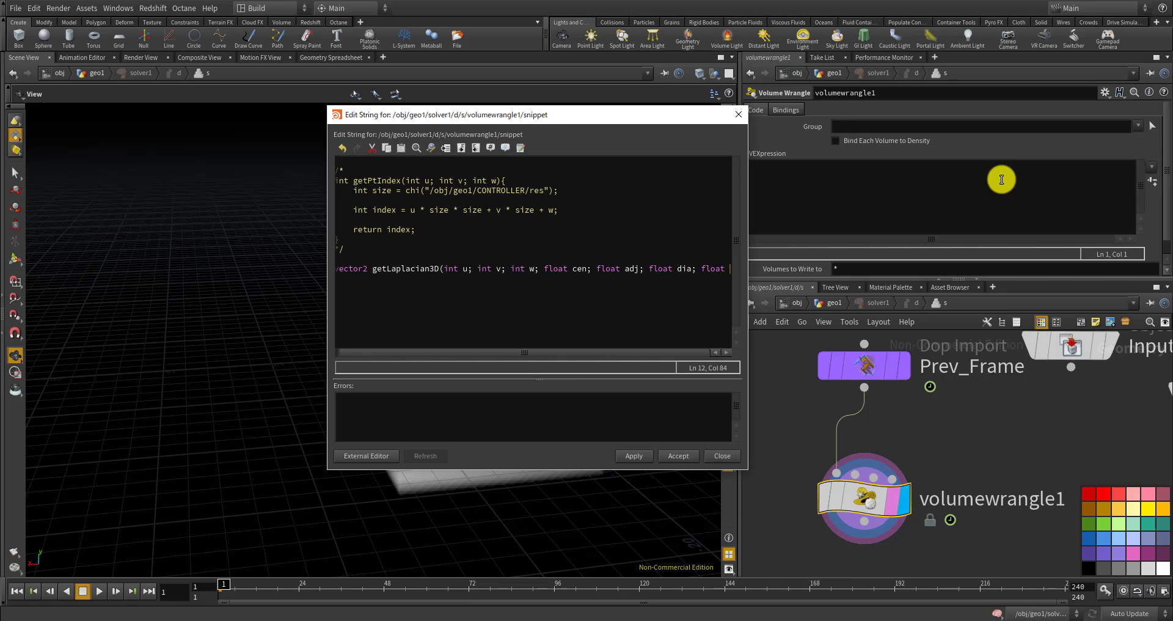
text(cor;)
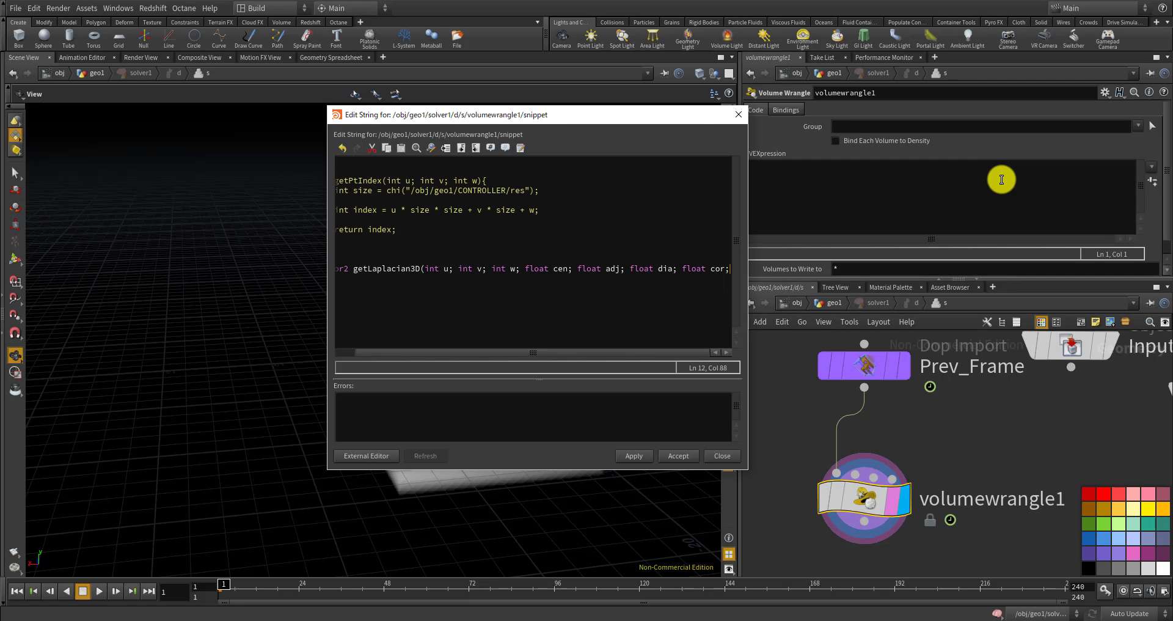
key(BackSpace)
text())
key(Return)
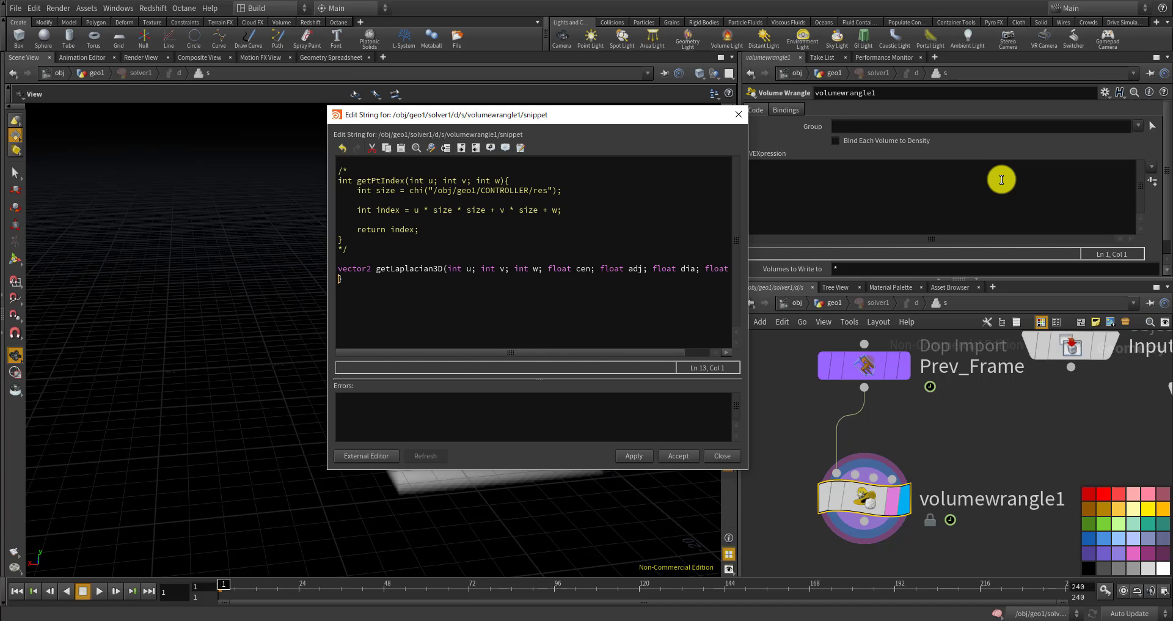
key(Return)
Read size from chi("/obj/geo1/CONTROLLER/res") and declare vector2 newLap = set(0.0, 0.0)
text(int size = )
text(chi("../)
key(BackSpace)
text(/obj/geo)
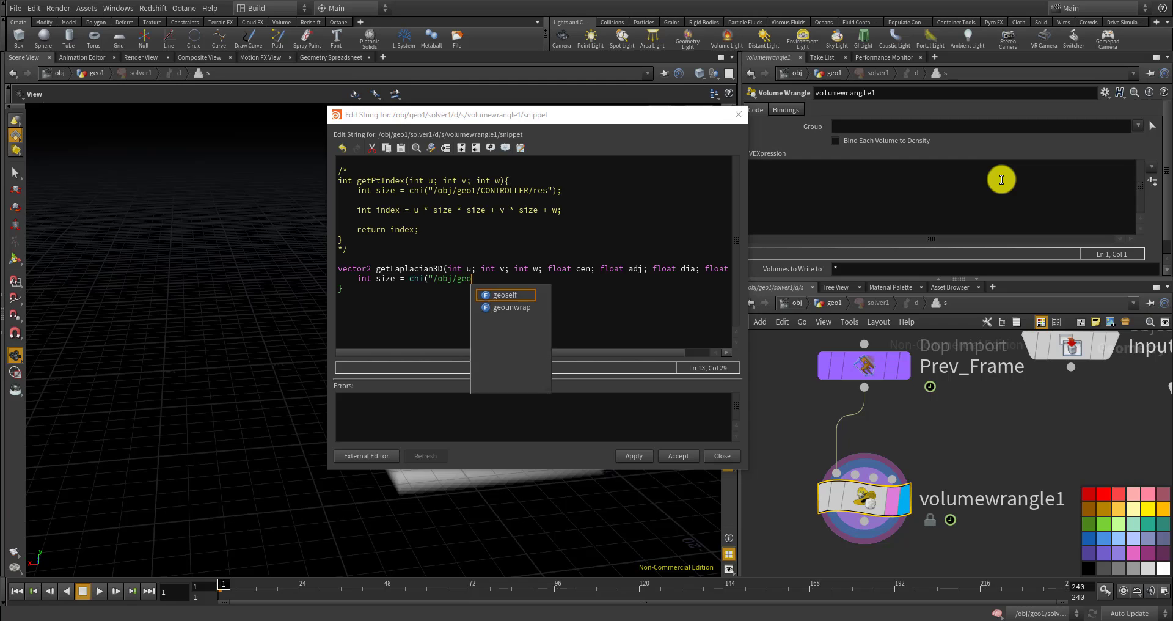
text(1/CONTR)
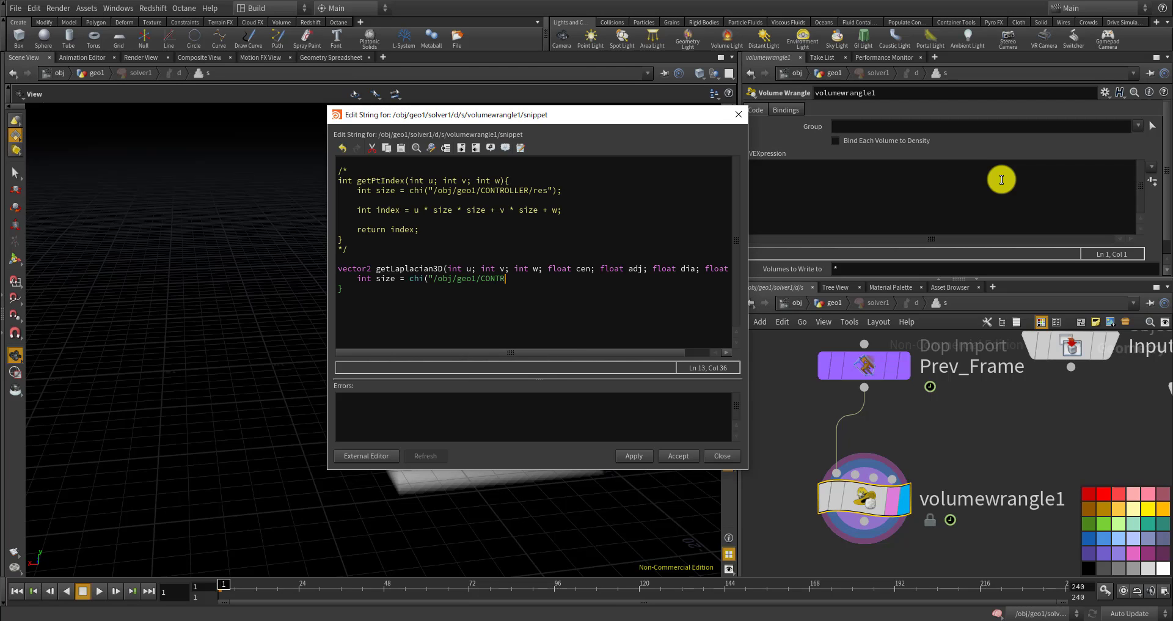
text(OLLER/res");)
key(Return)
key(Return)
text(vector)
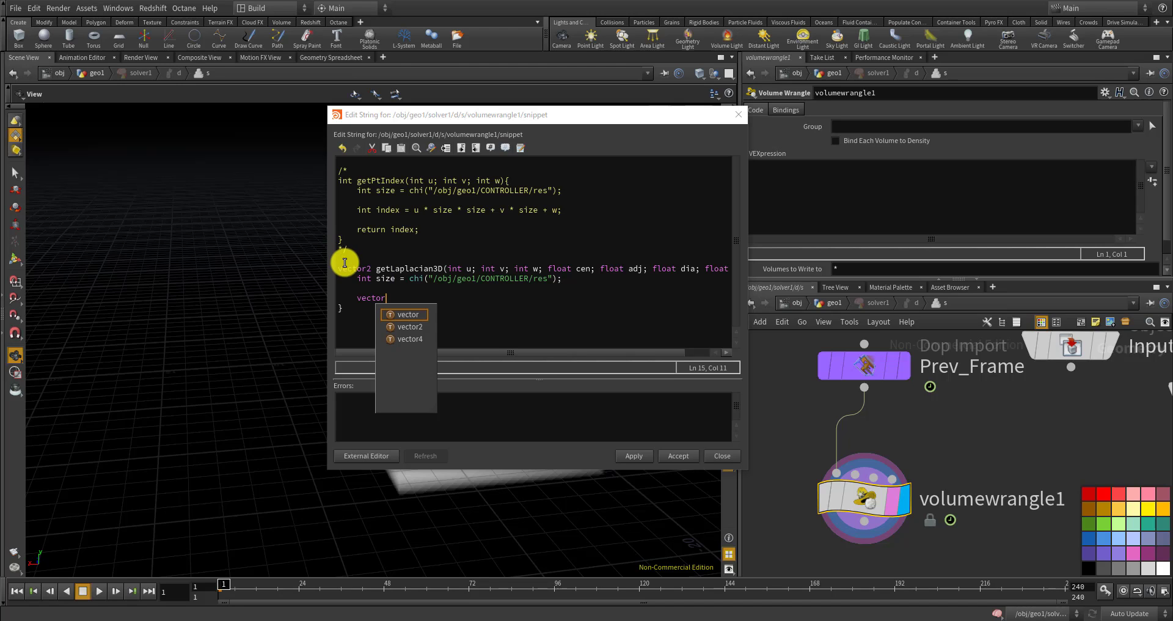
key(BackSpace)
key(BackSpace)
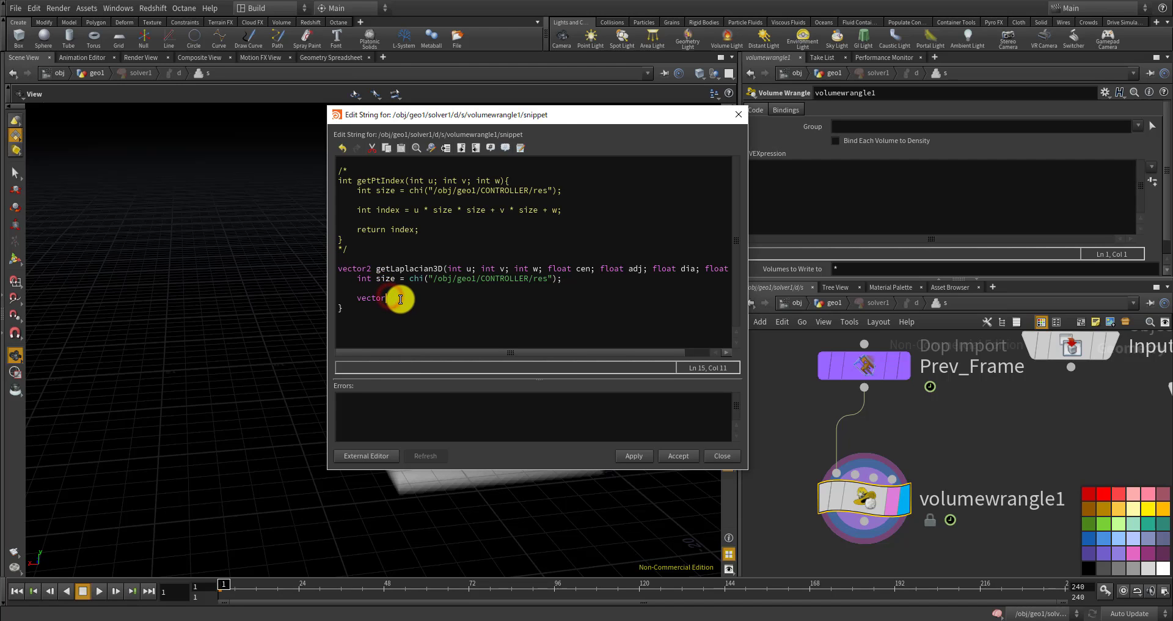
key(BackSpace)
key(BackSpace)
key(BackSpace)
key(BackSpace)
text(vect)
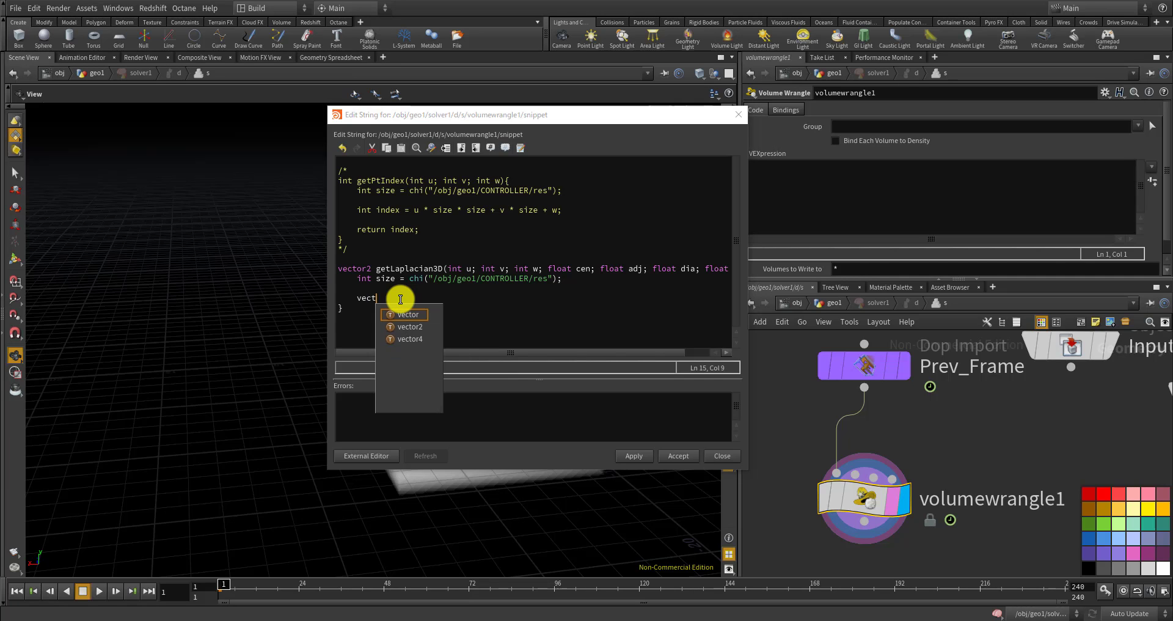
text(or2 new)
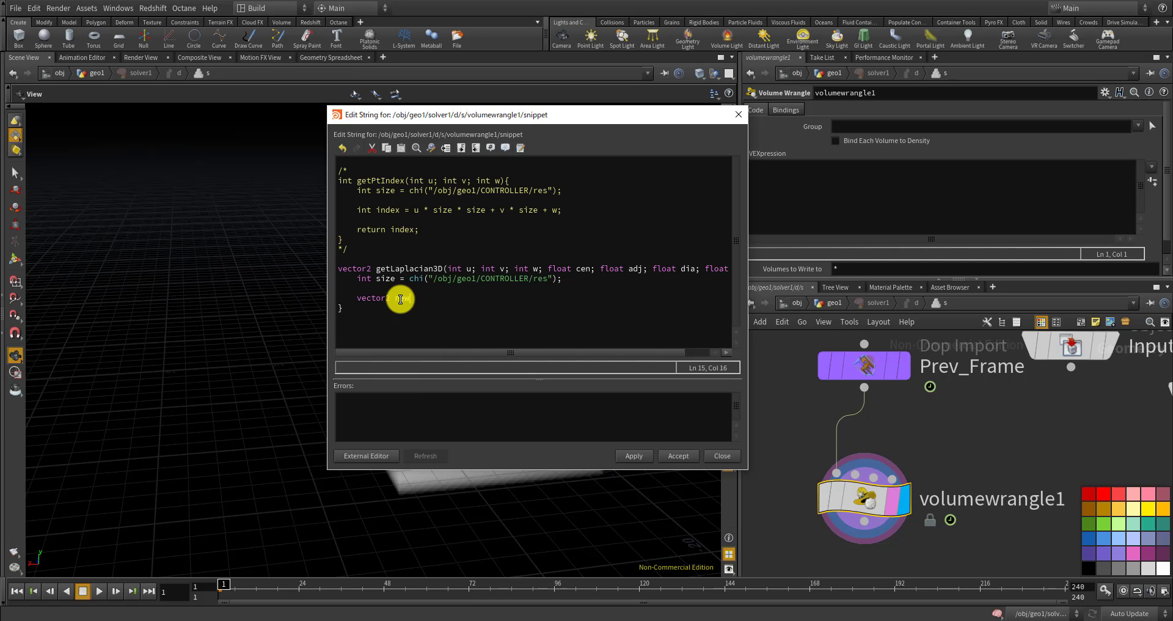
text(Lap = set)
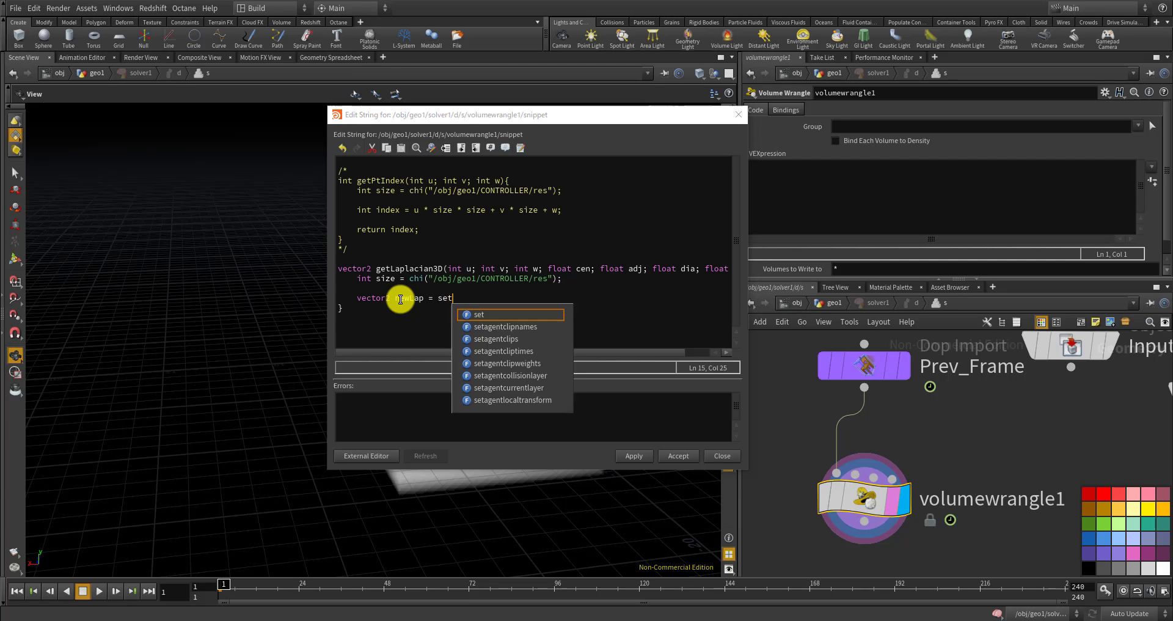
text((0.0, 0.0);)
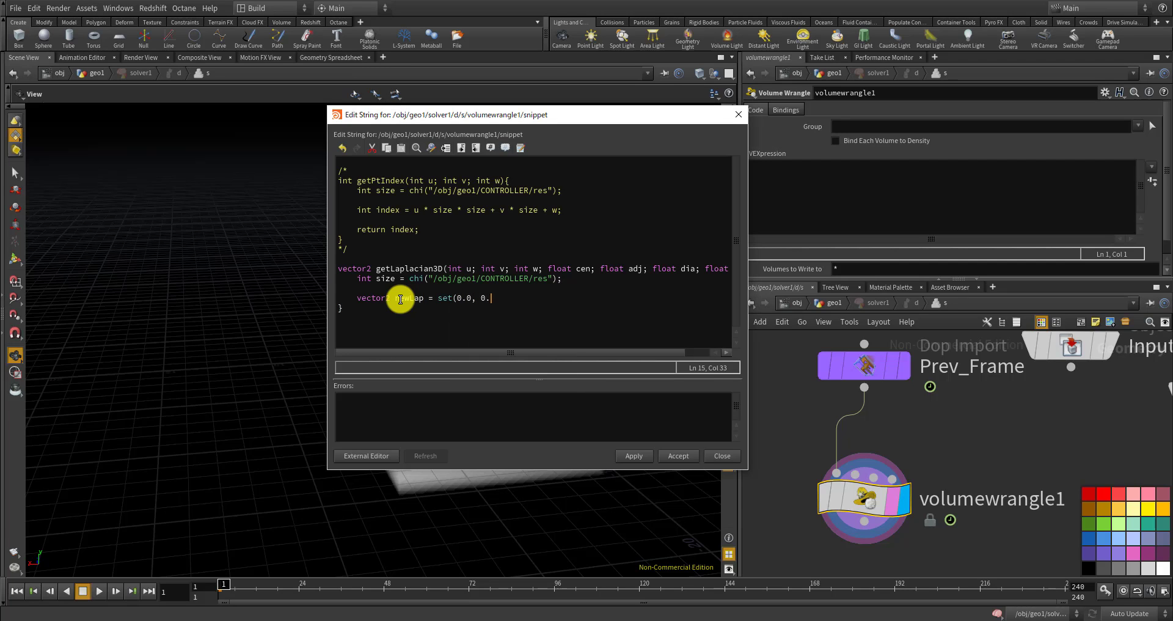
key(Return)
key(Return)
Add an outer for loop running i from -1 to 1
text(for(int)
text(i=-1; i<=1; i++){)
key(Return)
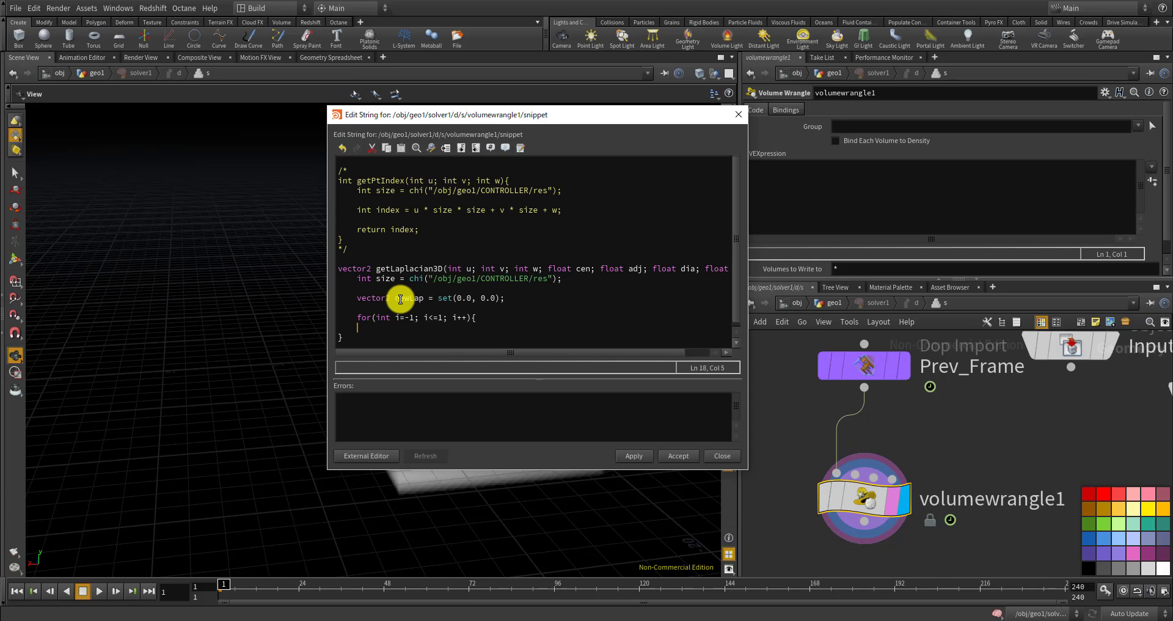
key(Return)
Copy the outer loop header and paste two nested copies inside it
drag(364, 335, 356, 316)
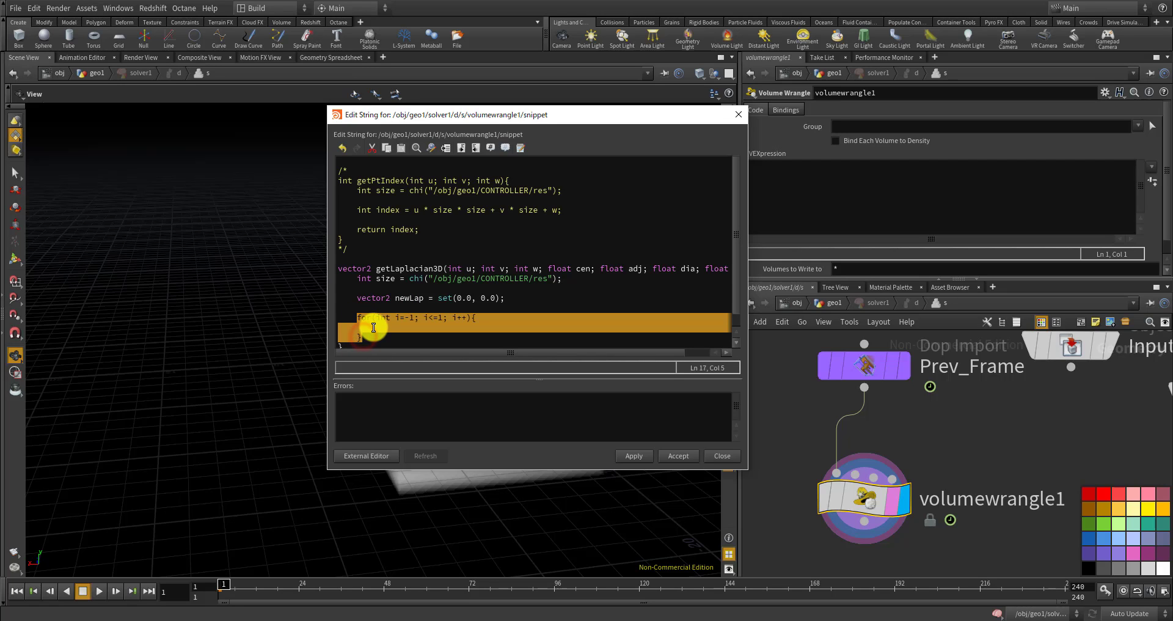
key(ctrl+c)
click(380, 327)
key(ctrl+v)
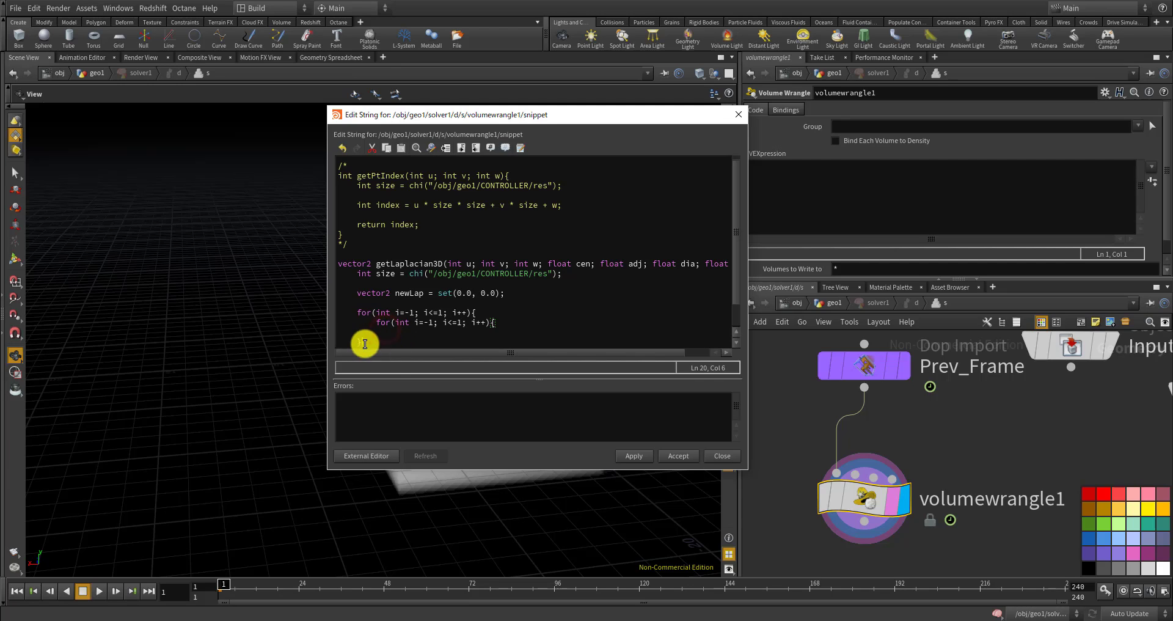
click(358, 341)
key(Tab)
click(394, 333)
key(Tab)
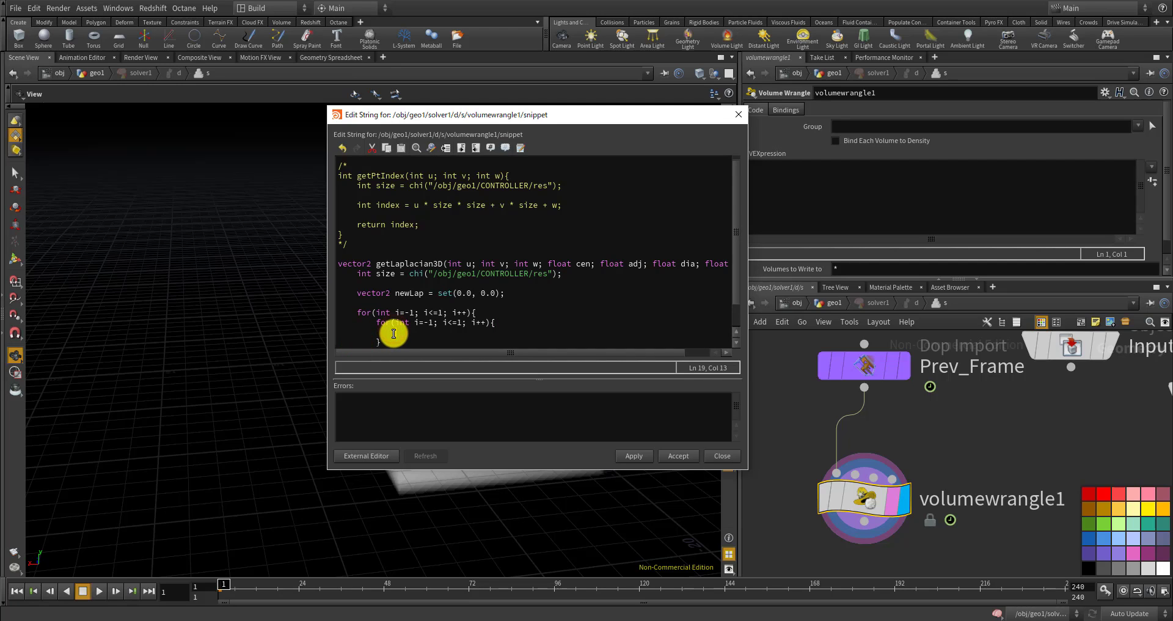
key(ctrl+v)
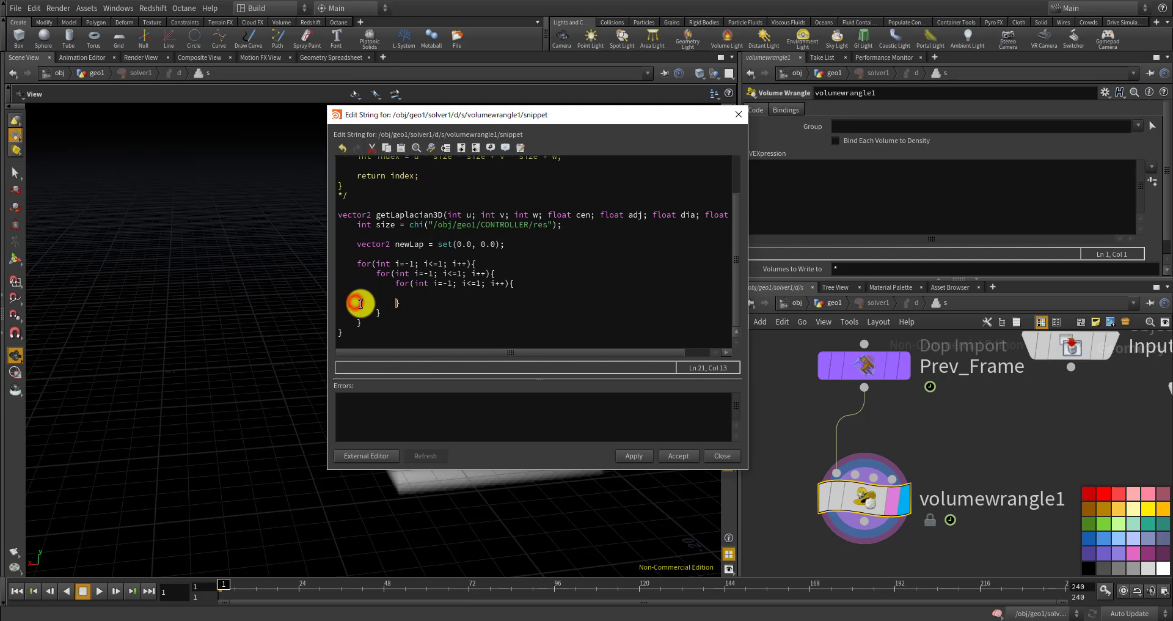
key(Tab)
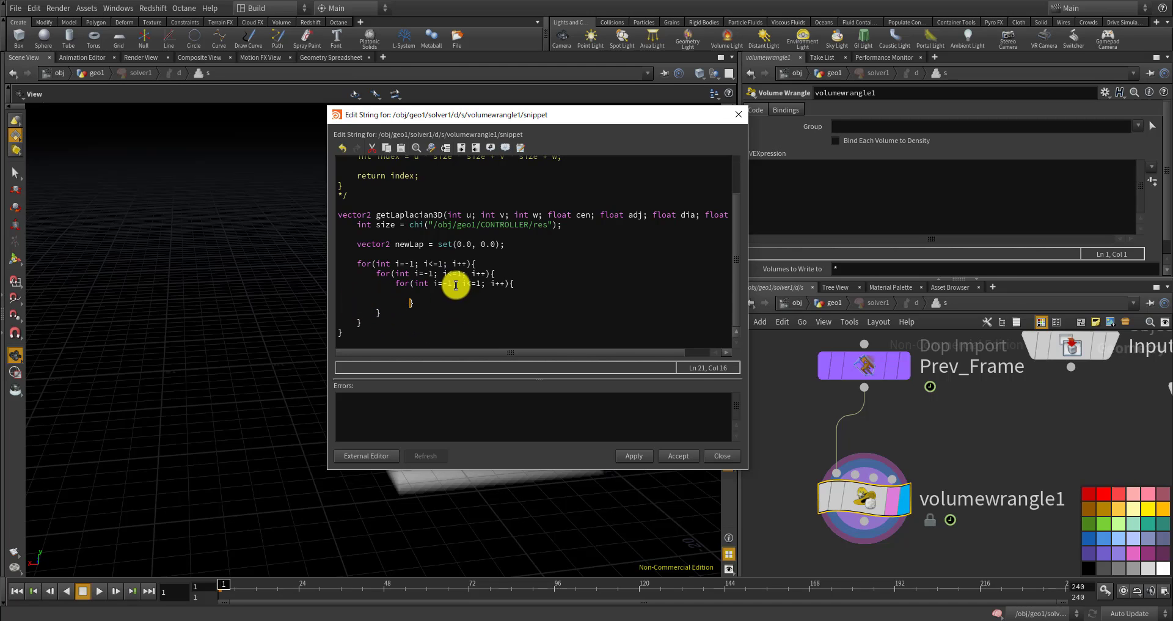
key(BackSpace)
key(BackSpace)
key(BackSpace)
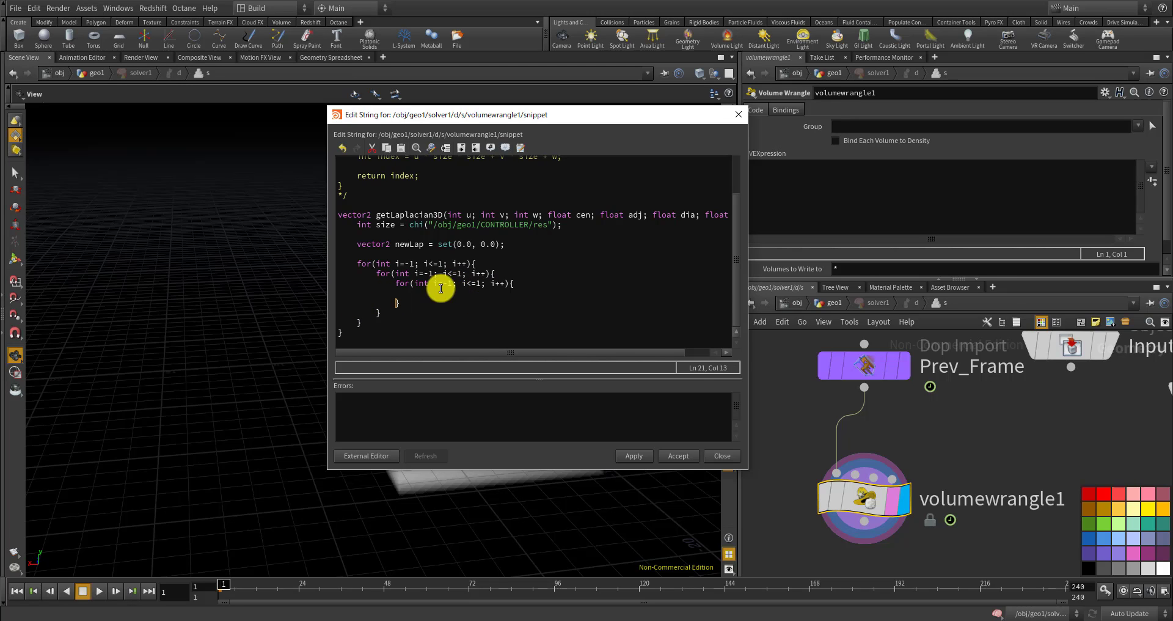
Rename the second loop's counter from i to n
click(415, 274)
text(n)
double_click(445, 273)
text(n)
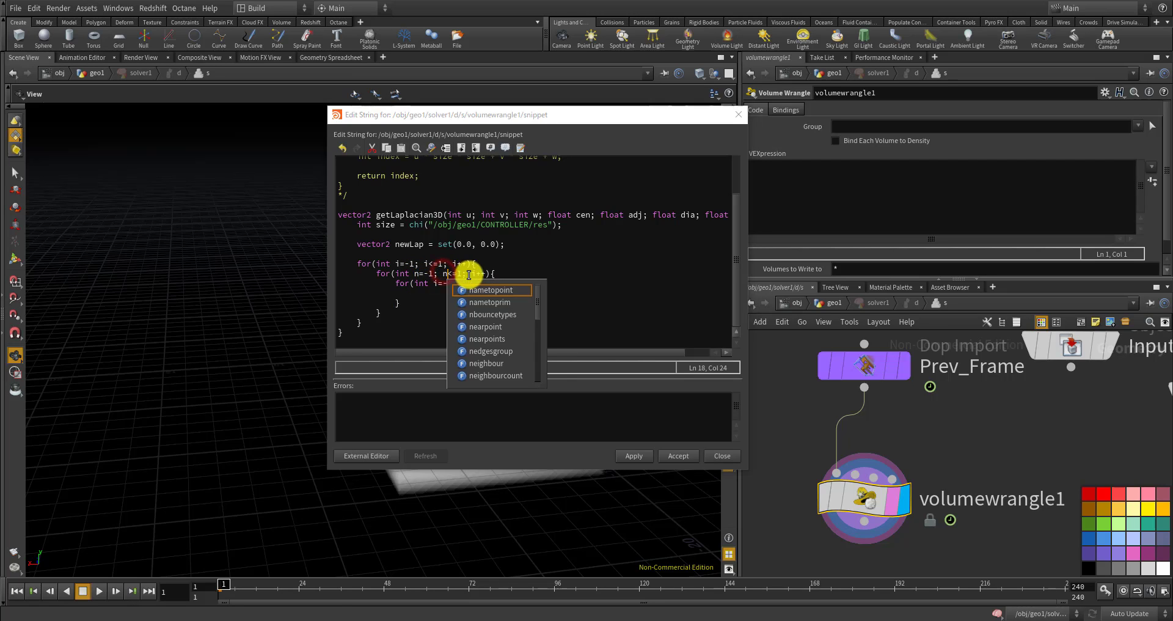
double_click(472, 273)
text(n)
Rename the innermost loop's counter to t
click(437, 282)
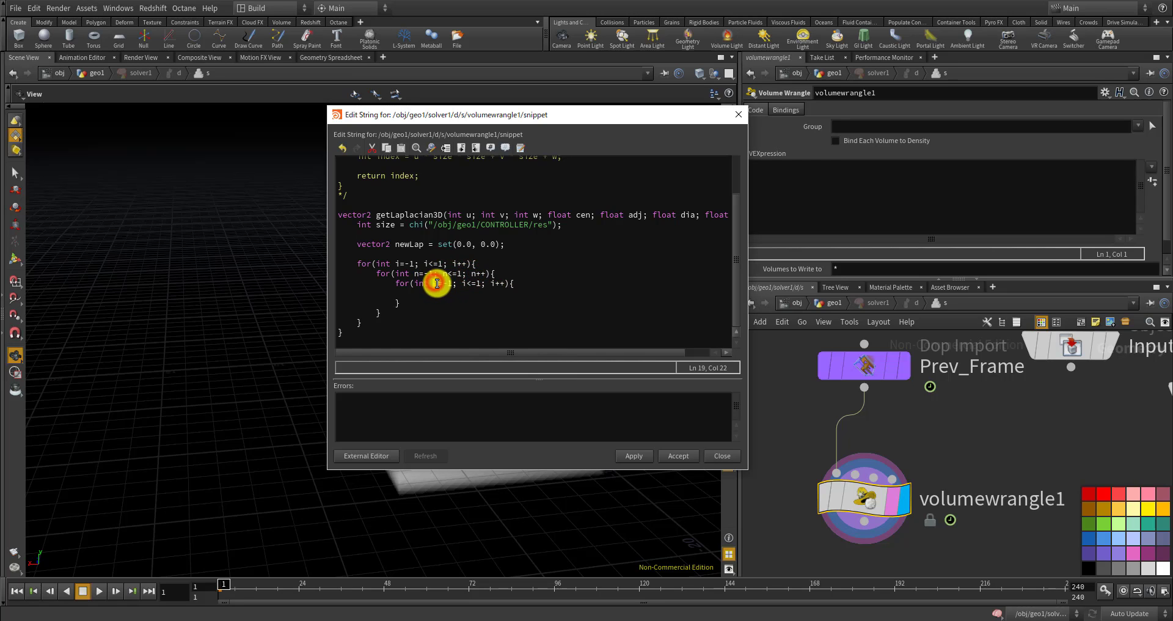
double_click(436, 283)
text(t)
click(462, 281)
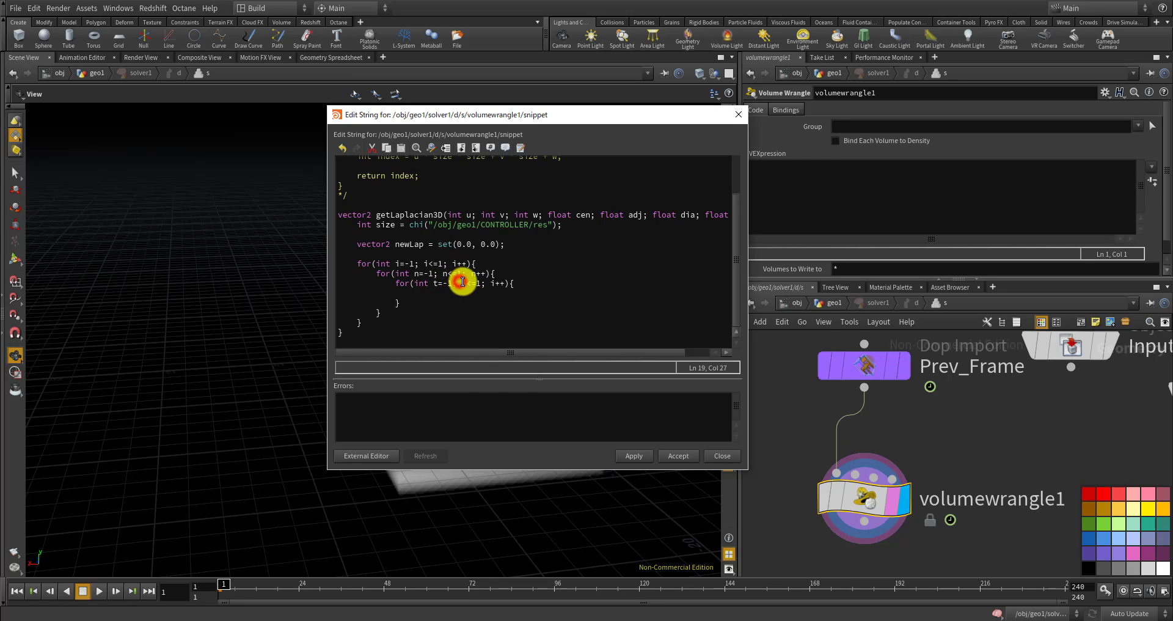
text(t)
double_click(495, 283)
text(t)
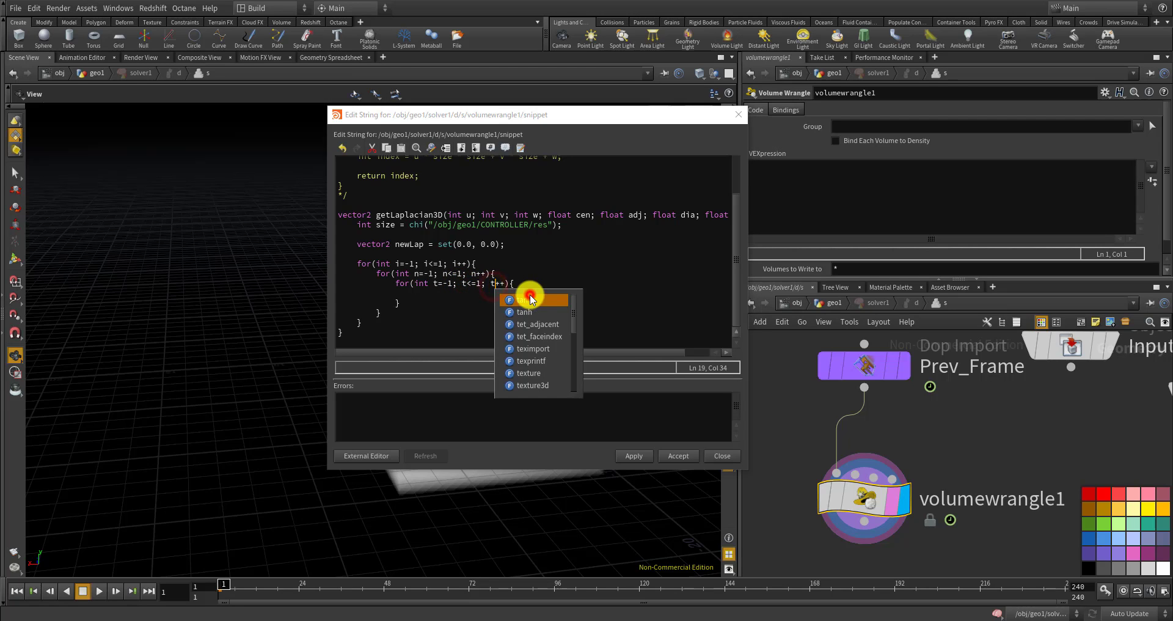
click(466, 294)
click(471, 296)
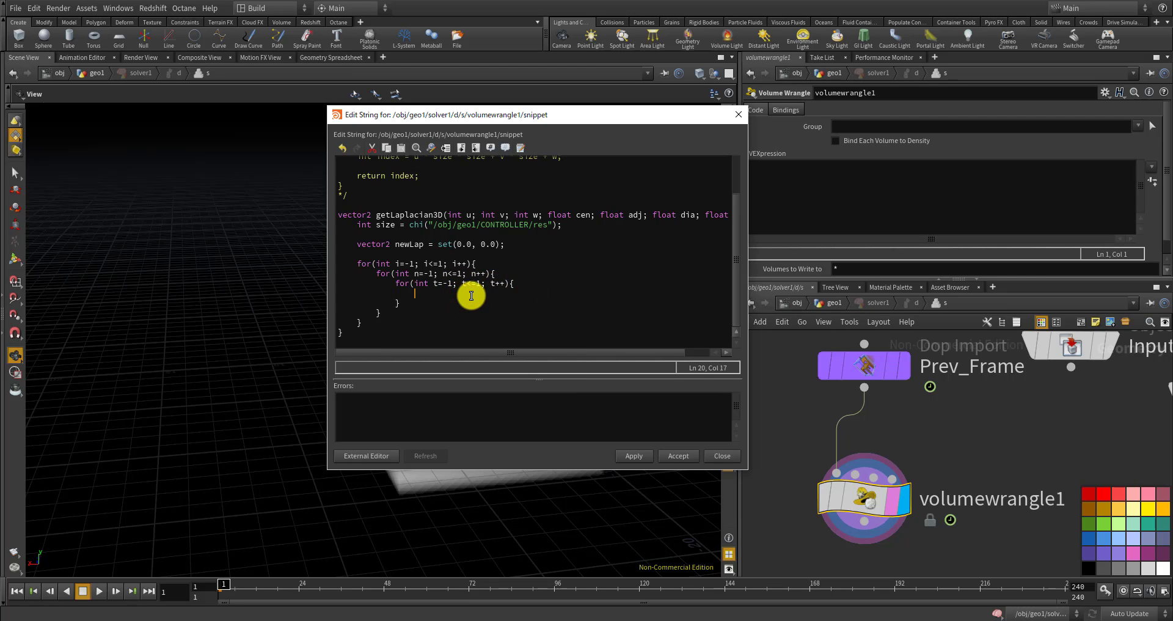
Begin the if condition: u + i < 0 || u + i >= size || v + n < 0 || v + n >= size ||
text(if()
text(u)
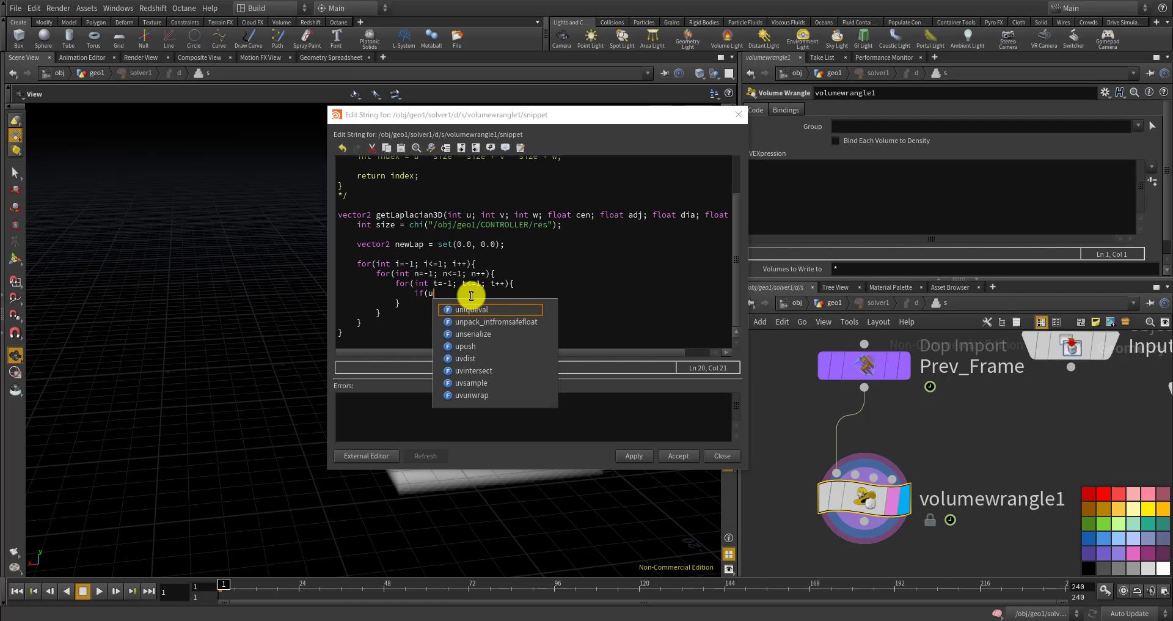
text(+)
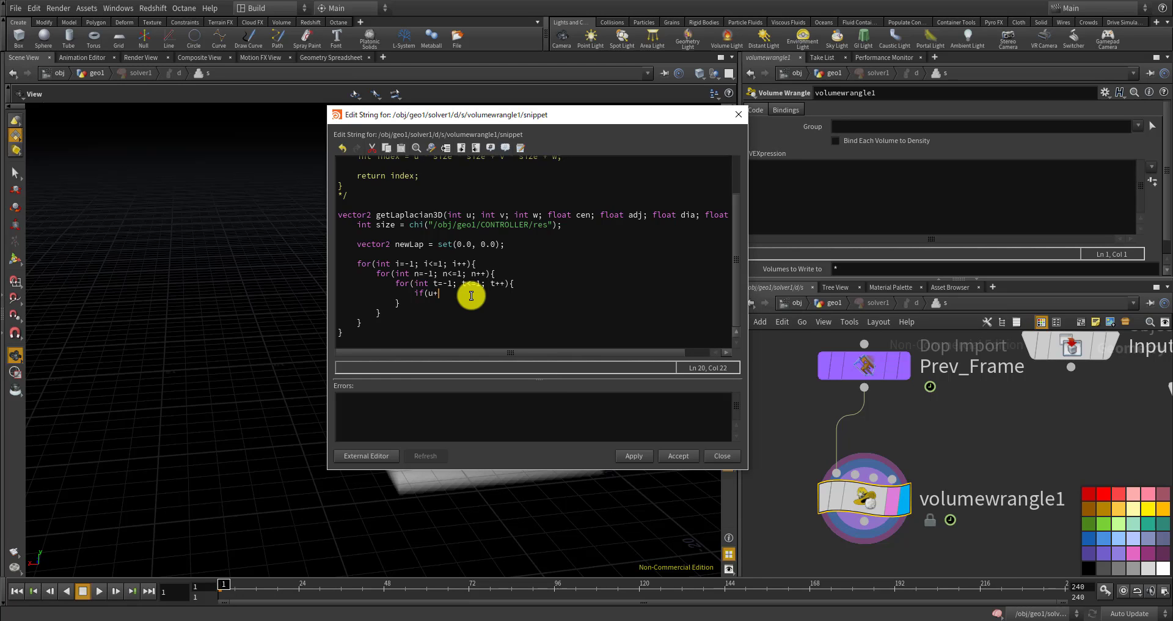
text(u)
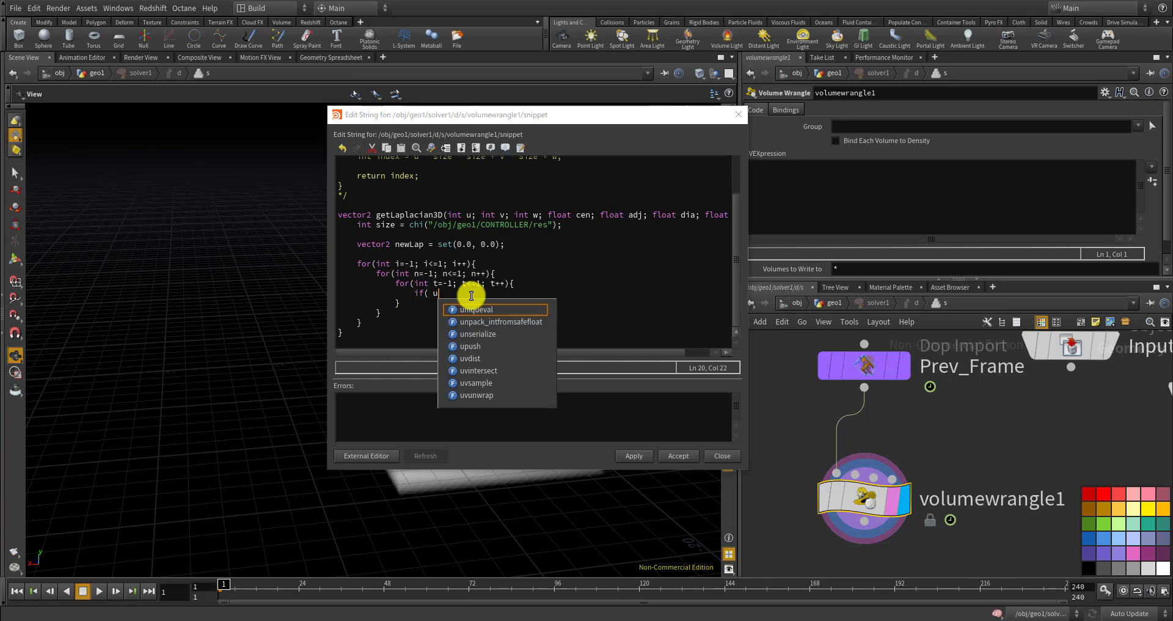
text( + i < )
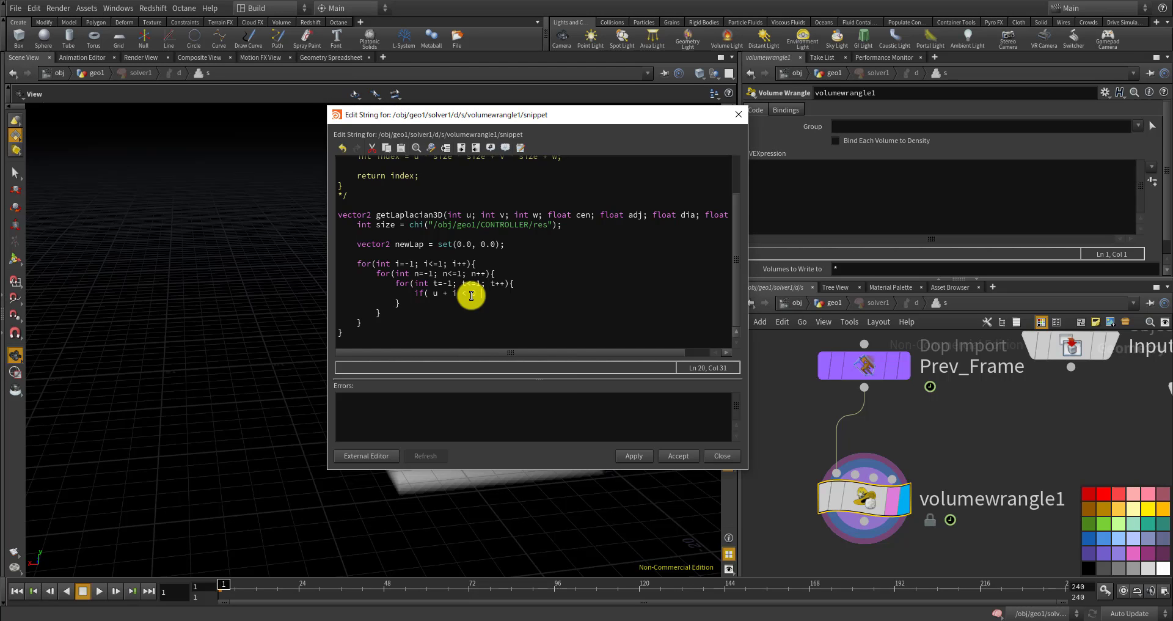
text(|| )
text(u + i)
text( >)
text(= size)
text( ~~)
key(BackSpace)
text(v + n <)
text( 0)
text( ~~)
key(BackSpace)
key(BackSpace)
text(|| v + )
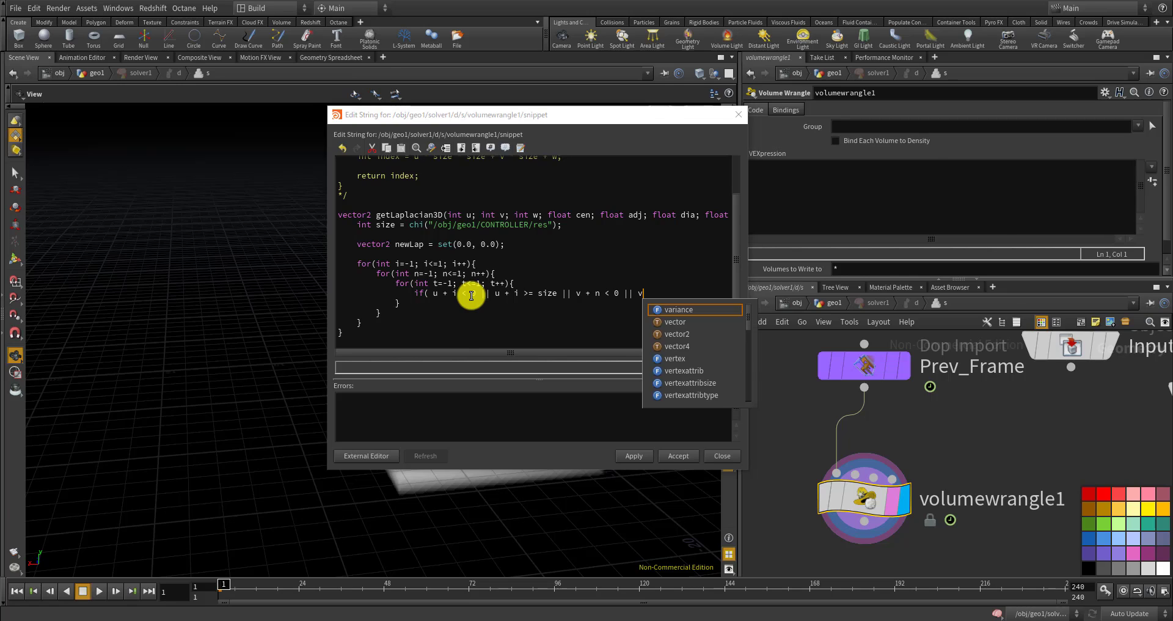
text(n )
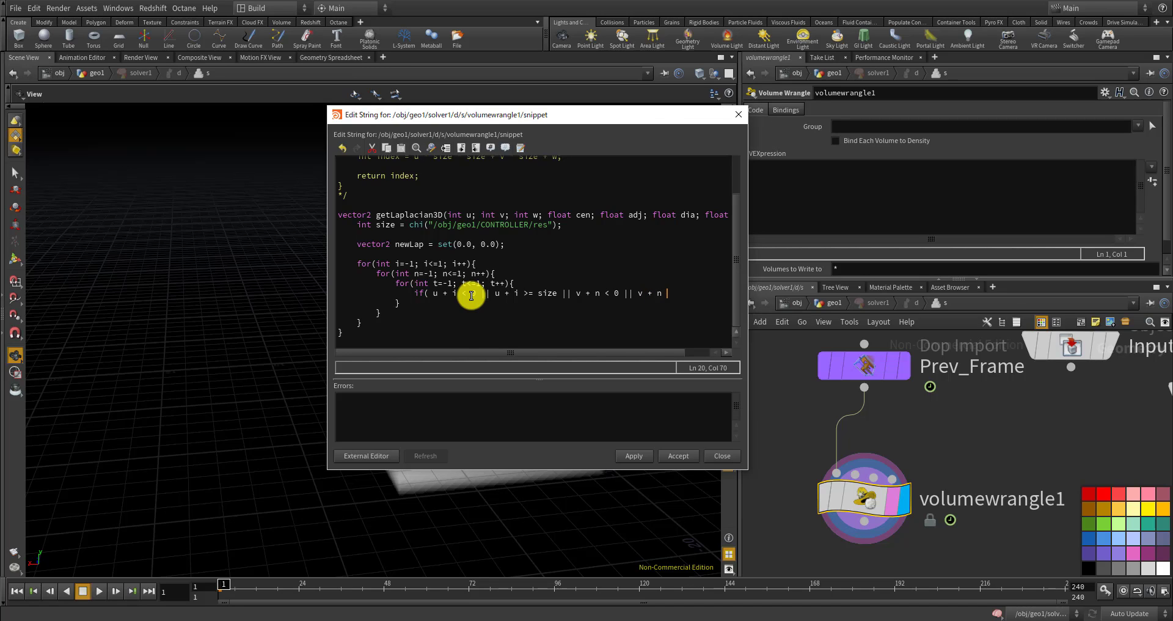
text(> = size ||)
Enlarge the code editor and finish the condition with w + t < 0 || w + t >= size)
drag(572, 114, 419, 61)
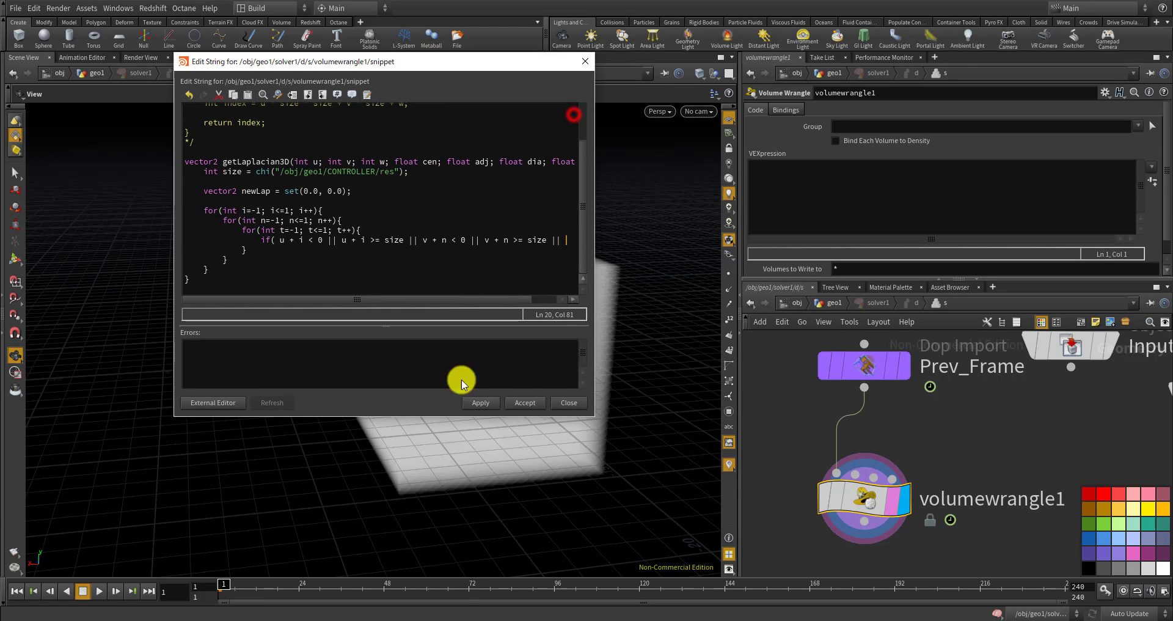
drag(592, 415, 847, 495)
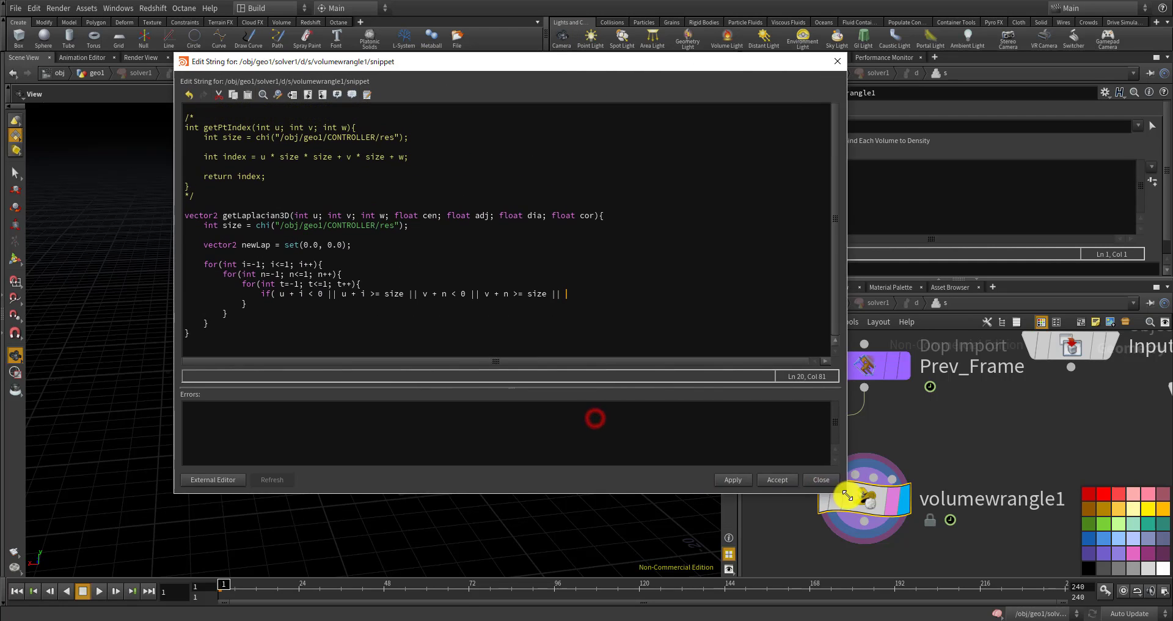
text(w)
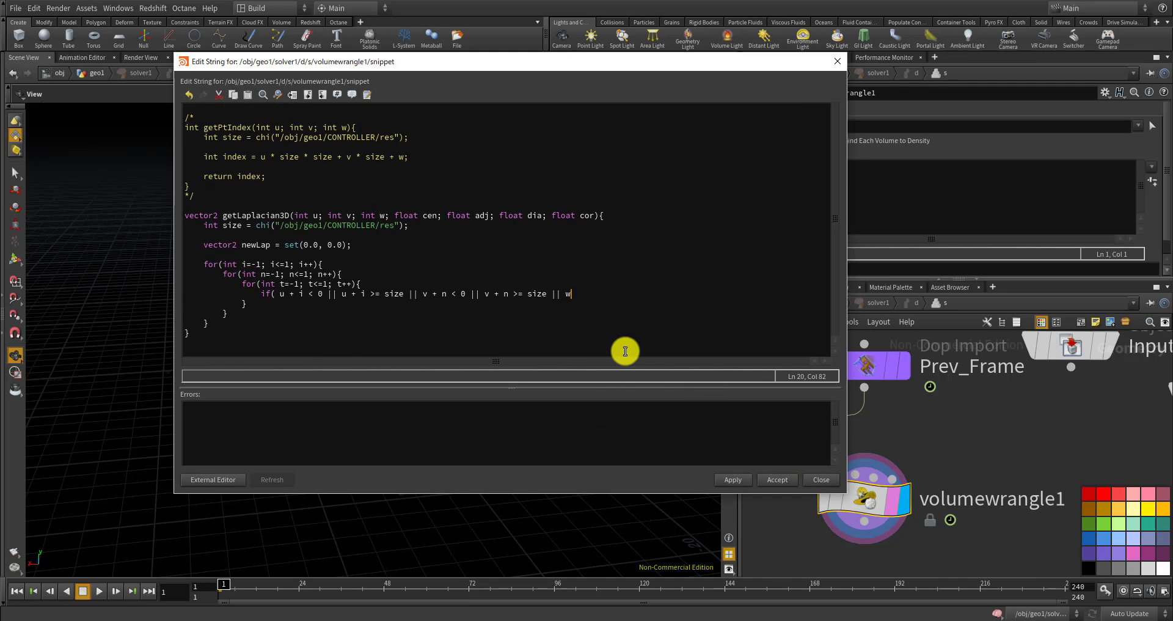
text( + t < 0 || w )
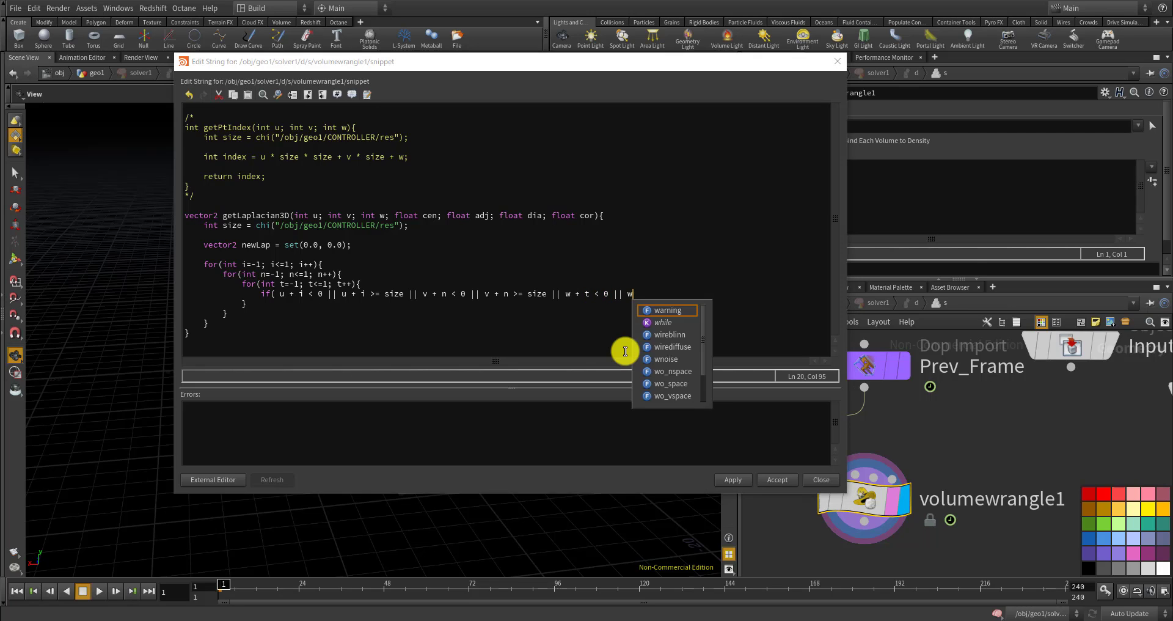
text(+ t >= )
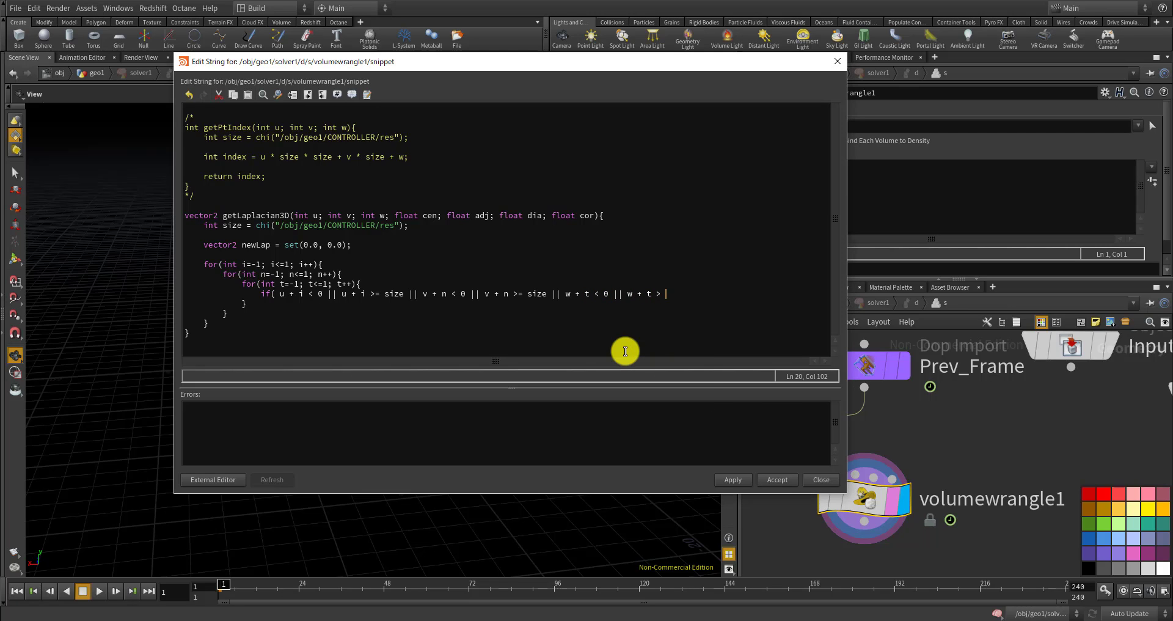
text(size))
Give the if statement an empty { } body
text({)
key(Return)
text(})
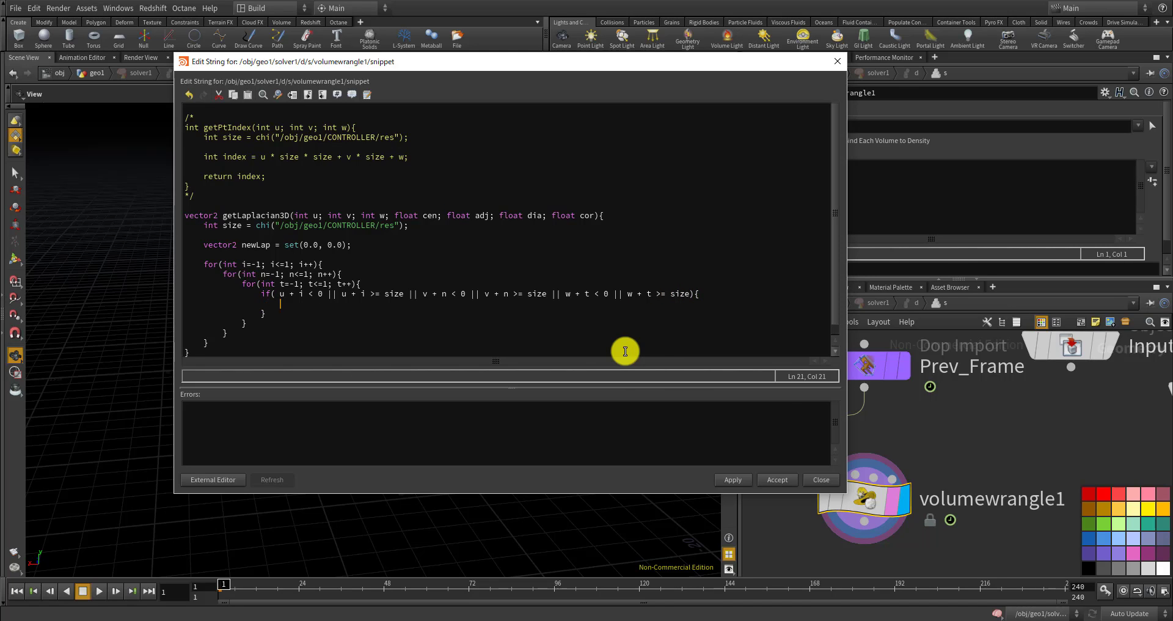
drag(265, 313, 274, 308)
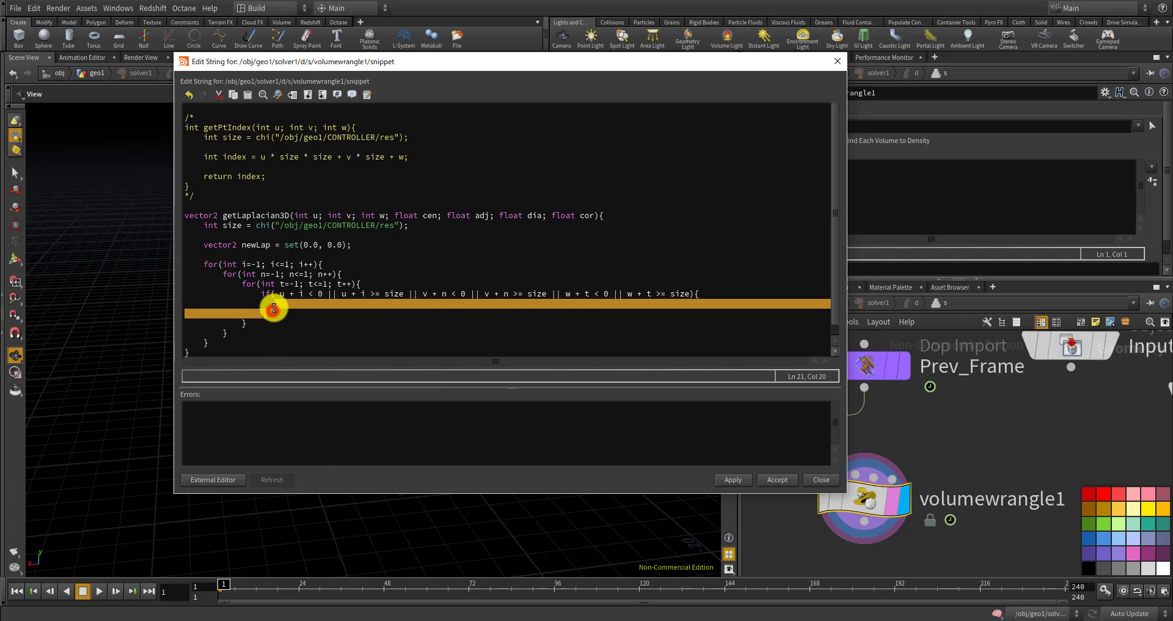
click(274, 307)
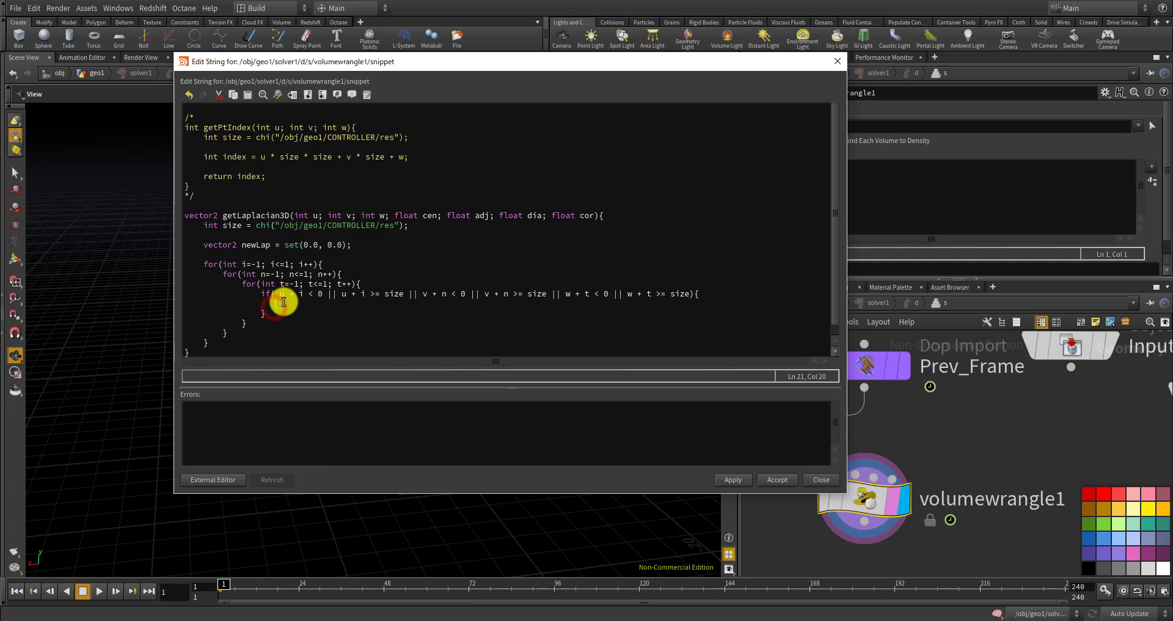
Sample float valA and valB via volumeindex from volumes "A" and "B" at (u+i, v+n, w+t)
text(pri)
key(BackSpace)
key(BackSpace)
key(BackSpace)
text(e{)
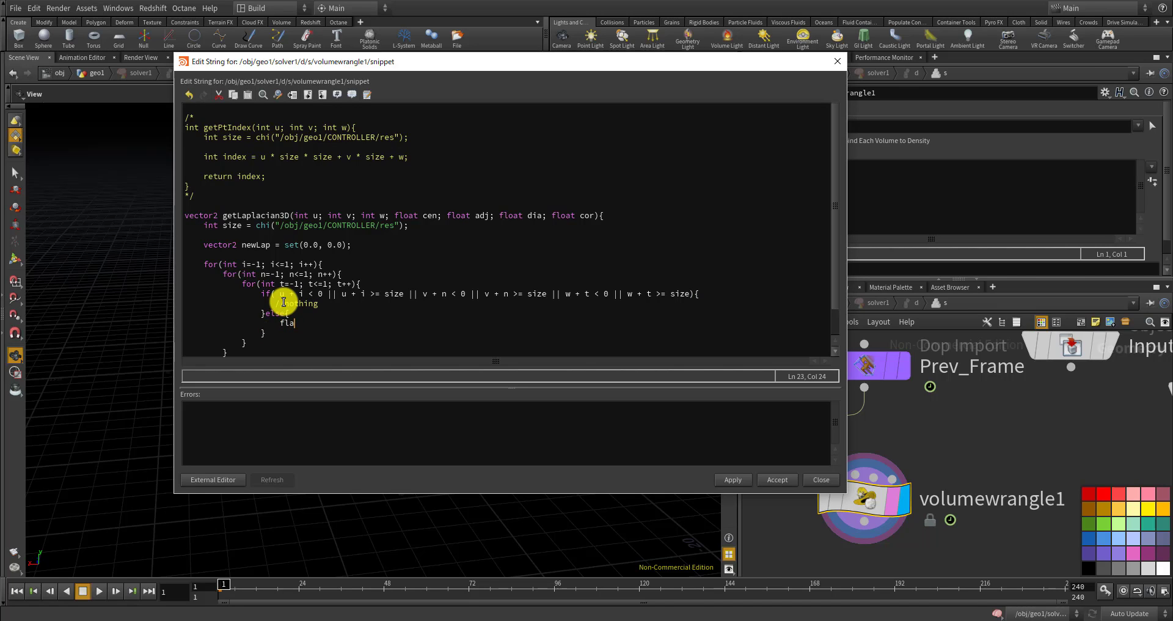
key(Return)
text(valA = volumeind)
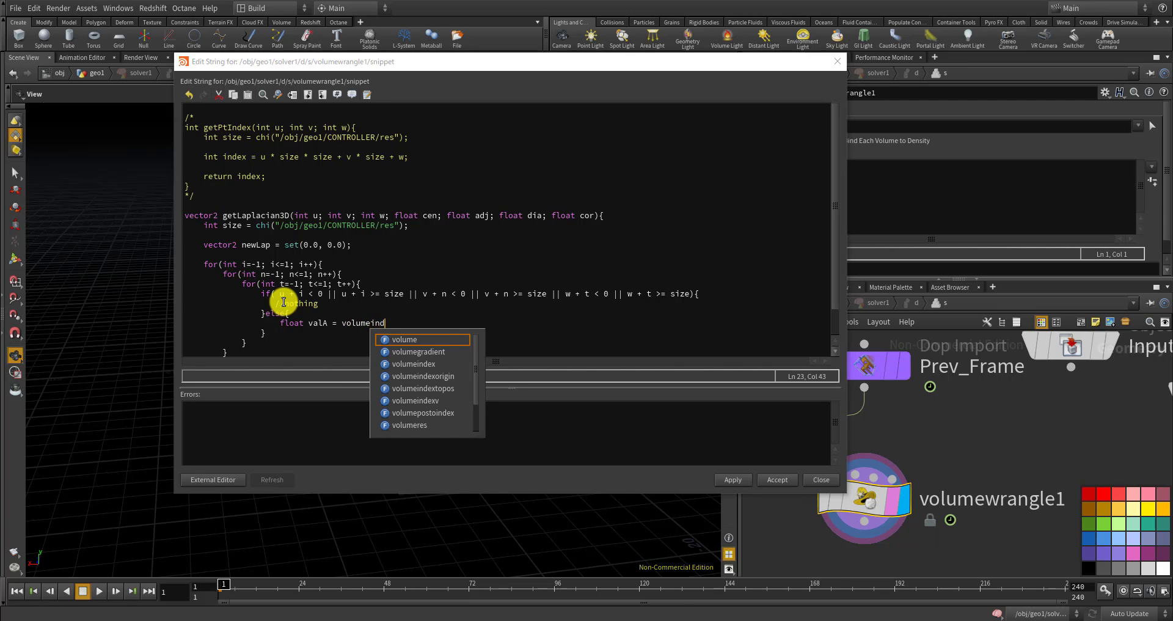
text(ex(0, "A)
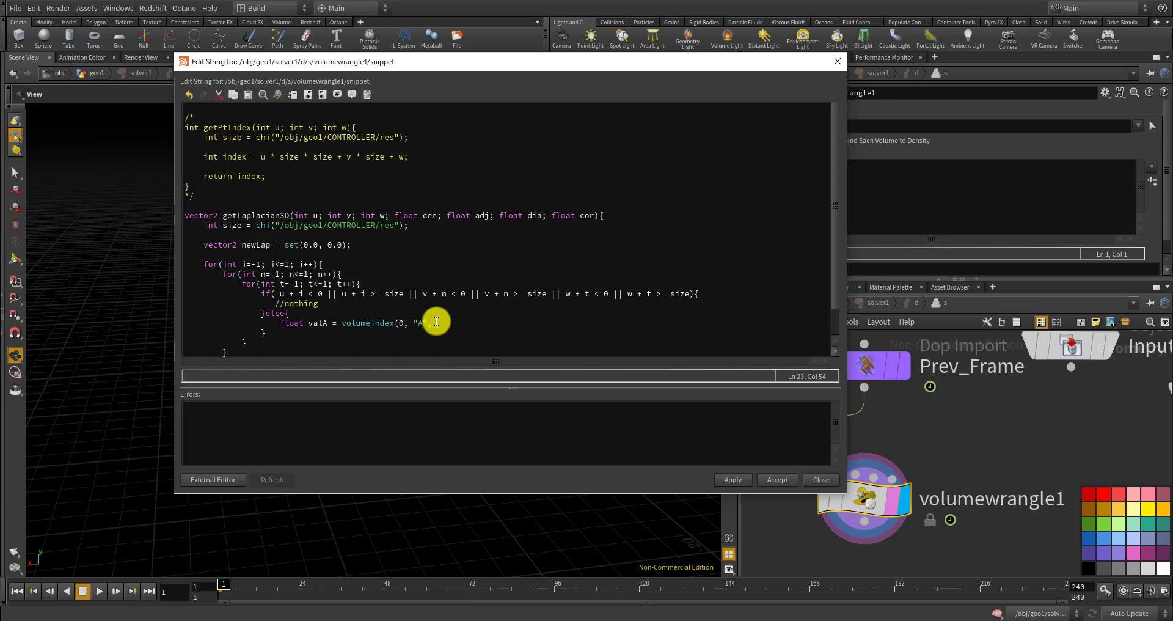
text(()
text(u+i, v)
text(+)
text(t)))
text(oat )
text(valB )
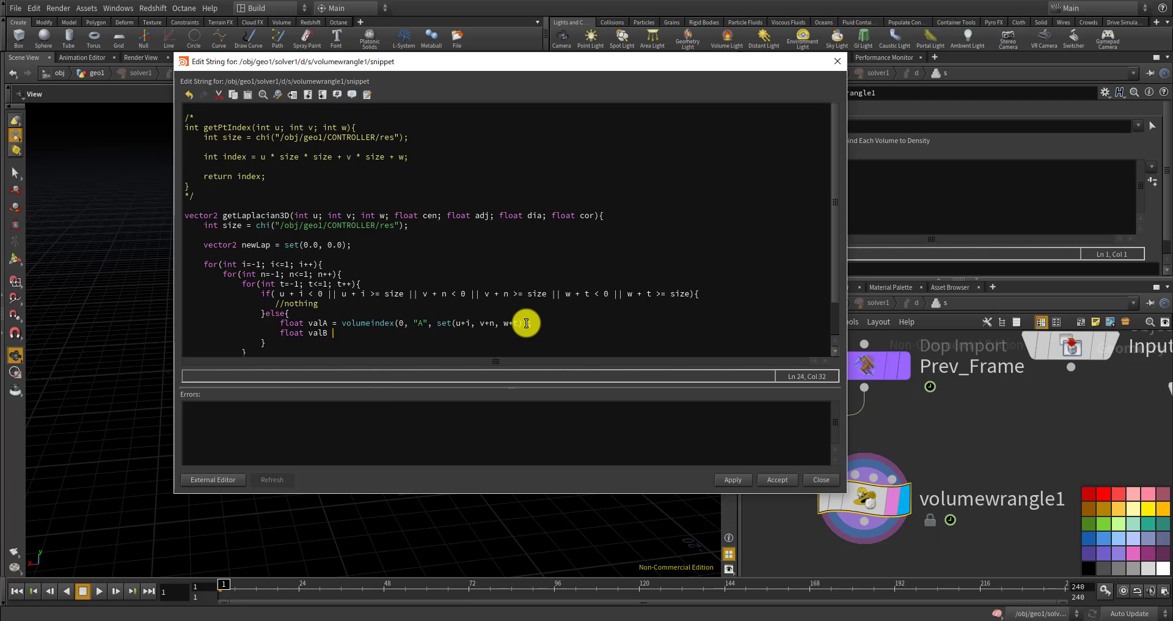
text(= volumeindex(0, "B", set()
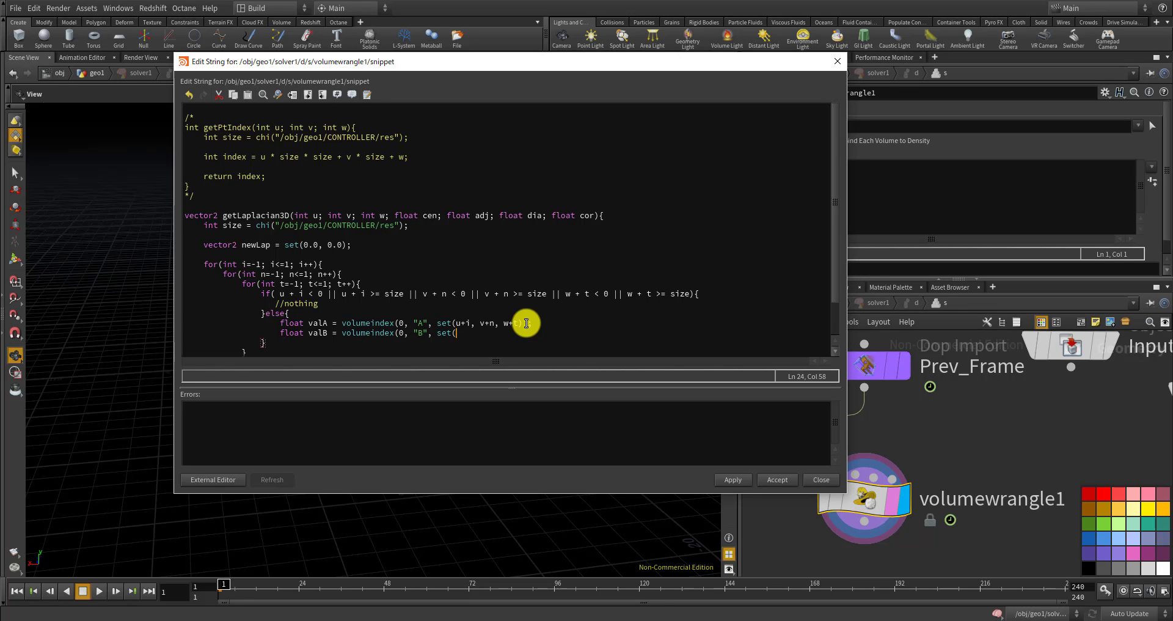
text(u+i, v+n, w+t));)
key(Return)
key(Return)
Pack the two samples into vector2 lap = set(valA, valB)
text(vector)
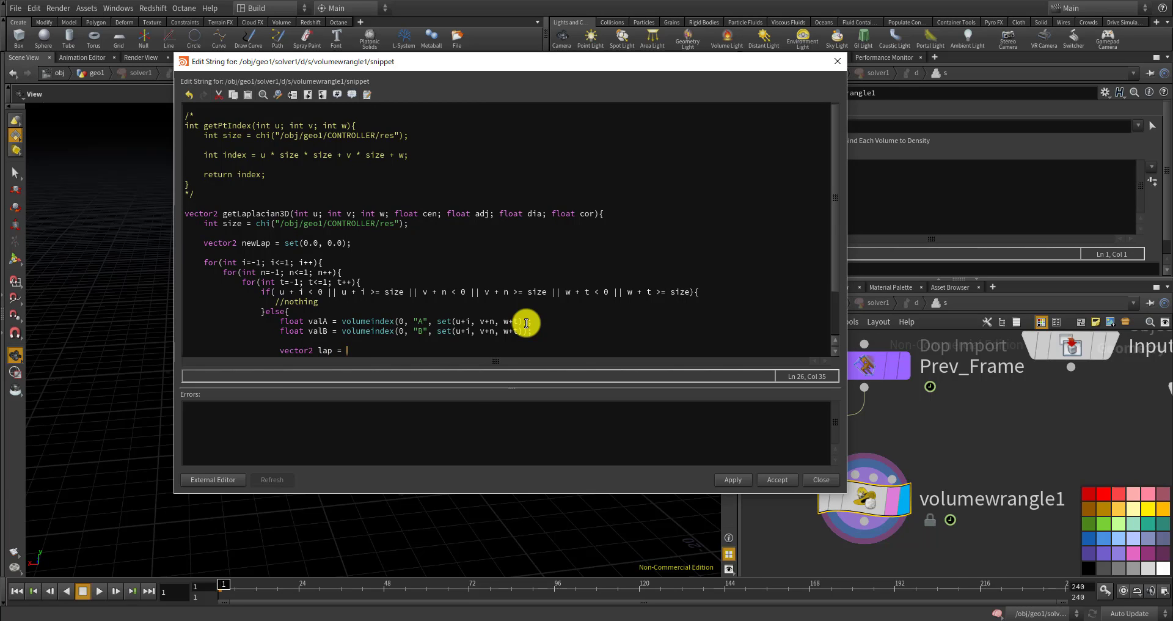
text(lap = set()
key(Return)
key(Return)
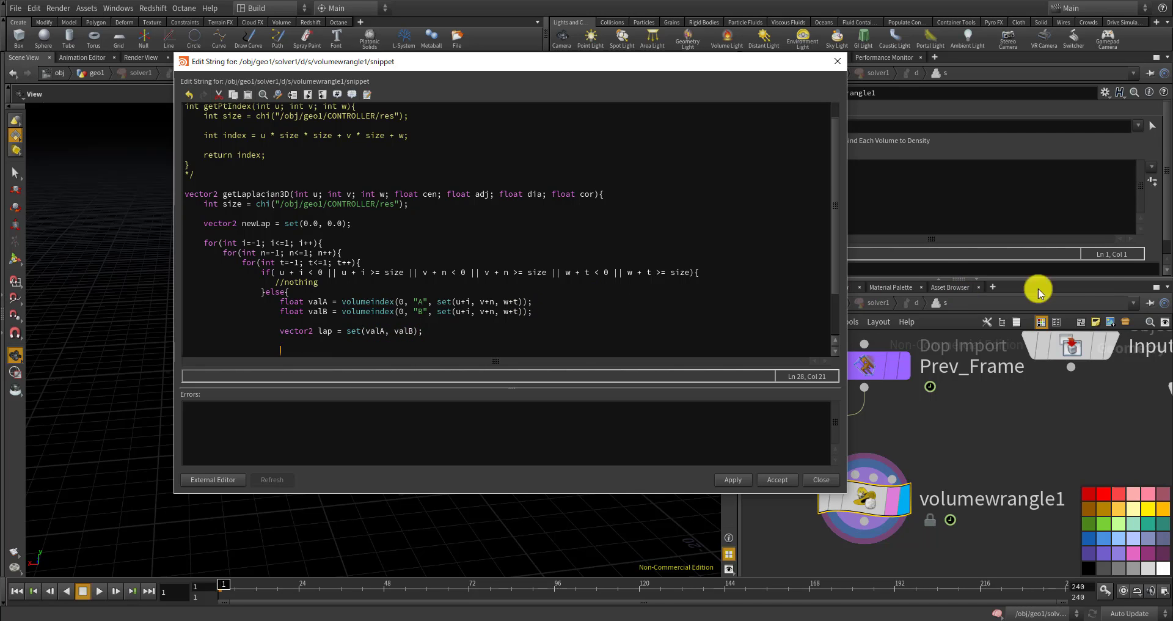
scroll(1168, 121, down, 1)
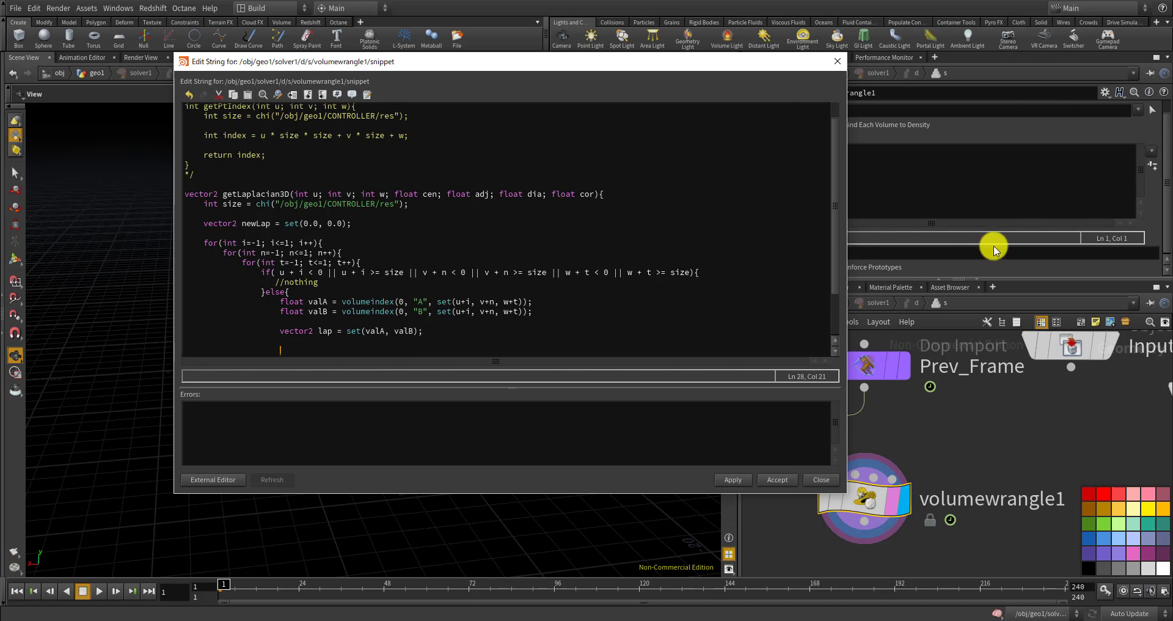
scroll(471, 315, down, 2)
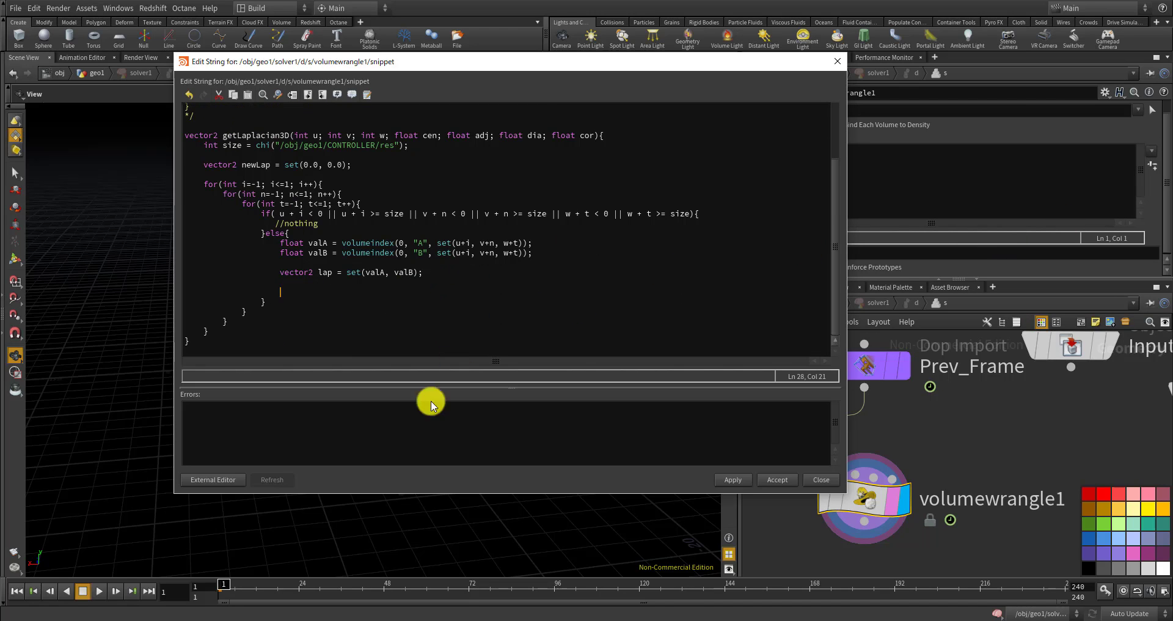
click(227, 619)
Find the Laplacian weights on the Karl Sims page: centre -1, adjacent .2, diagonals .05
scroll(405, 262, down, 4)
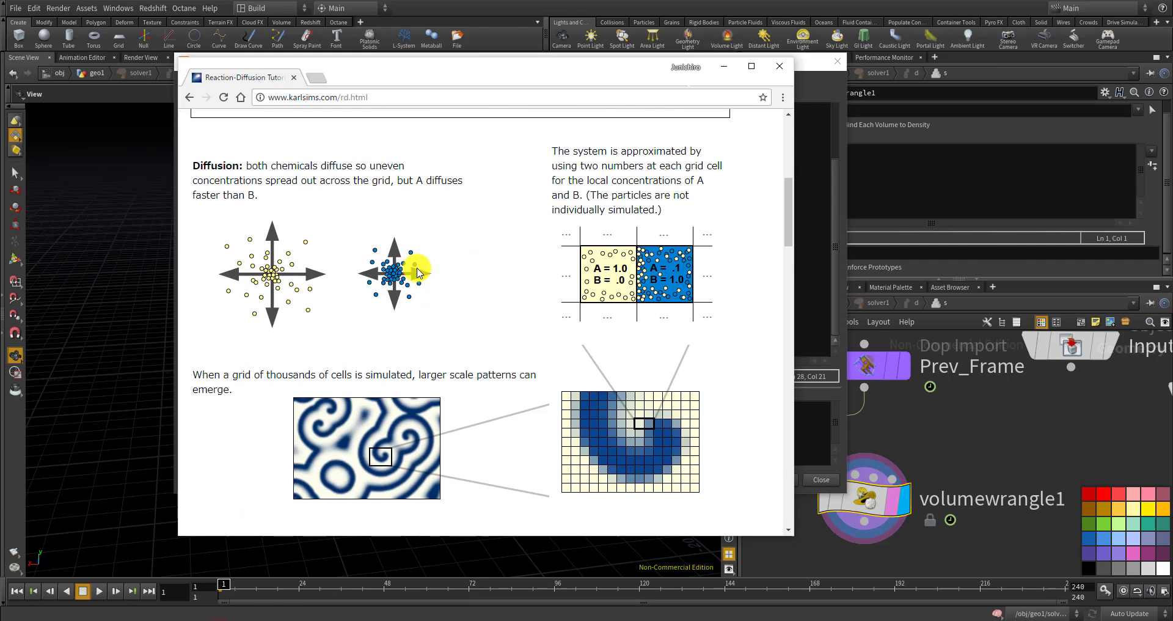
scroll(411, 243, up, 5)
scroll(414, 243, down, 3)
scroll(414, 243, down, 10)
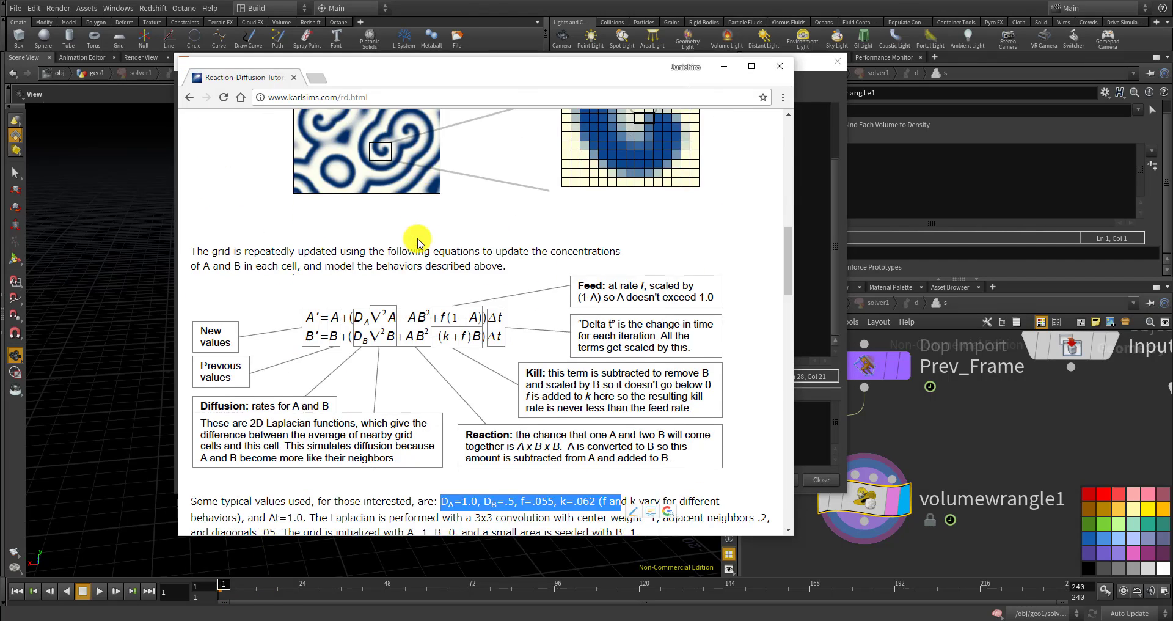
click(409, 334)
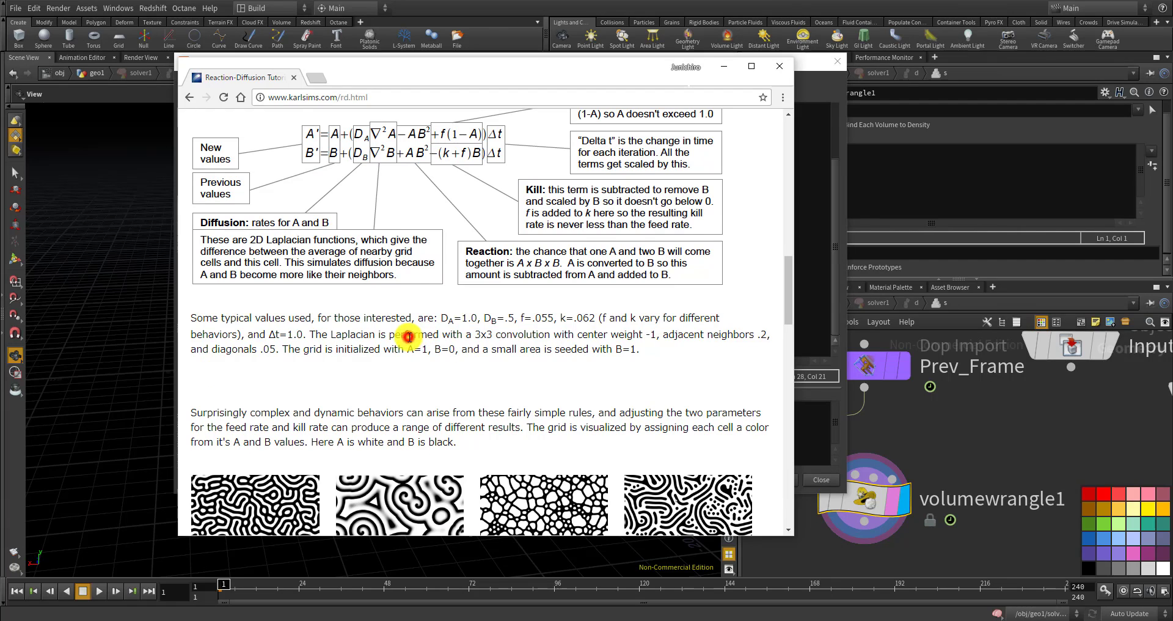
scroll(404, 330, down, 2)
scroll(404, 317, up, 2)
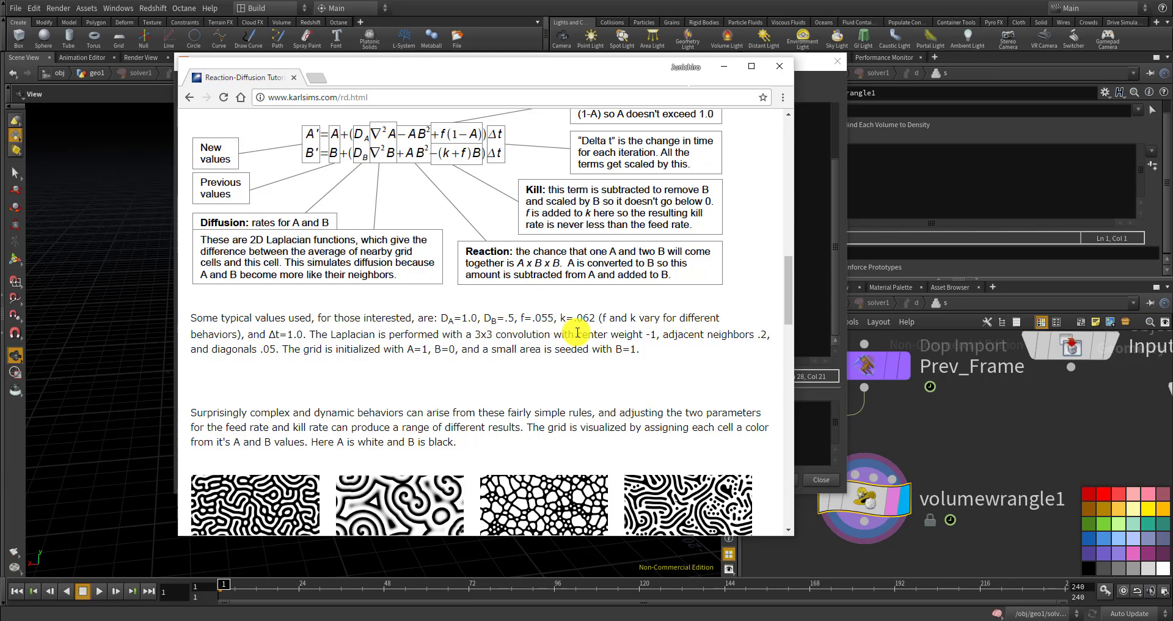
drag(575, 334, 276, 352)
click(702, 311)
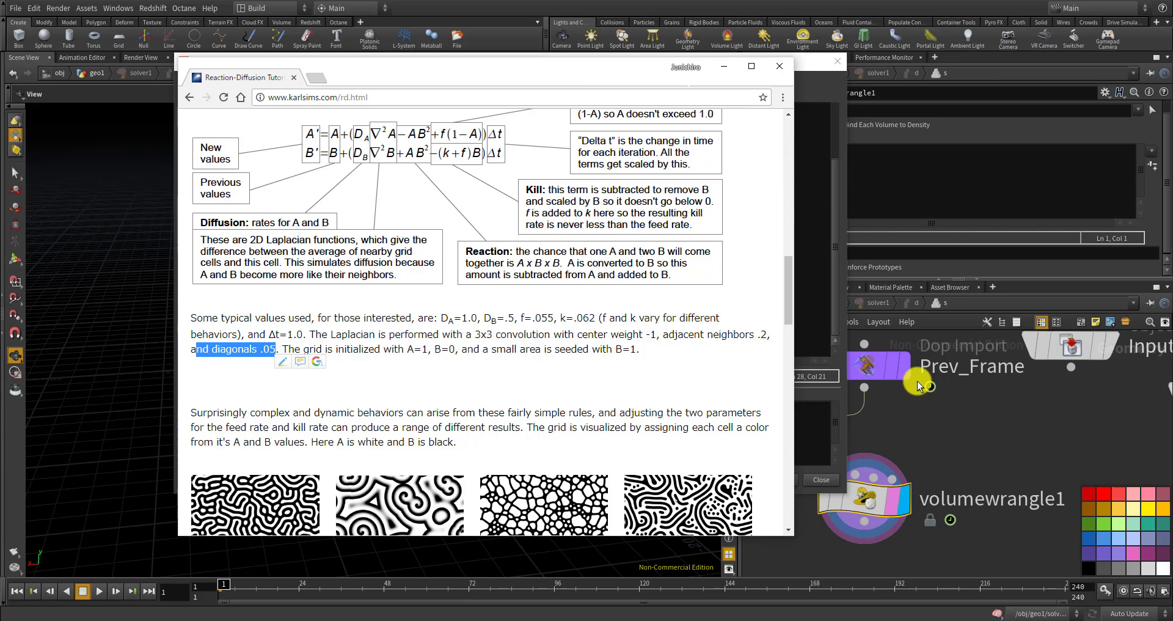
Return to Houdini and drag the code editor down to uncover the viewport
click(919, 419)
scroll(919, 420, down, 3)
drag(727, 63, 800, 519)
Orbit the viewport around the volume cube, nudging the code editor out of the way
drag(395, 283, 370, 267)
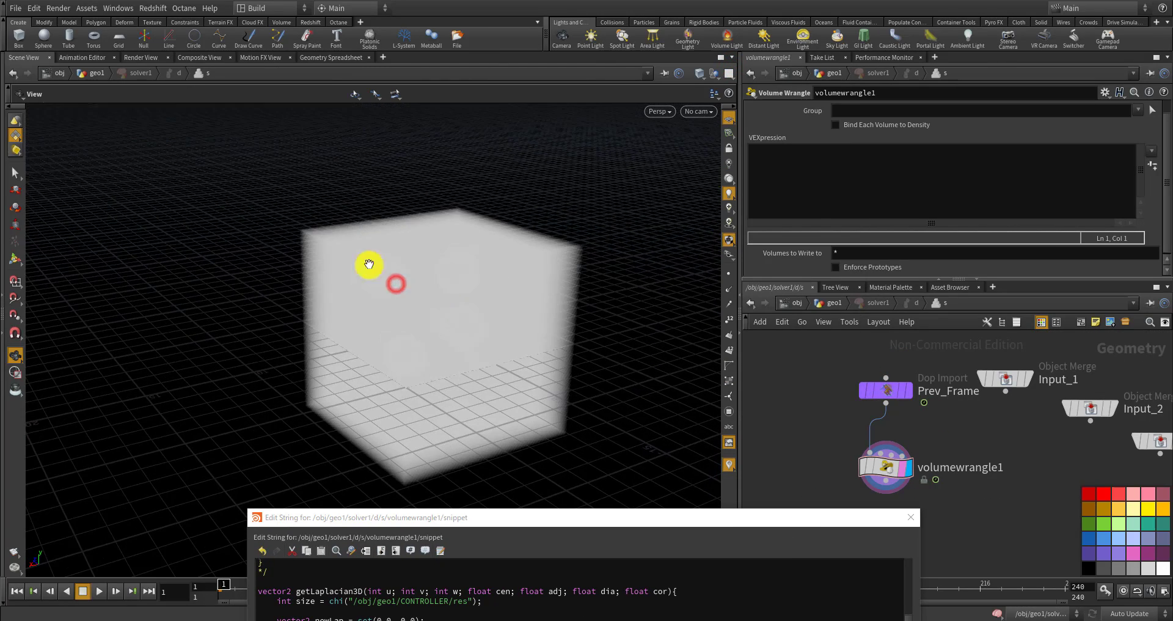
drag(533, 267, 458, 338)
drag(557, 507, 561, 481)
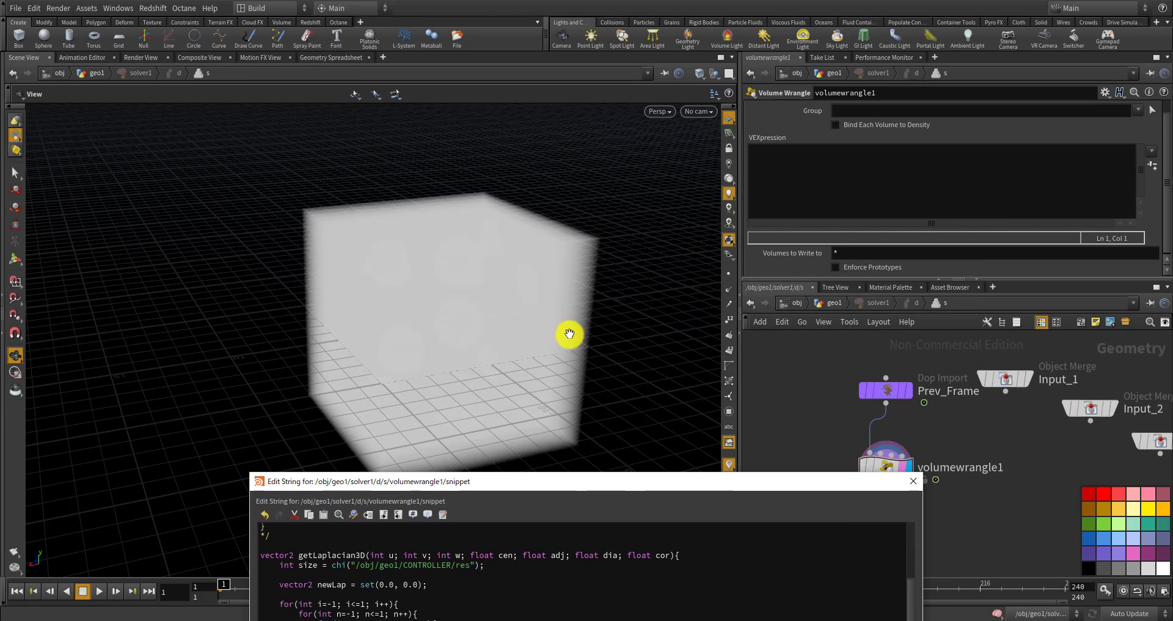
click(446, 322)
drag(447, 322, 521, 335)
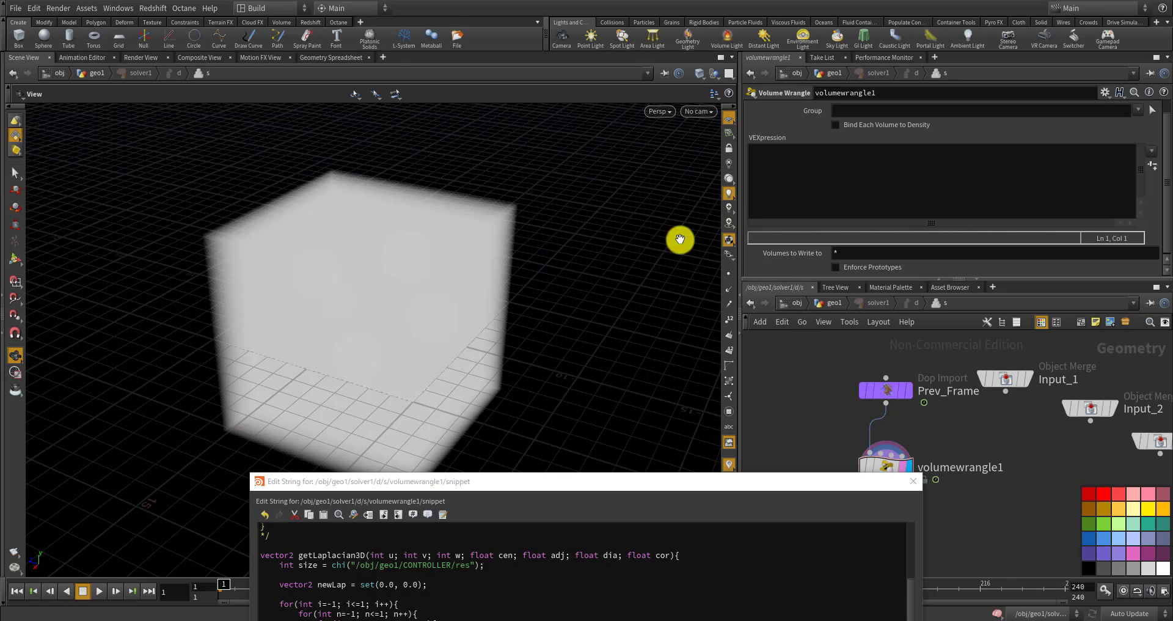
Go back up to the geo1 network to show merge1 and solver1
scroll(862, 351, down, 4)
click(820, 301)
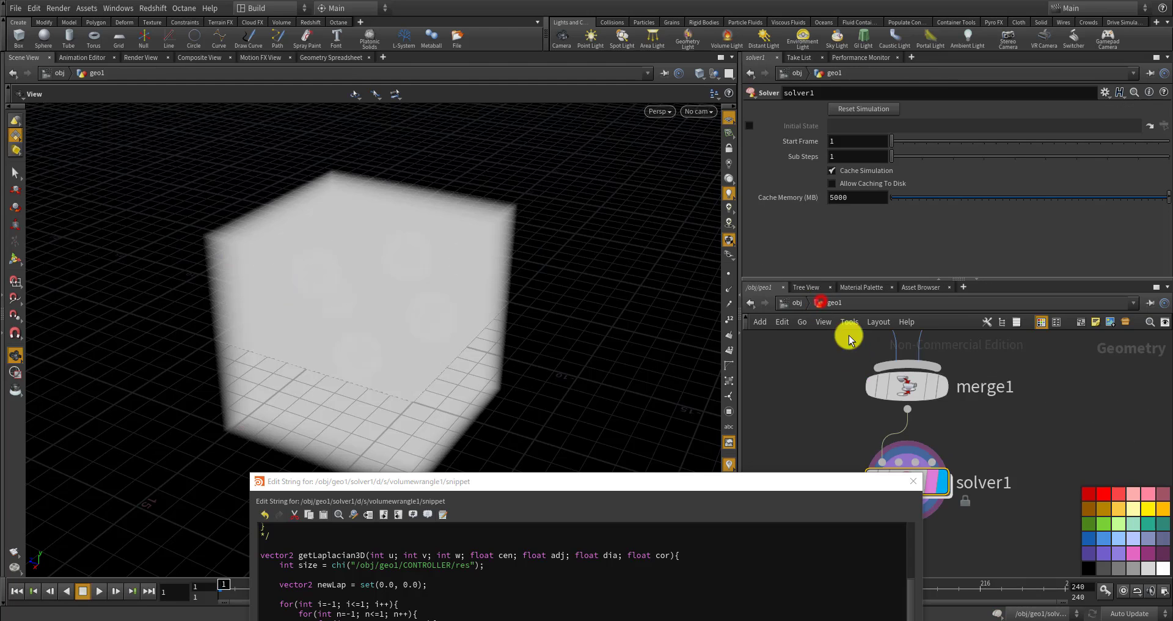
scroll(977, 386, up, 2)
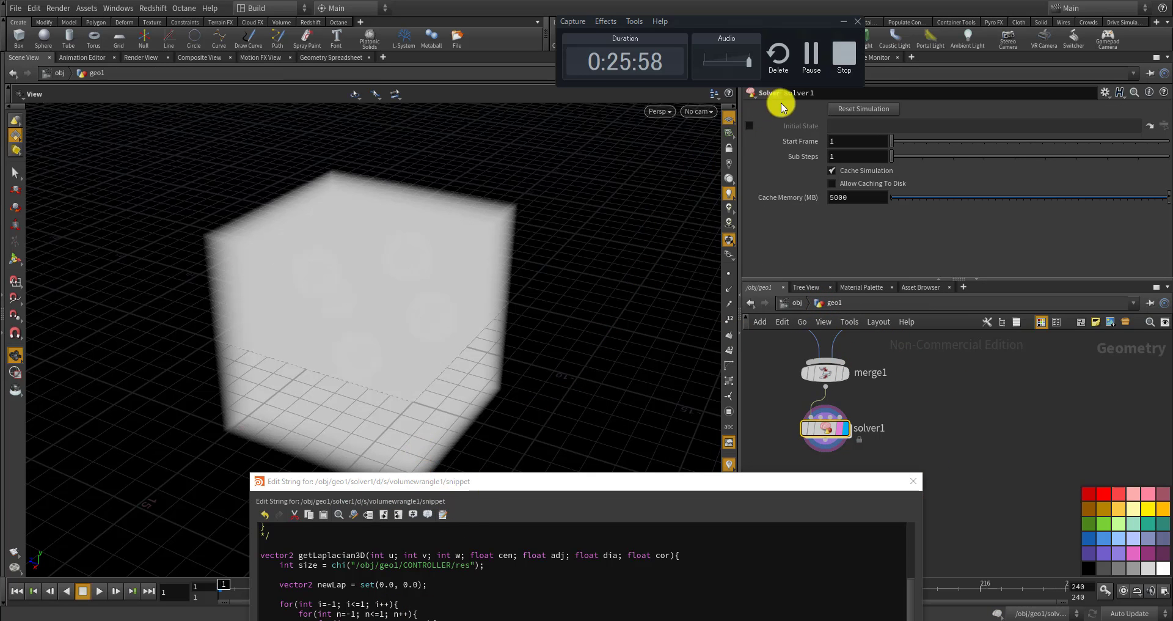
Brush a grid of black dots marking the cube's face, edge and corner neighbour points
click(812, 61)
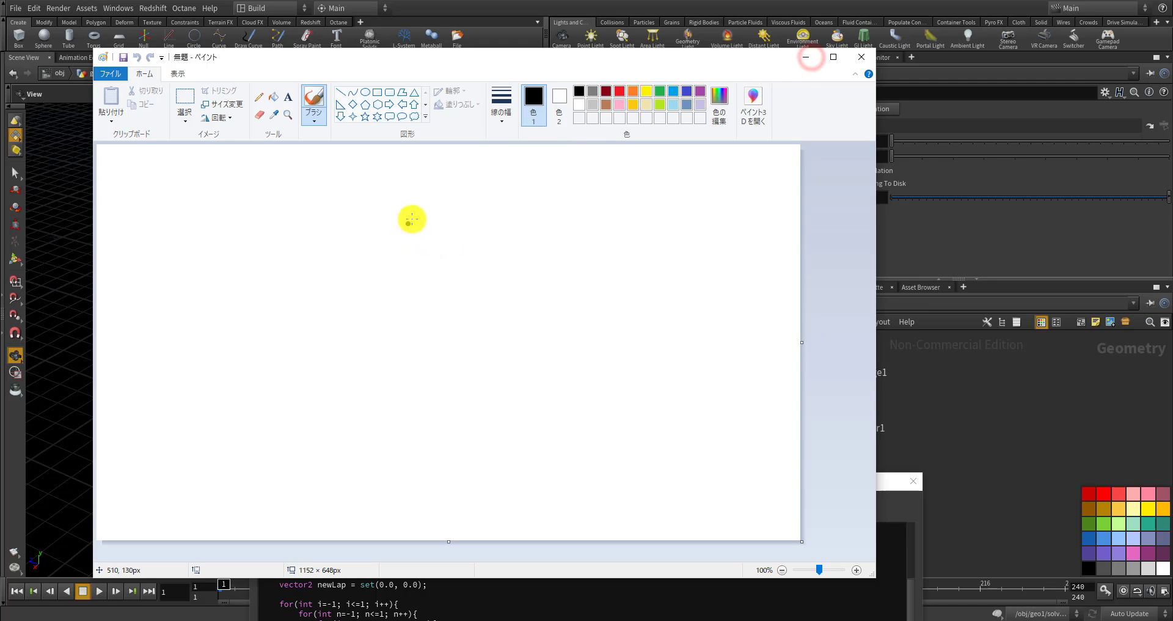
click(420, 209)
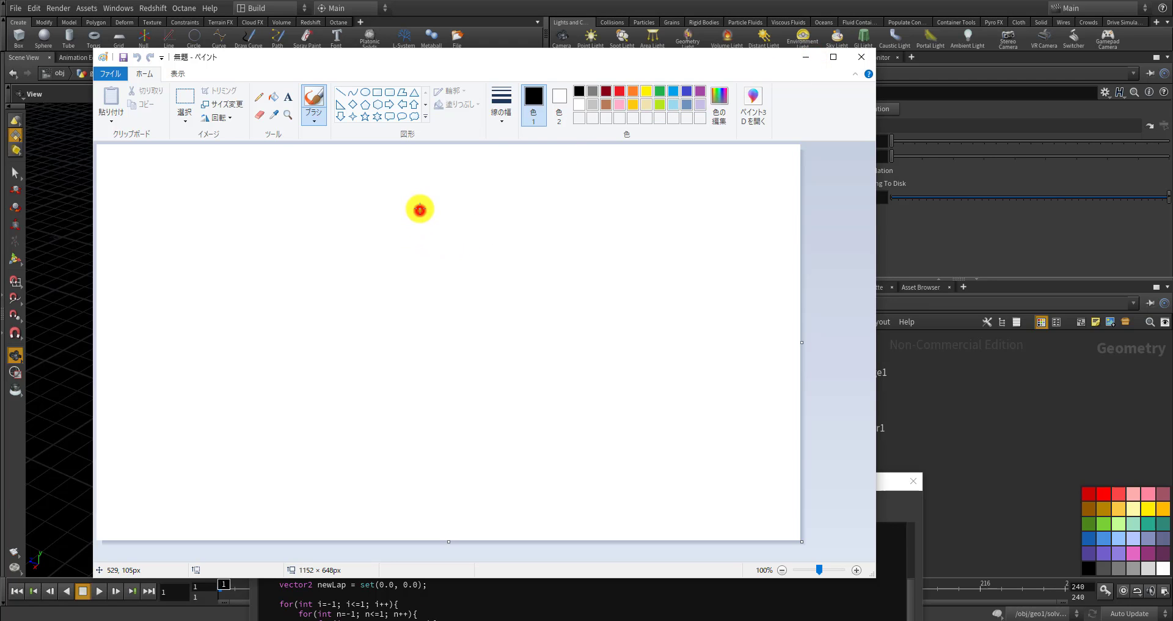
click(341, 260)
click(277, 305)
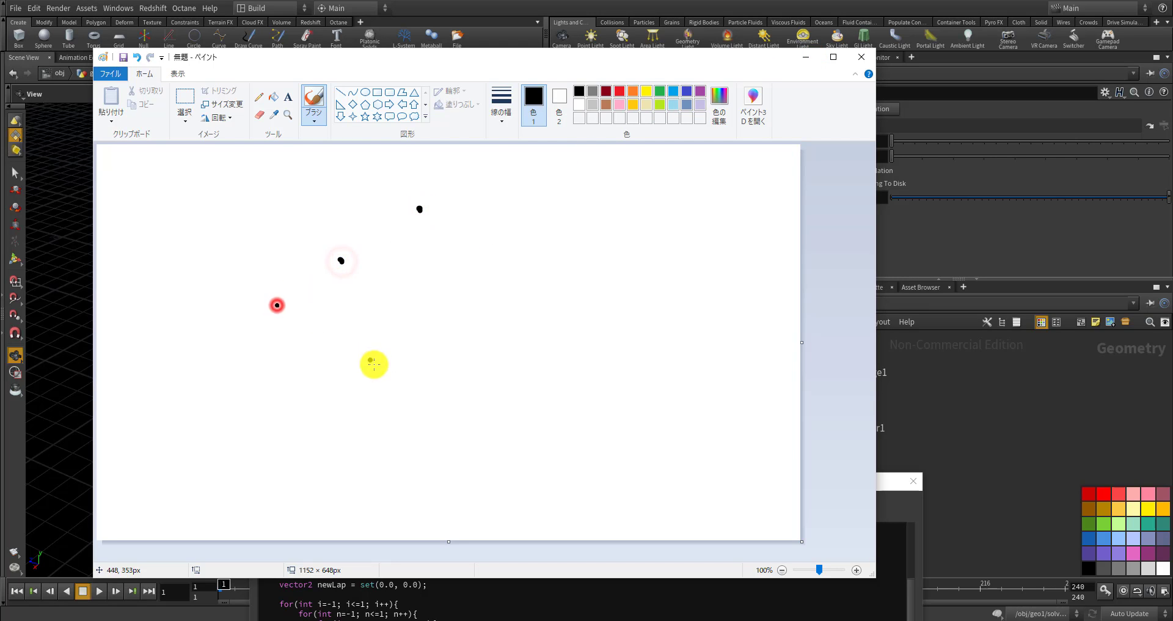
click(360, 362)
click(428, 302)
click(520, 243)
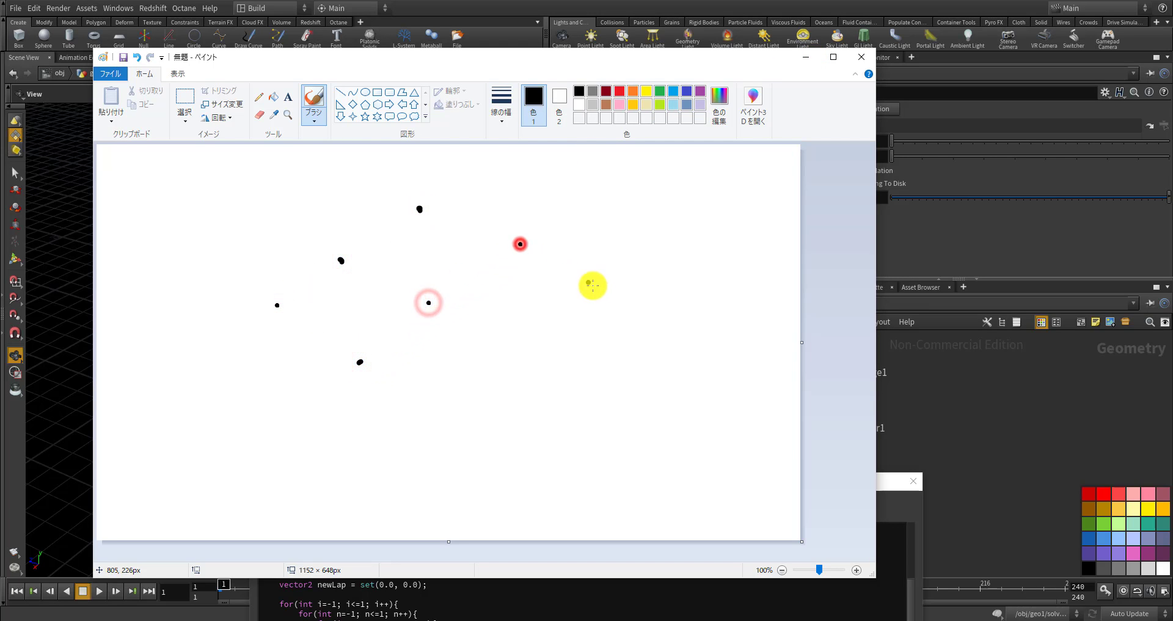
click(596, 289)
click(505, 349)
click(440, 408)
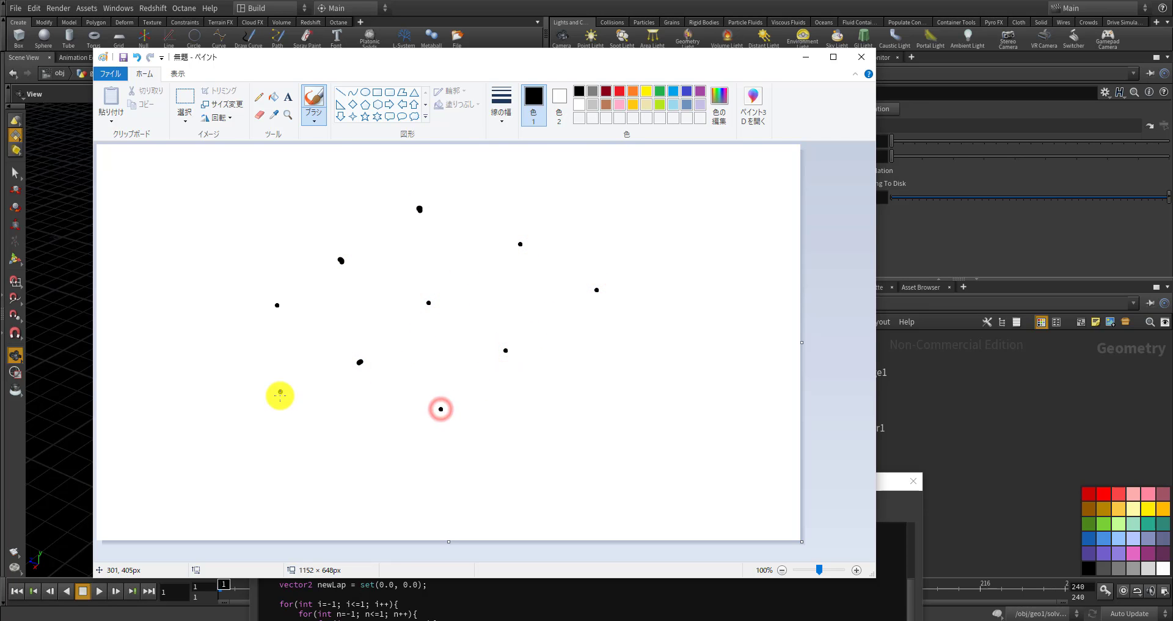
click(280, 396)
click(281, 471)
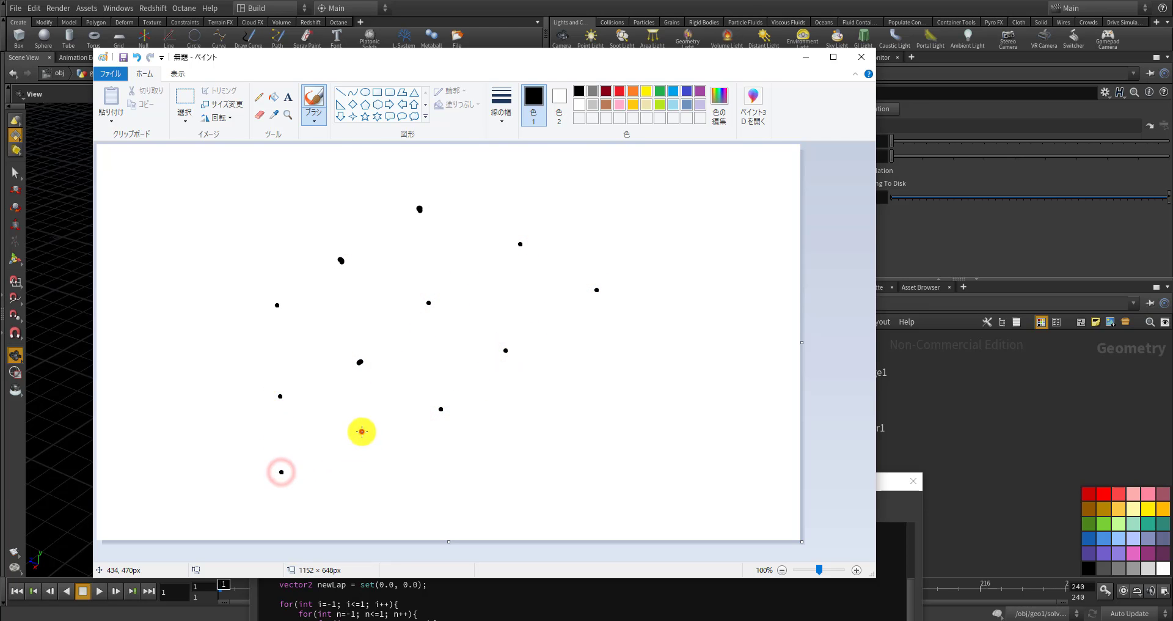
click(362, 432)
click(362, 497)
click(444, 525)
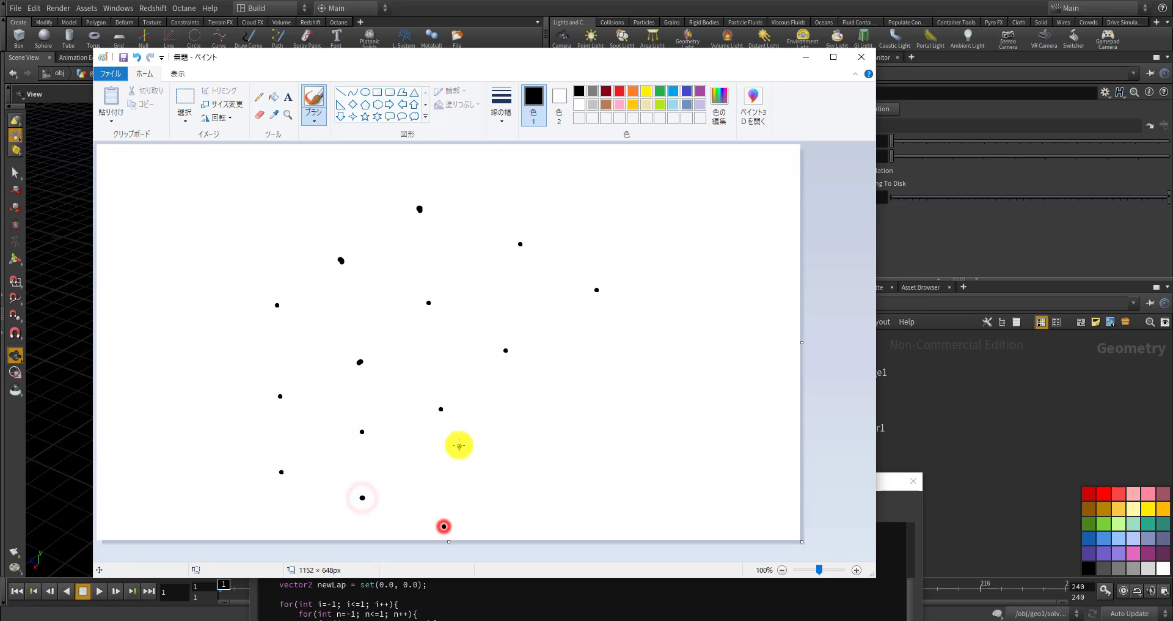
click(450, 451)
click(518, 406)
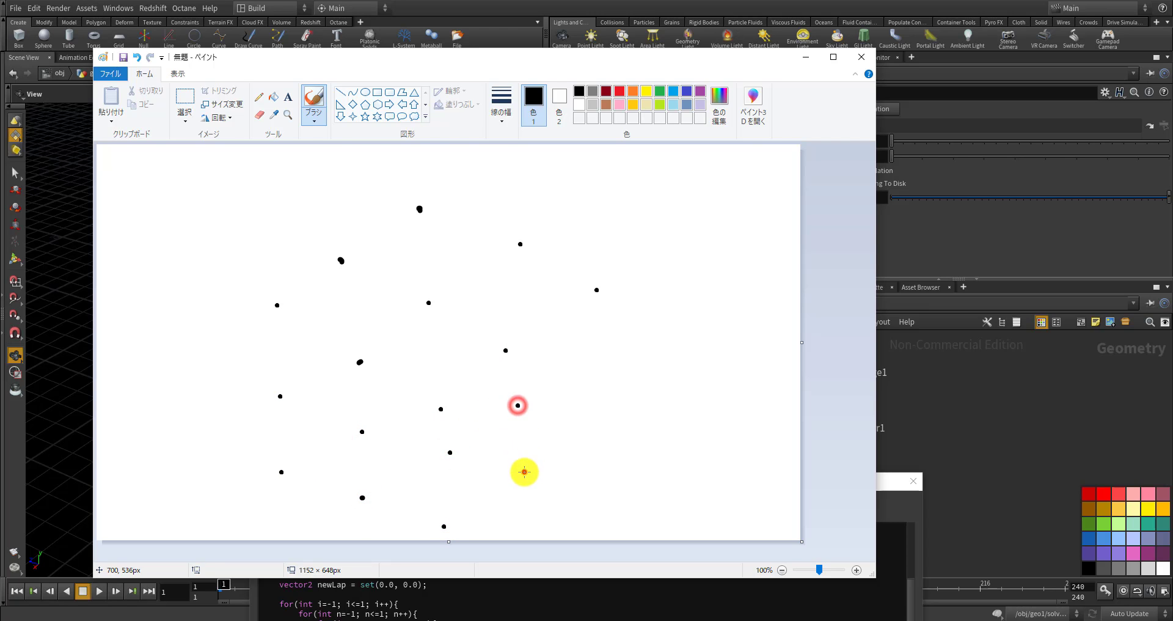
click(524, 471)
click(598, 358)
click(609, 428)
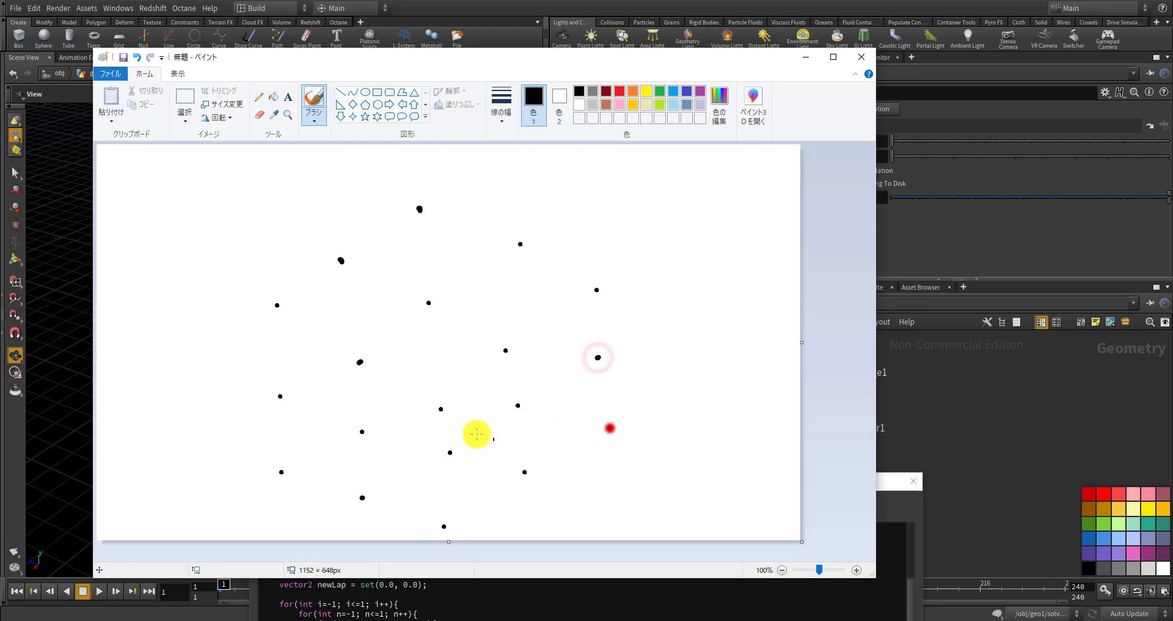
Switch to the thinnest line width and draw the cube's edge lines through the dots
drag(441, 405, 437, 503)
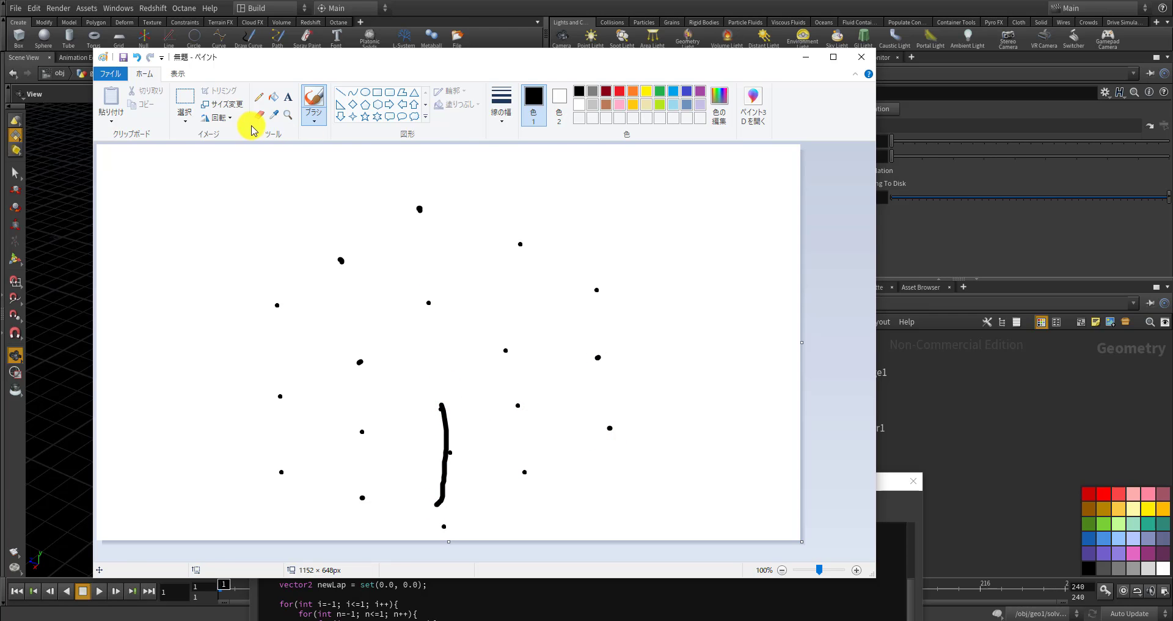
key(ctrl+z)
click(501, 100)
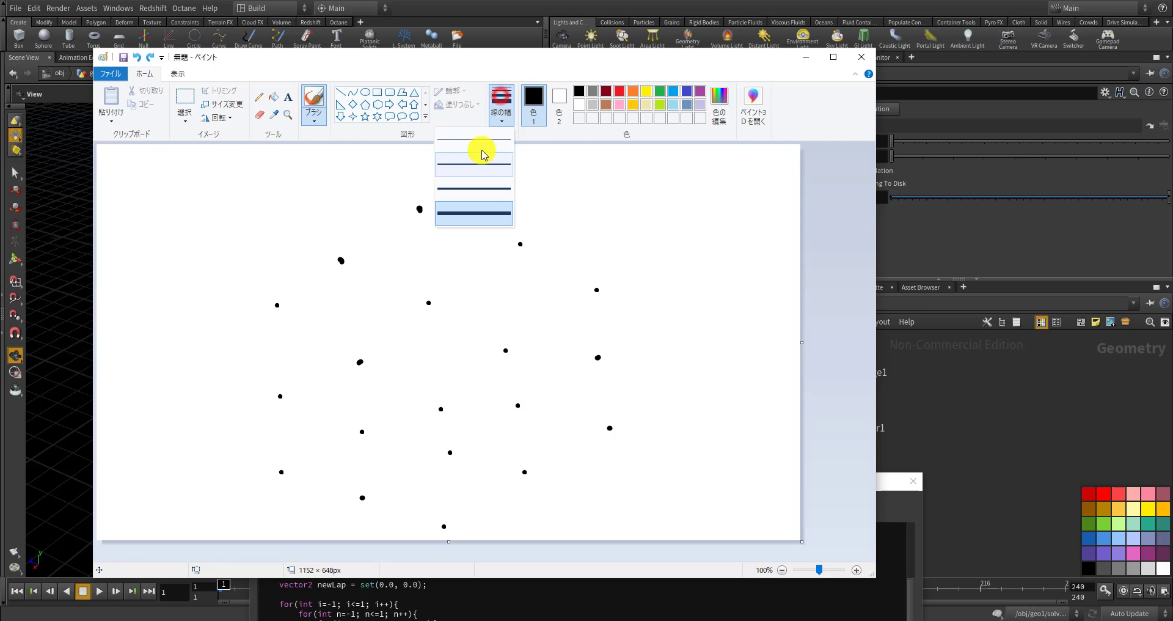
click(482, 144)
drag(437, 405, 427, 532)
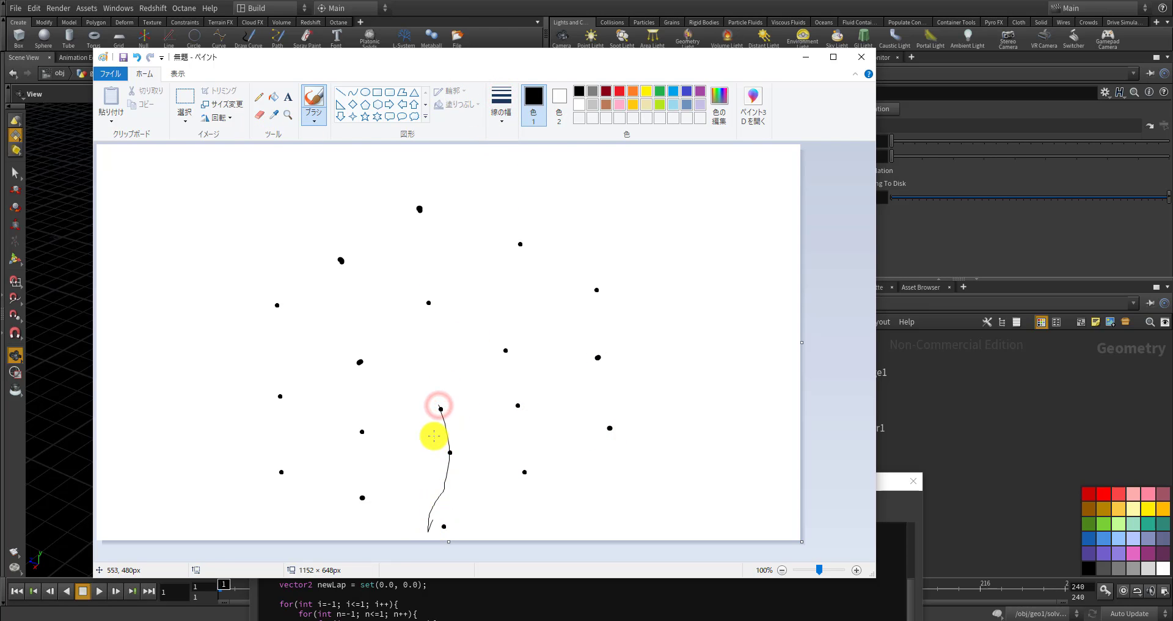
key(ctrl+z)
mouse_move(438, 405)
mouse_down()
mouse_move(444, 525)
mouse_move(500, 346)
mouse_move(584, 284)
mouse_move(623, 393)
mouse_move(523, 495)
mouse_move(447, 521)
mouse_move(361, 380)
mouse_move(272, 332)
mouse_move(273, 448)
mouse_move(444, 514)
mouse_up()
mouse_move(268, 319)
mouse_down()
mouse_move(366, 228)
mouse_move(456, 210)
mouse_move(601, 270)
mouse_up()
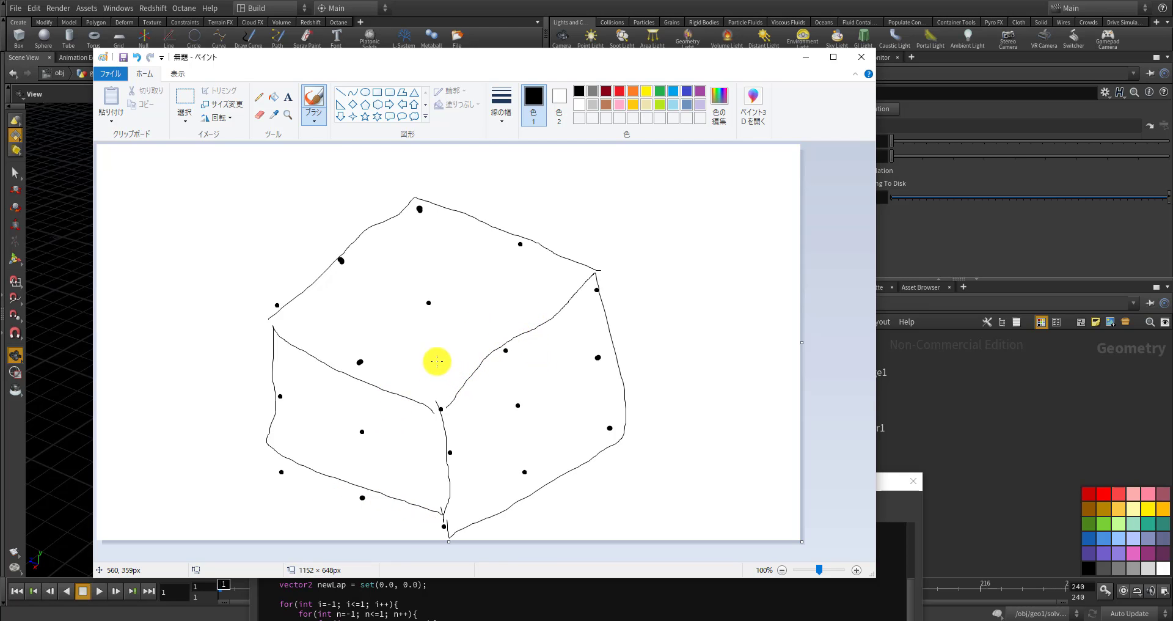
Mark the cube's centre dot with a red X
click(619, 91)
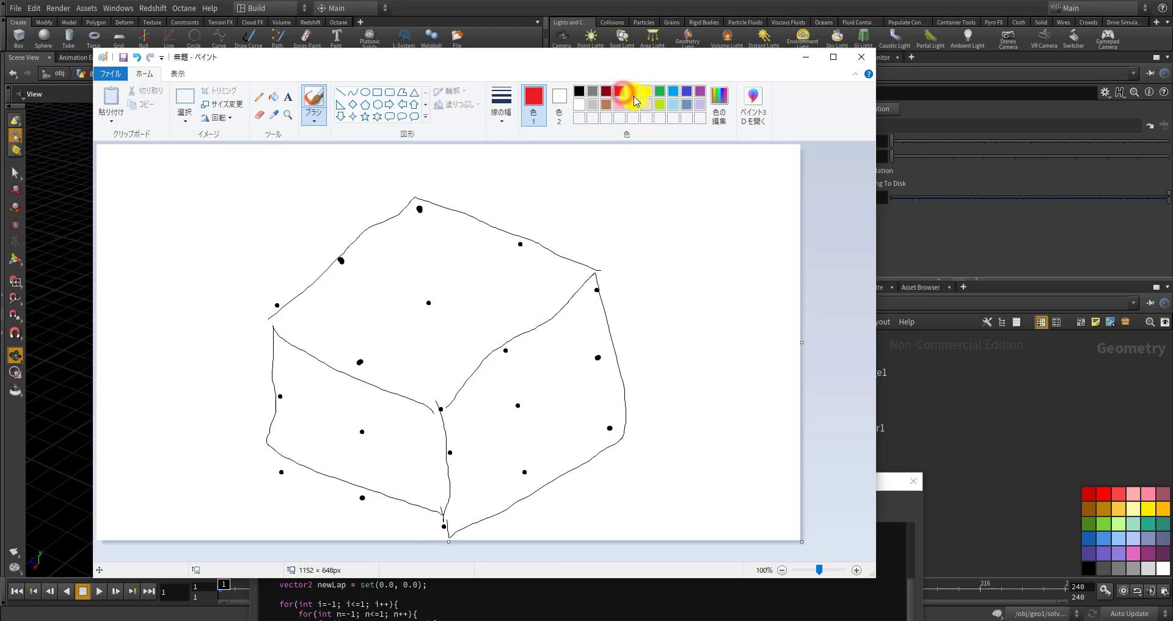
click(436, 355)
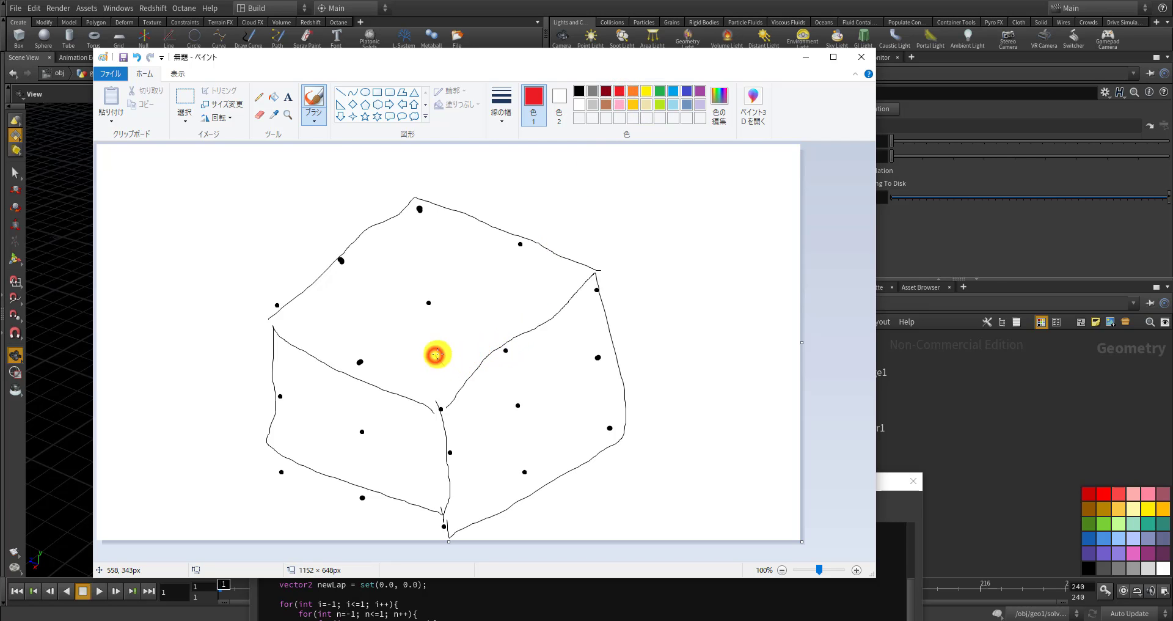
click(440, 350)
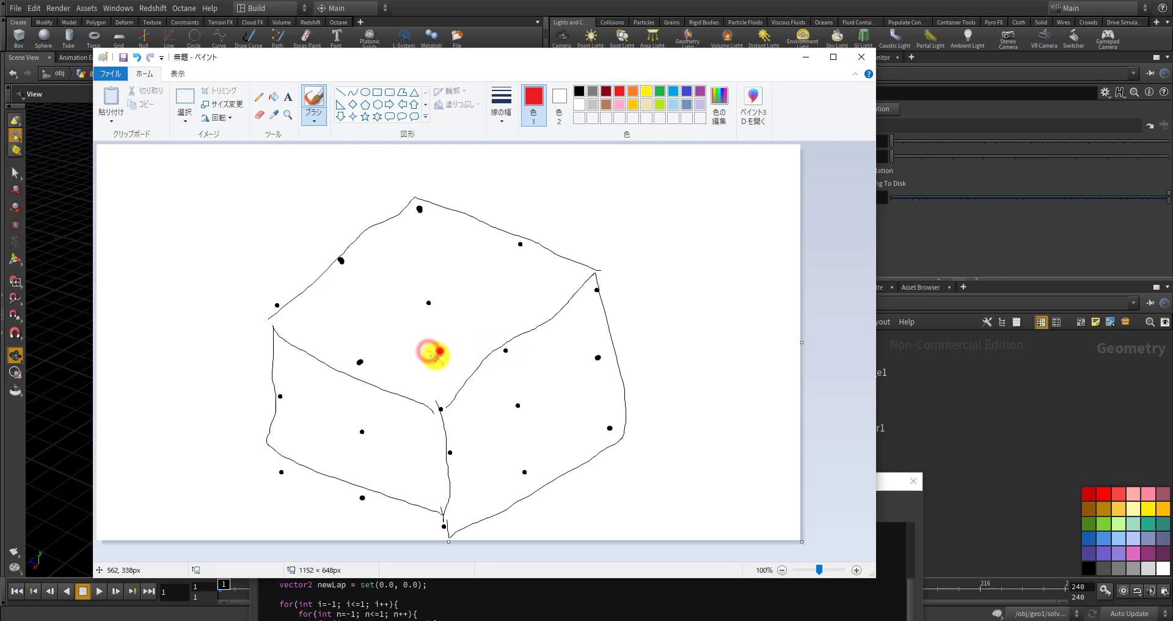
drag(432, 351, 442, 363)
drag(441, 351, 432, 364)
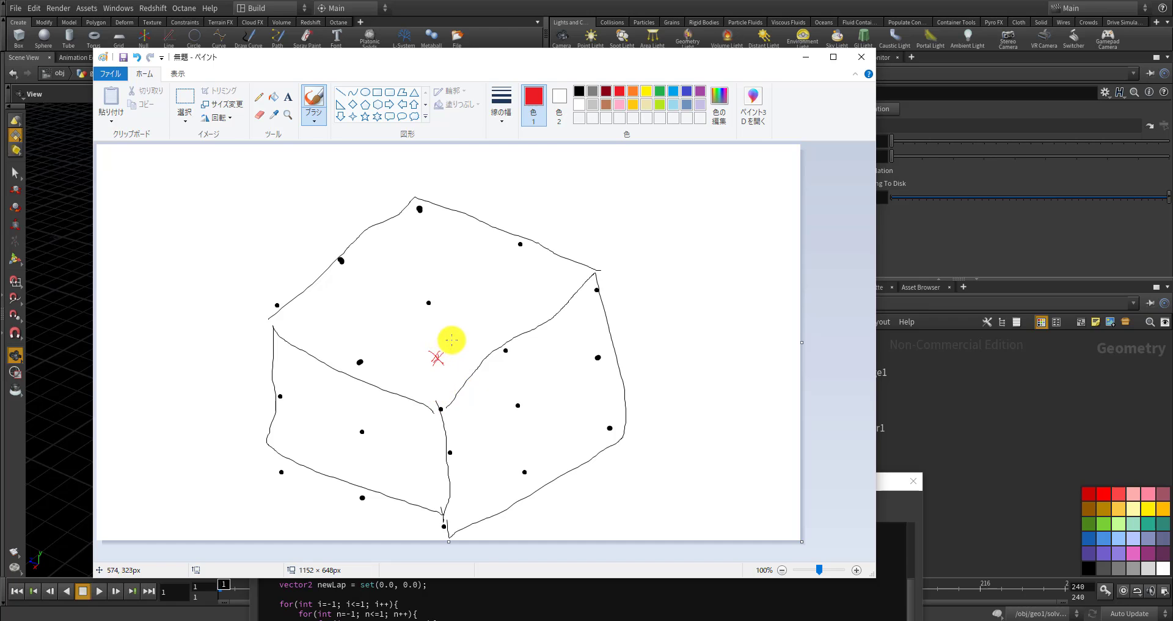
Circle the three face-centre dots in red, write '6 adj', and bring the VEX editor above Paint
mouse_move(433, 305)
mouse_down()
mouse_move(421, 294)
mouse_move(421, 309)
mouse_up()
mouse_move(506, 413)
mouse_down()
mouse_move(526, 398)
mouse_move(508, 417)
mouse_up()
mouse_move(352, 446)
mouse_down()
mouse_move(357, 416)
mouse_move(348, 445)
mouse_up()
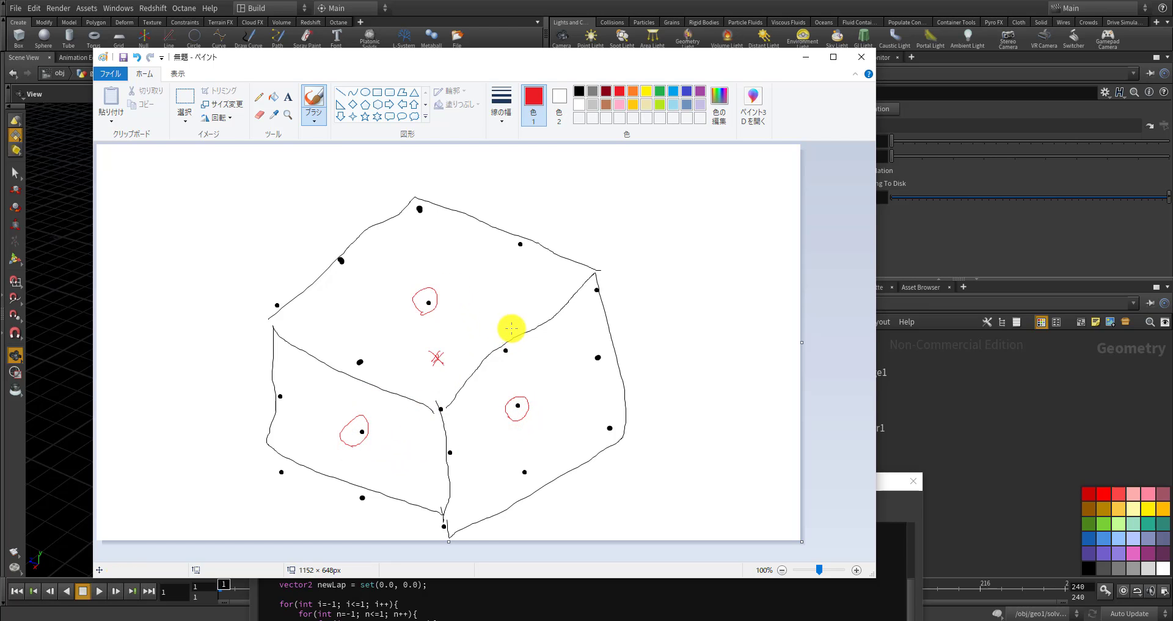
mouse_move(687, 191)
mouse_down()
mouse_move(678, 206)
mouse_move(716, 194)
mouse_move(727, 219)
mouse_up()
click(732, 193)
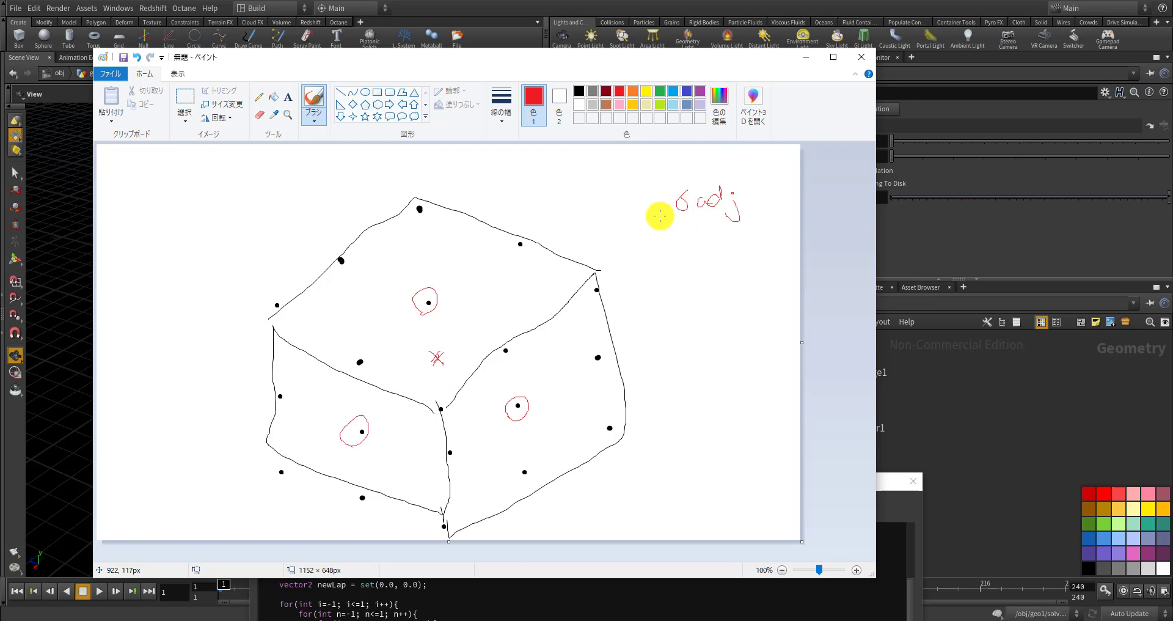
mouse_move(649, 61)
mouse_down()
mouse_move(583, 113)
mouse_move(532, 518)
mouse_move(554, 562)
mouse_up()
mouse_move(581, 487)
mouse_down()
mouse_move(599, 291)
mouse_move(652, 156)
mouse_up()
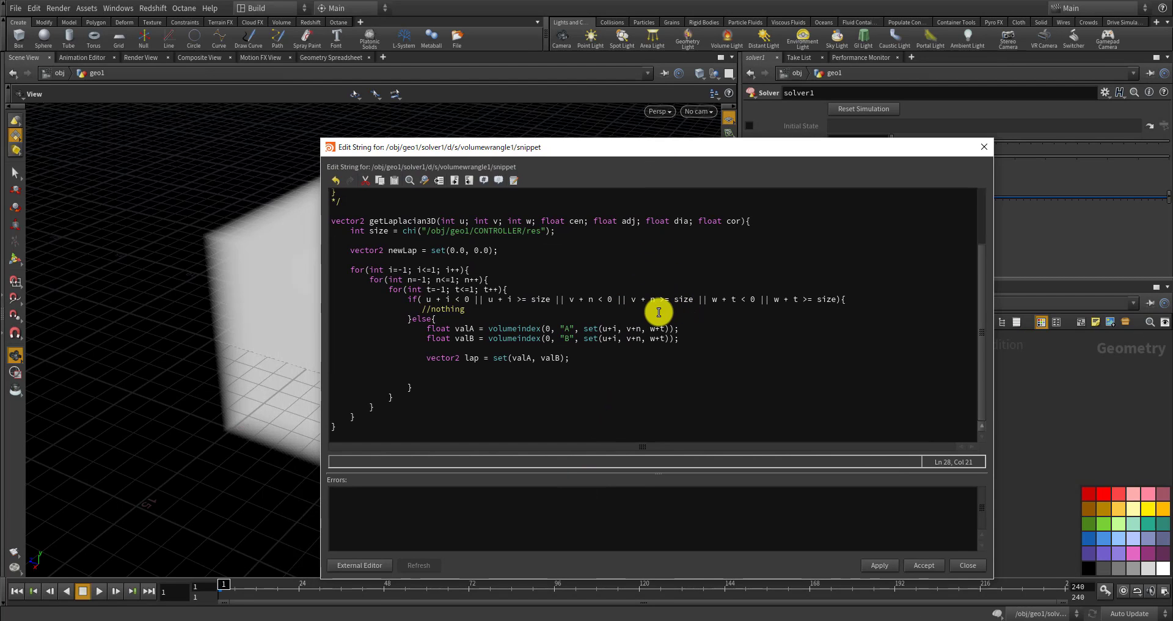
Highlight the dia parameter in getLaplacian3D, then move the Paint sketch back over the code
double_click(679, 222)
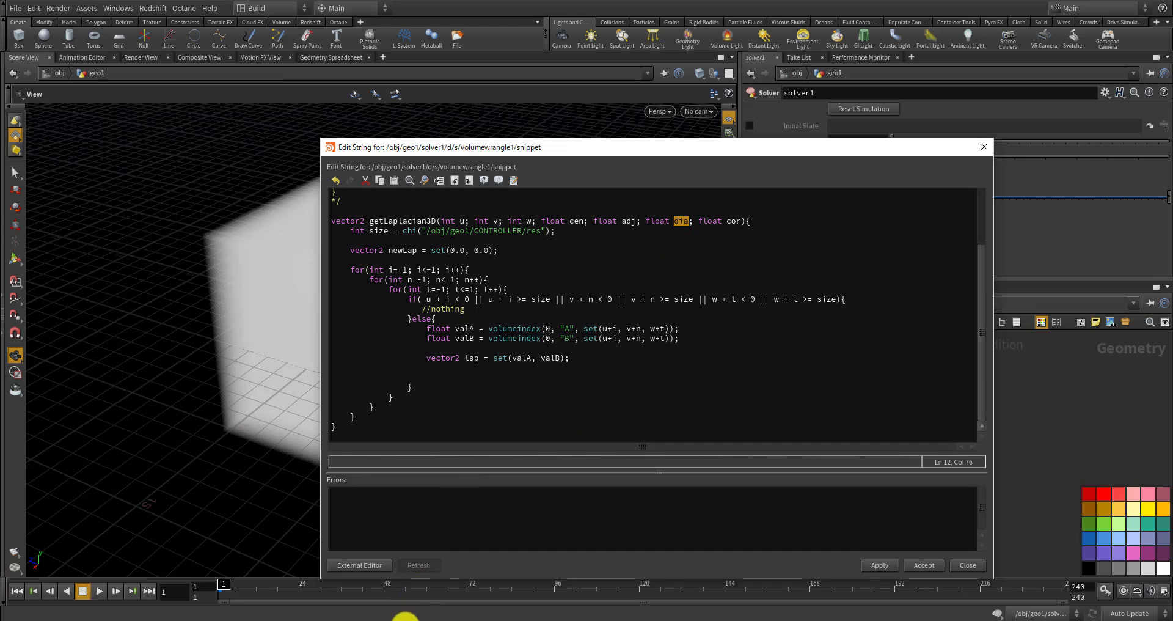
click(404, 617)
mouse_move(458, 544)
mouse_down()
mouse_move(589, 257)
mouse_move(622, 70)
mouse_up()
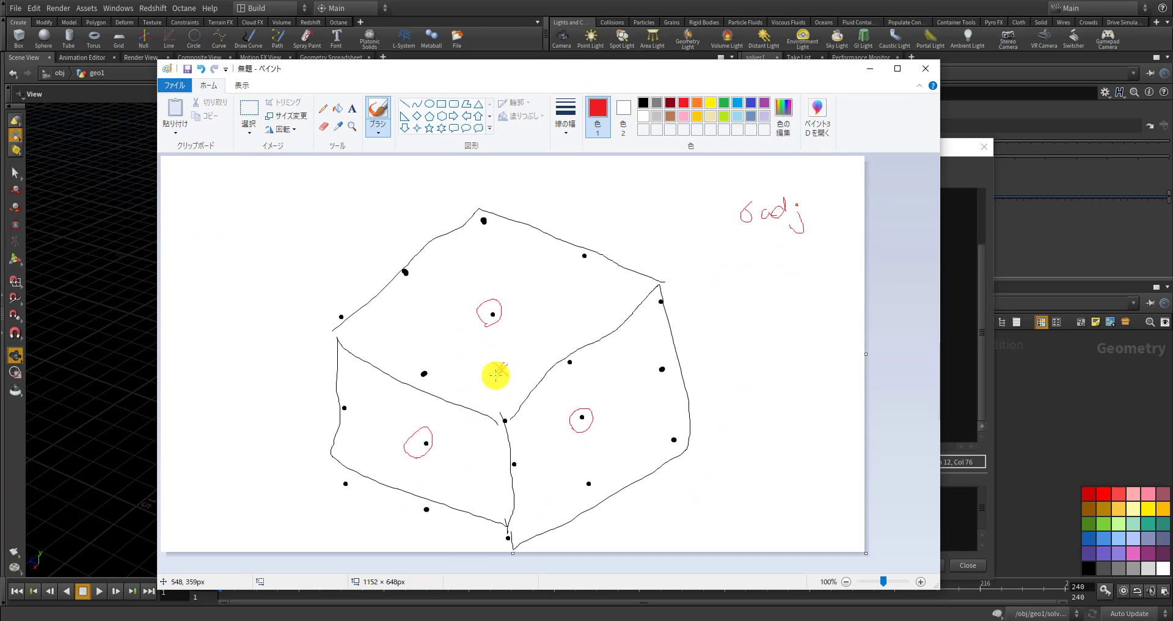
Circle the edge-midpoint dots on the cube in light blue
click(738, 104)
mouse_move(581, 261)
mouse_down()
mouse_move(595, 246)
mouse_move(575, 264)
mouse_up()
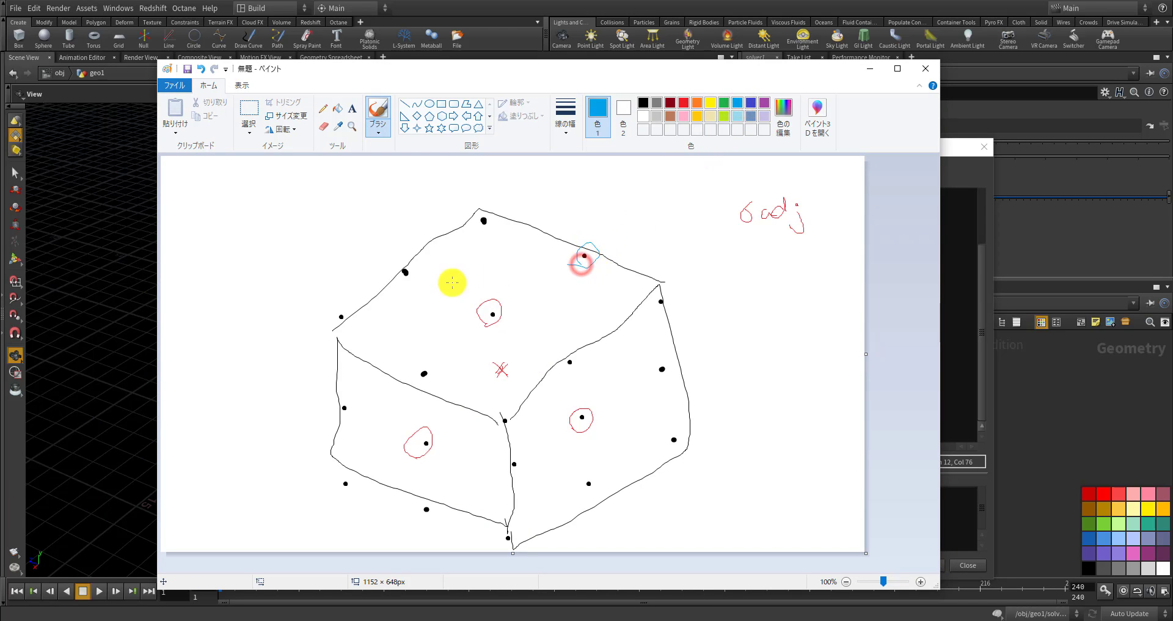
drag(401, 277, 398, 275)
mouse_move(412, 390)
mouse_down()
mouse_move(437, 352)
mouse_move(396, 381)
mouse_up()
mouse_move(570, 365)
mouse_down()
mouse_move(558, 364)
mouse_move(568, 364)
mouse_up()
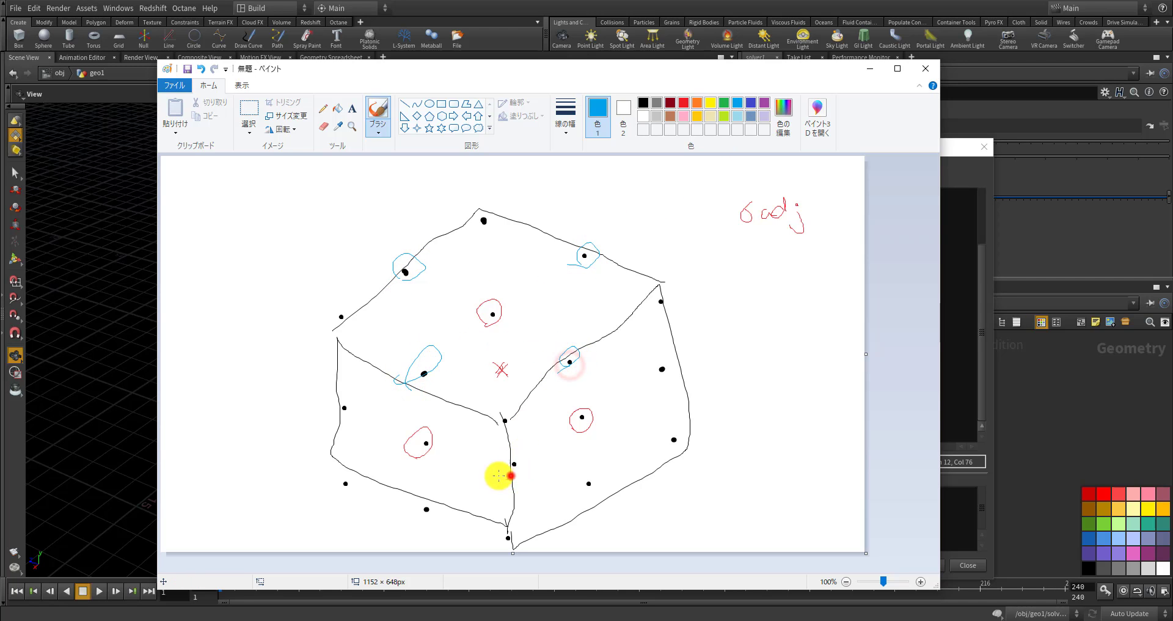
drag(499, 475, 511, 472)
drag(672, 350, 649, 378)
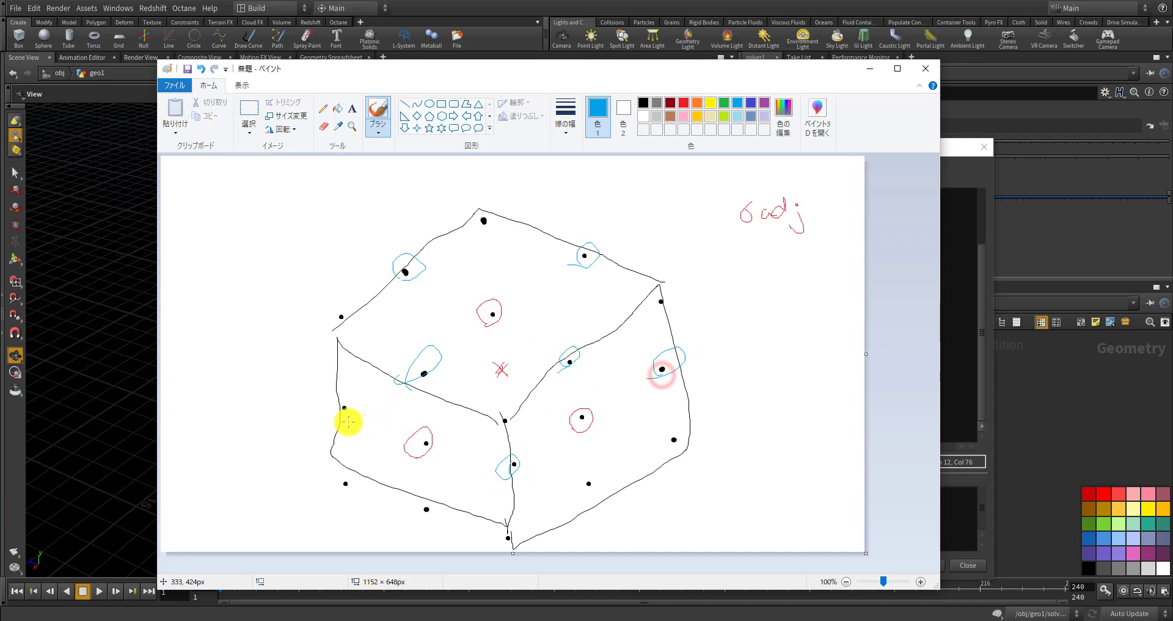
drag(348, 421, 342, 415)
drag(414, 513, 430, 518)
drag(584, 488, 605, 502)
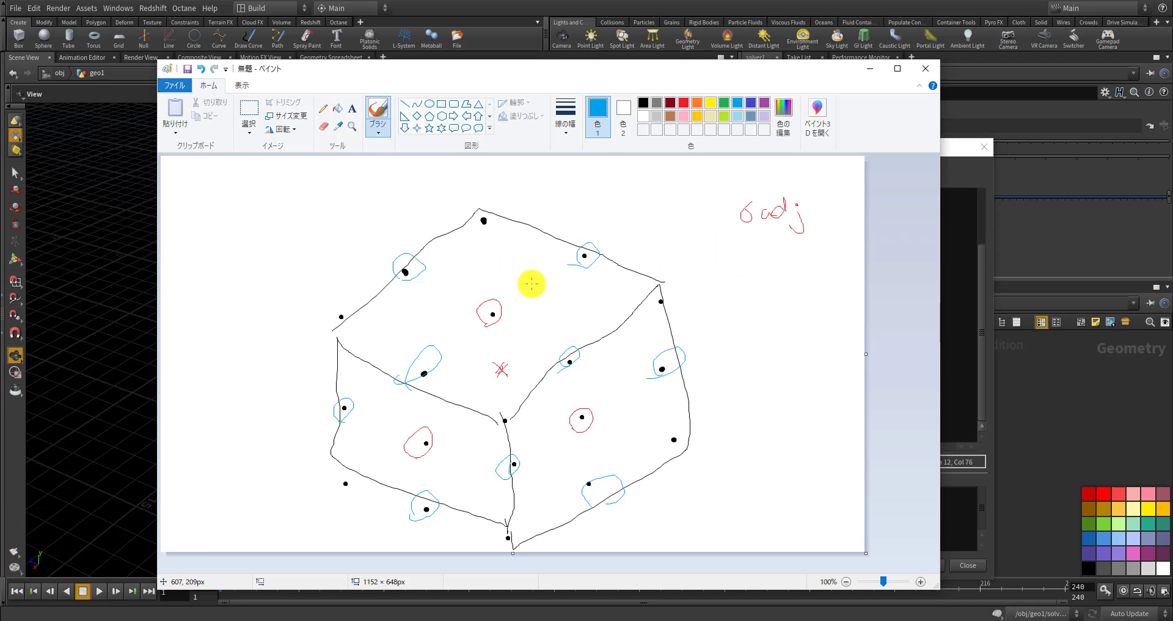
Handwrite the '12 dia' label in blue beneath '6 adj'
mouse_move(720, 237)
mouse_down()
mouse_move(723, 256)
mouse_move(772, 244)
mouse_move(779, 257)
mouse_up()
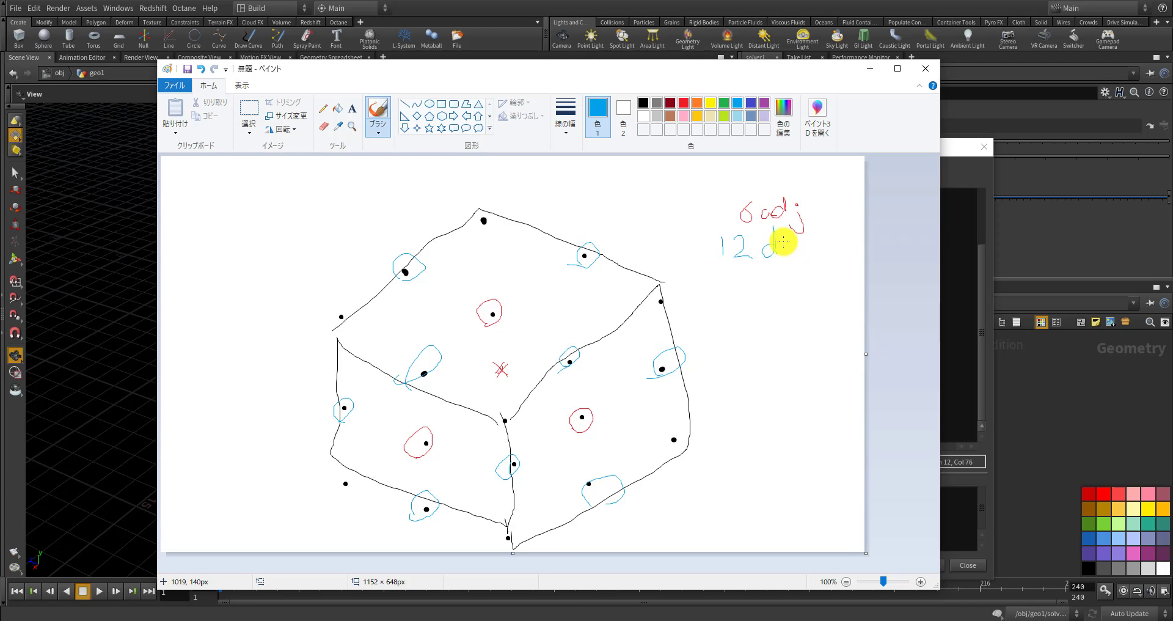
mouse_move(787, 241)
mouse_down()
mouse_move(789, 257)
mouse_move(822, 258)
mouse_up()
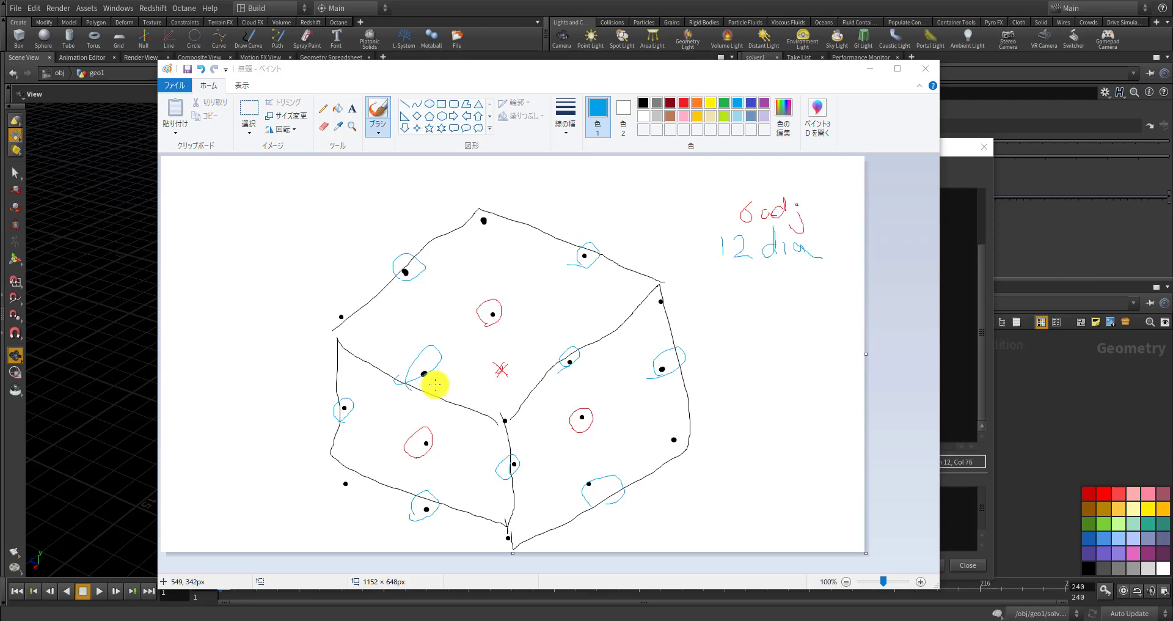
click(698, 102)
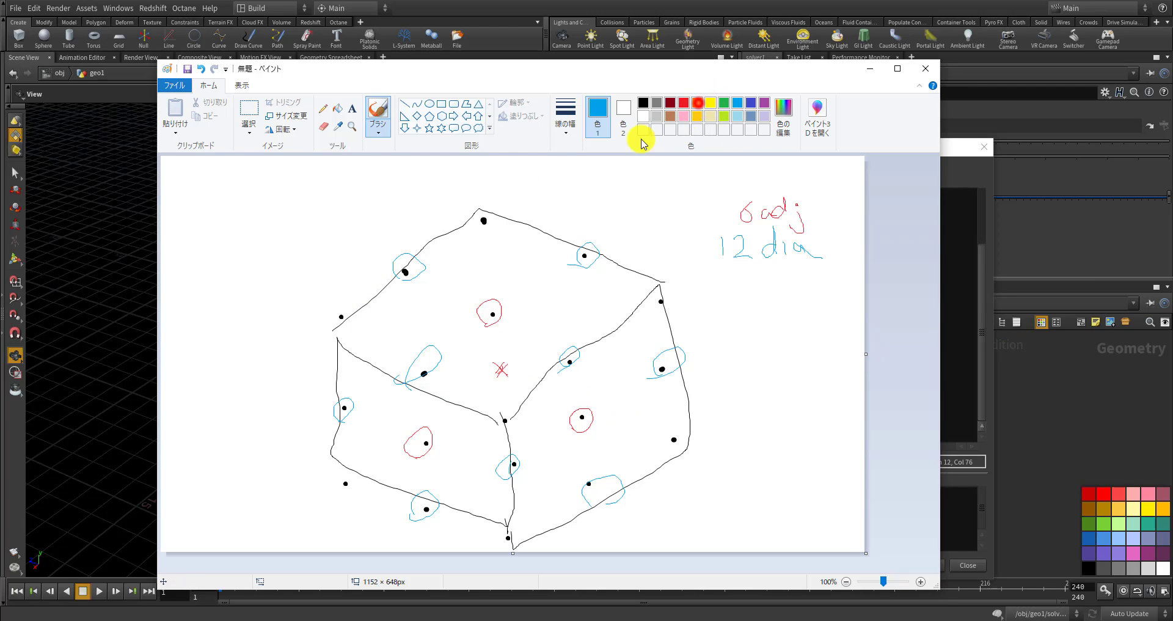
Try circling corner dots in blue and orange, then undo those marks
mouse_move(463, 241)
mouse_down()
mouse_move(479, 228)
mouse_move(462, 237)
mouse_up()
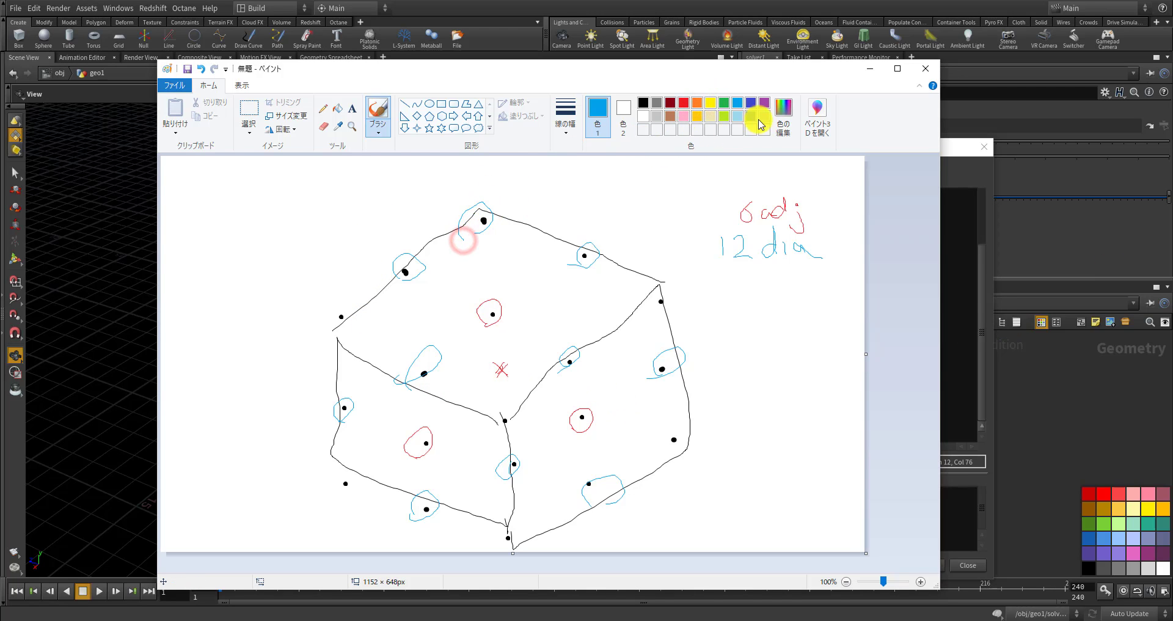
click(696, 103)
key(ctrl+z)
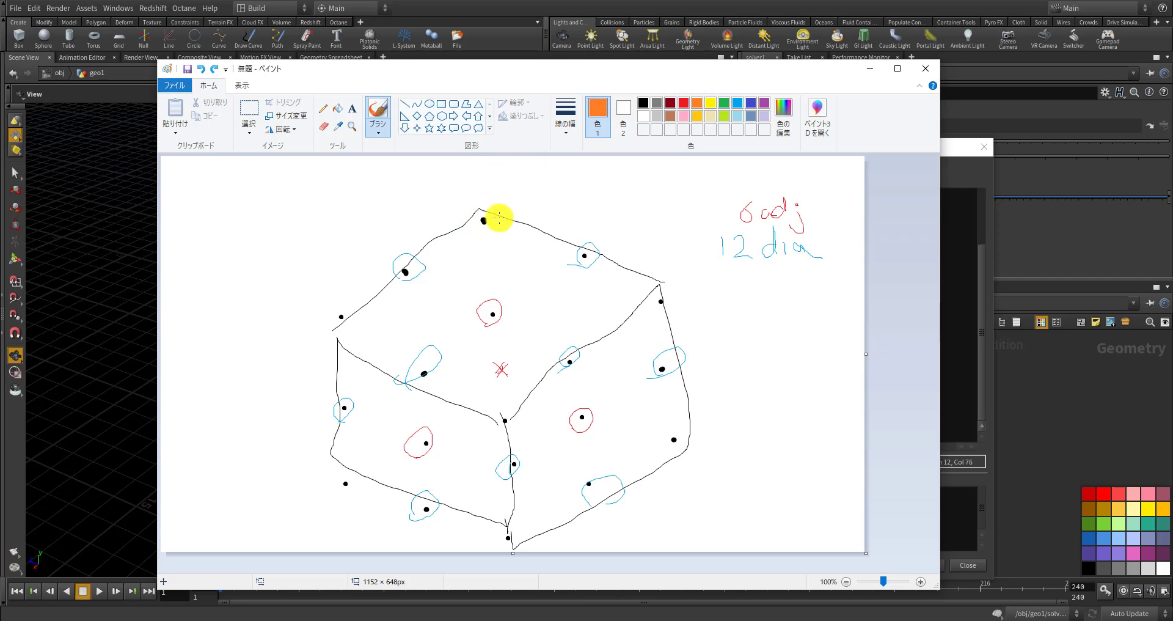
click(493, 228)
drag(485, 205, 493, 232)
drag(335, 327, 305, 347)
key(ctrl+z)
key(ctrl+z)
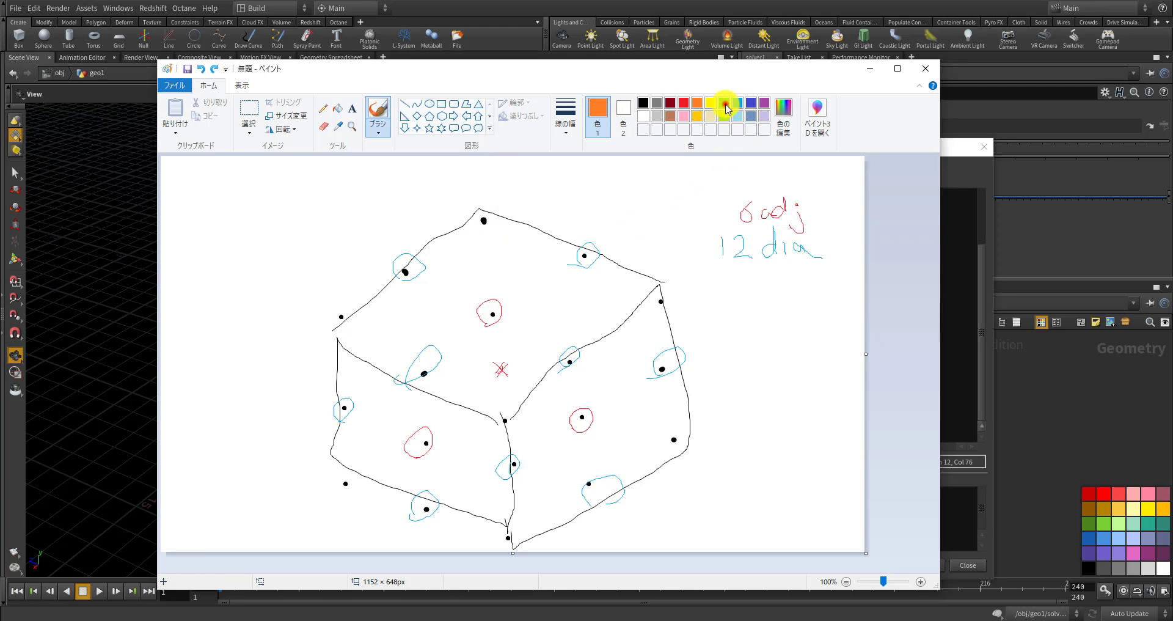
Circle the visible corner dots in green and label them '8 cor'
click(724, 103)
mouse_move(482, 236)
mouse_down()
mouse_move(487, 199)
mouse_move(475, 223)
mouse_up()
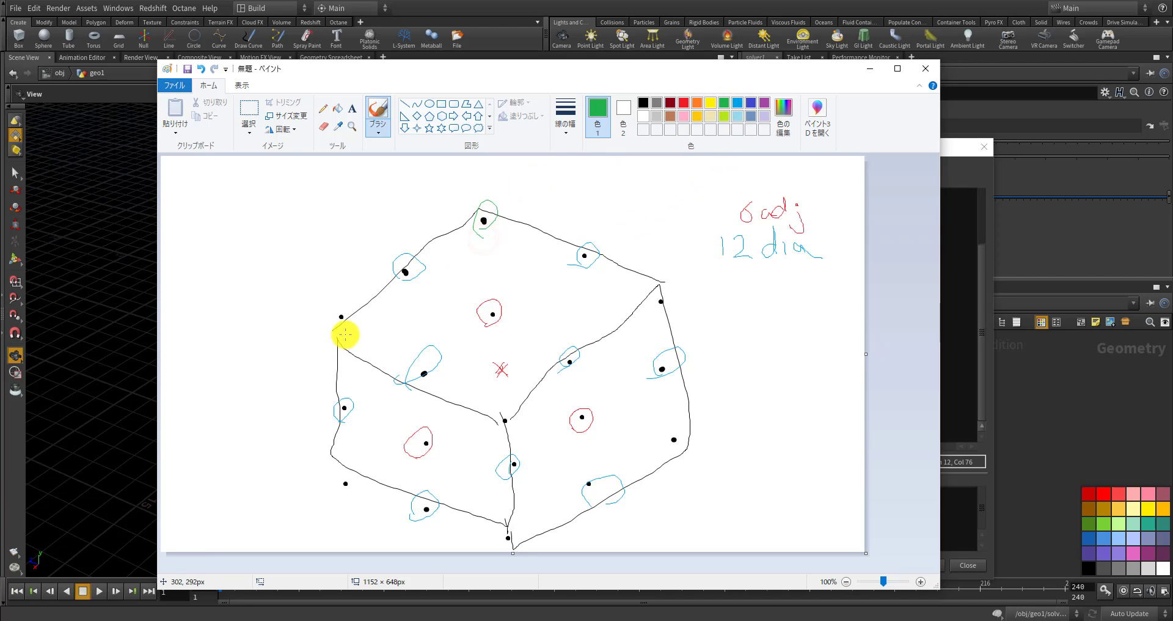
drag(342, 333, 338, 335)
mouse_move(492, 421)
mouse_down()
mouse_move(506, 414)
mouse_move(492, 426)
mouse_up()
mouse_move(650, 299)
mouse_down()
mouse_move(666, 277)
mouse_move(647, 297)
mouse_up()
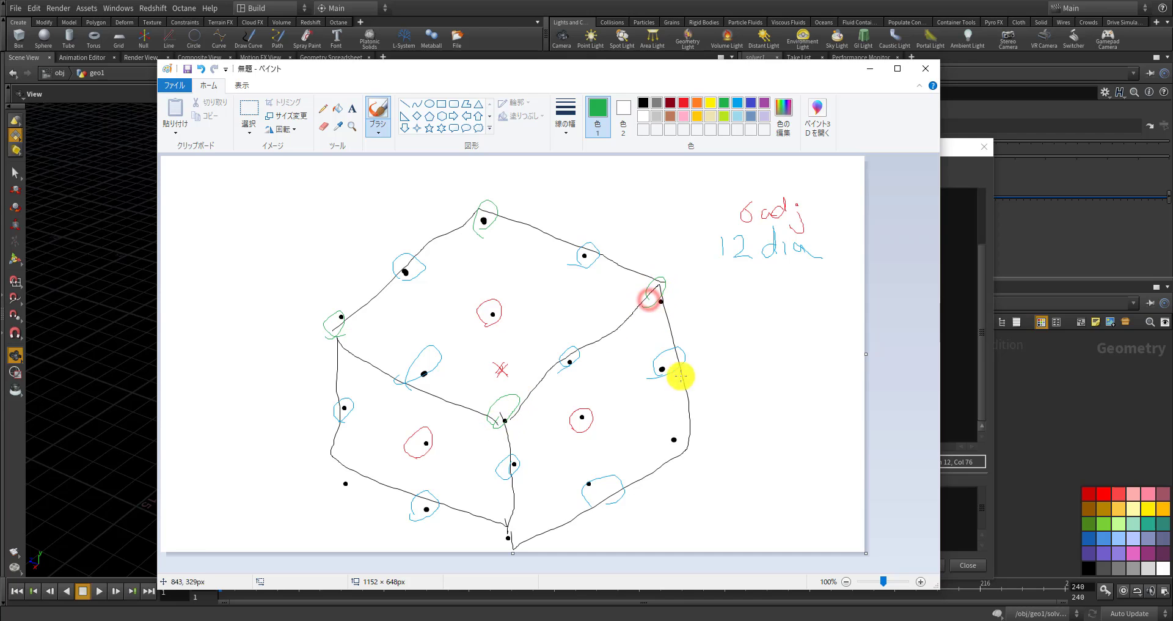
mouse_move(676, 466)
mouse_down()
mouse_move(679, 435)
mouse_move(683, 462)
mouse_up()
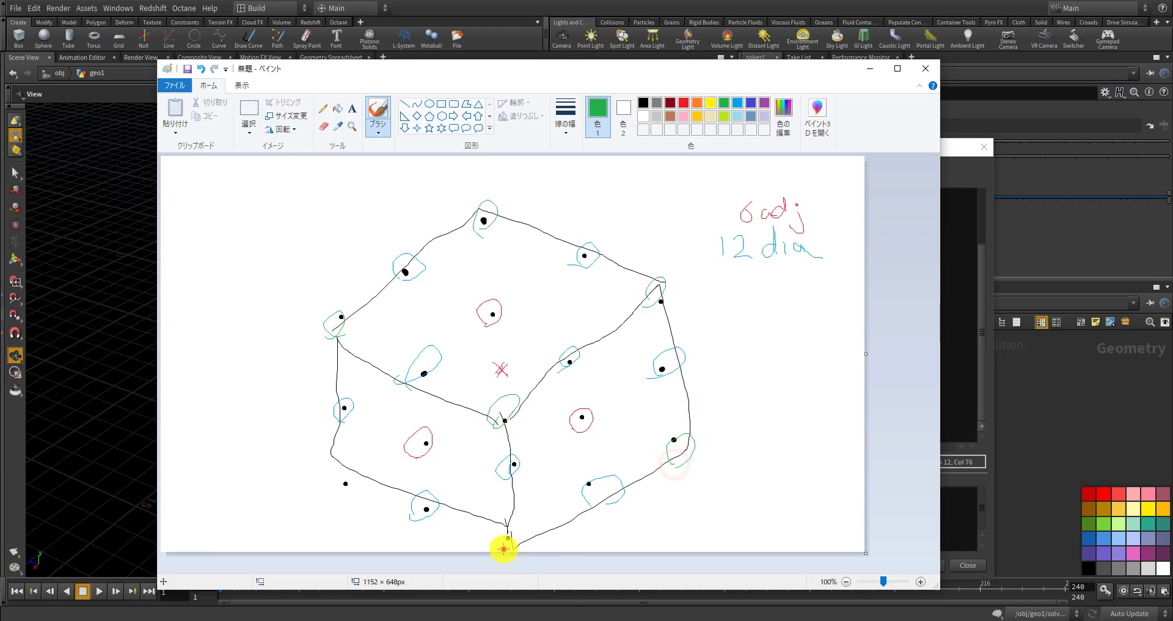
mouse_move(503, 548)
mouse_down()
mouse_move(524, 542)
mouse_move(505, 547)
mouse_up()
mouse_move(338, 487)
mouse_down()
mouse_move(367, 477)
mouse_move(335, 489)
mouse_up()
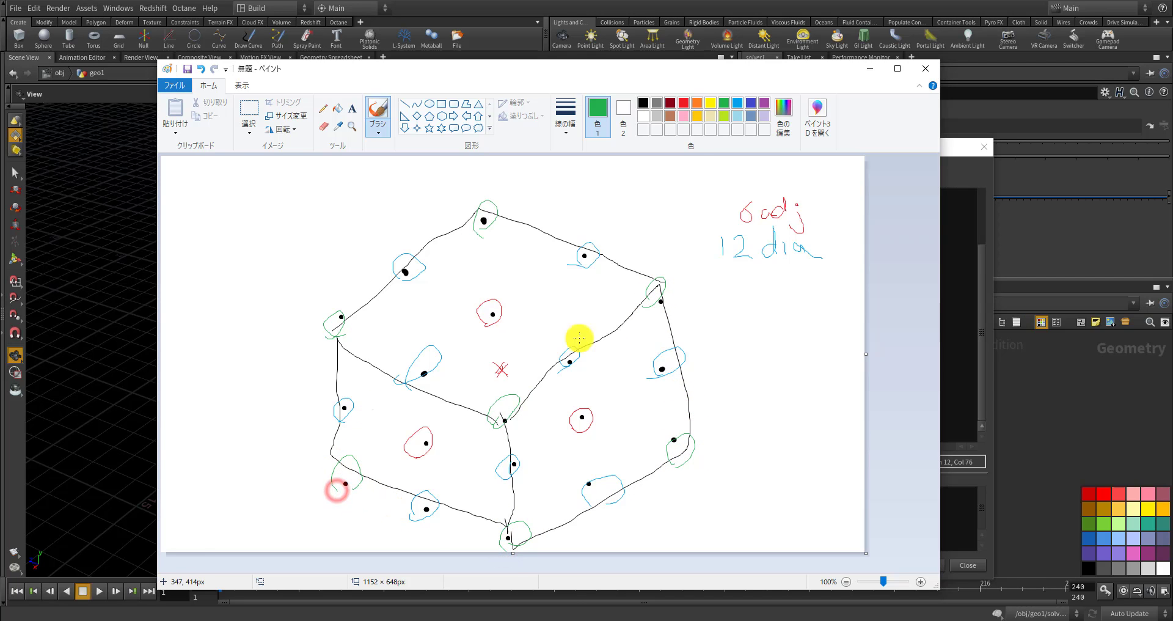
mouse_move(744, 296)
mouse_down()
mouse_move(736, 290)
mouse_move(725, 317)
mouse_move(746, 294)
mouse_move(815, 293)
mouse_up()
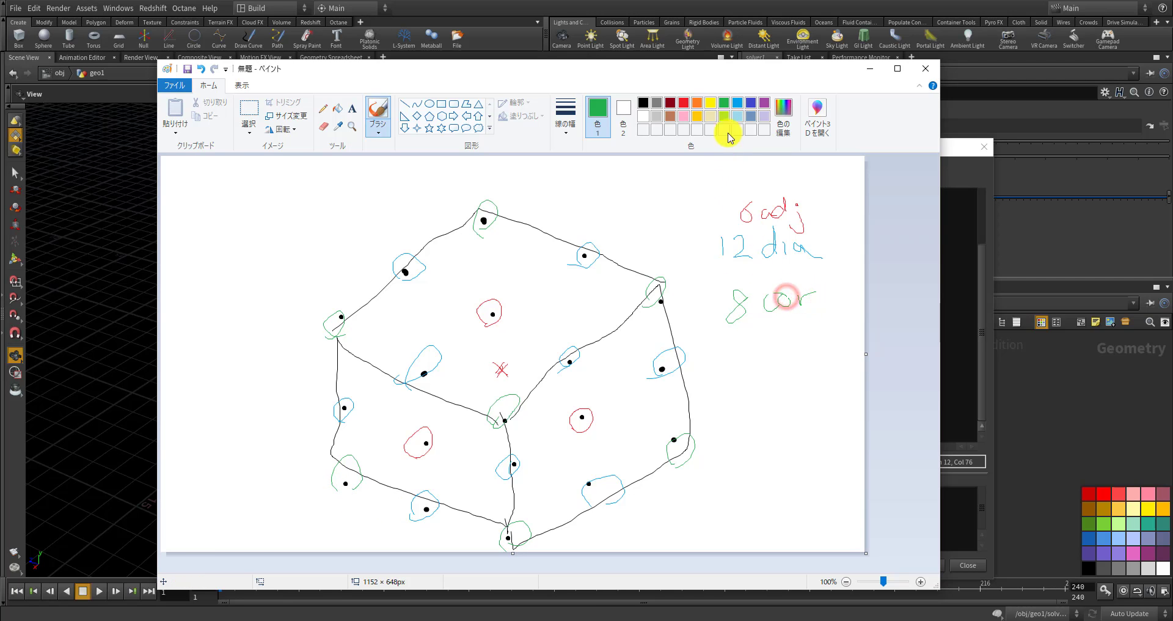
Write the '1 cen' label in purple and bring the VEX code editor back to front
click(764, 103)
mouse_move(739, 351)
mouse_down()
mouse_move(727, 385)
mouse_move(761, 365)
mouse_move(795, 366)
mouse_up()
mouse_move(796, 368)
mouse_down()
mouse_move(804, 349)
mouse_move(819, 367)
mouse_up()
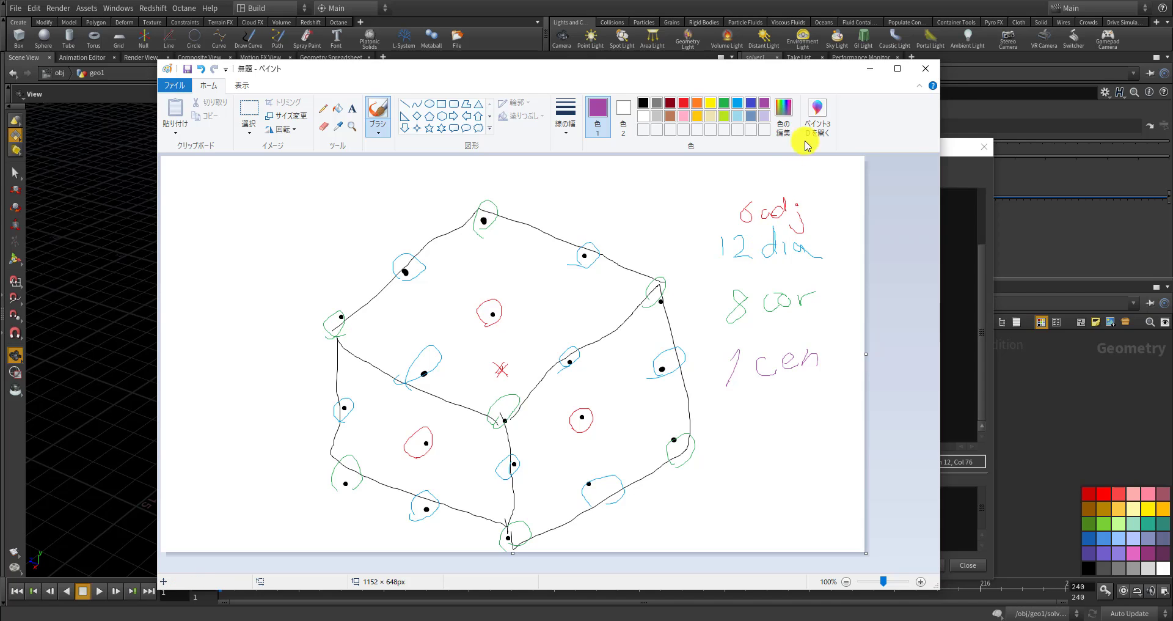
click(957, 152)
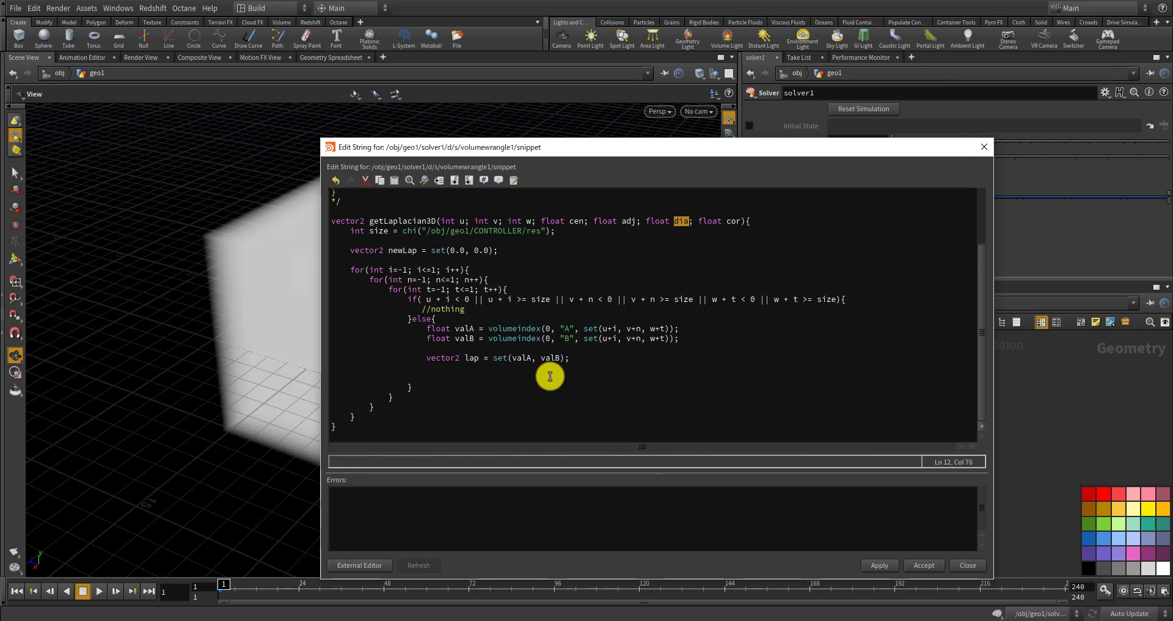
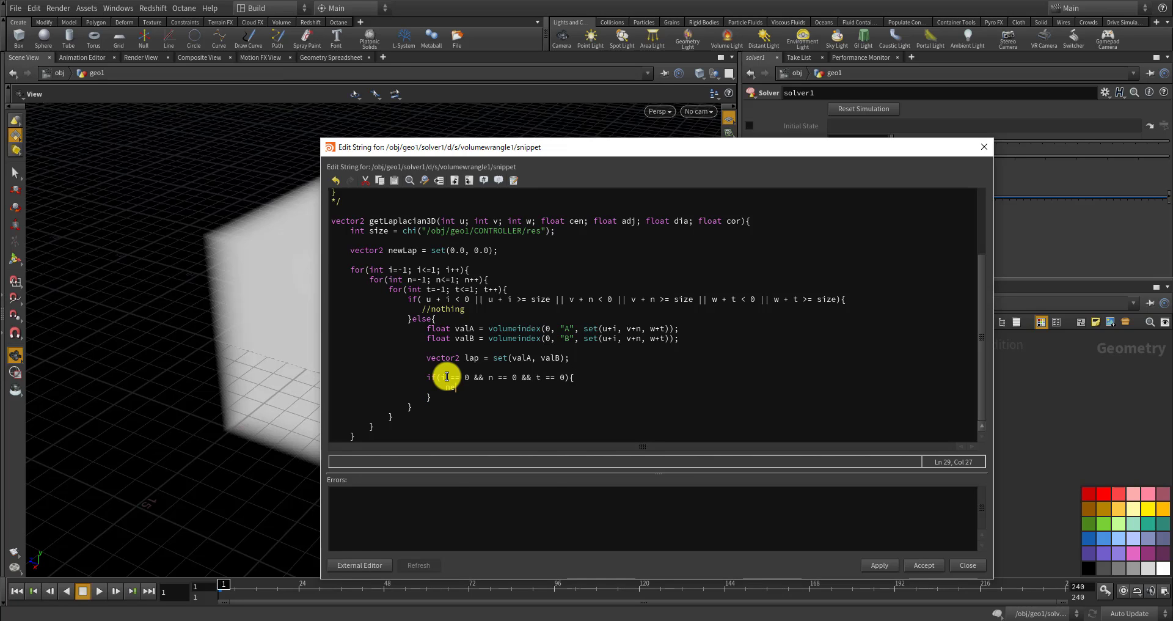
Add newLap += lap * cen; and begin an else-if on abs(i) + abs(n) + abs(t)
text(w)
text(enter)
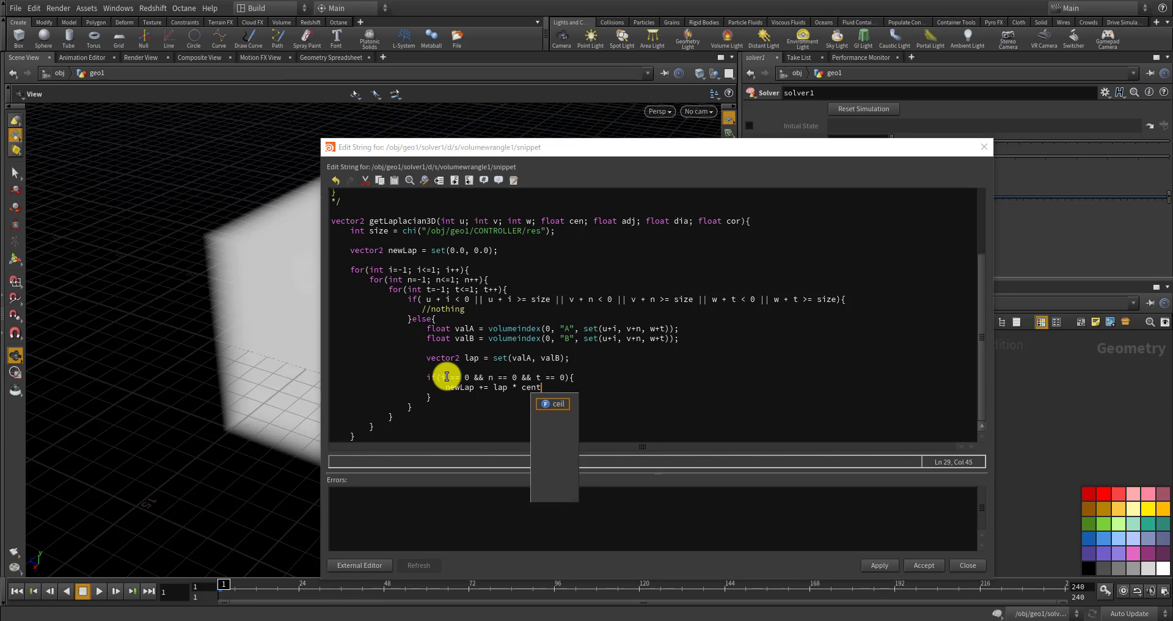
key(BackSpace)
key(BackSpace)
text(n; })
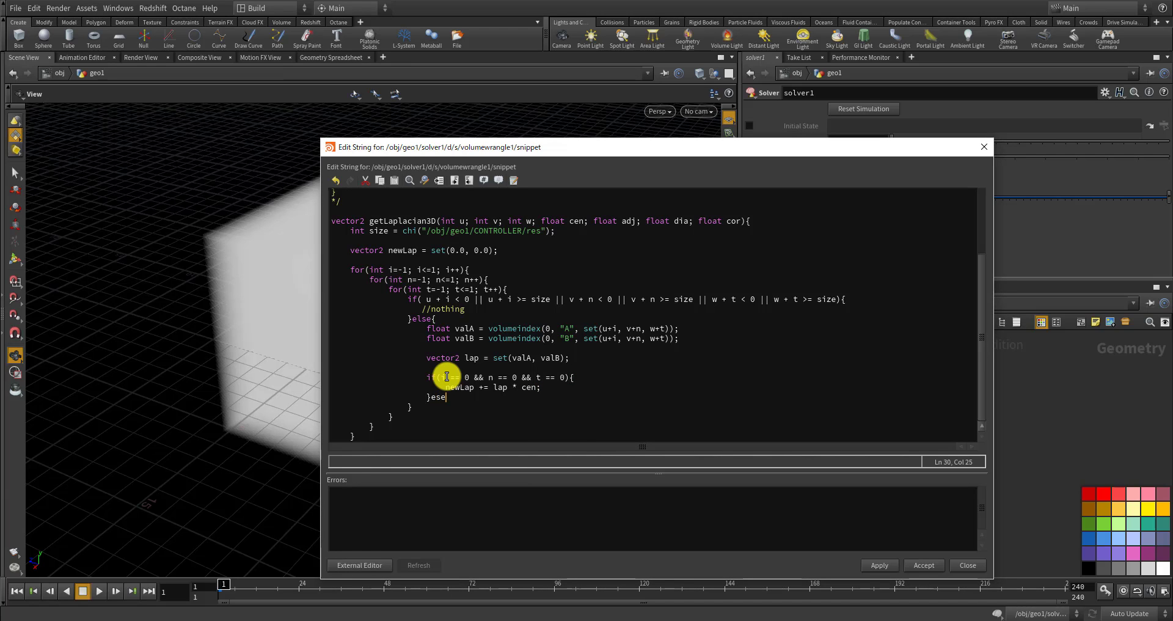
text(else if()
text(abs(i))
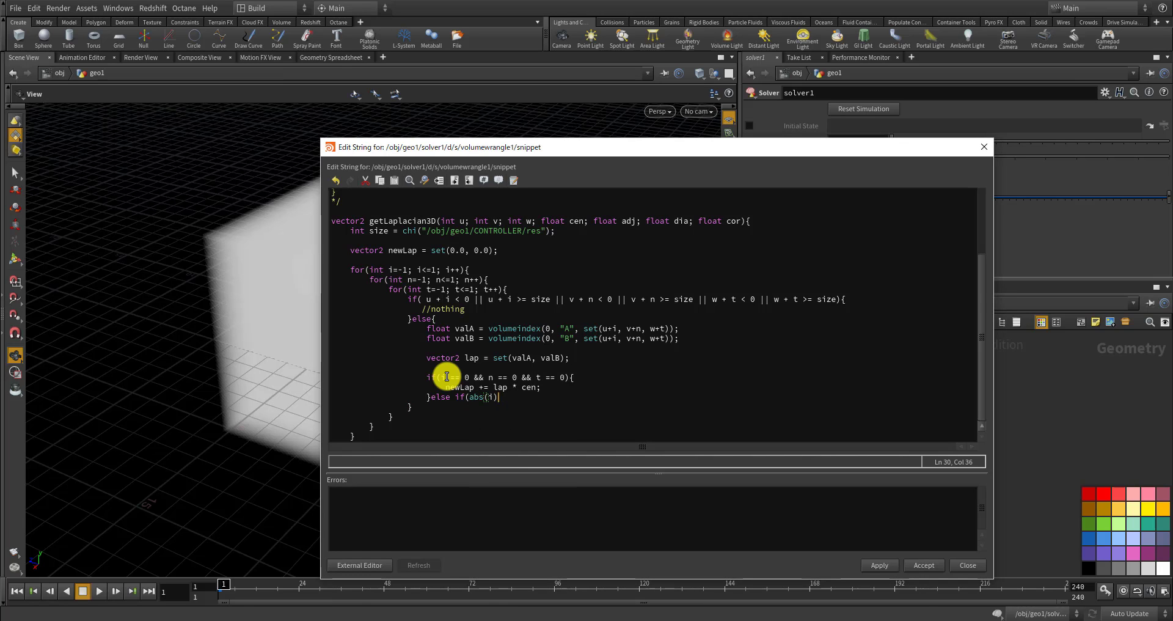
text( + abs)
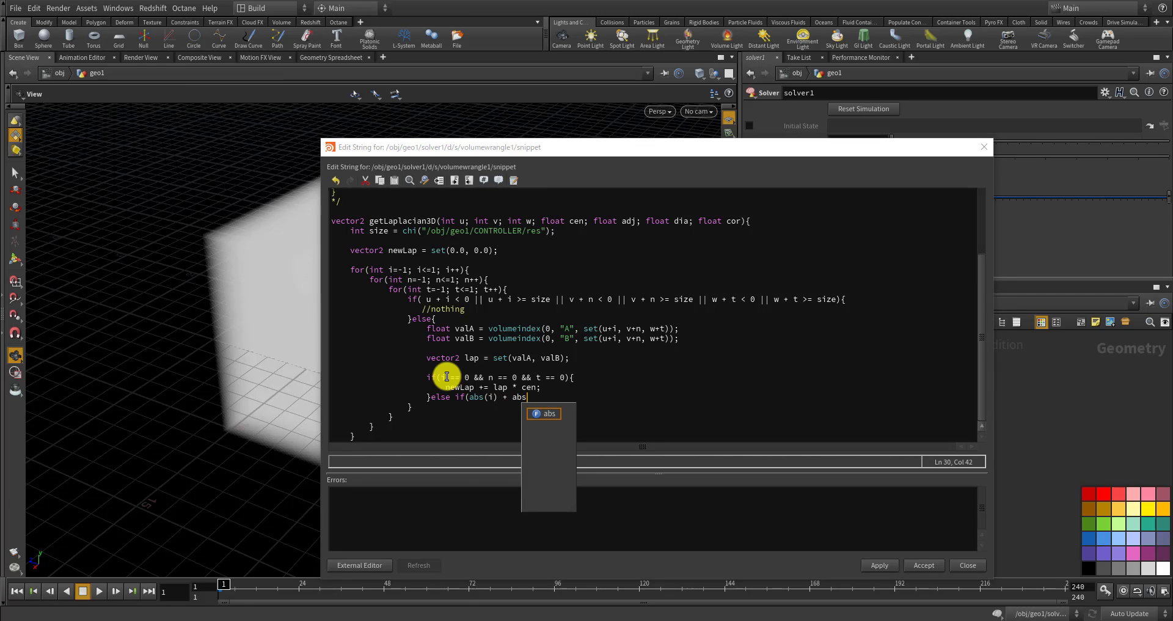
text((n ) + )
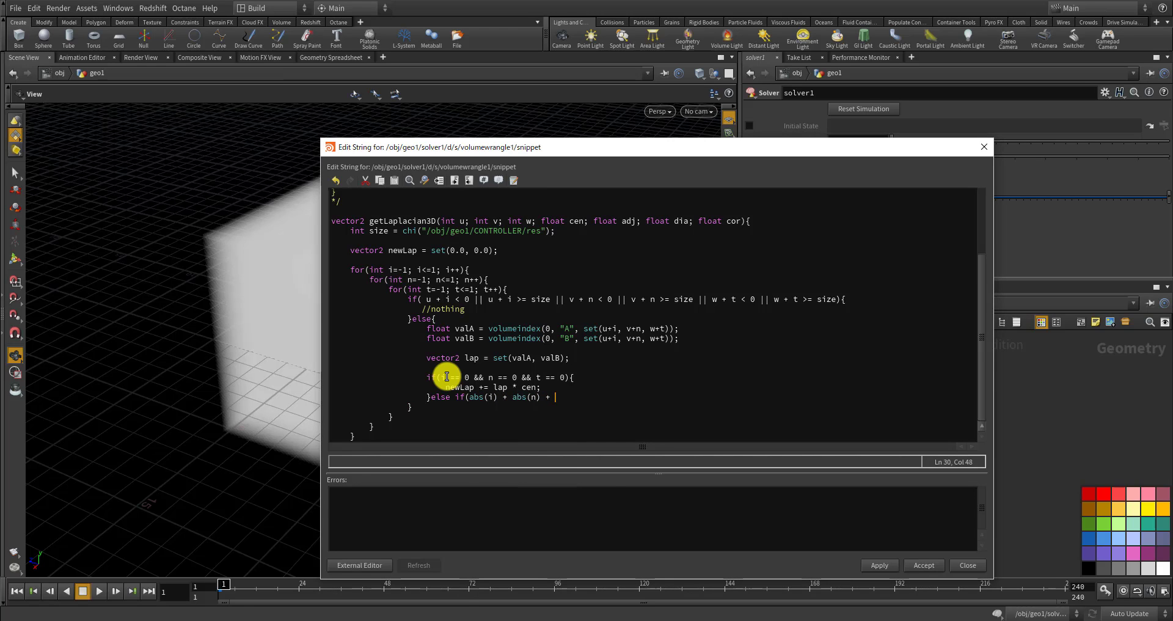
text(abs()
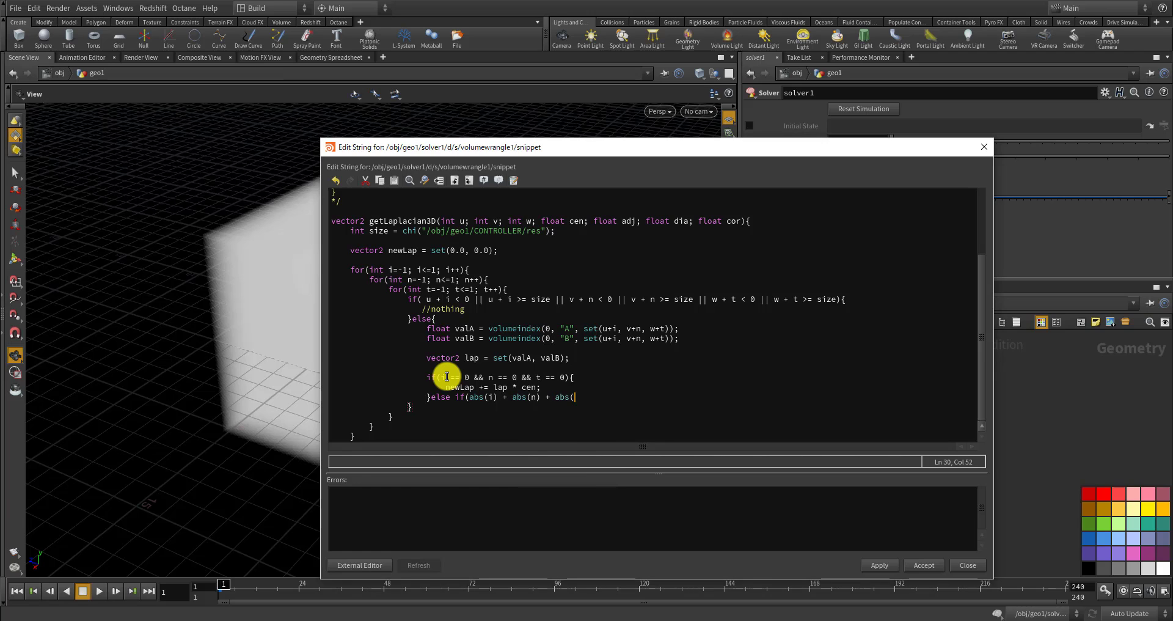
text(t))
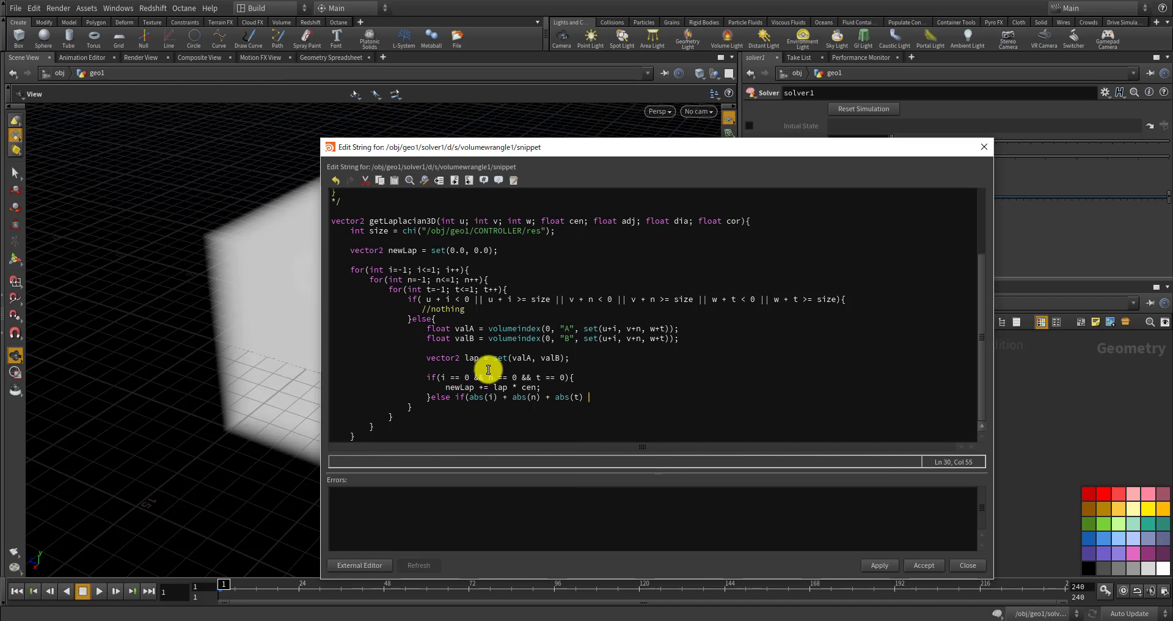
Parenthesize the abs sum and finish the condition as % 3 == 1 with an empty body
click(470, 397)
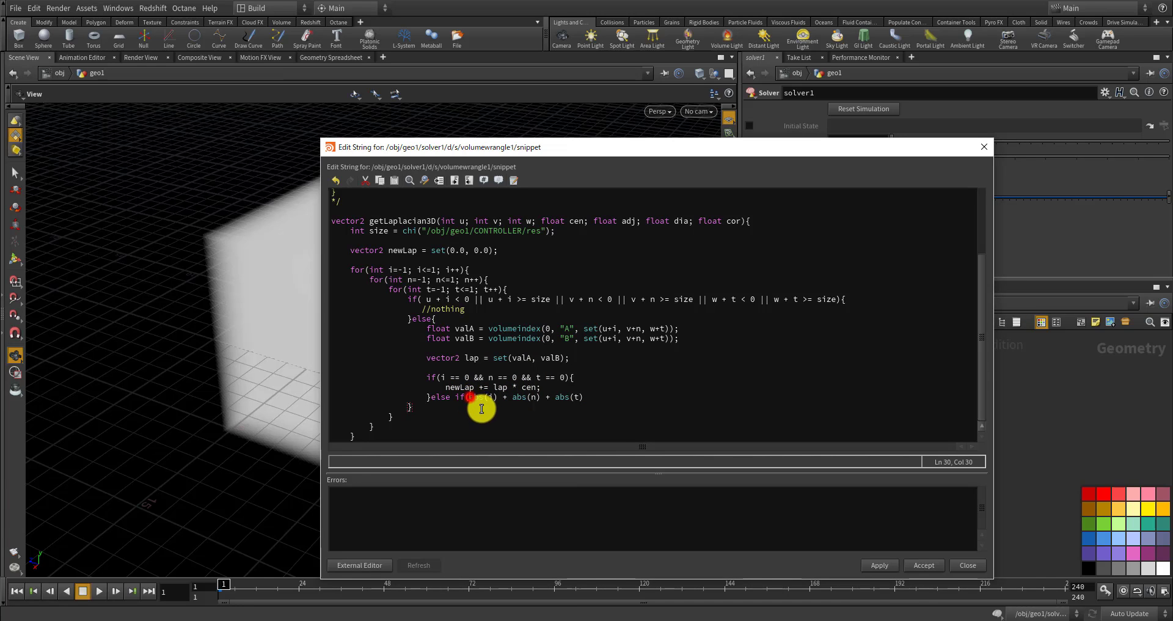
text(()
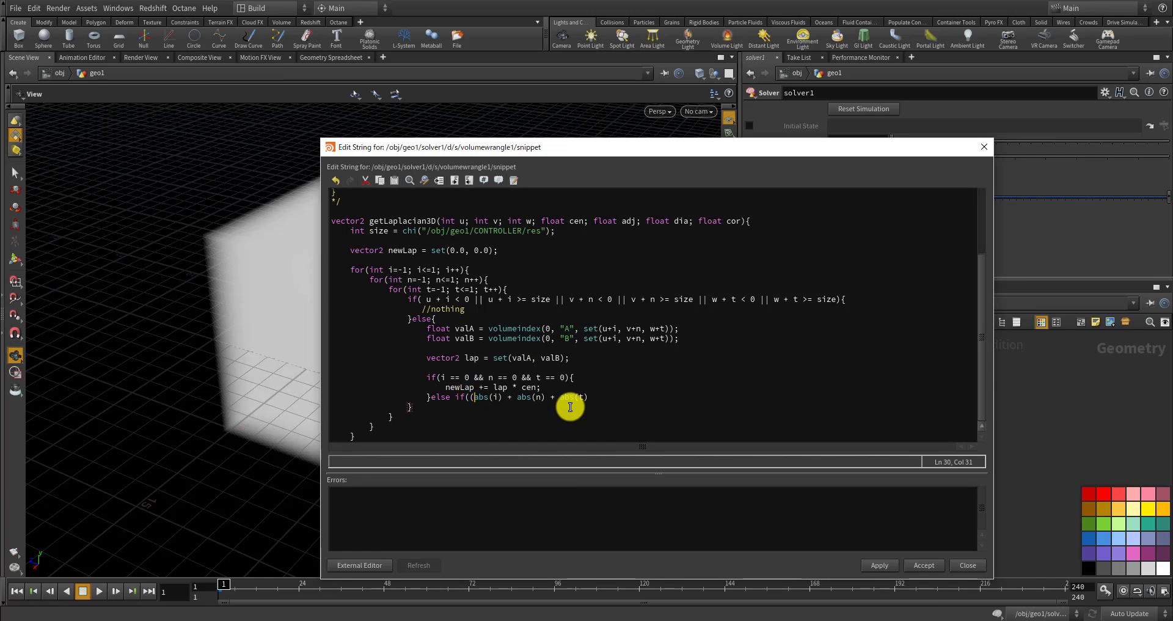
click(603, 398)
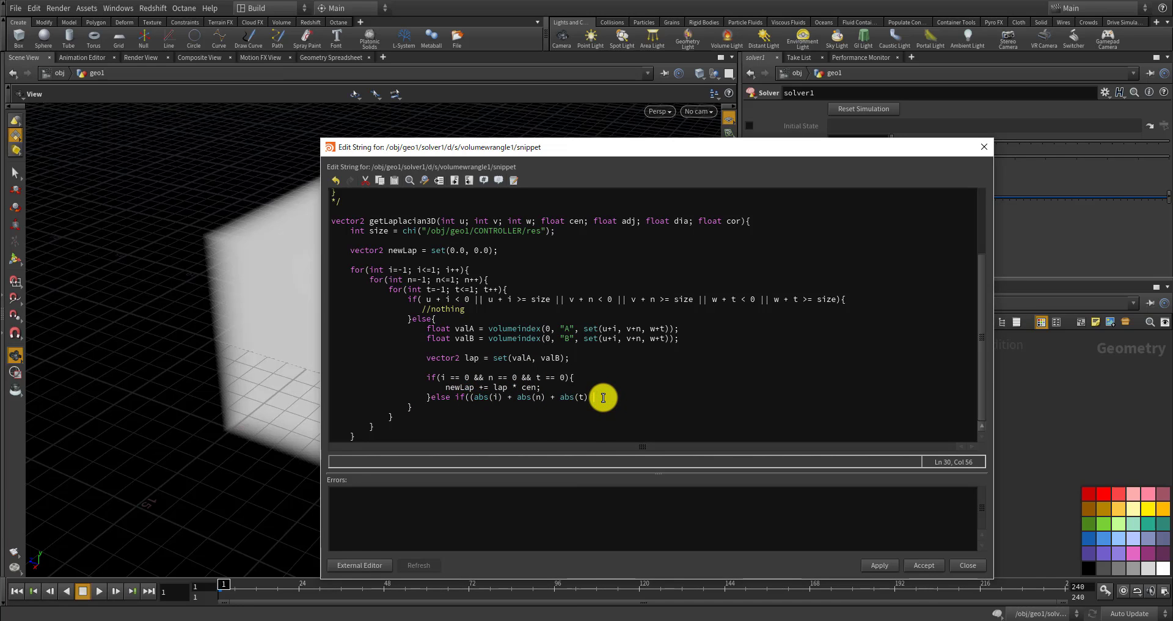
text())
text(3 == 1){)
key(Return)
text(})
key(Left)
key(Return)
text(n)
key(BackSpace)
Weight adjacent cells by adj and add a % 3 == 2 branch weighting by dia
text(newLap )
text(+= )
text(lap * ad)
text(j;)
text(e)
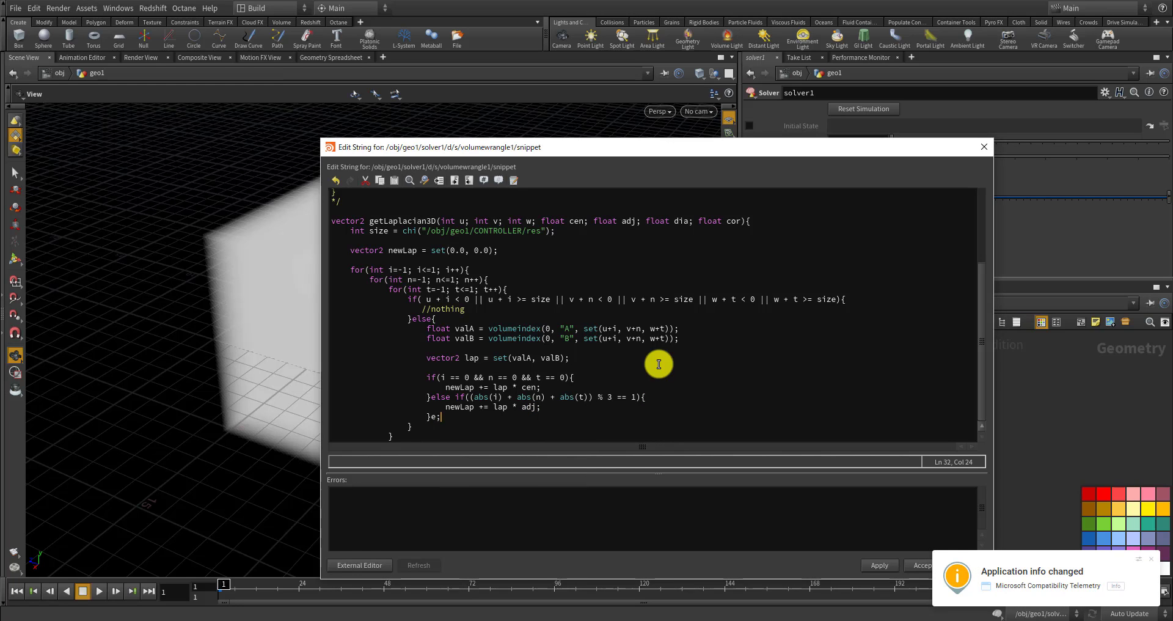
text(lse if()
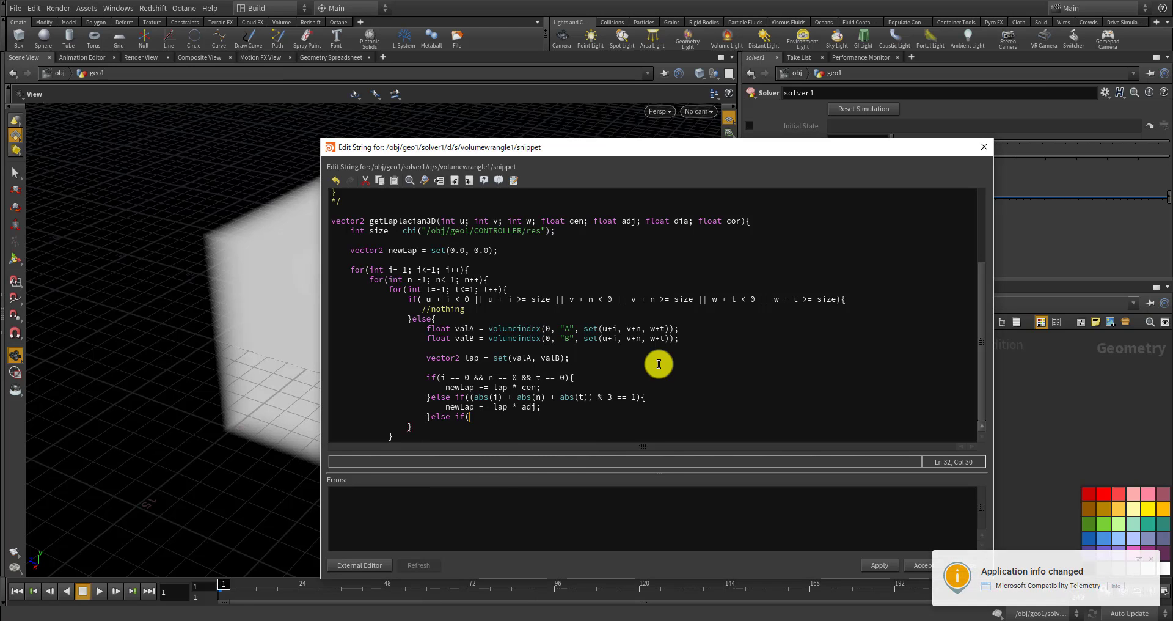
text(()
text(ab)
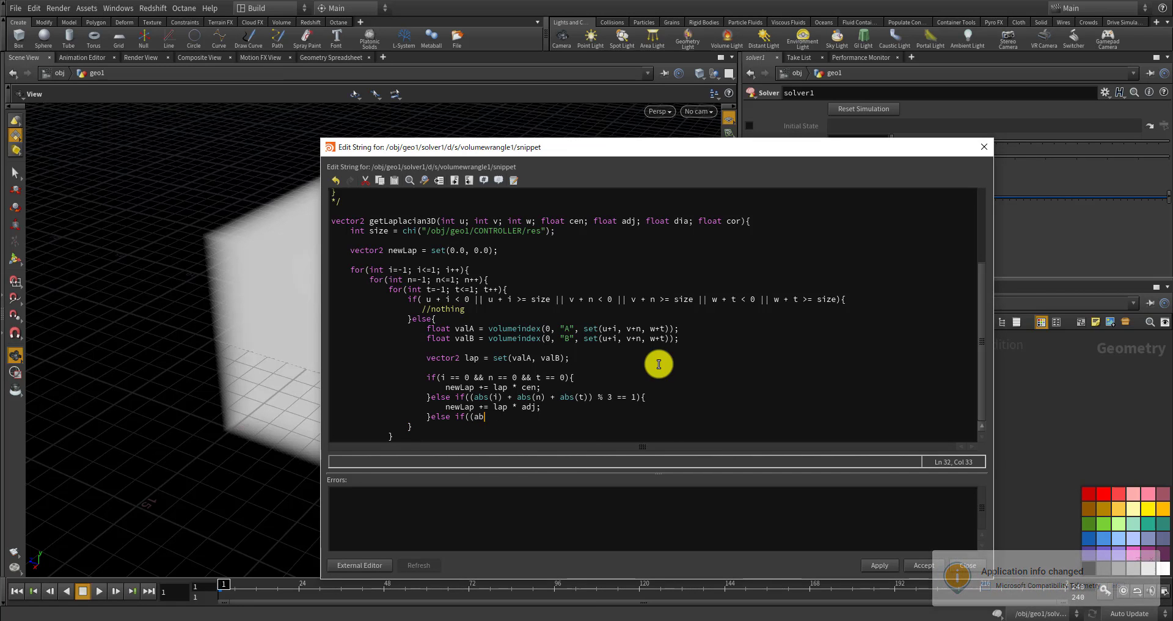
text(s(i) + a)
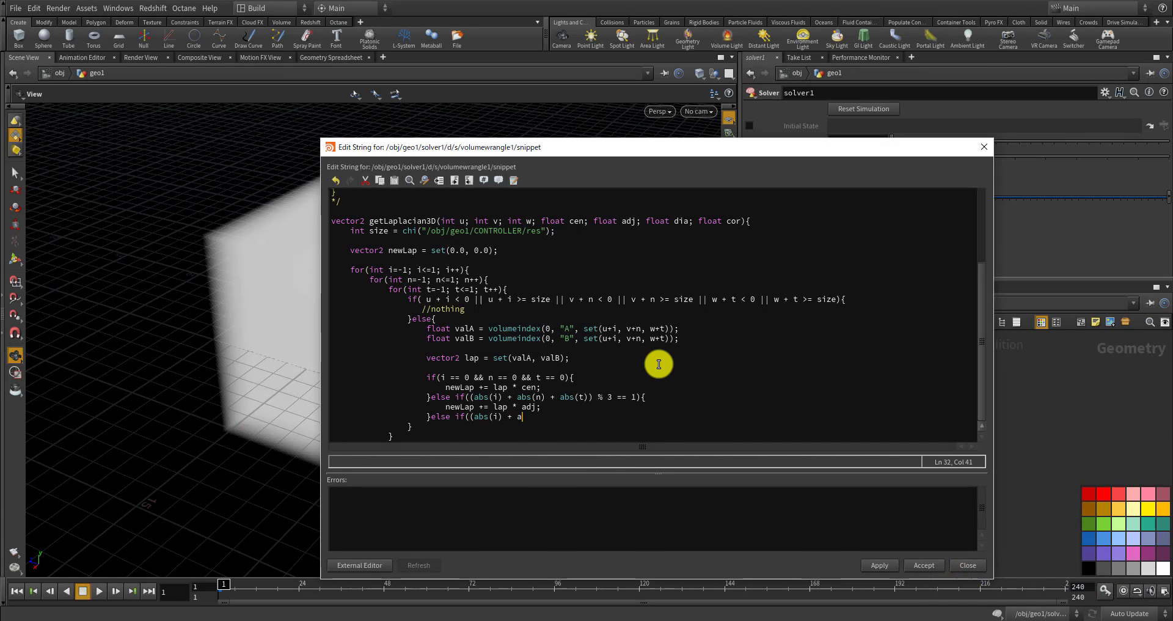
text(bs(n )
text(+ abs(t)) %)
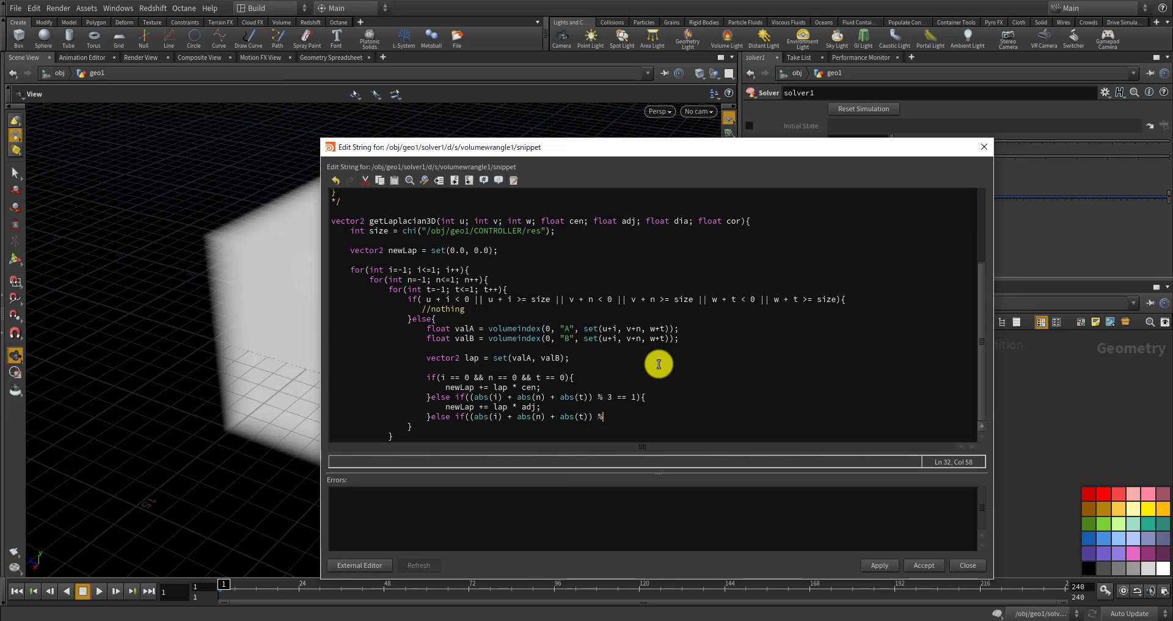
text( 3 == 2){)
key(Return)
text(})
key(Return)
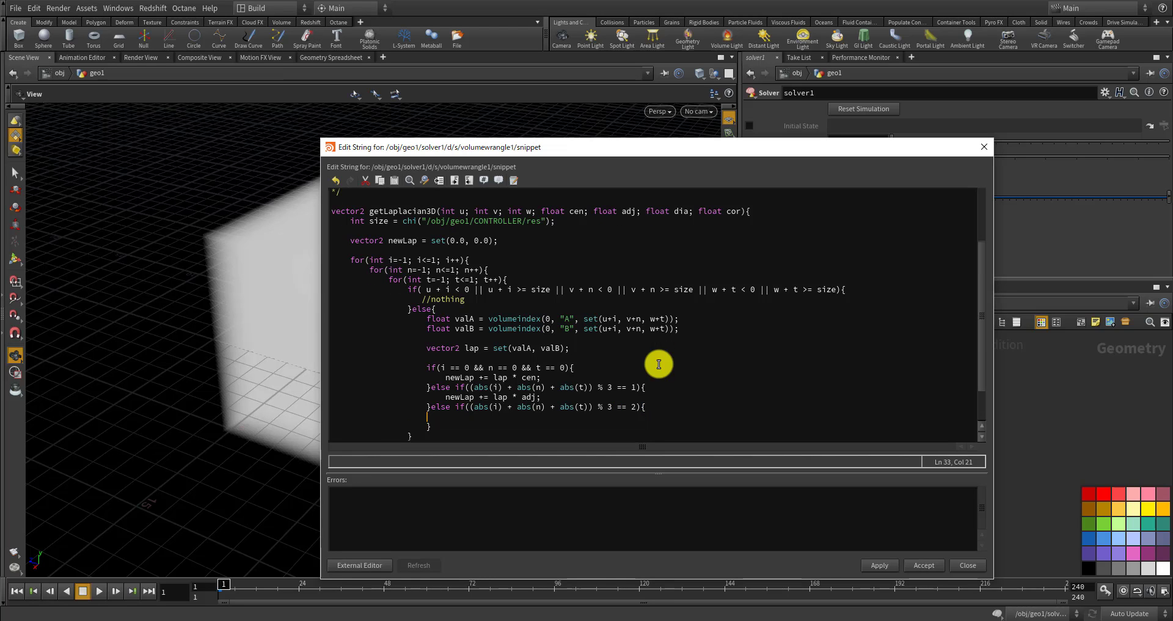
text(newp)
text(ap)
text( +=)
text( lap)
text(* dia;)
Add a final else branch that adds newLap += lap * cor;
key(Down)
text(e)
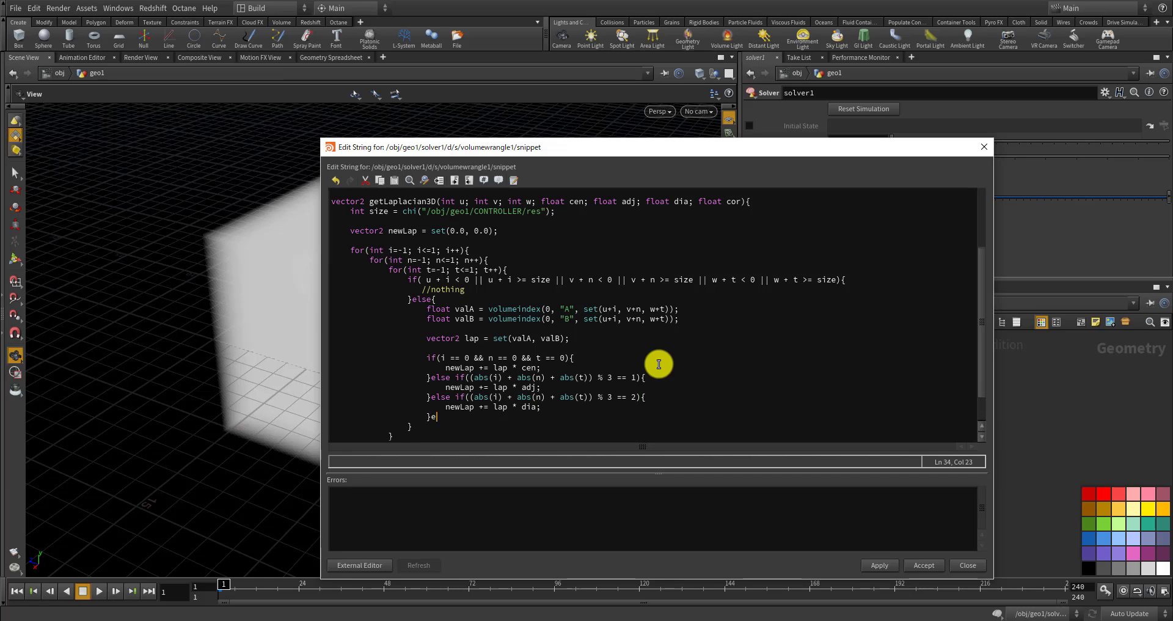
text(lse{)
key(Return)
text(})
scroll(659, 364, down, 1)
key(Left)
key(Left)
key(Left)
key(Left)
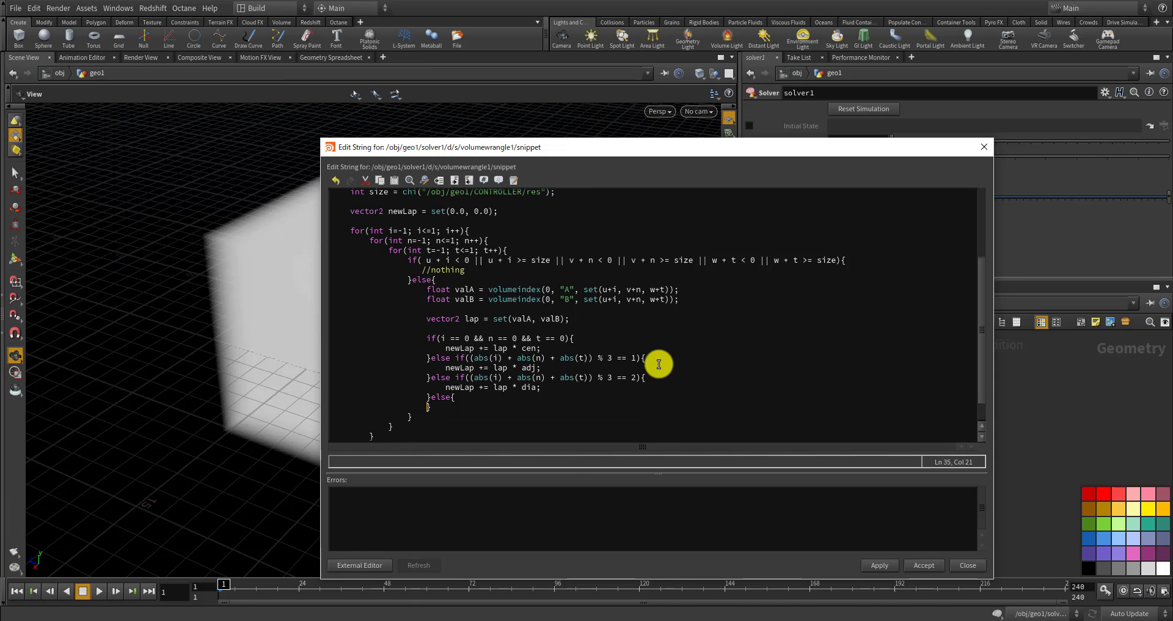
key(Return)
key(Up)
key(Tab)
text(newLap += lap * cor;)
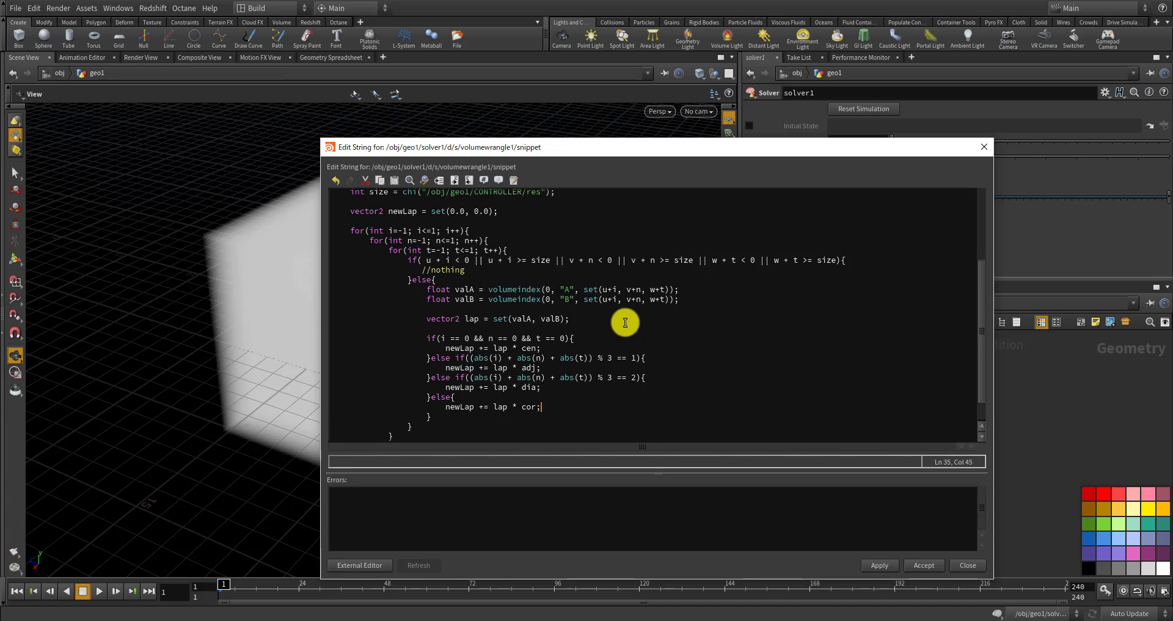
End getLaplacian3D with return newLap; after the nested loops, leaving blank lines below
scroll(623, 319, down, 2)
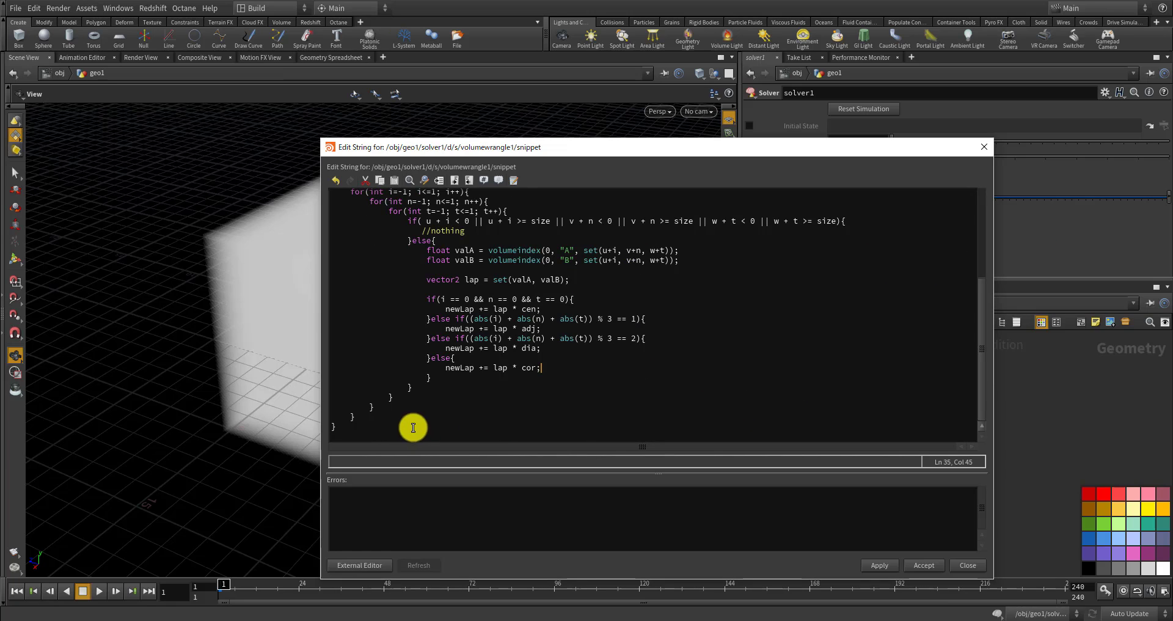
click(389, 410)
click(389, 415)
key(Return)
key(Return)
text(retu)
key(BackSpace)
key(BackSpace)
key(BackSpace)
text(eturn )
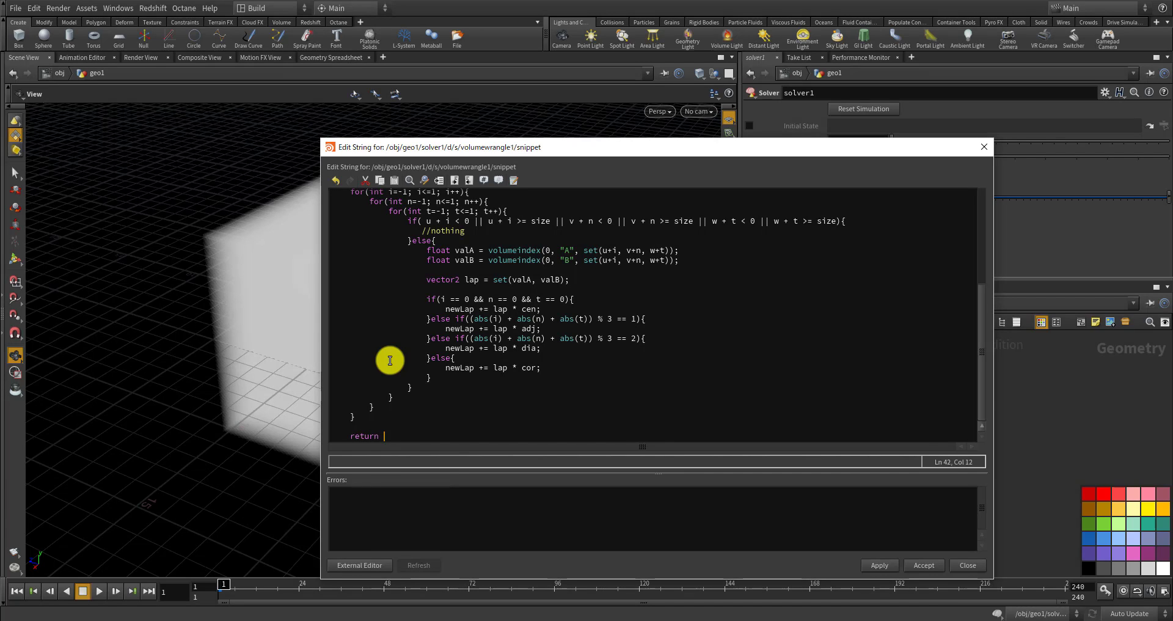
text(newLap;)
scroll(838, 409, down, 1)
click(706, 500)
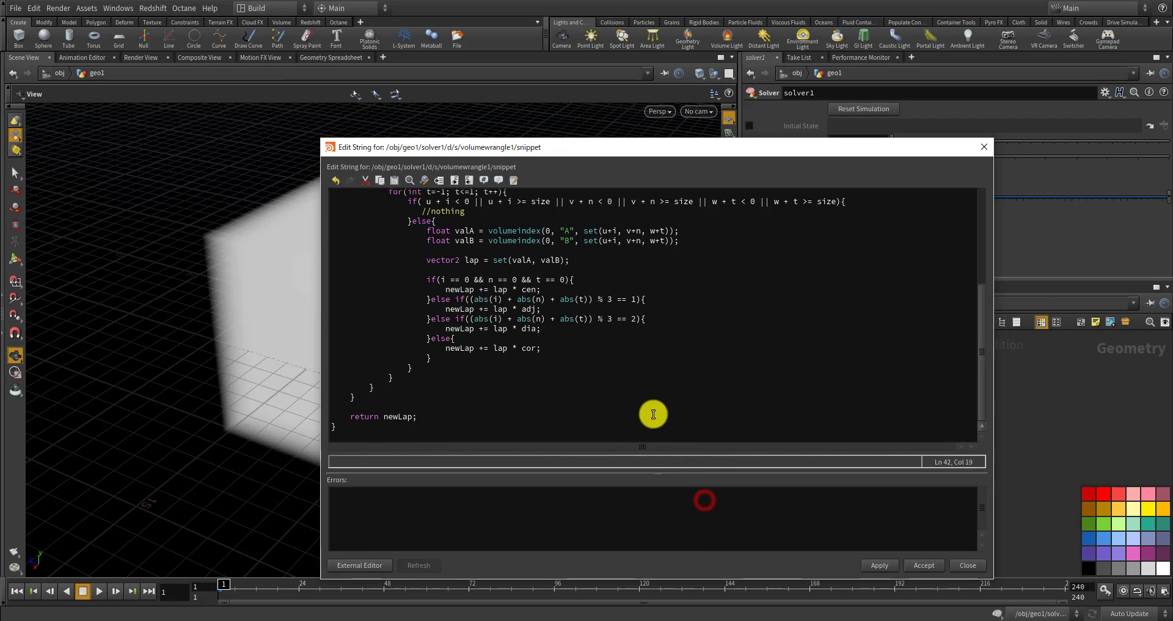
click(545, 433)
key(Return)
key(Return)
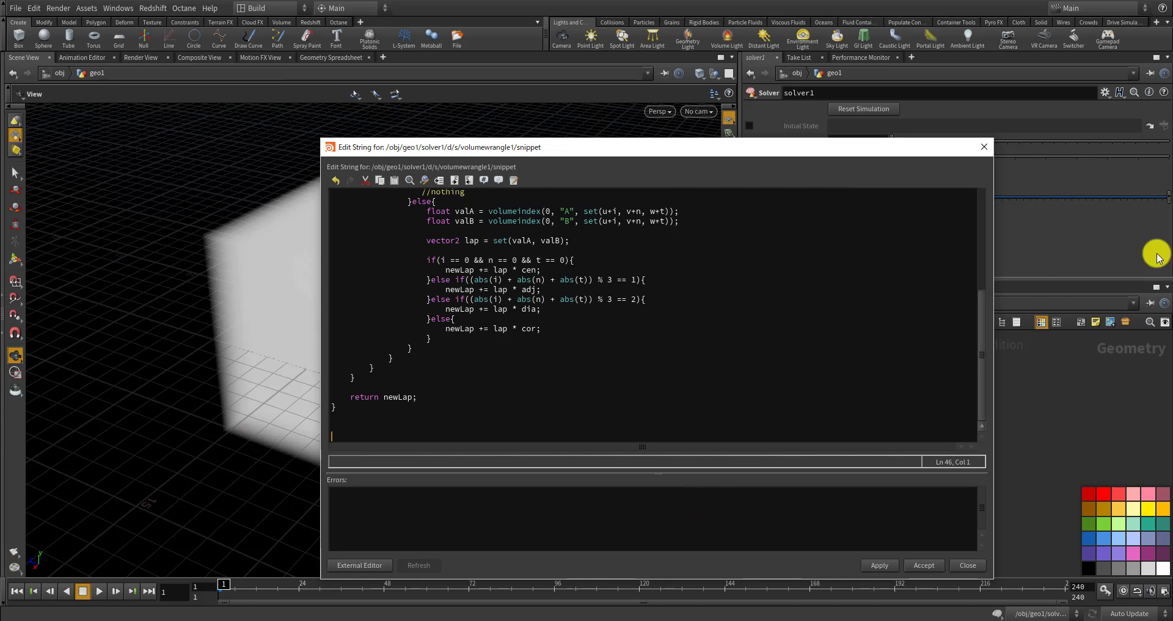
Declare float A = f@A; and float B = f@B;
text(flao)
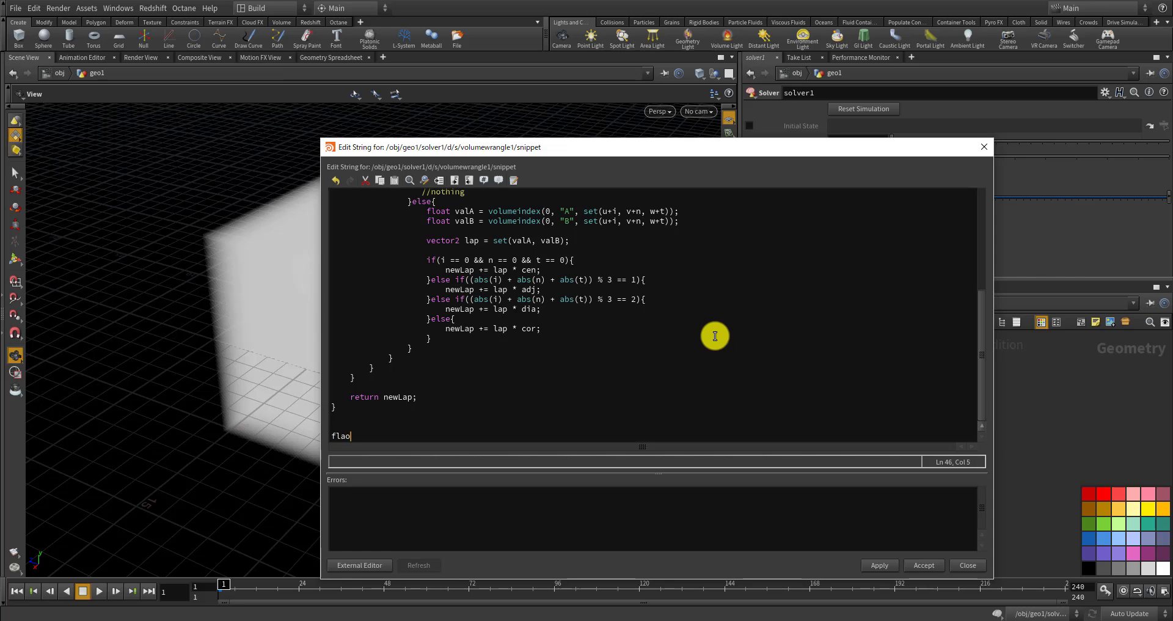
text(t)
key(BackSpace)
key(BackSpace)
key(BackSpace)
key(BackSpace)
text(oat )
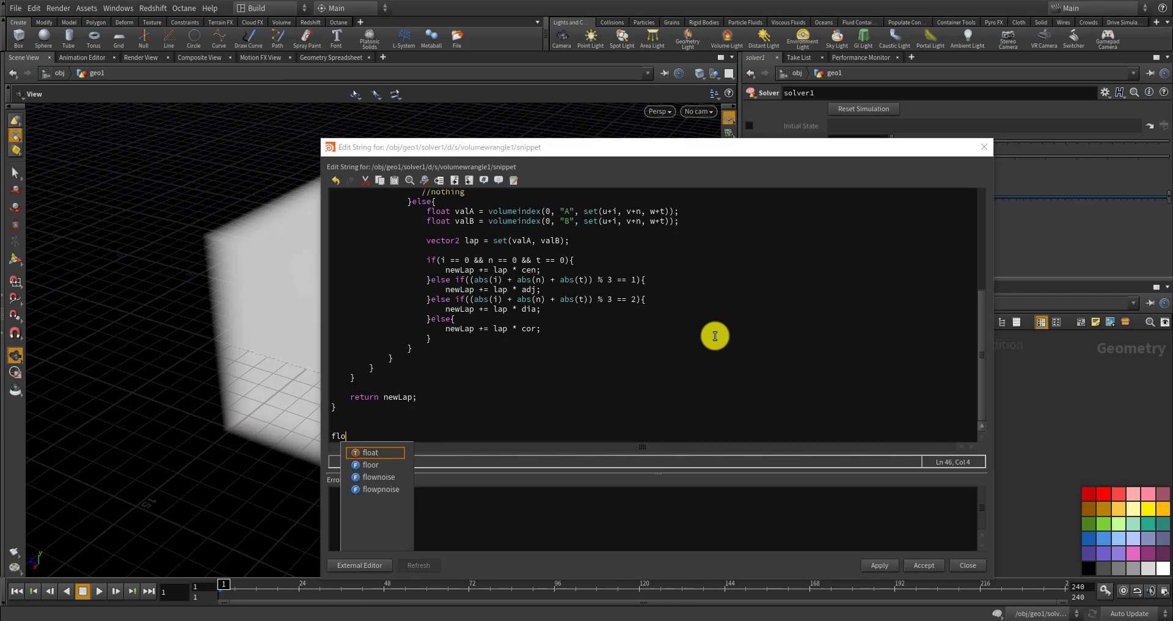
text(A = )
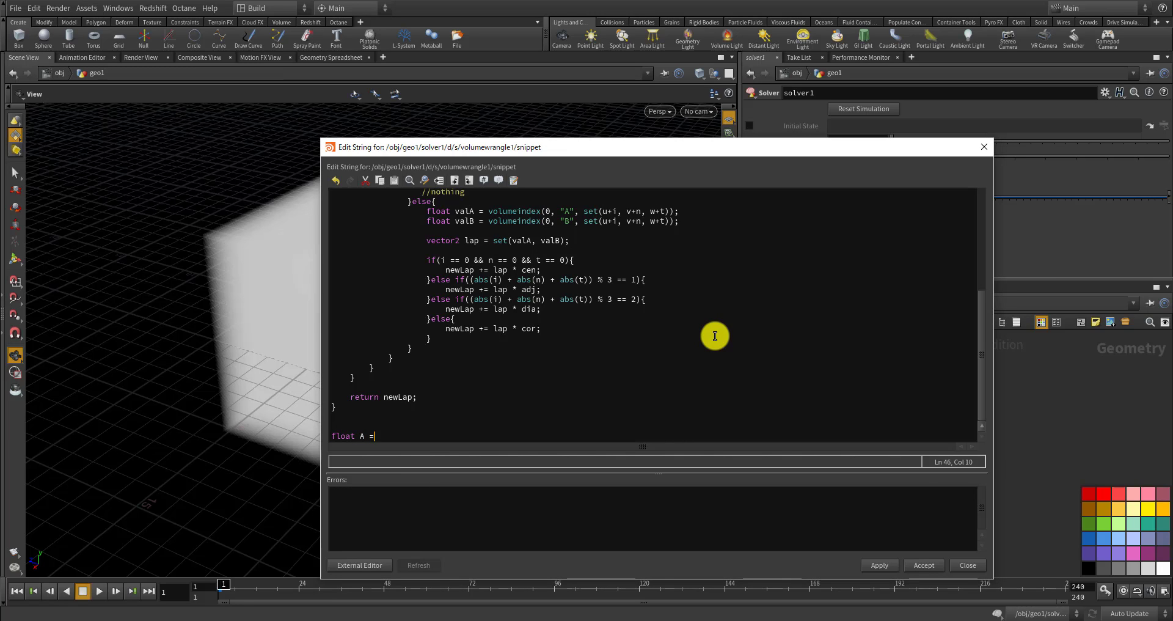
text(f@A+)
key(BackSpace)
text(;)
key(Return)
text(floa)
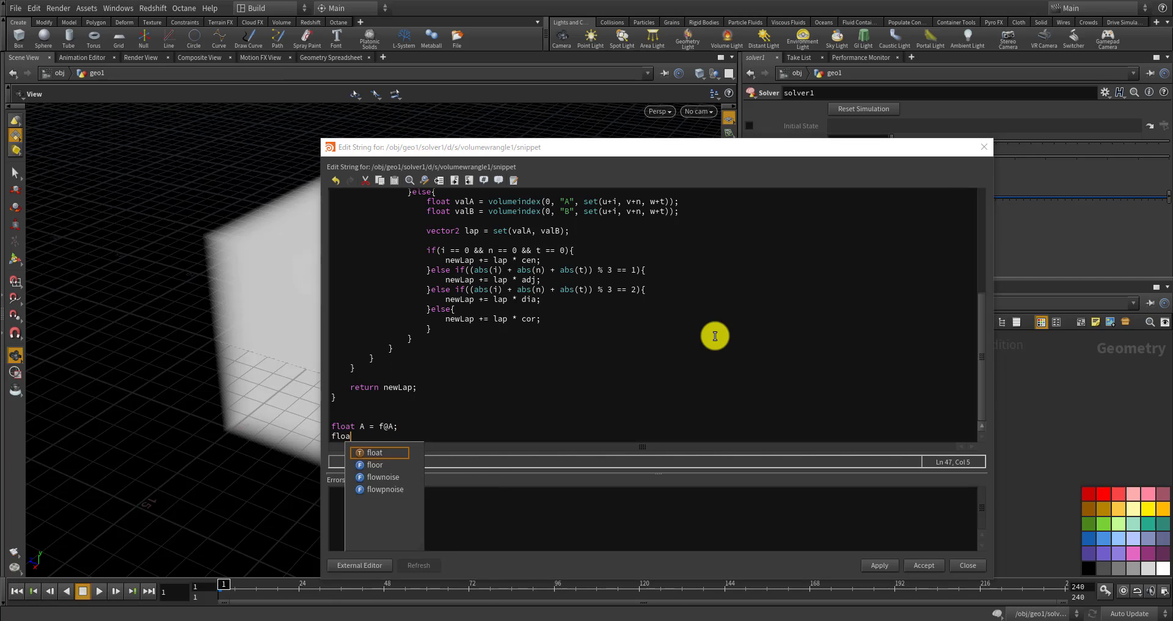
text(t B = f@)
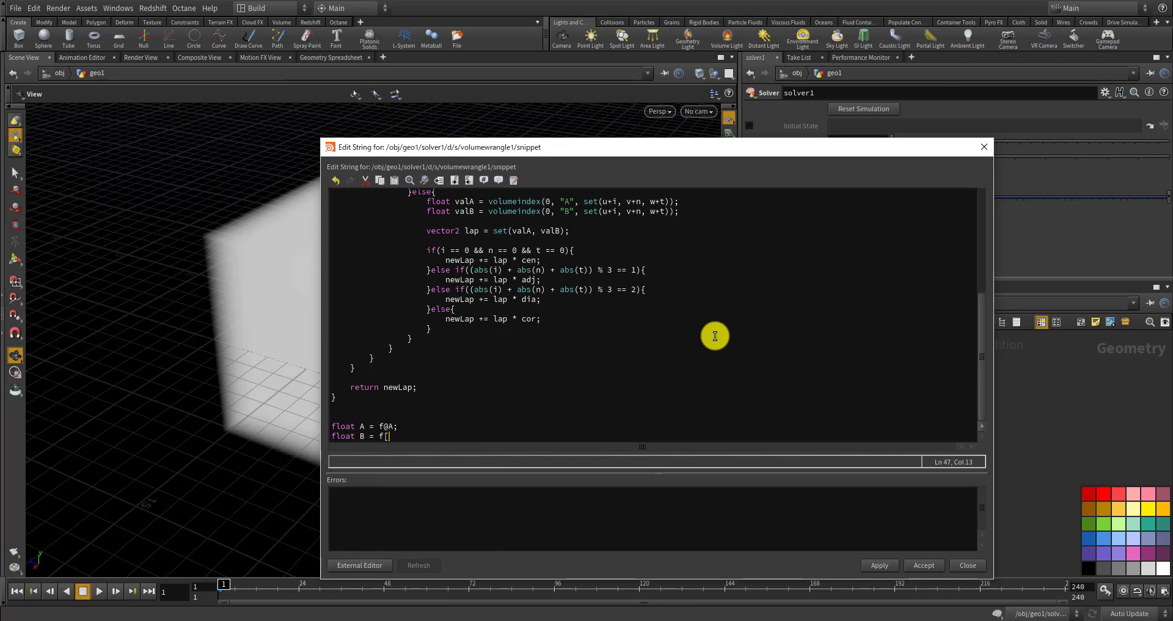
text(B;)
key(Return)
key(Return)
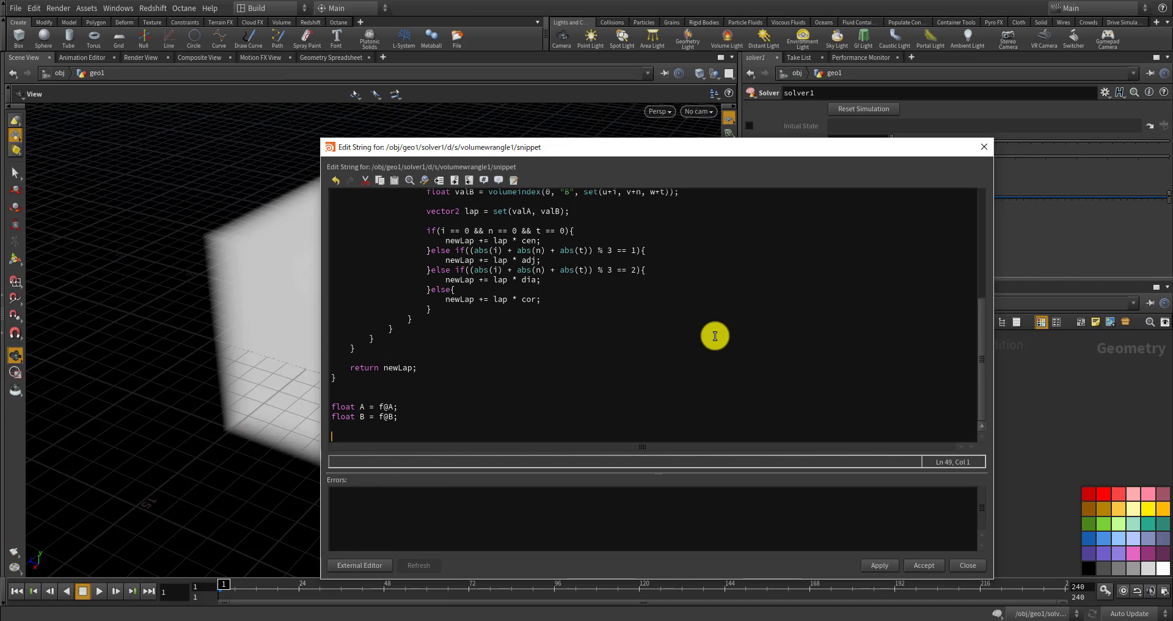
Read f, k, Da and Db with chf() from ../../../../CONTROLLER
text(float f = chf("../../../../CONTRO)
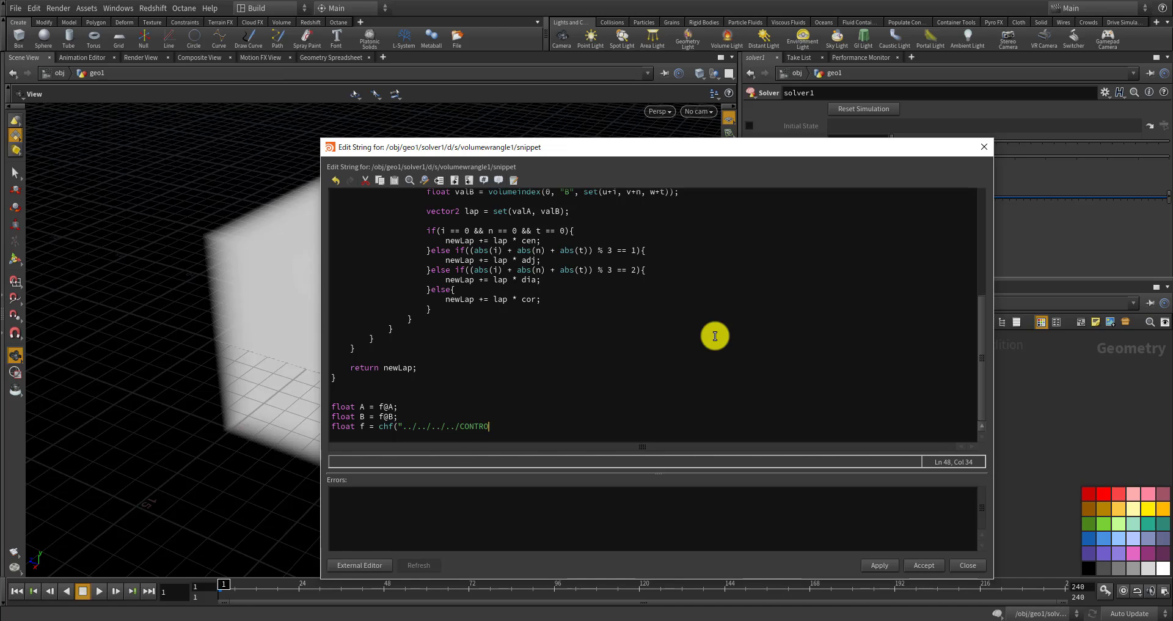
text(LLER/f");)
key(Return)
text(float k = chf("../../../../CONTROLLER/k")
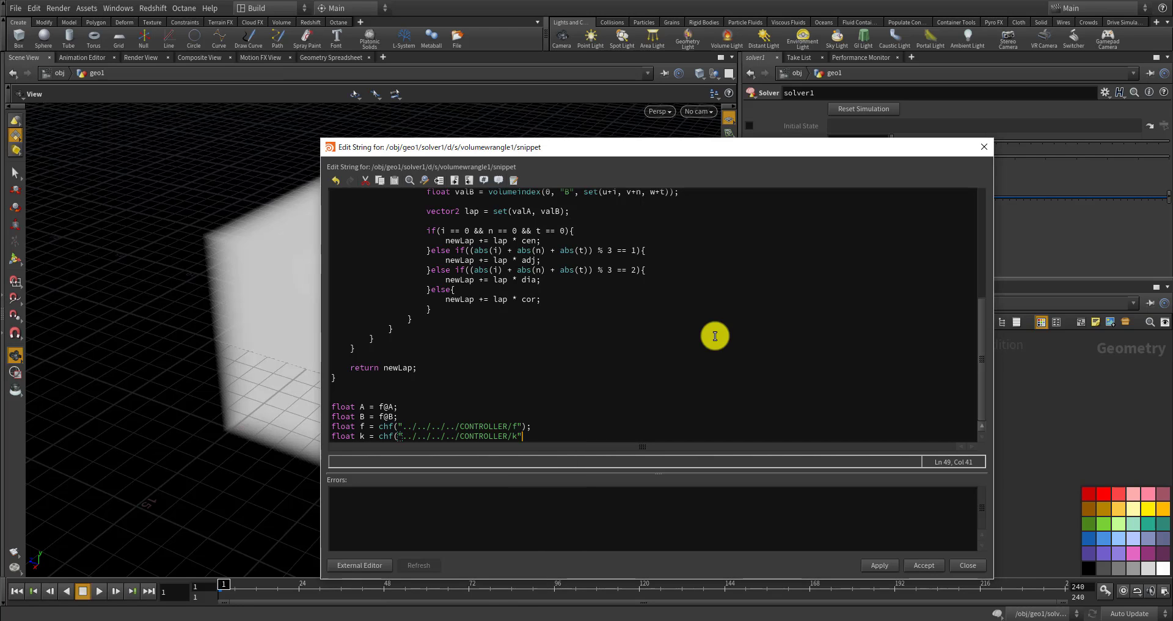
text();)
key(Return)
text(float )
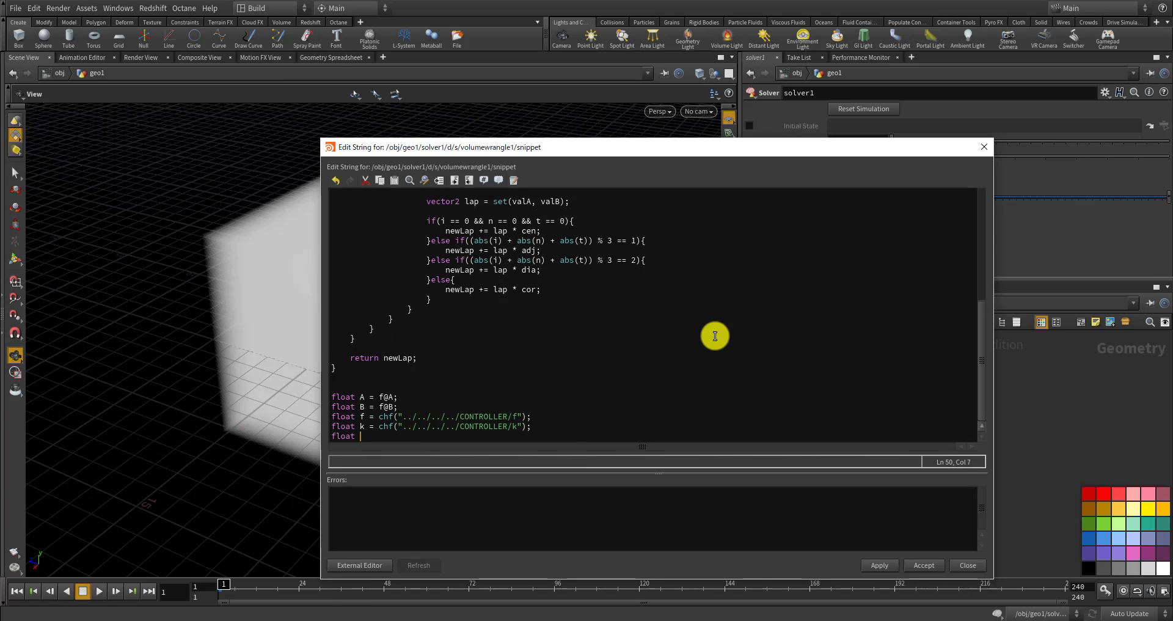
text(Da = chf("../../../../CONTROLLER/)
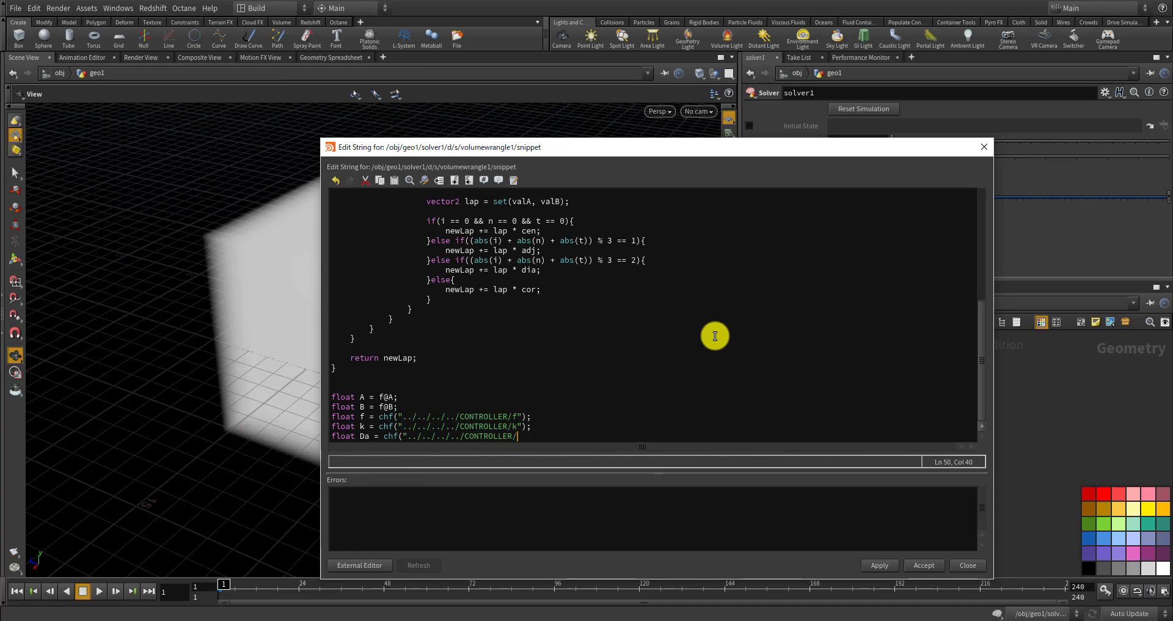
text(Da");)
key(Return)
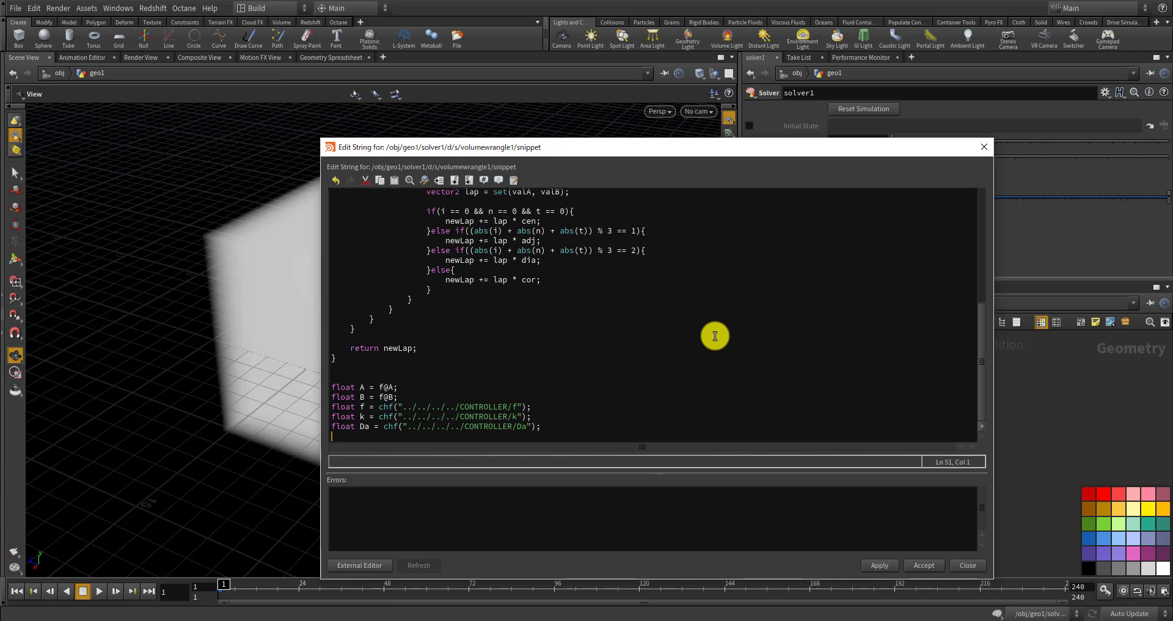
text(float Db = chf("../..)
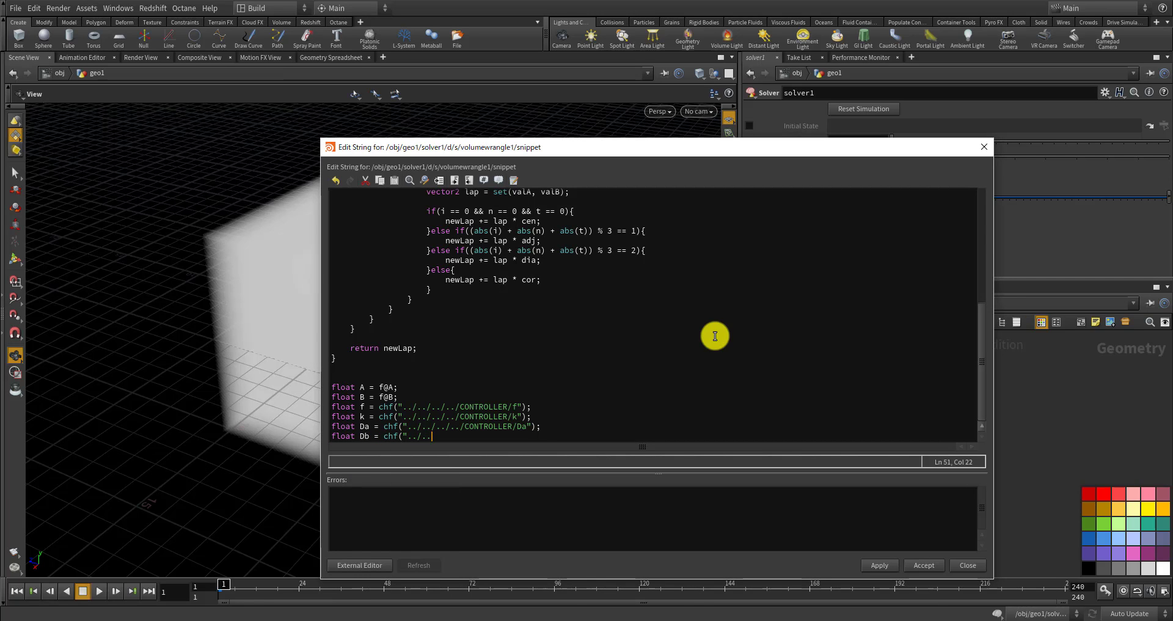
text(/../../CONTROLLER/)
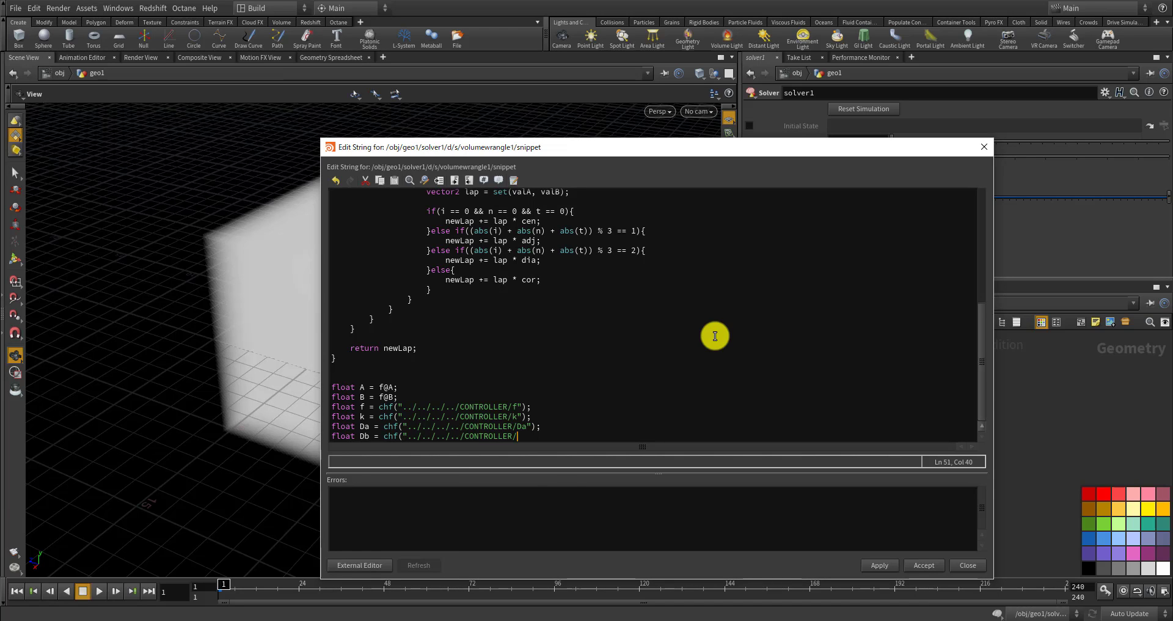
text(Db);)
key(Return)
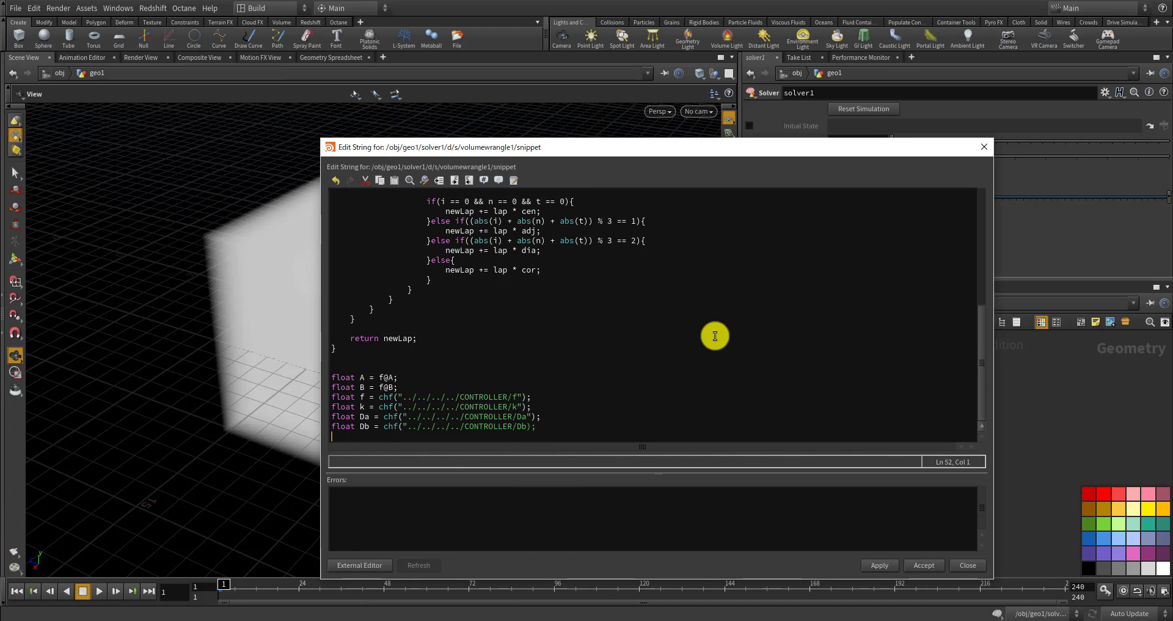
Fix the Db line's missing quote, add the delta chf() line, and start vector2 lapAB
click(528, 426)
text(")
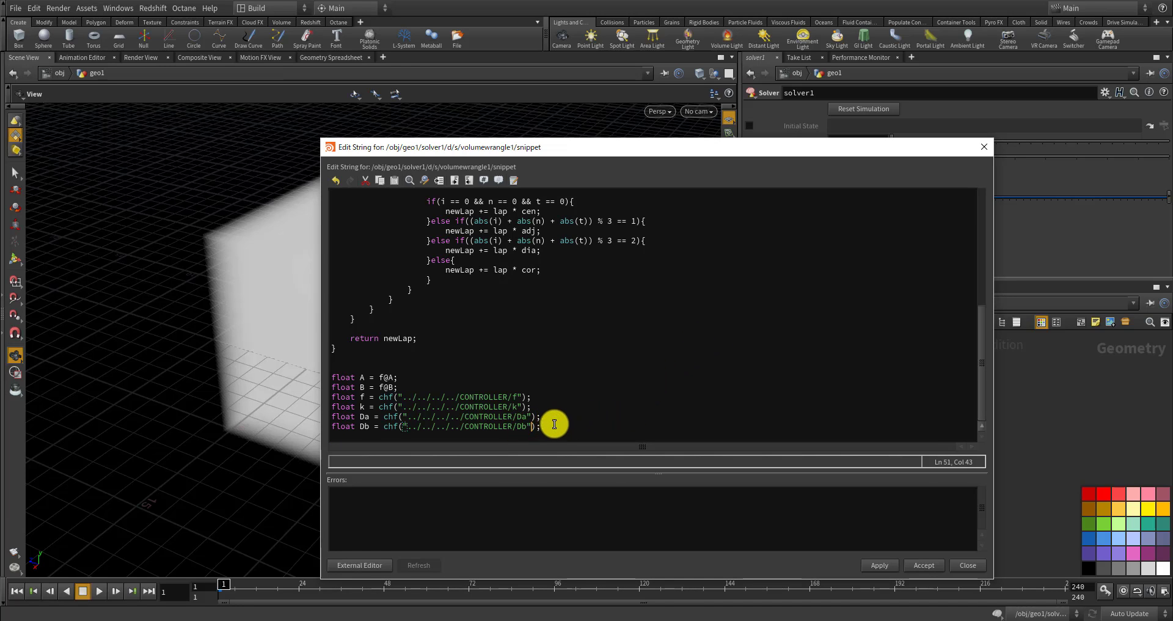
key(Down)
text(float delta = chf("../../../../CONTROLLER/)
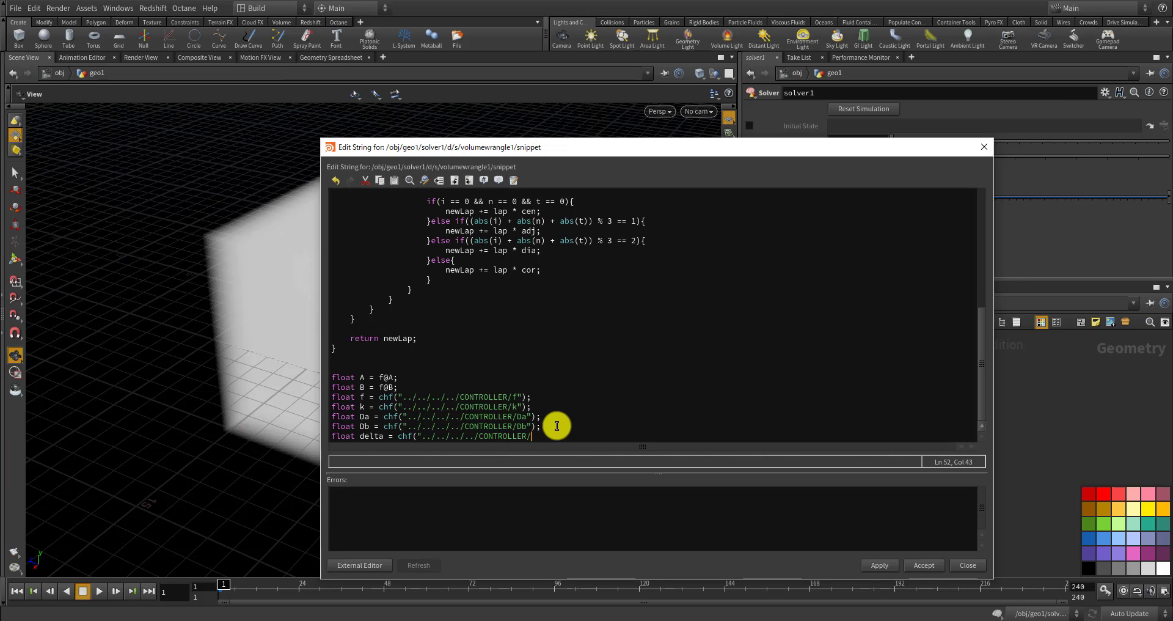
text(delta");)
key(Return)
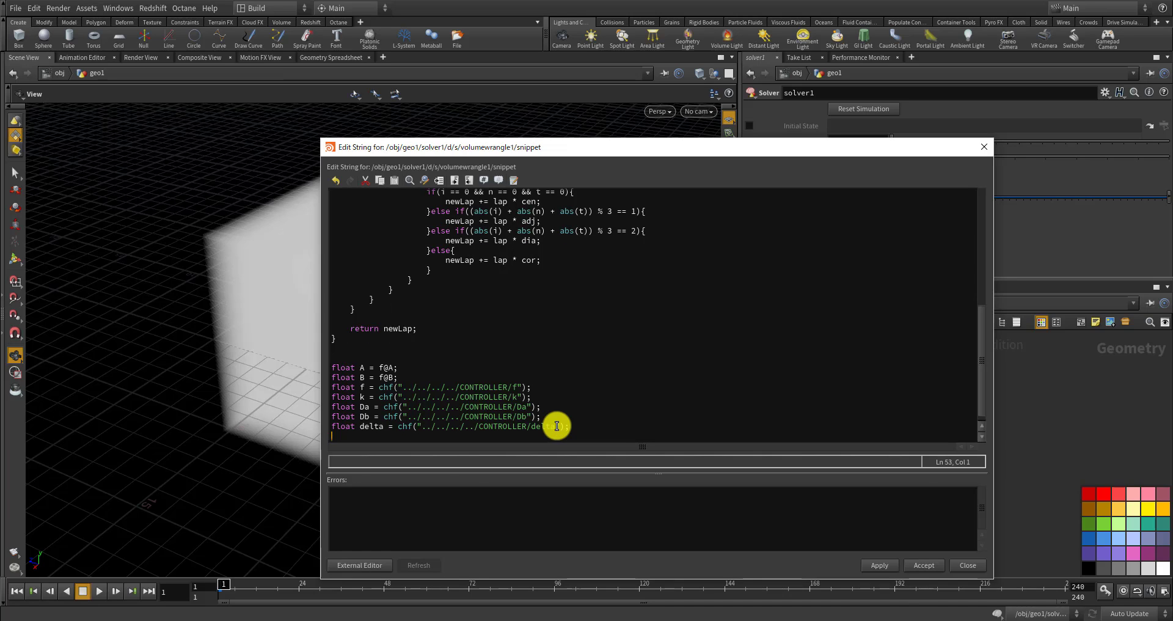
text(vector2 lapAB)
text(get)
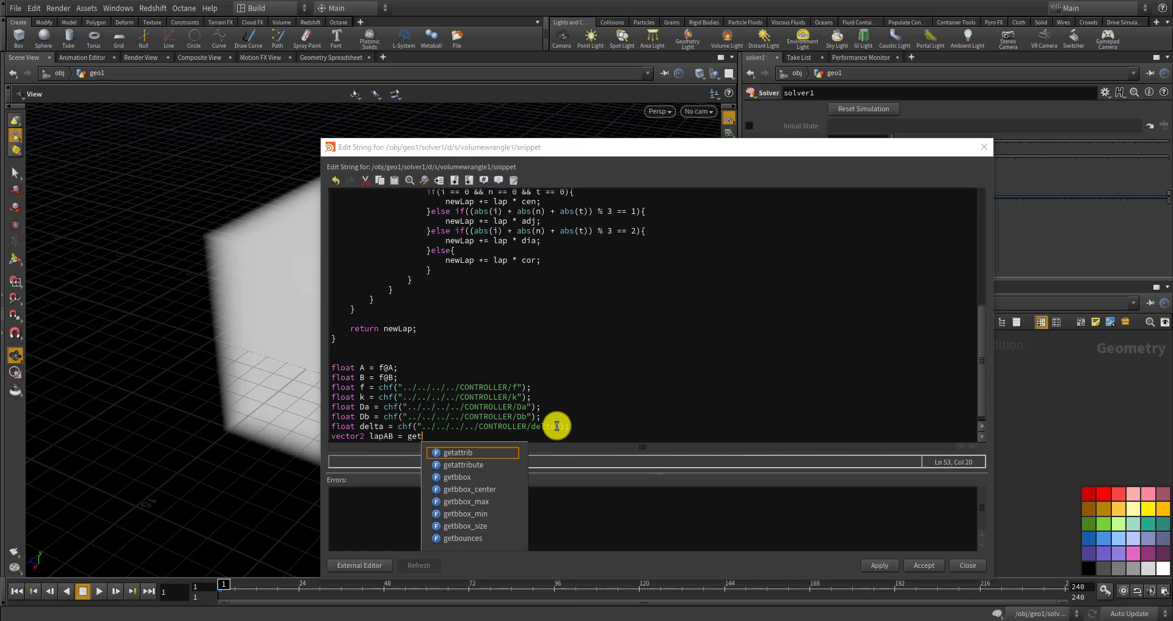
text(Lap)
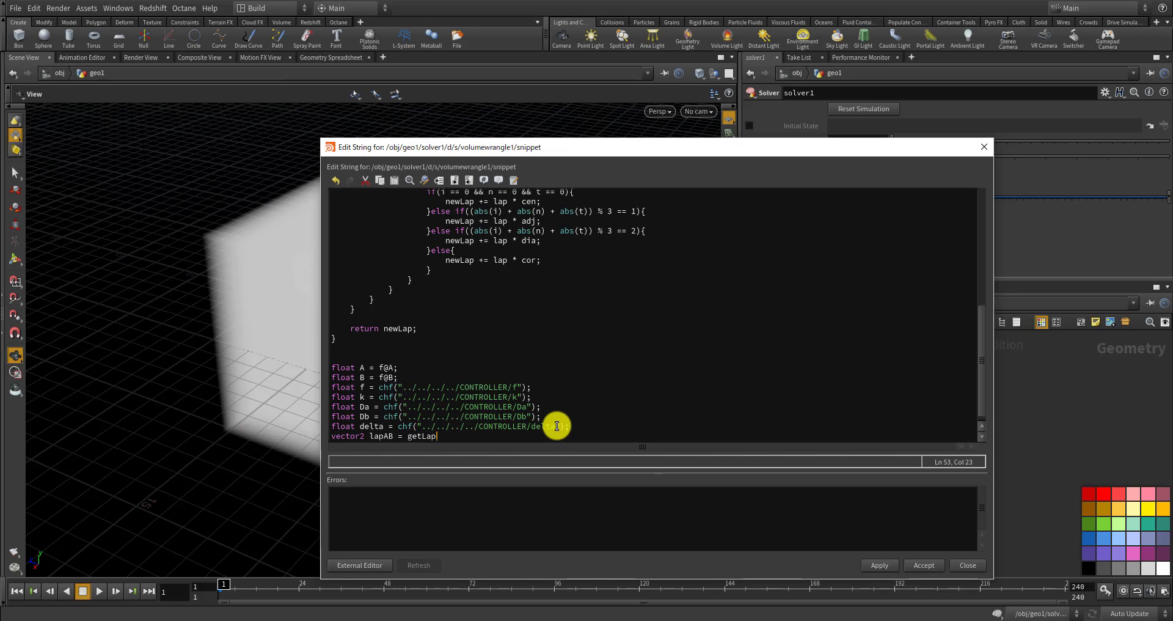
text(laciand)
text(D()
text(@ix)
text(, @iy)
text(, @iz,)
text(-)
text(c)
text(0.2)
text(/)
text(2.8,)
text( 0.1/)
text(2.8,)
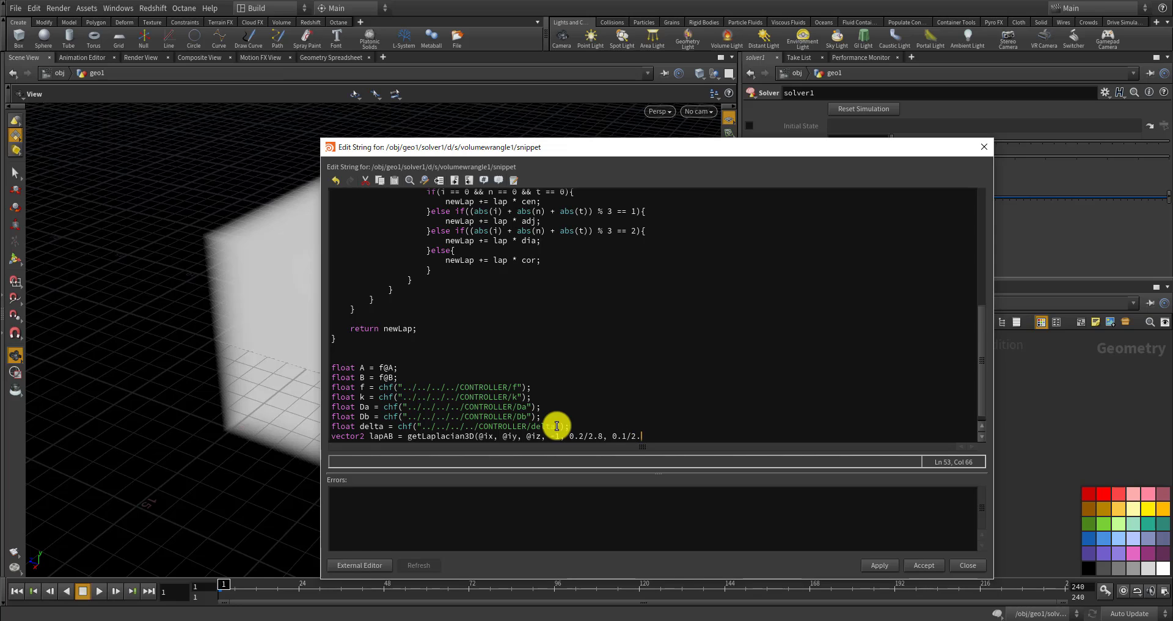
key(BackSpace)
text(0.05/)
key(BackSpace)
key(BackSpace)
text(/2.8)()
key(BackSpace)
text(;)
Bring up the Paint sketch of the cube neighbours
scroll(587, 419, down, 1)
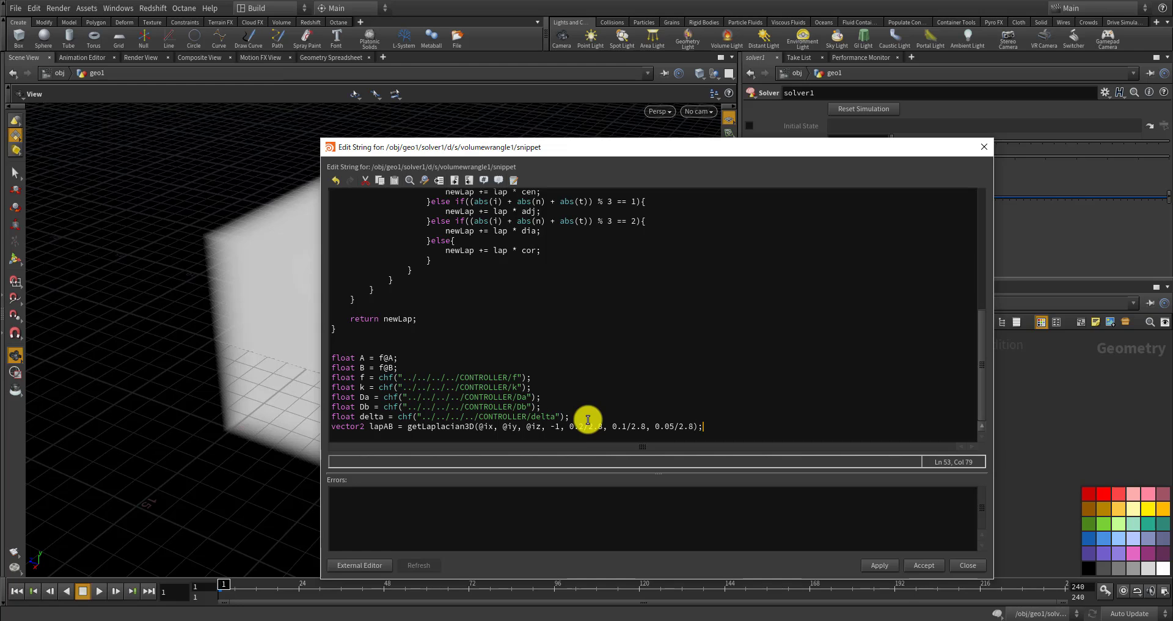
scroll(576, 430, up, 1)
scroll(580, 433, down, 1)
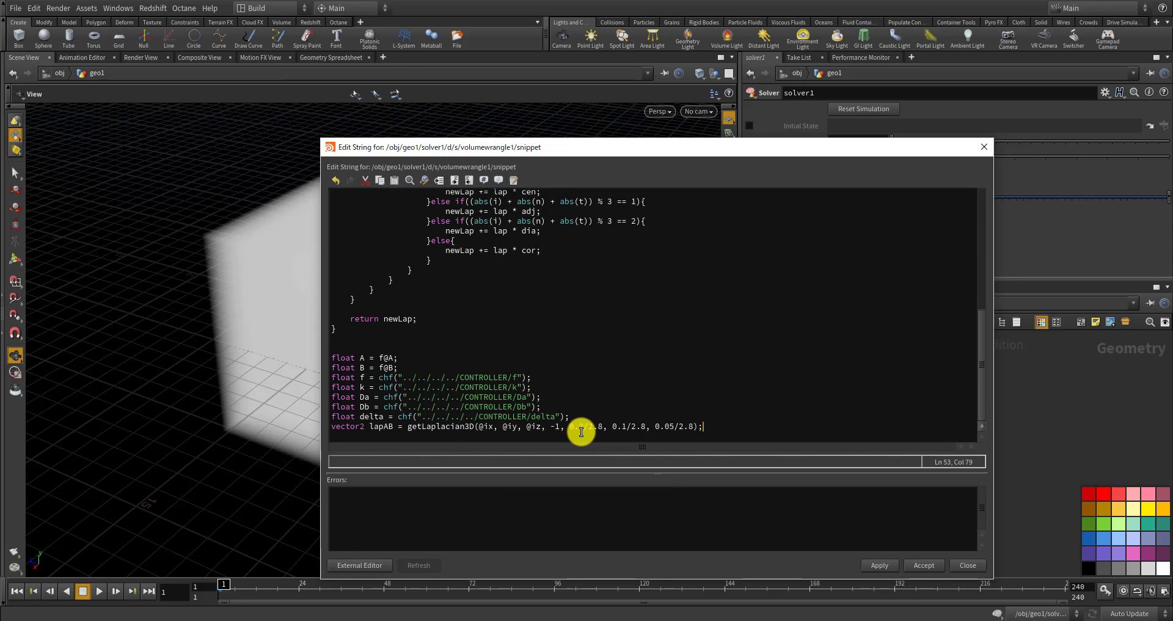
click(402, 619)
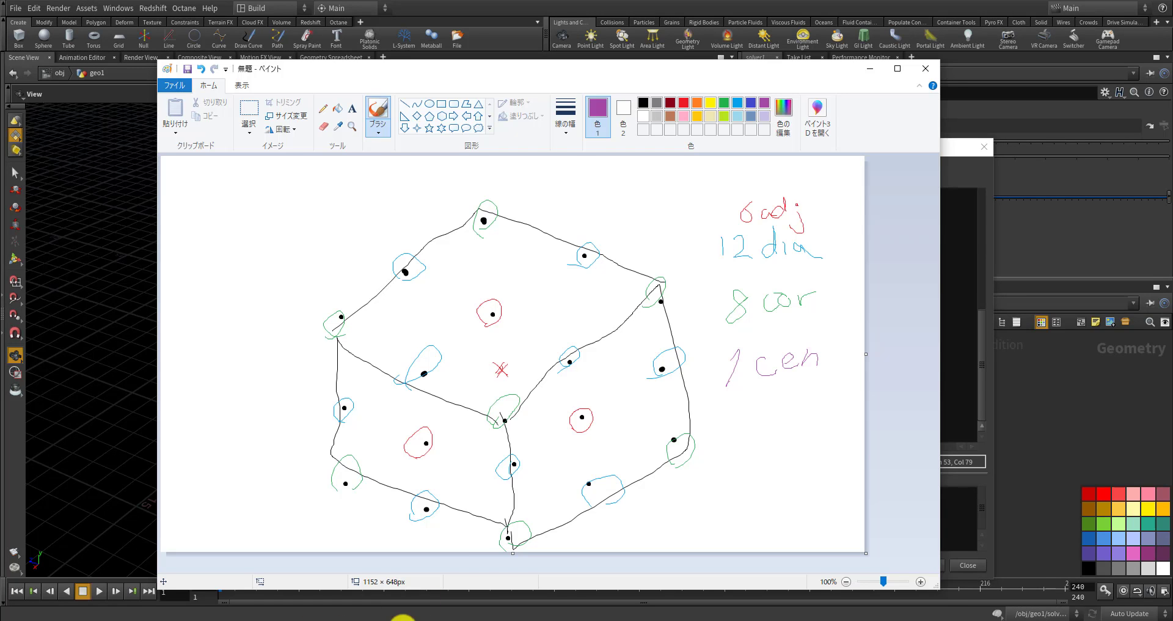
Move the cube neighbour sketch left beside the code, then return to the snippet editor
drag(779, 73, 309, 101)
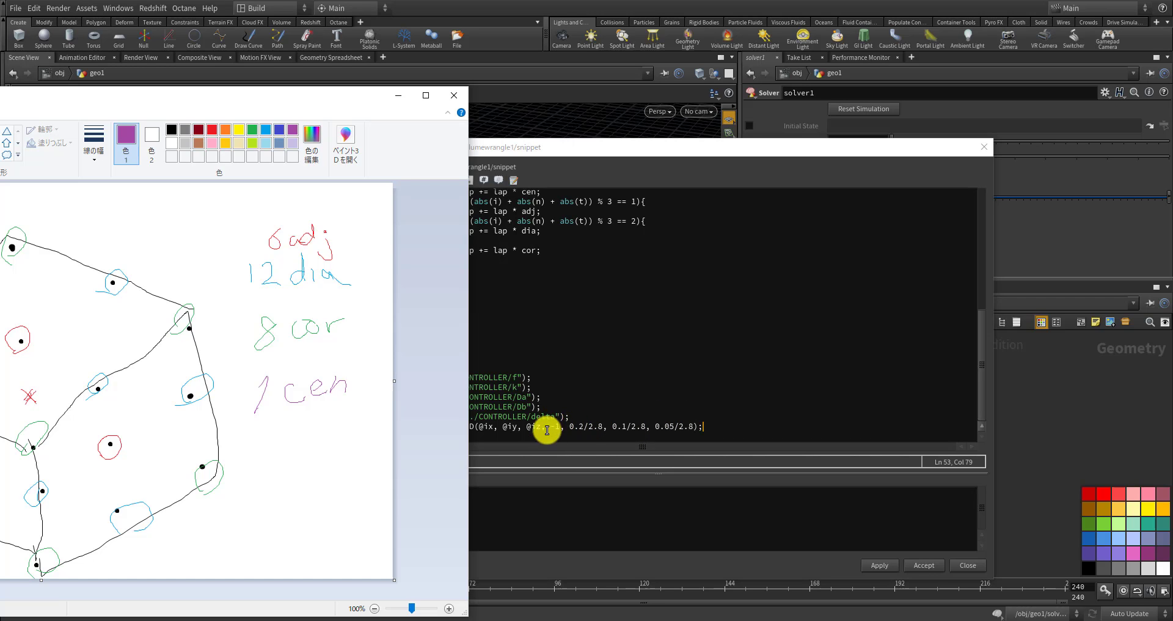
click(663, 419)
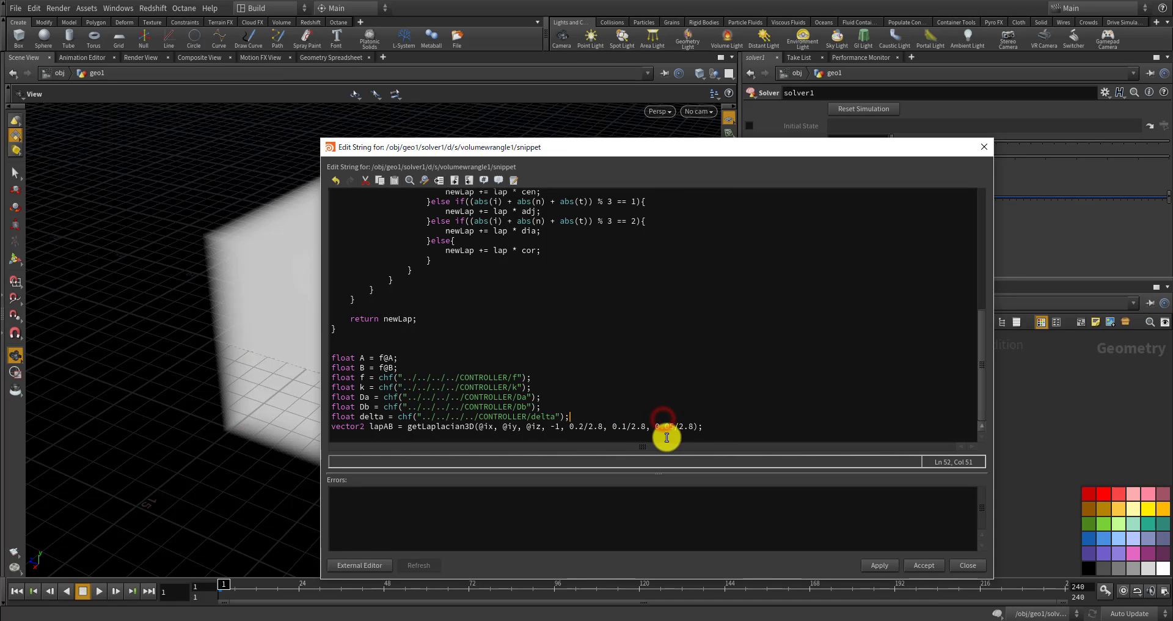
Start a float reaction = line below lapAB and move the editor up and left
click(717, 427)
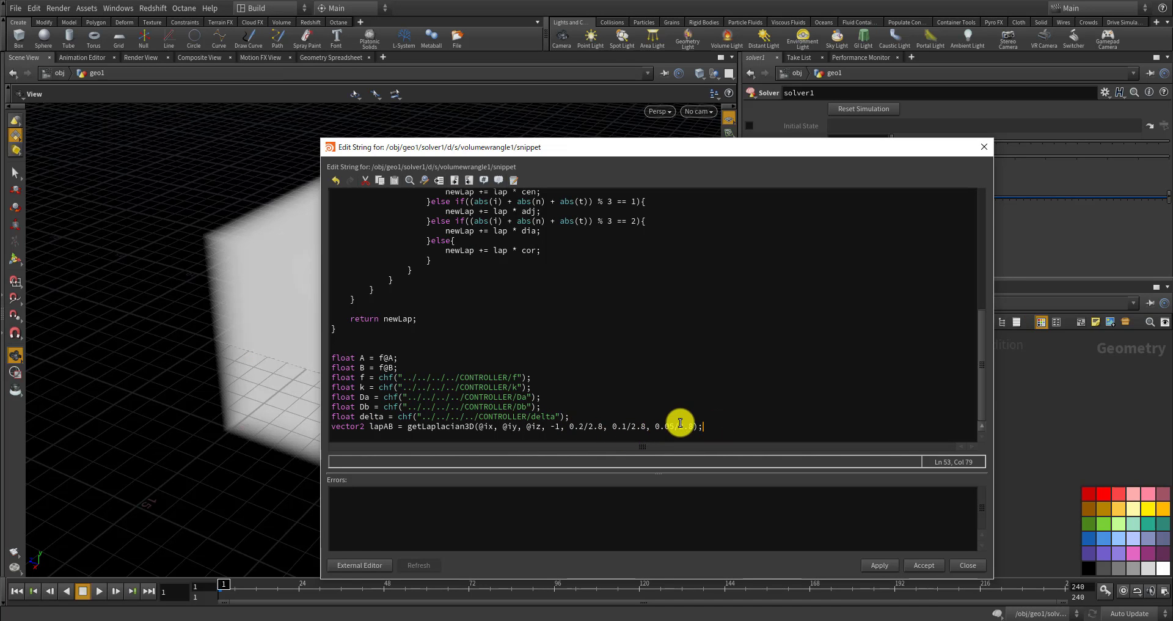
key(Return)
key(Return)
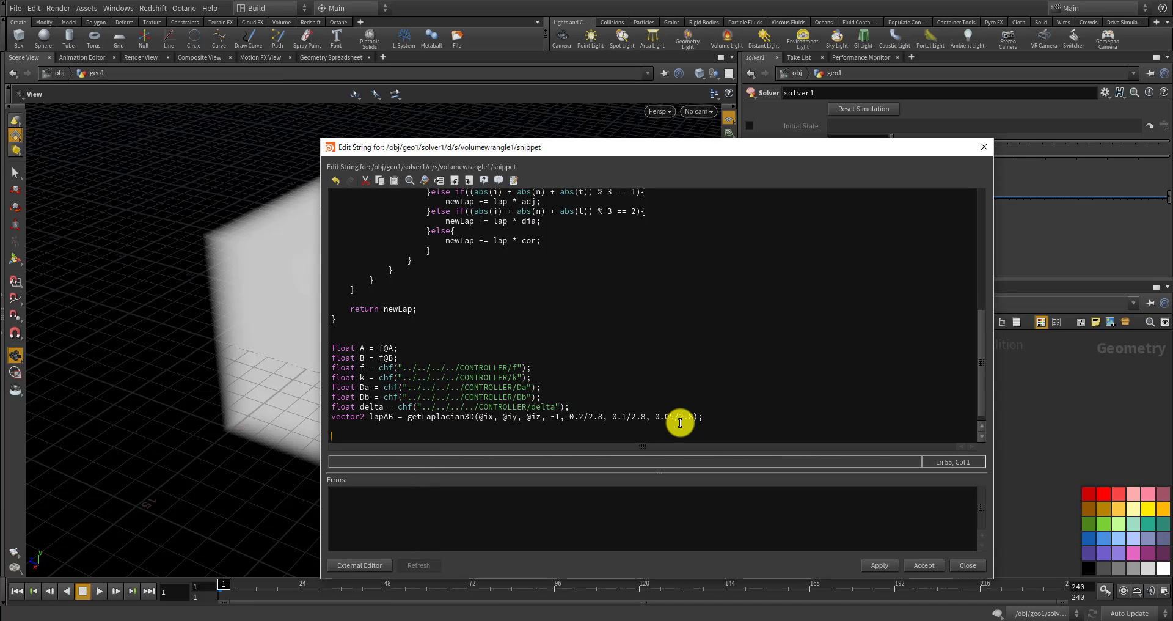
text(float reactio)
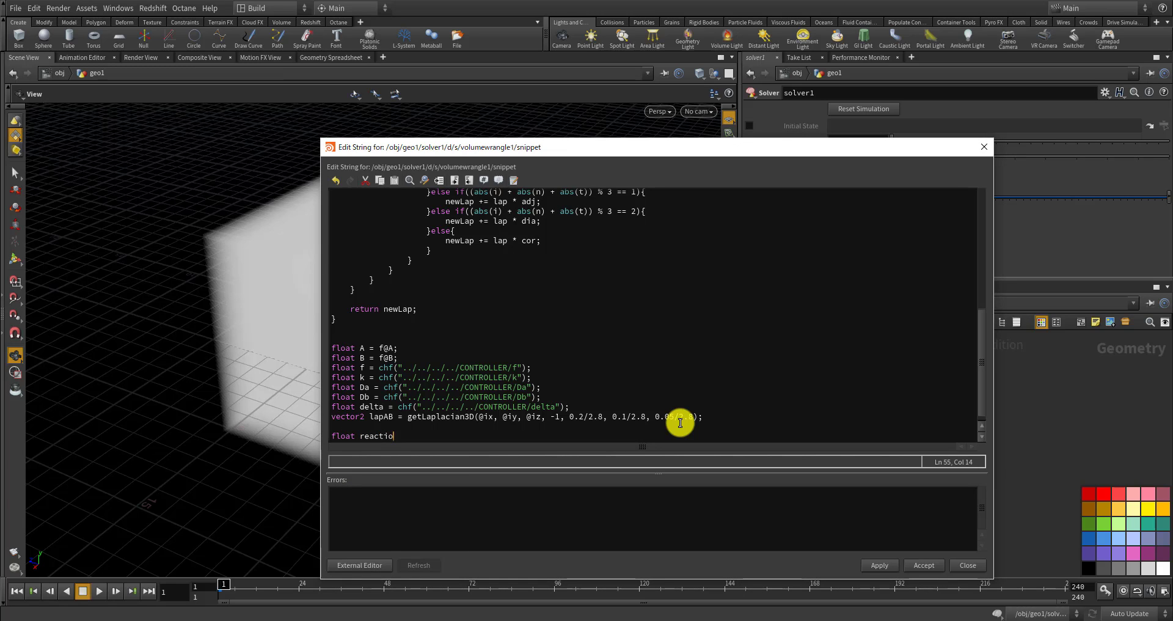
text(n =)
scroll(680, 422, down, 1)
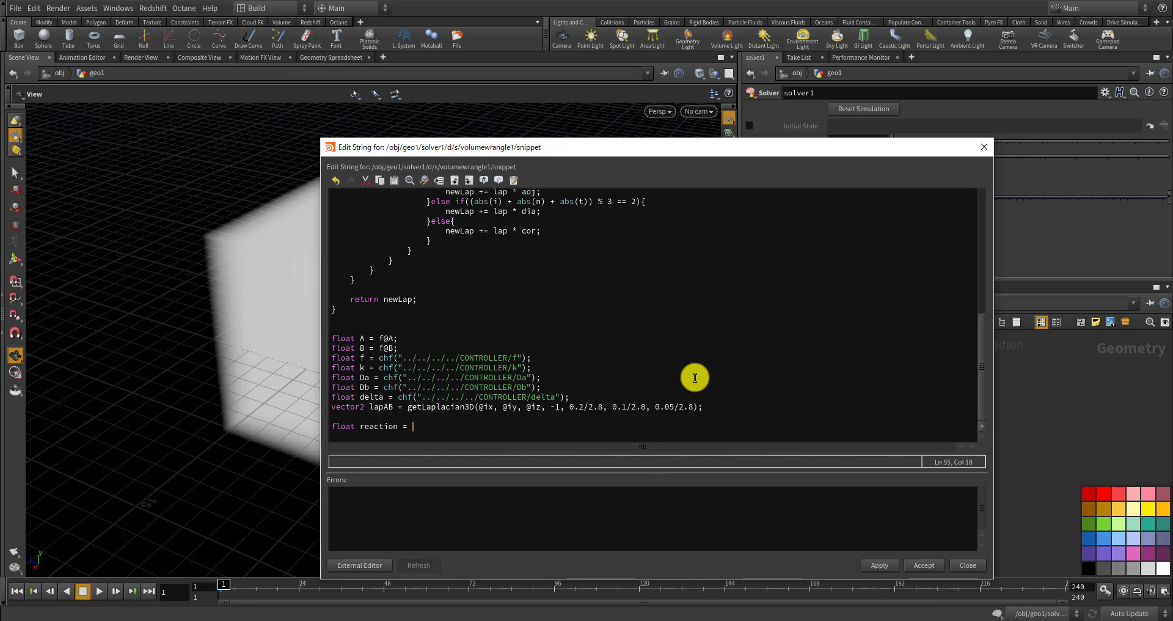
drag(733, 156, 665, 95)
Check the Gray-Scott update equations on the karlsims.com tutorial, then return to the code
key(alt+Tab)
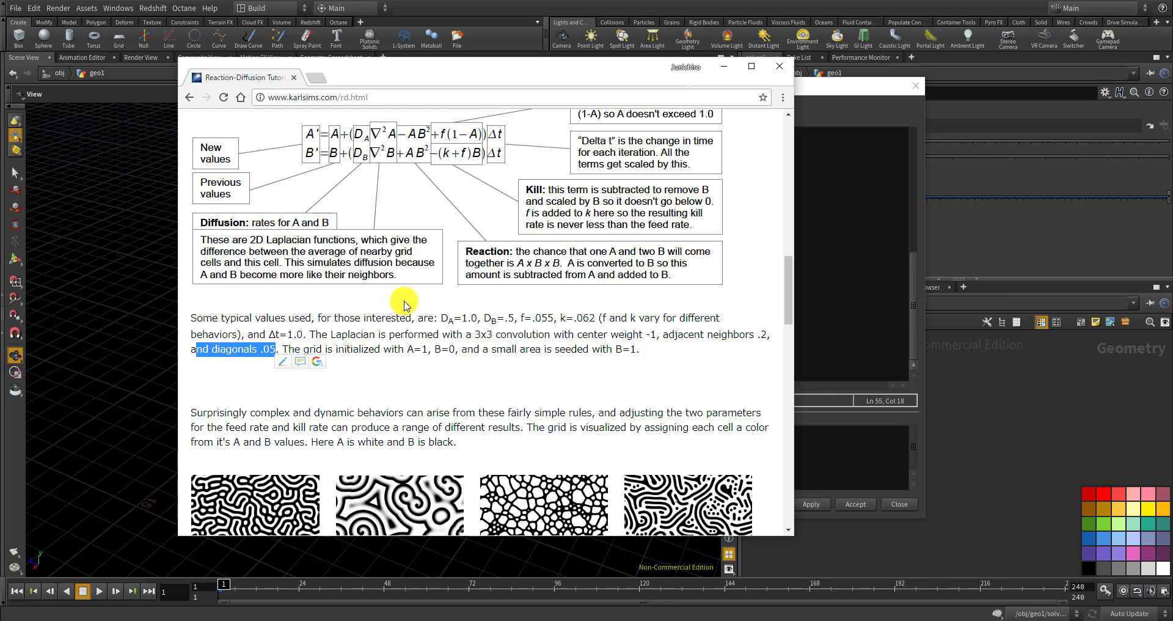
scroll(412, 309, up, 4)
scroll(494, 267, down, 2)
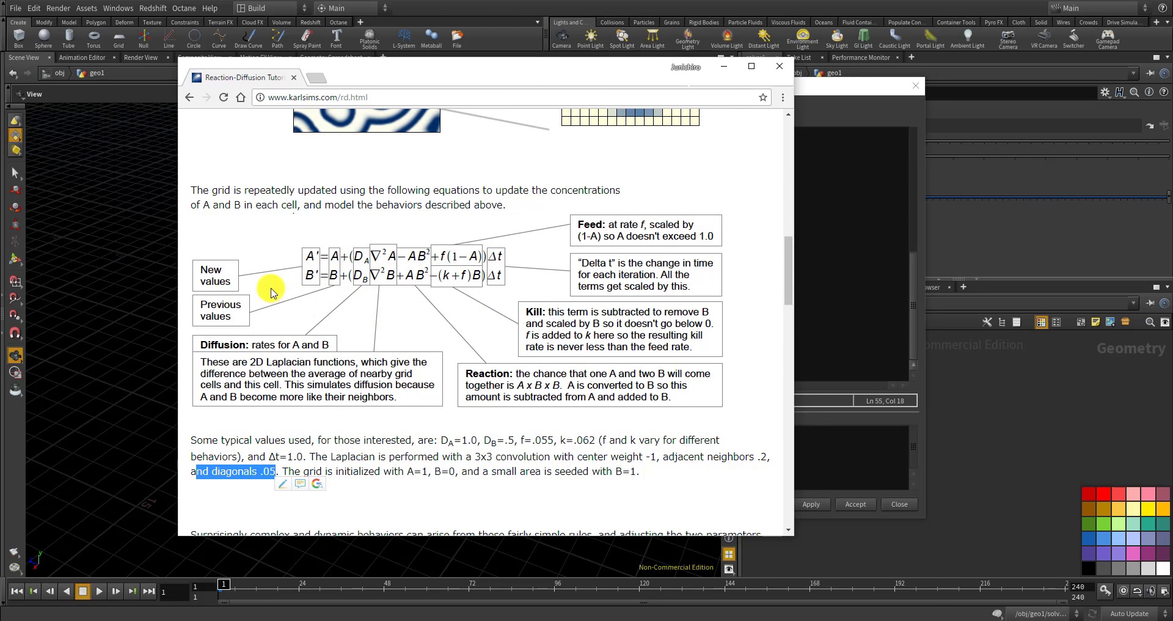
click(853, 316)
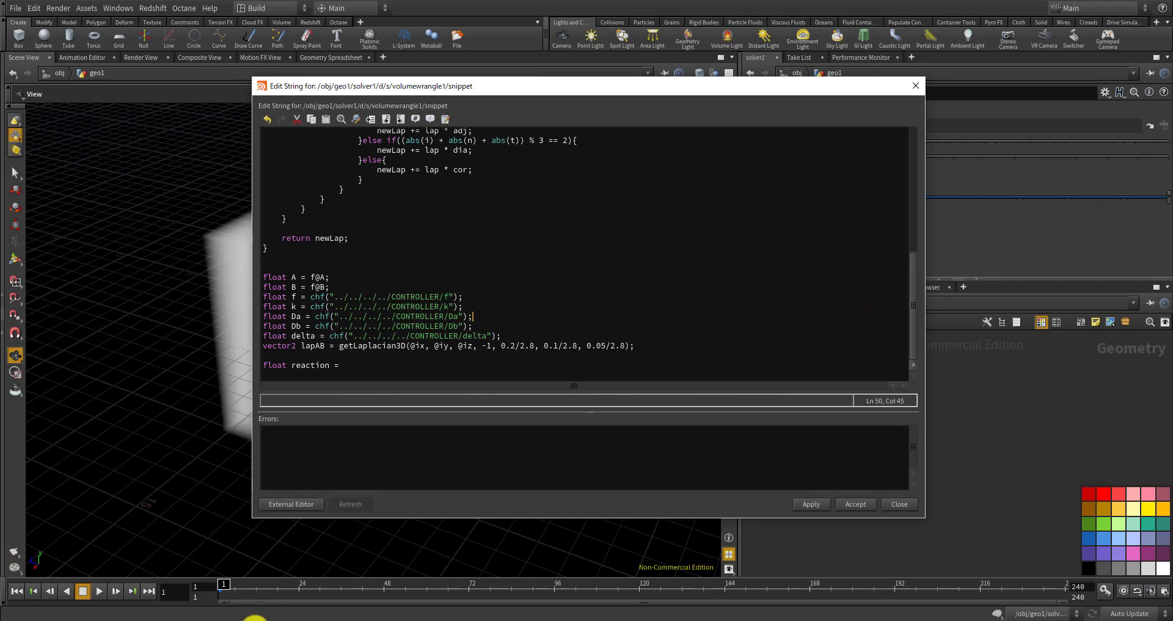
click(257, 618)
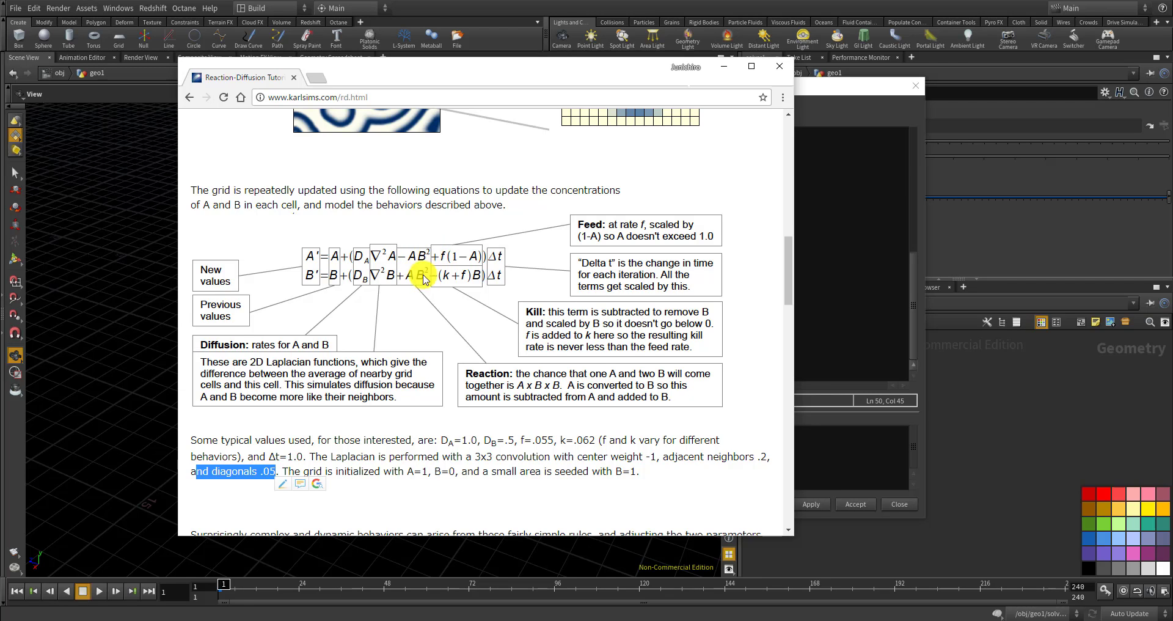
click(851, 310)
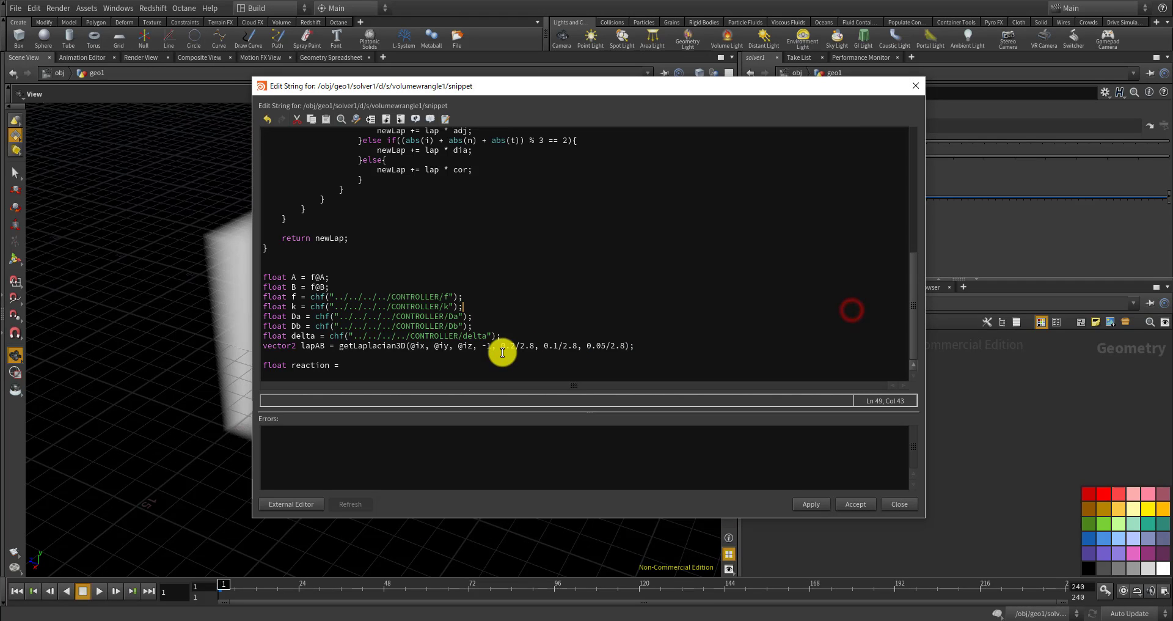
Set reaction = A * pow(B, 2); and add f@A += (Da * lapAB[0] - reaction + f*(1.0-A))*delta;
click(468, 369)
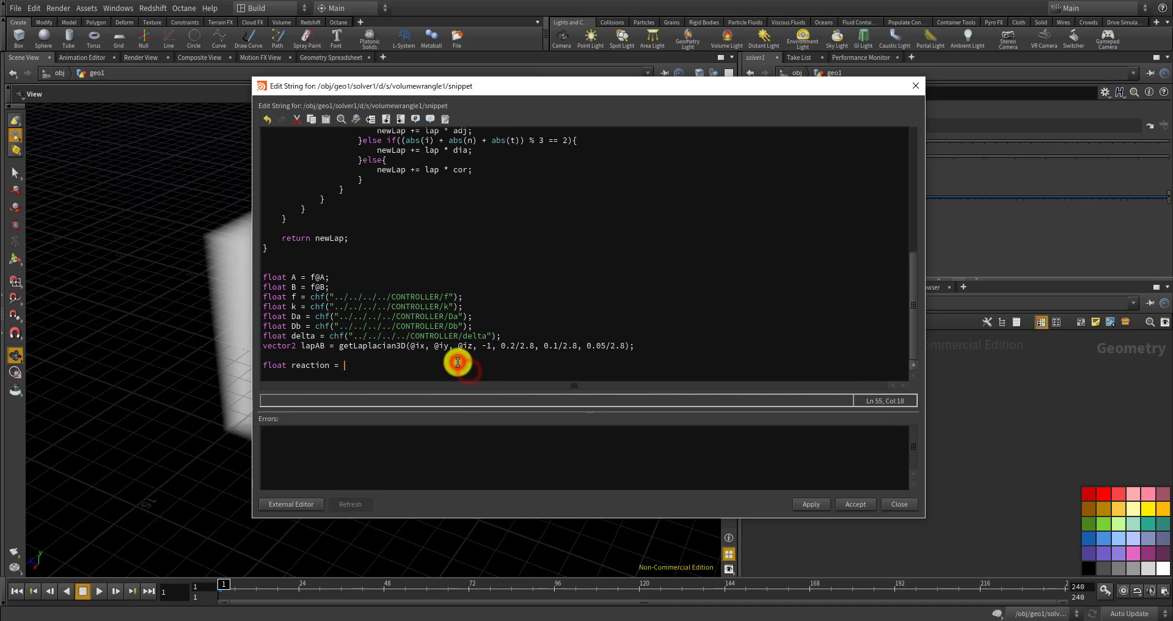
text(A * pow(B, 2);)
key(Return)
key(Return)
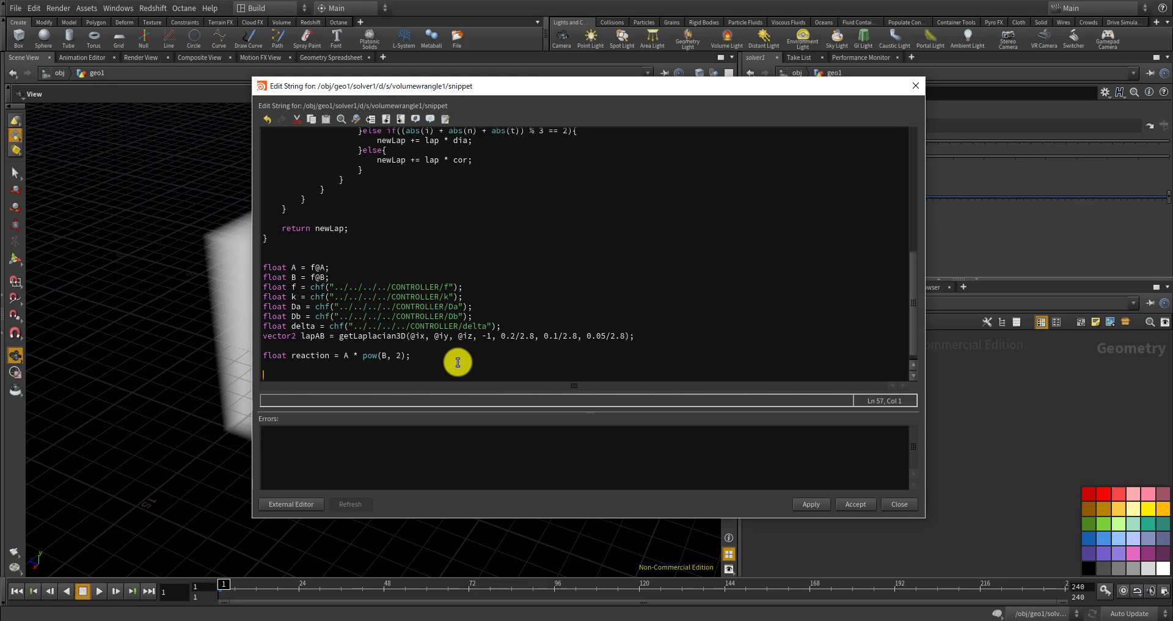
text(f@A =)
key(BackSpace)
key(BackSpace)
text(+= (Da * lapAB[0] - reaction)
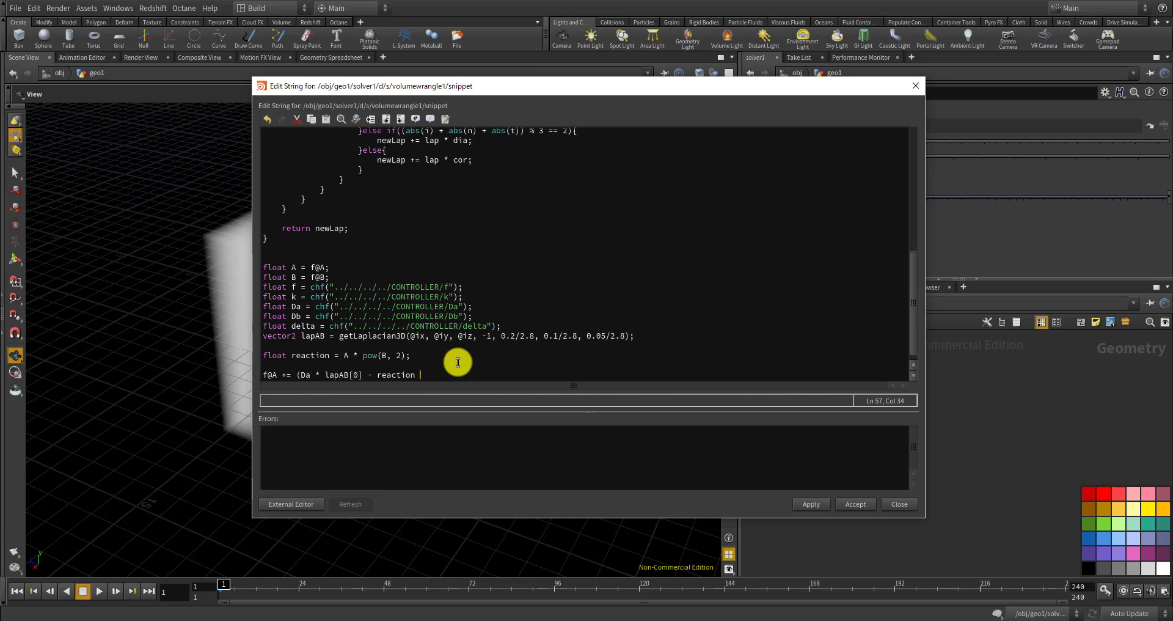
text( + f*(1.0- A))*delta;)
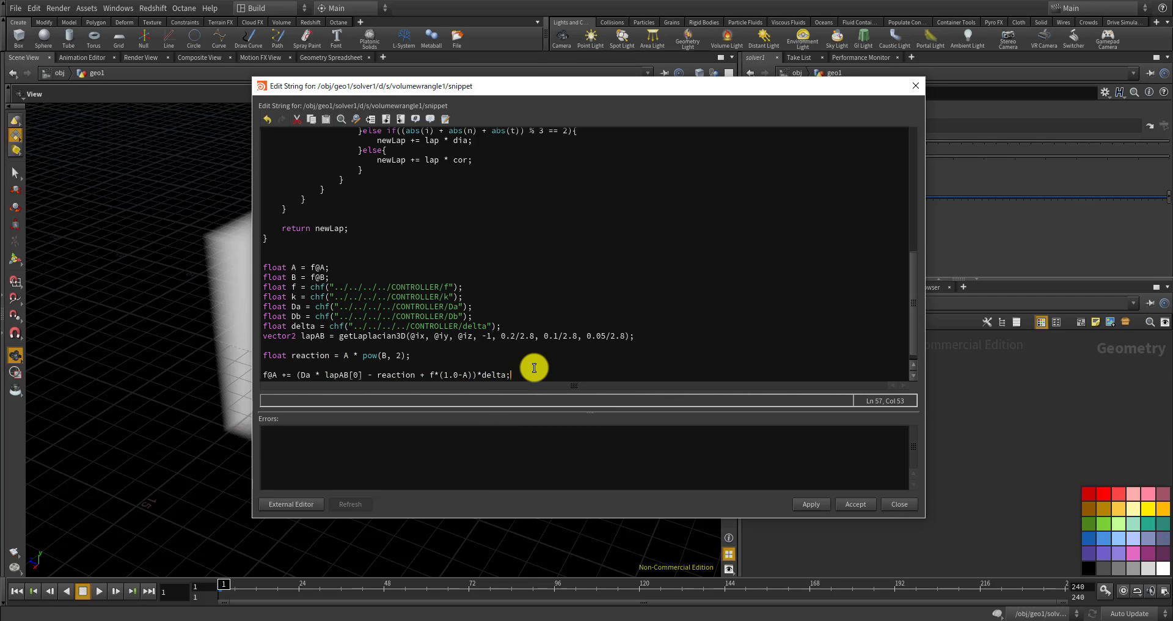
Add the f@B update with Db, reaction and (k+f)*B times delta, and apply the code
key(Return)
text(f@B )
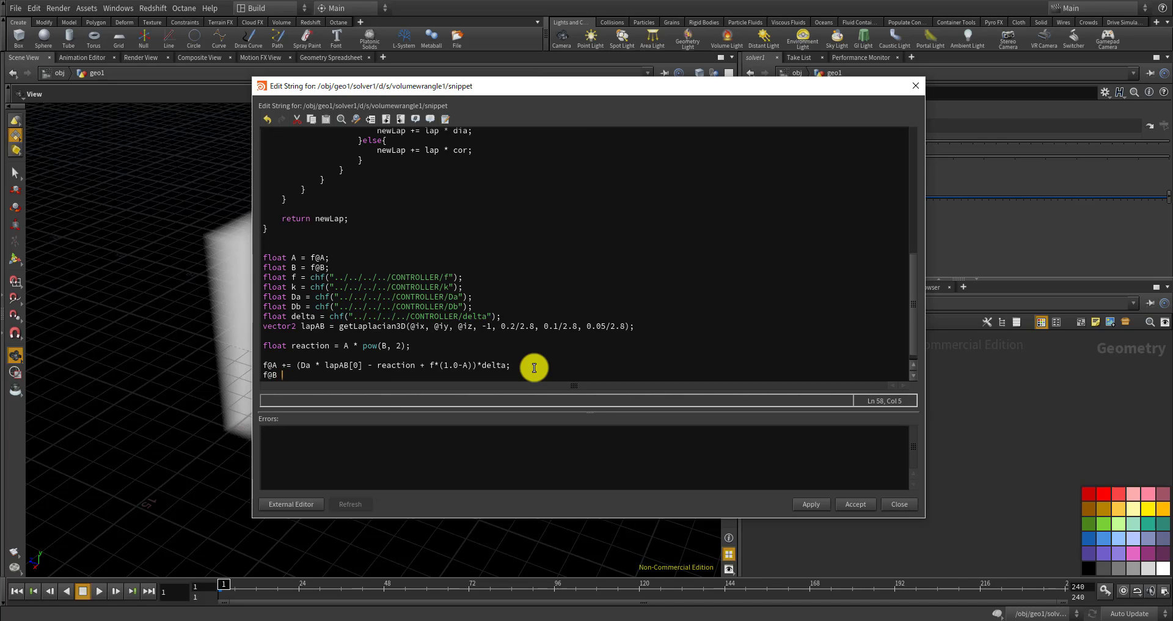
text(+=)
text(D()
text(reaction)
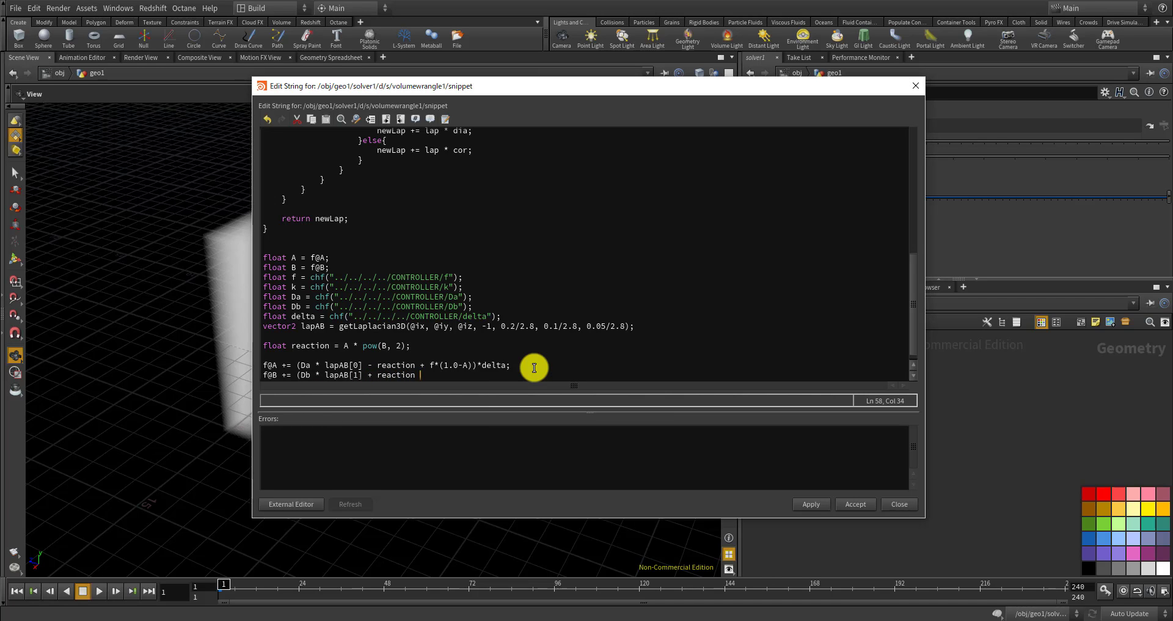
text( - (k-f)*B)* delta;)
click(479, 364)
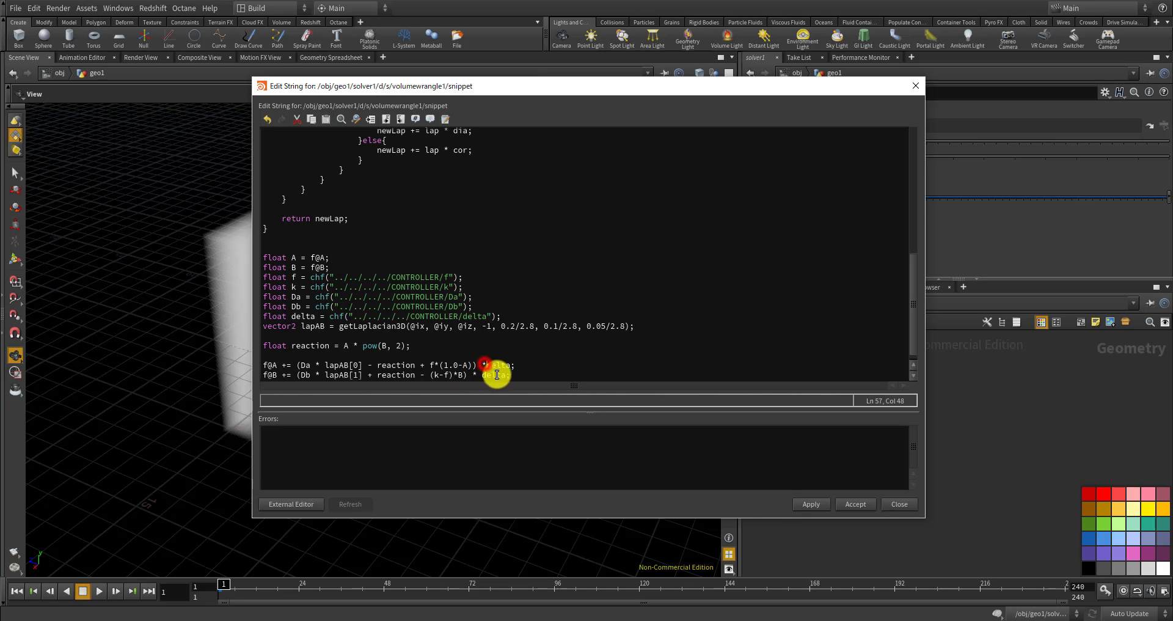
click(794, 504)
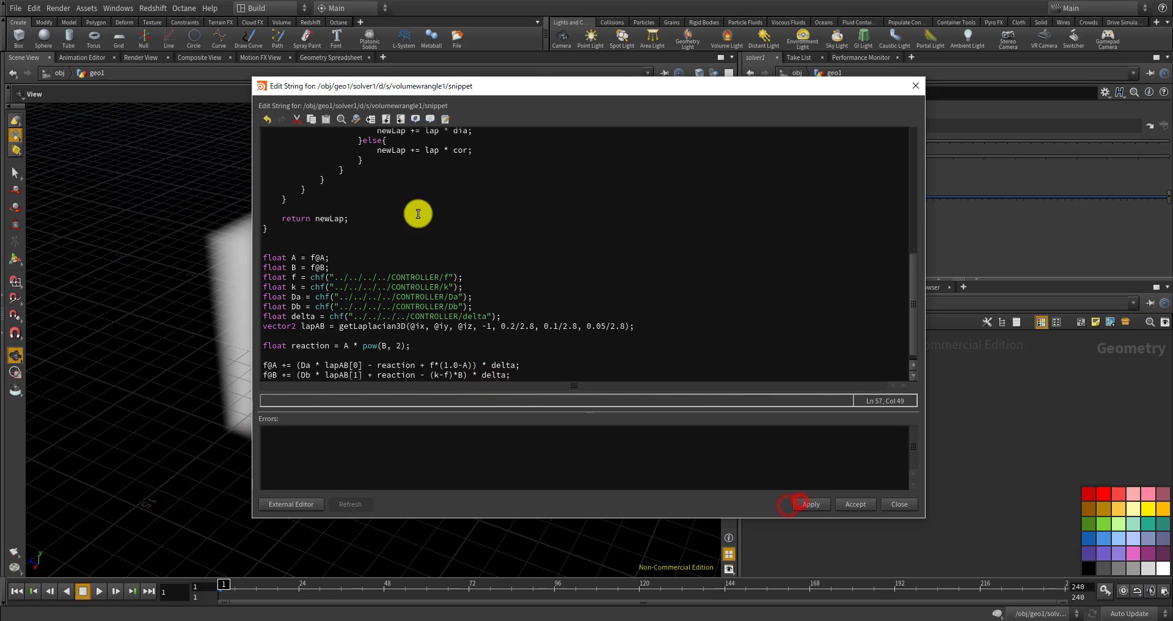
scroll(550, 244, up, 6)
scroll(574, 205, down, 6)
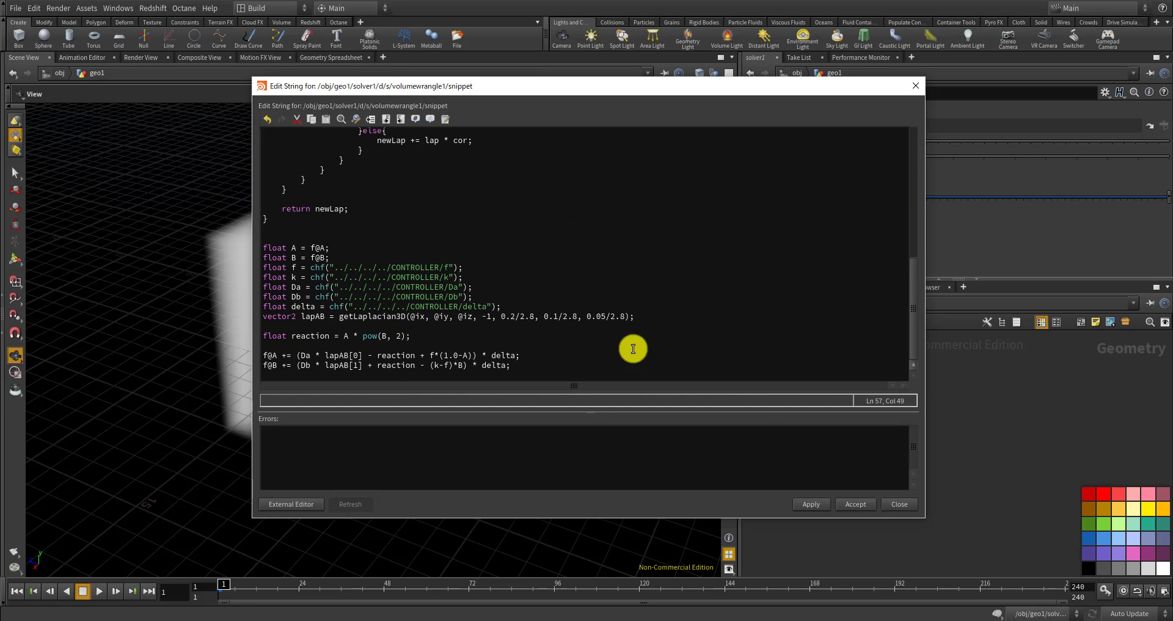
Accept the wrangle code and go back into the geo1 network
click(858, 504)
scroll(812, 437, up, 3)
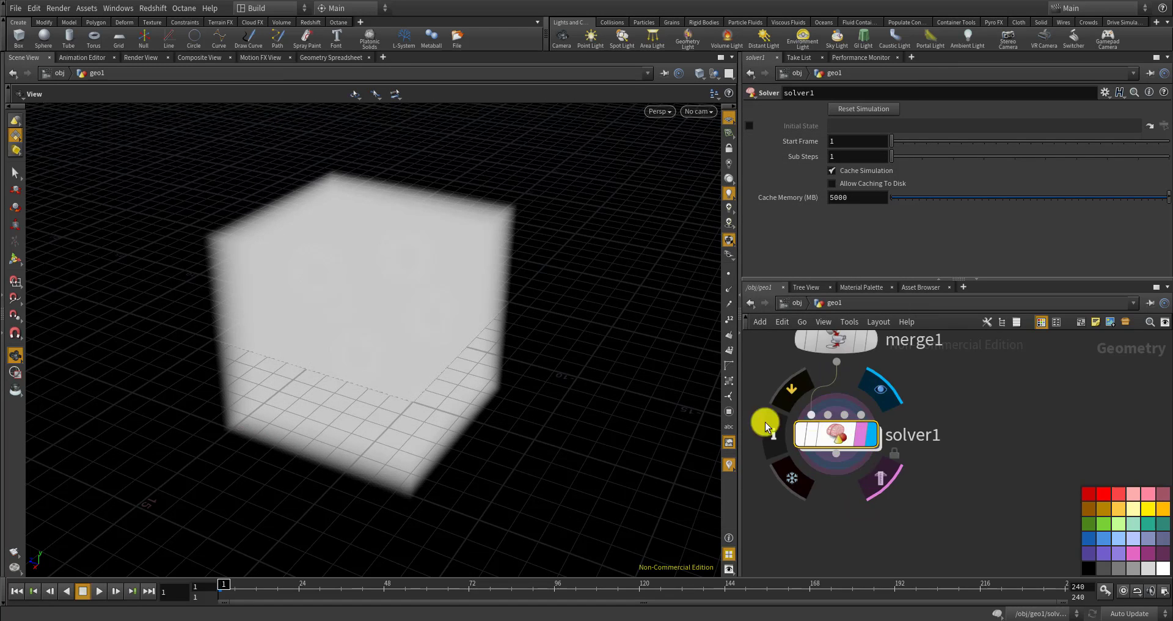
scroll(377, 458, down, 2)
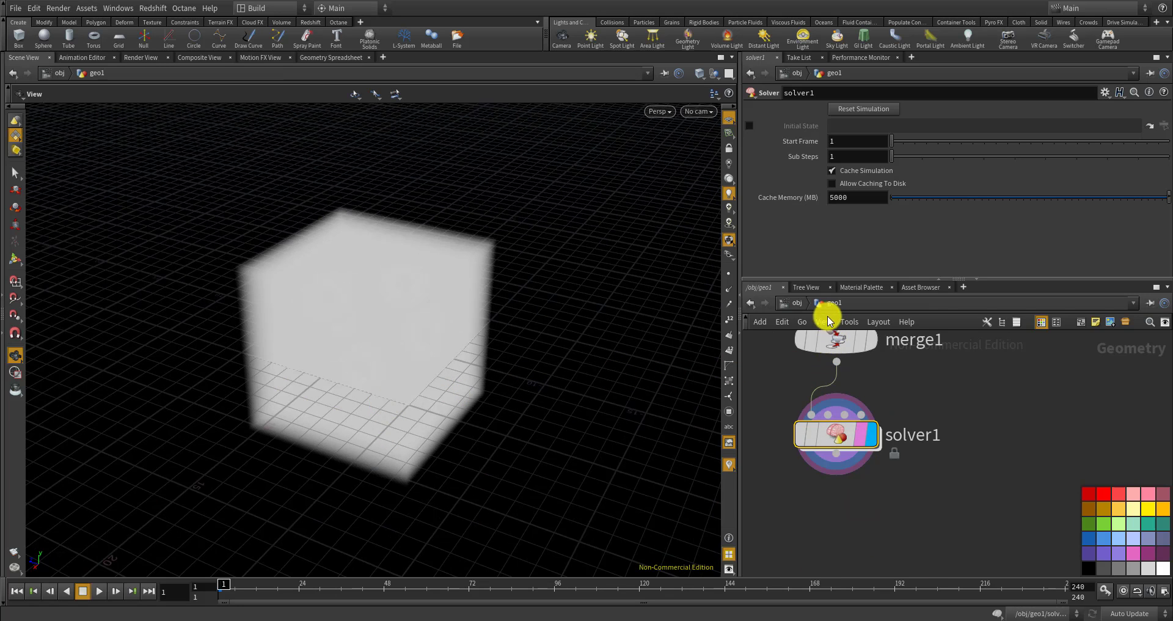
click(799, 303)
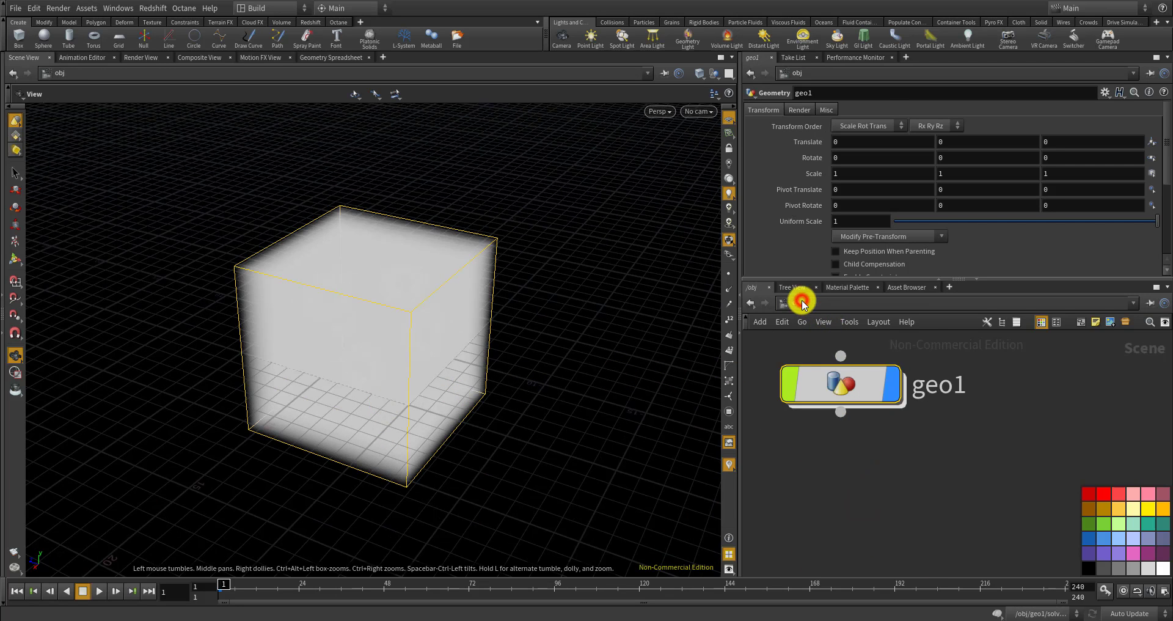
double_click(853, 395)
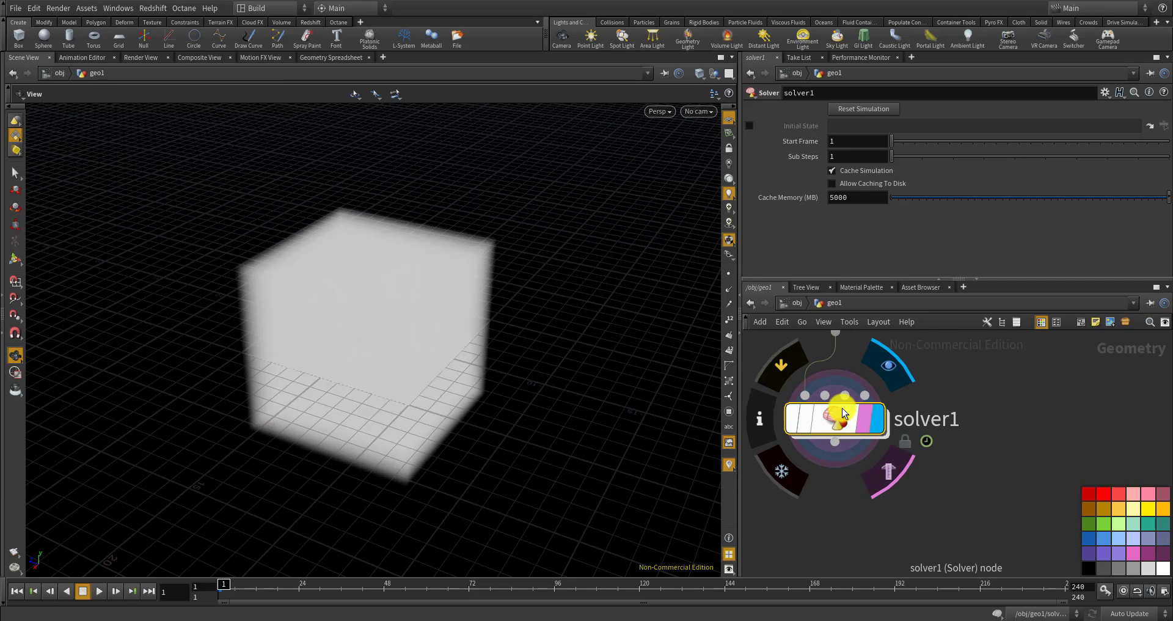
scroll(838, 412, up, 3)
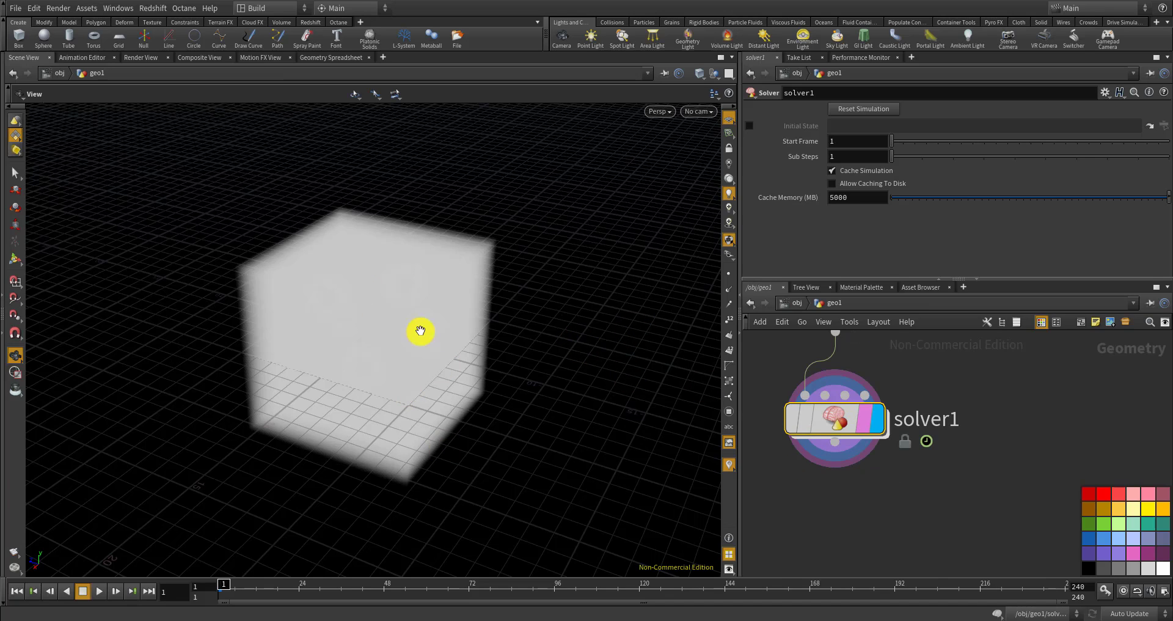
drag(363, 351, 355, 413)
Create a Delete node by searching 'dele' in the node menu
key(Tab)
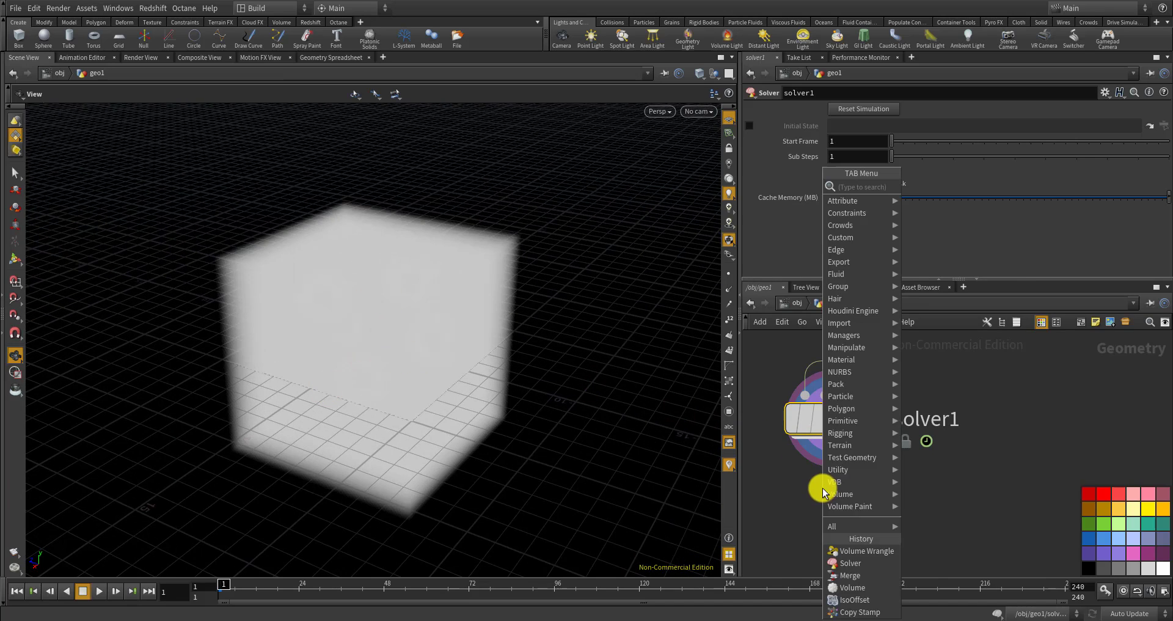
text(delete)
key(BackSpace)
key(BackSpace)
key(BackSpace)
key(BackSpace)
key(BackSpace)
key(BackSpace)
key(Escape)
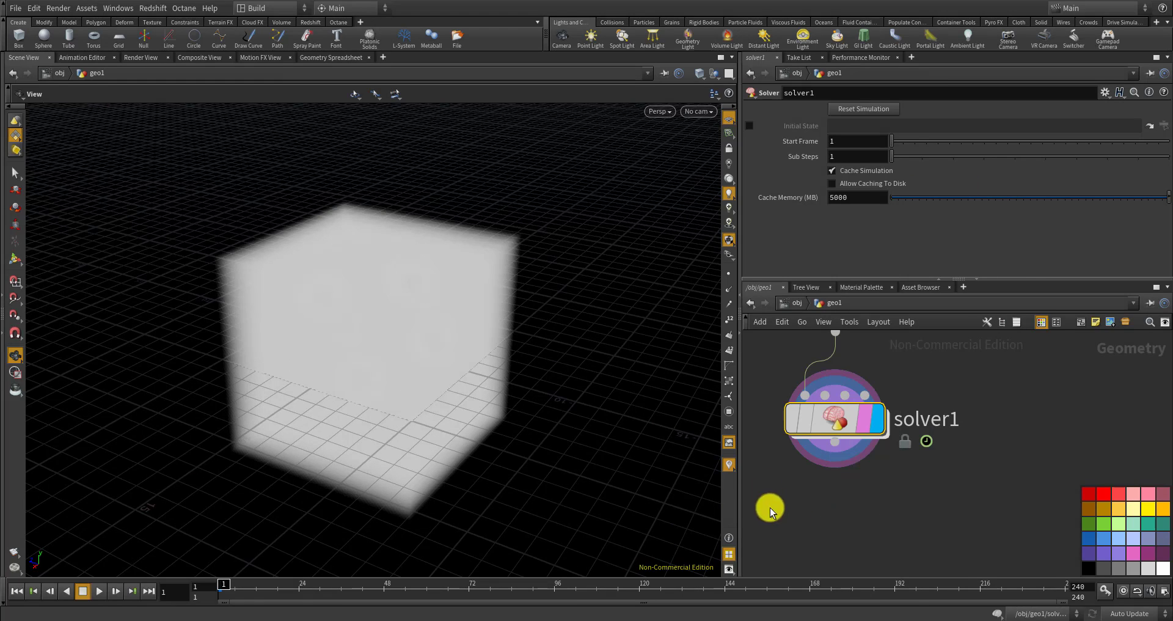
key(Tab)
text(dele)
key(Return)
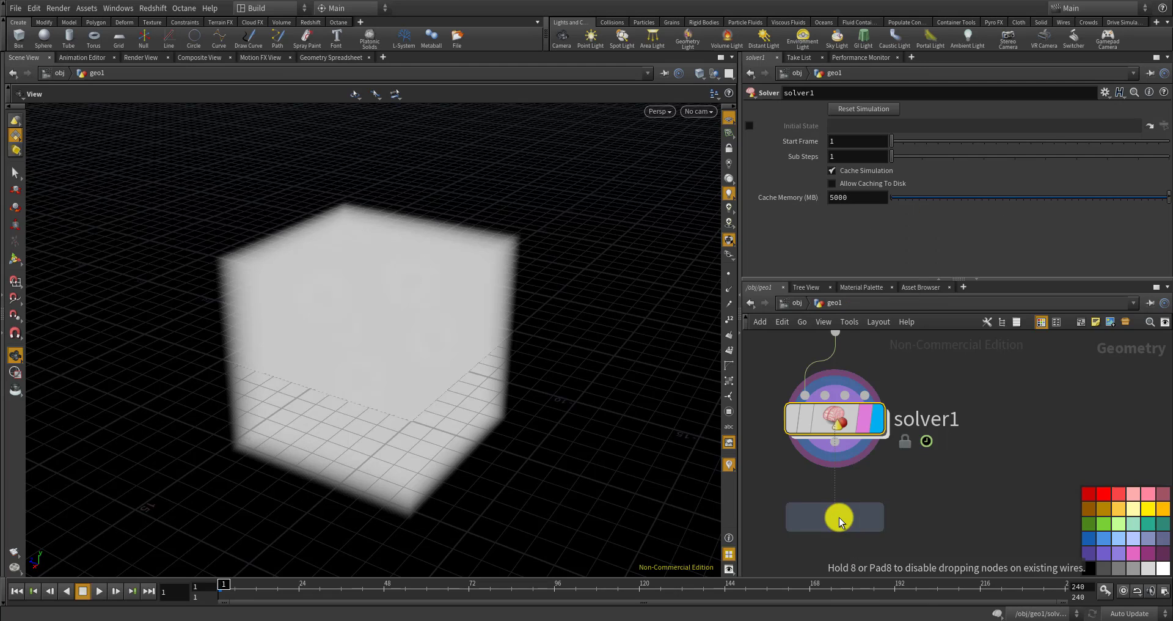
click(839, 519)
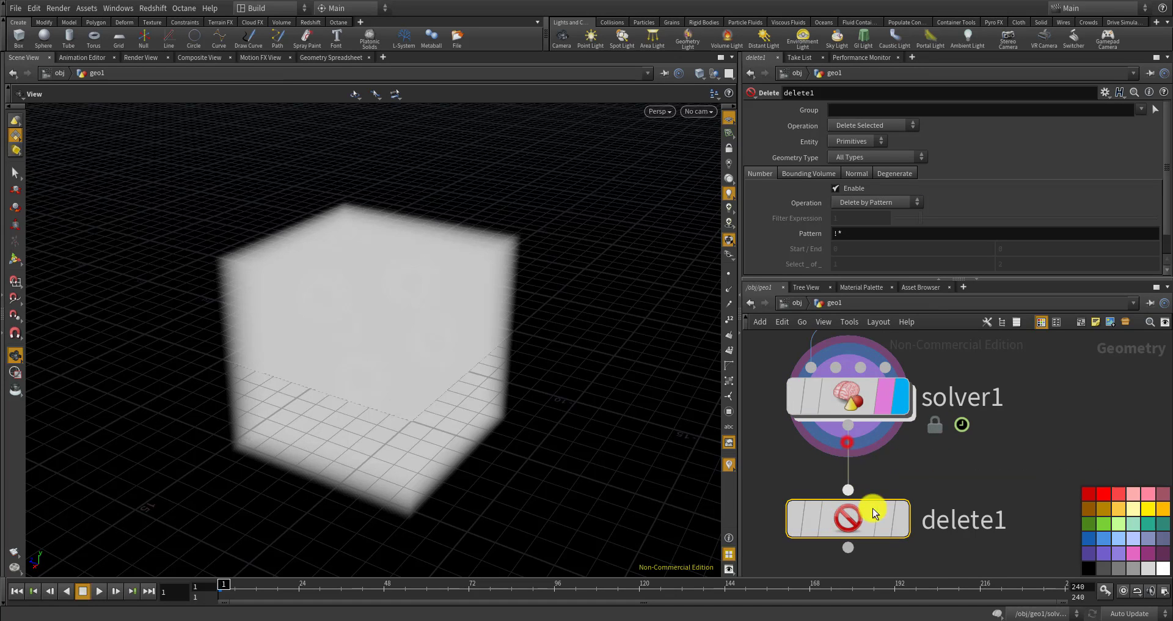
scroll(880, 516, up, 2)
click(858, 125)
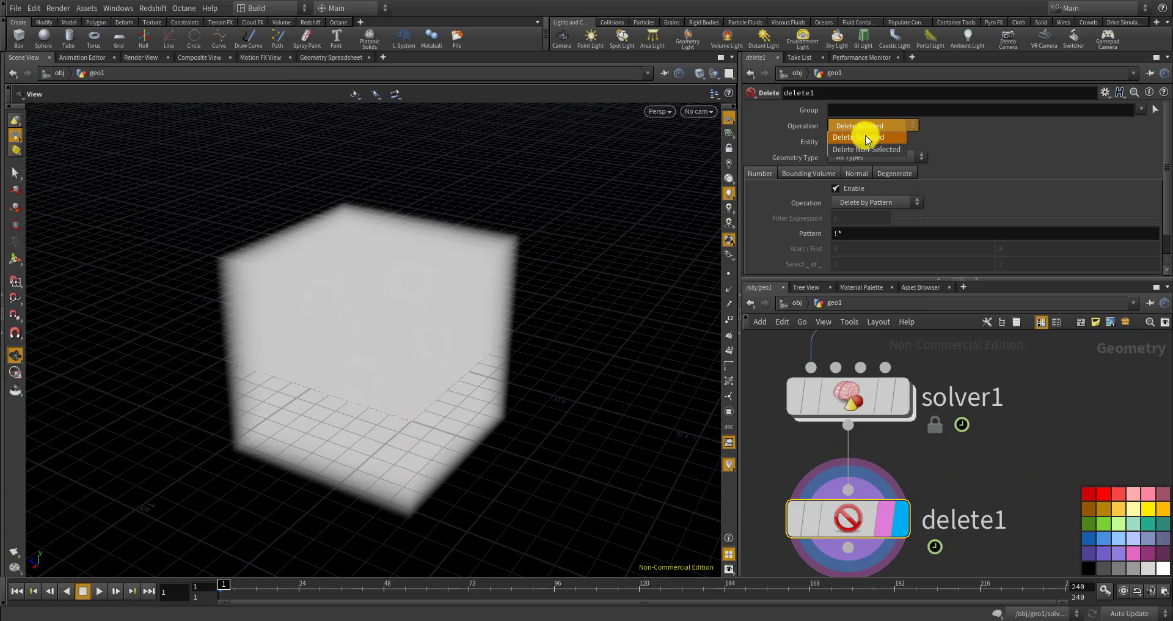
click(867, 138)
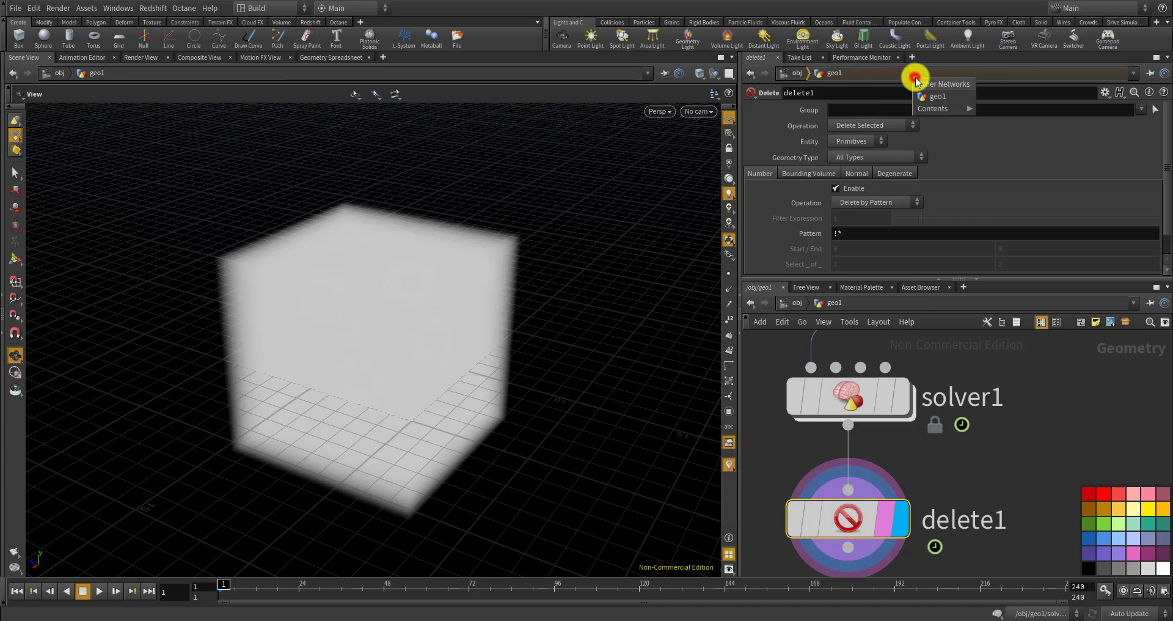
click(862, 105)
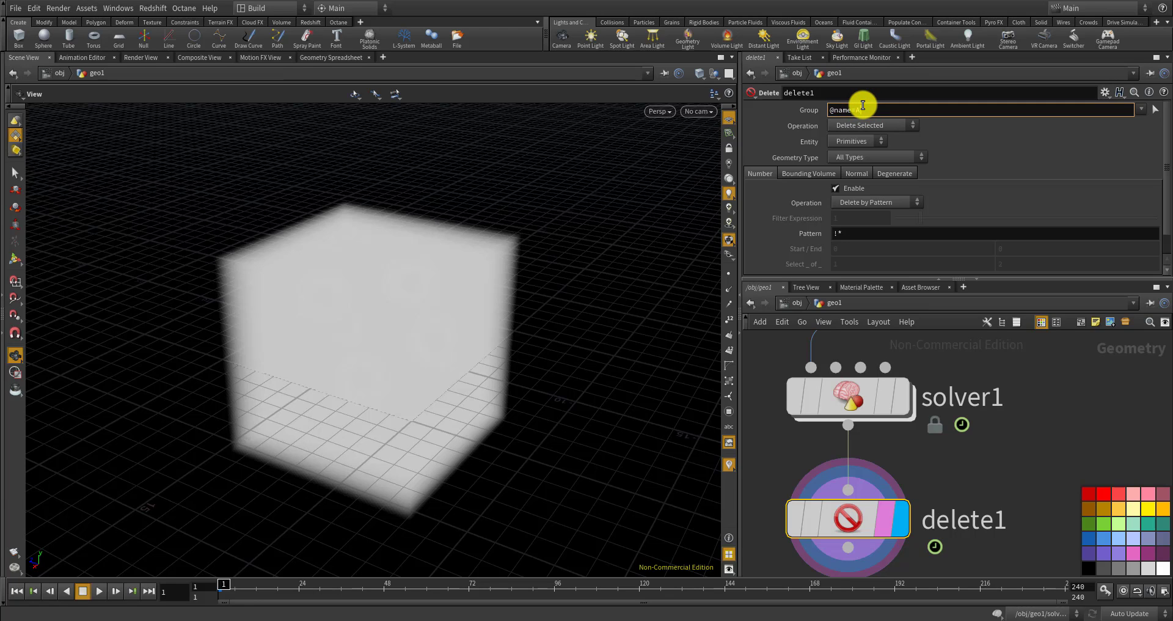
key(Return)
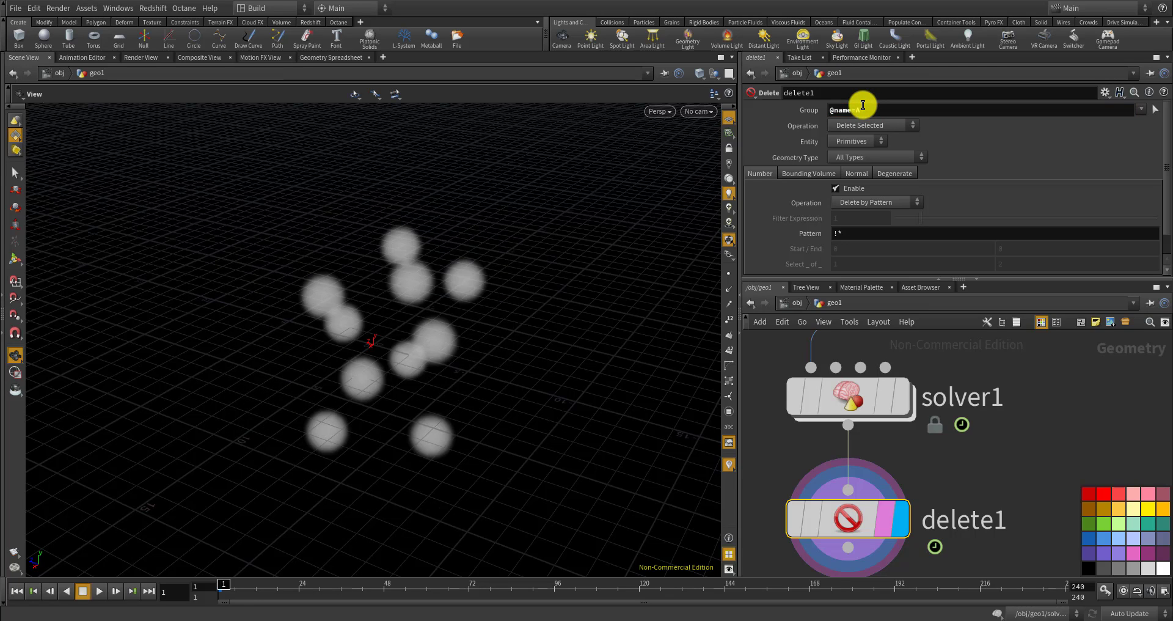
middle_click(860, 517)
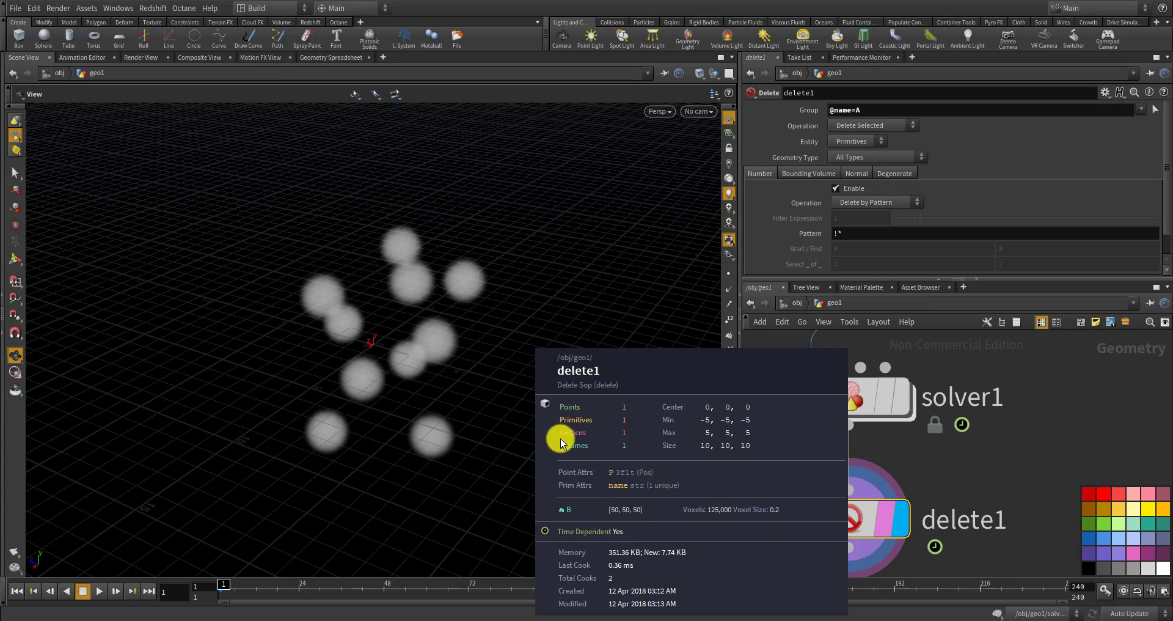
scroll(940, 405, down, 3)
click(894, 440)
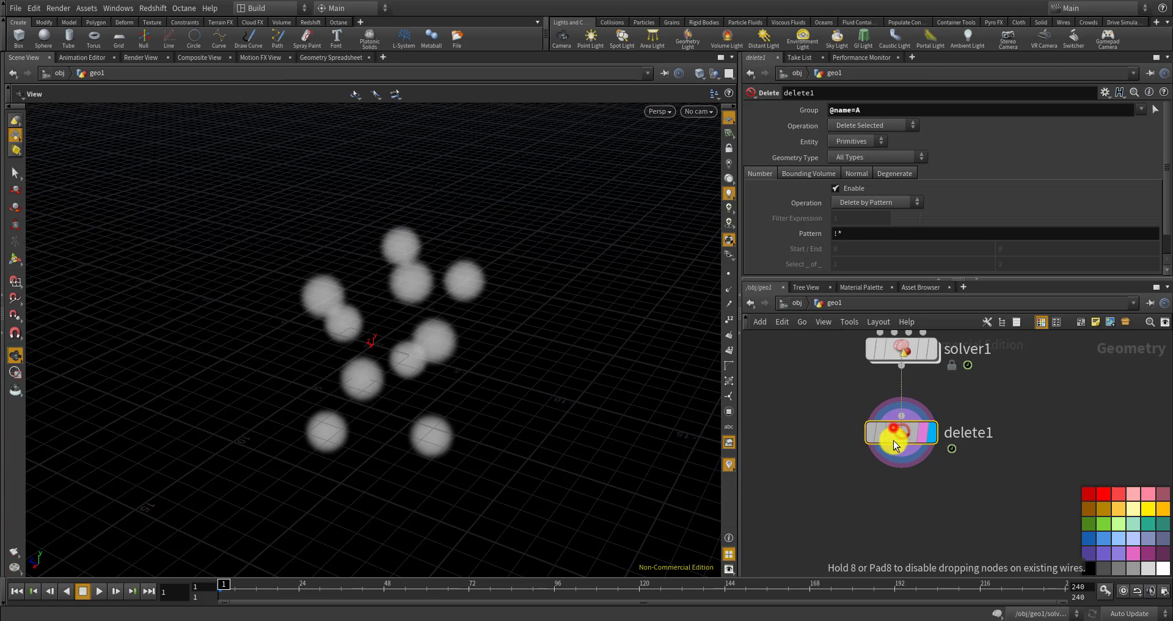
click(877, 503)
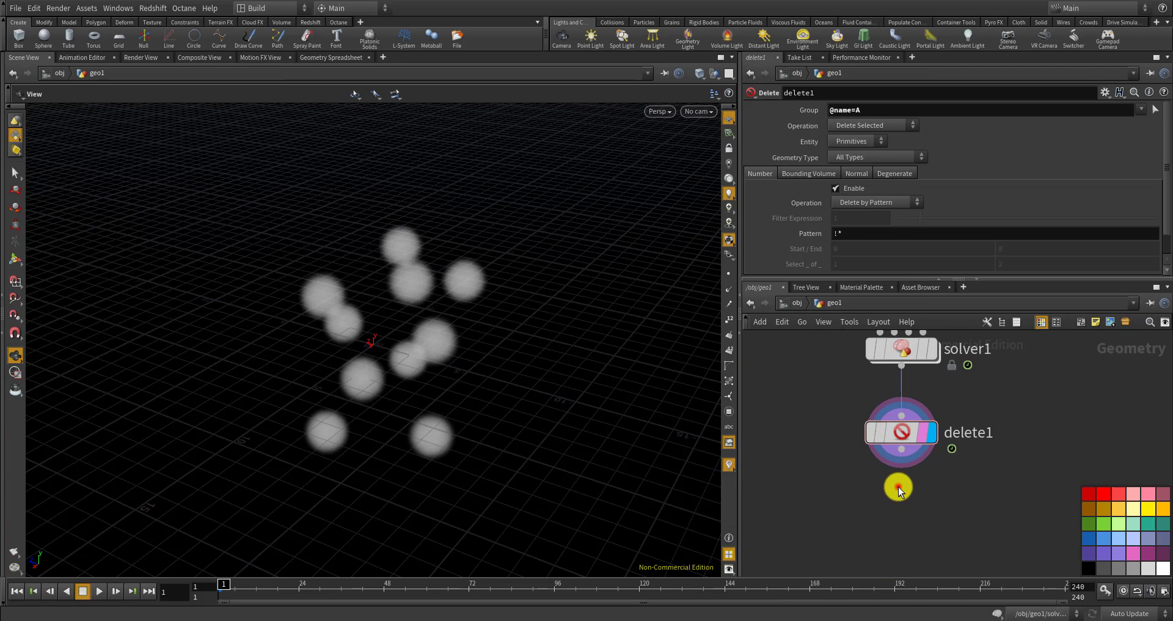
Play the reaction-diffusion simulation to about frame 81, then scrub back to frame 40
key(ctrl+shift+s)
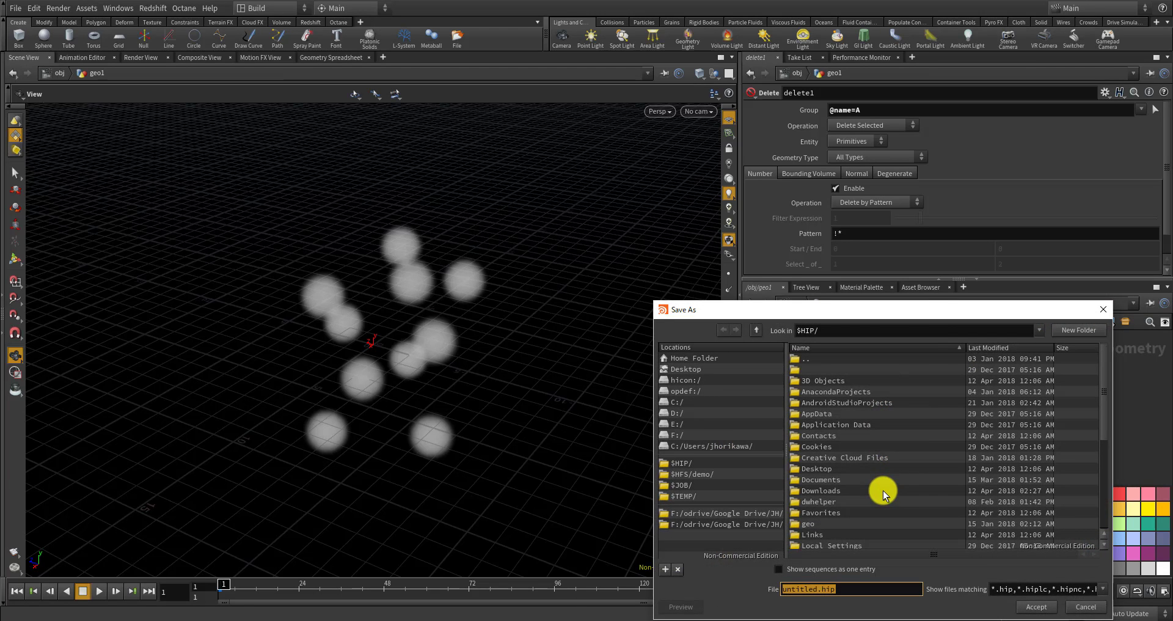
click(1092, 607)
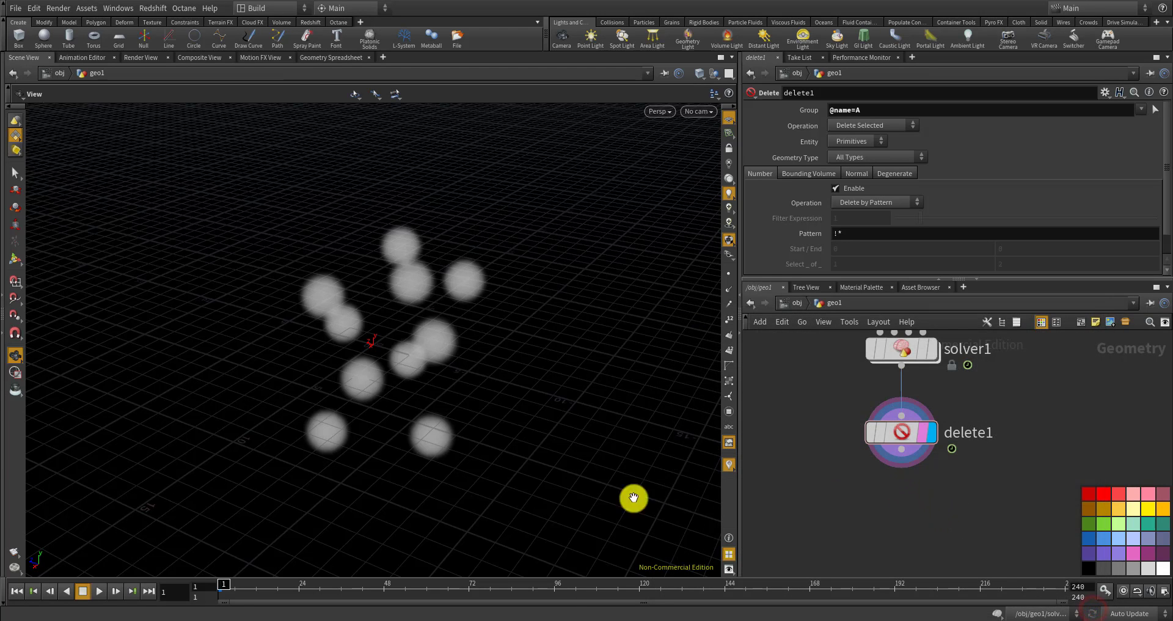
click(96, 591)
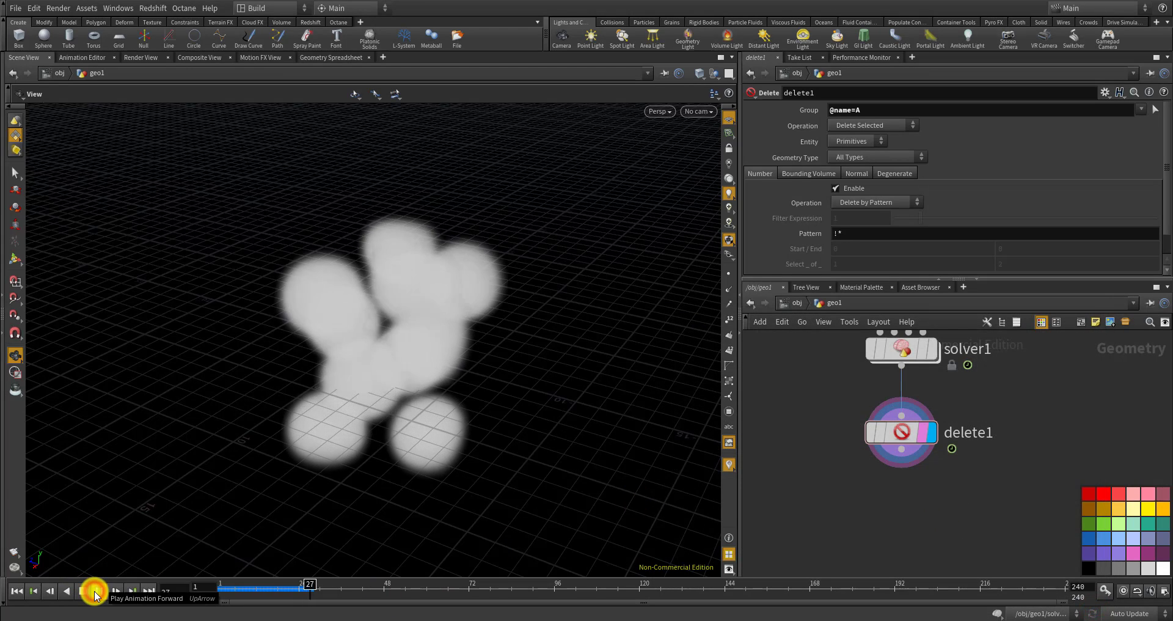
click(83, 590)
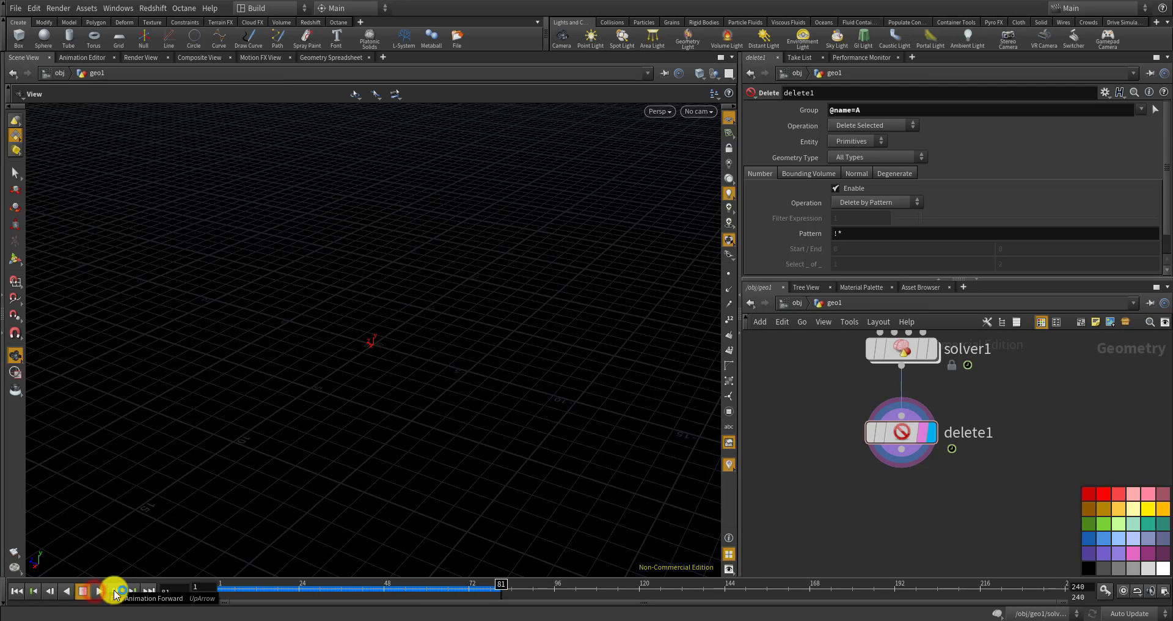
drag(495, 586, 223, 617)
Dive into solver1 and enlarge the Volume Wrangle's VEX code editor
scroll(842, 511, down, 3)
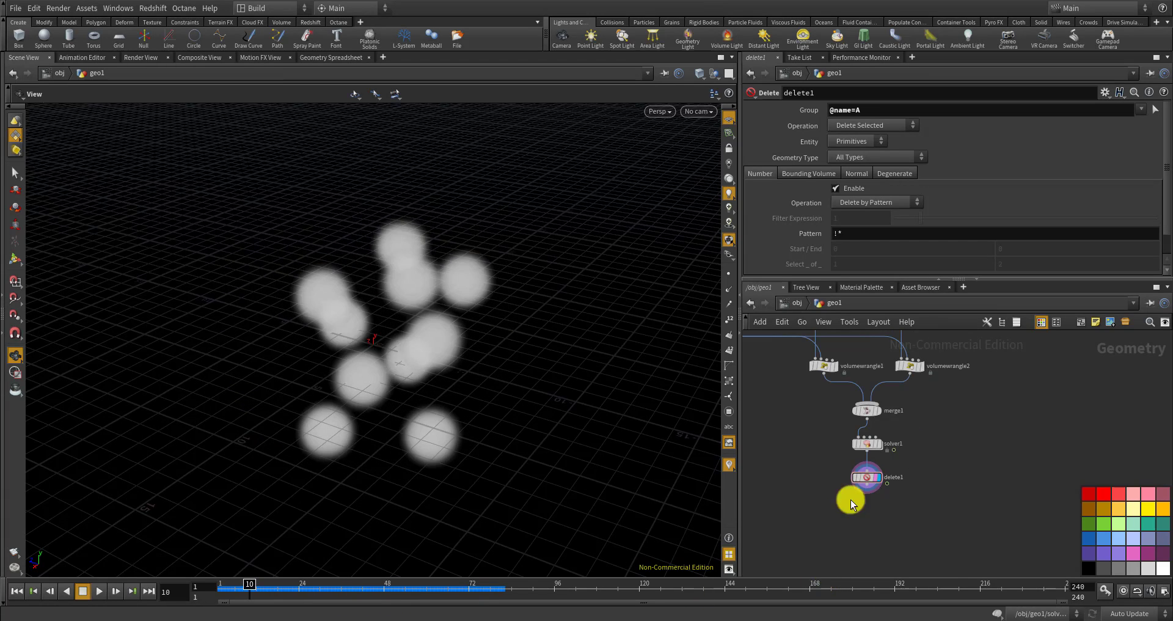
scroll(856, 483, up, 5)
double_click(872, 428)
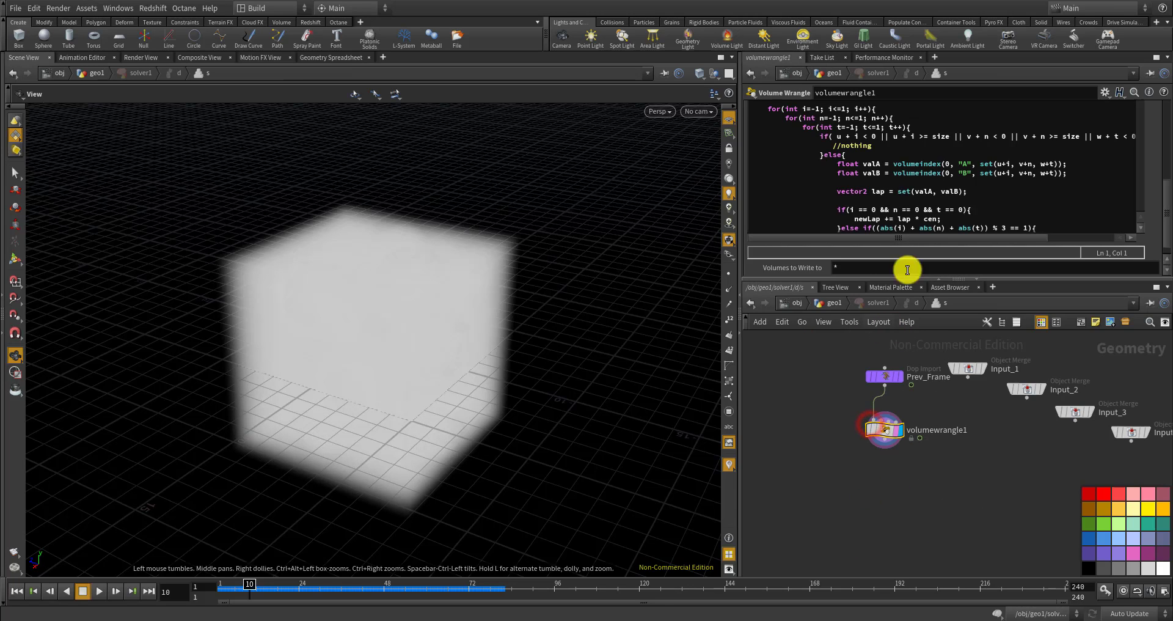
drag(883, 281, 851, 423)
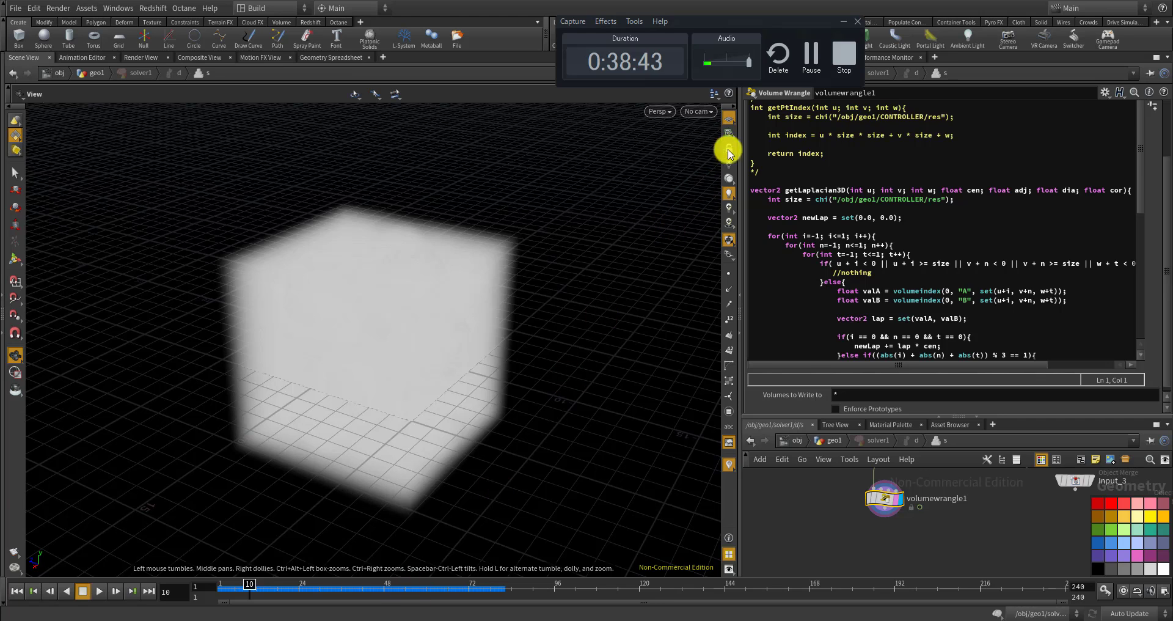
Bring the Reaction-Diffusion tutorial page in front of Houdini
click(810, 48)
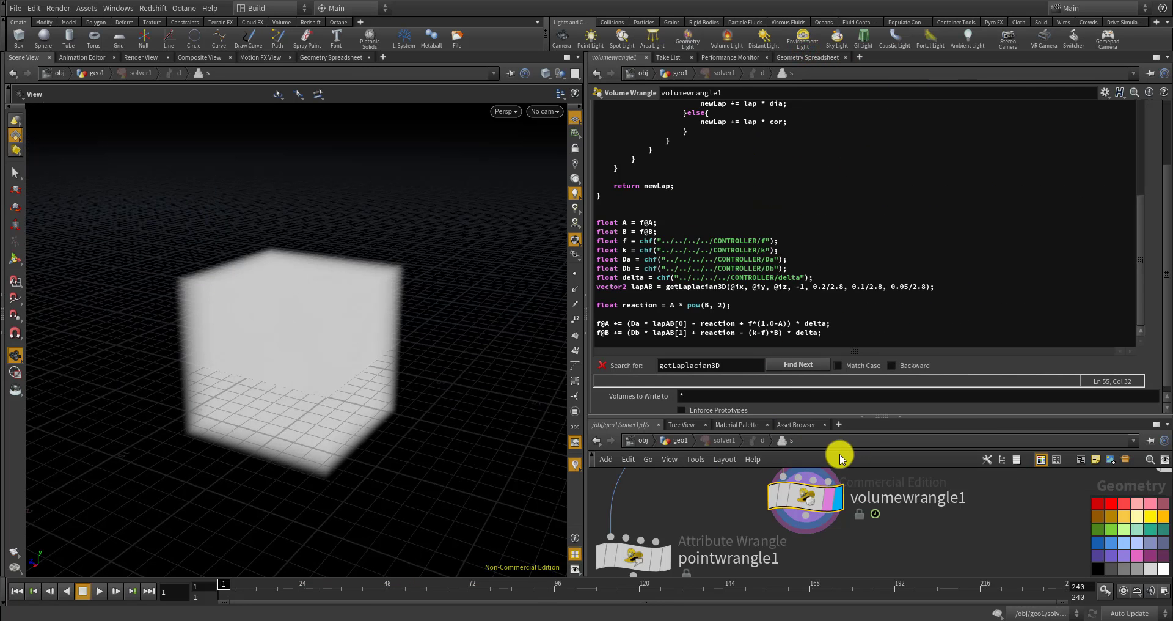
click(703, 492)
click(238, 611)
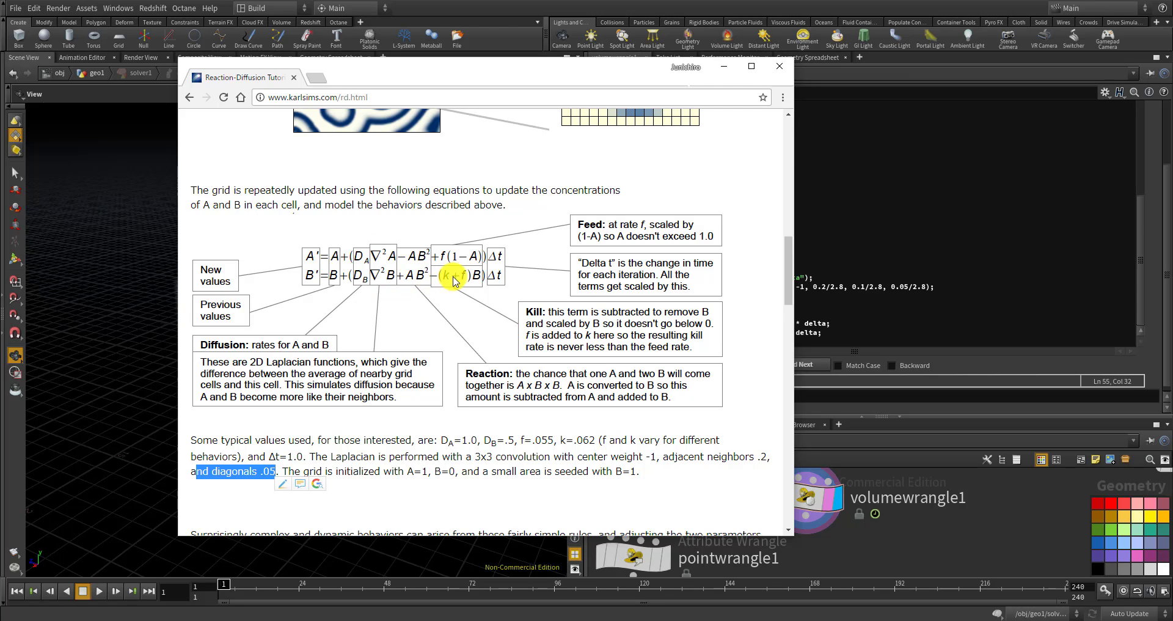
Compare the wrangle's (k+f) term with the tutorial's equations, then return to geo1
click(846, 305)
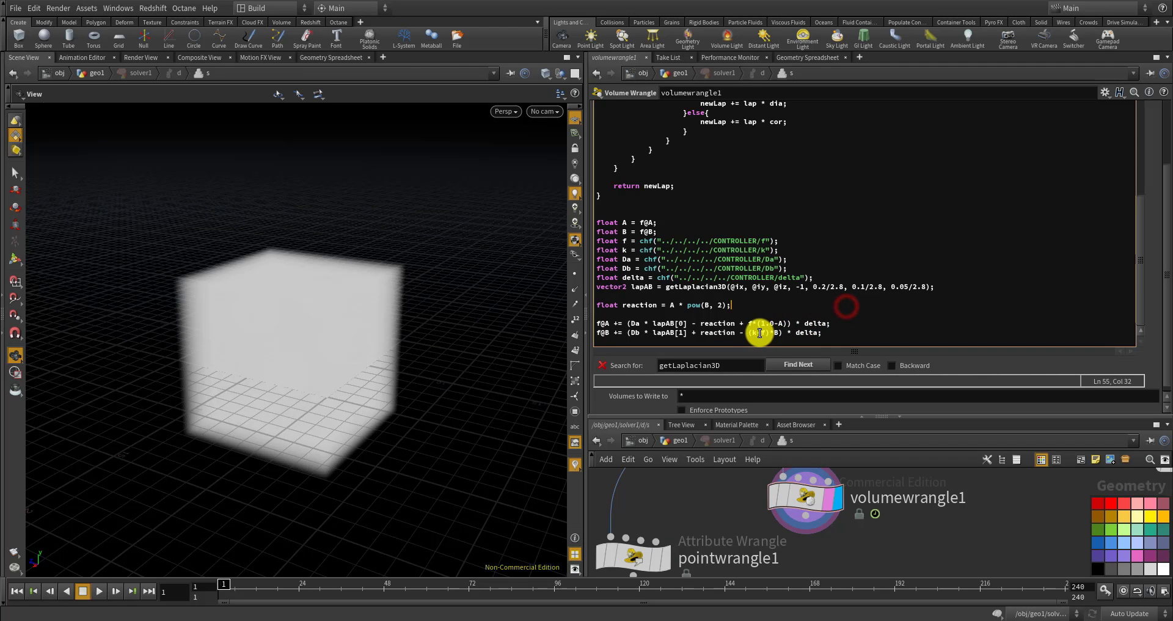
click(759, 333)
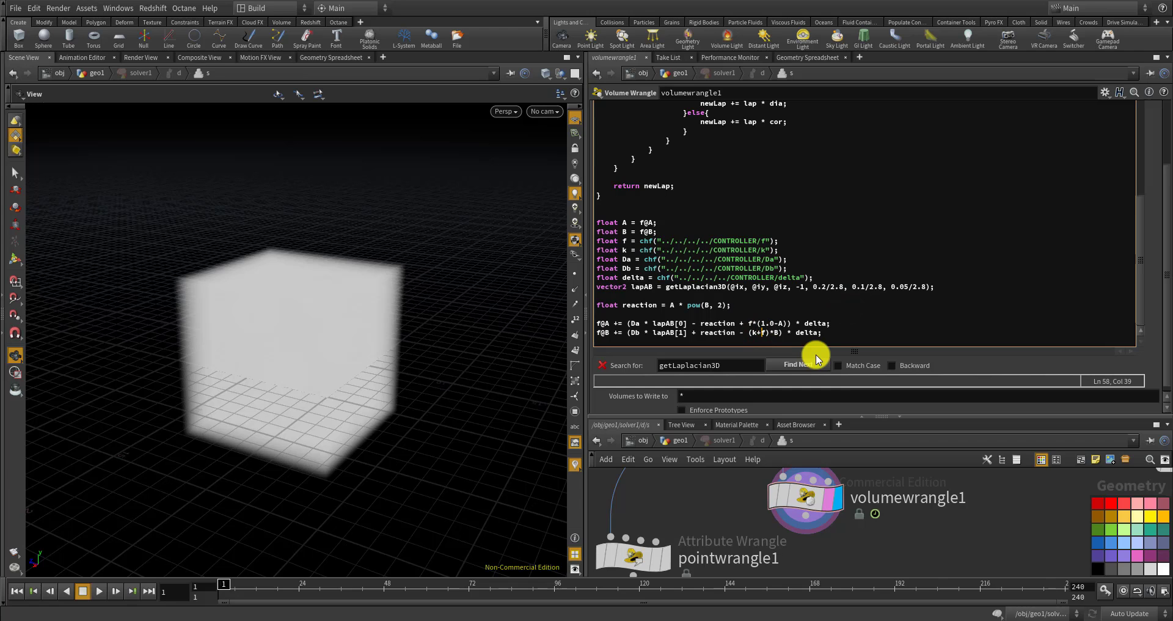
click(674, 441)
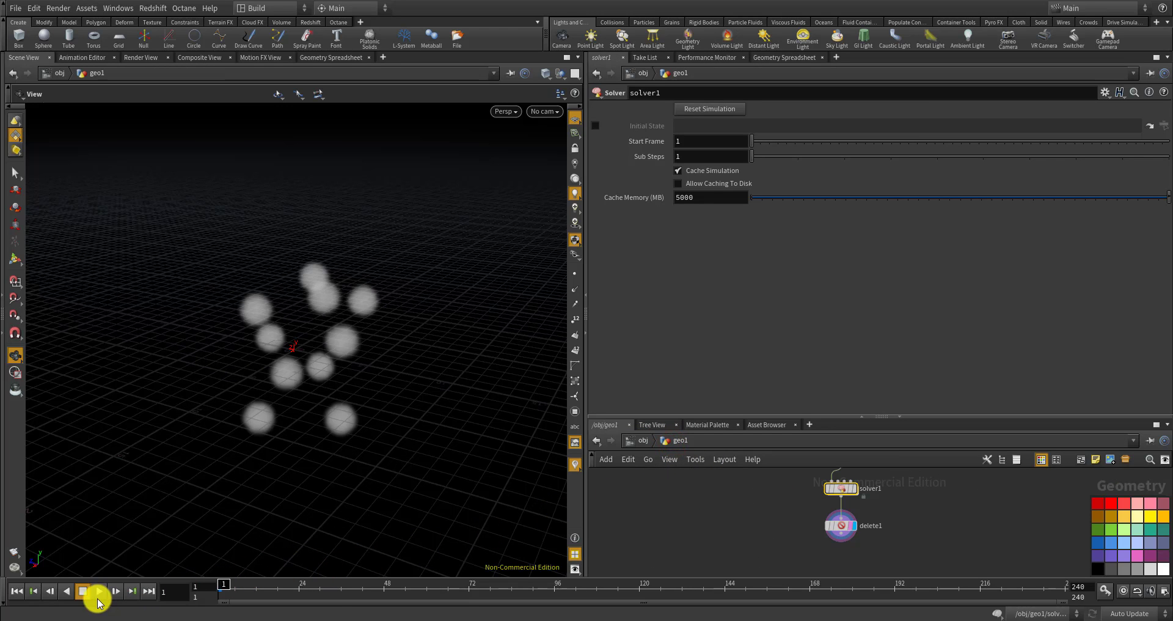
Play the simulation from the start and pause around frame 101, orbiting closer to the volume
click(96, 591)
scroll(299, 408, up, 3)
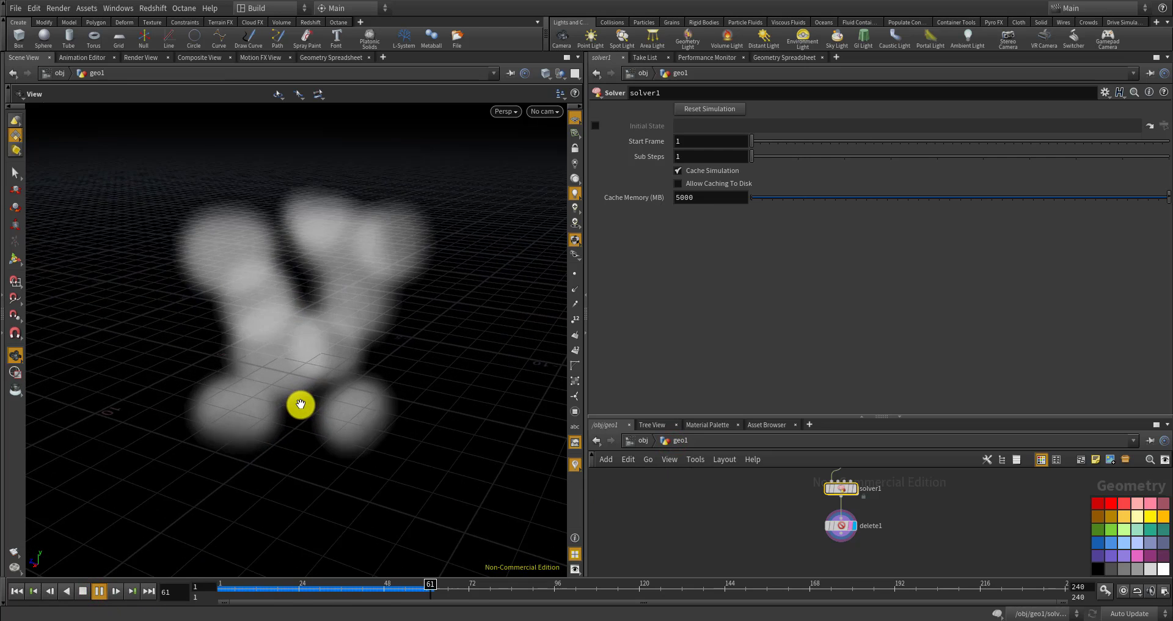
drag(299, 404, 129, 540)
click(99, 590)
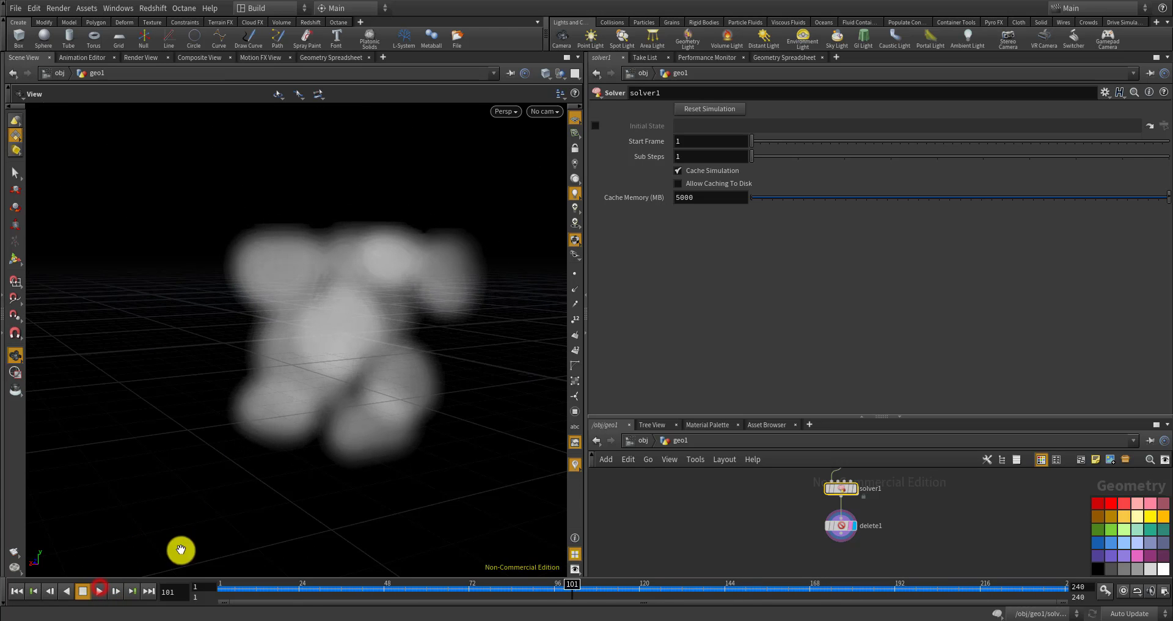
Jump to frame 240 and orbit around the merged smoke volume
drag(817, 587, 1050, 566)
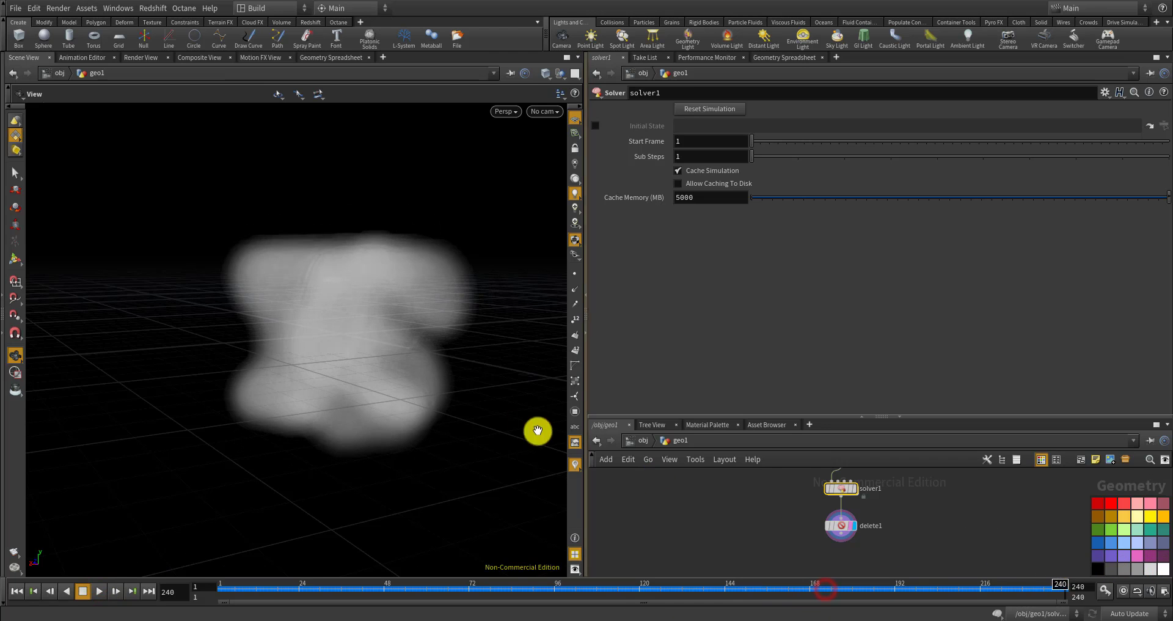
drag(355, 346, 513, 353)
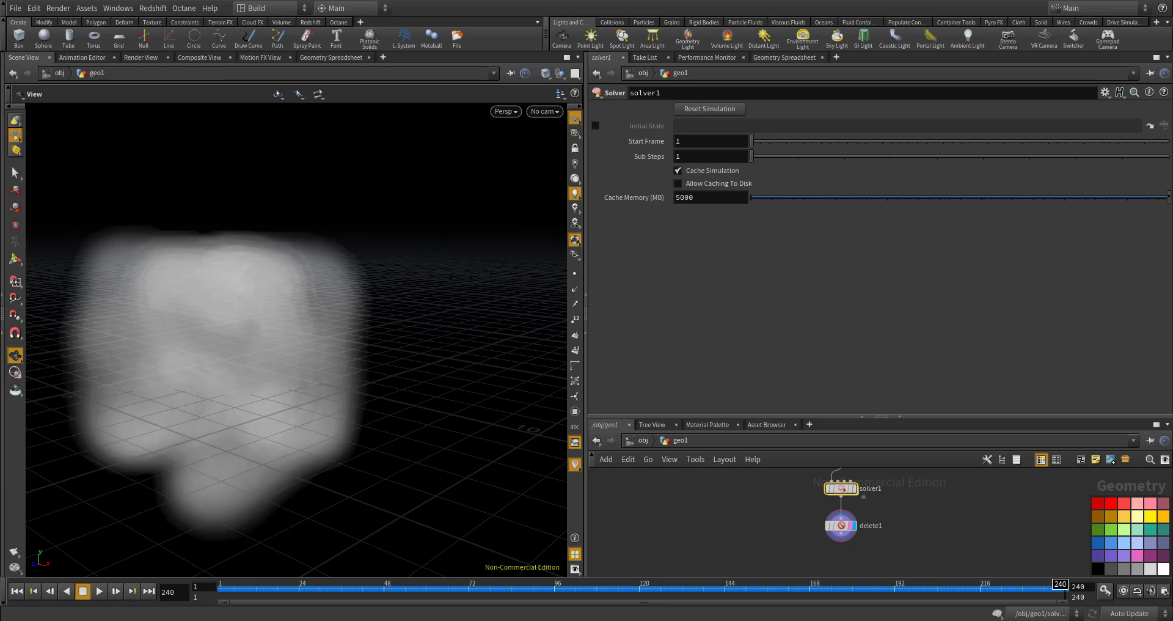
drag(377, 309, 323, 306)
middle_drag(843, 547, 783, 523)
drag(342, 370, 307, 346)
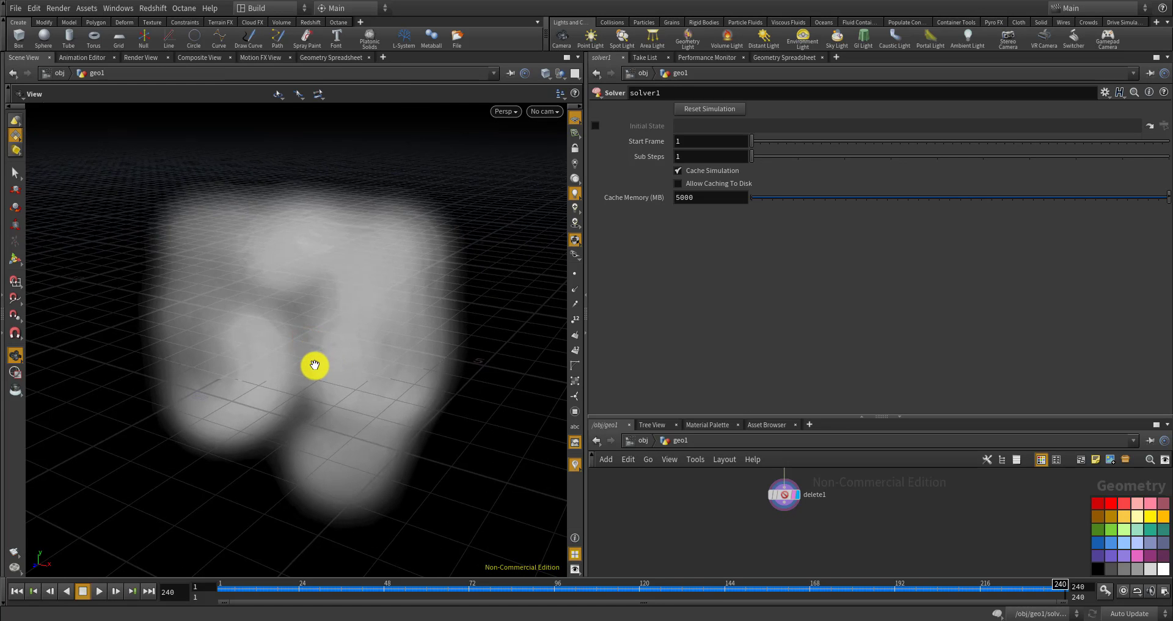
drag(330, 369, 264, 338)
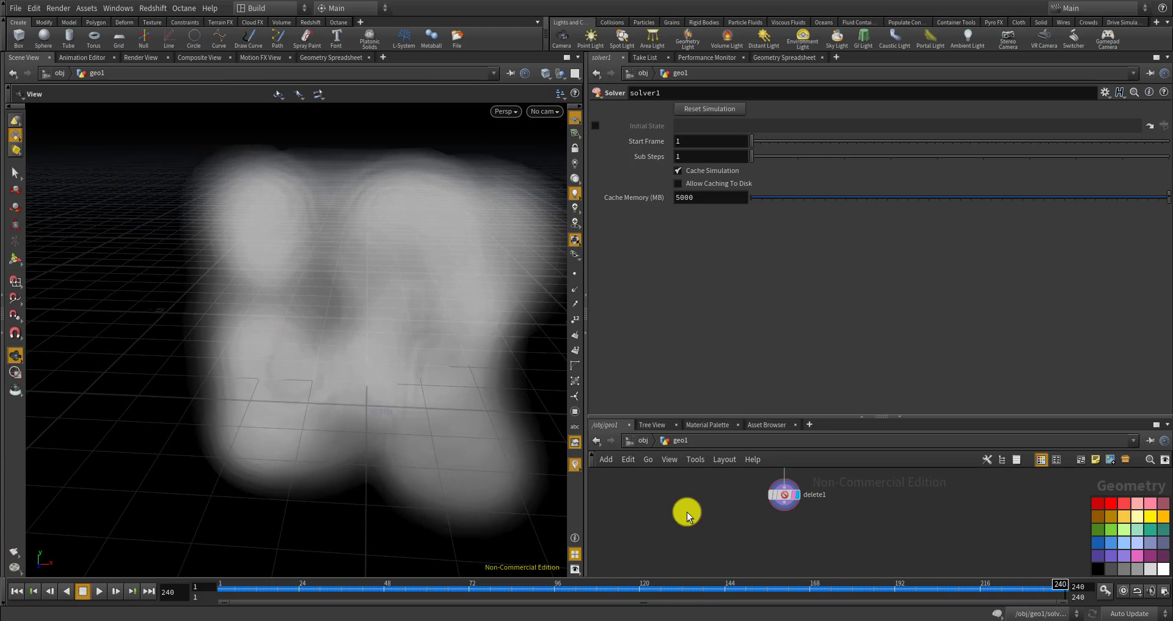
Add a Volume Wrangle below delete1 and wire delete1's output into it
key(Tab)
text(volu)
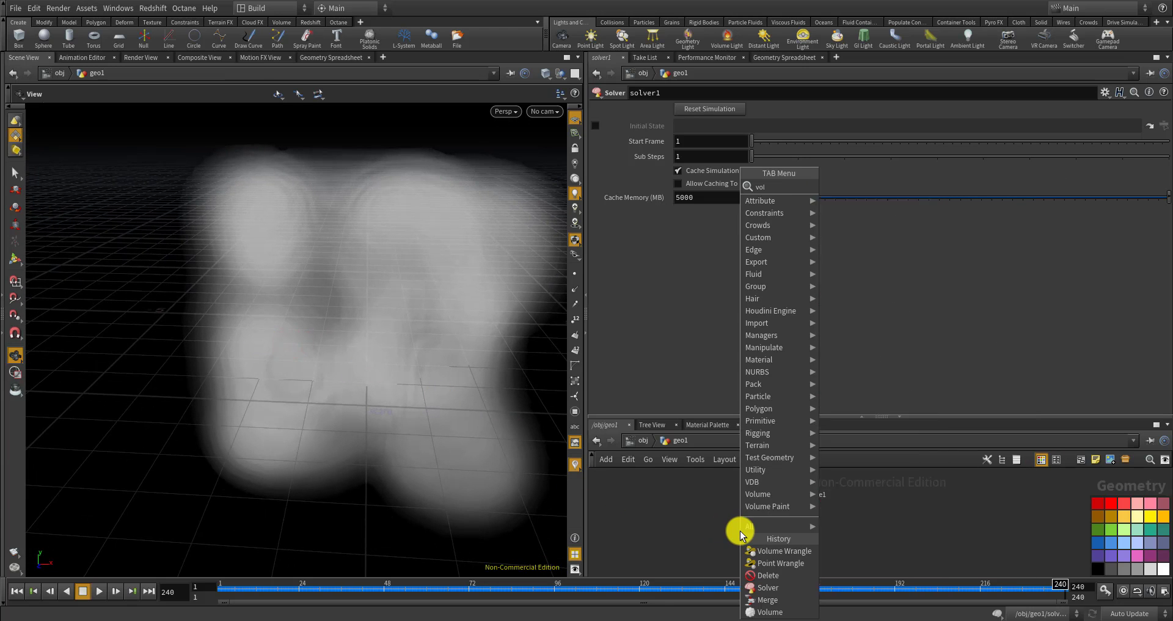
key(BackSpace)
key(BackSpace)
key(BackSpace)
key(BackSpace)
text(volu)
key(BackSpace)
key(BackSpace)
key(BackSpace)
key(BackSpace)
key(BackSpace)
key(BackSpace)
text(delete)
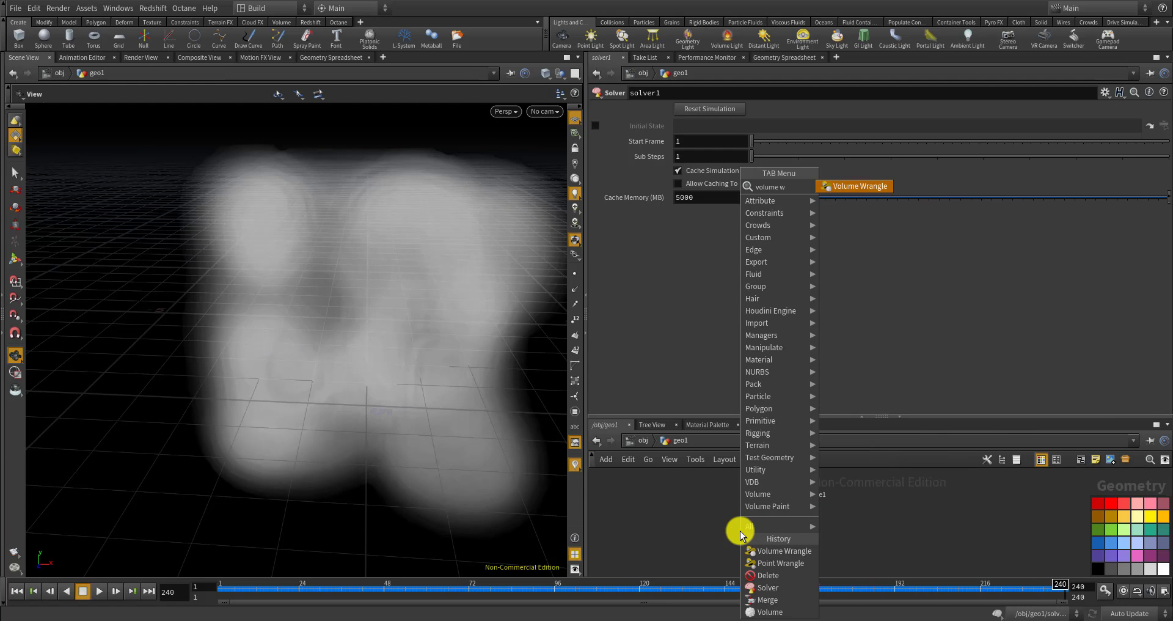
key(Return)
scroll(788, 529, up, 2)
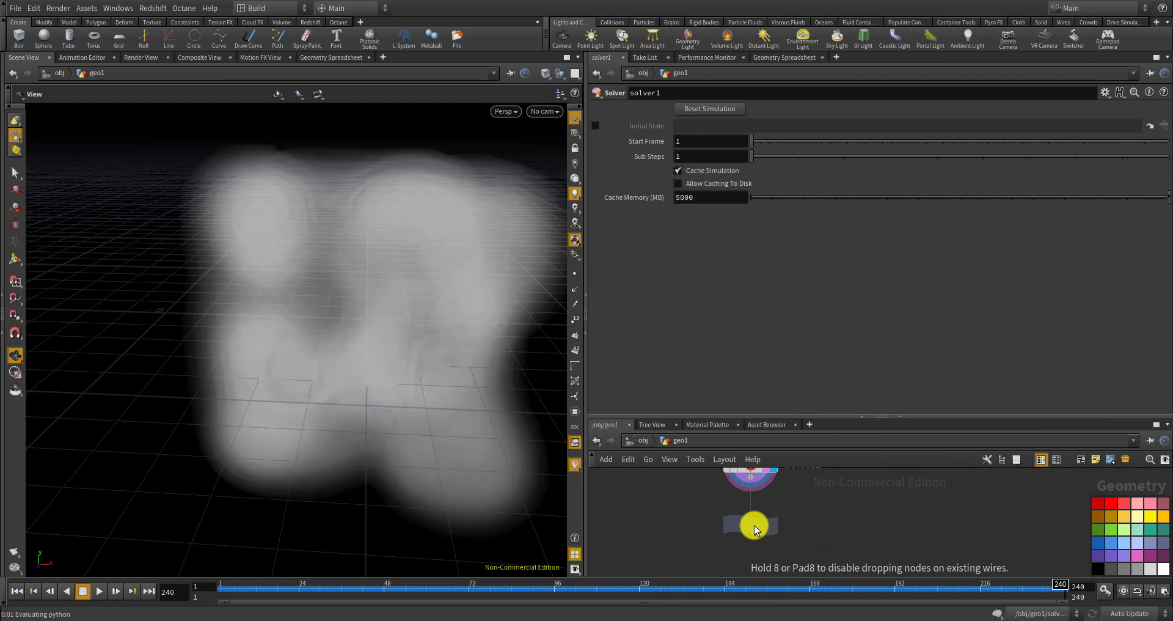
click(754, 524)
scroll(766, 519, up, 1)
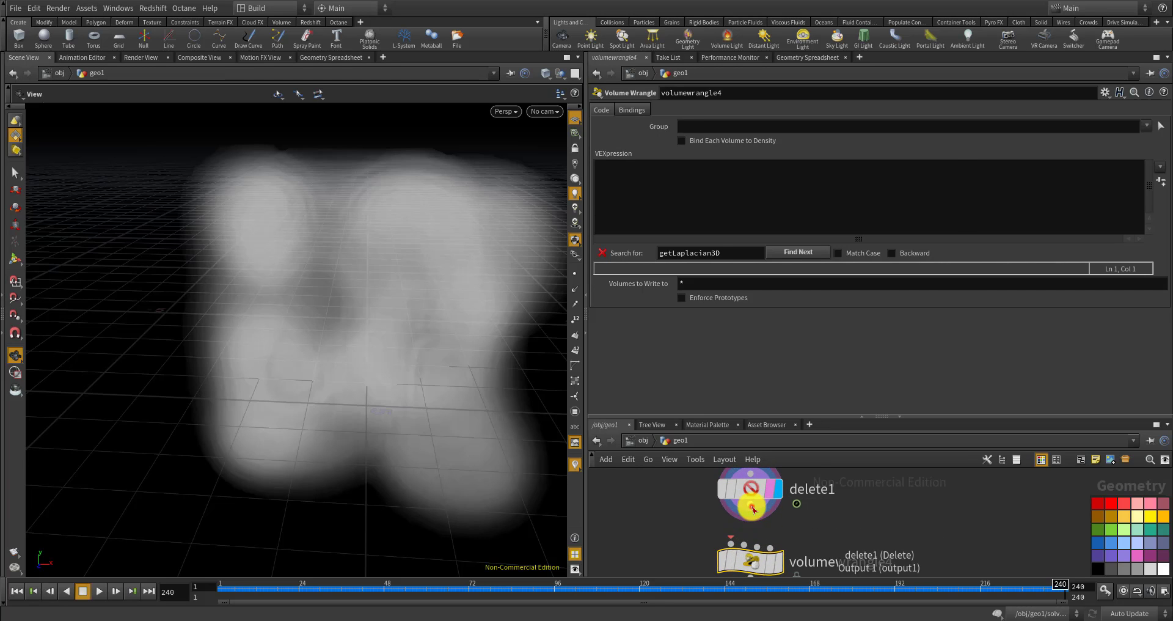
drag(757, 514, 729, 533)
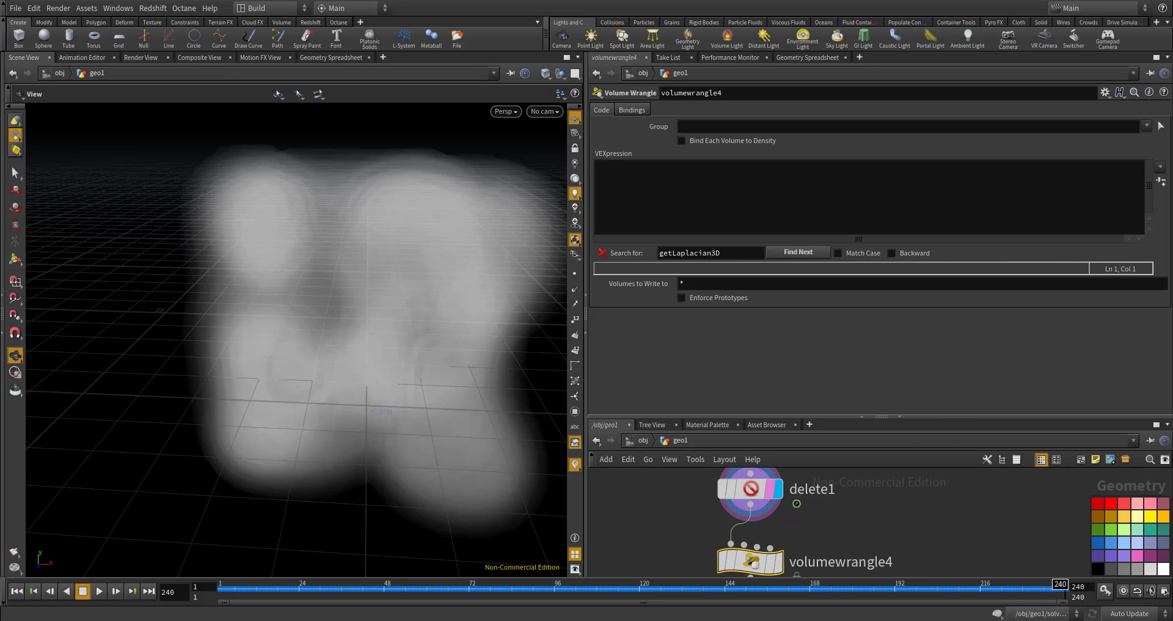
Write f@B = chramp("ramp", f@B); in volumewrangle4 and create its ramp parameter
click(752, 562)
click(707, 202)
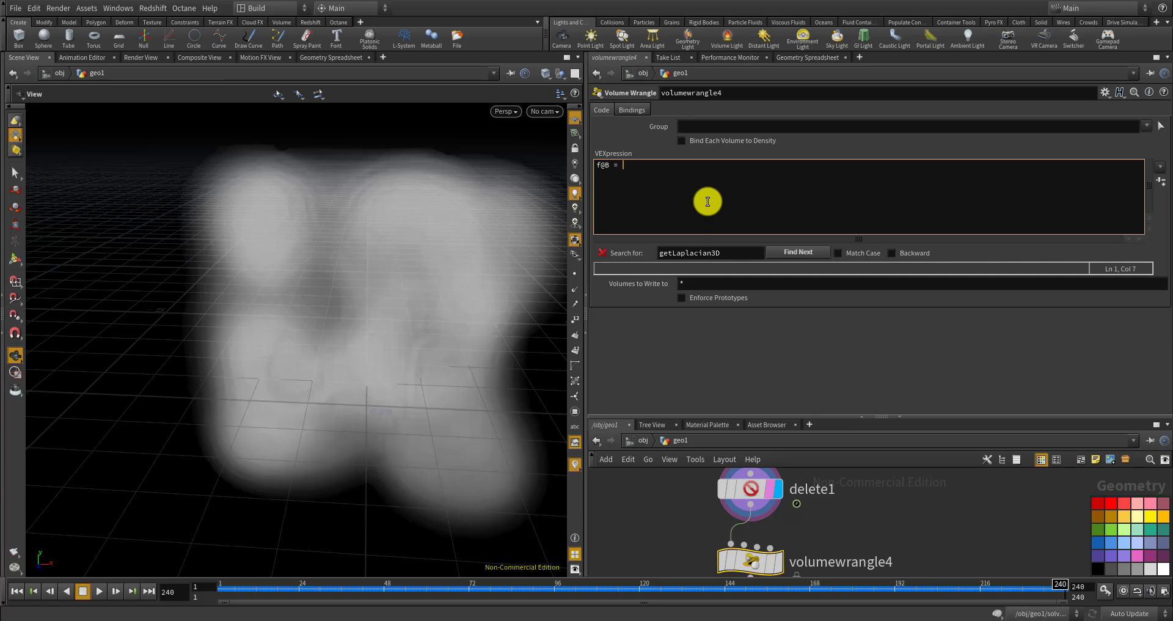
text(mp("ramp", f@B);)
click(1162, 181)
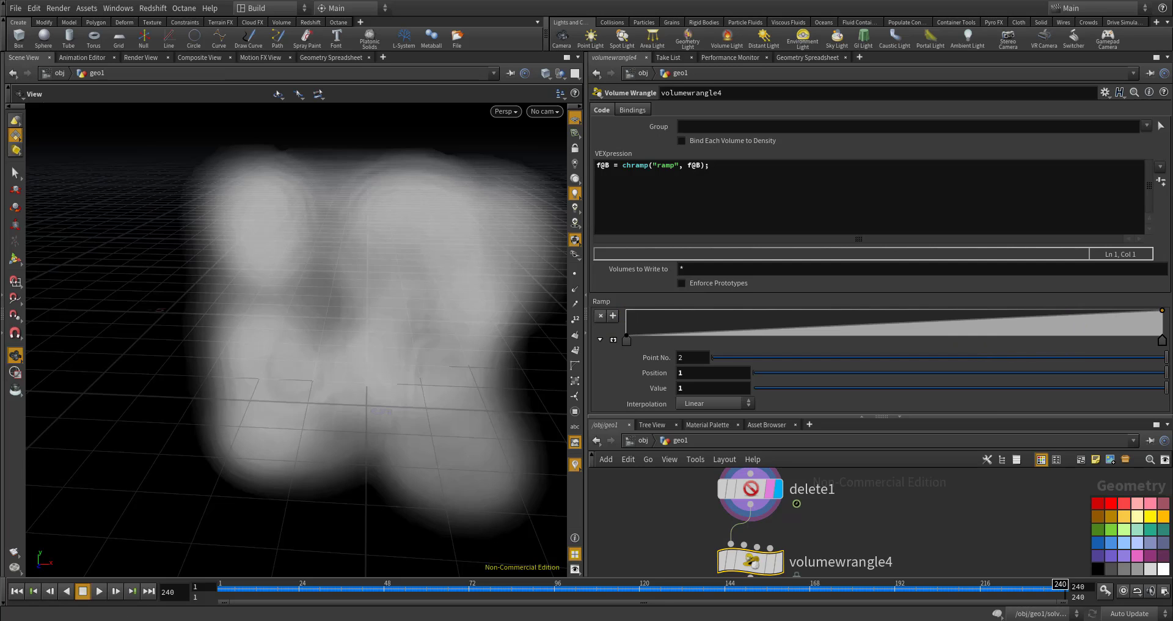
Display volumewrangle4 and shape its ramp from 0 at 0.18244 to 1 at 0.644242
drag(1157, 339, 867, 340)
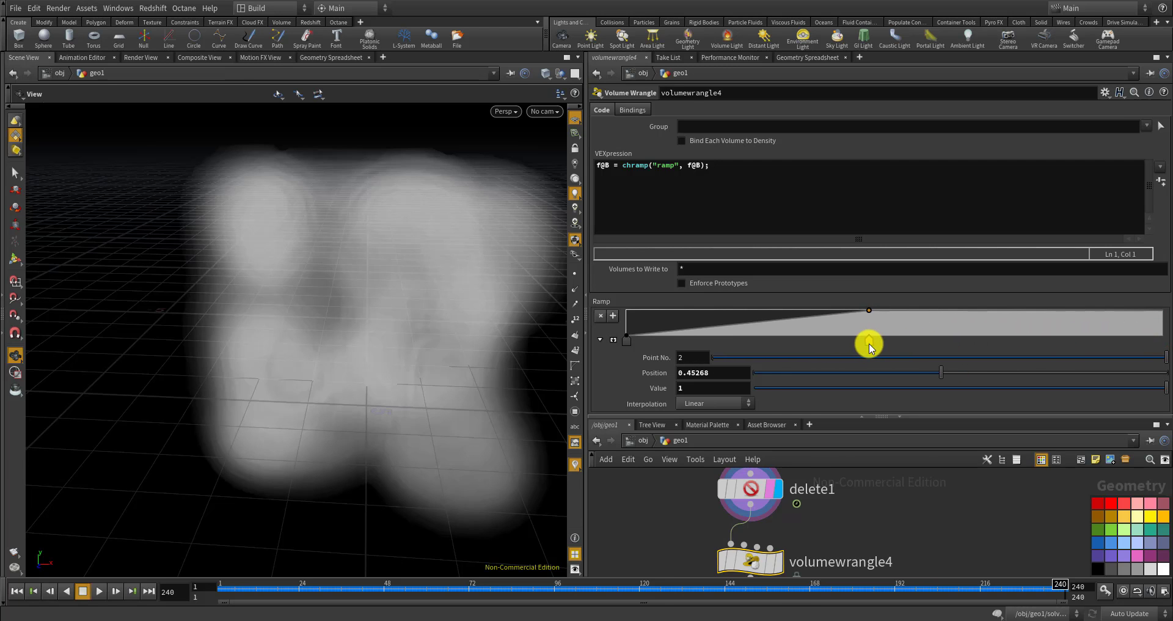
click(771, 565)
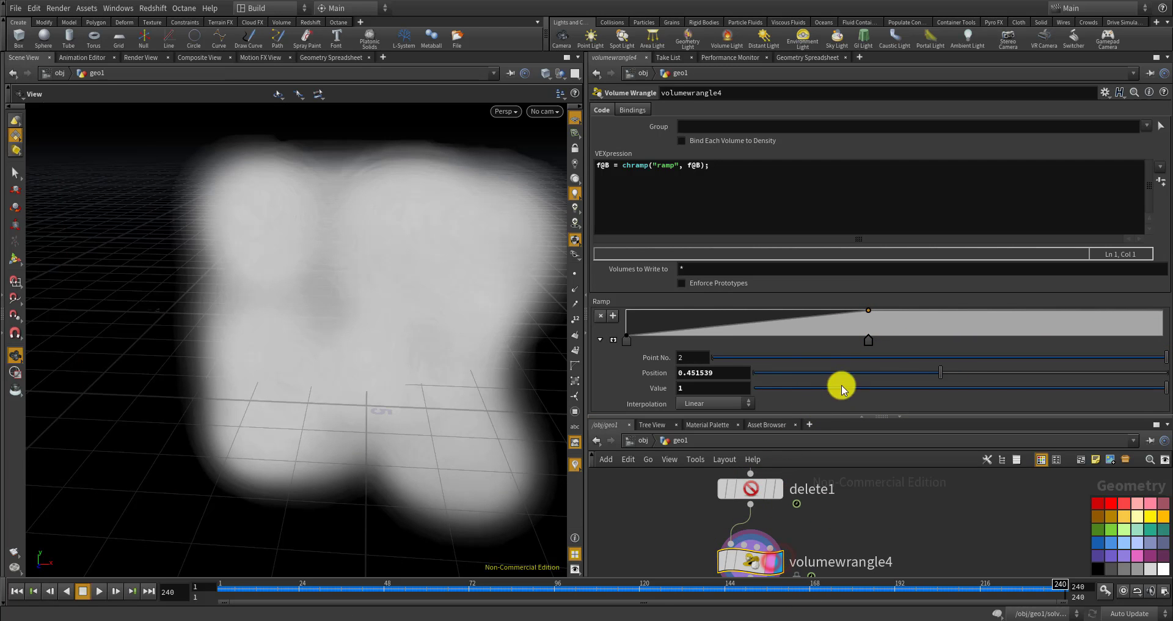
ctrl+click(869, 340)
drag(867, 327, 1160, 330)
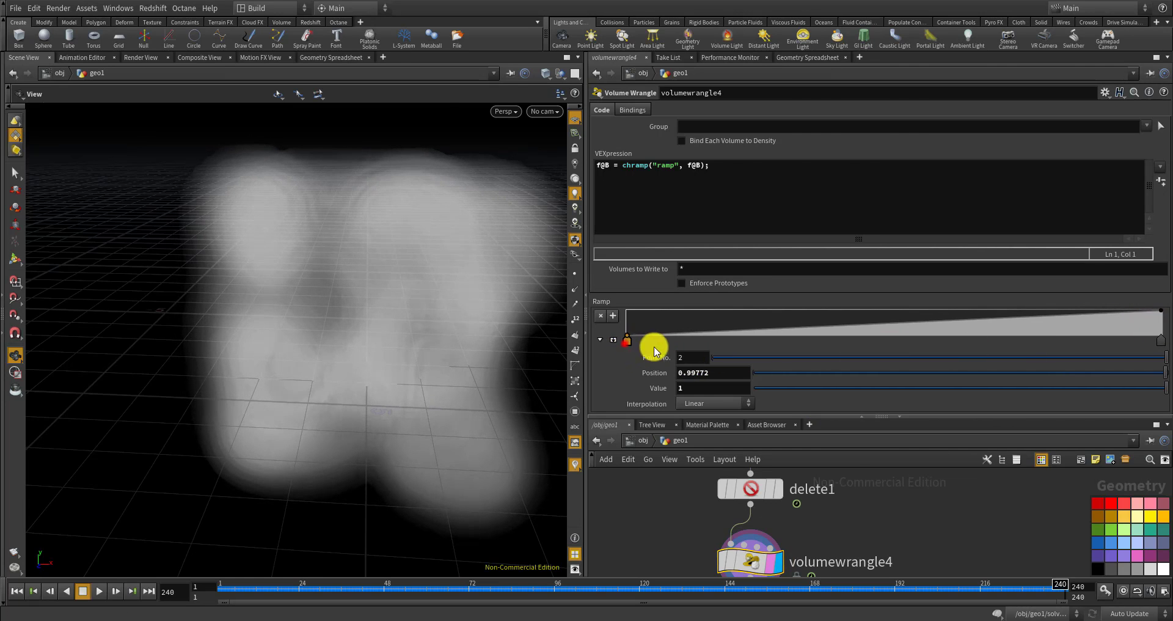
drag(653, 340, 724, 336)
drag(422, 363, 489, 342)
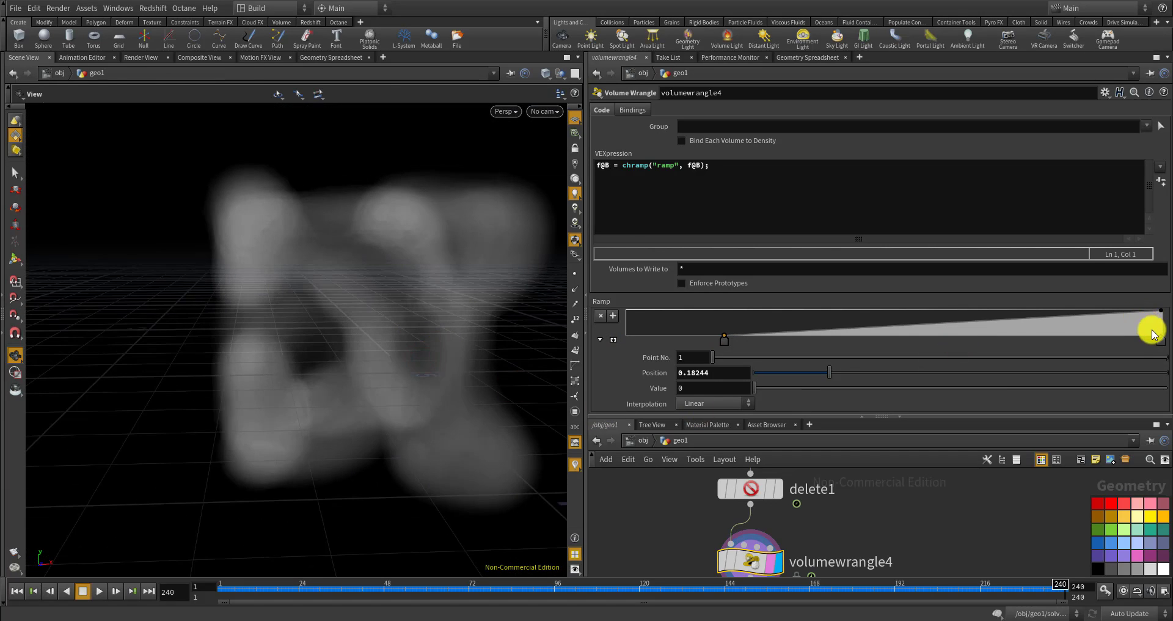
drag(1159, 342, 972, 339)
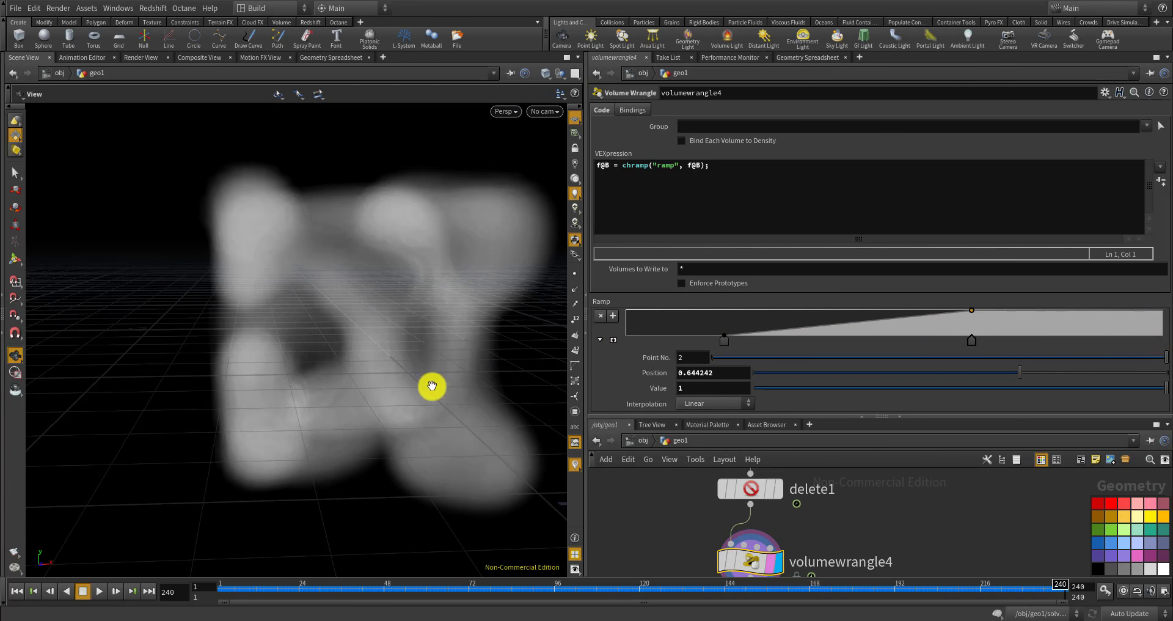
drag(398, 400, 686, 458)
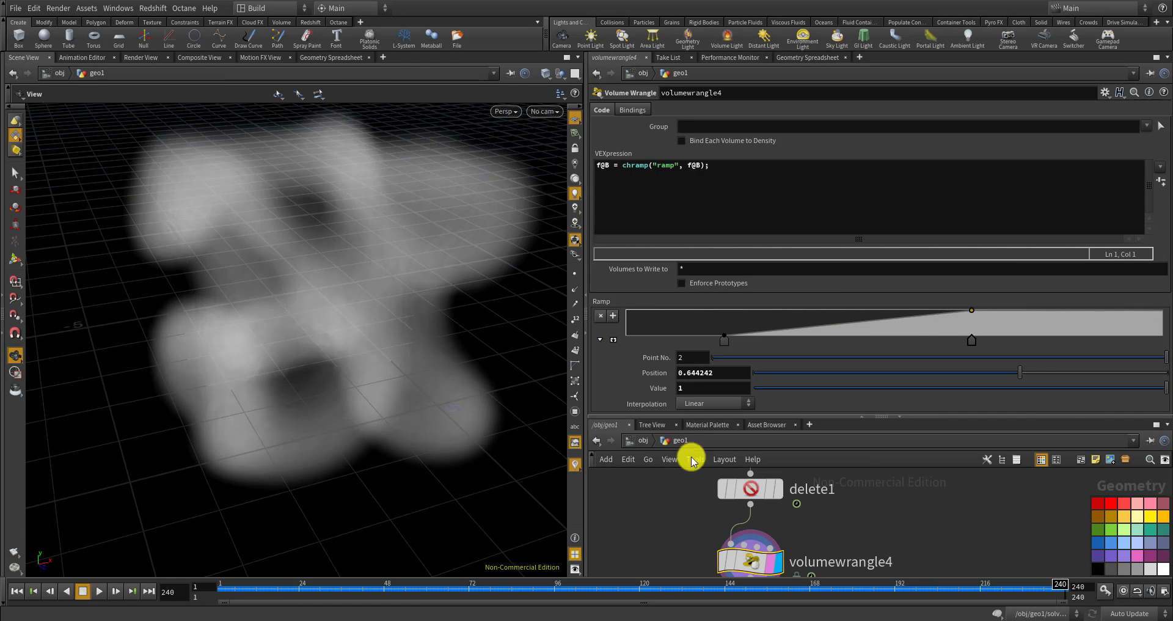
scroll(769, 462, down, 2)
scroll(813, 491, down, 5)
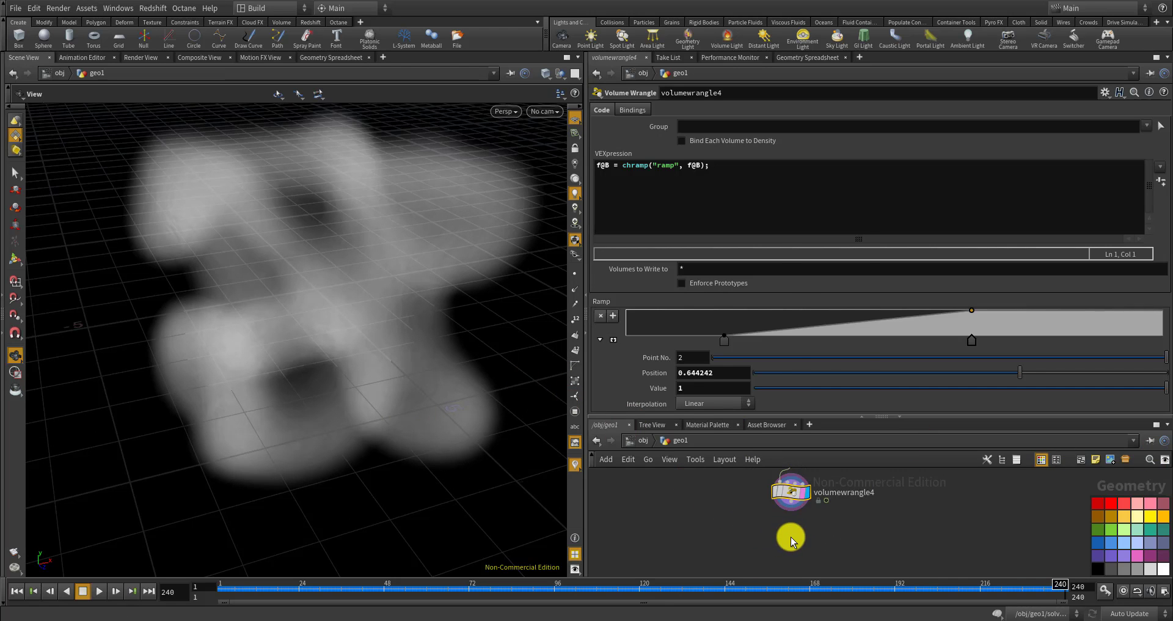
Add a Convert VDB node, convertvdb1, below volumewrangle4
key(Tab)
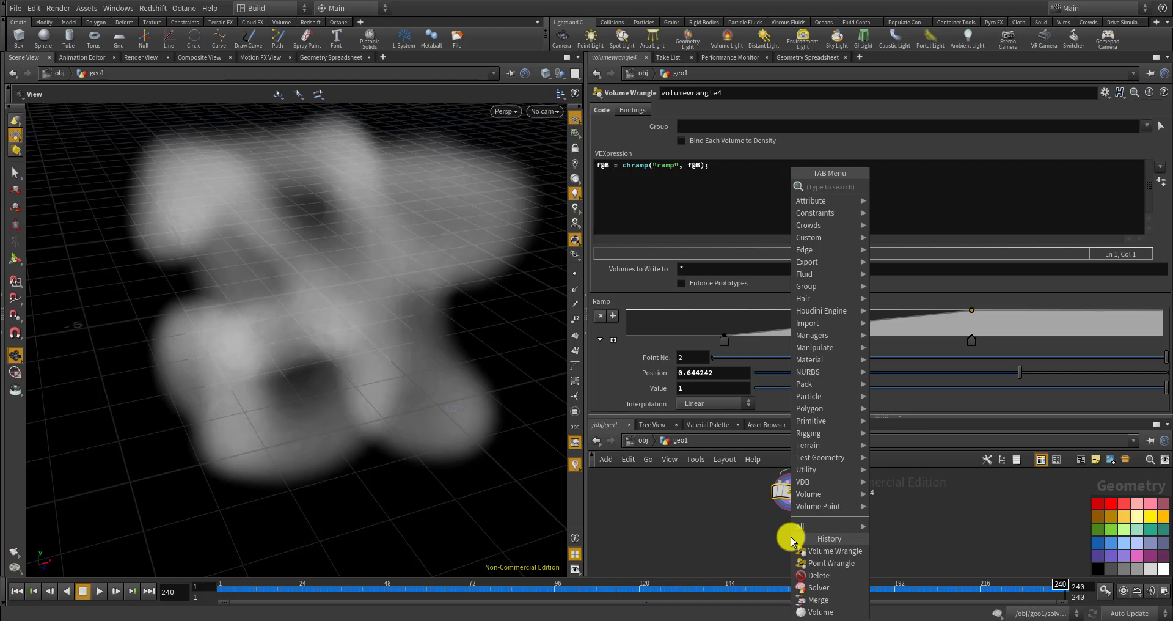
text(conve)
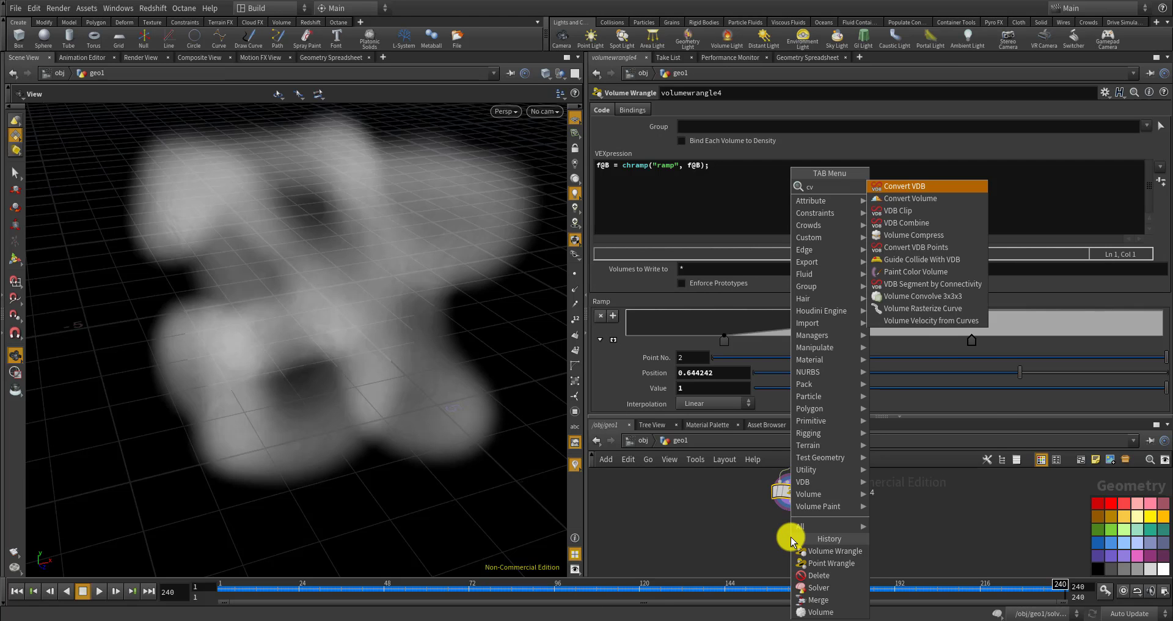
text(rt vdb)
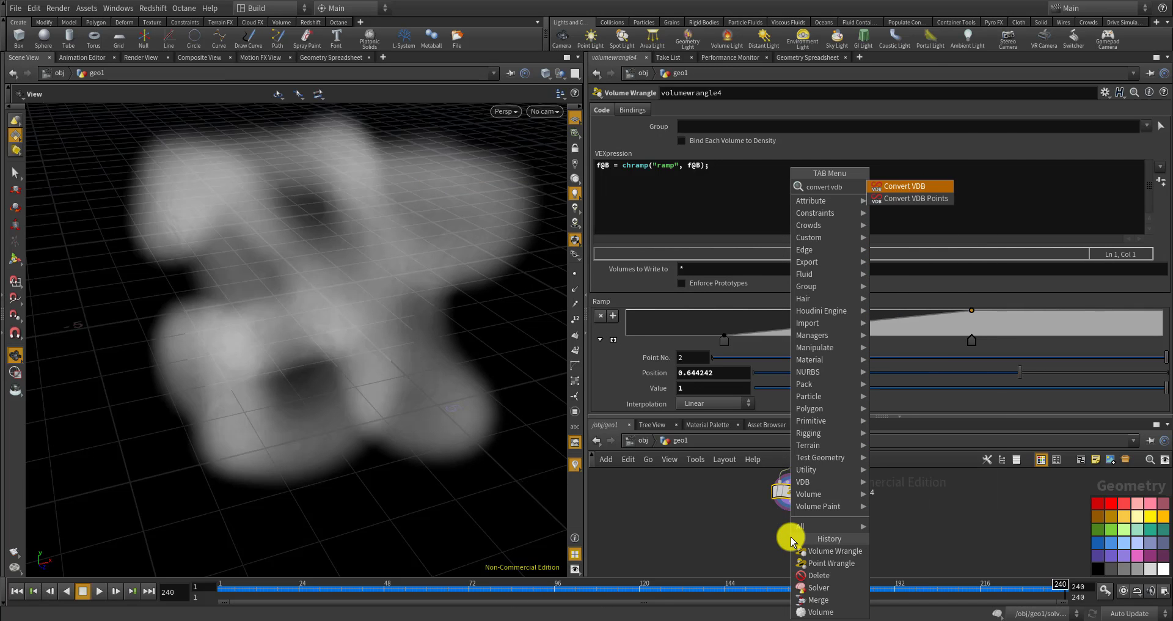
key(Return)
click(791, 541)
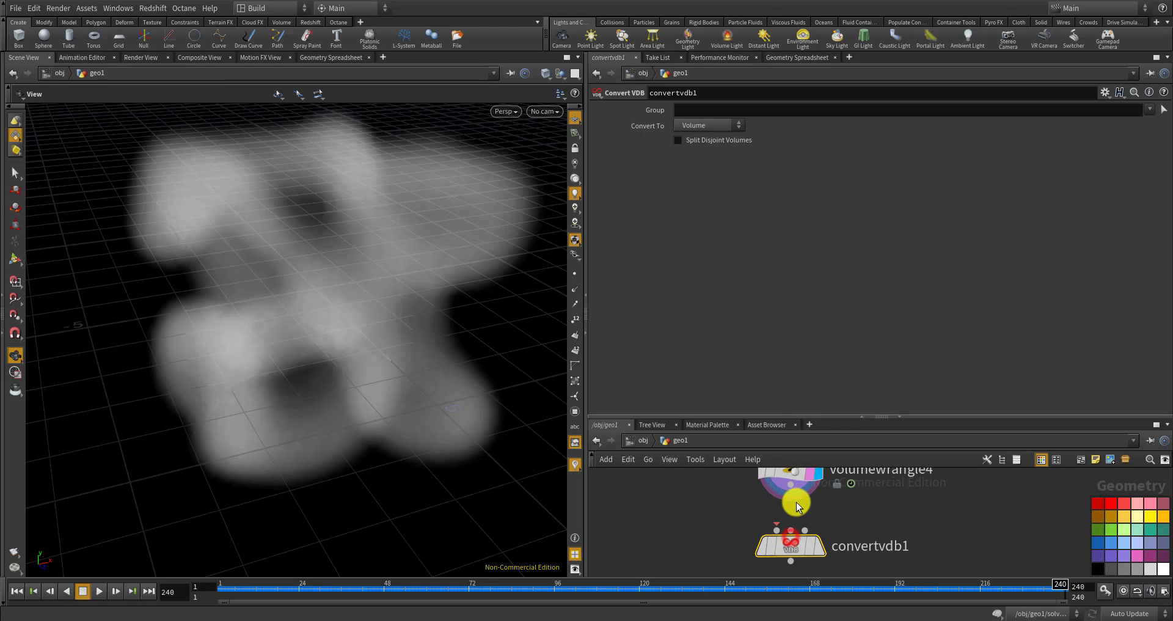
scroll(812, 549, up, 3)
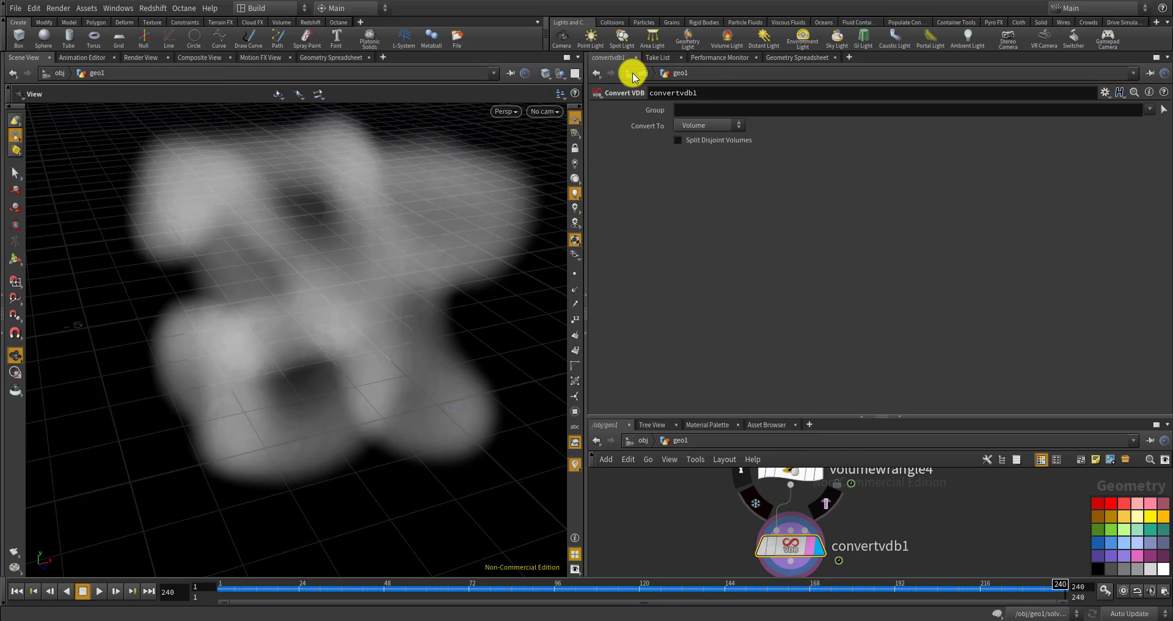
Set convertvdb1 to convert to VDB with the Convert Fog to SDF class
click(686, 125)
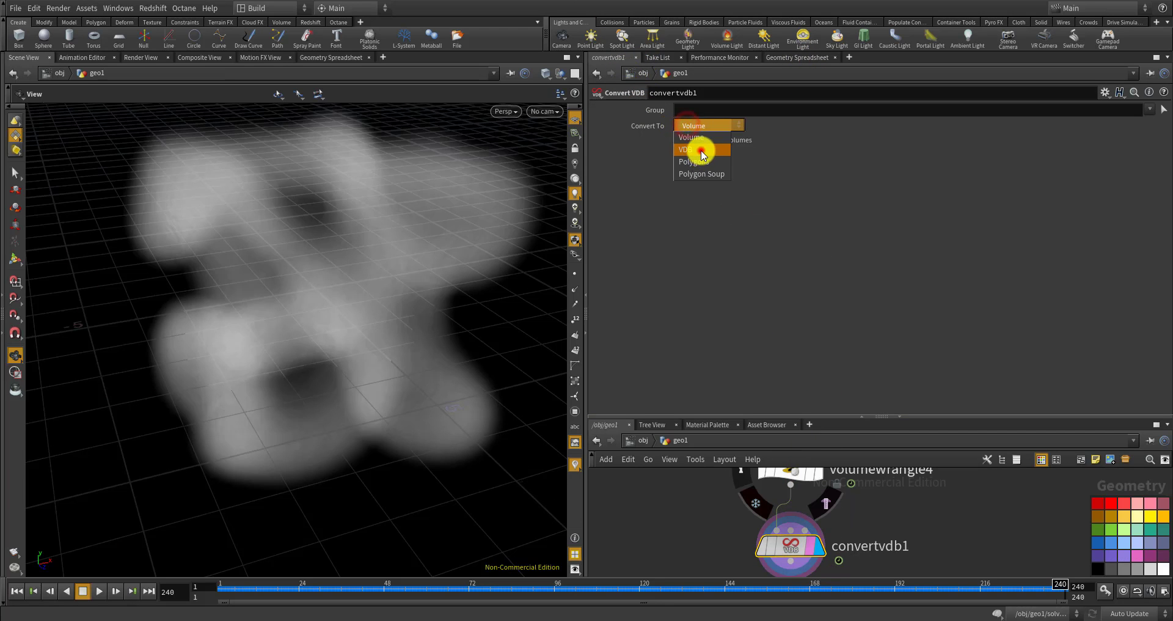
click(703, 152)
click(703, 164)
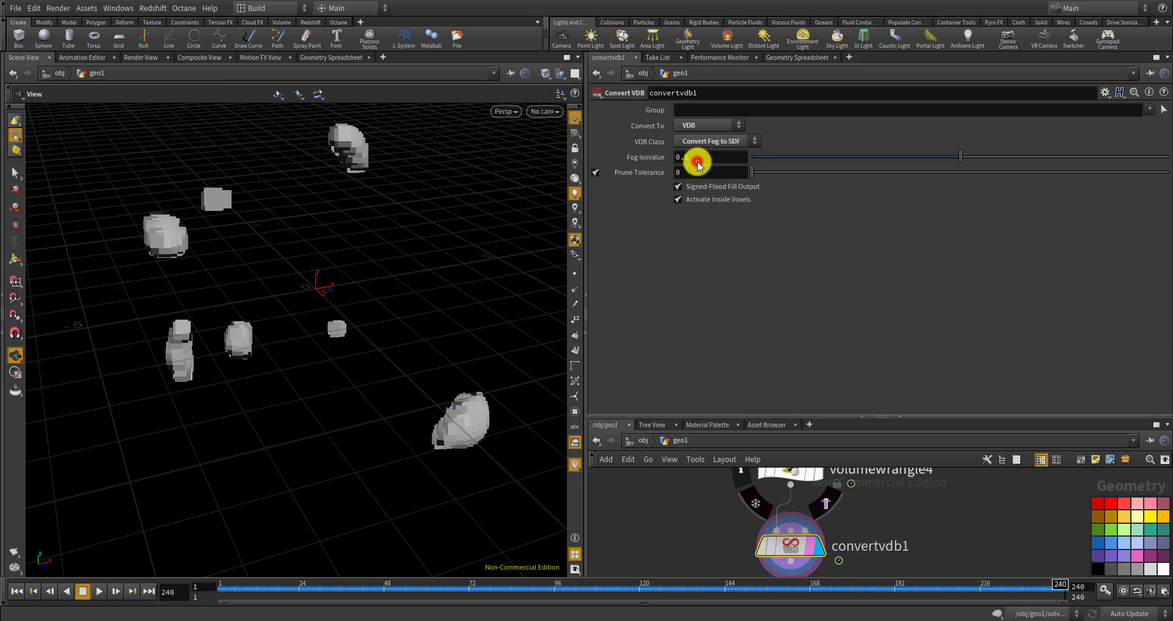
drag(369, 270, 518, 349)
scroll(709, 522, down, 5)
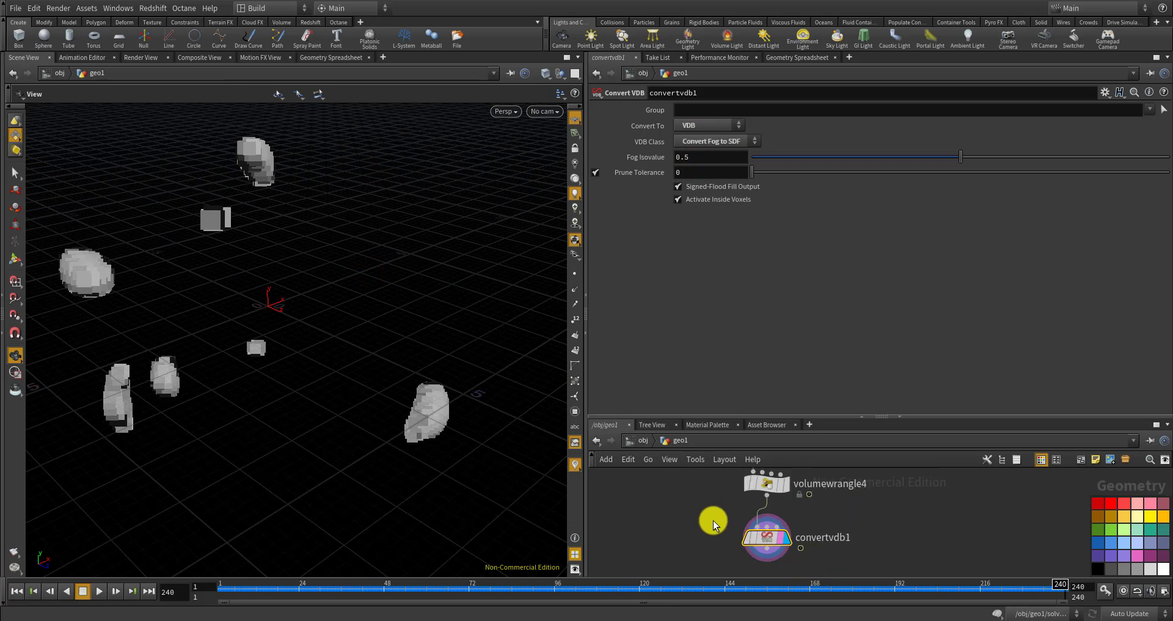
scroll(728, 519, up, 2)
Add convertvdb2 below convertvdb1 and display its result in the viewport
scroll(758, 517, down, 3)
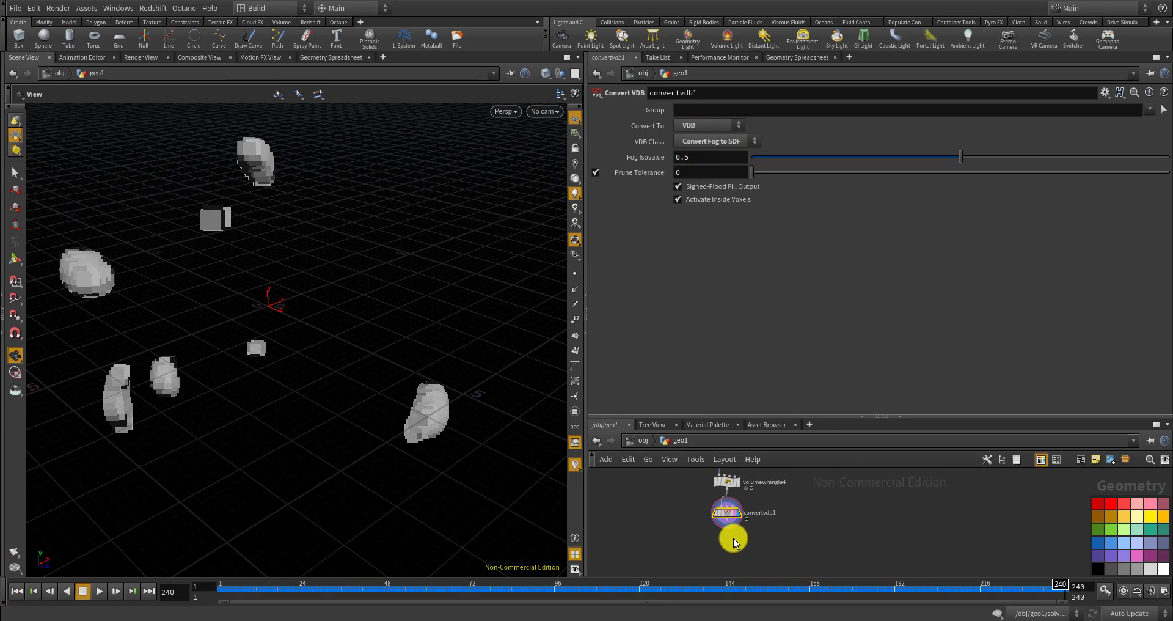
scroll(727, 541, up, 3)
key(Tab)
text(conve)
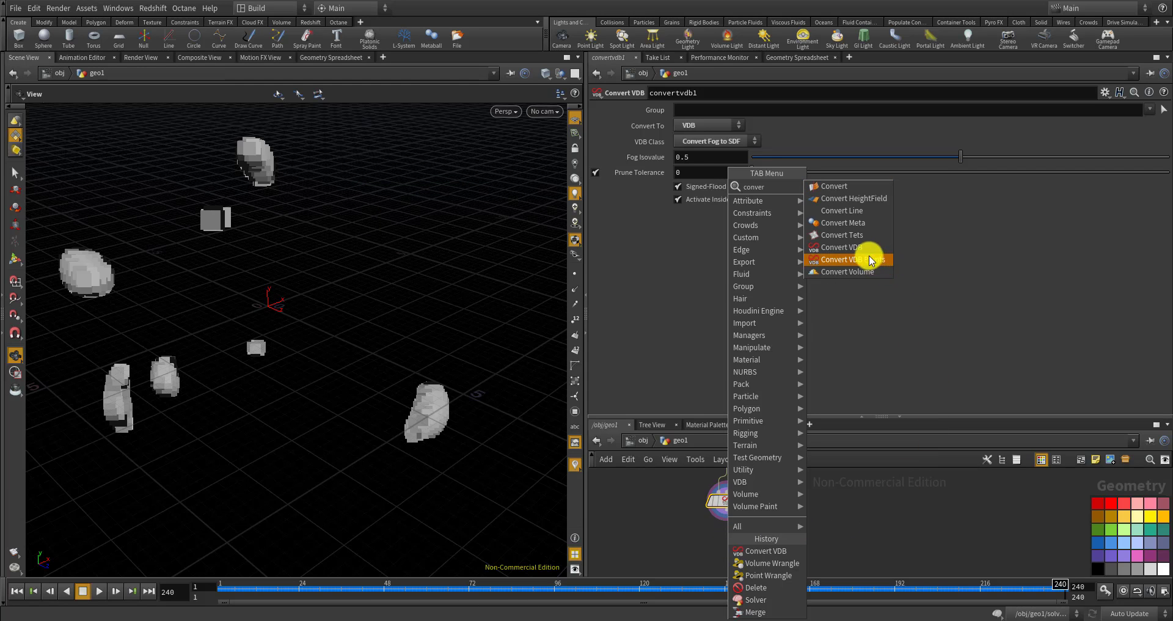
click(842, 247)
click(730, 547)
scroll(727, 522, up, 2)
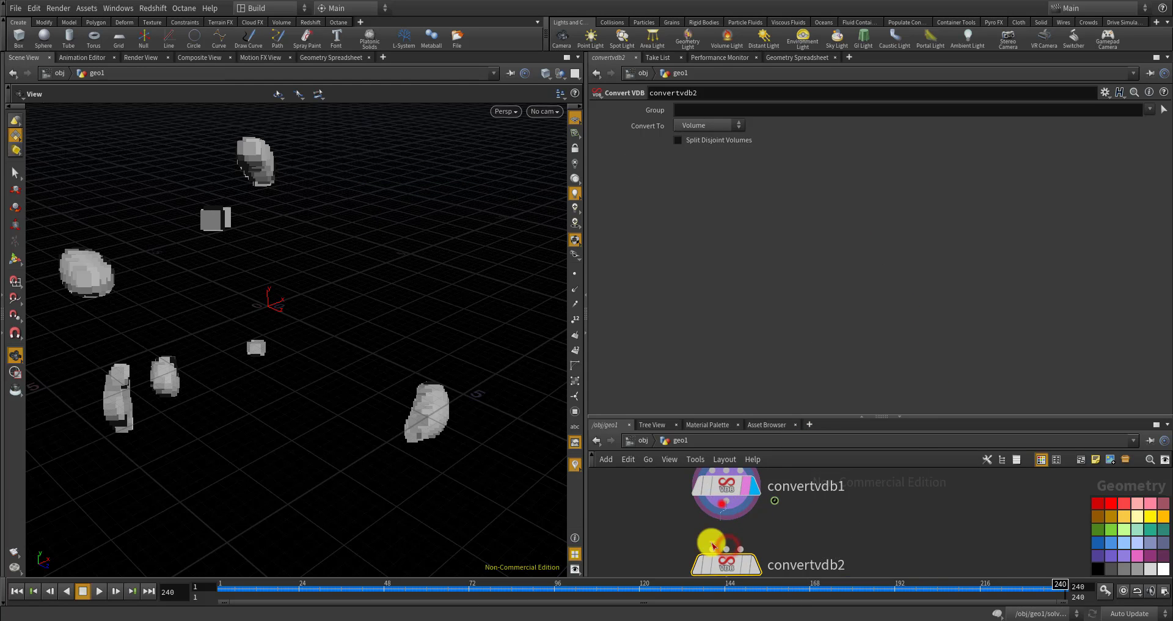
click(754, 565)
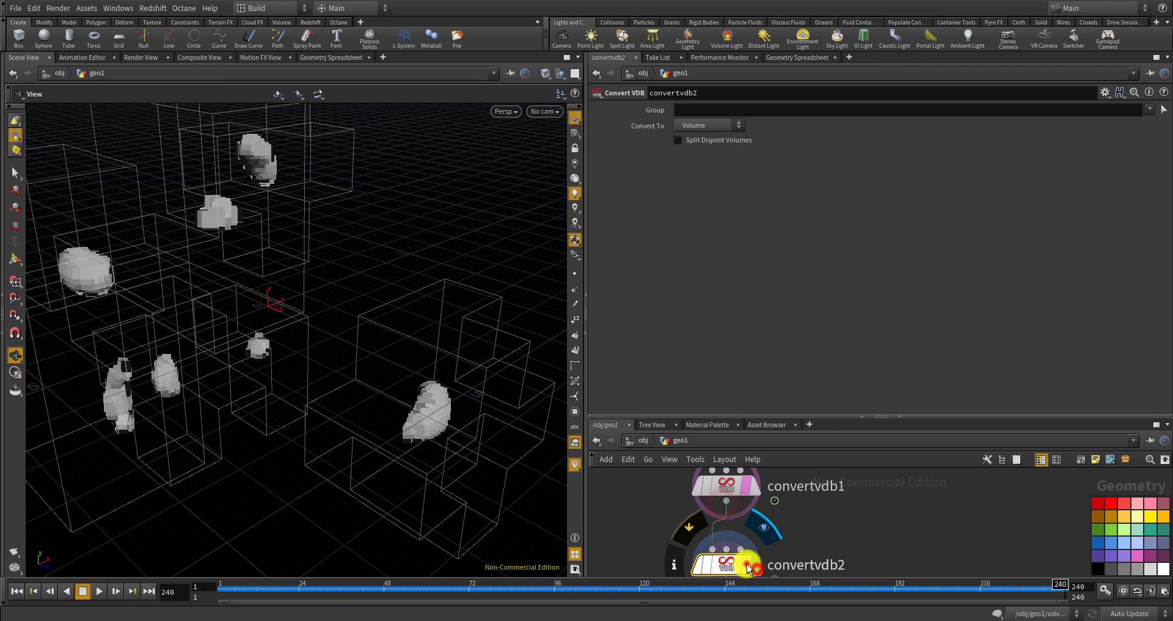
Set convertvdb2's Convert To option to Polygons, then select volumewrangle4
click(707, 124)
click(706, 149)
click(708, 125)
click(703, 161)
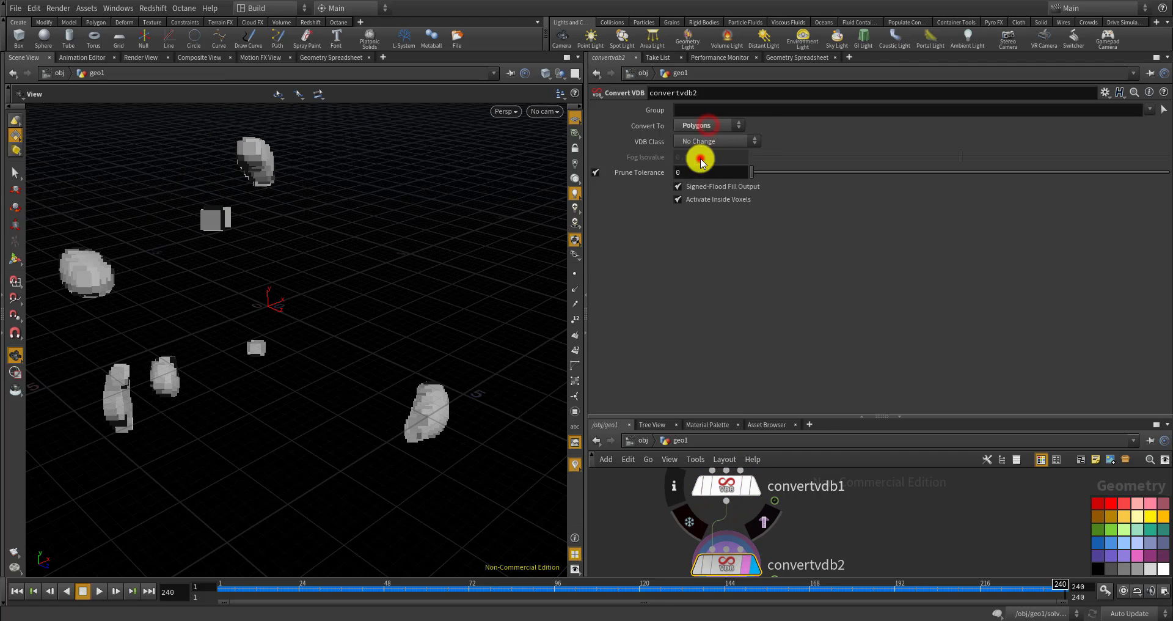
scroll(750, 485, down, 5)
scroll(751, 484, up, 5)
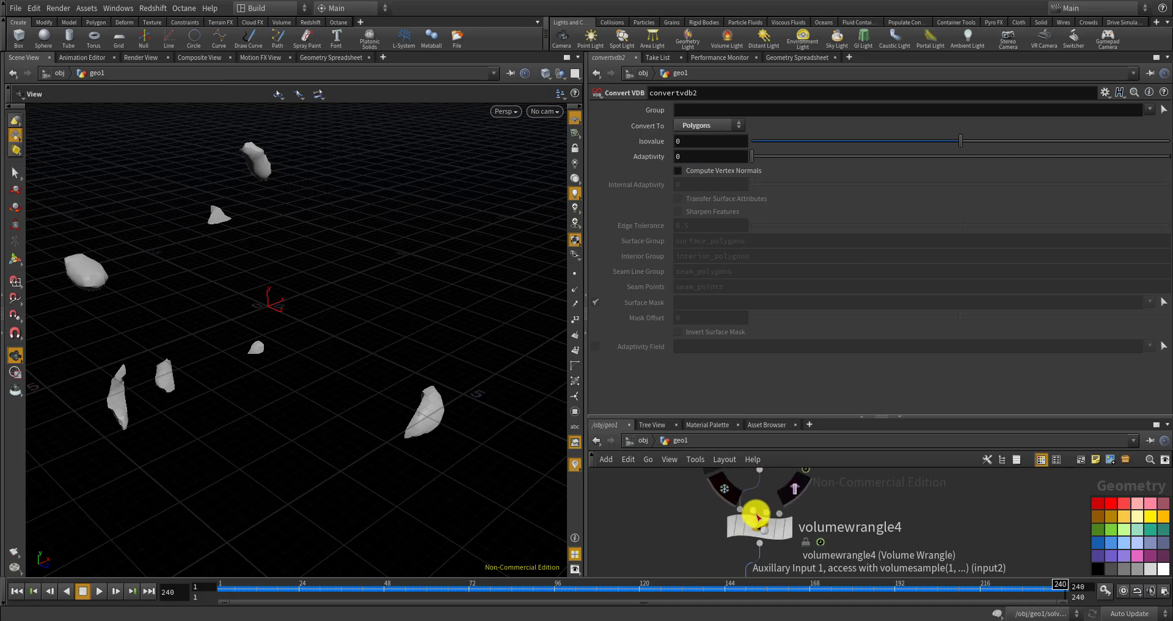
click(757, 523)
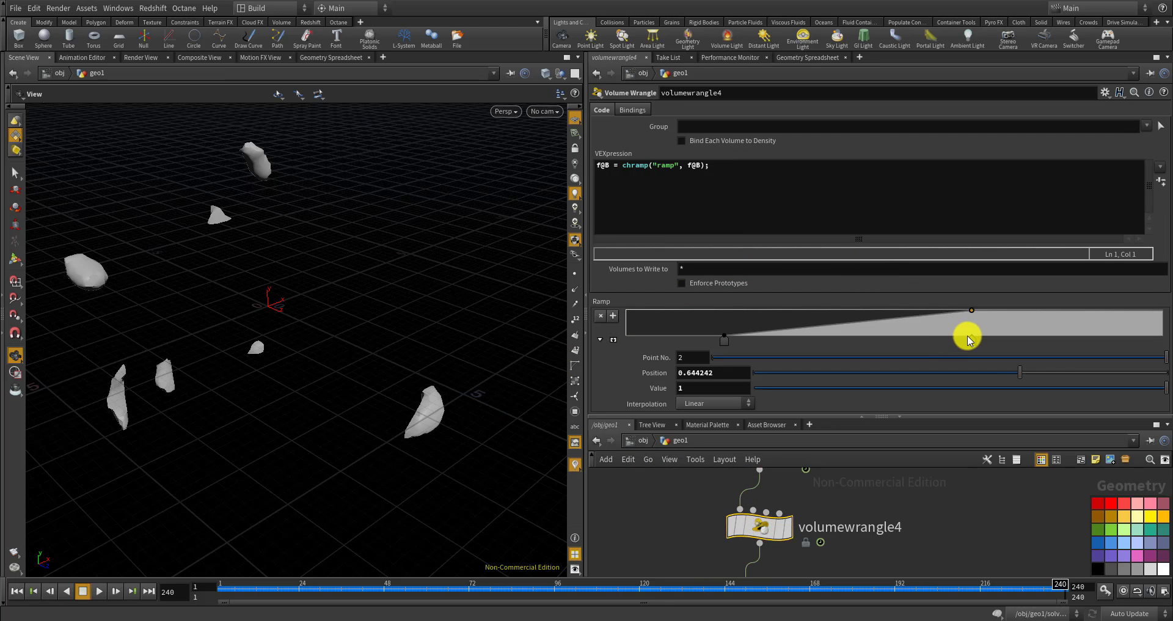
Move the ramp's upper point to about 0.37 and lower point to 0.177879, then play
drag(970, 341, 833, 348)
right_drag(366, 359, 584, 328)
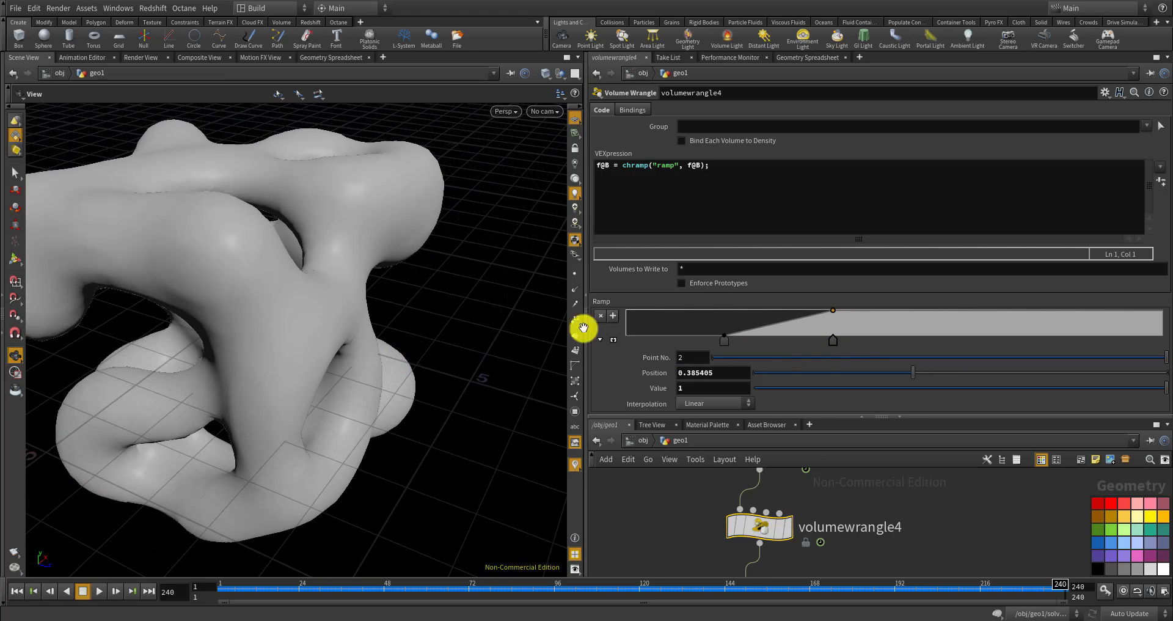
mouse_move(829, 344)
mouse_down()
mouse_move(804, 340)
mouse_move(832, 334)
mouse_up()
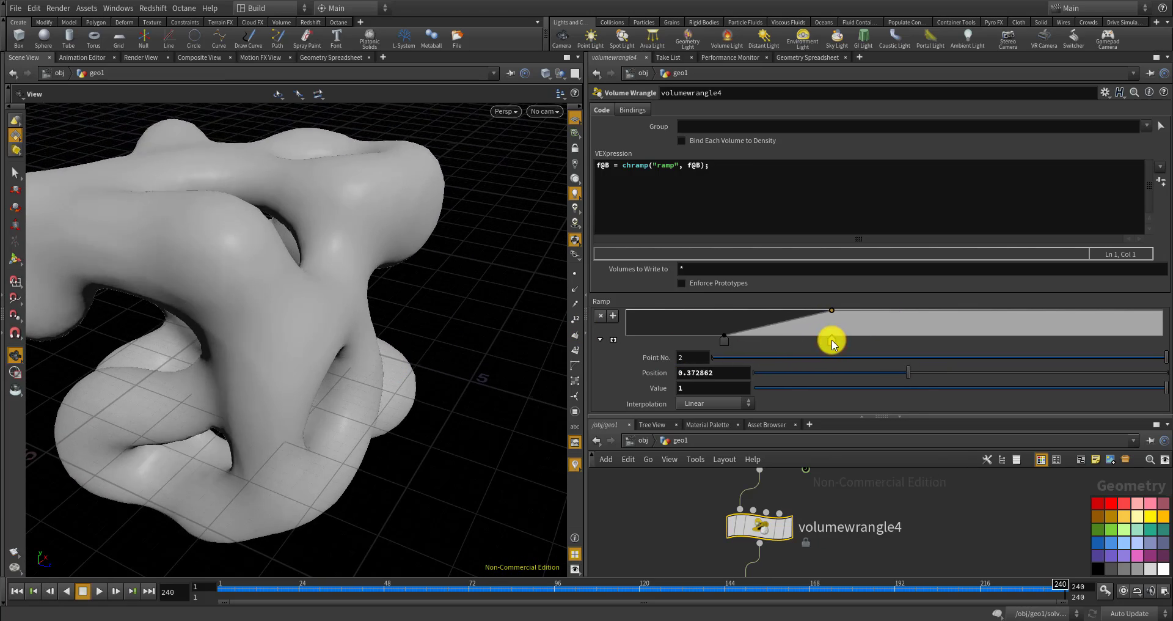
mouse_move(720, 341)
mouse_down()
mouse_move(678, 338)
mouse_move(738, 341)
mouse_move(720, 341)
mouse_up()
drag(367, 346, 299, 483)
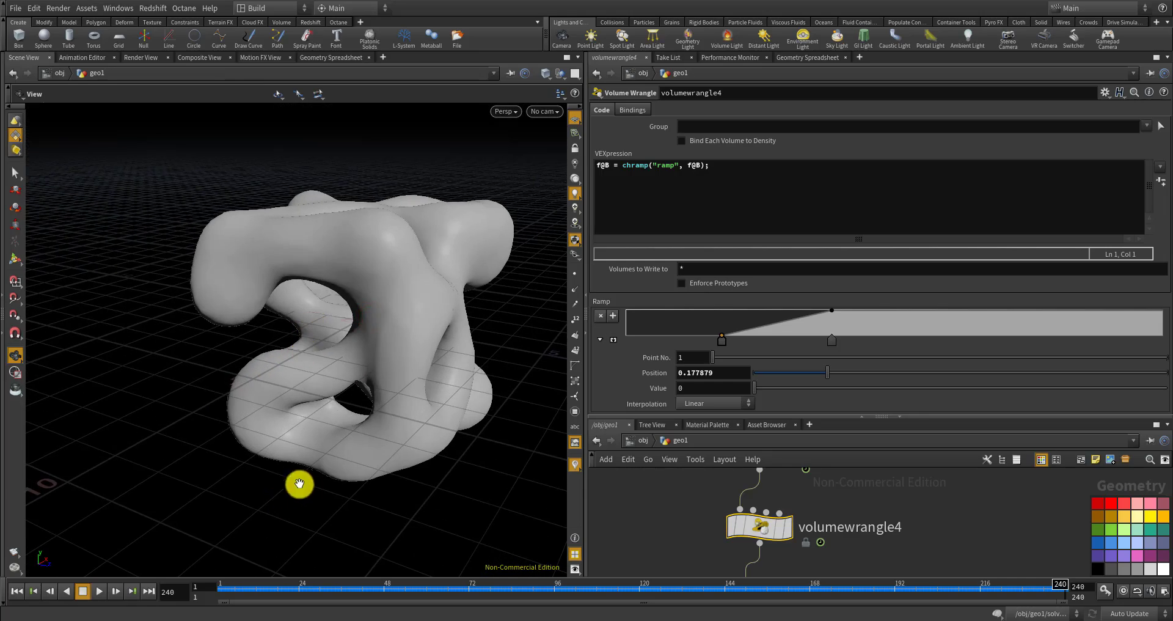
click(100, 591)
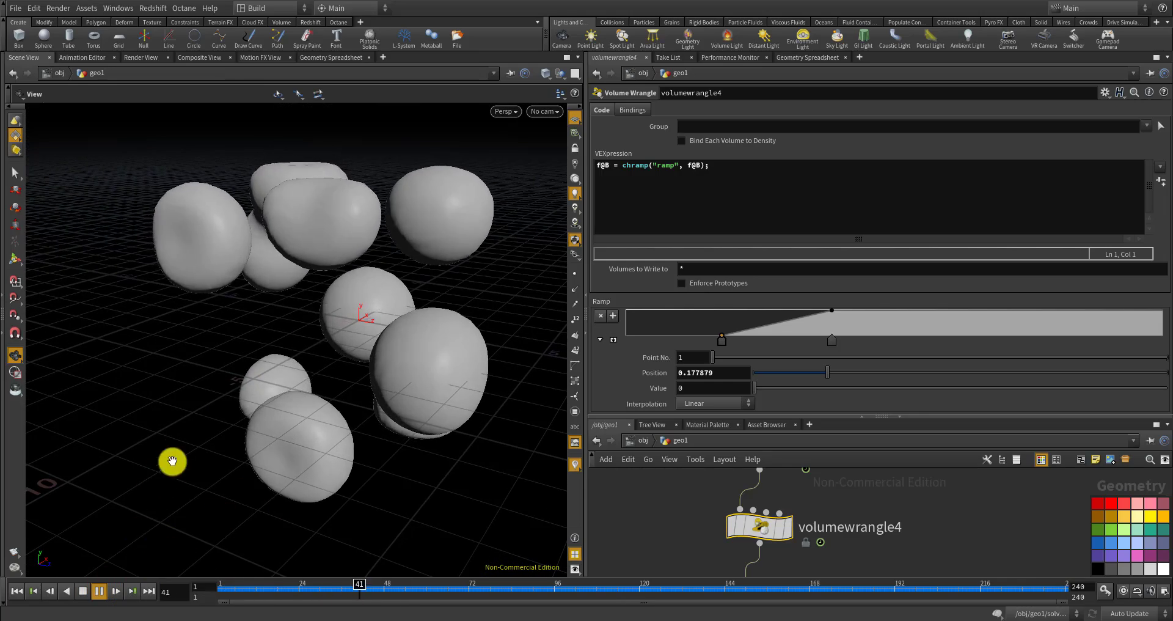
Orbit around the animating blobs and stop playback at frame 175
scroll(251, 416, up, 3)
drag(251, 416, 207, 412)
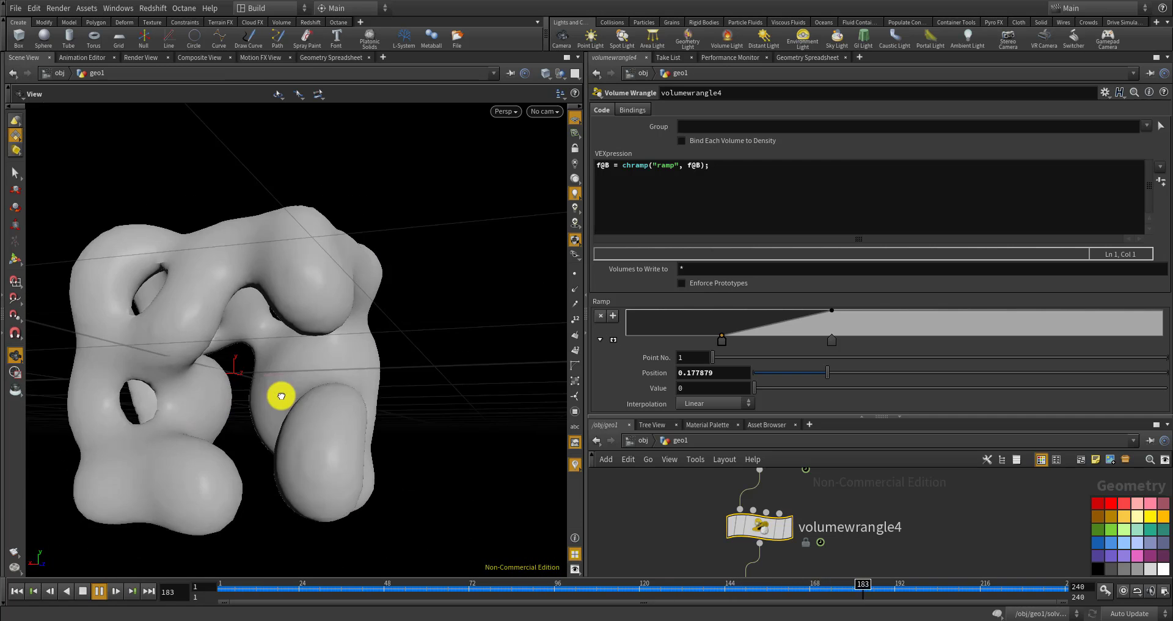
mouse_move(203, 412)
mouse_down()
mouse_move(238, 466)
mouse_move(283, 424)
mouse_move(332, 404)
mouse_move(228, 423)
mouse_move(196, 402)
mouse_move(137, 421)
mouse_up()
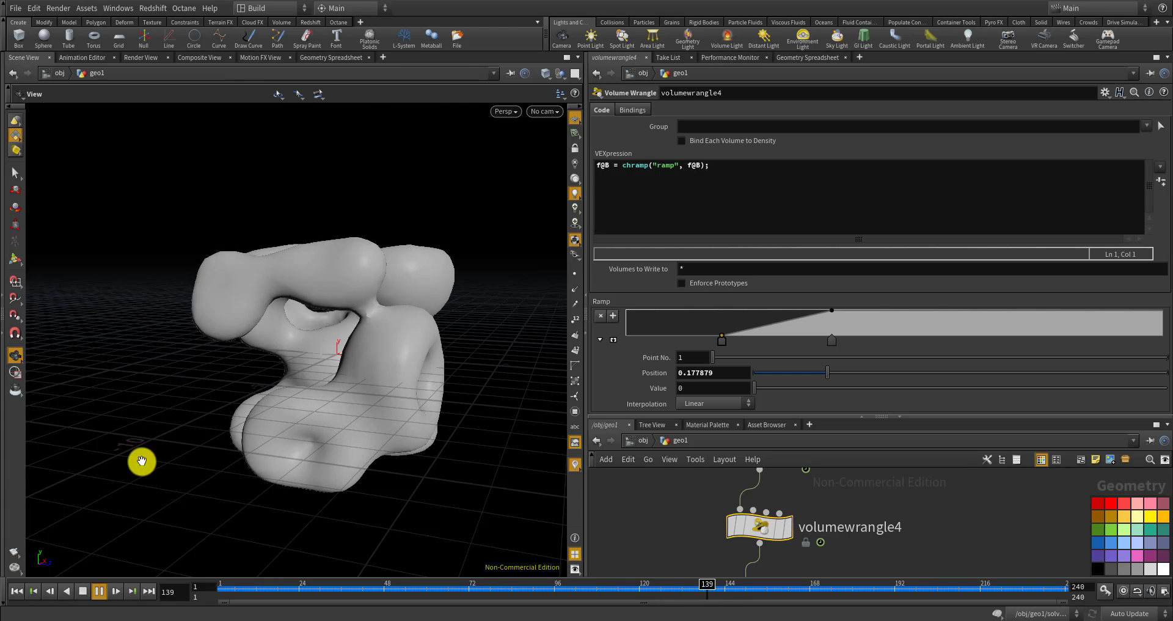
click(101, 591)
drag(233, 440, 371, 310)
drag(278, 229, 312, 324)
scroll(652, 500, down, 5)
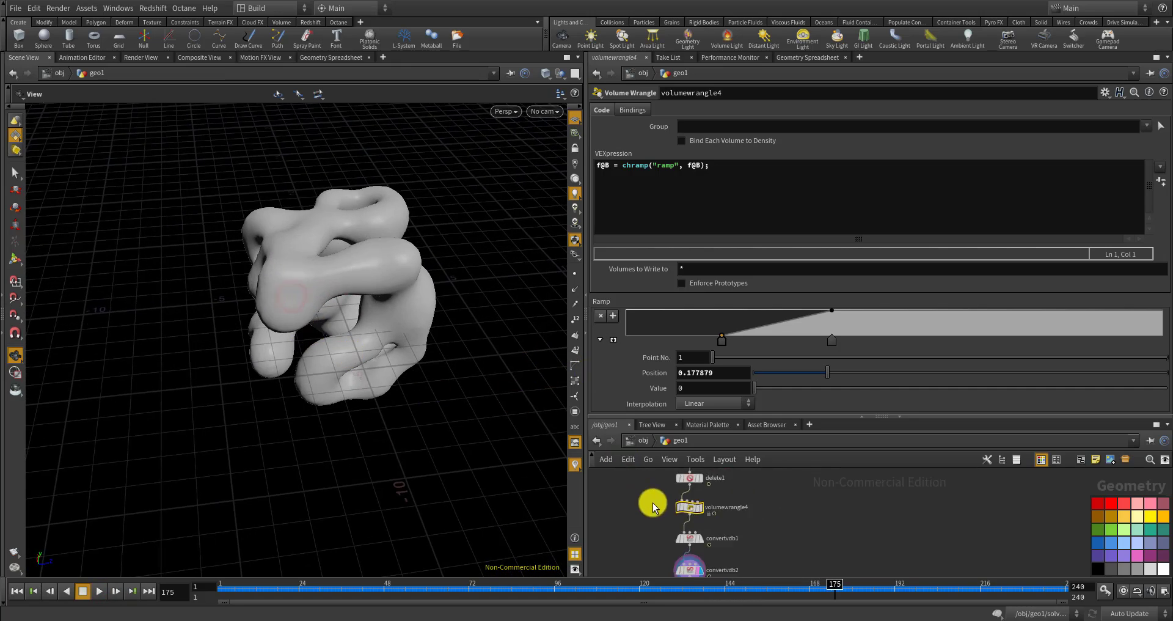
drag(367, 263, 183, 287)
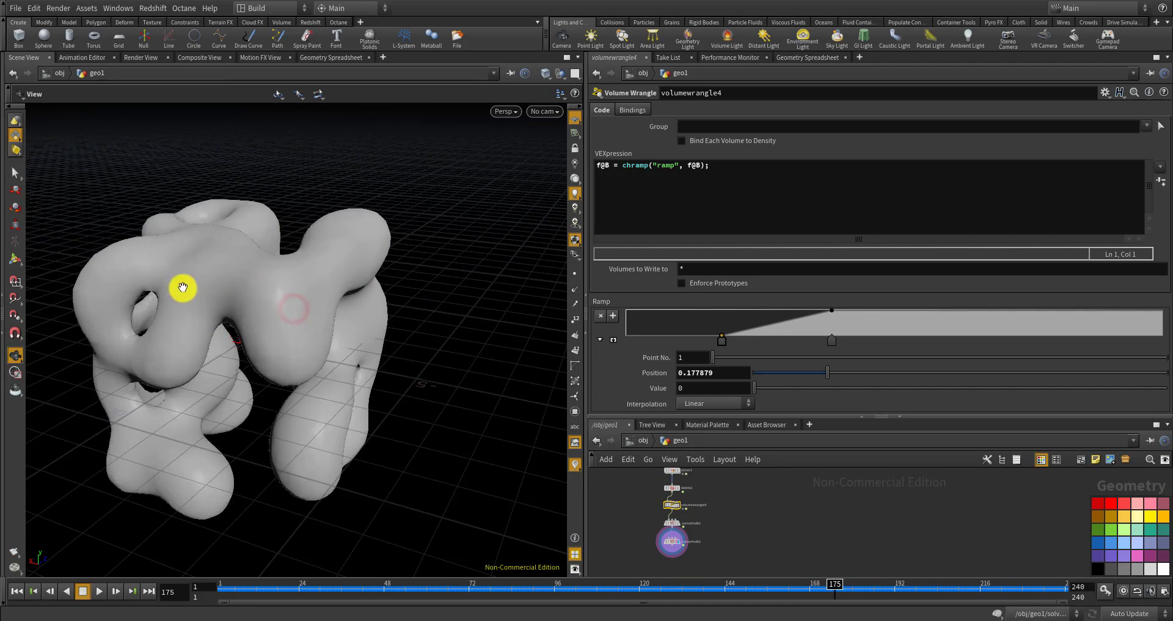
drag(262, 254, 205, 258)
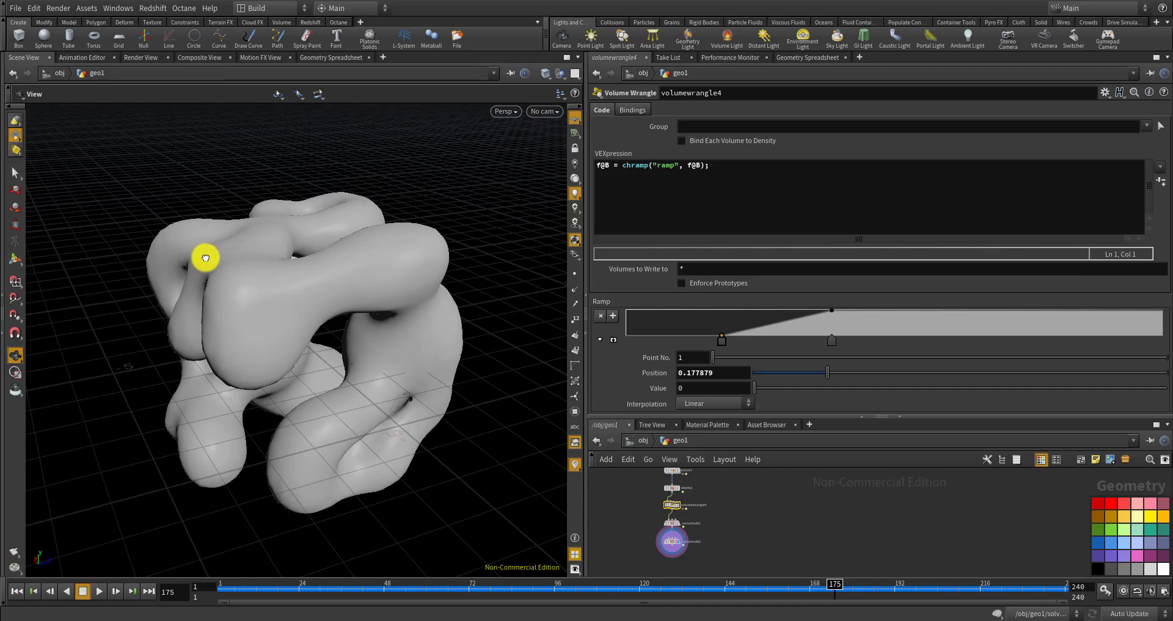
scroll(668, 559, up, 5)
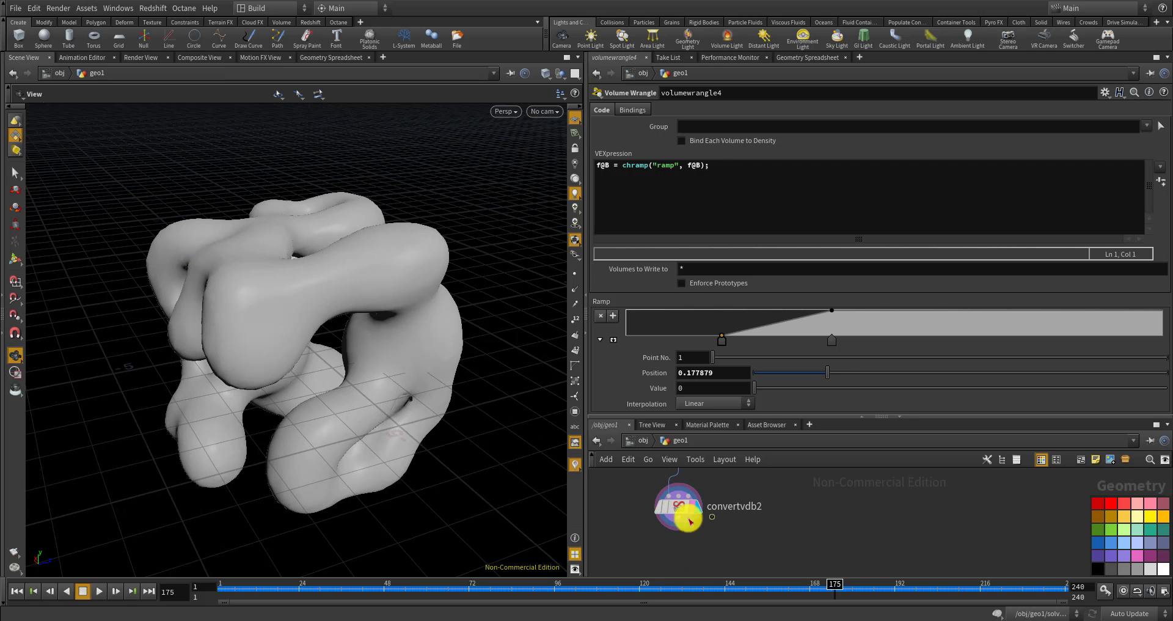
Compare blocky convertvdb1 with convertvdb2, leaving the smooth convertvdb2 mesh displayed
key(Up)
click(691, 479)
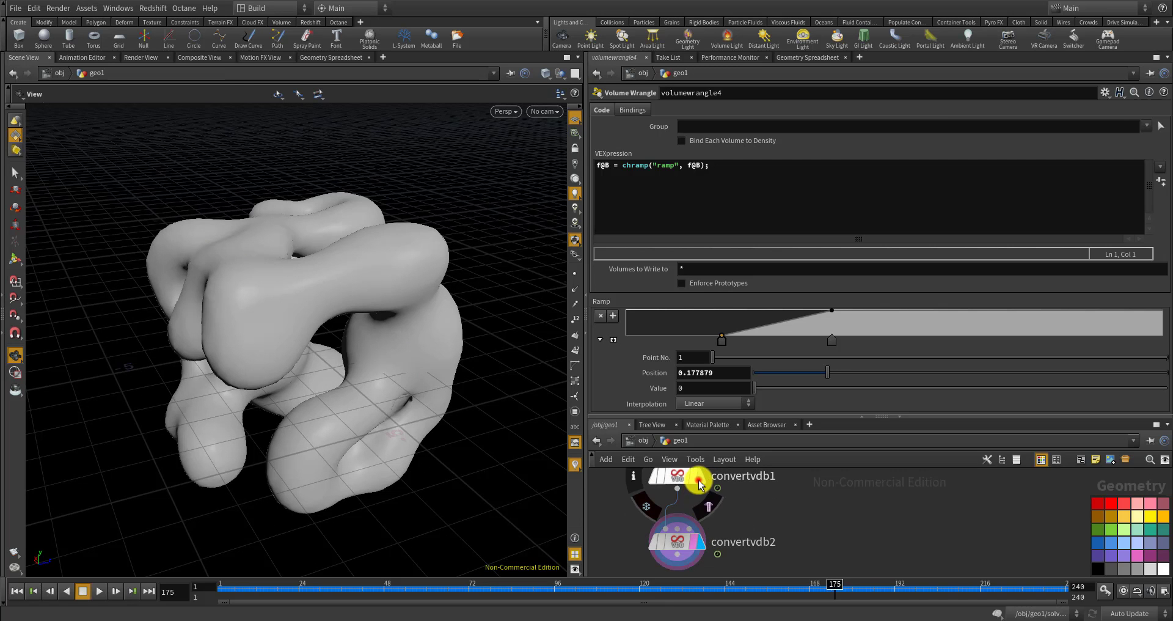
drag(452, 397, 343, 330)
click(698, 545)
scroll(719, 535, down, 5)
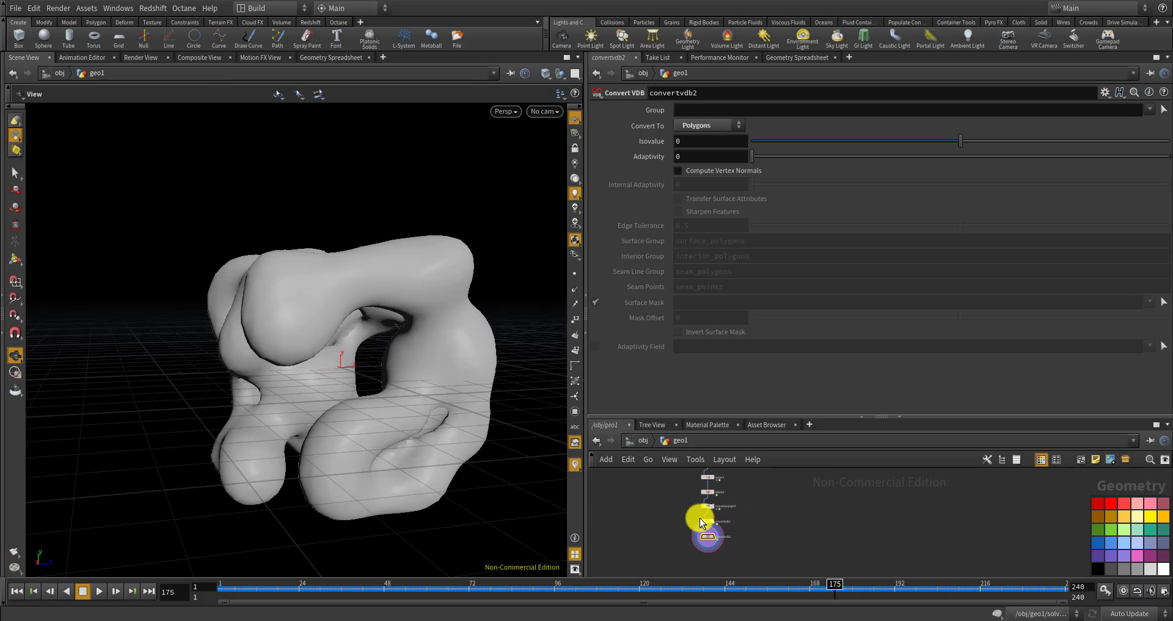
scroll(705, 534, up, 5)
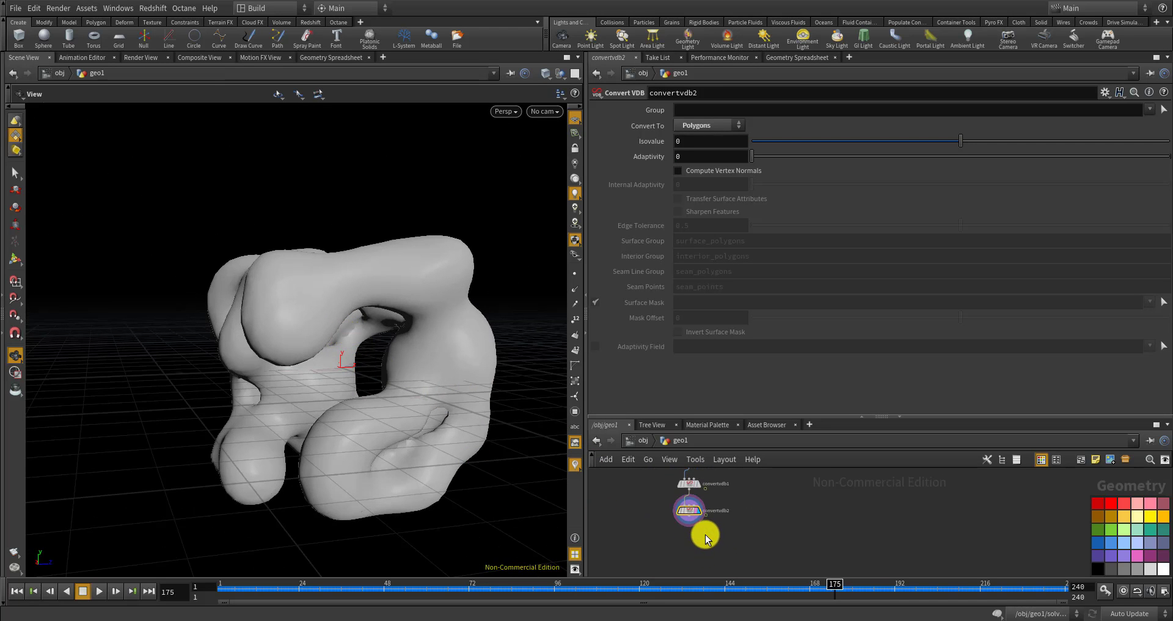
drag(403, 365, 465, 427)
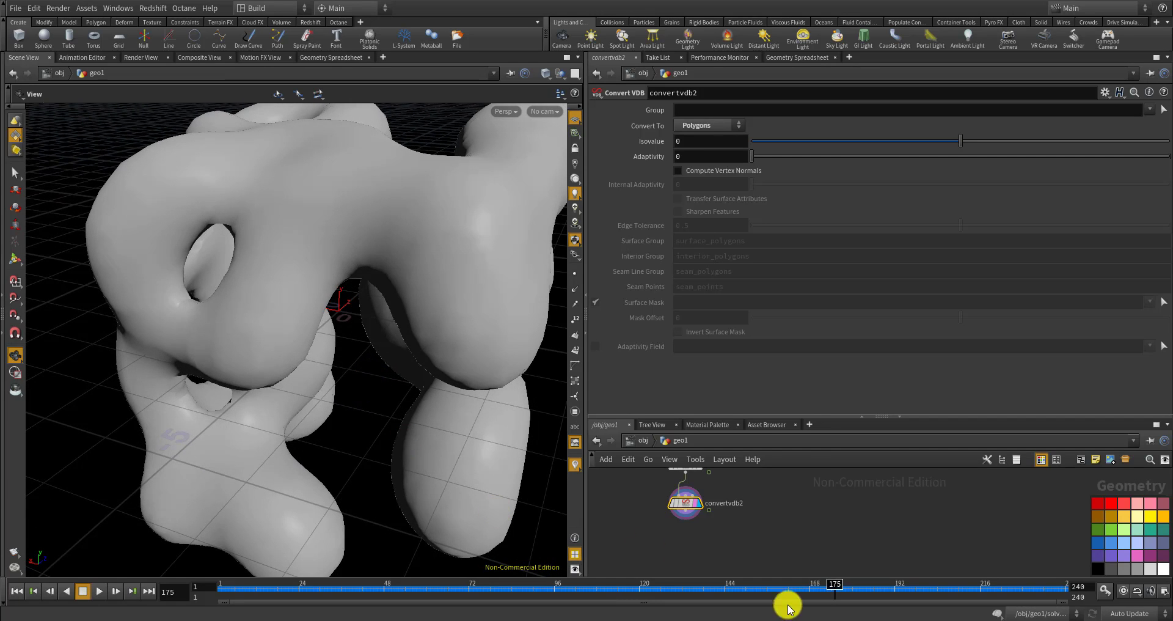
scroll(735, 520, down, 2)
scroll(690, 496, down, 2)
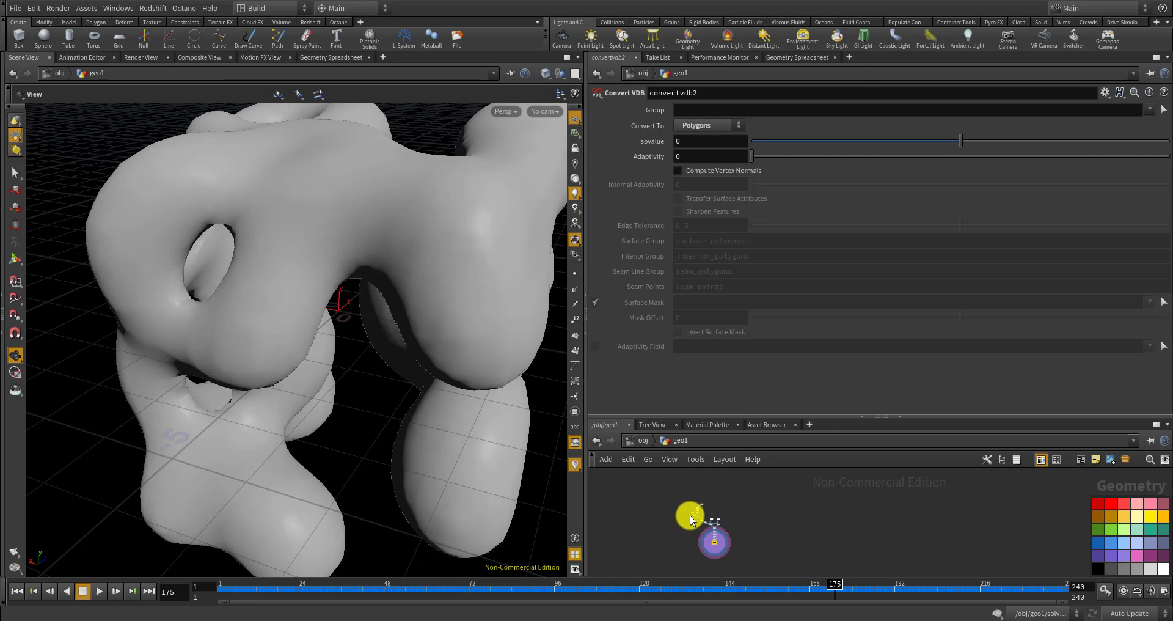
scroll(687, 496, up, 5)
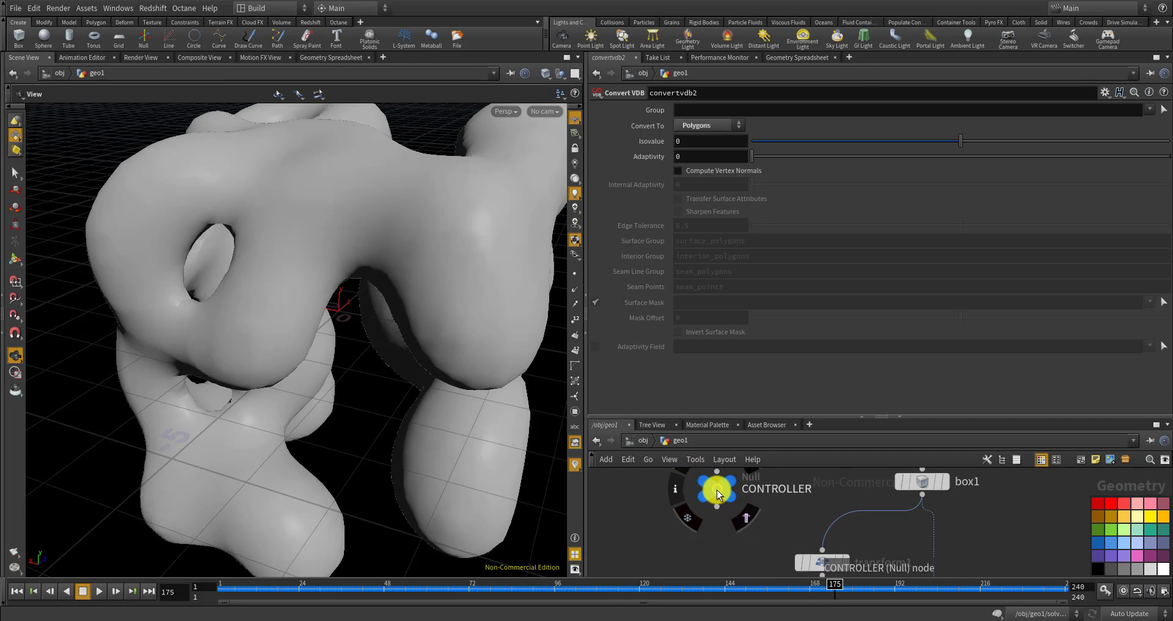
Change the CONTROLLER null's res parameter from 50 to 80
click(718, 492)
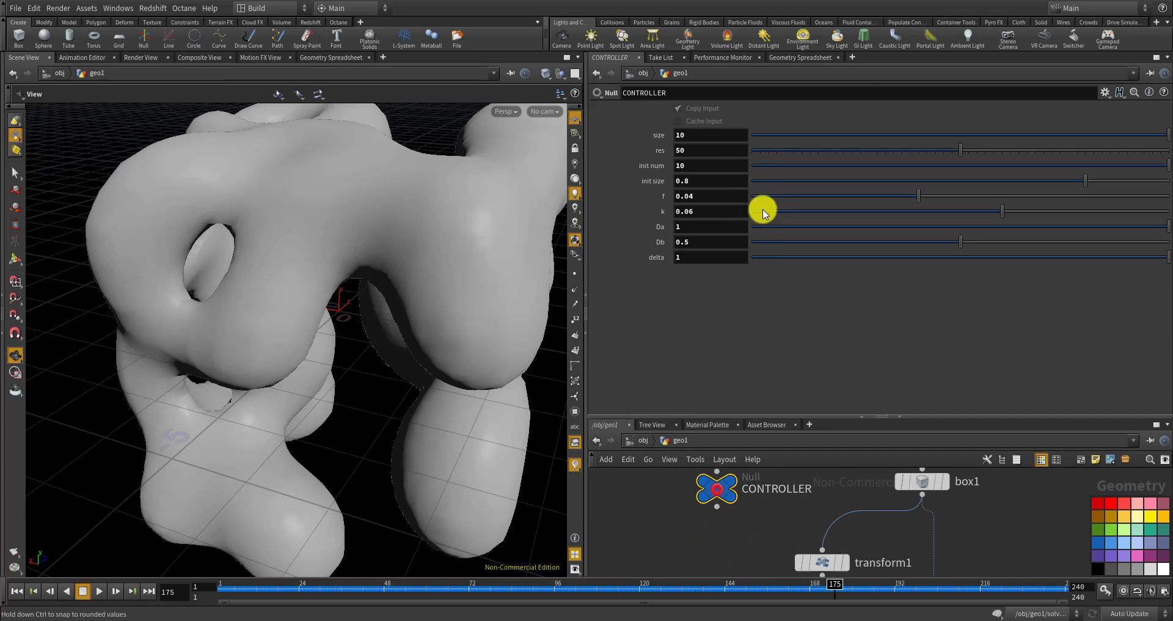
click(702, 149)
text(80)
key(Return)
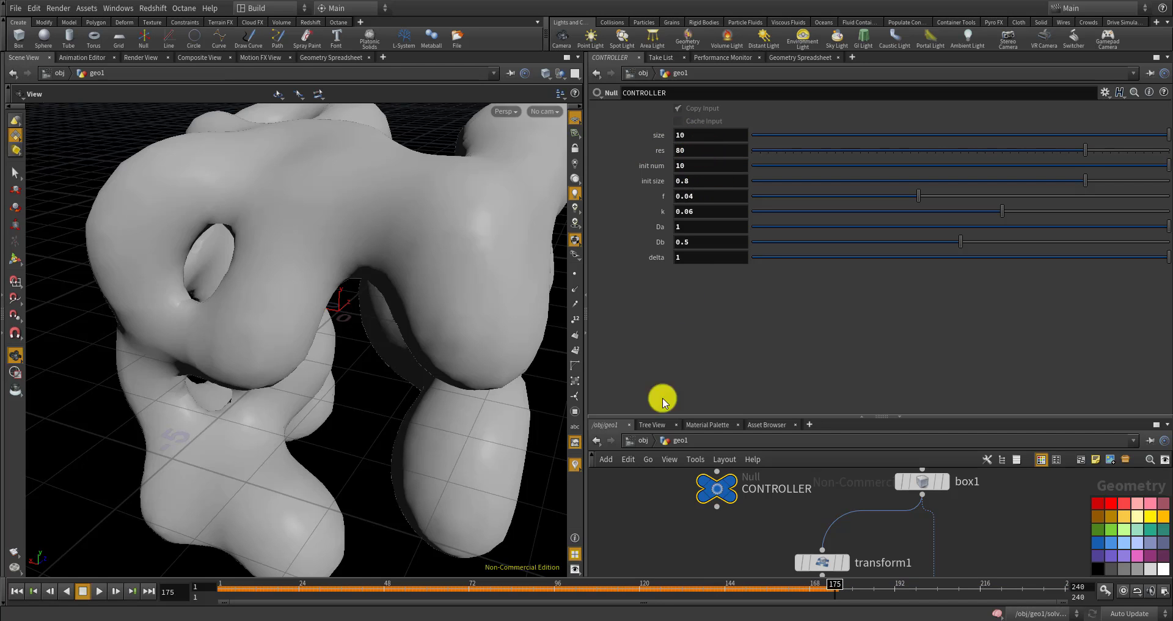
Rewind to frame 1 and play the simulation with convertvdb2 selected
click(13, 591)
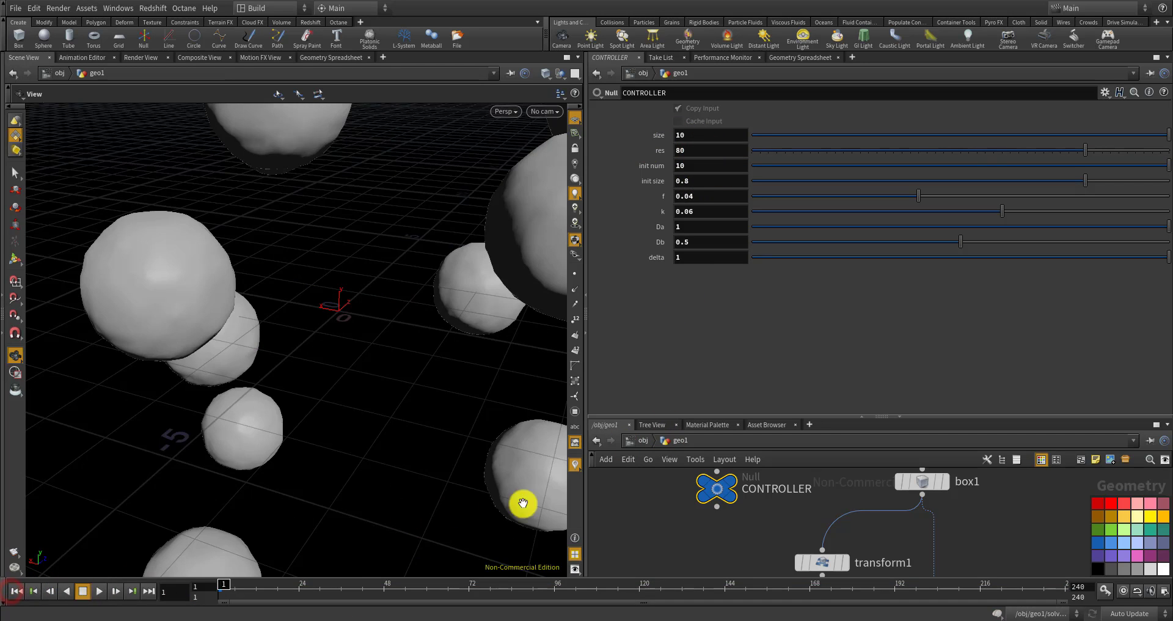
scroll(749, 470, down, 5)
middle_drag(760, 558, 793, 510)
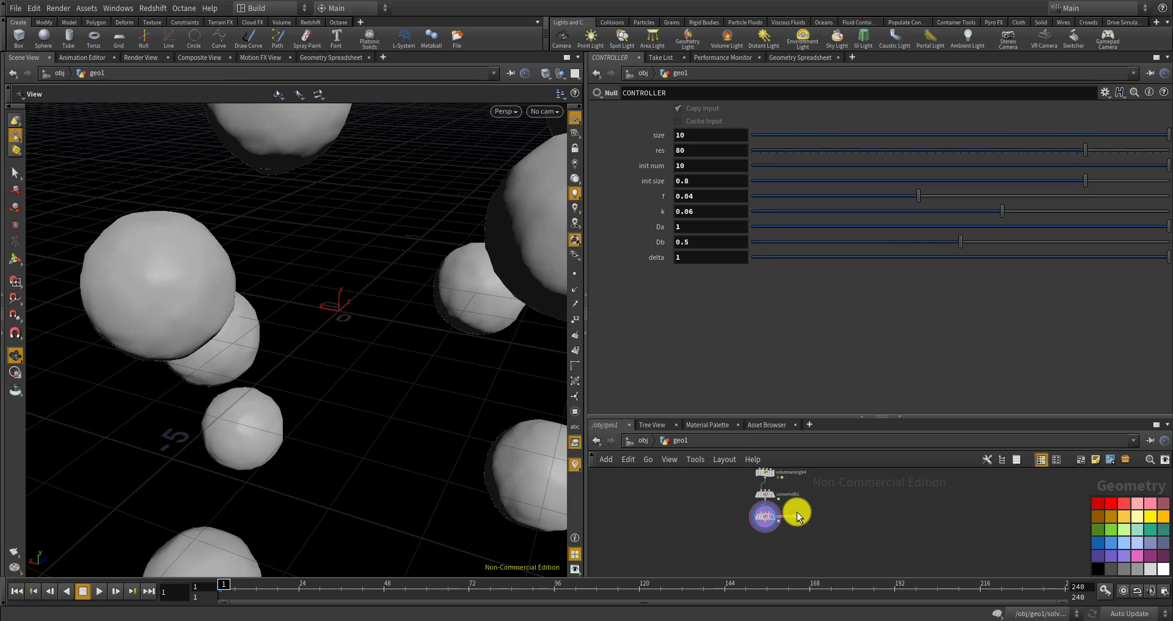
scroll(763, 519, up, 6)
click(755, 528)
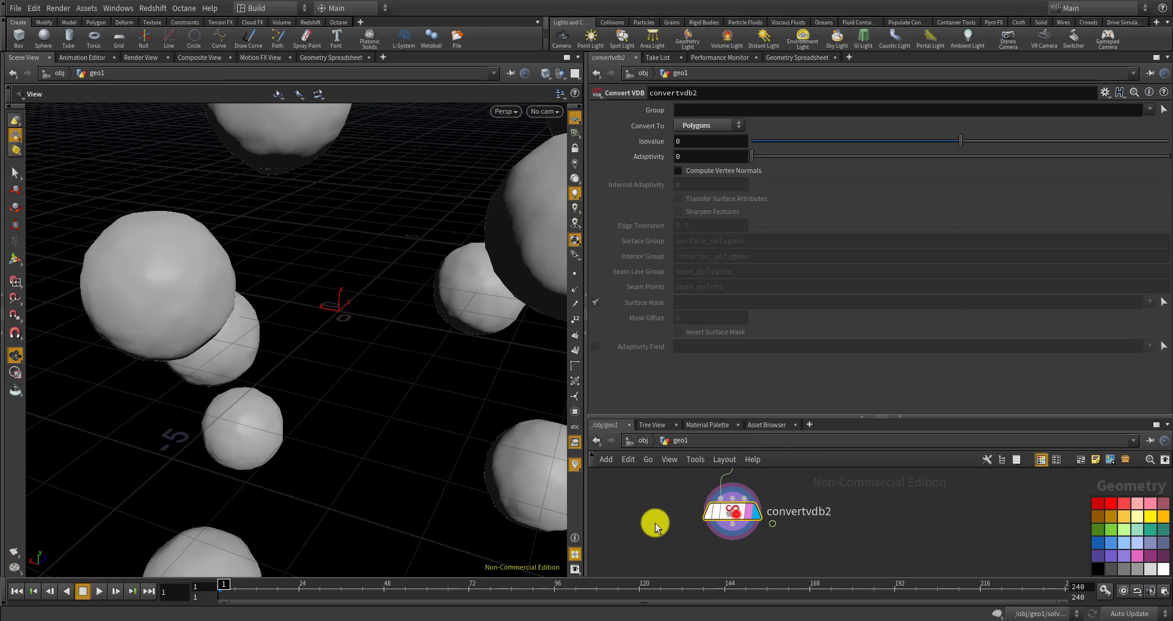
click(98, 592)
Frame and orbit the growing res-80 blobs during playback, stopping at frame 239
key(h)
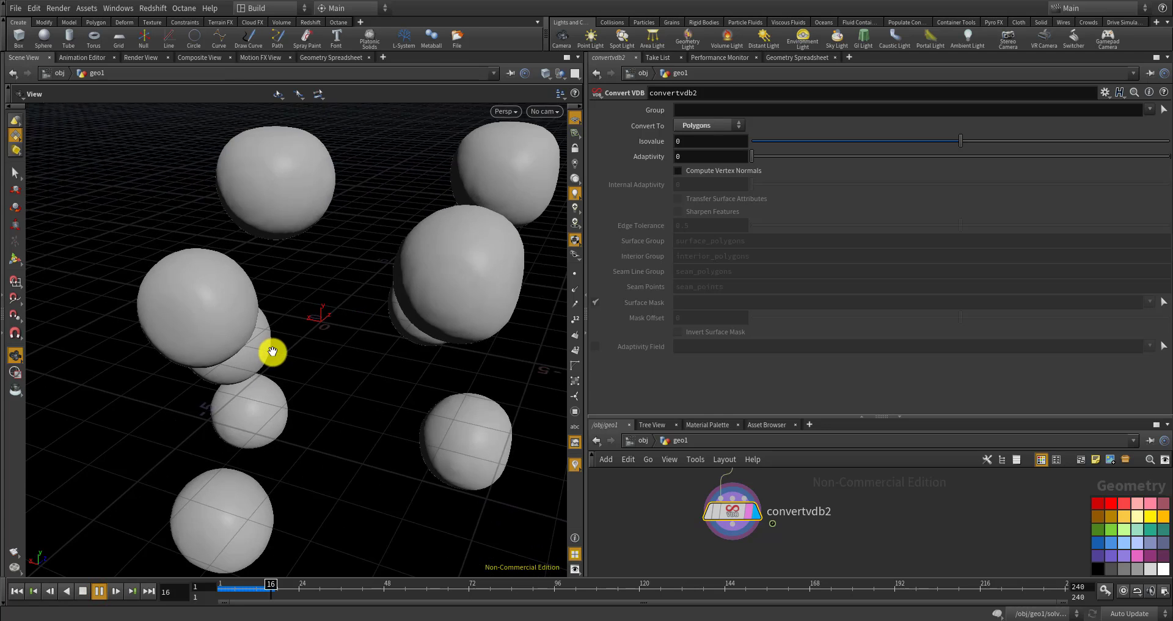
drag(370, 372, 327, 417)
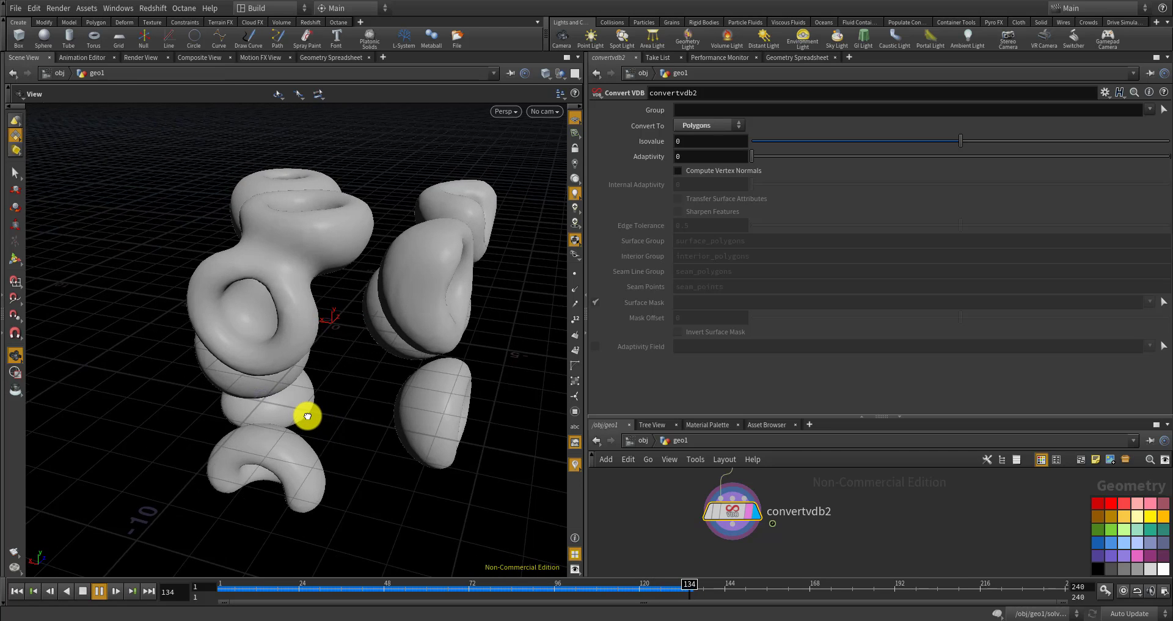
drag(296, 414, 238, 405)
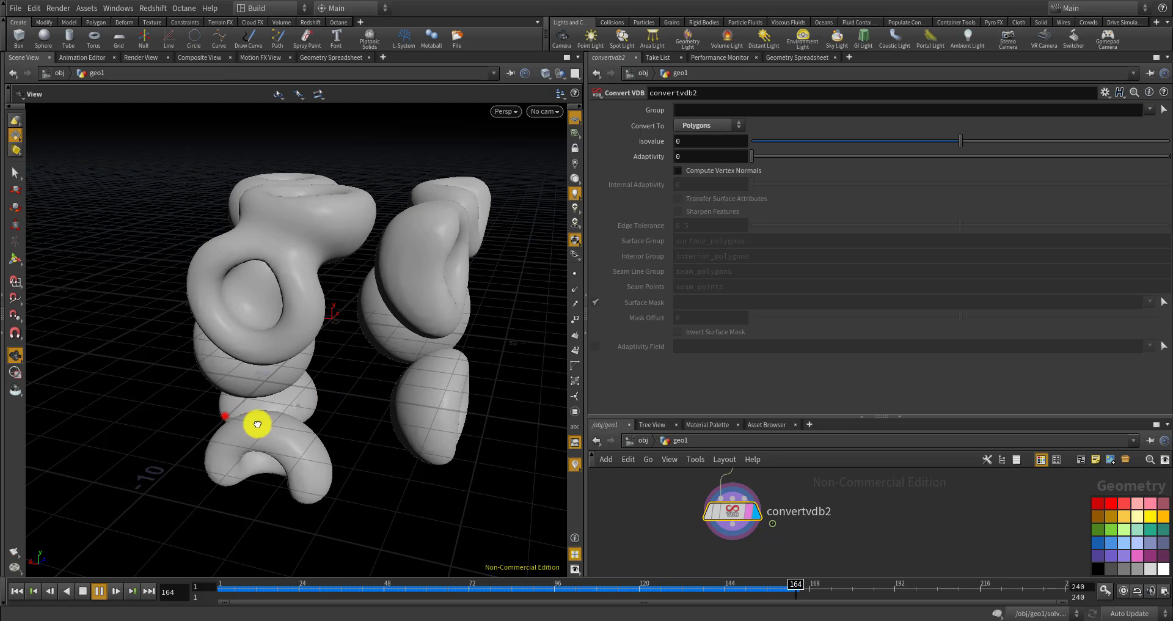
mouse_move(258, 424)
mouse_down()
mouse_move(364, 409)
mouse_move(268, 408)
mouse_up()
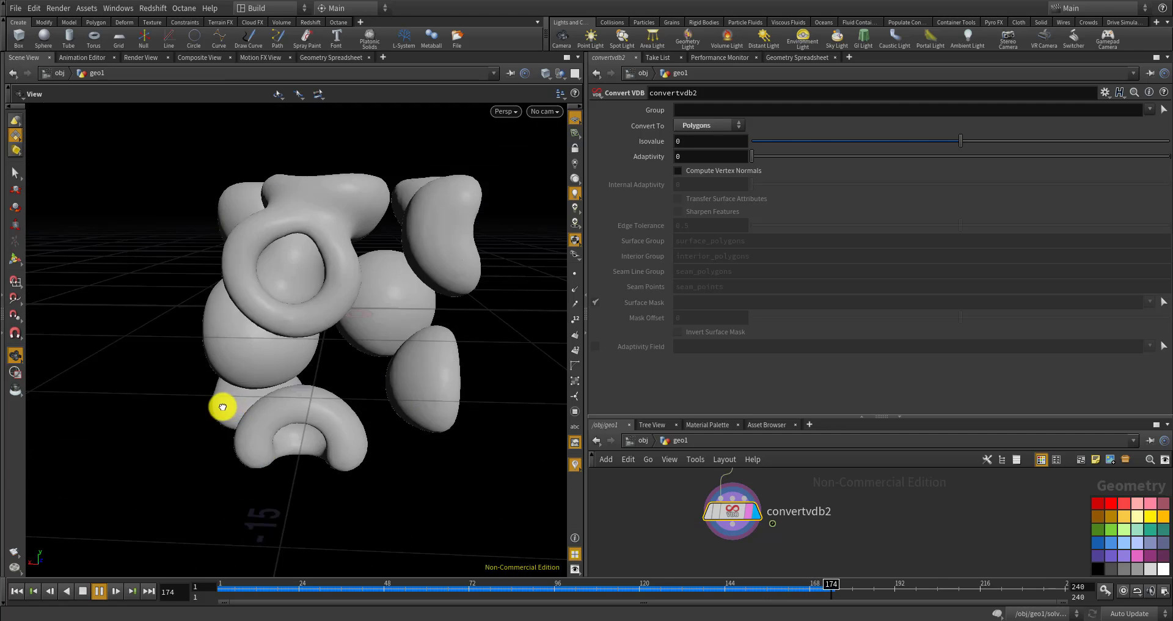
drag(202, 442, 297, 321)
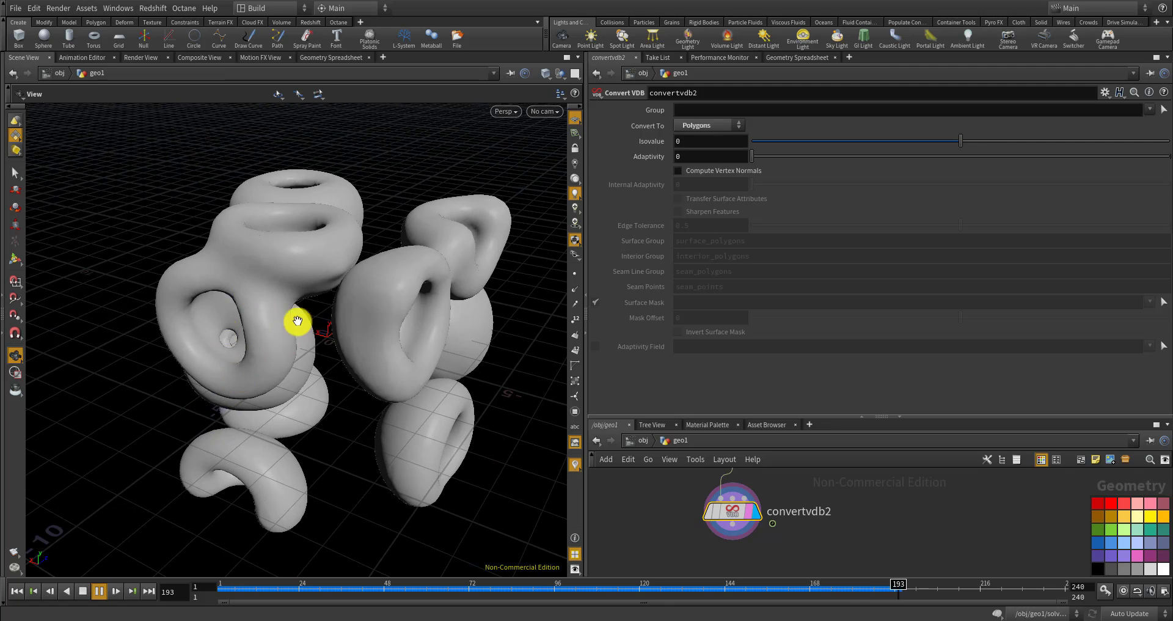
drag(393, 368, 469, 336)
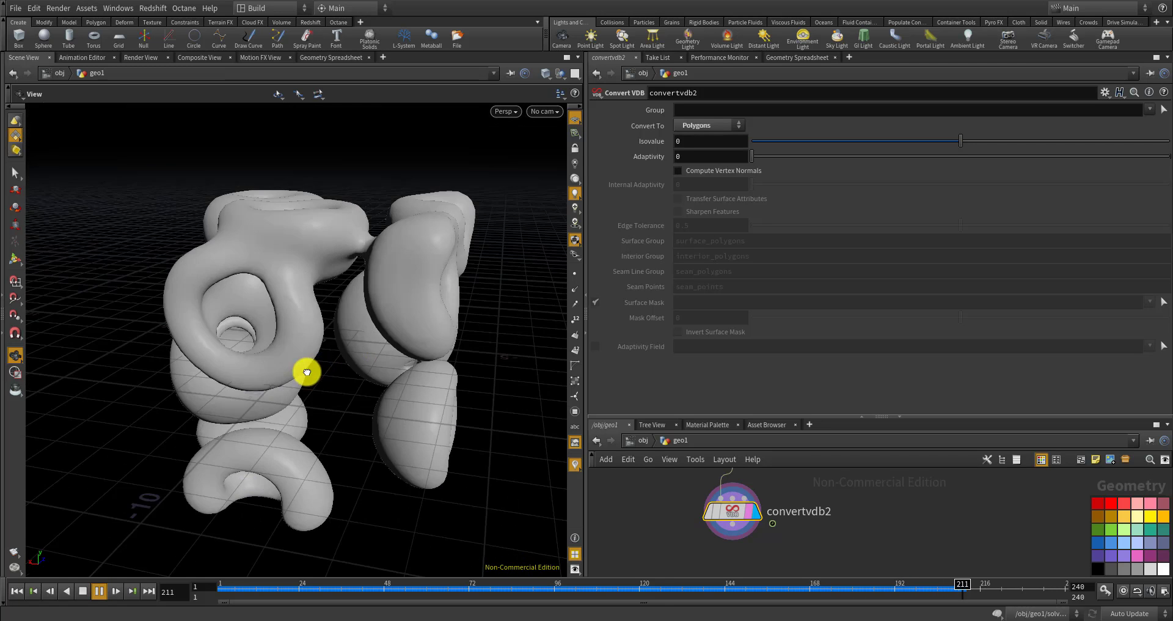
drag(307, 372, 347, 360)
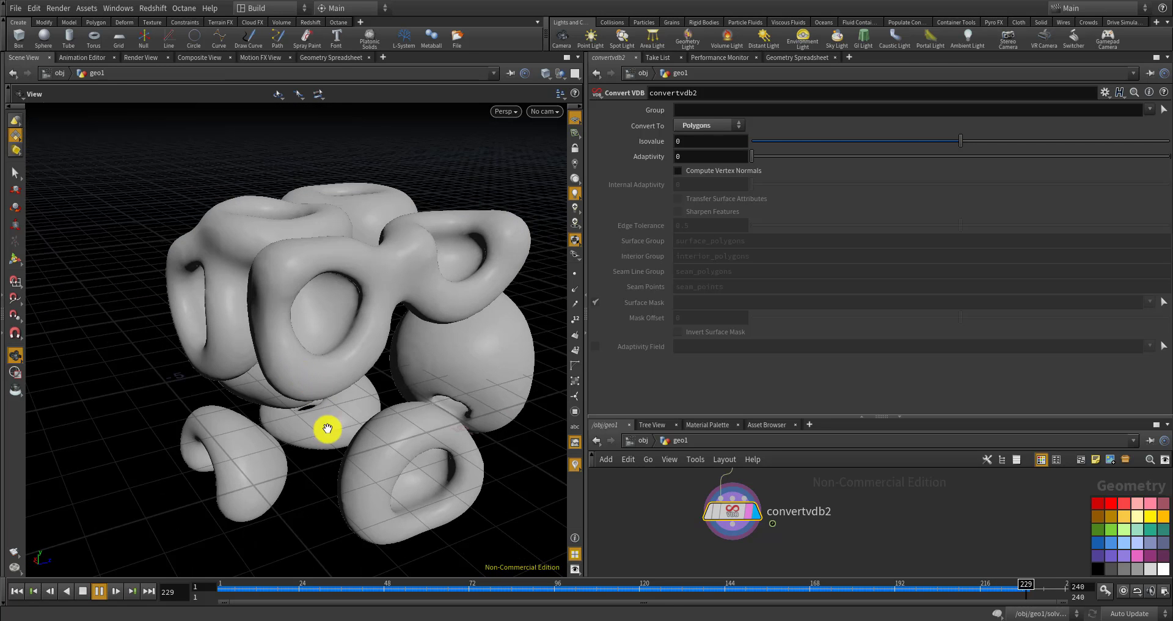
click(101, 591)
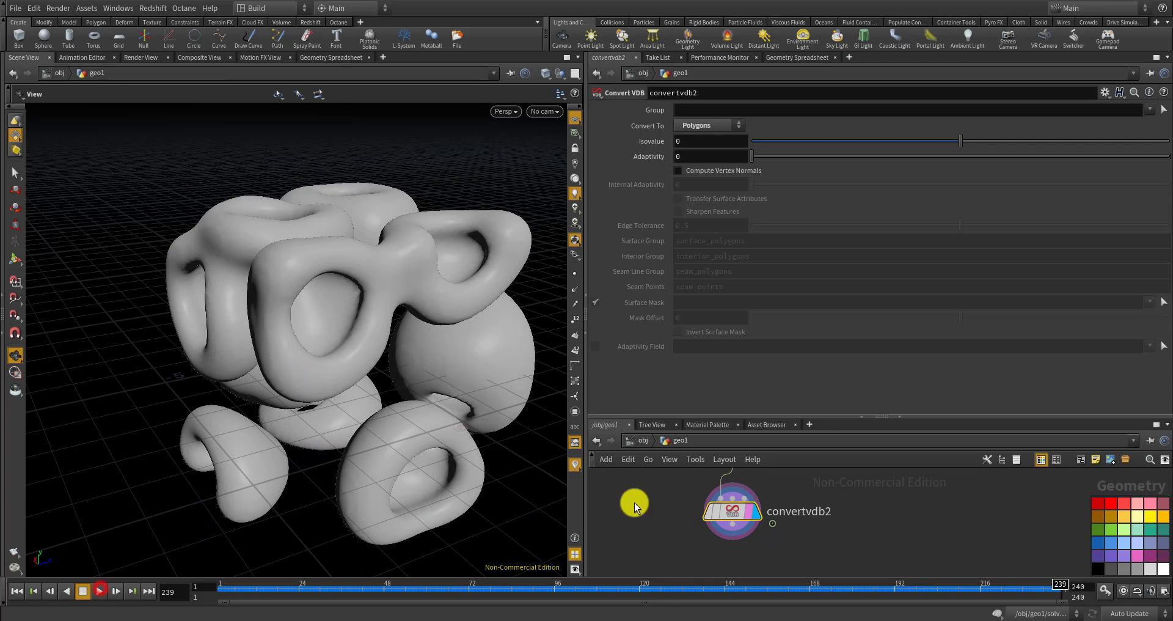
Set solver1's Sub Steps to 5, then replay the simulation from frame 1
scroll(681, 526, down, 3)
scroll(692, 503, up, 3)
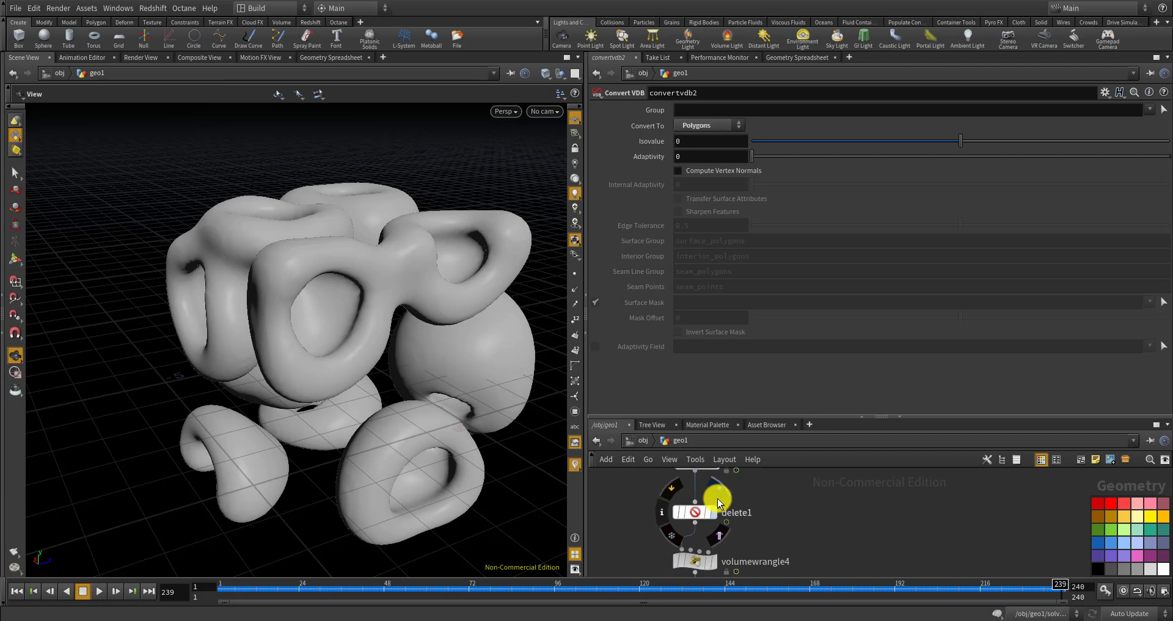
scroll(772, 533, down, 2)
scroll(689, 498, up, 4)
click(685, 492)
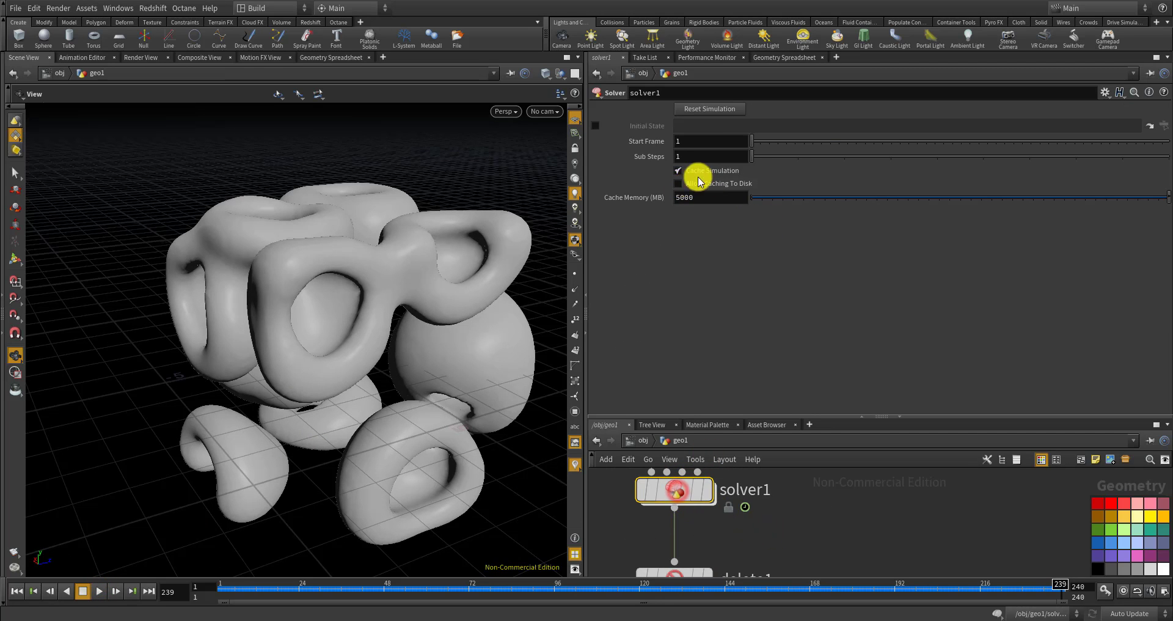
click(689, 156)
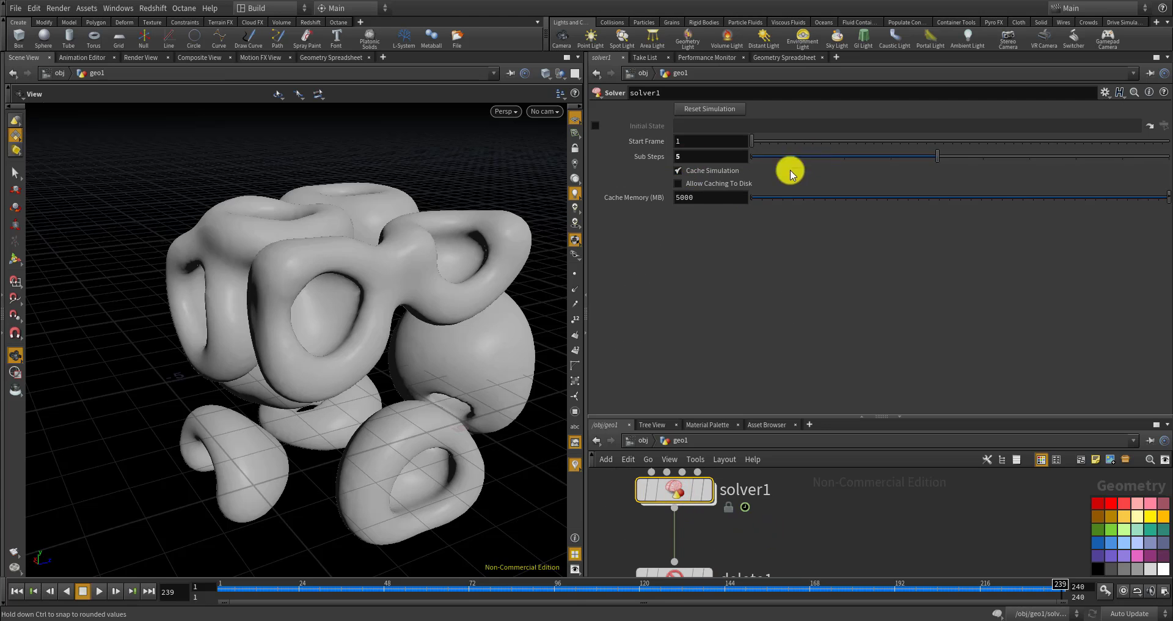
click(18, 592)
click(98, 591)
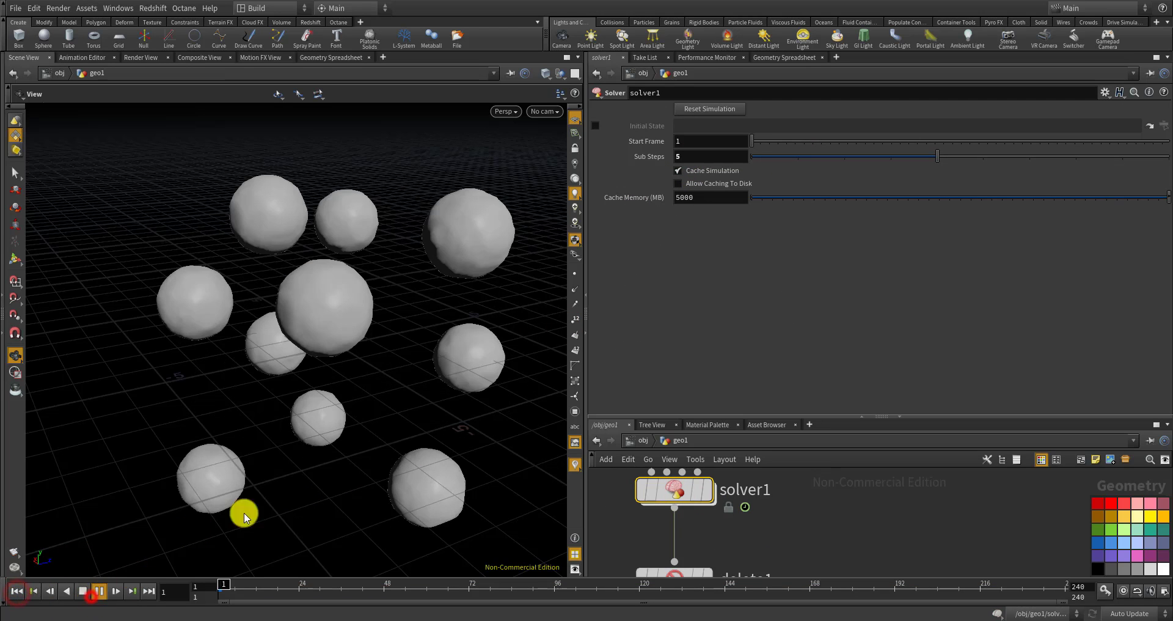
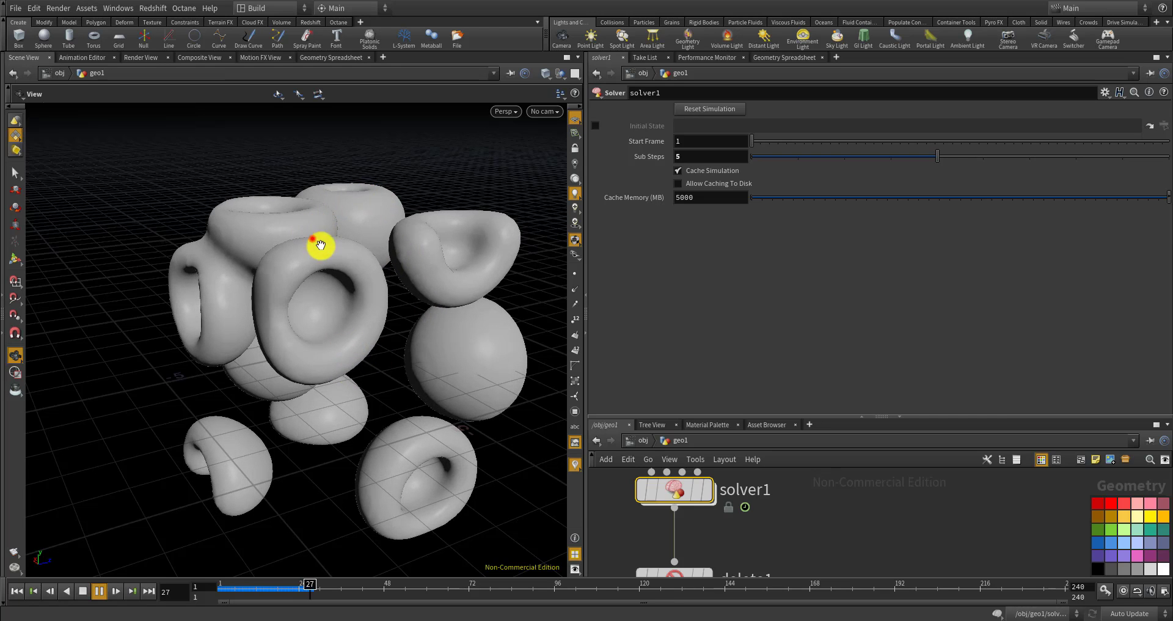
Orbit the merging shapes as they erode into a porous cube, stopping playback at frame 184
drag(311, 239, 240, 258)
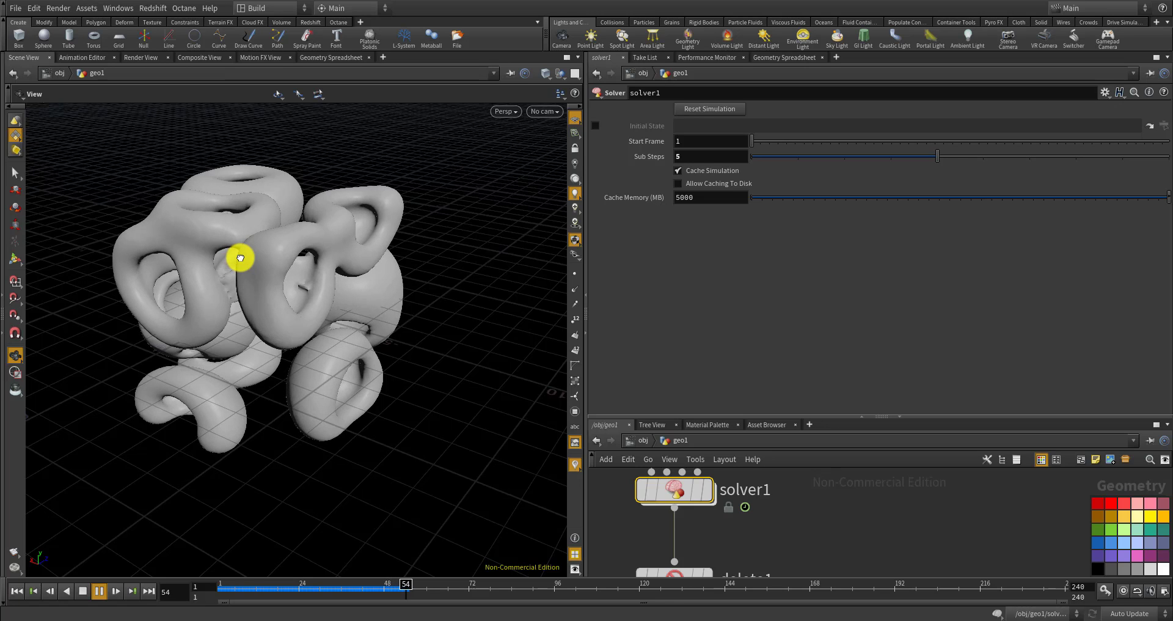
drag(241, 257, 317, 277)
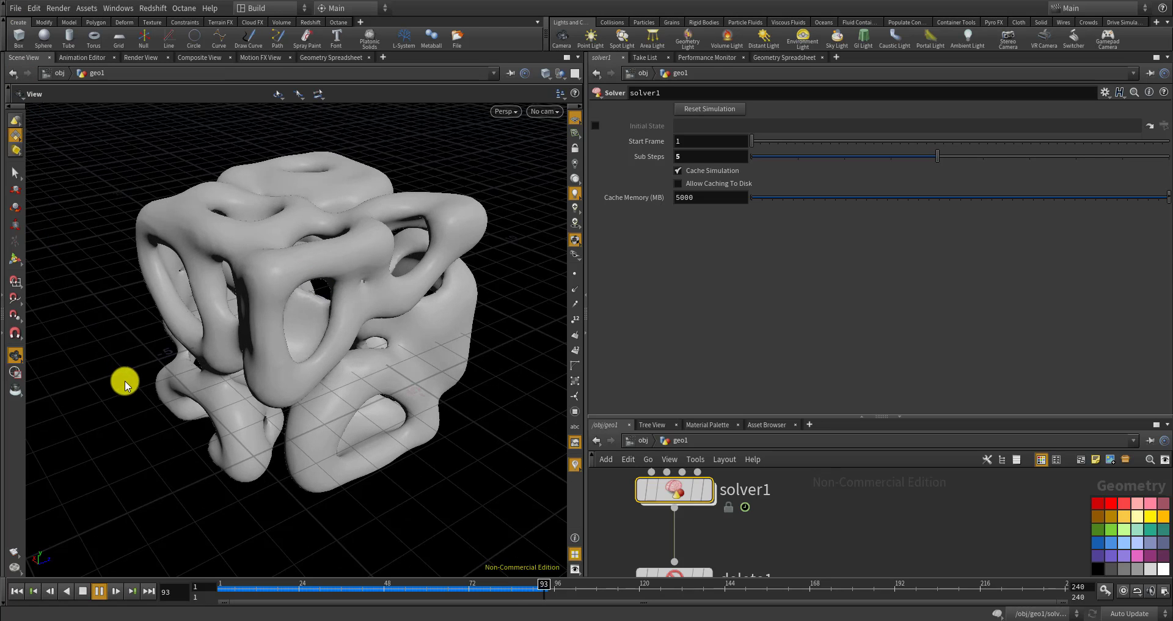
drag(141, 407, 205, 376)
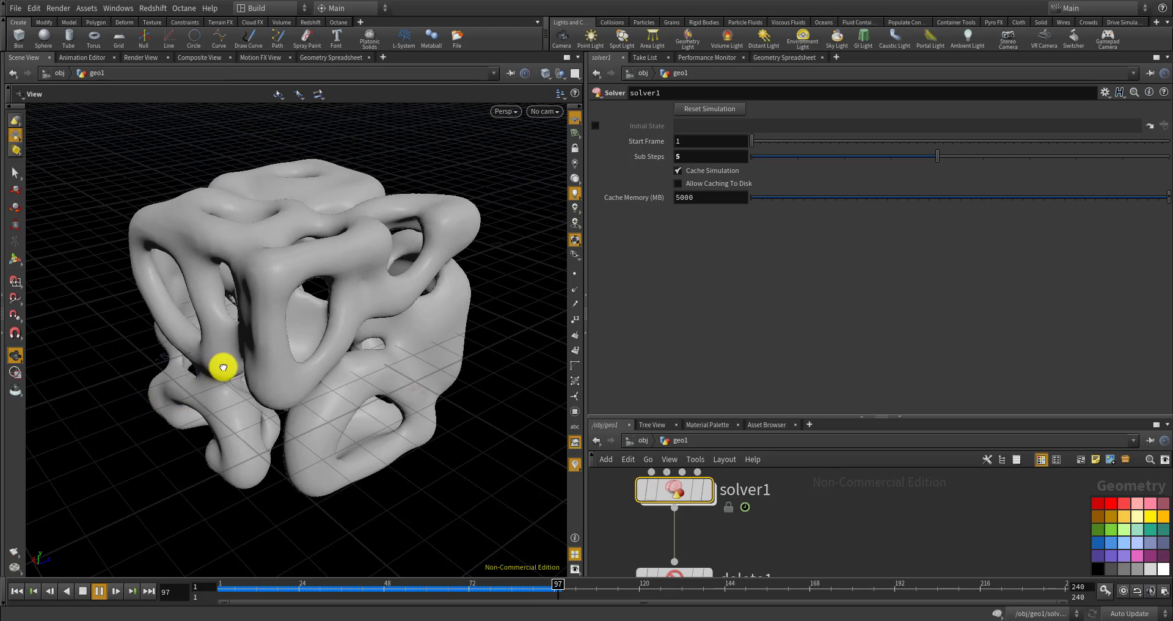
scroll(226, 365, up, 5)
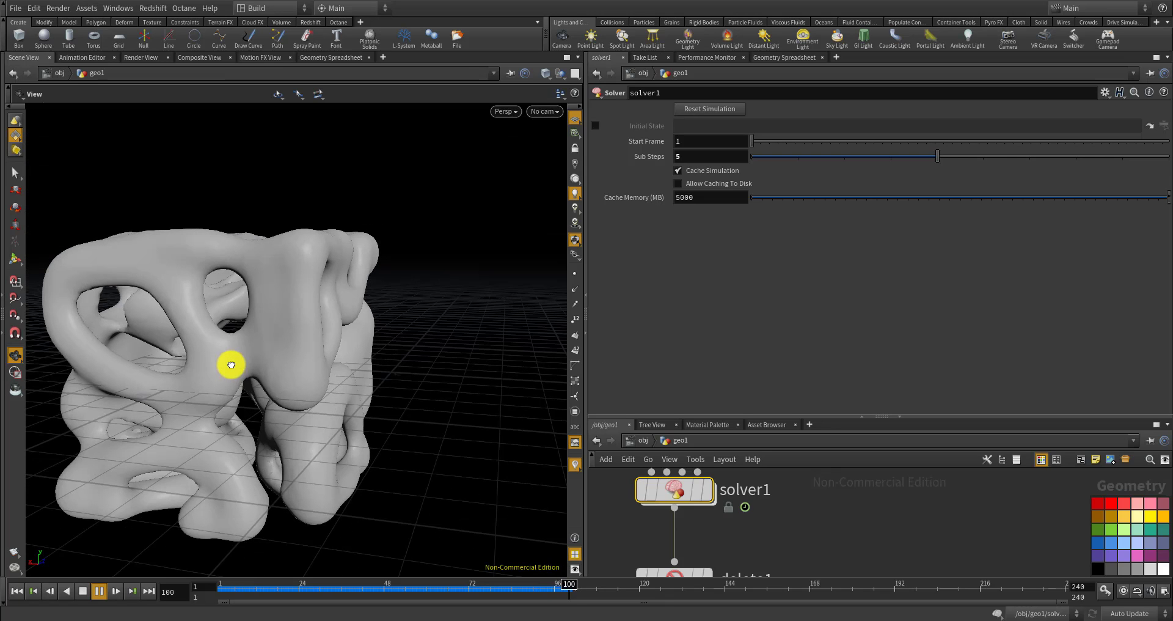
drag(199, 364, 159, 361)
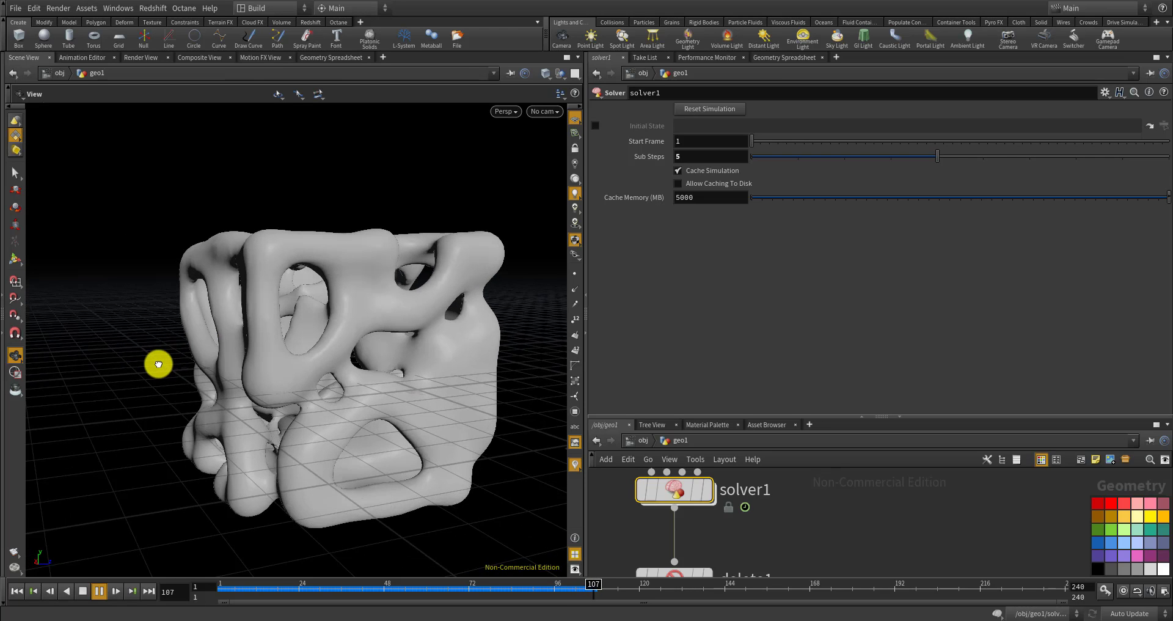
scroll(312, 340, up, 5)
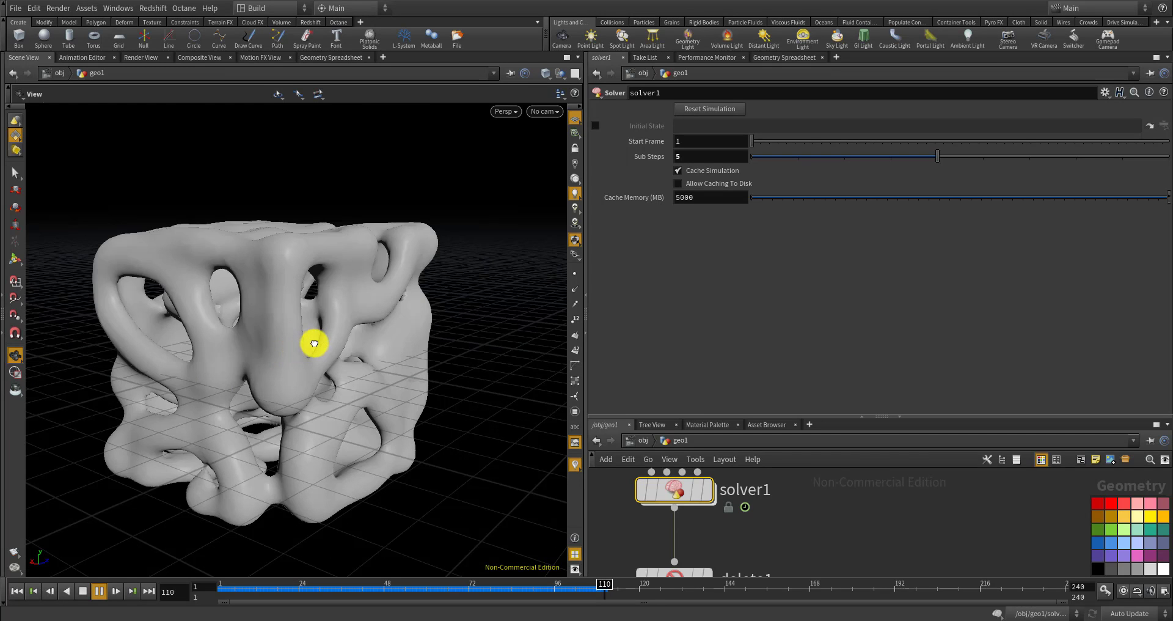
drag(341, 332, 188, 382)
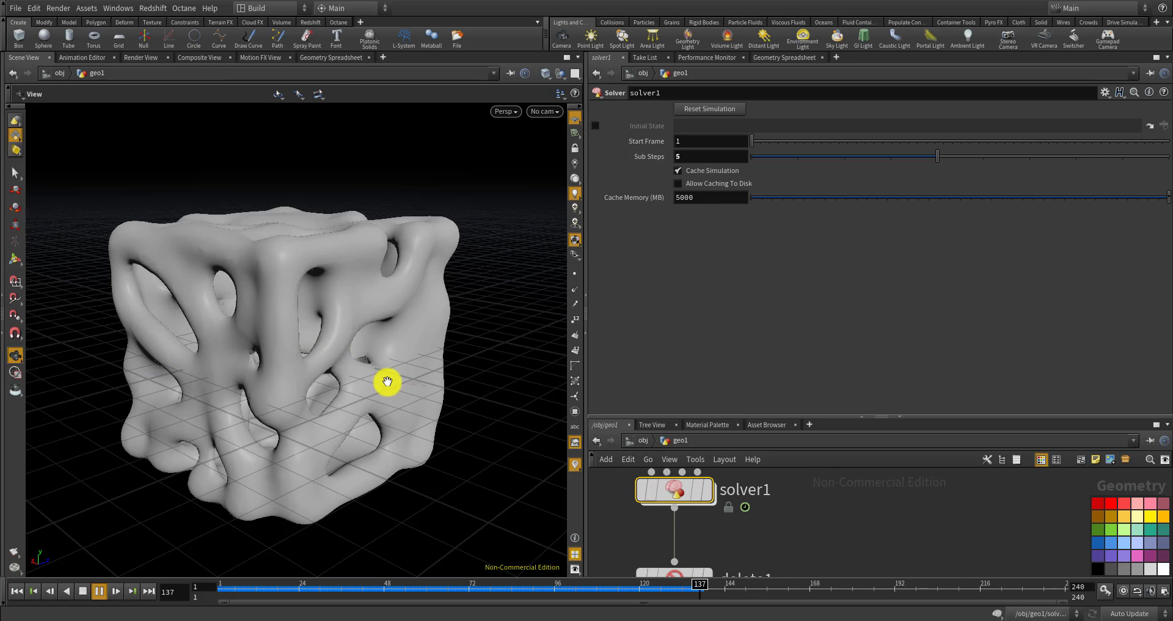
drag(388, 382, 305, 403)
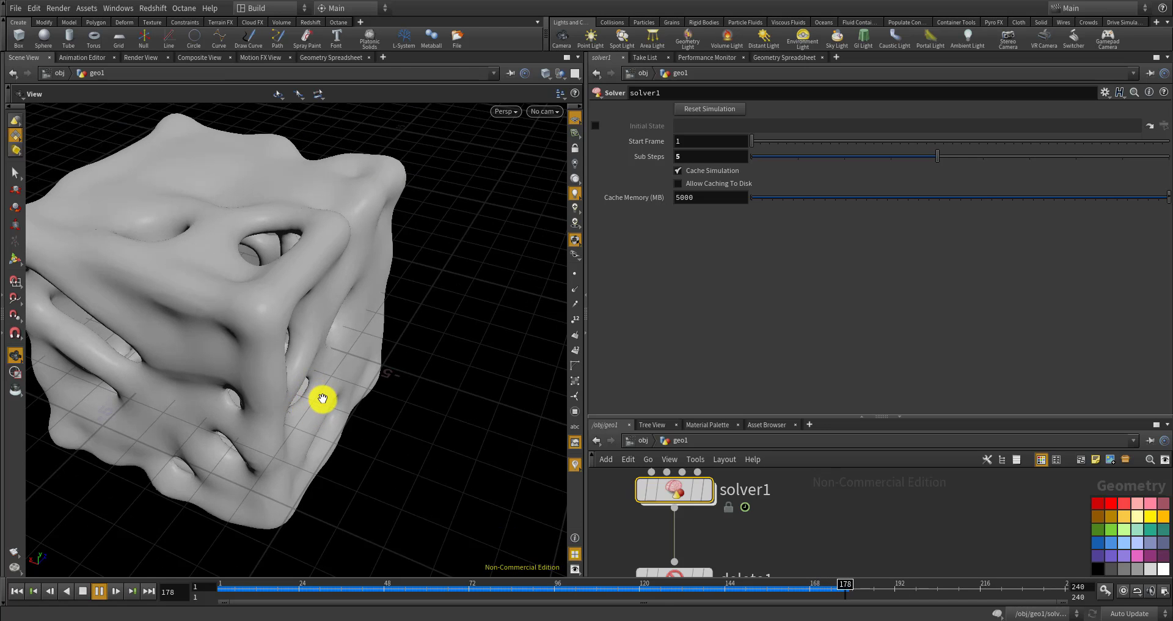
click(101, 591)
Add a Null node, null1, and wire transform1's output into it
drag(239, 446, 346, 361)
scroll(804, 572, down, 4)
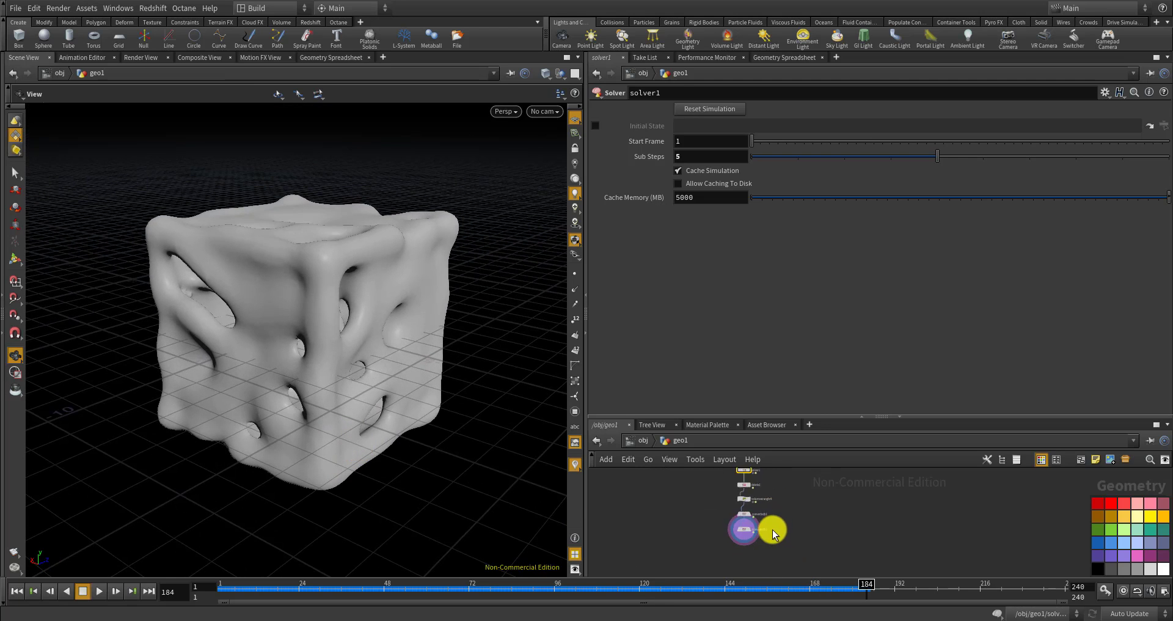
scroll(776, 494, up, 5)
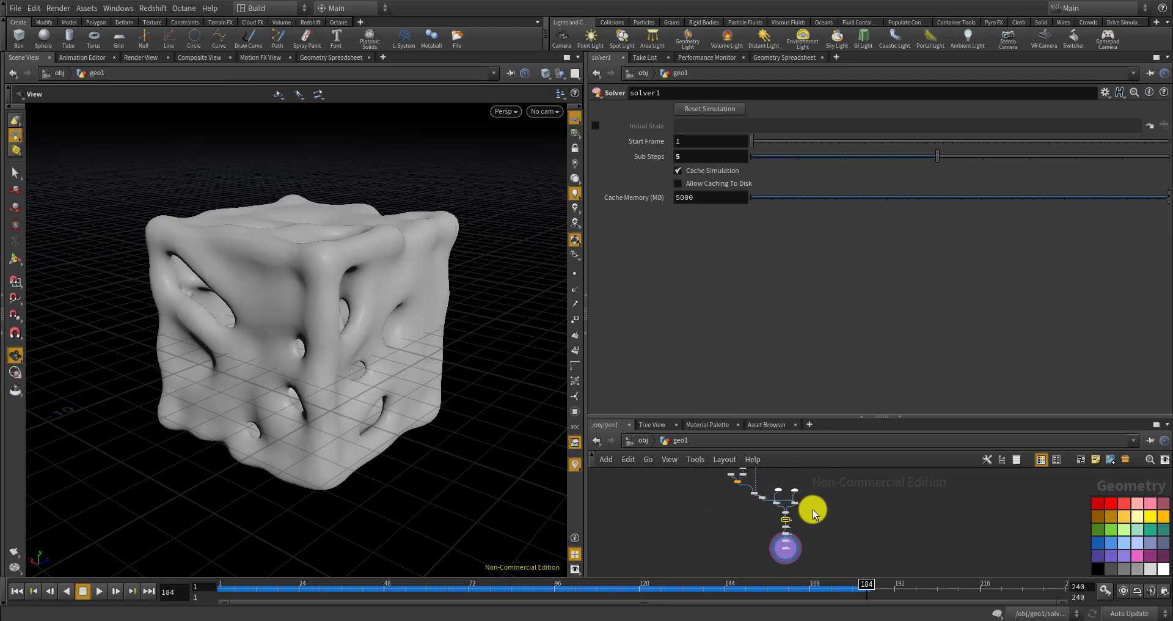
scroll(743, 524, up, 3)
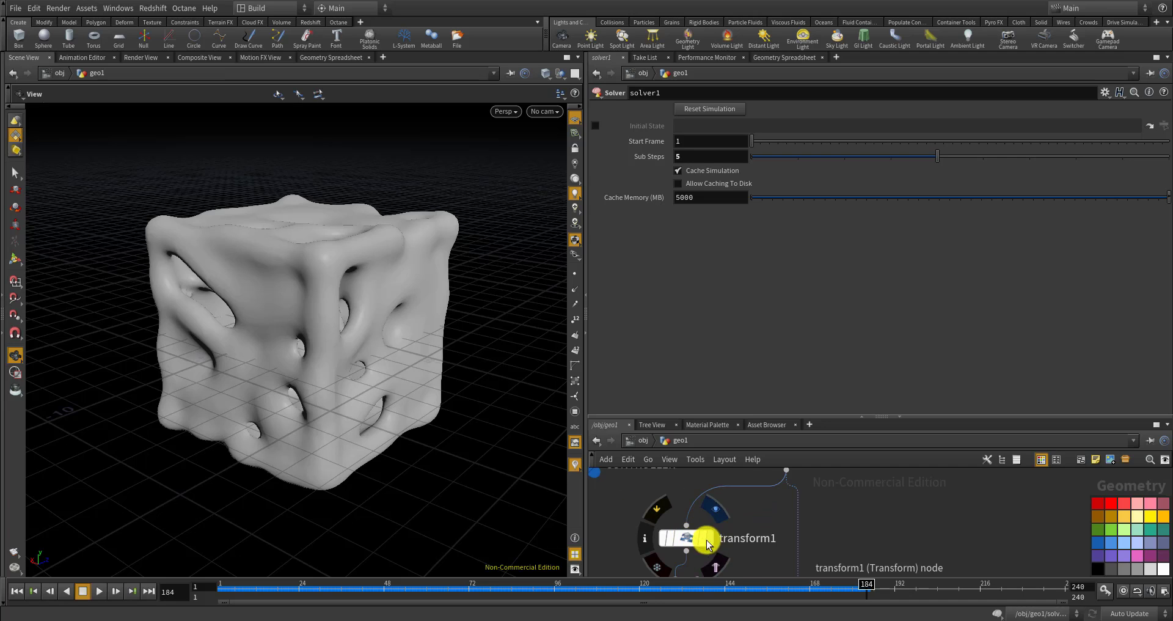
scroll(788, 532, down, 2)
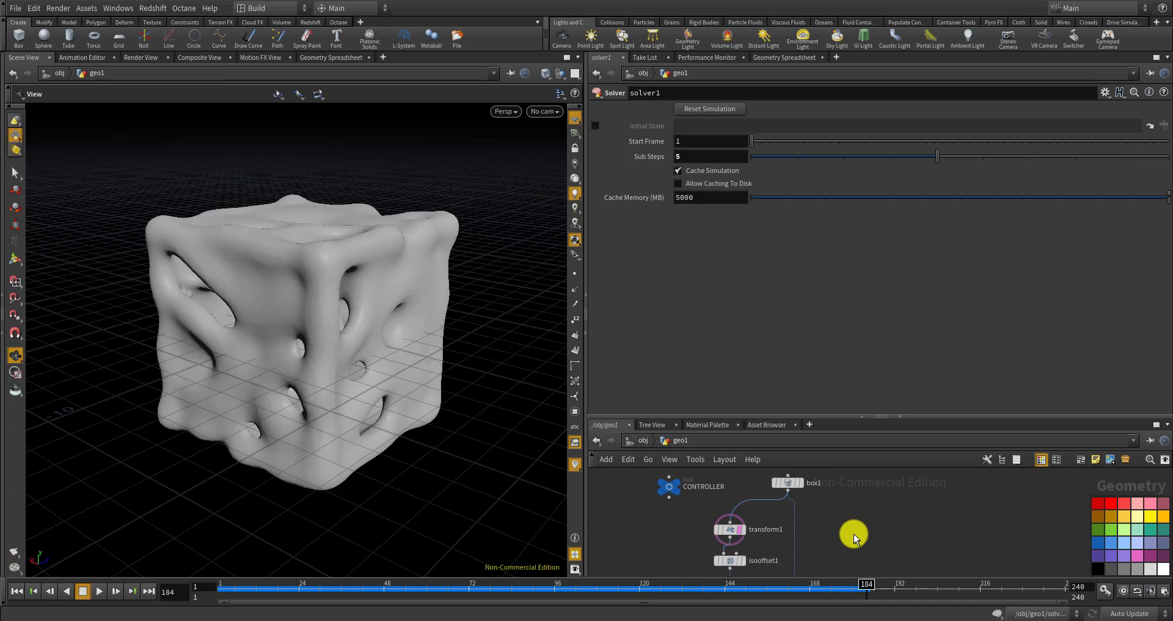
scroll(854, 536, up, 1)
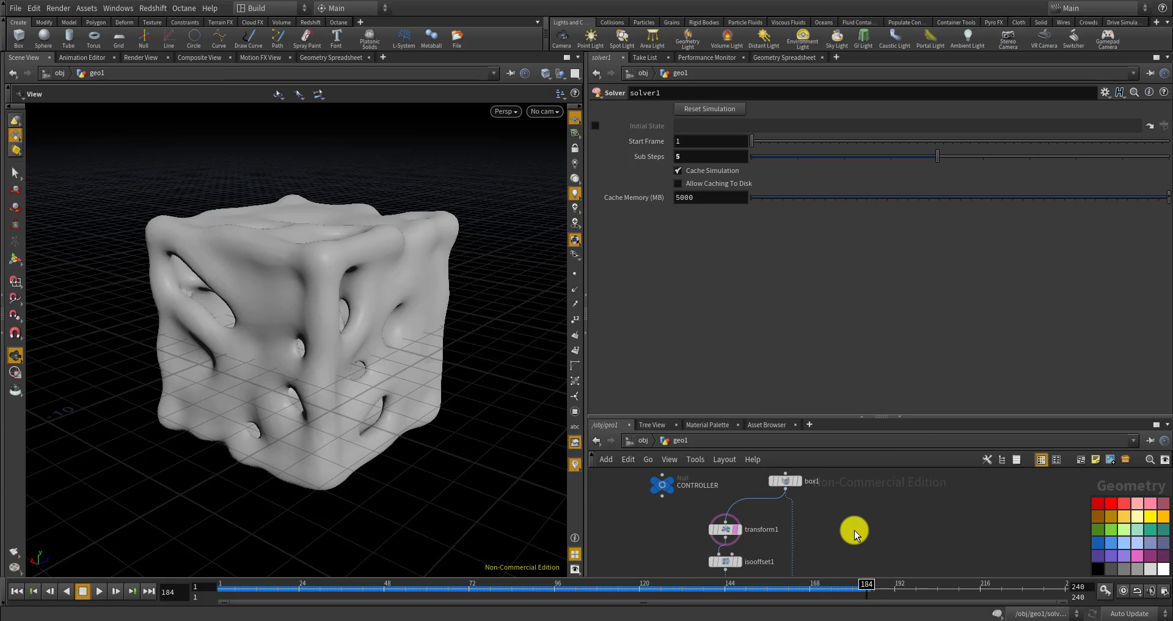
key(Tab)
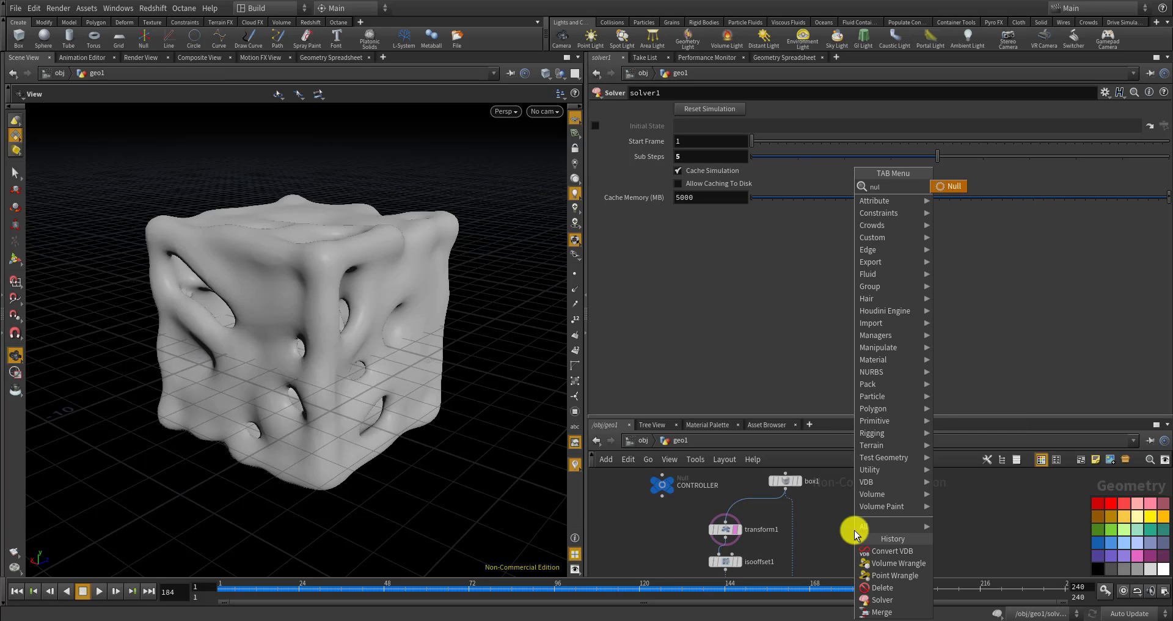
key(Return)
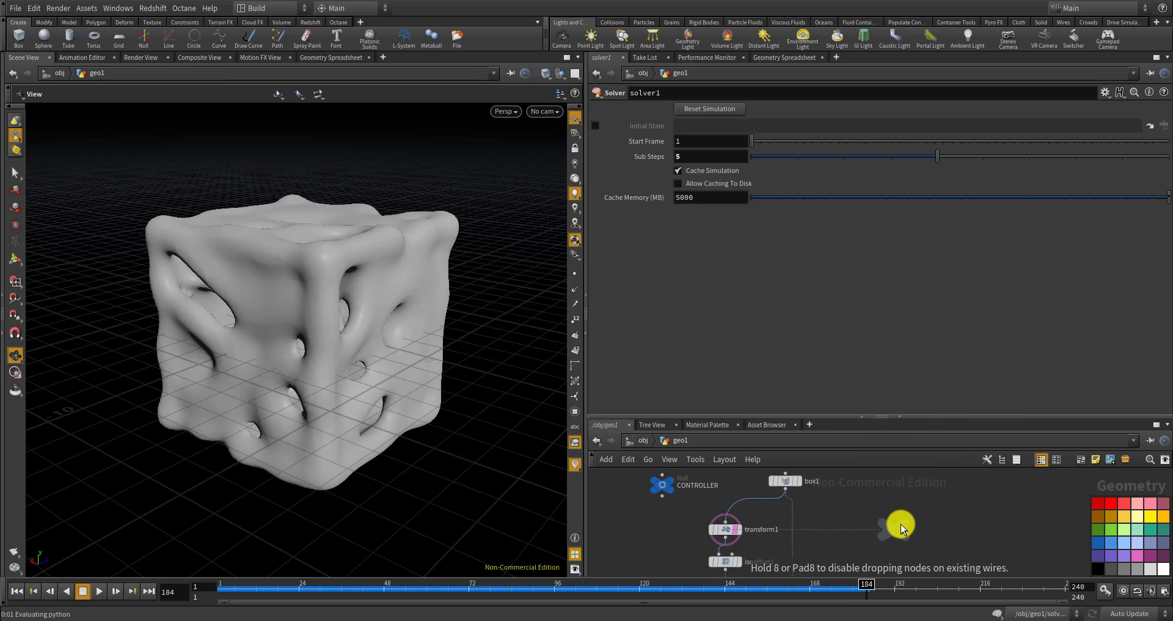
click(902, 526)
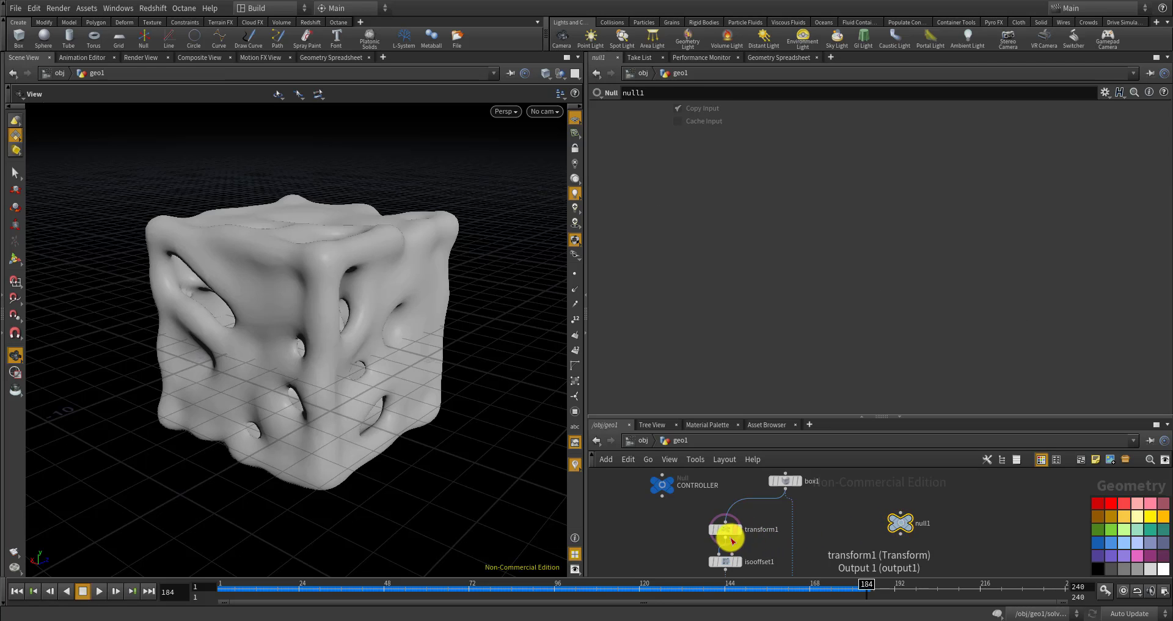
click(727, 539)
click(898, 512)
Move null1 beside convertvdb1 and convertvdb2 at the bottom of the chain
scroll(898, 501, down, 3)
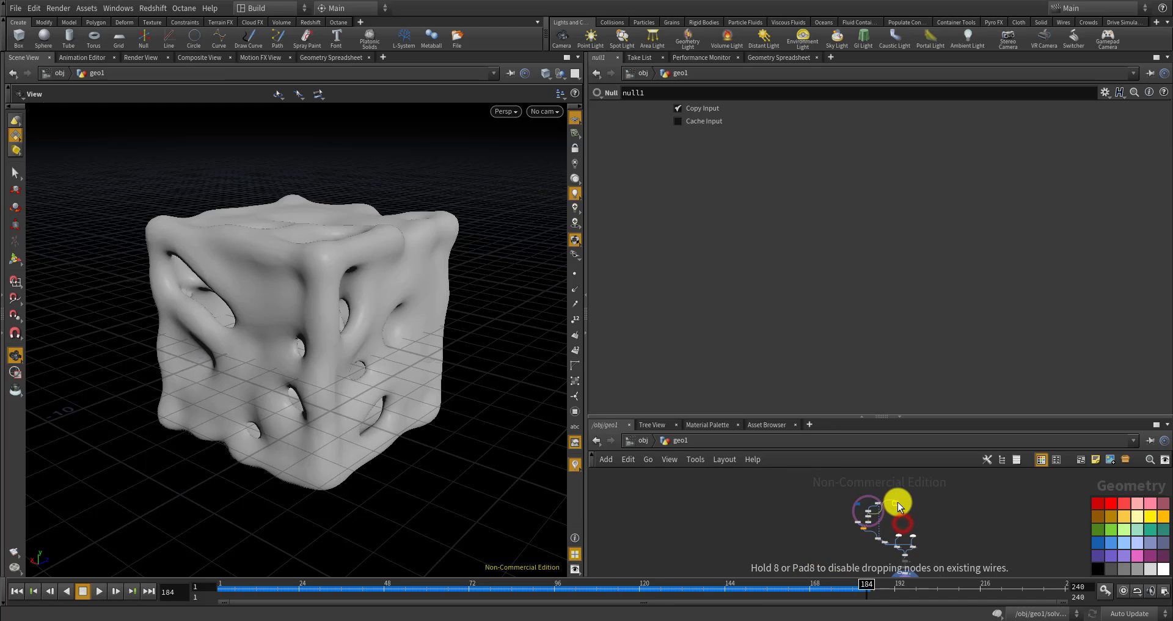
drag(898, 498, 888, 539)
scroll(864, 524, up, 3)
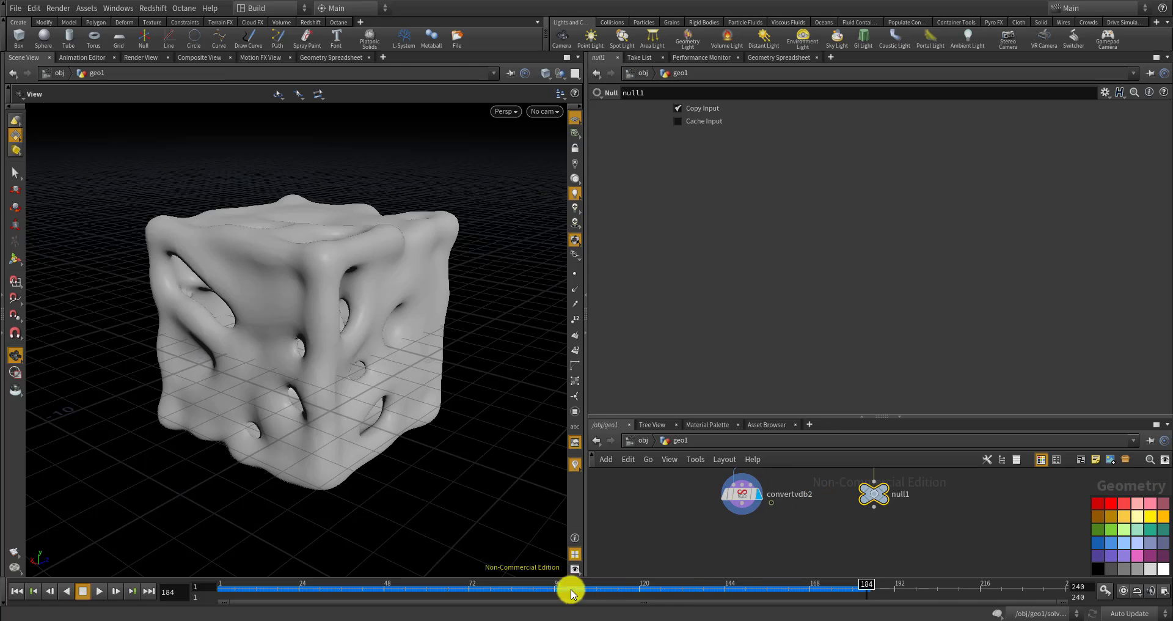
scroll(844, 518, down, 3)
scroll(795, 512, up, 2)
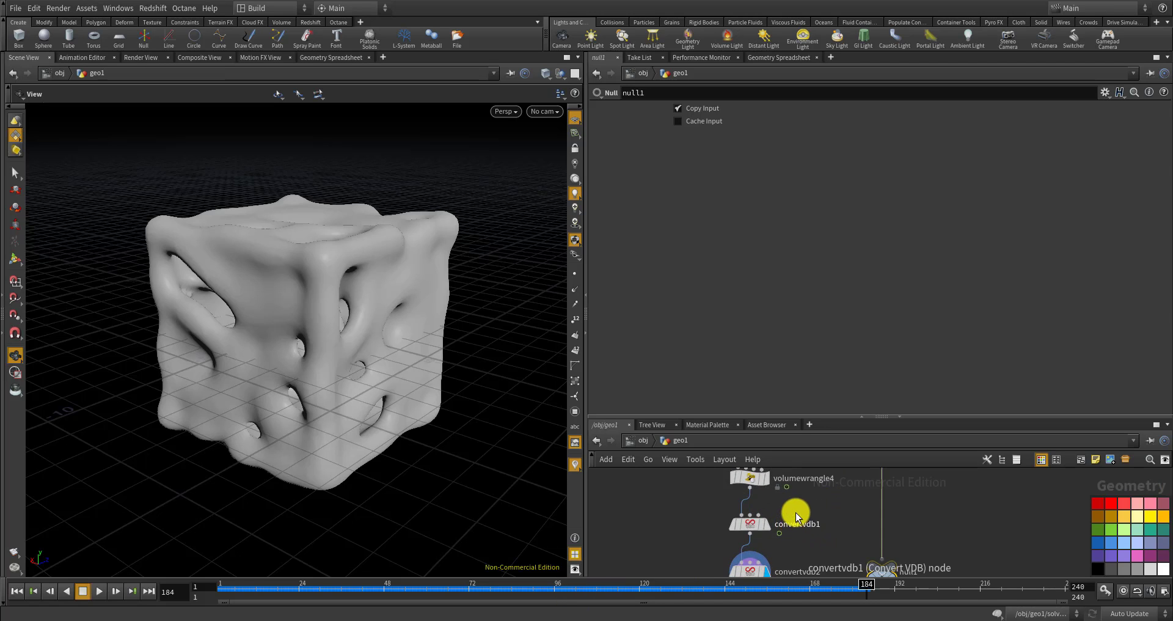
drag(738, 508, 773, 560)
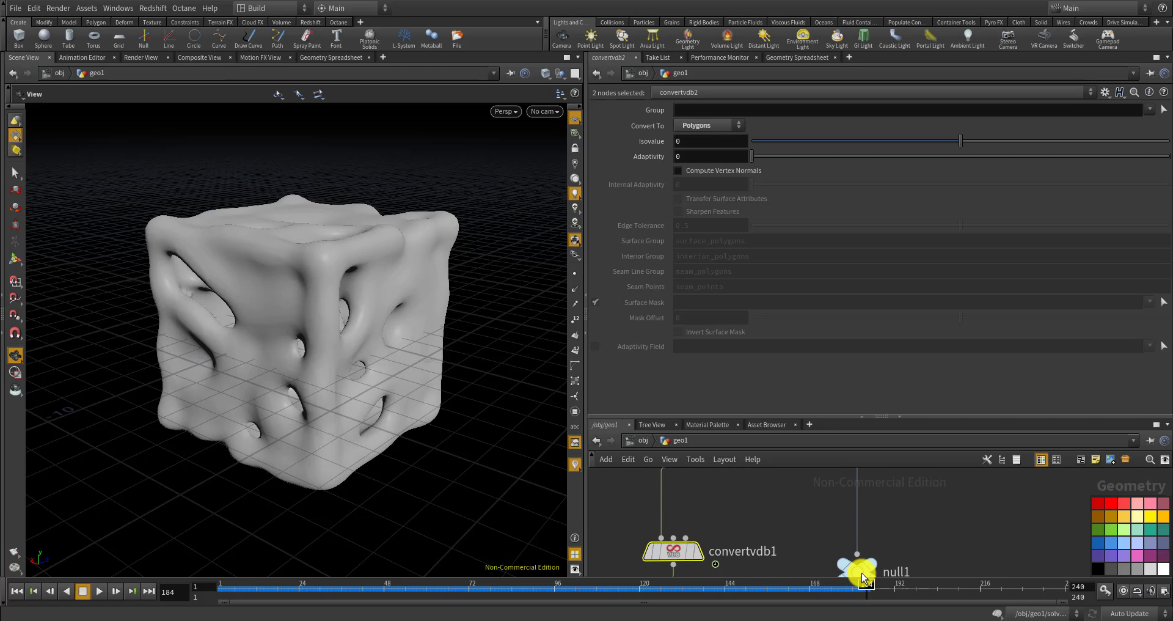
drag(856, 566, 888, 508)
scroll(855, 524, up, 3)
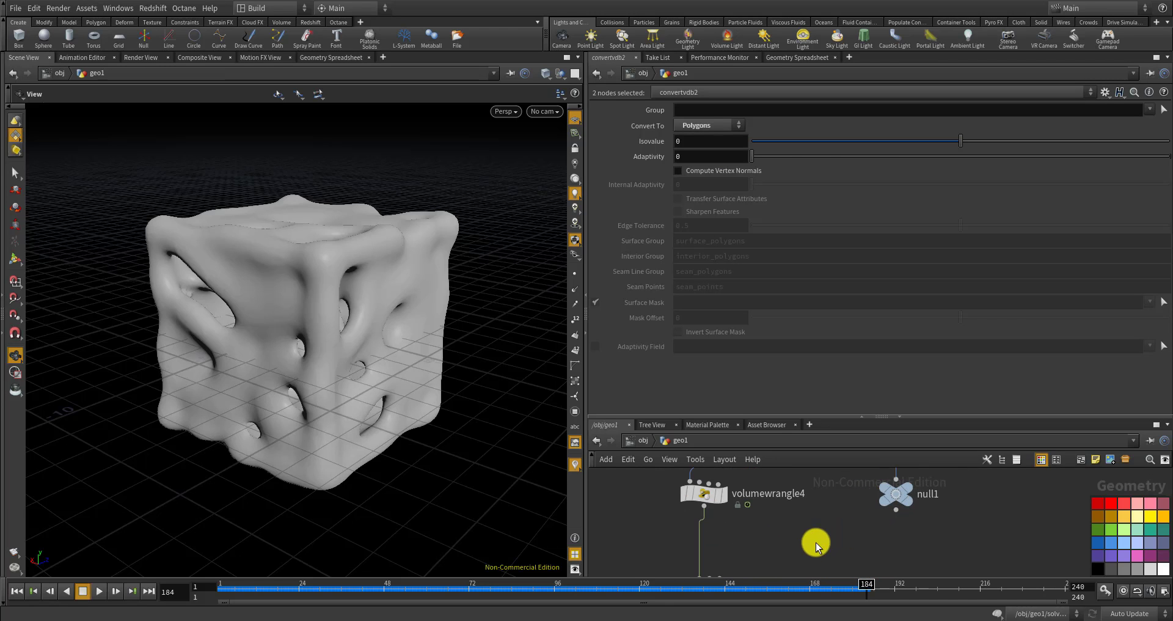
Add volumemix1 fed by volumewrangle4 and null1
key(Tab)
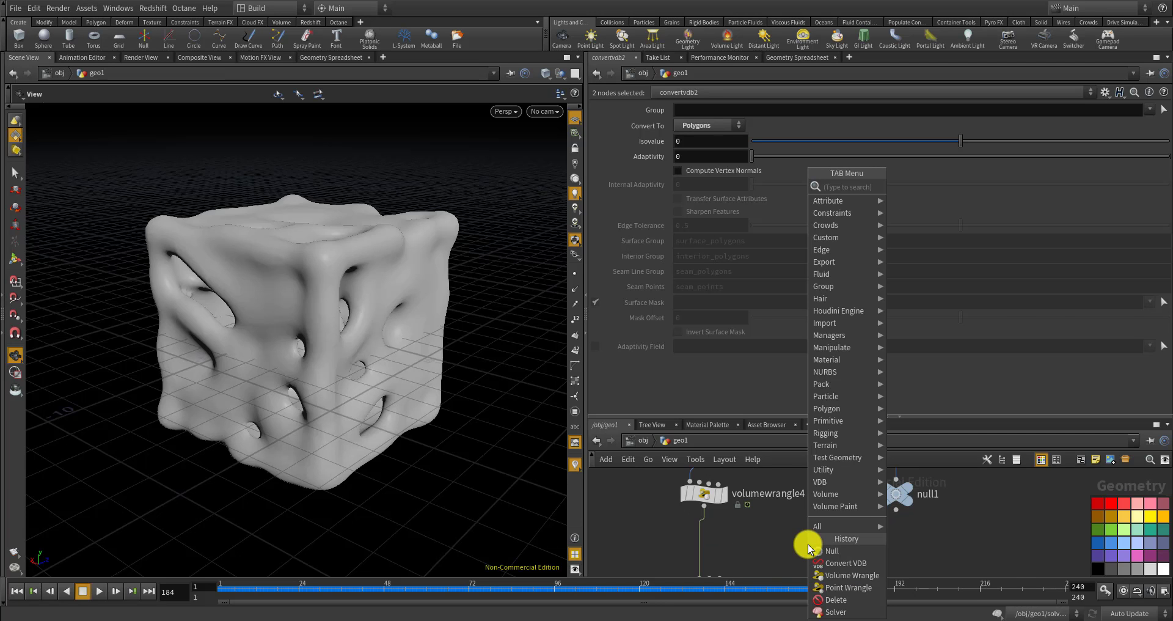
text(volume mi)
key(Return)
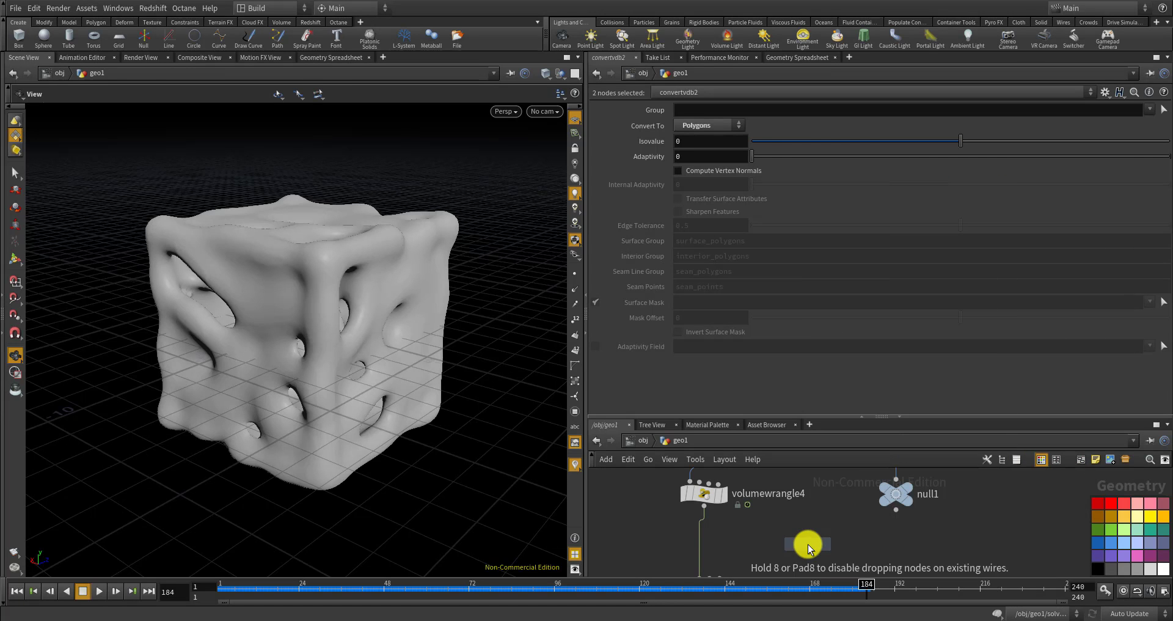
click(808, 547)
drag(704, 507, 798, 534)
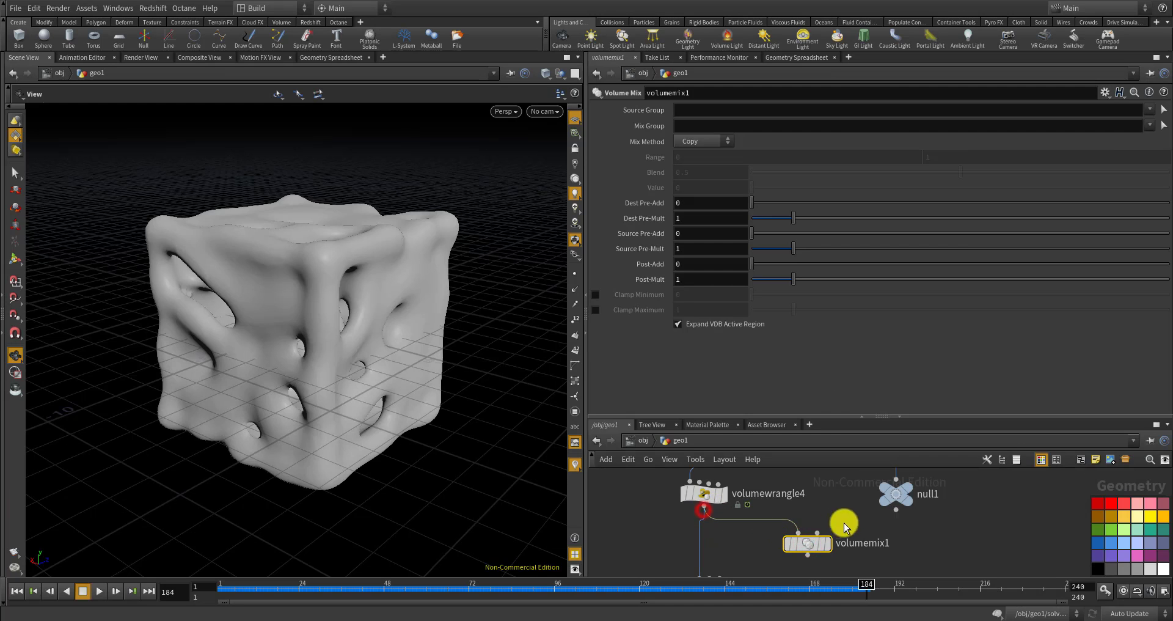
drag(896, 515, 828, 547)
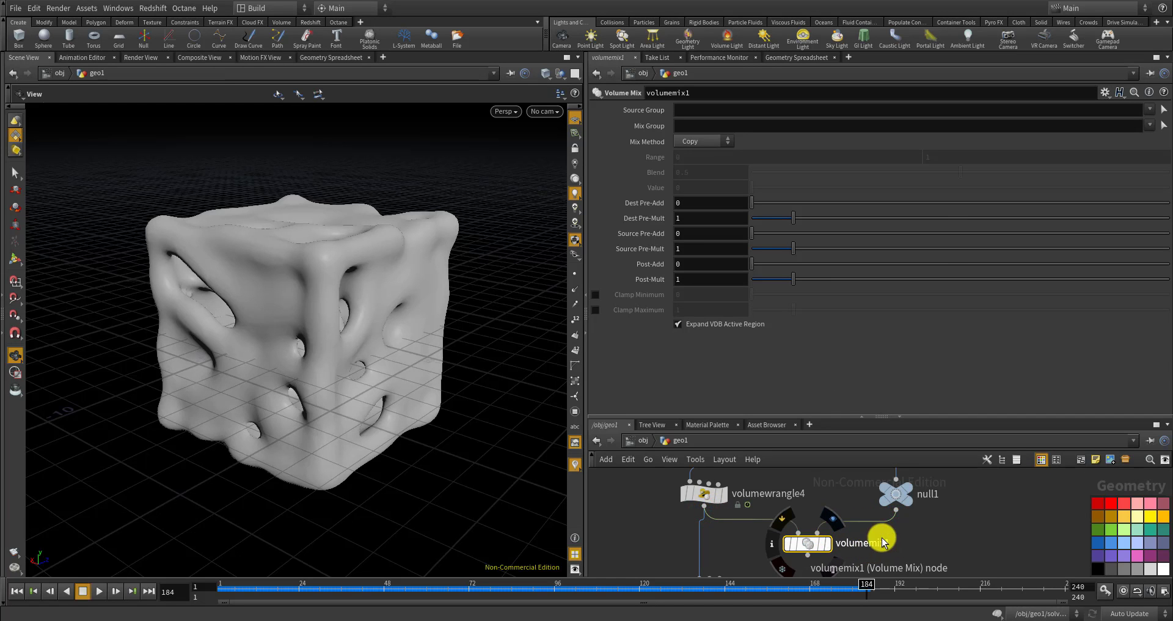
scroll(893, 534, down, 5)
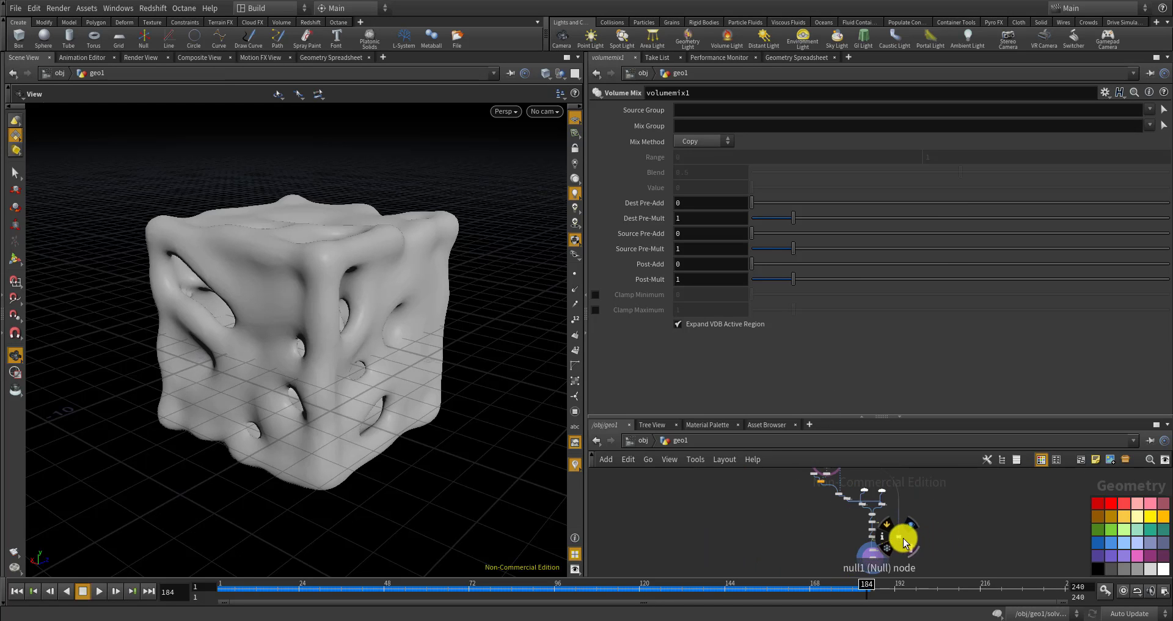
scroll(842, 483, up, 5)
Copy the CONTROLLER node's res parameter
mouse_move(865, 500)
mouse_down()
mouse_move(902, 524)
mouse_move(869, 498)
mouse_up()
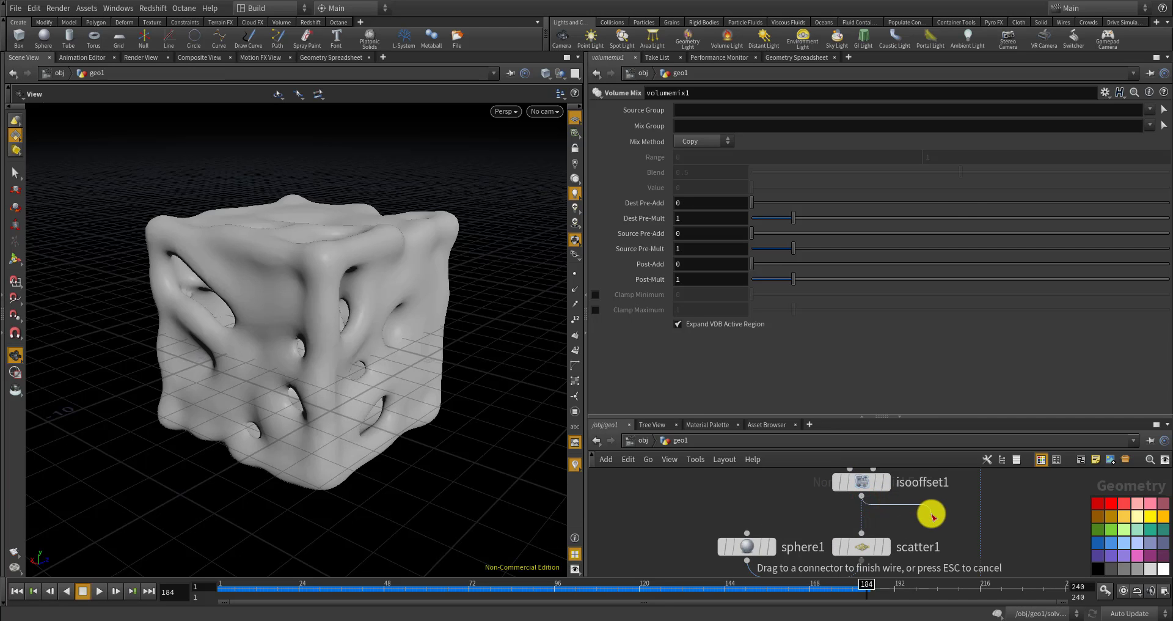
scroll(934, 516, down, 3)
middle_drag(934, 512, 900, 545)
scroll(846, 472, up, 3)
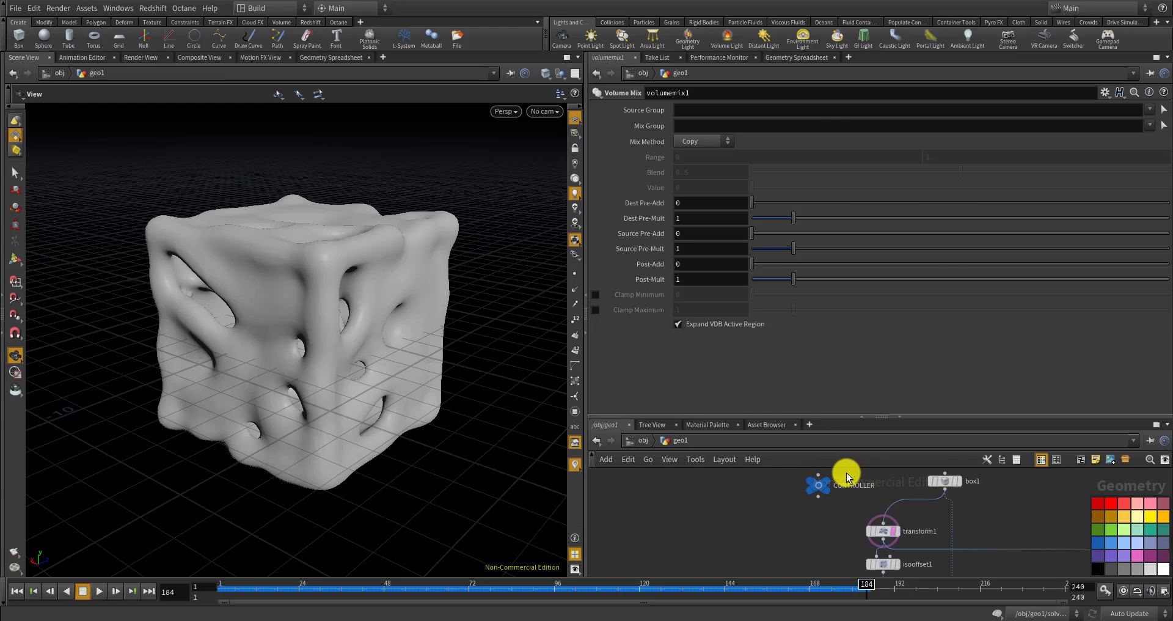
click(817, 487)
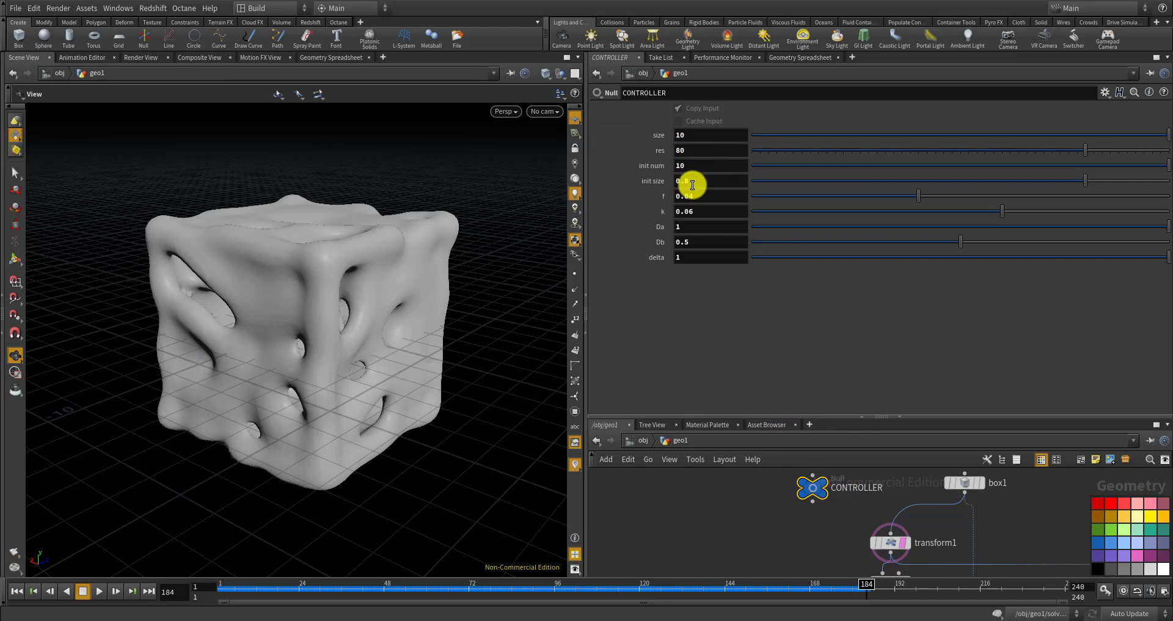
right_click(693, 150)
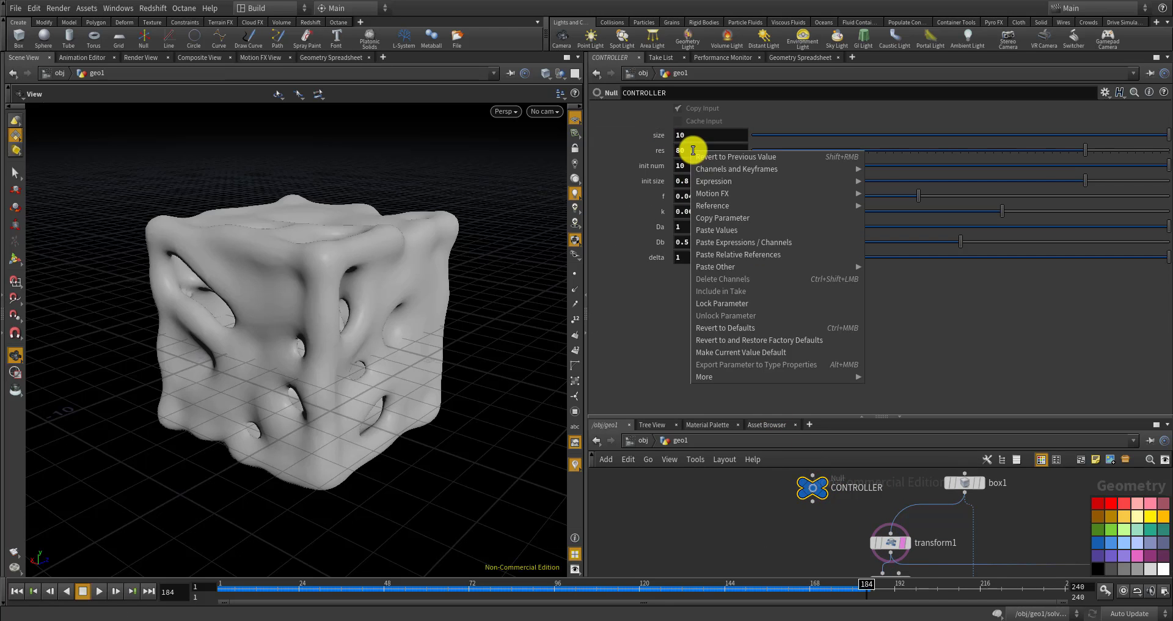
click(738, 218)
scroll(791, 519, up, 2)
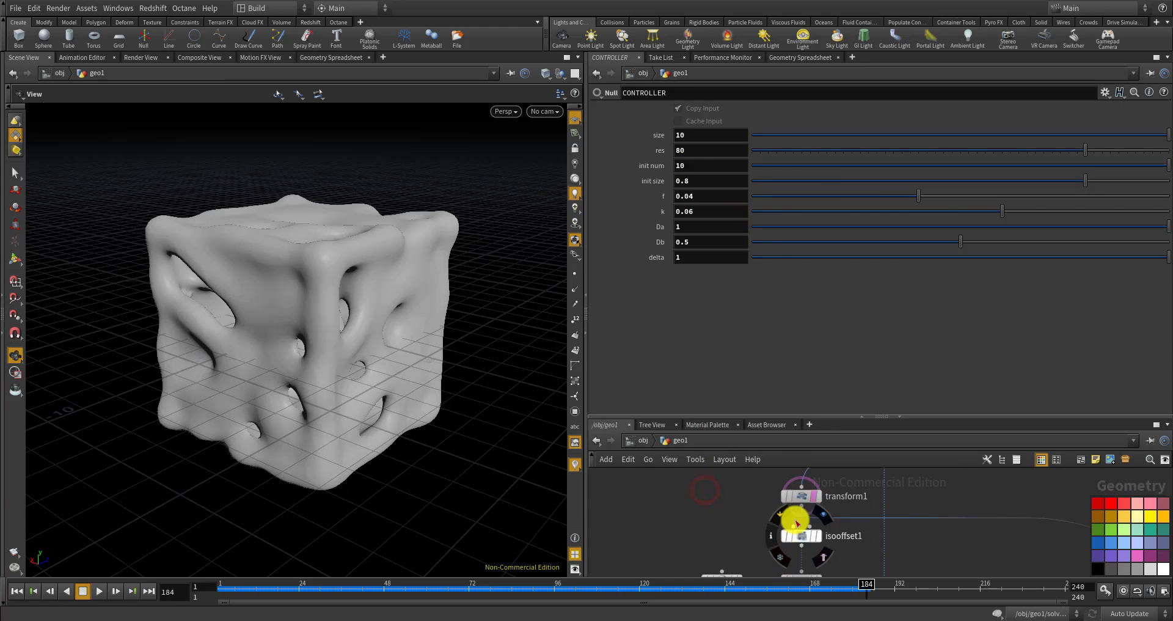
click(795, 487)
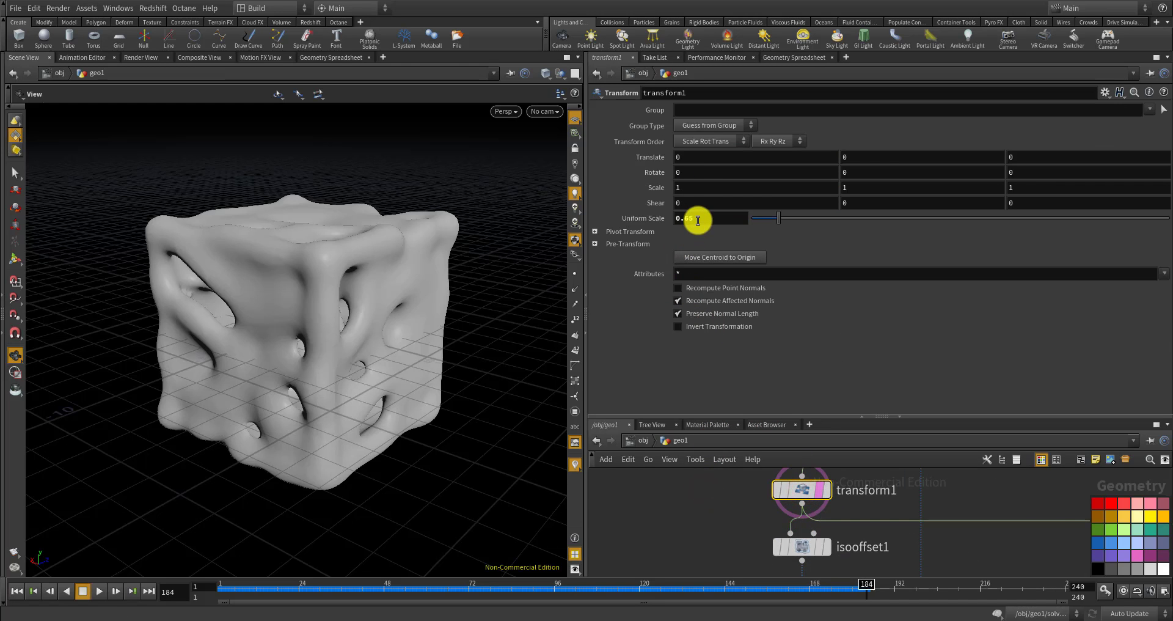
click(801, 548)
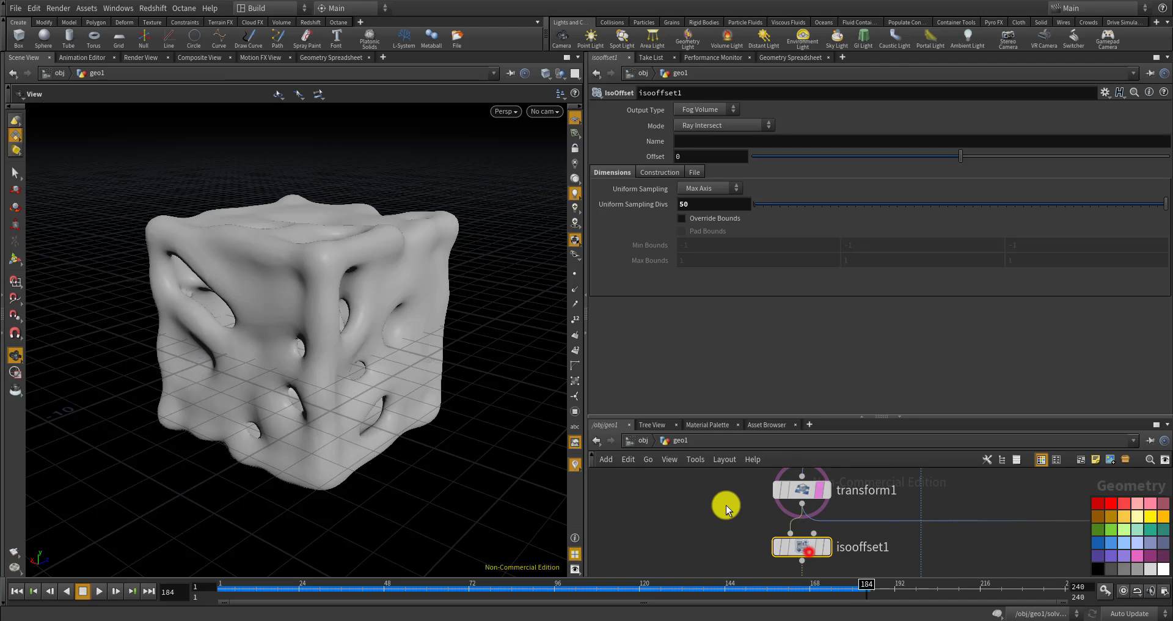
scroll(780, 519, down, 5)
scroll(820, 544, up, 3)
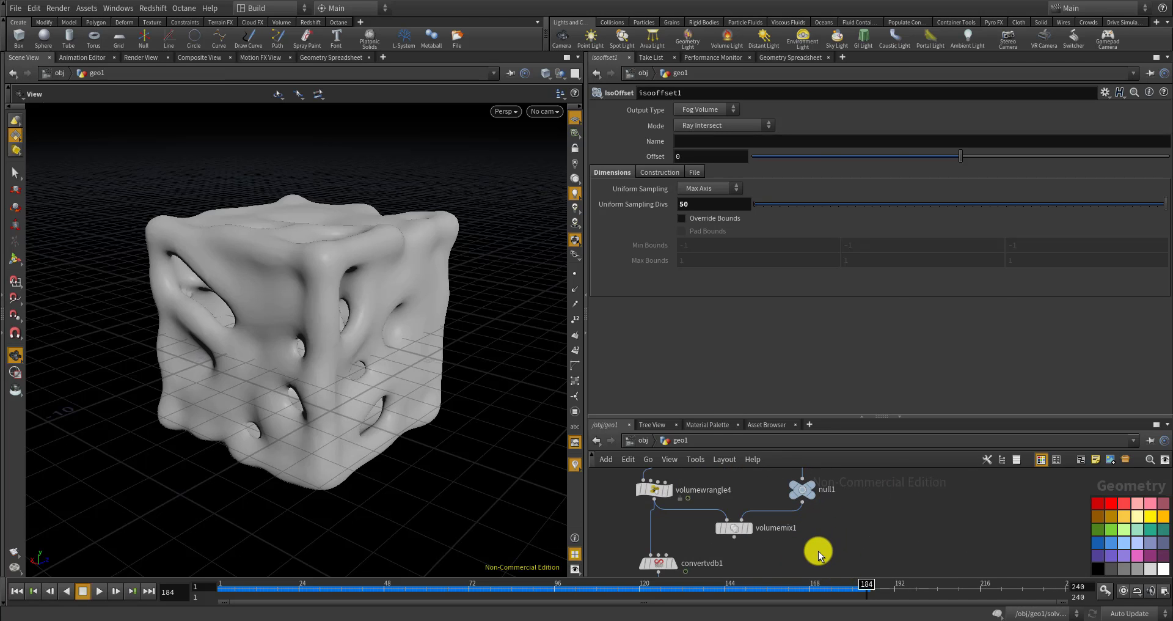
Insert a new IsoOffset node, isooffset3, between null1 and volumemix1
key(Tab)
key(Return)
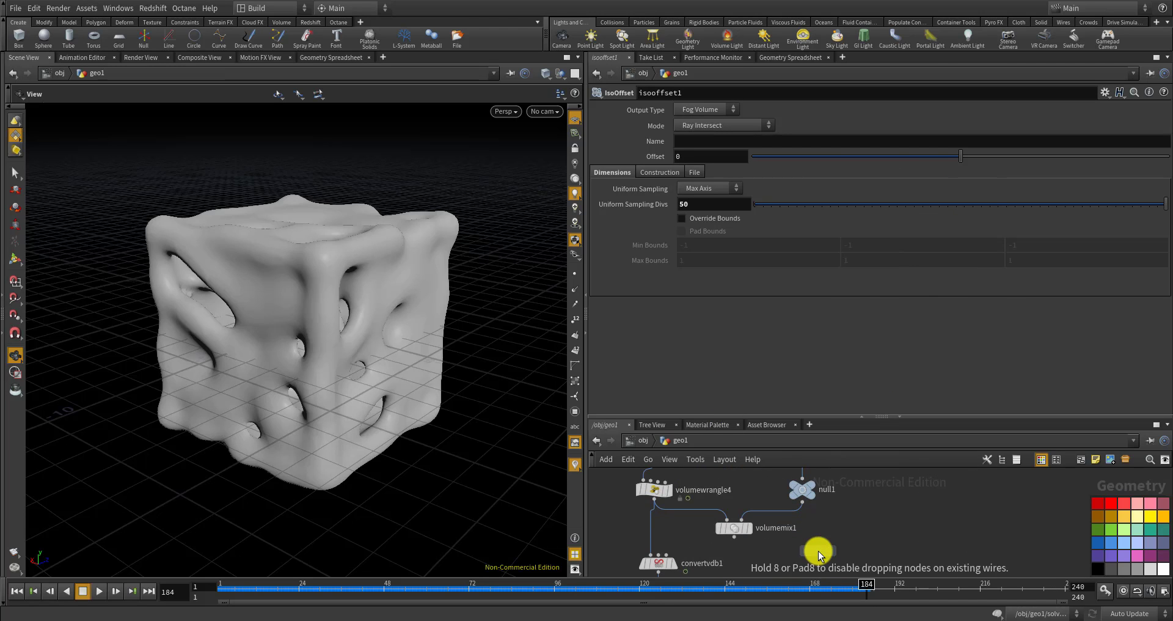
click(817, 551)
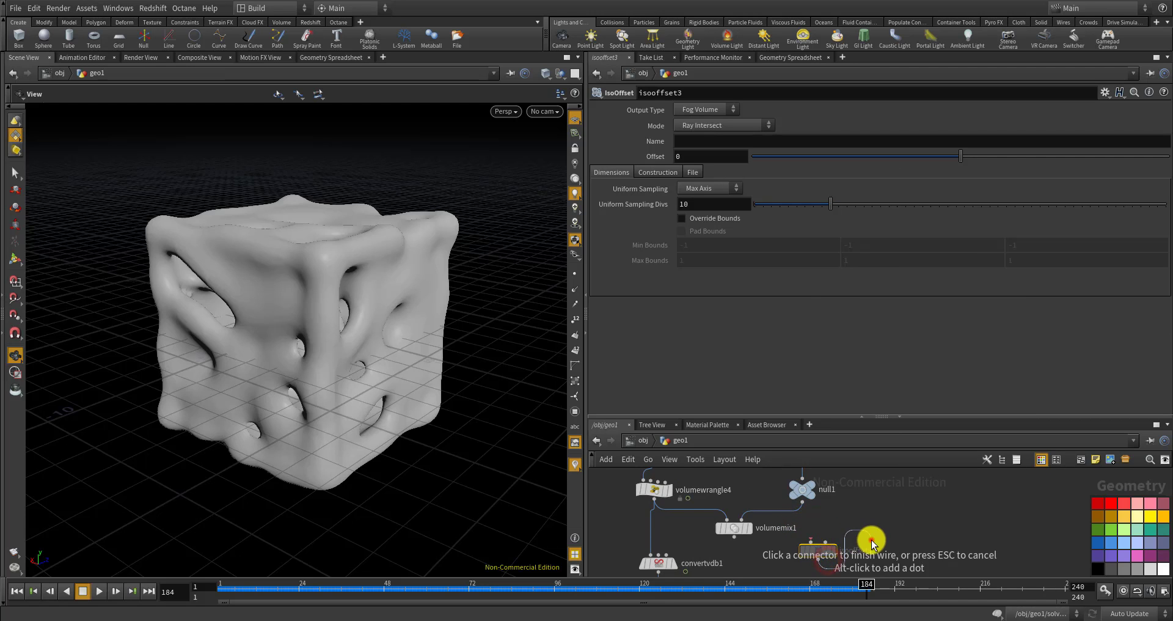
drag(819, 550, 788, 527)
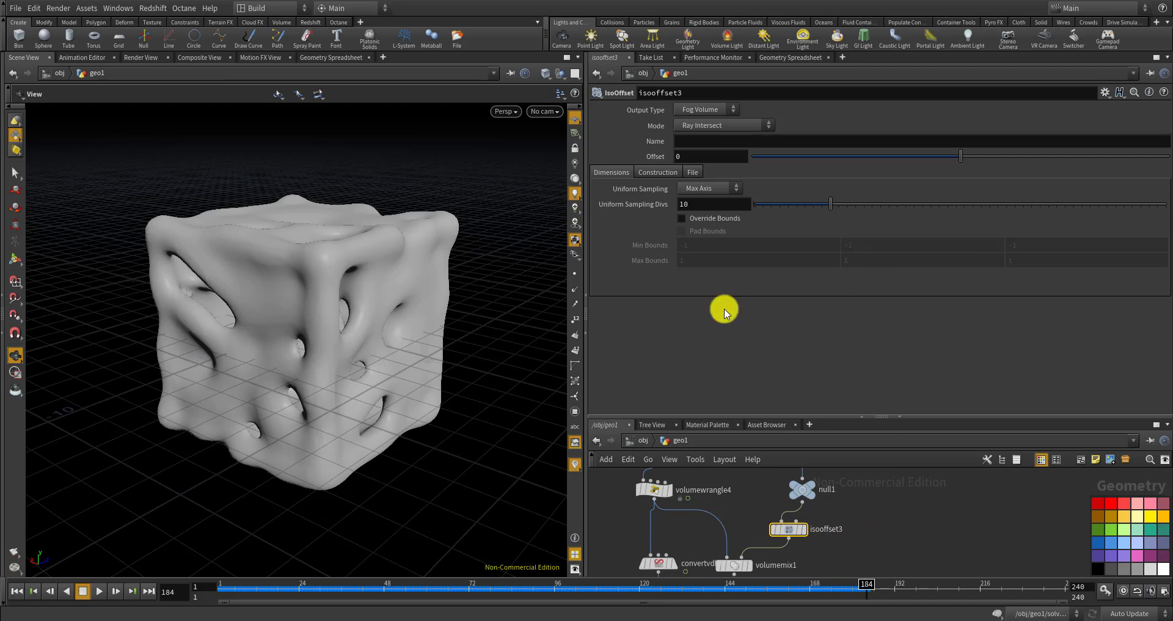
Link isooffset3's Uniform Sampling Divs to ch("../CONTROLLER/res") and display volumemix1
right_click(692, 208)
click(728, 307)
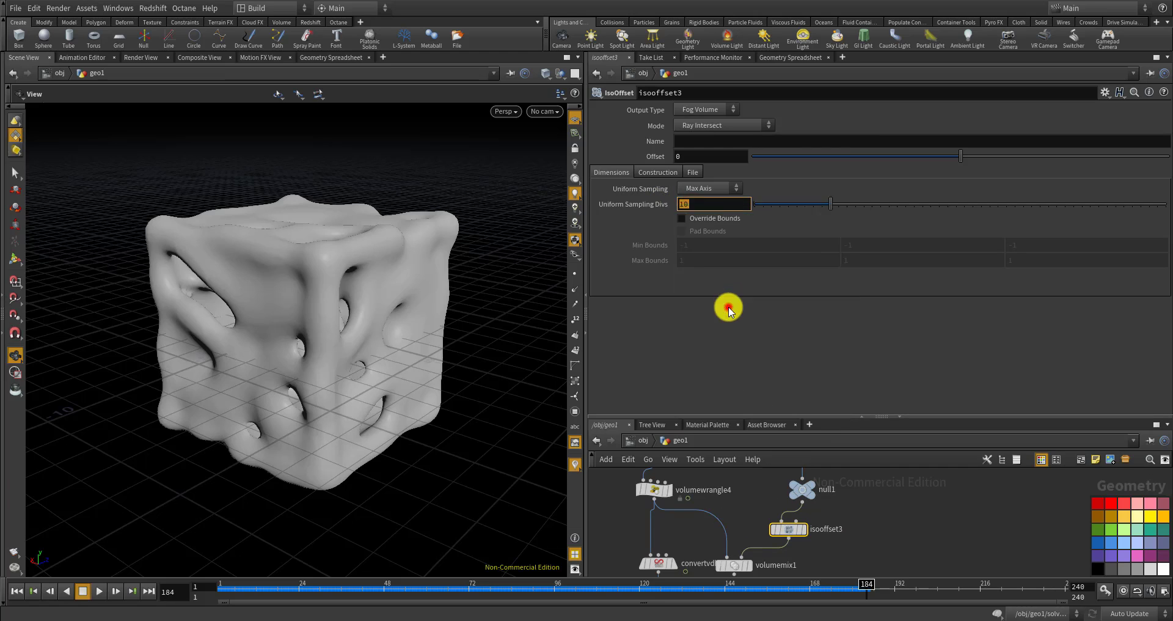
key(Return)
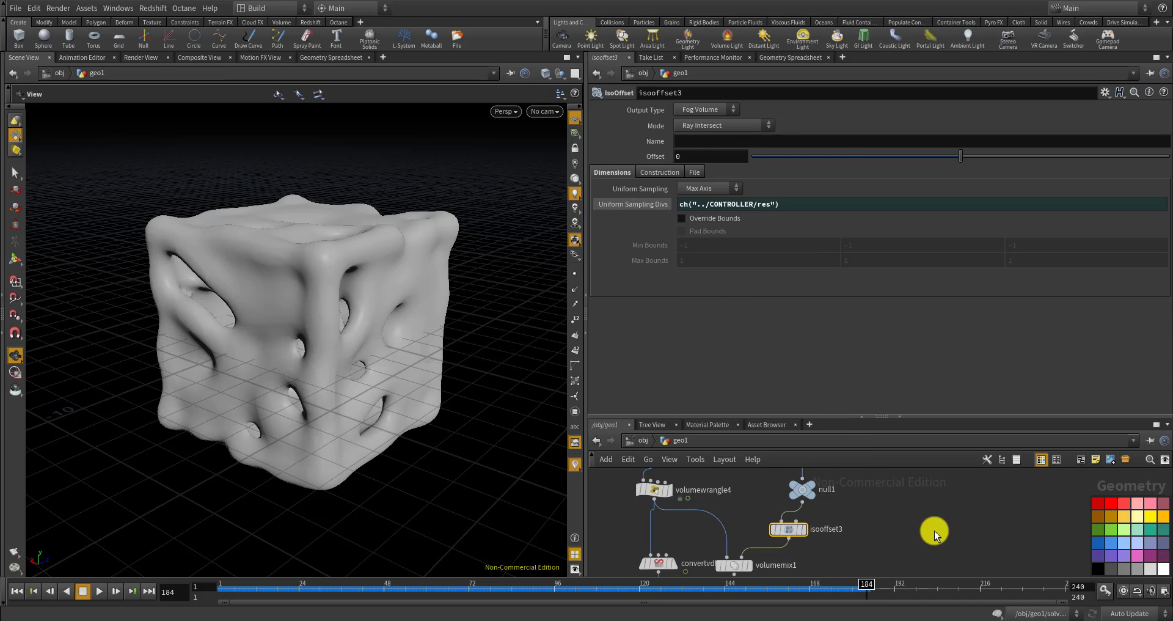
drag(791, 534, 806, 535)
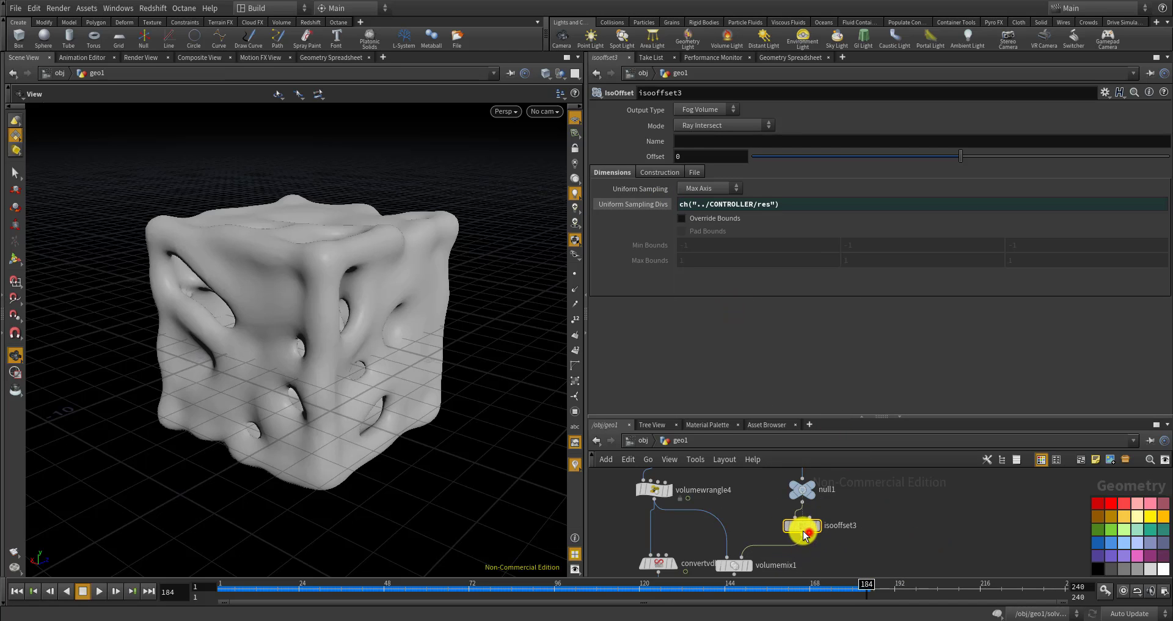
scroll(757, 489, up, 4)
click(774, 511)
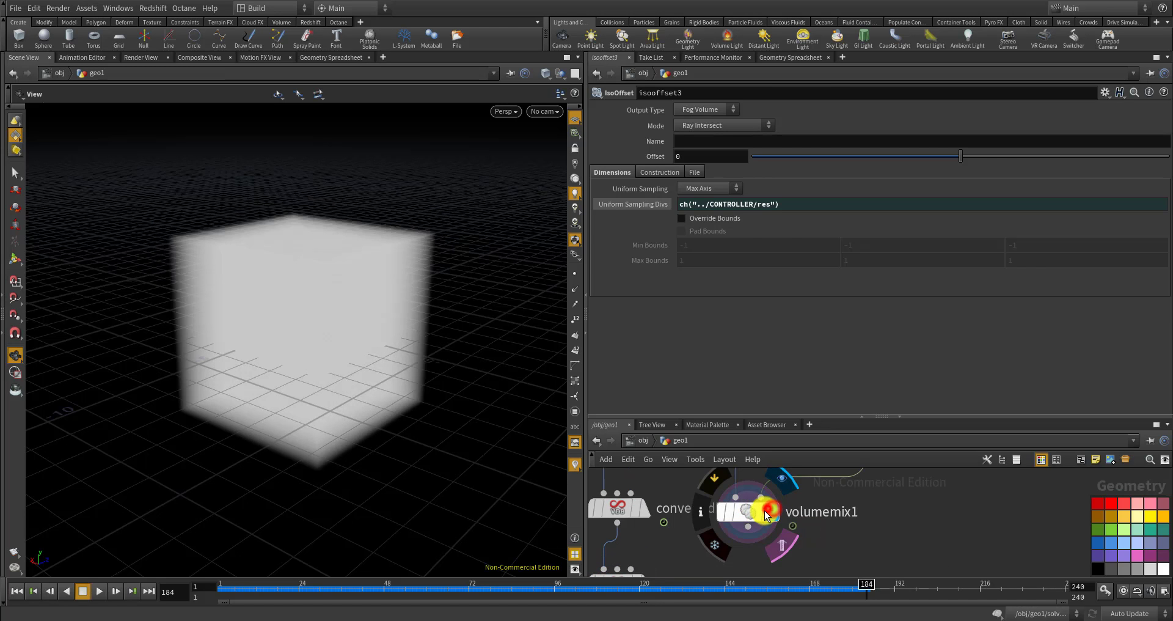
Set volumemix1's Mix Method to Minimum
click(753, 511)
click(702, 141)
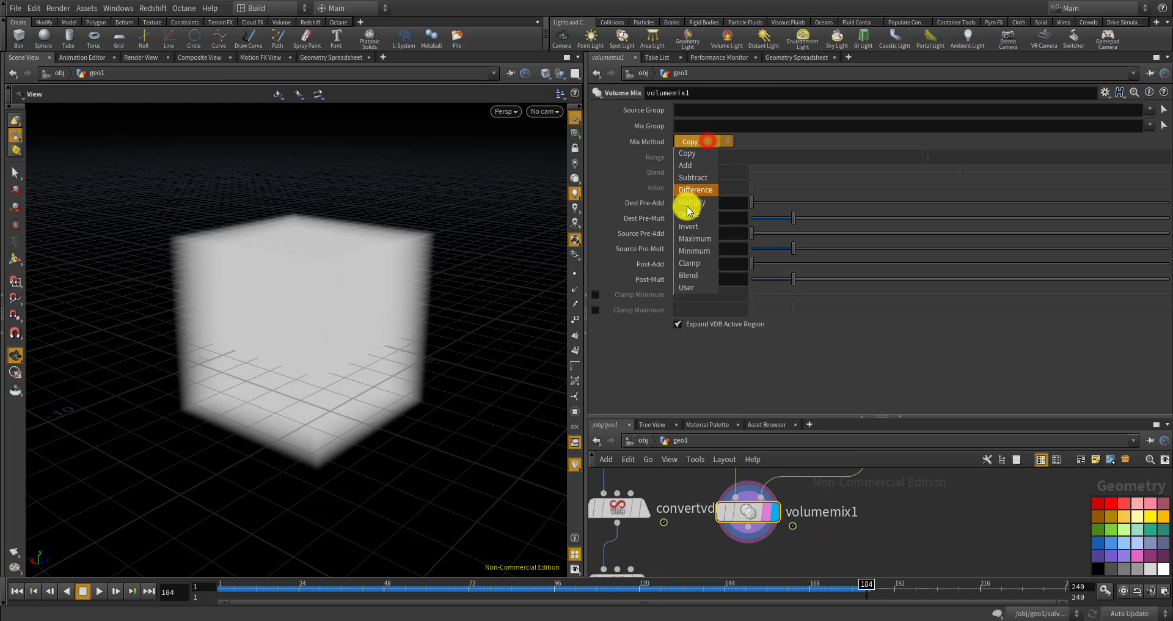
click(694, 248)
drag(391, 330, 335, 335)
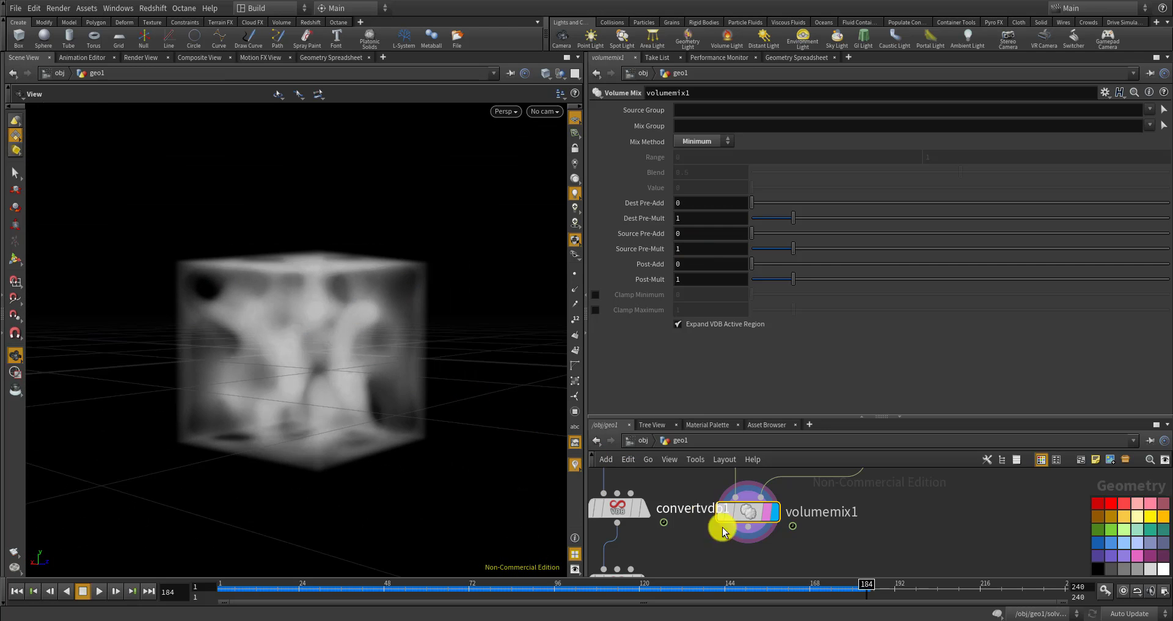
scroll(727, 519, down, 3)
Compare the volumewrangle4 fog, null1 box and mixed volume in the viewport
ctrl+click(736, 486)
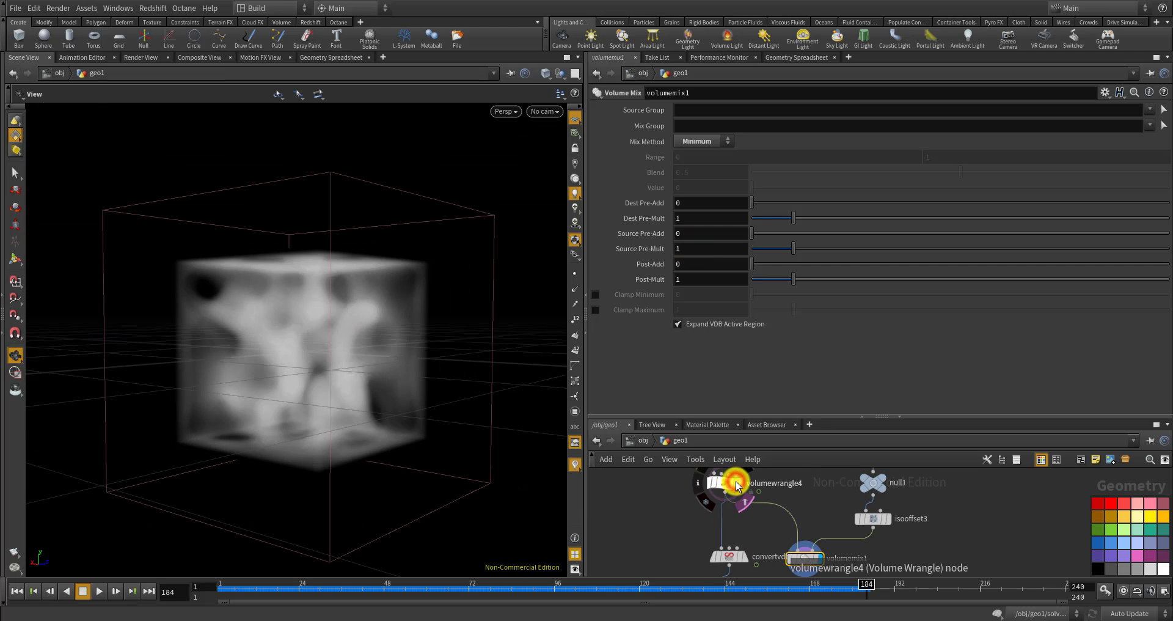
click(742, 489)
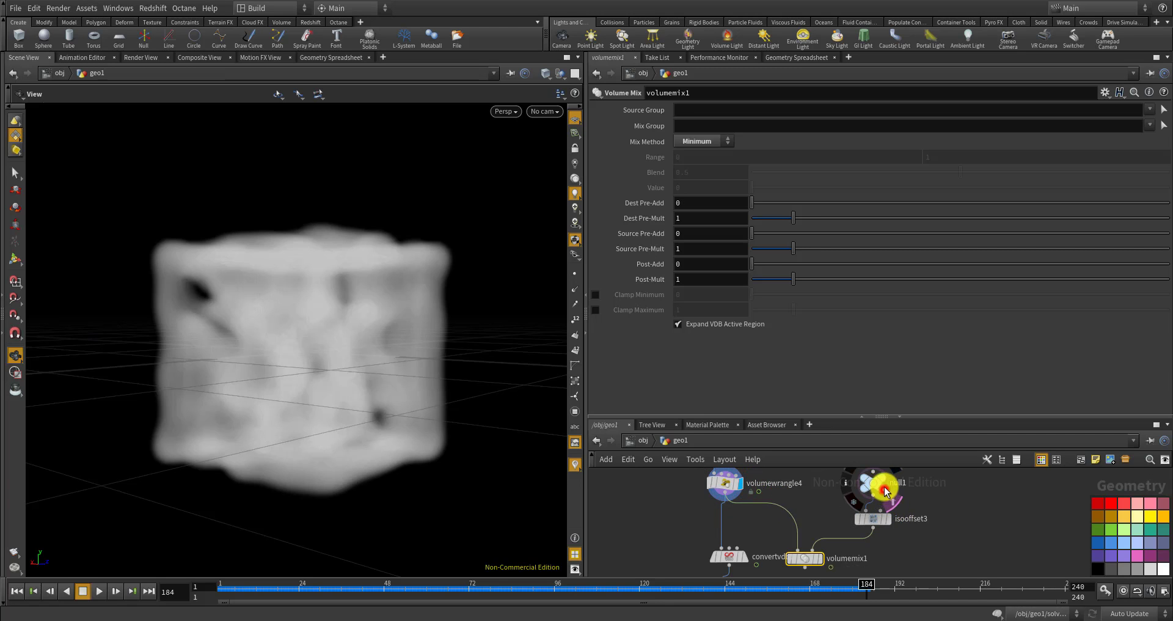
click(884, 486)
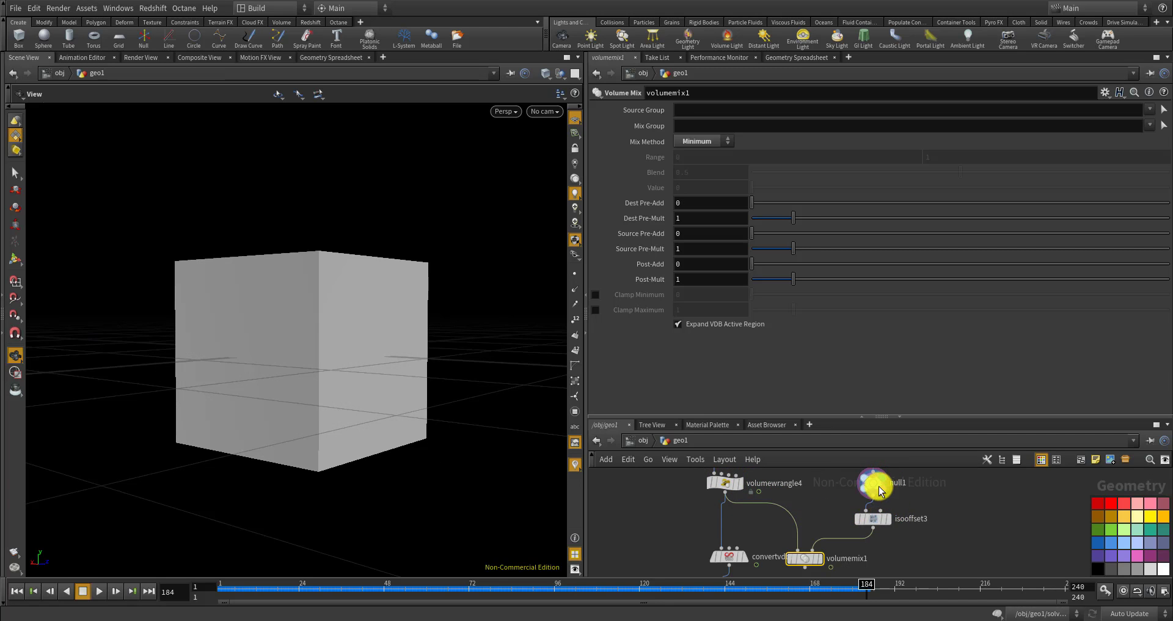
click(877, 485)
click(874, 518)
scroll(903, 533, down, 3)
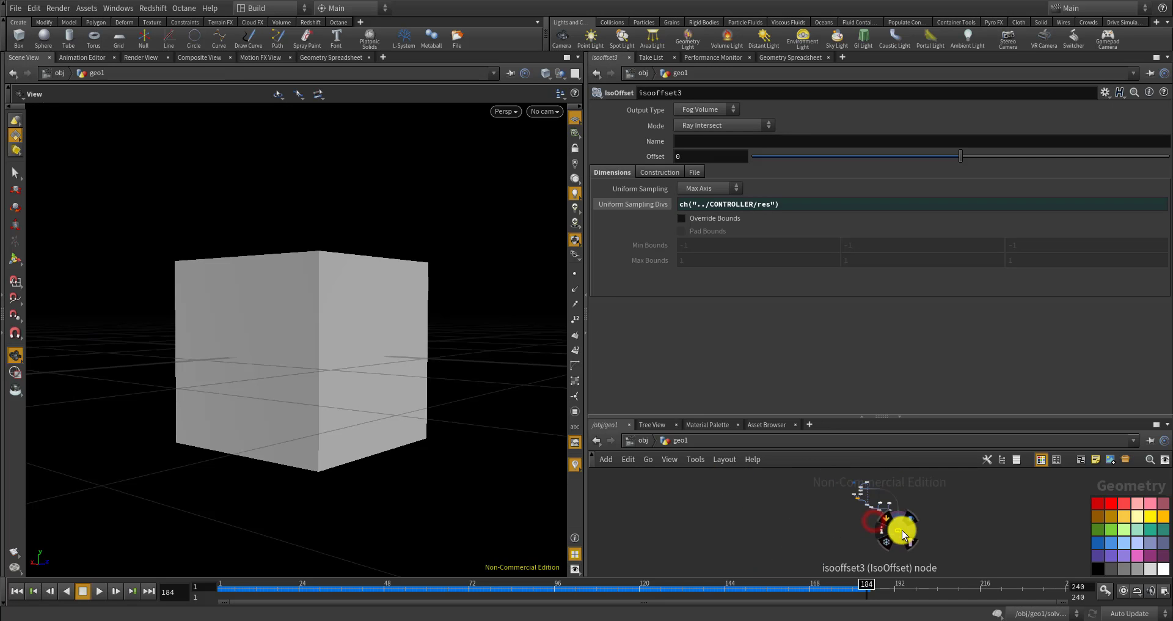
scroll(892, 519, up, 5)
scroll(875, 508, down, 3)
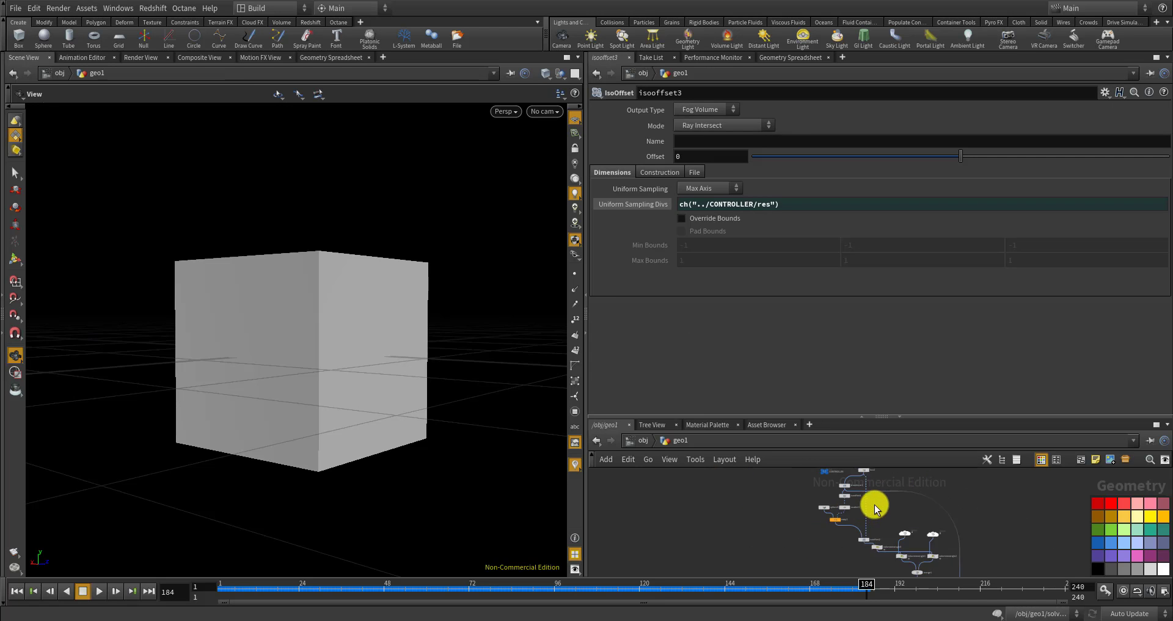
scroll(917, 541, up, 5)
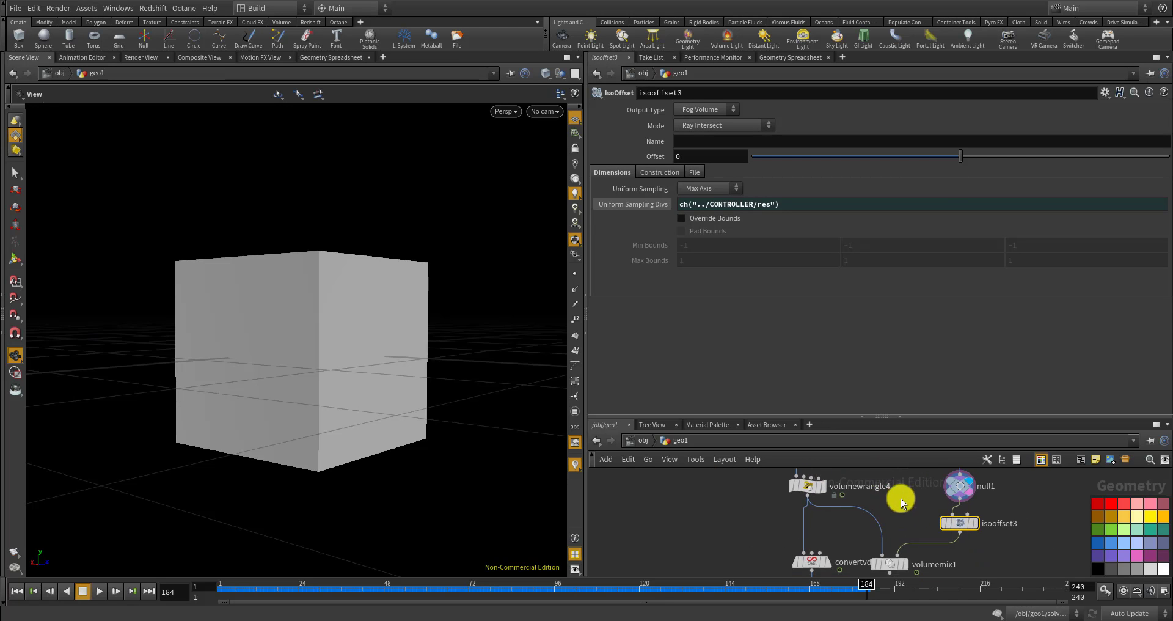
click(887, 551)
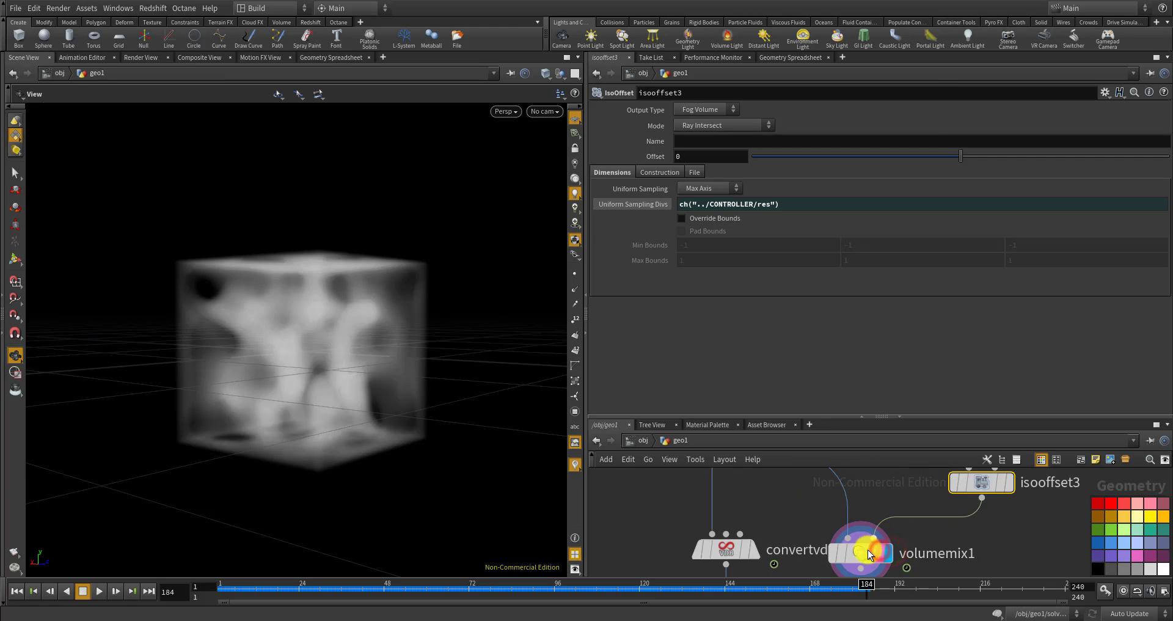
Feed volumemix1 into convertvdb2 and display the porous surface mesh
scroll(867, 553, down, 5)
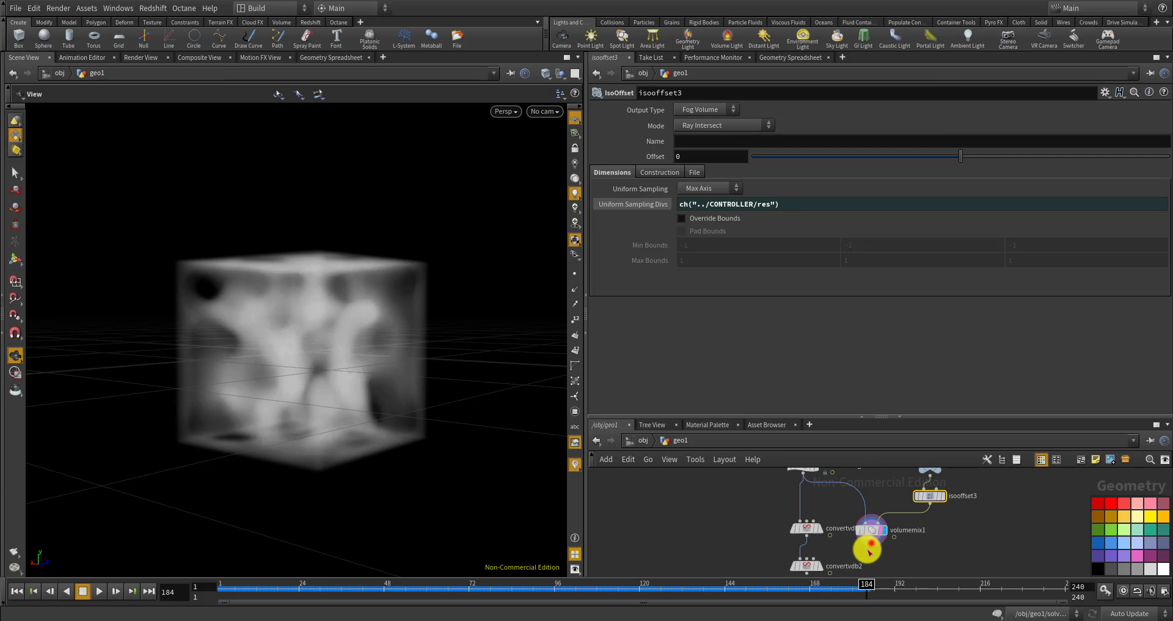
drag(869, 552, 804, 519)
scroll(779, 504, down, 3)
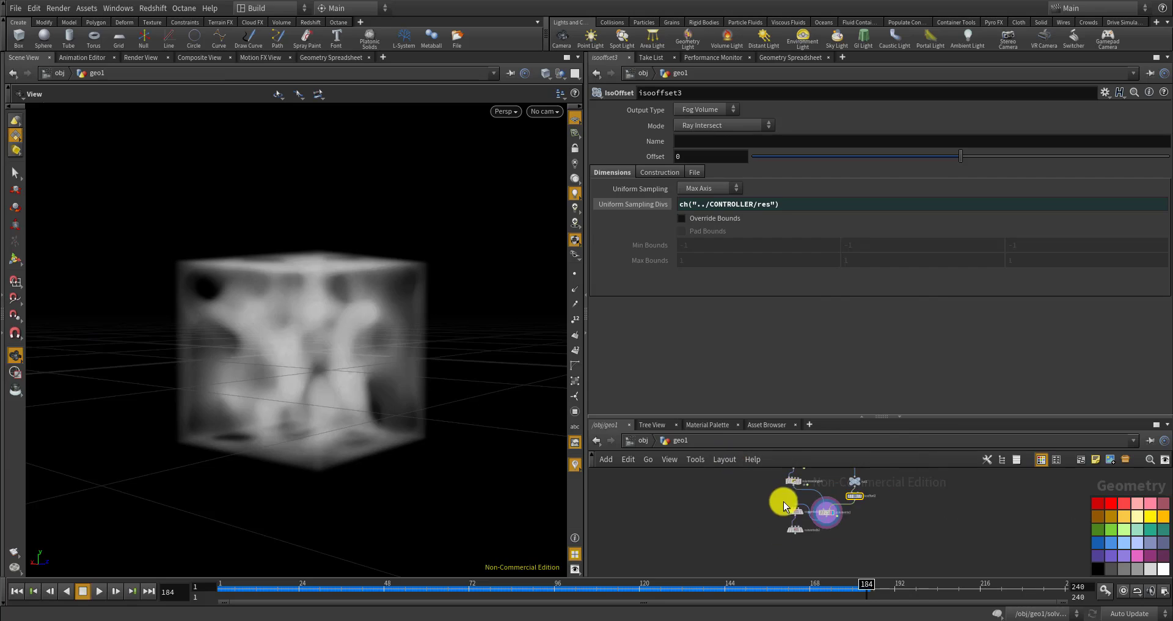
scroll(805, 527, up, 5)
click(797, 510)
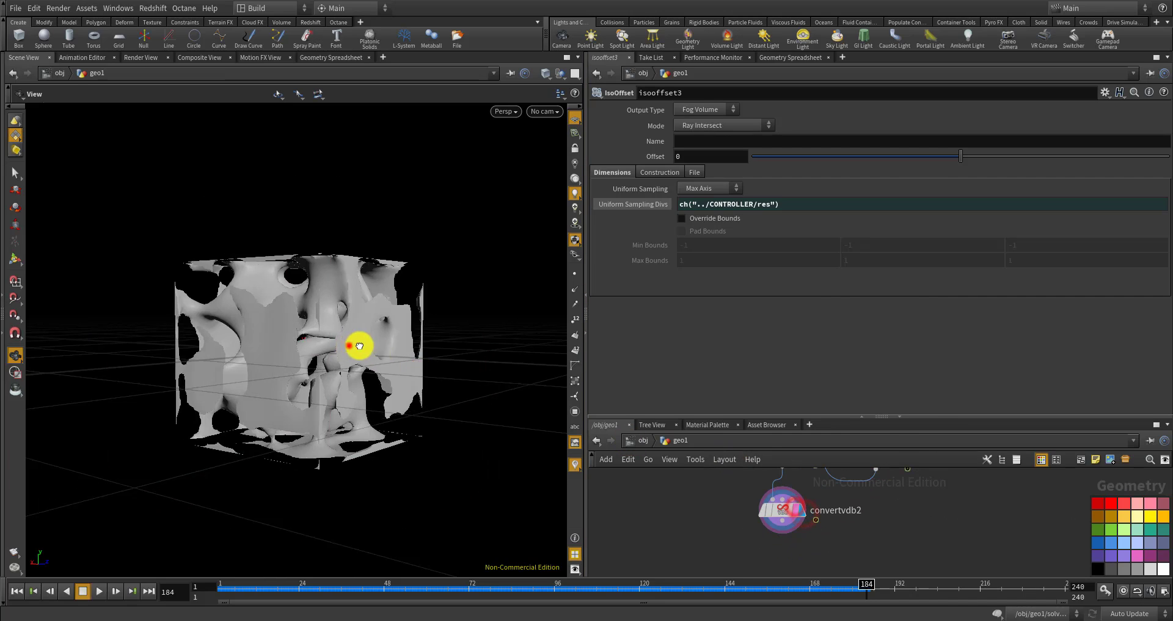
drag(359, 340, 366, 422)
scroll(760, 508, down, 3)
middle_drag(806, 512, 808, 536)
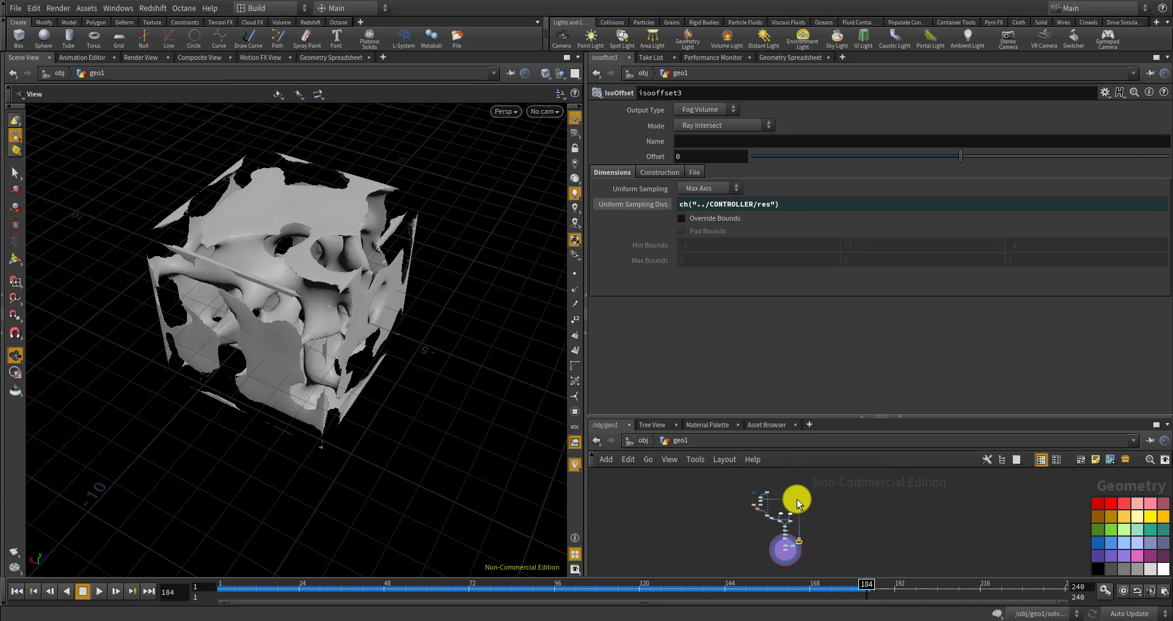
scroll(795, 498, up, 1)
key(Tab)
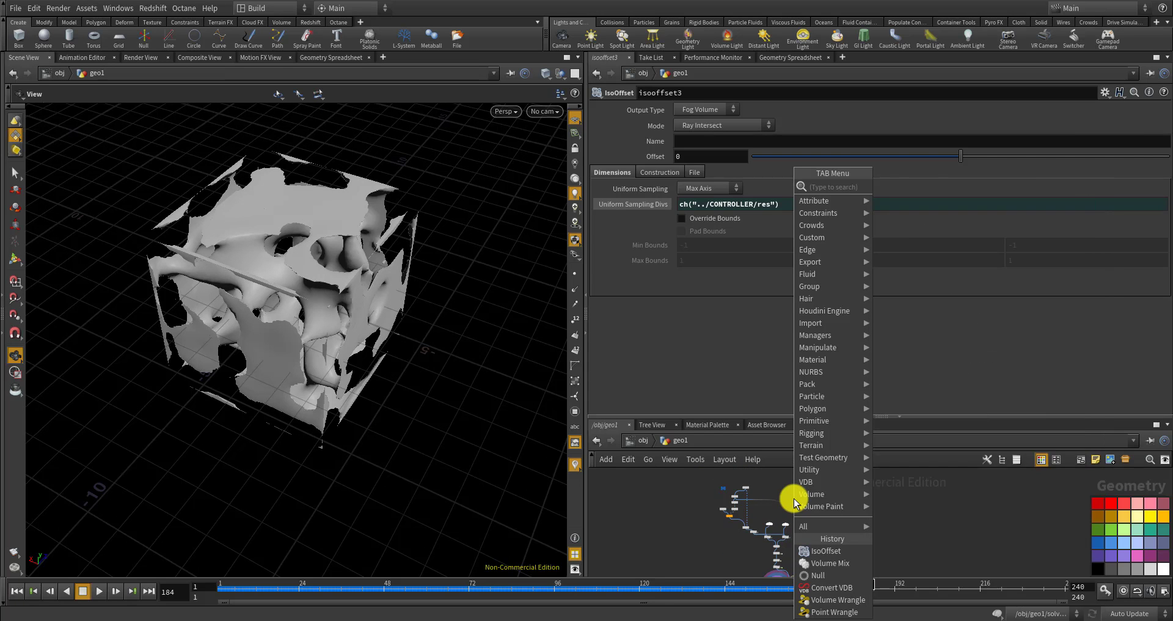
Add a Transform node, transform2, fed by box1's output
key(Return)
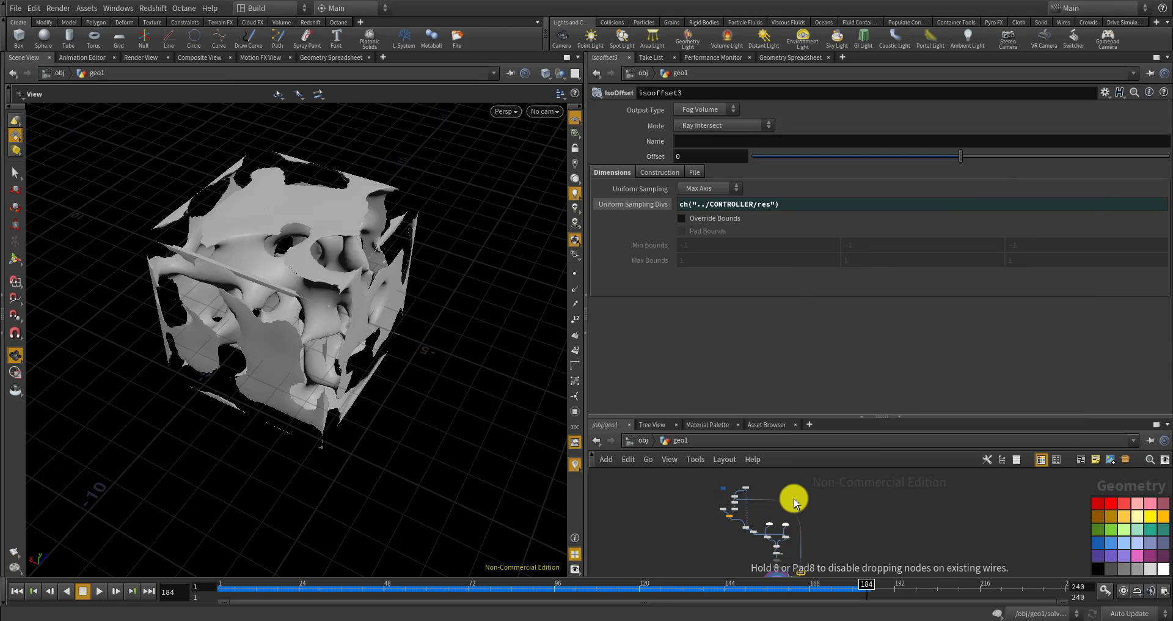
click(793, 498)
scroll(746, 495, up, 5)
drag(745, 485, 990, 523)
scroll(984, 504, down, 5)
scroll(988, 506, up, 5)
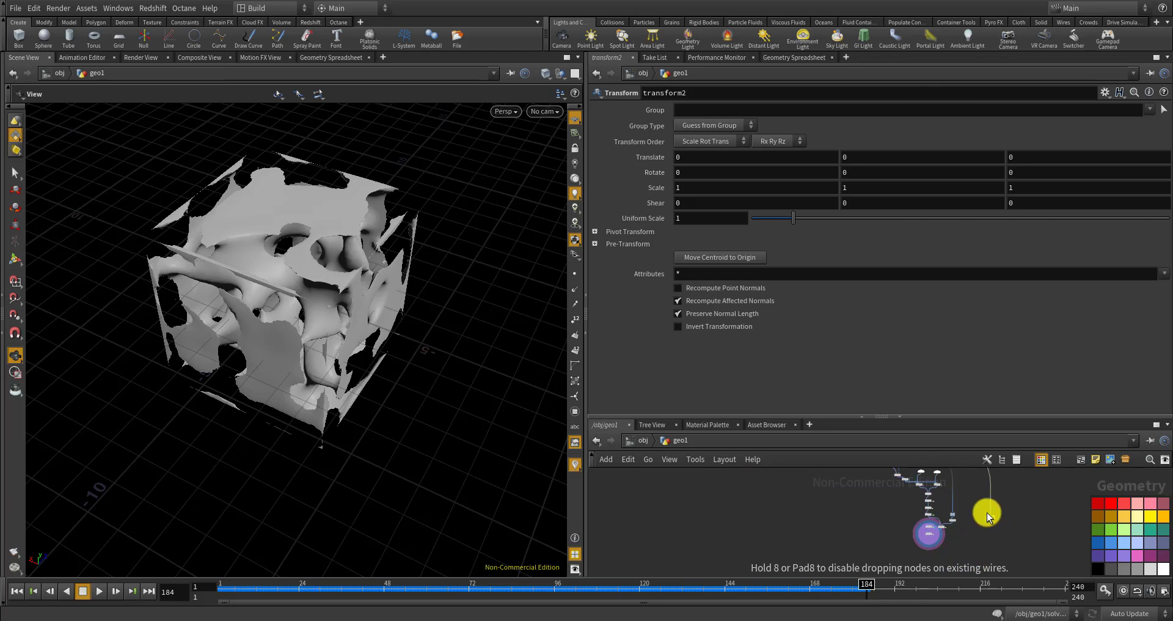
scroll(947, 513, up, 3)
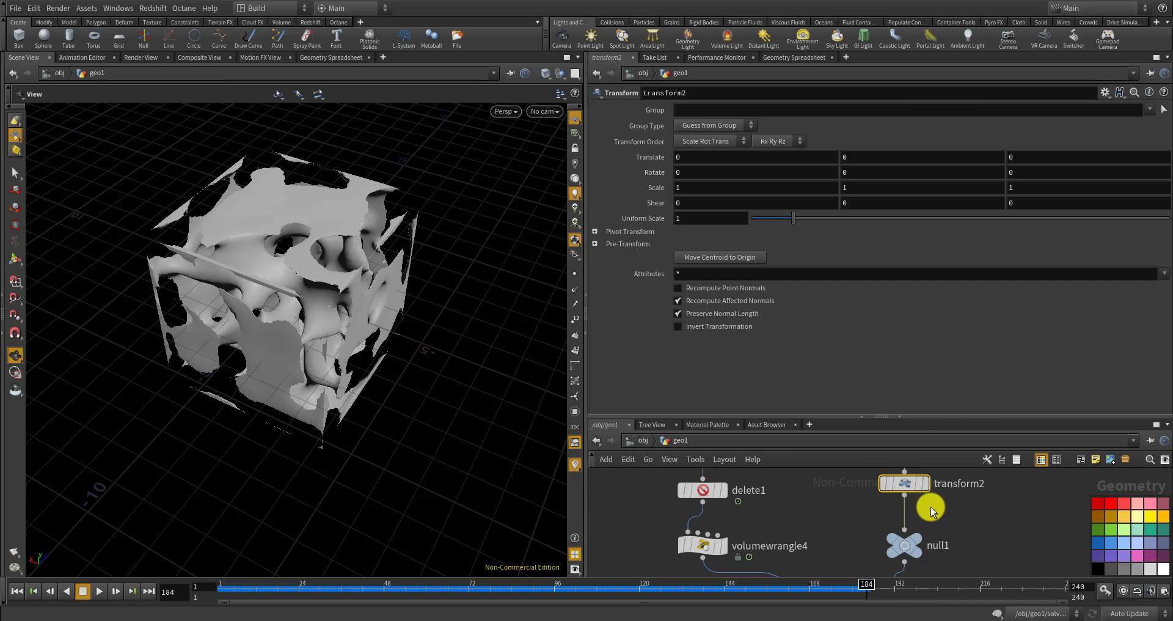
Try transform2 uniform scales of 0.65, 0.8, then 0.9
click(680, 218)
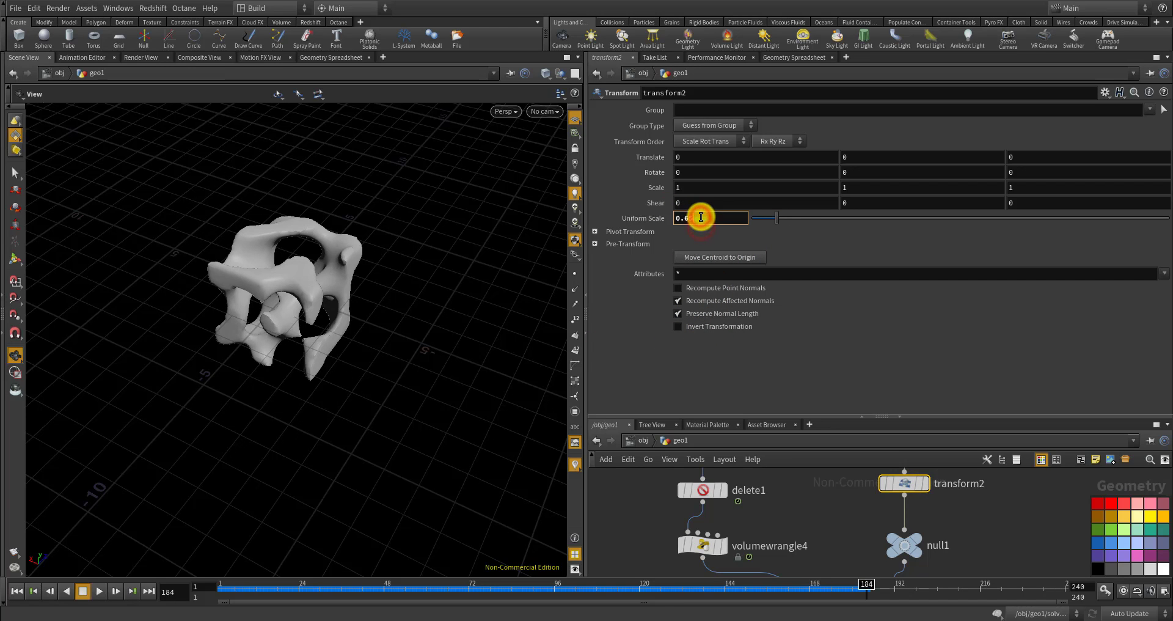
text(5)
key(Return)
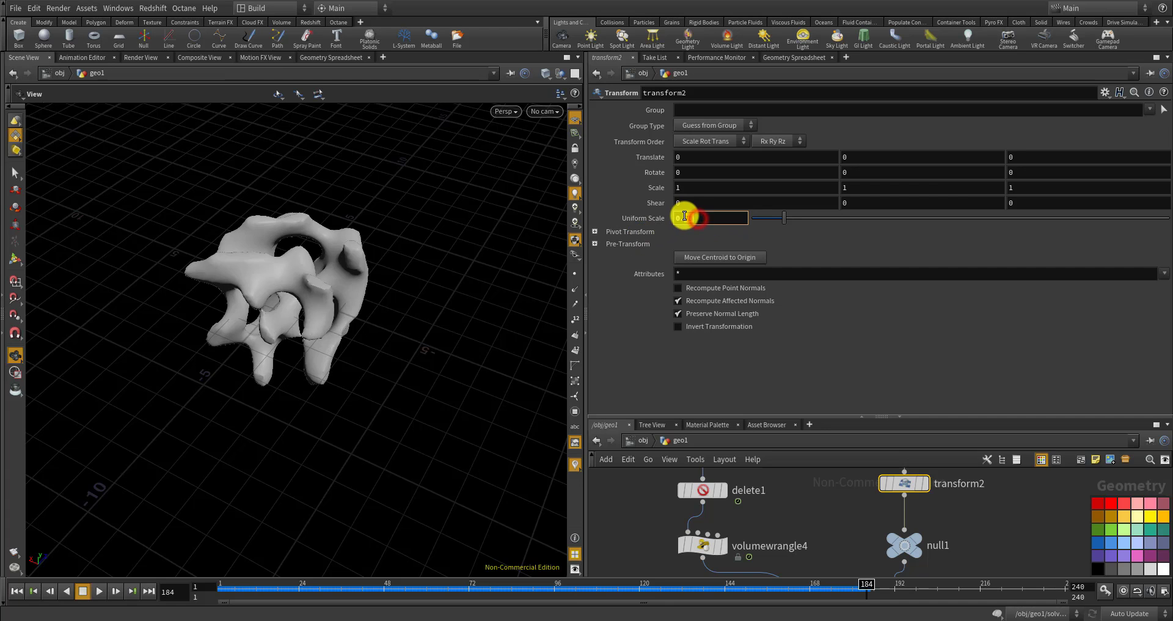
text(.8)
key(Return)
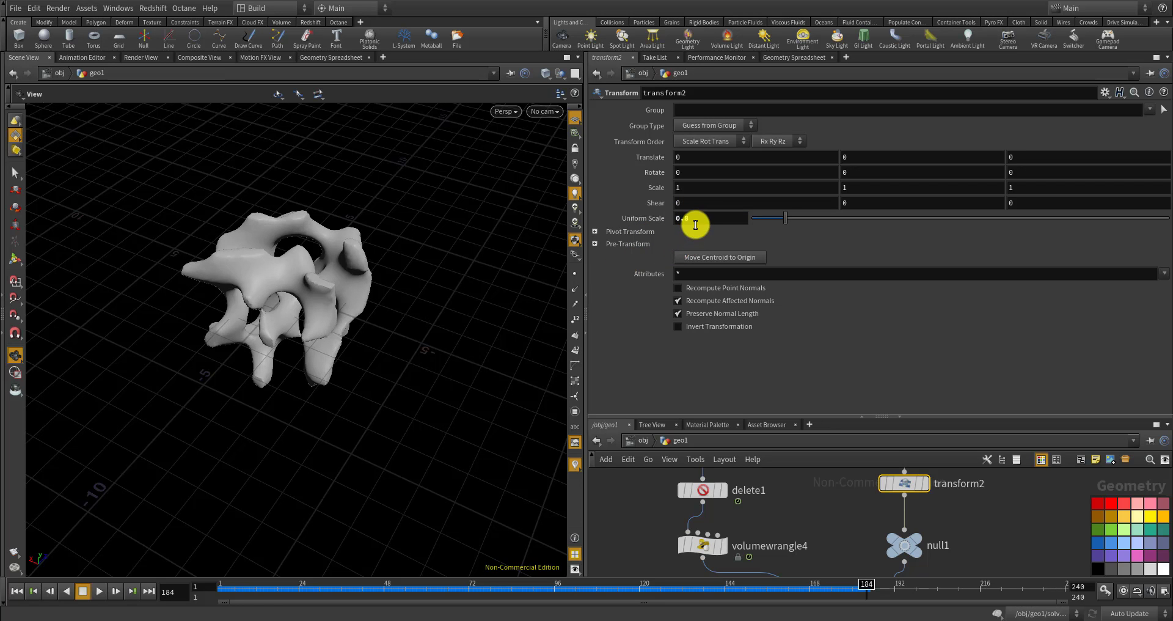
key(Return)
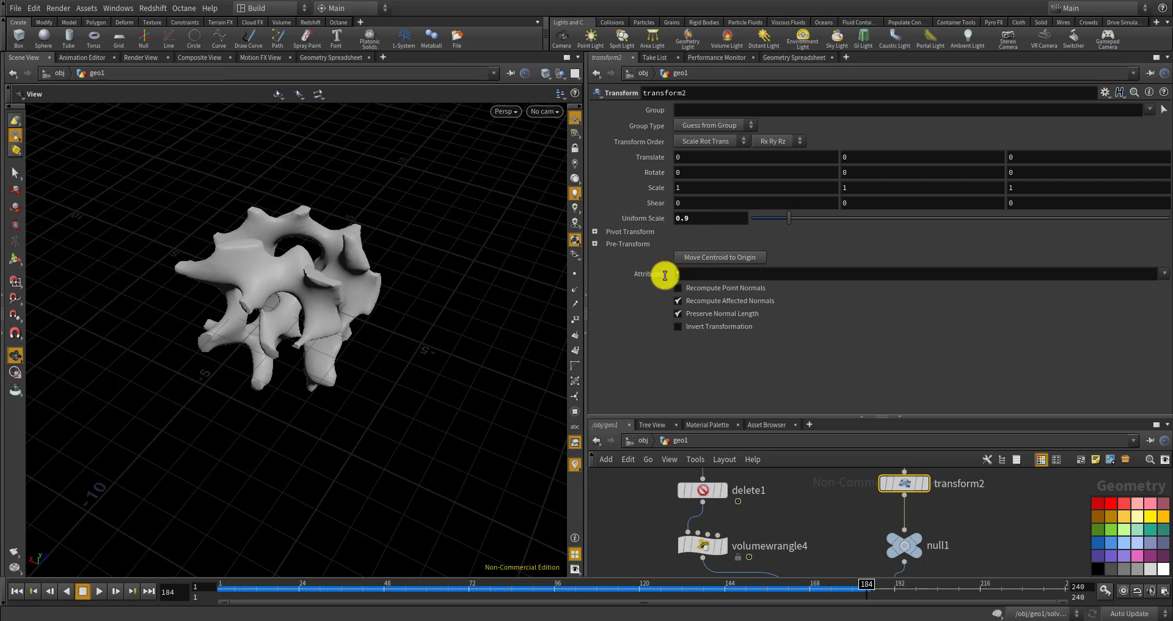
Compare uniform scales of 1 and 0.95, then return to 0.90
alt+drag(476, 245, 434, 254)
scroll(827, 532, down, 5)
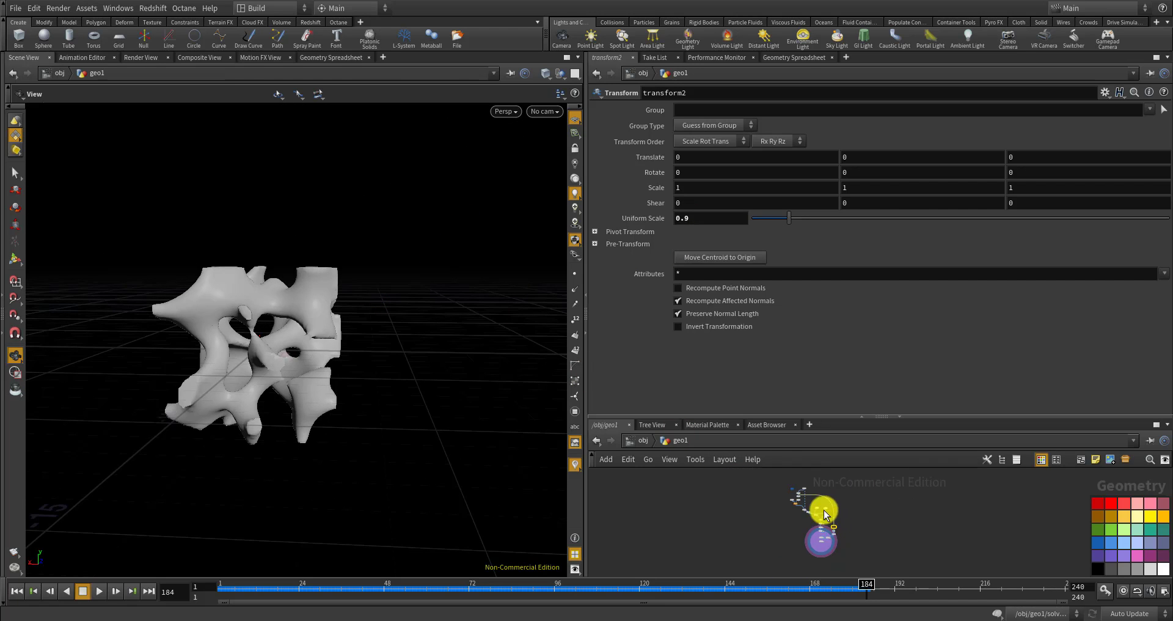
scroll(798, 511, up, 3)
scroll(809, 508, down, 3)
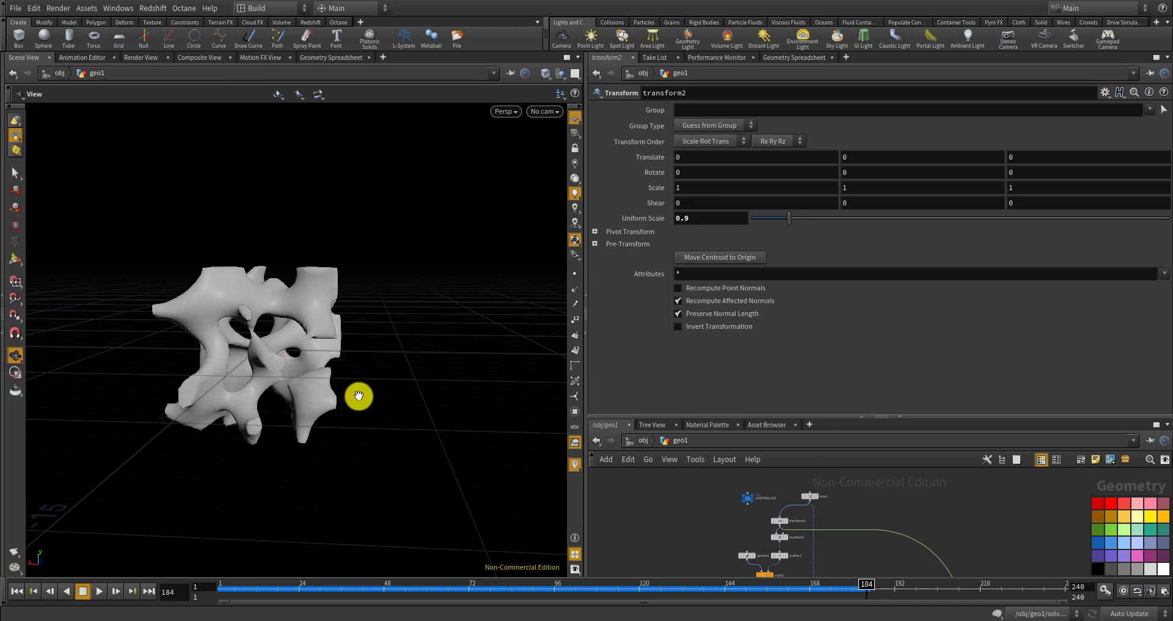
alt+drag(356, 395, 335, 359)
click(699, 217)
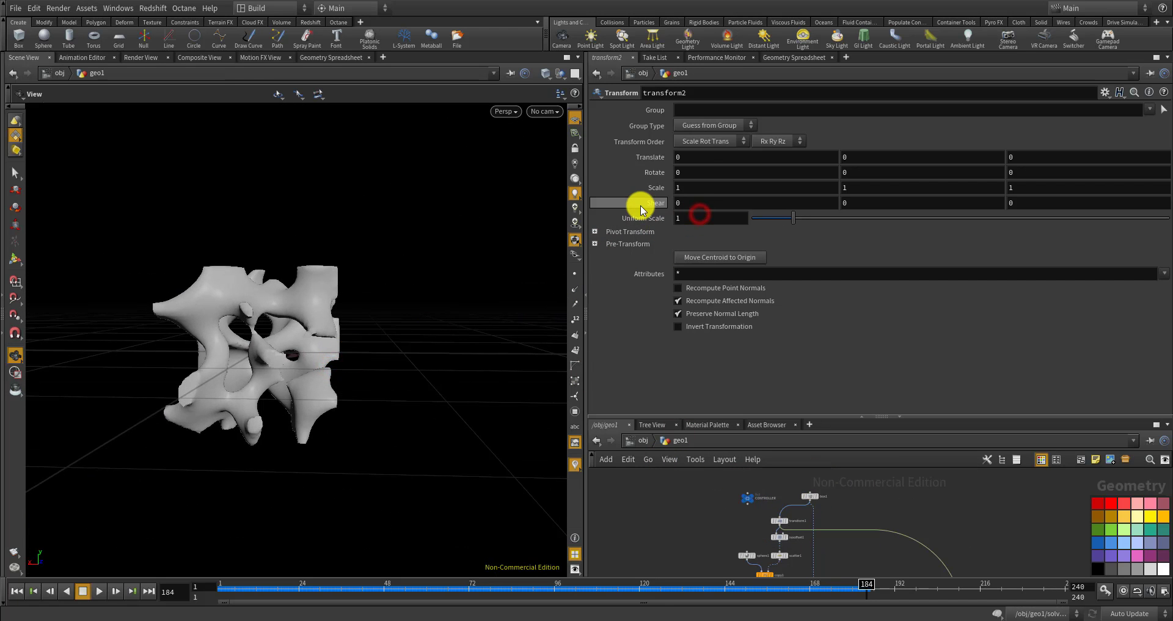
text(1)
key(Return)
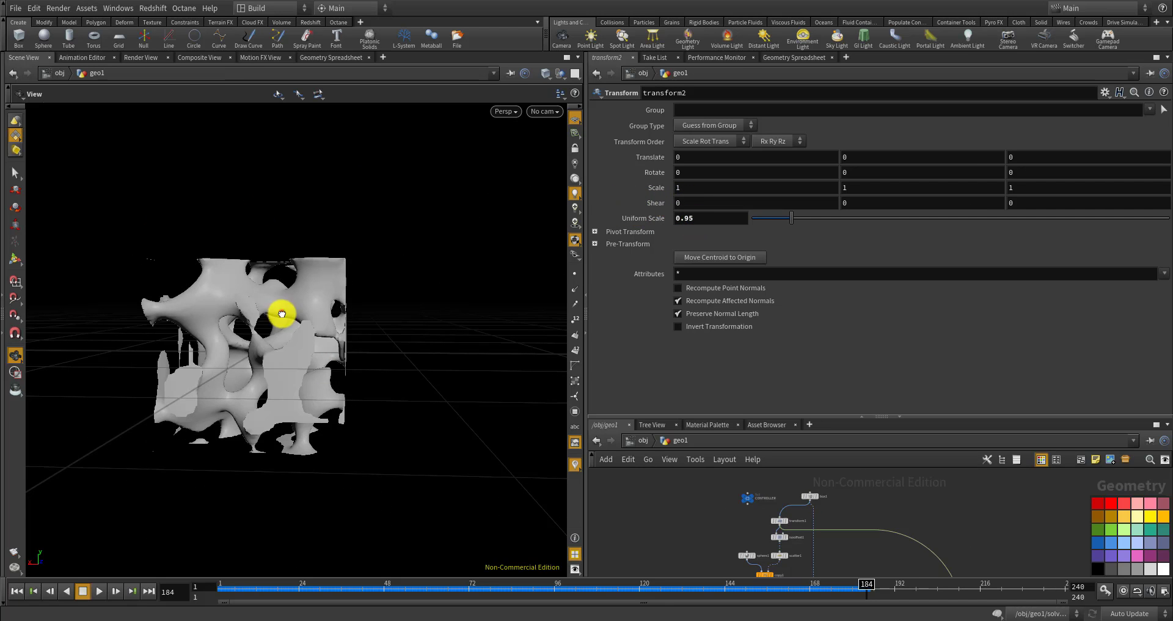
alt+drag(280, 314, 521, 296)
key(Return)
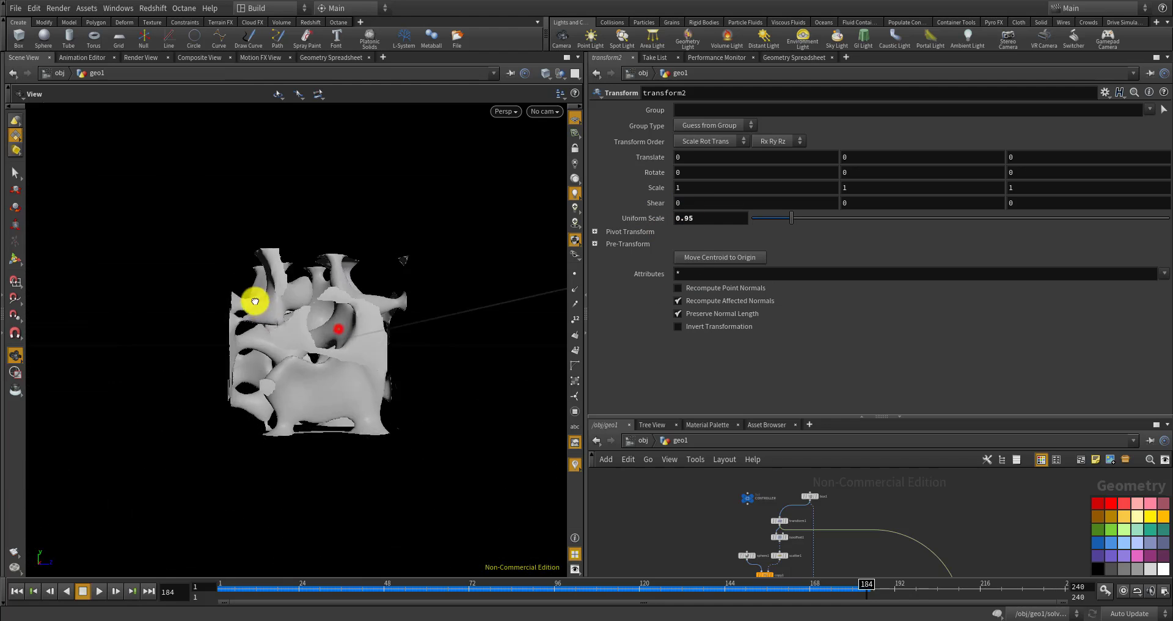
alt+drag(255, 296, 440, 333)
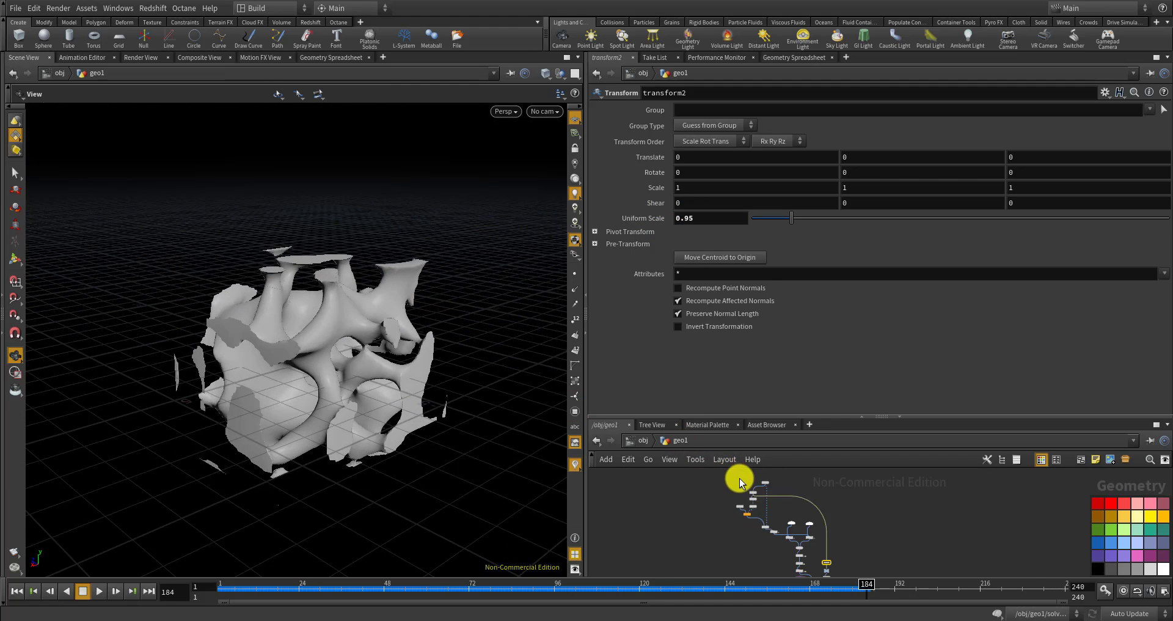
scroll(763, 507, down, 6)
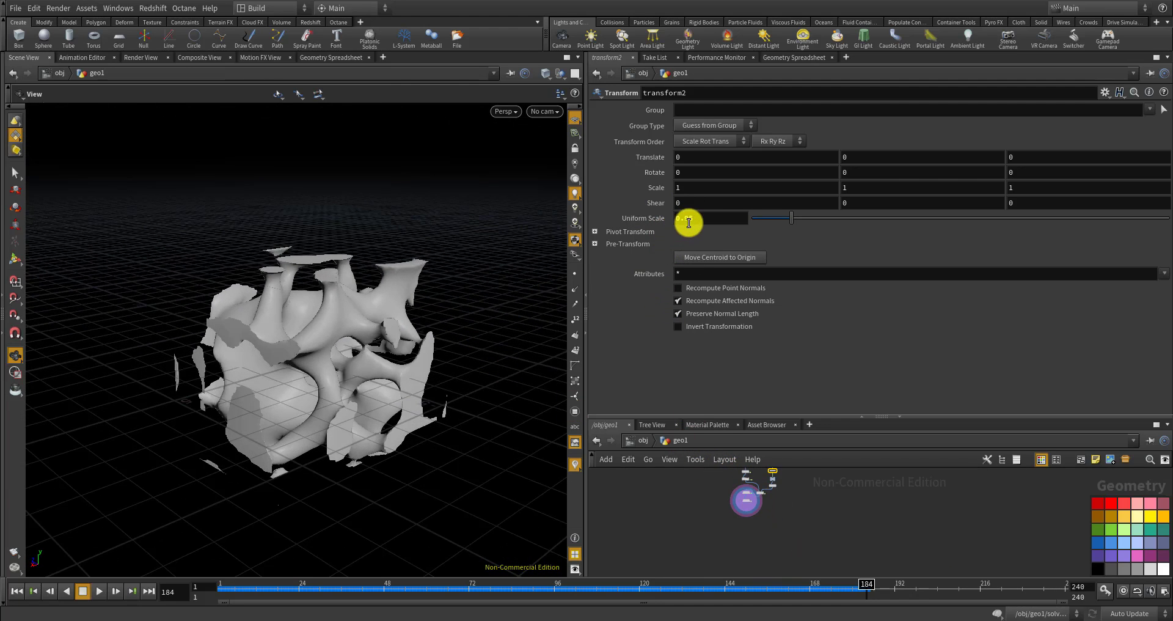
key(Return)
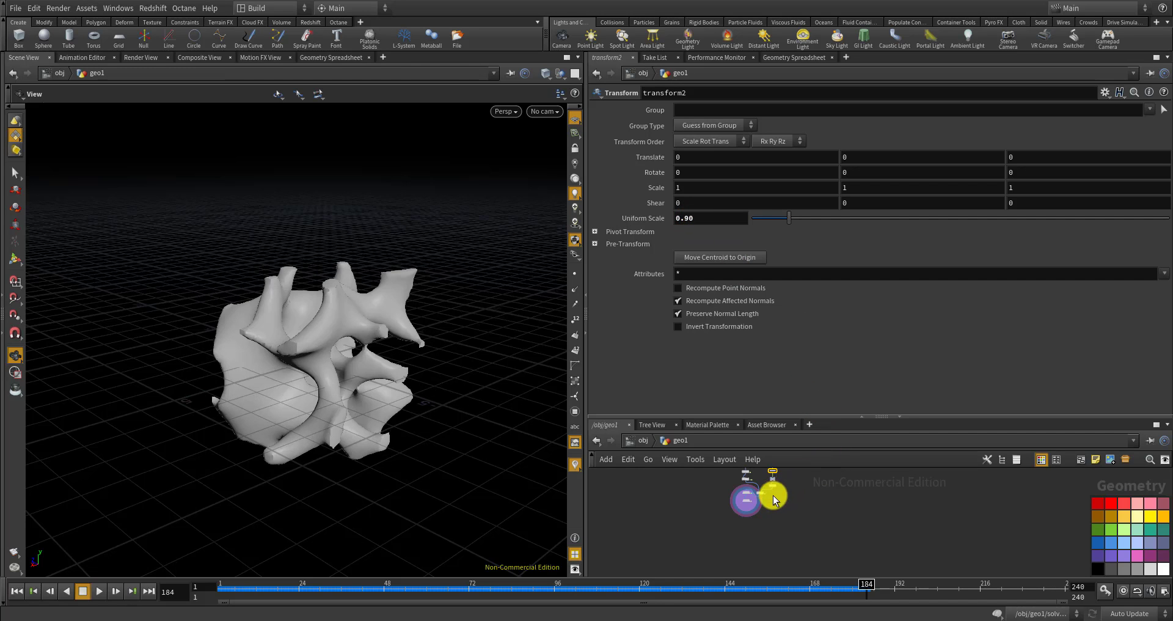
scroll(773, 500, up, 6)
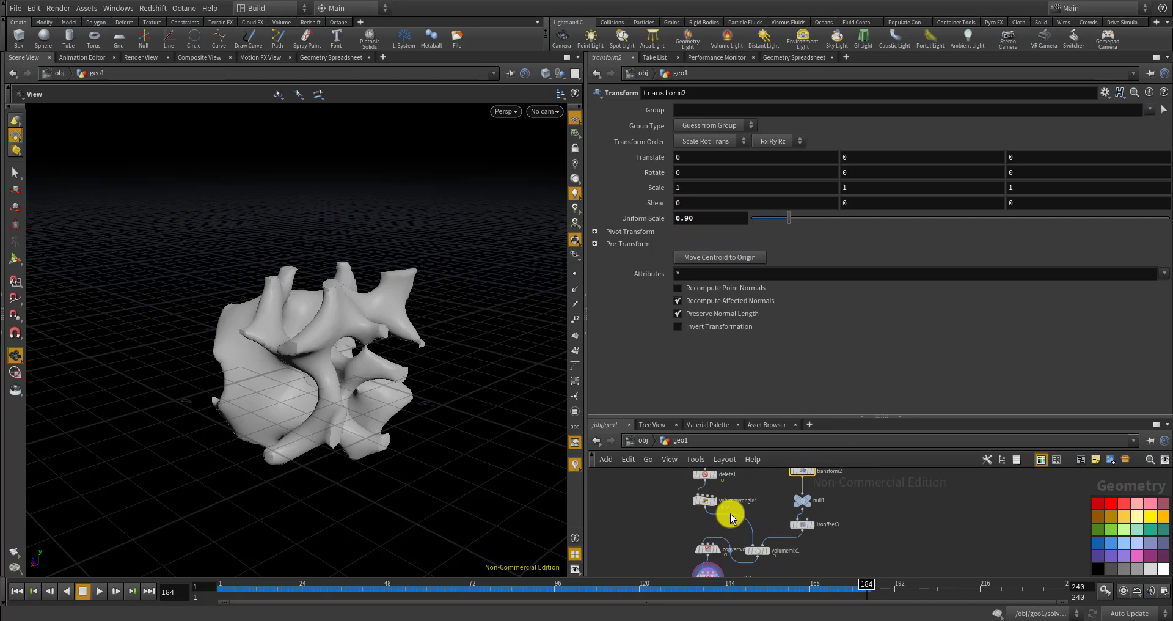
scroll(676, 518, up, 4)
Move volumewrangle4's ramp keys to about 0.095 (value 0) and 0.27366 (value 1)
click(694, 527)
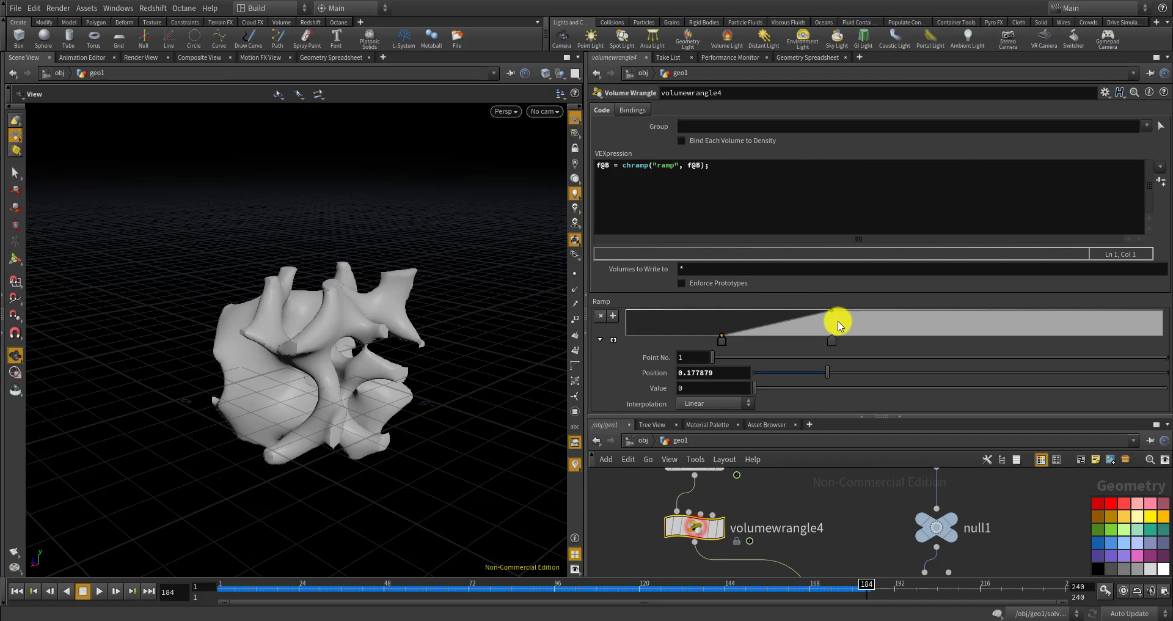
drag(830, 346, 803, 338)
drag(711, 340, 677, 337)
drag(379, 342, 257, 367)
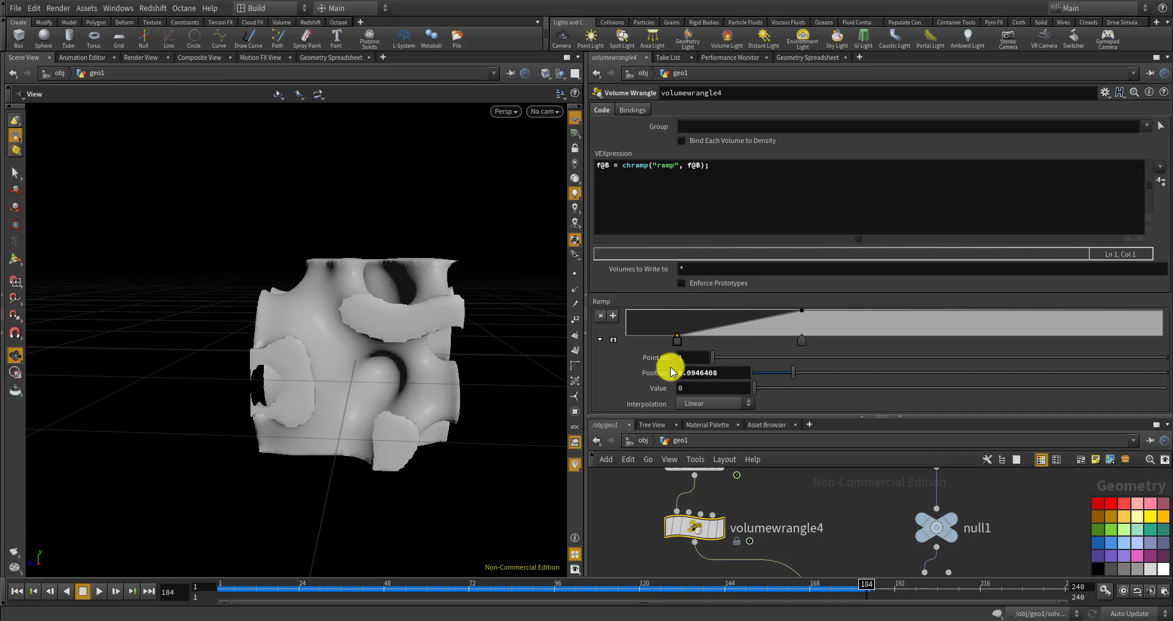
drag(788, 341, 772, 332)
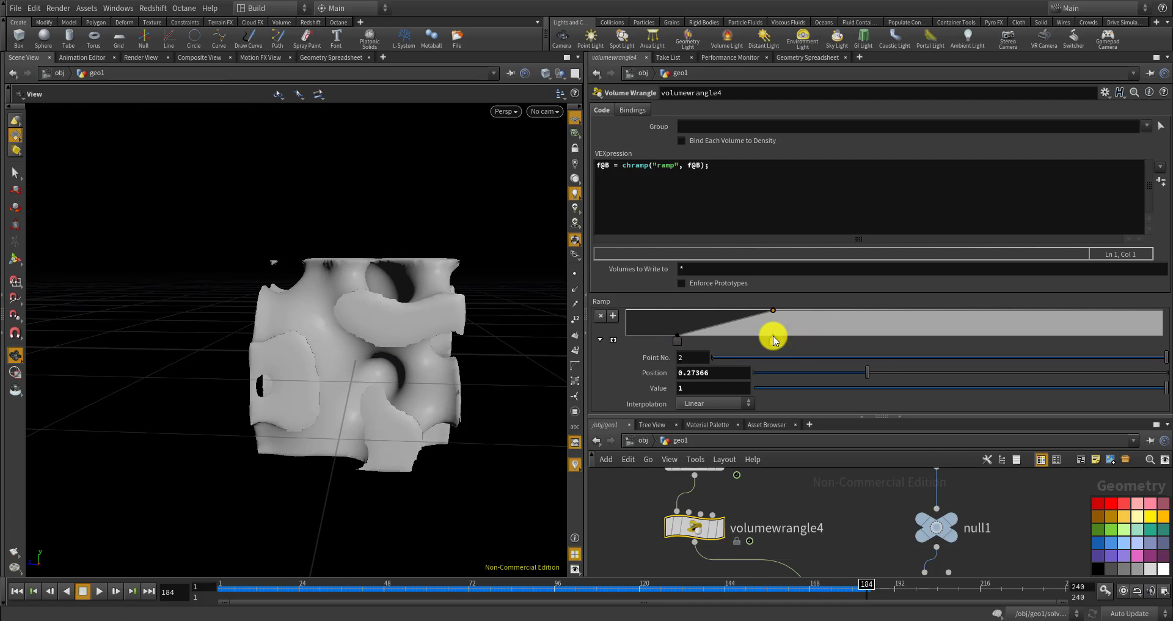
drag(212, 313, 393, 324)
scroll(686, 484, down, 4)
scroll(421, 336, up, 5)
scroll(692, 498, down, 3)
scroll(691, 527, up, 3)
Move the convertvdb2 node lower in the network
drag(693, 516, 699, 556)
scroll(704, 549, up, 3)
scroll(709, 550, down, 3)
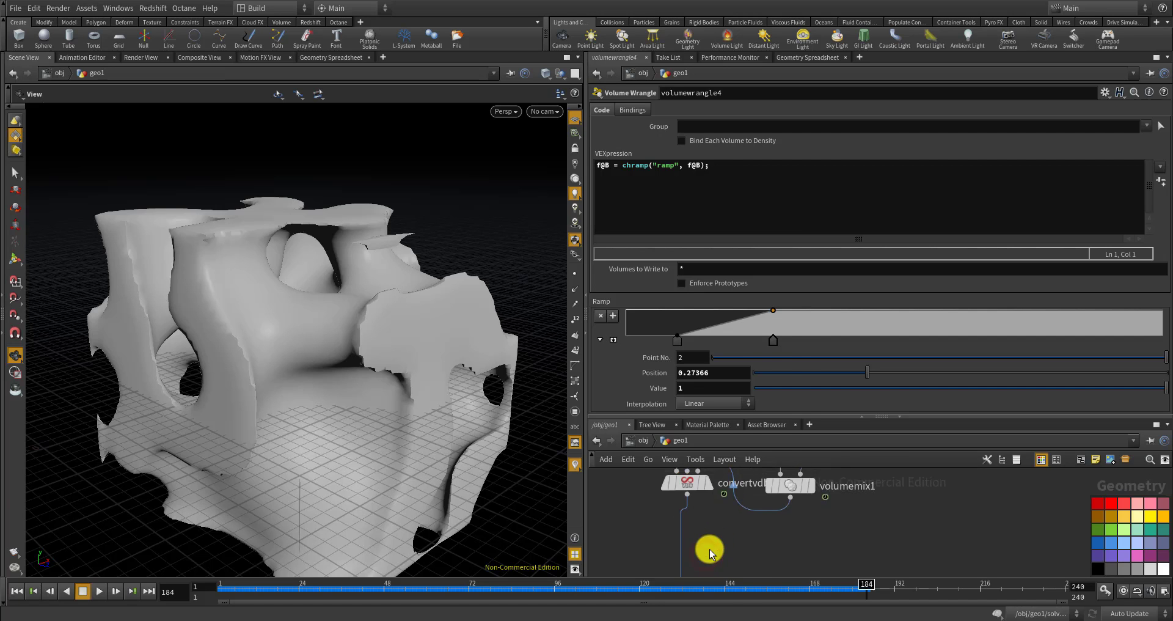
key(Tab)
Add vdbsmoothsdf1 to the network and set its Iterations to 1
text(vd)
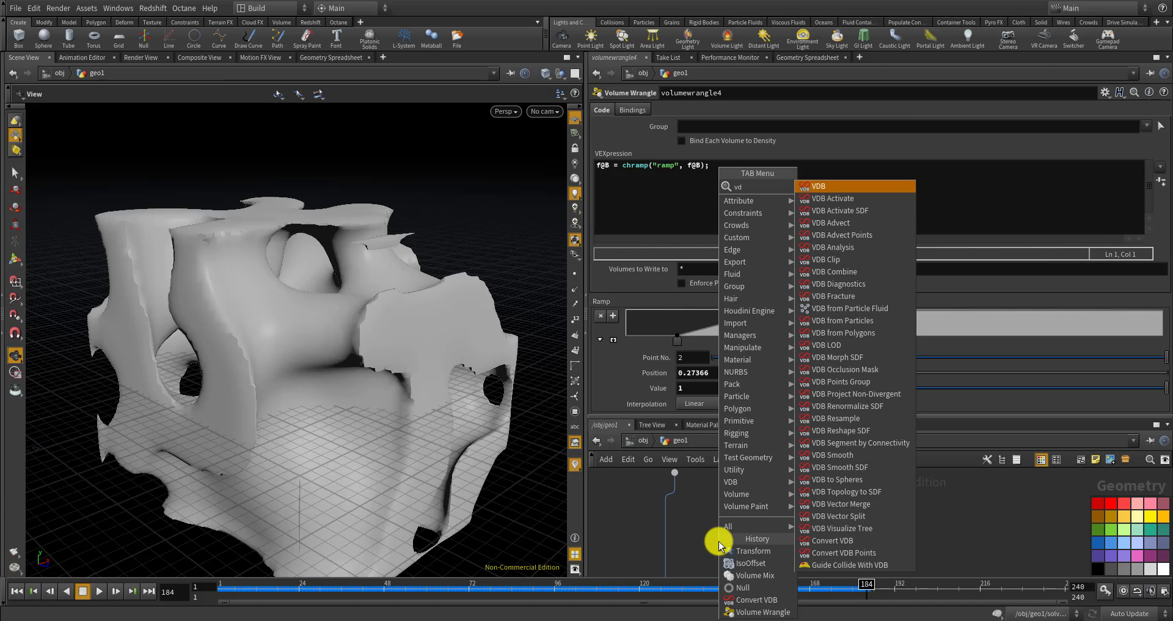
text(b smoot)
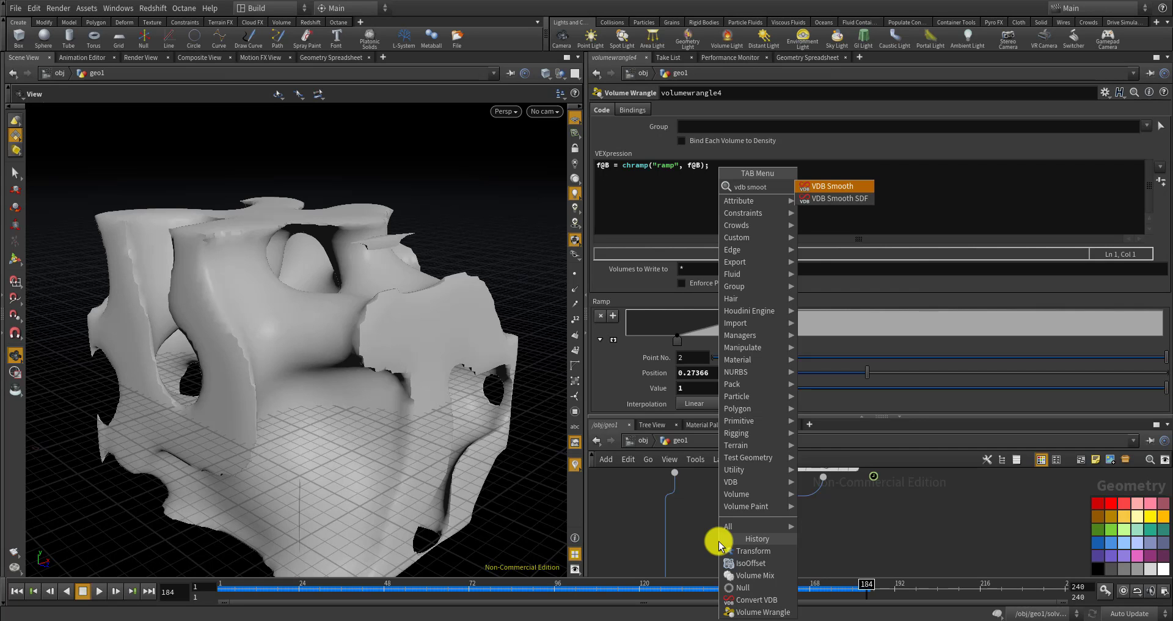
click(834, 200)
click(667, 513)
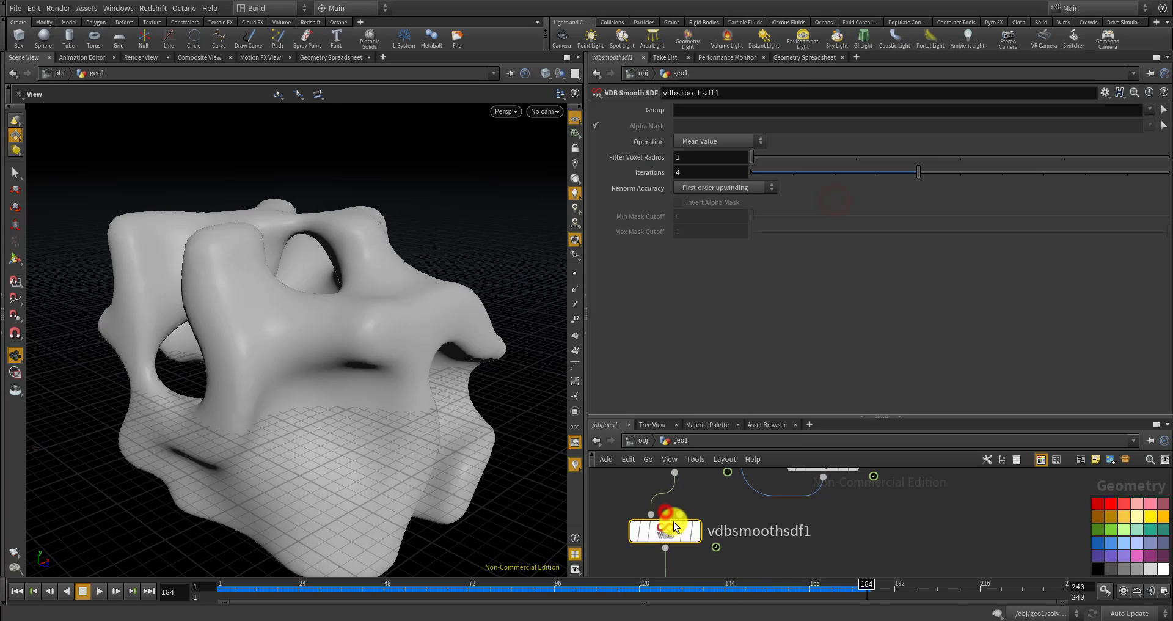
right_drag(314, 387, 387, 369)
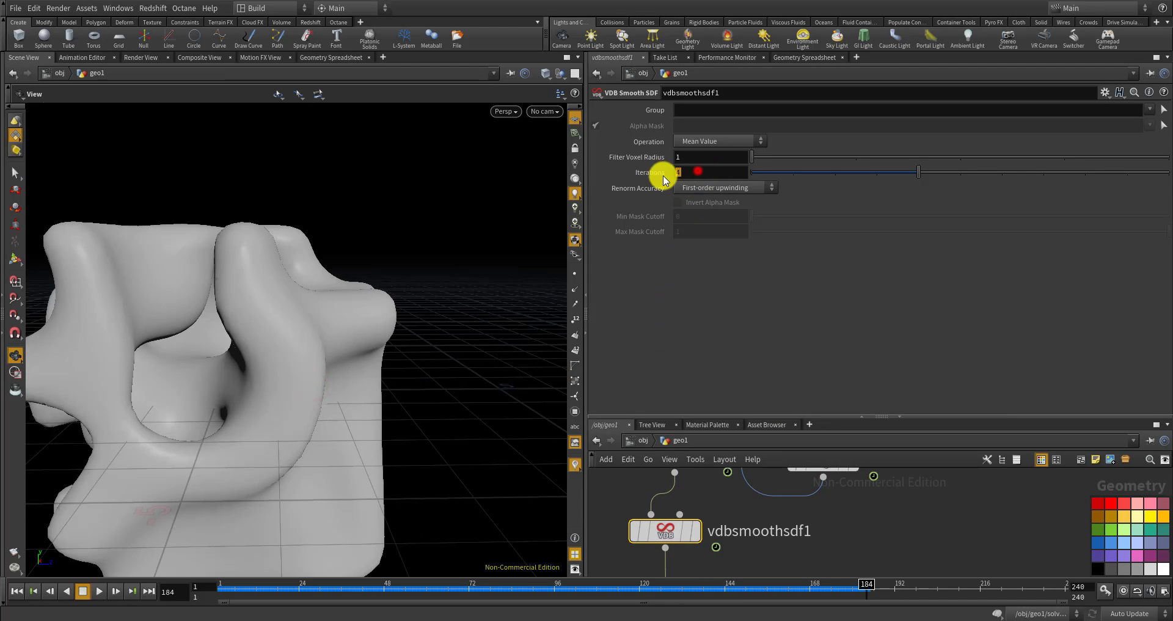
text(1)
drag(391, 281, 333, 395)
On volumewrangle4, move the upper ramp key to about 0.36 and the lower key slightly right
scroll(788, 558, down, 3)
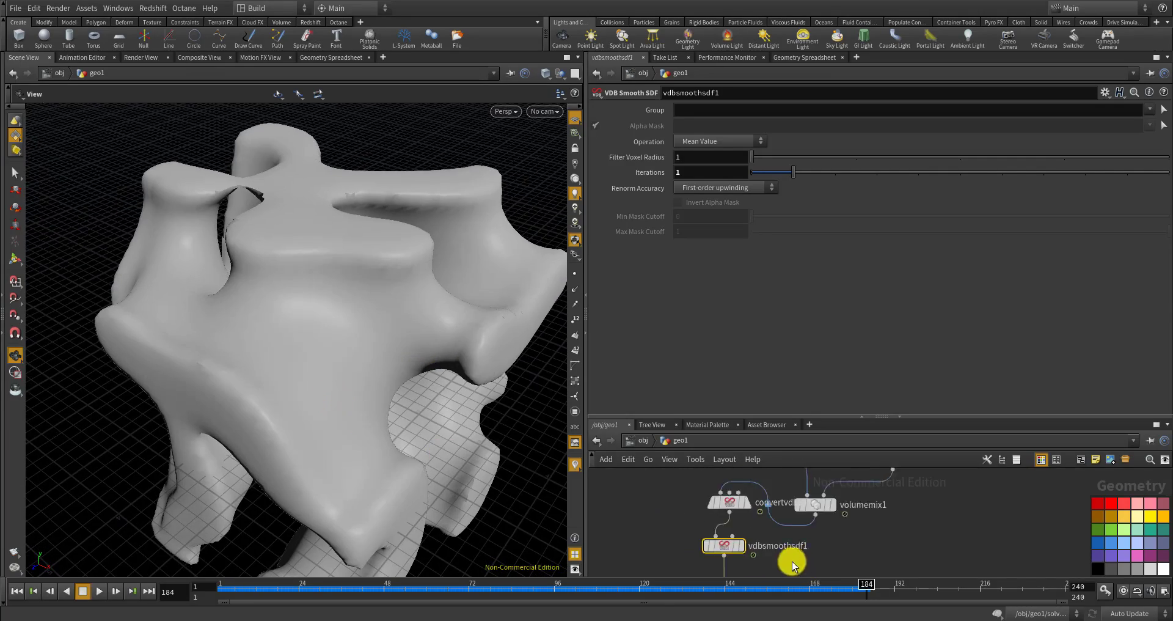
scroll(773, 513, up, 2)
scroll(772, 516, up, 2)
scroll(775, 521, down, 4)
scroll(760, 492, up, 4)
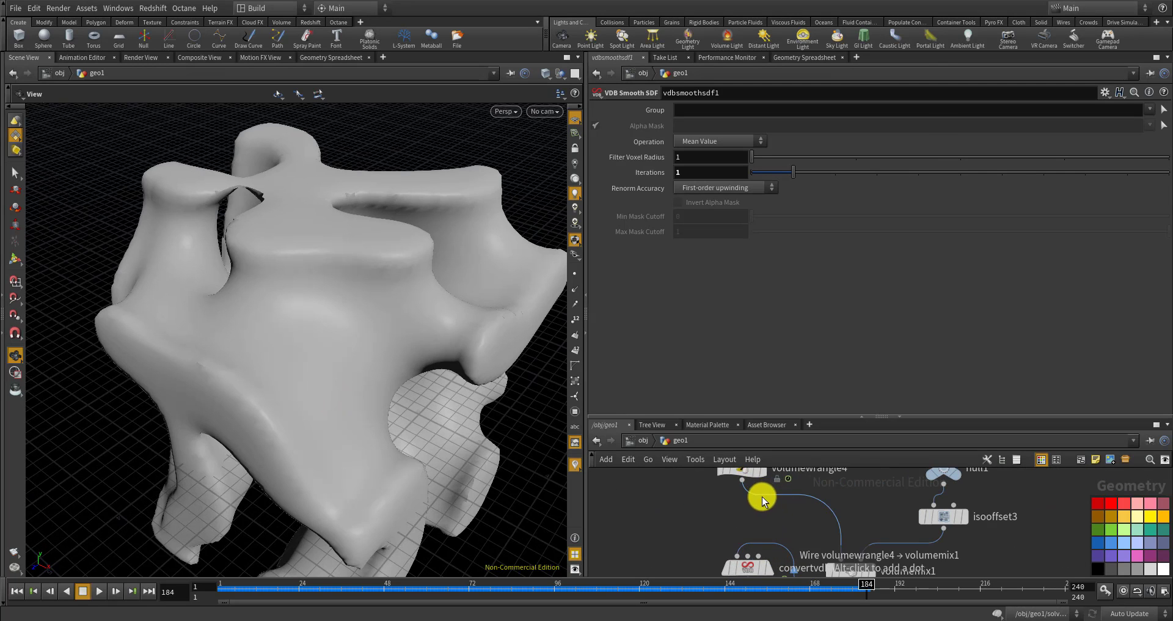
scroll(749, 529, up, 2)
click(756, 507)
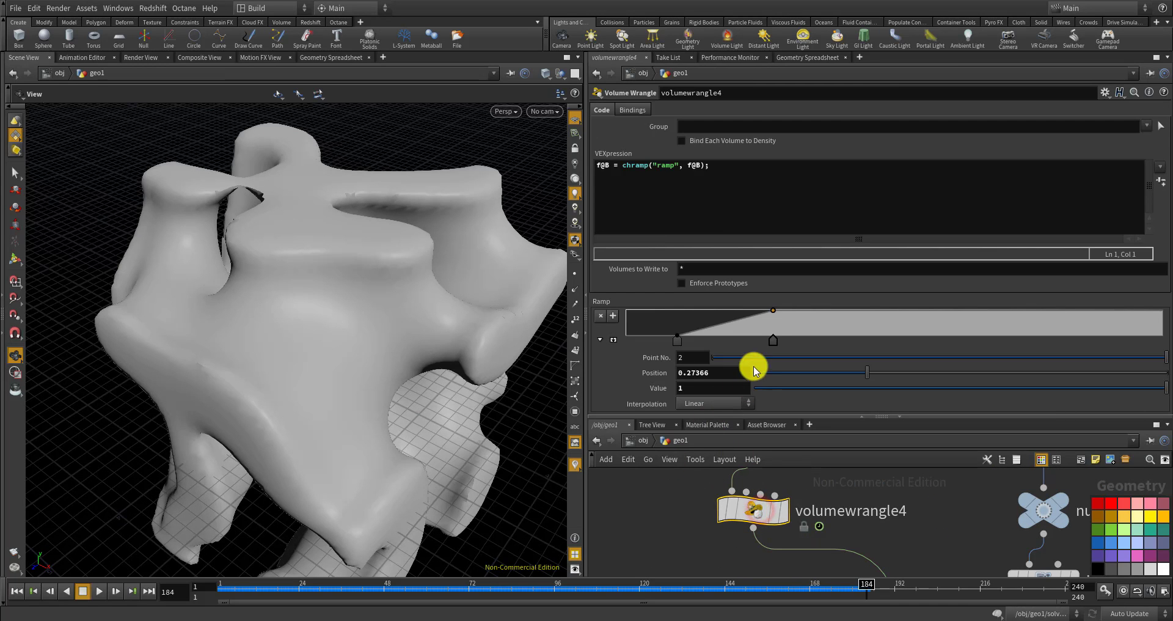
drag(773, 347, 820, 341)
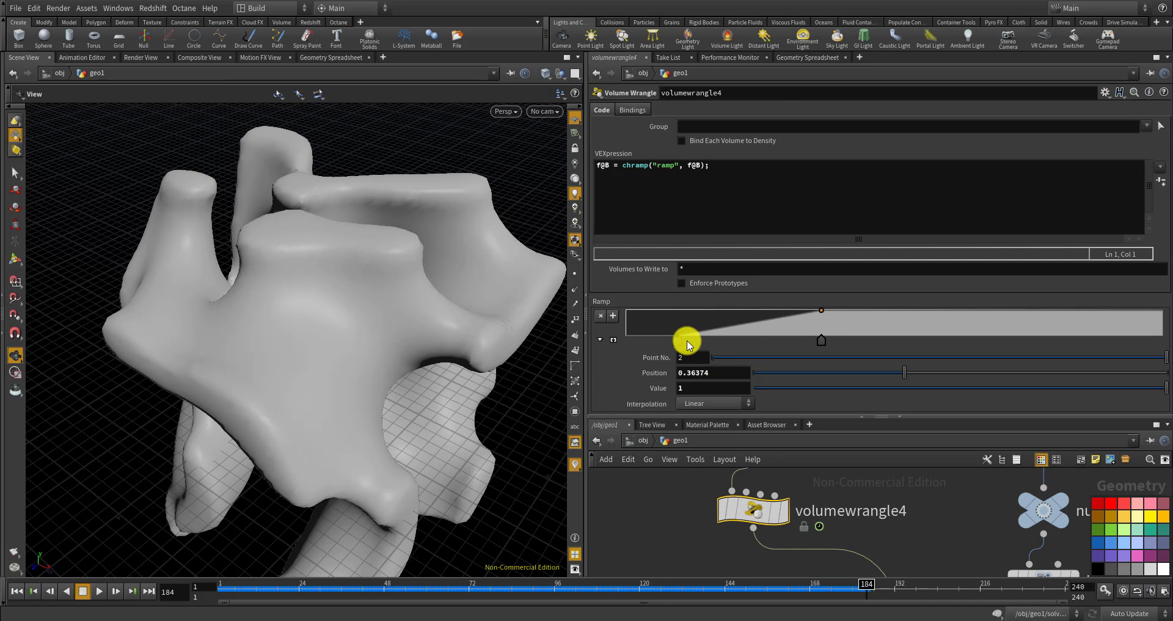
drag(678, 340, 654, 343)
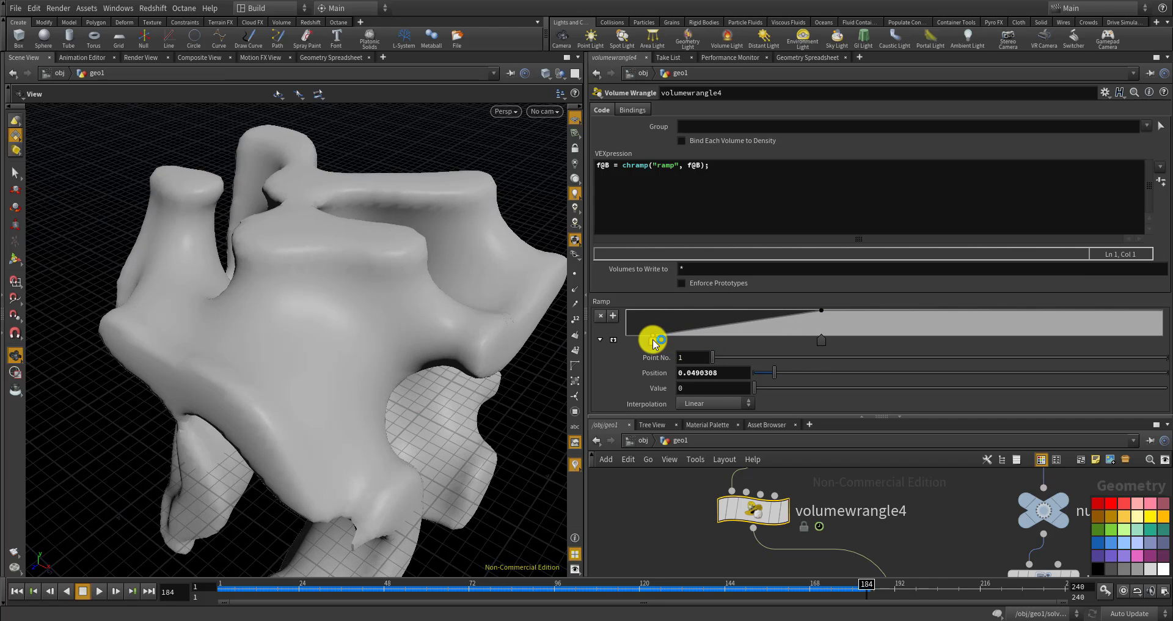
Push the upper ramp key further to 0.435576 and inspect the softer, chunkier porous shape
mouse_move(242, 387)
mouse_down()
mouse_move(191, 330)
mouse_move(241, 405)
mouse_move(314, 413)
mouse_move(265, 427)
mouse_move(338, 438)
mouse_move(411, 390)
mouse_move(404, 375)
mouse_move(464, 369)
mouse_up()
mouse_move(262, 368)
mouse_down()
mouse_move(427, 393)
mouse_move(382, 377)
mouse_move(427, 366)
mouse_up()
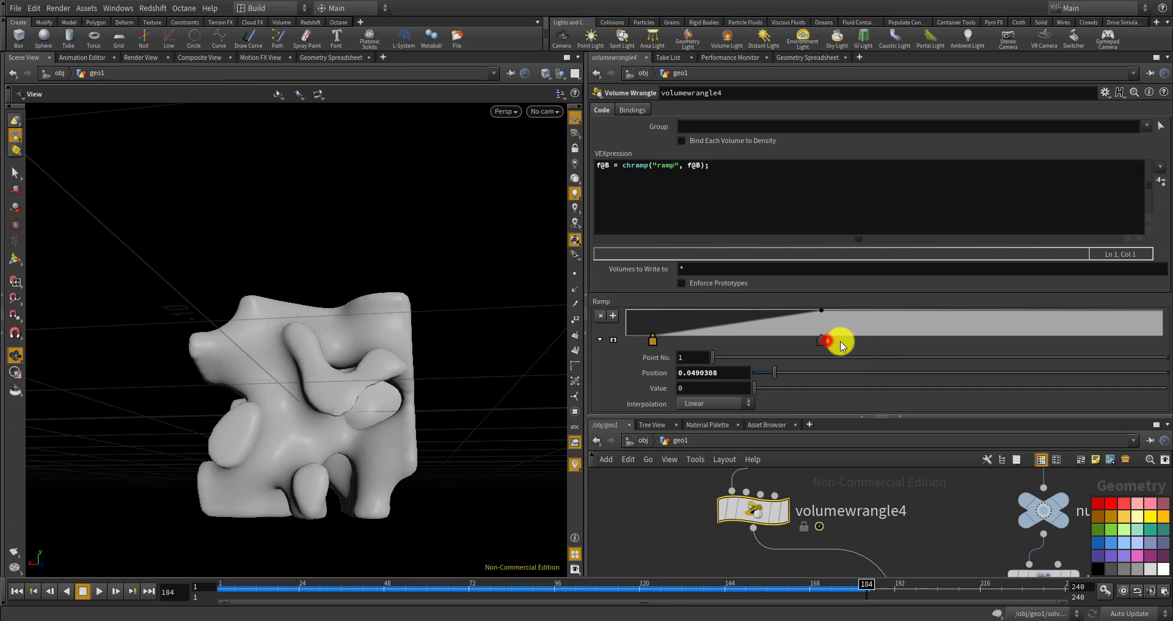
mouse_move(856, 340)
mouse_down()
mouse_move(898, 340)
mouse_move(815, 336)
mouse_move(860, 343)
mouse_up()
mouse_move(346, 333)
mouse_down()
mouse_move(458, 349)
mouse_move(523, 393)
mouse_move(592, 358)
mouse_move(196, 340)
mouse_move(141, 406)
mouse_move(361, 348)
mouse_move(481, 356)
mouse_move(397, 419)
mouse_move(288, 341)
mouse_move(448, 529)
mouse_up()
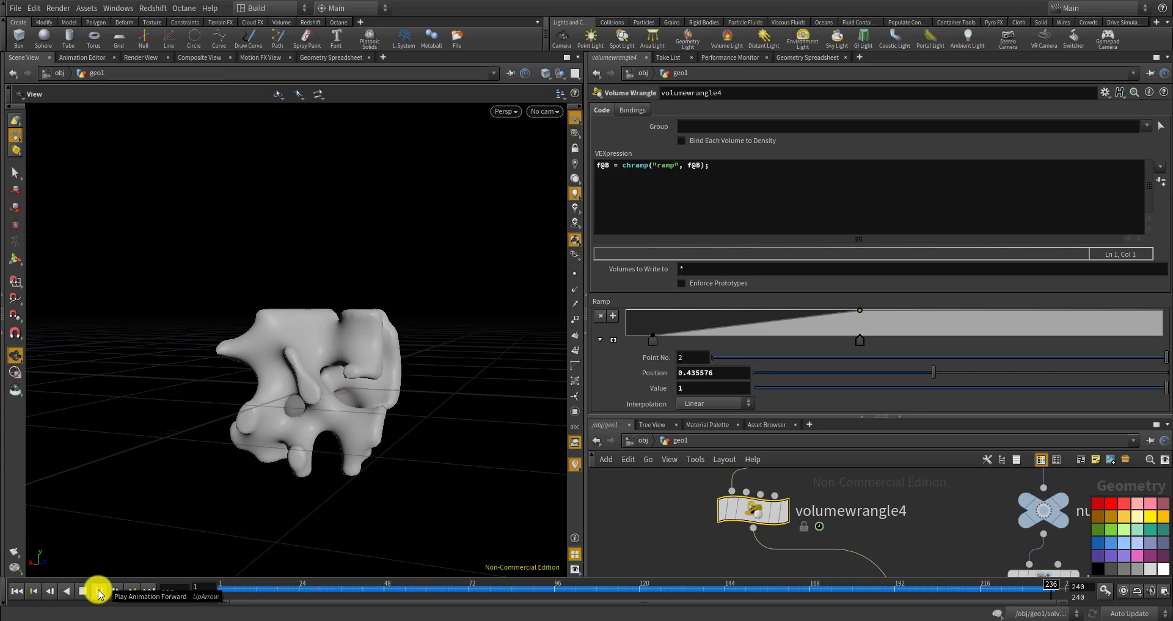
drag(233, 445, 343, 360)
drag(804, 413, 797, 315)
scroll(844, 408, down, 5)
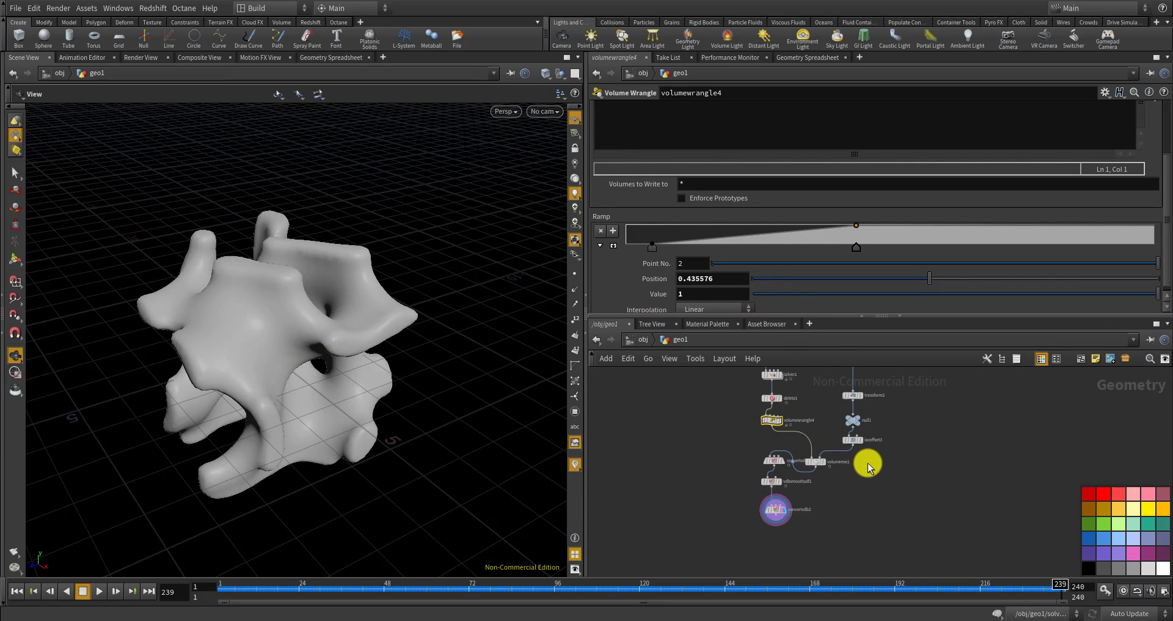
drag(746, 547, 746, 546)
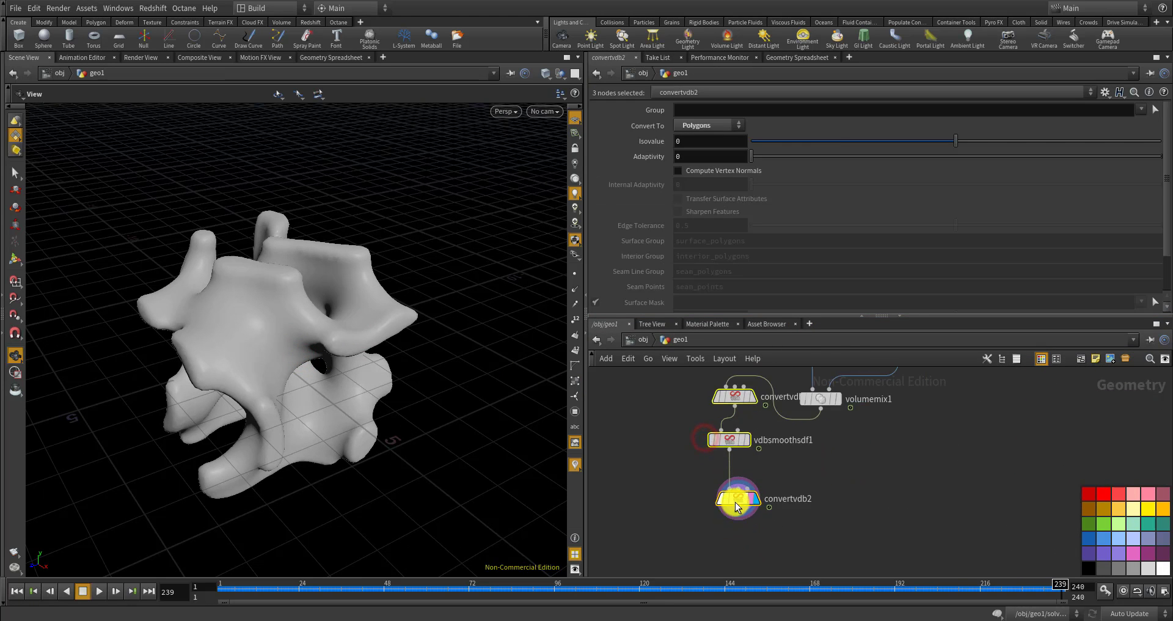
drag(736, 508, 790, 537)
scroll(825, 428, up, 4)
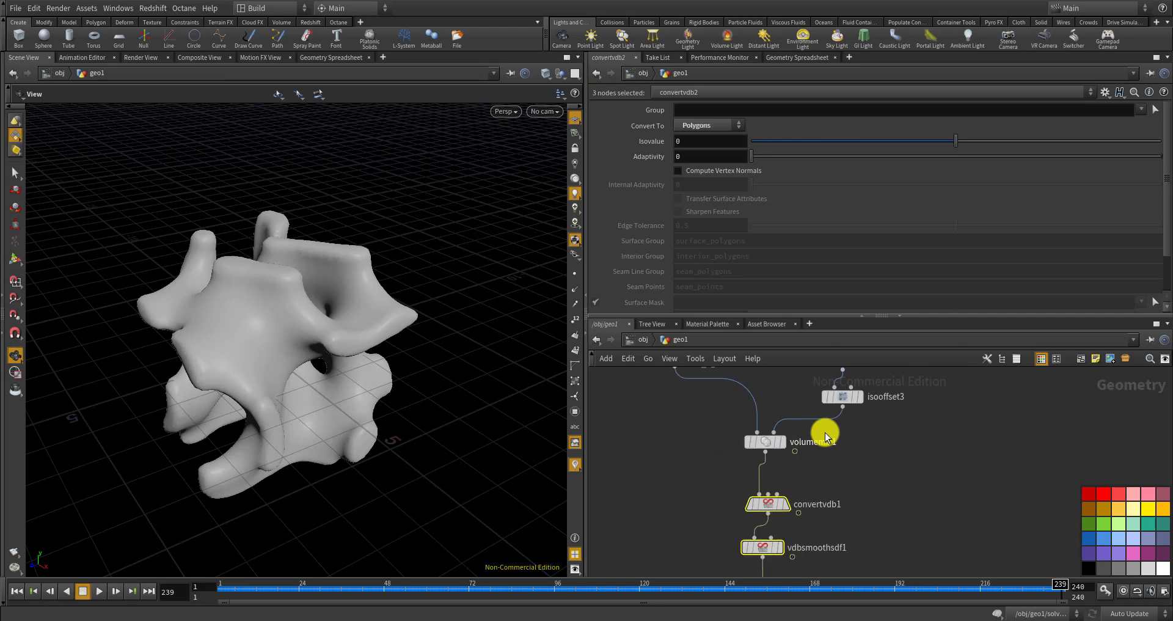
mouse_move(735, 434)
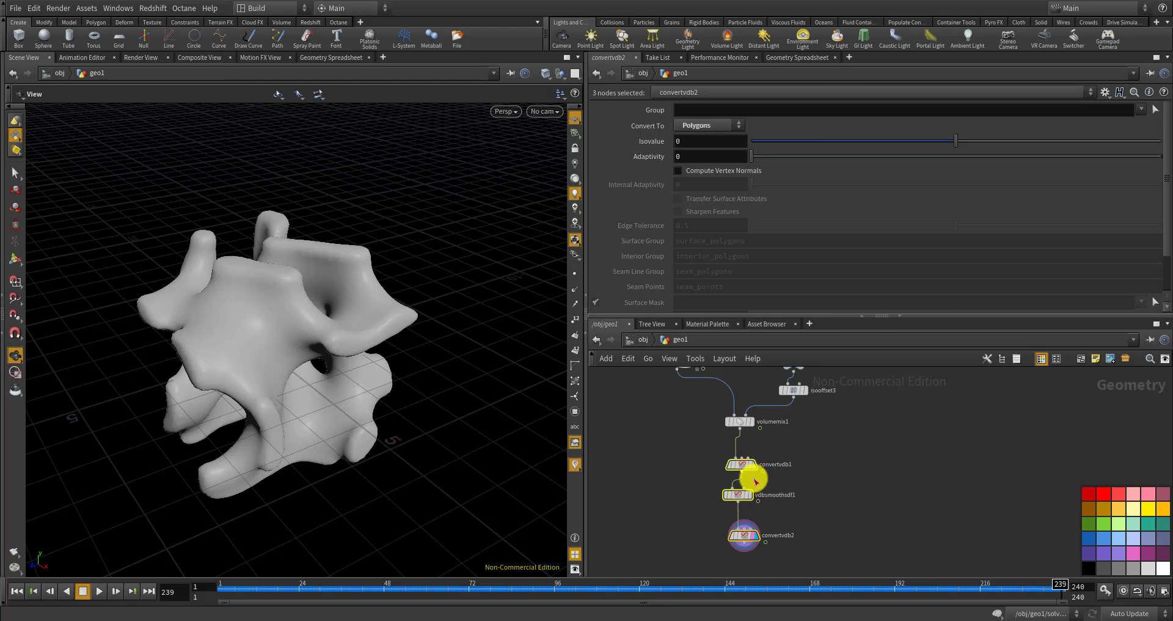
scroll(741, 485, up, 2)
scroll(736, 486, down, 2)
scroll(784, 501, up, 4)
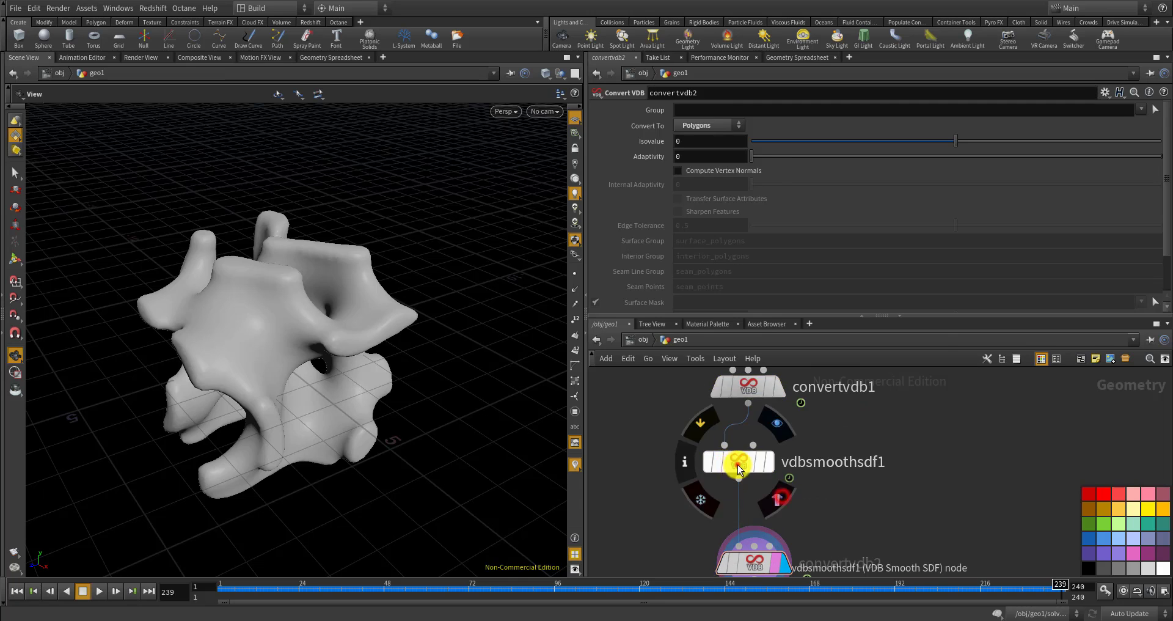
click(738, 463)
click(788, 57)
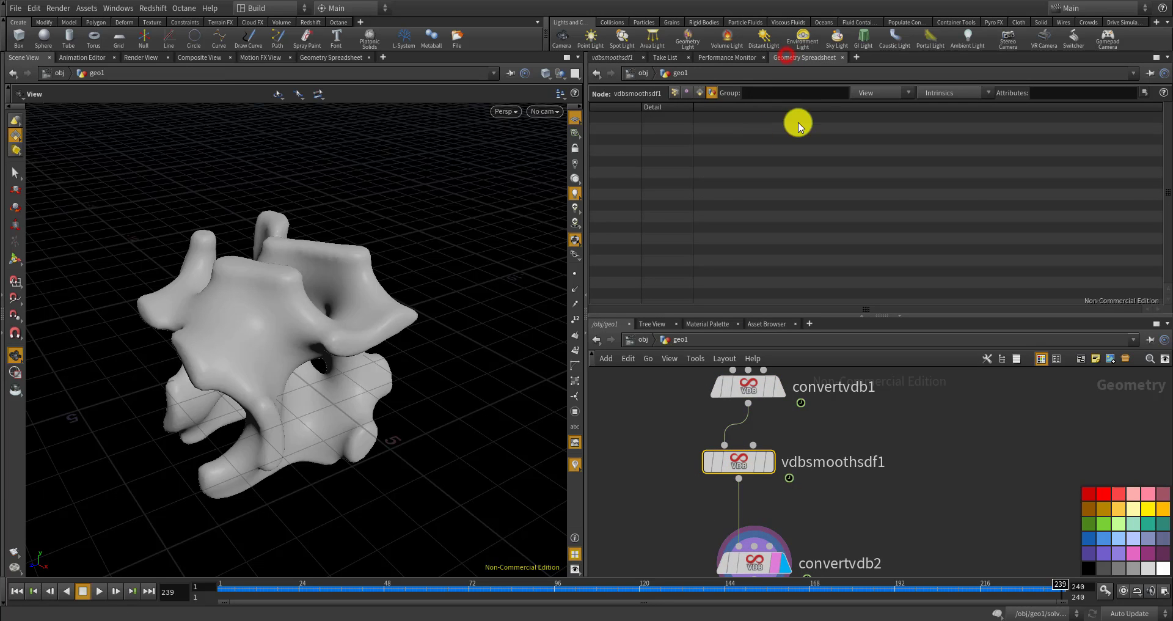
click(674, 93)
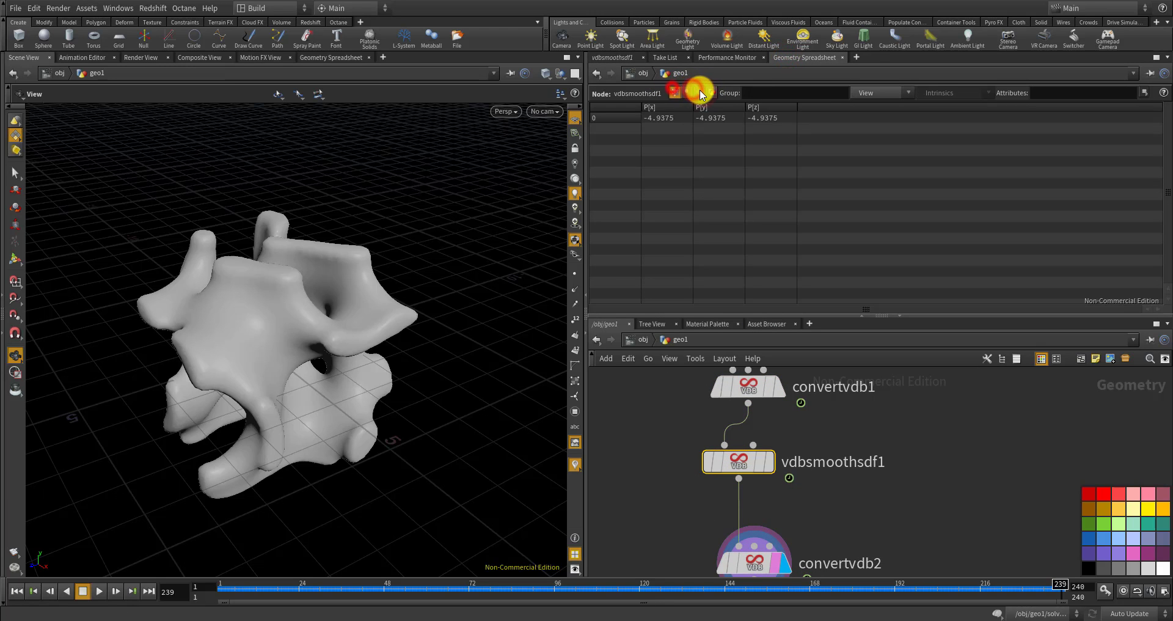
click(699, 93)
click(686, 92)
scroll(737, 455, up, 3)
drag(759, 455, 778, 454)
drag(251, 283, 325, 345)
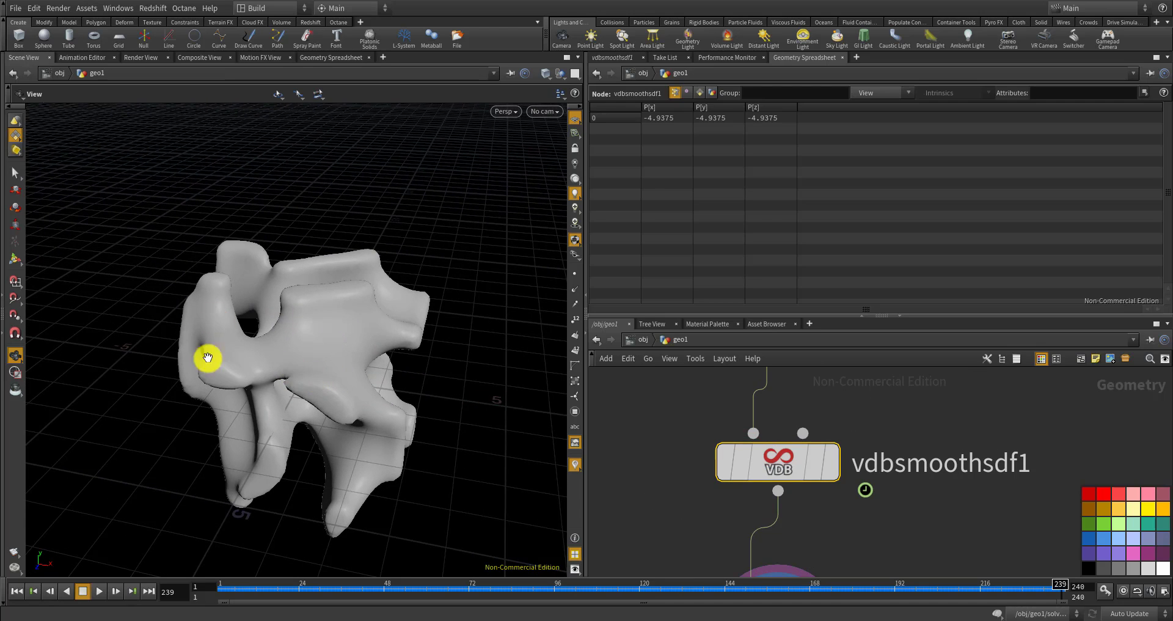
drag(380, 398, 611, 479)
scroll(691, 450, down, 5)
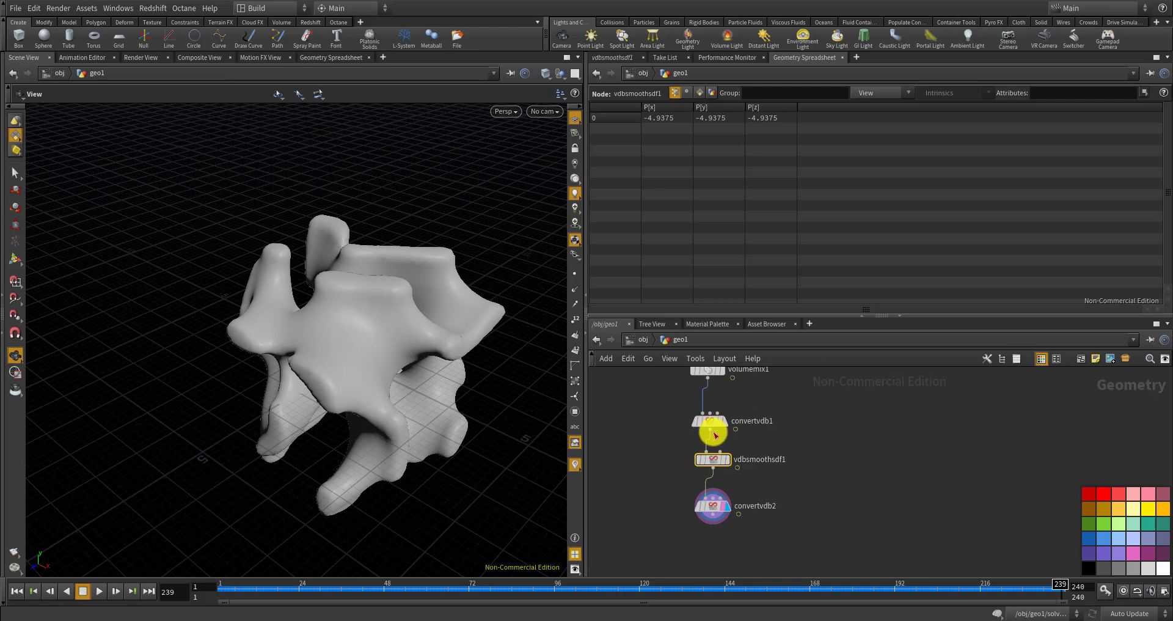
scroll(740, 421, up, 3)
scroll(783, 435, down, 2)
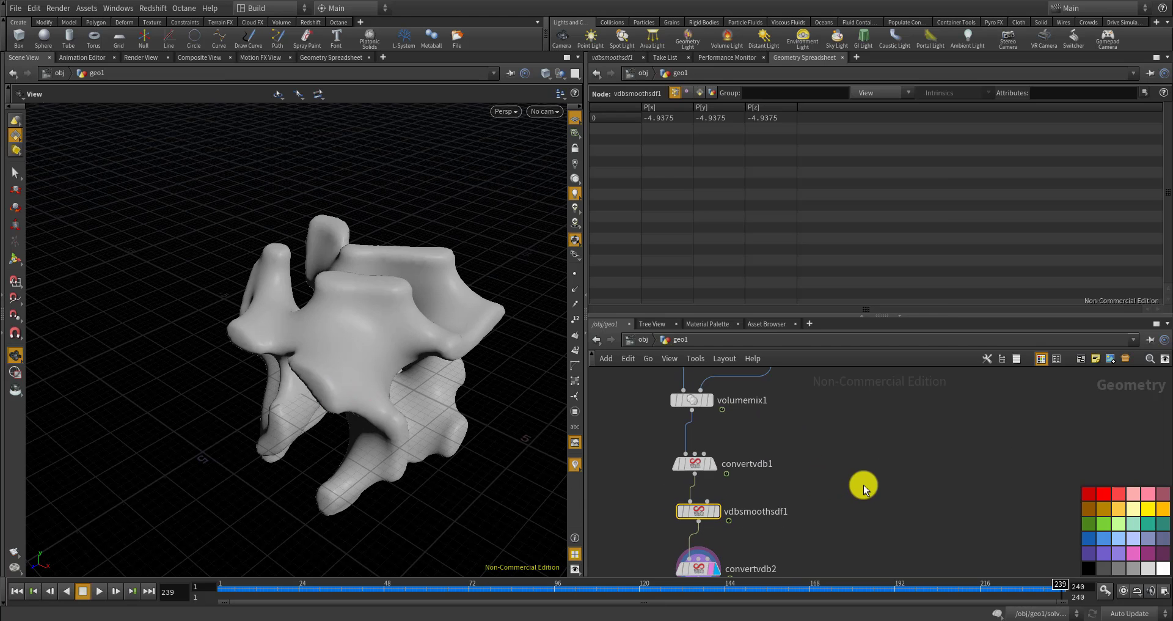
Add an Attribute from Volume node, attribfromvolume1, beside convertvdb2
key(Tab)
text(v)
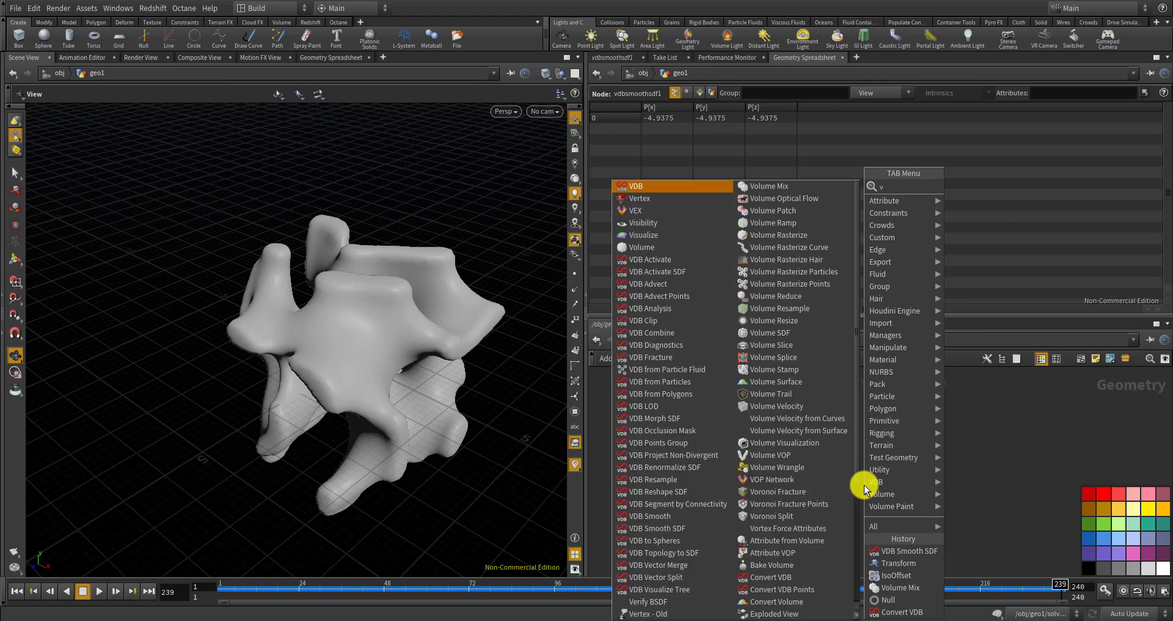
text(olume)
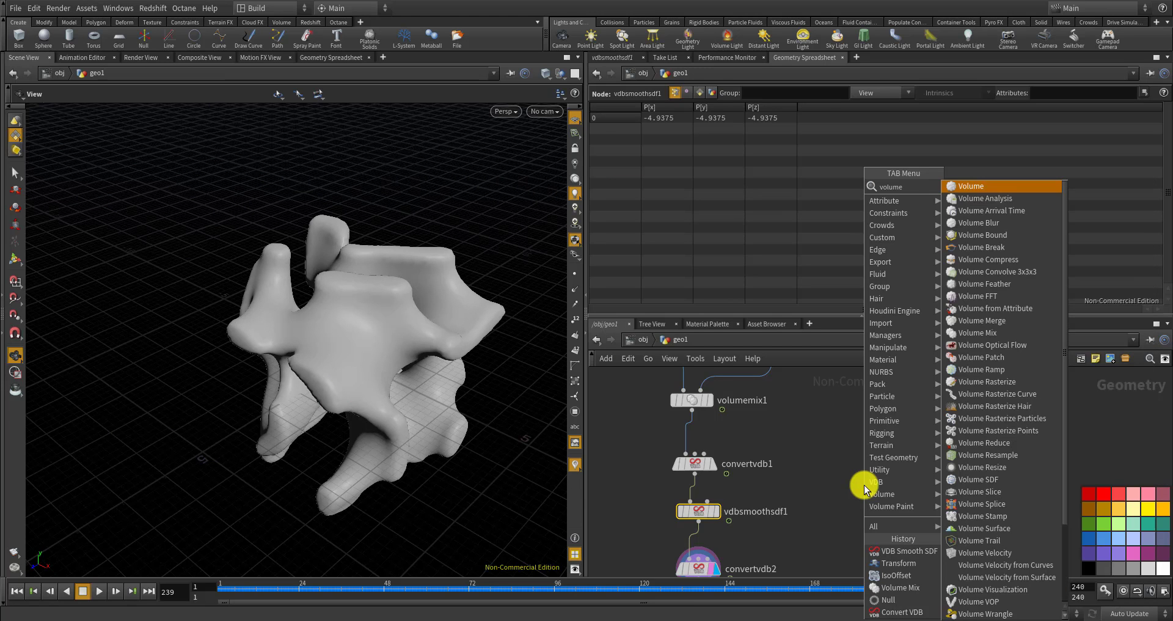
text( att)
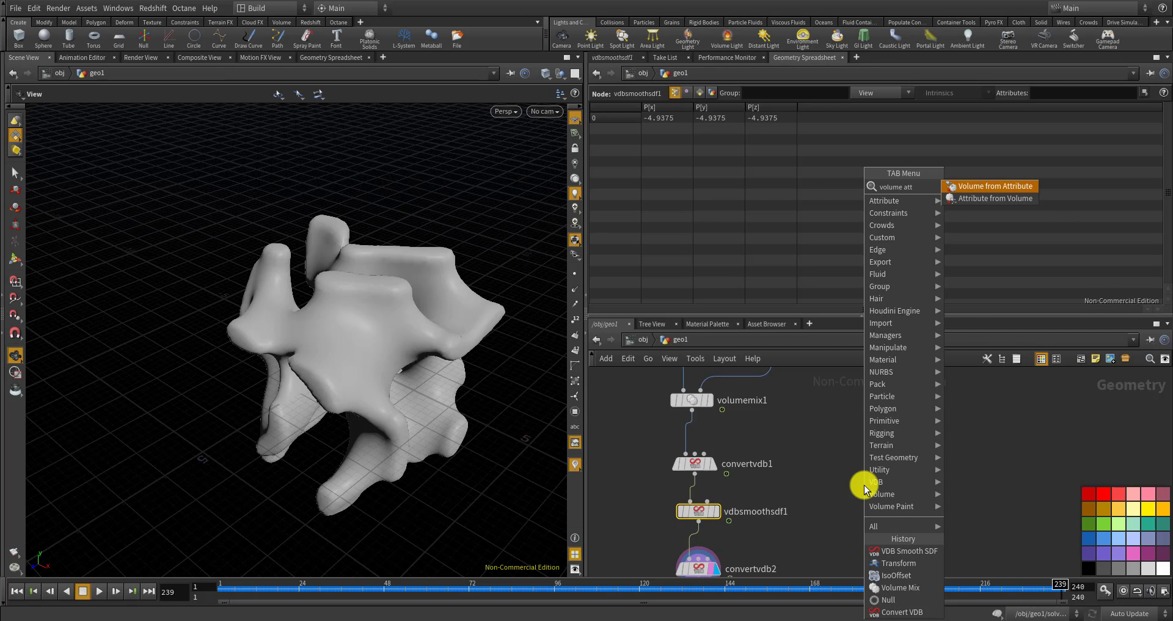
click(985, 198)
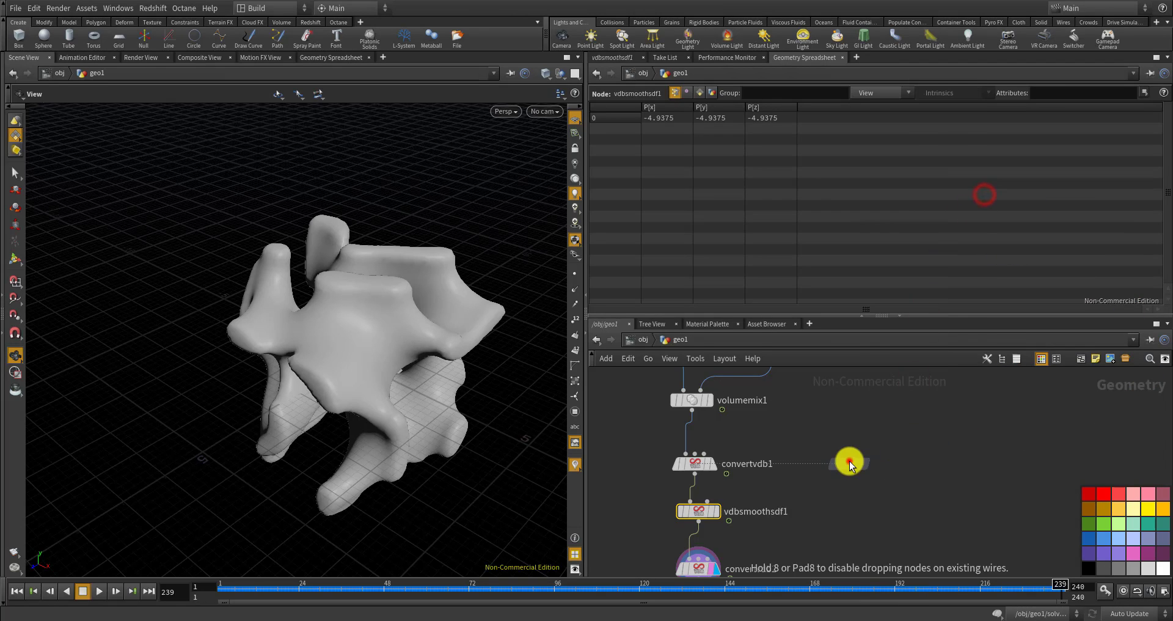
click(850, 461)
scroll(834, 458, up, 1)
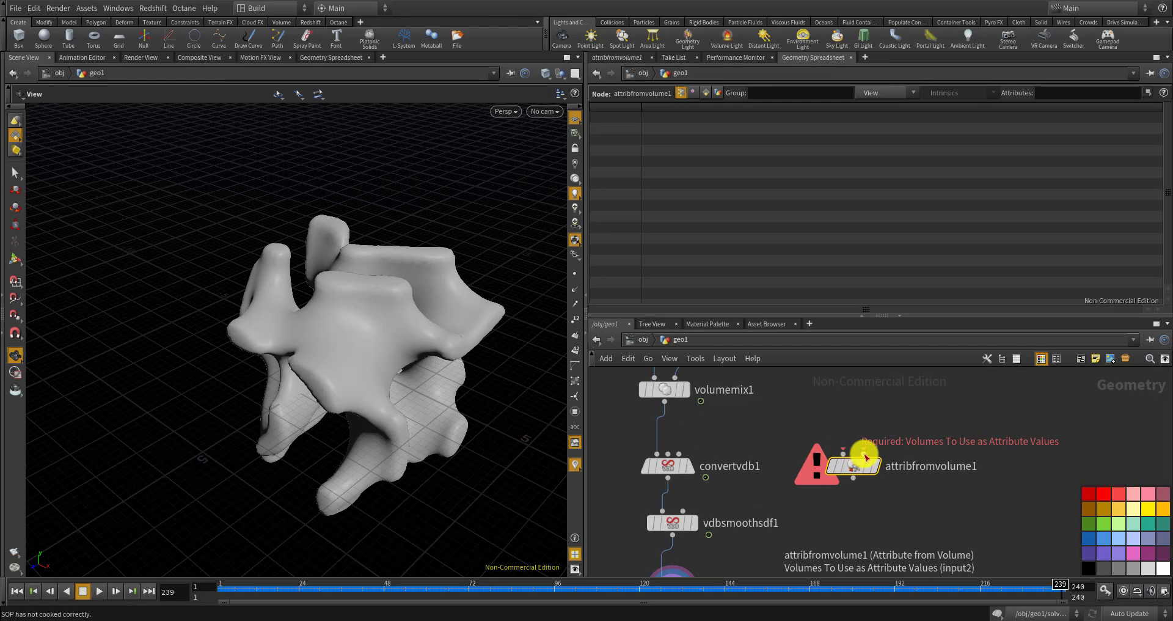
scroll(859, 445, down, 3)
drag(857, 435, 837, 485)
scroll(788, 482, up, 2)
Wire convertvdb2's mesh into attribfromvolume1's first input
click(749, 496)
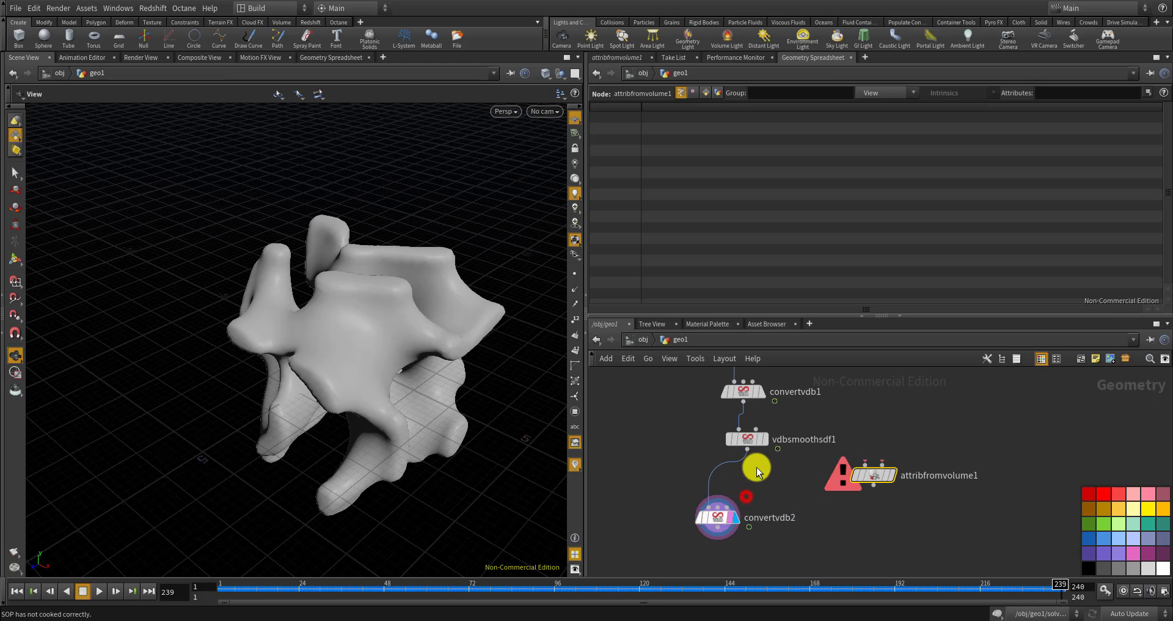
scroll(757, 466, up, 2)
drag(686, 560, 752, 524)
middle_drag(817, 532, 822, 465)
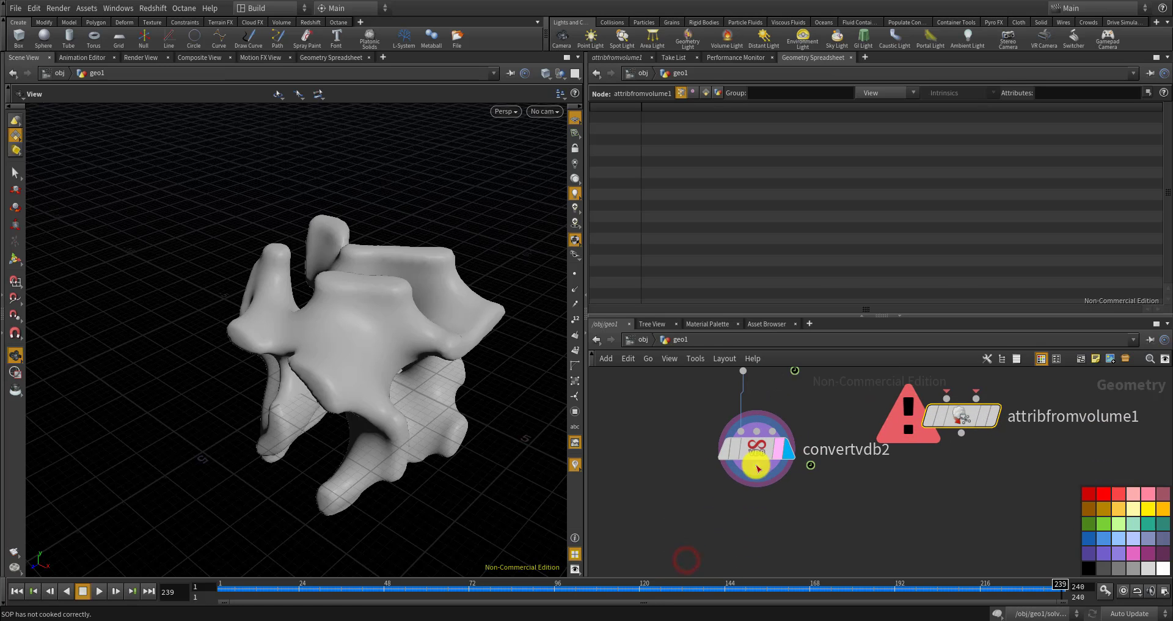
drag(756, 466, 961, 421)
Start a wire from volumemix1's output toward attribfromvolume1
scroll(960, 422, down, 5)
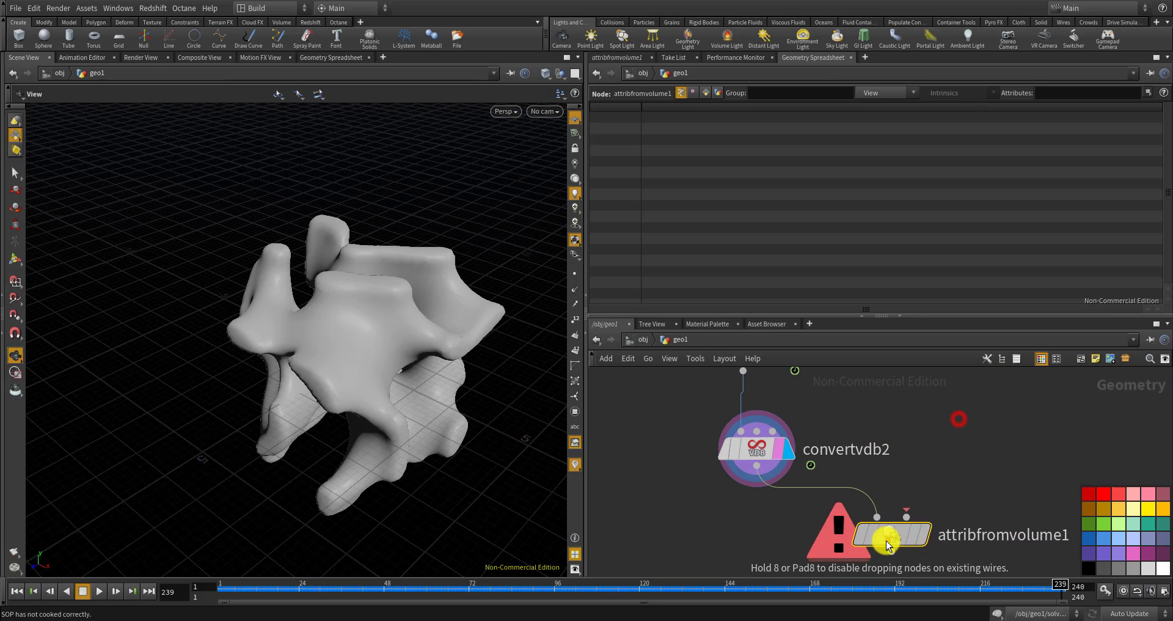
scroll(856, 424, up, 5)
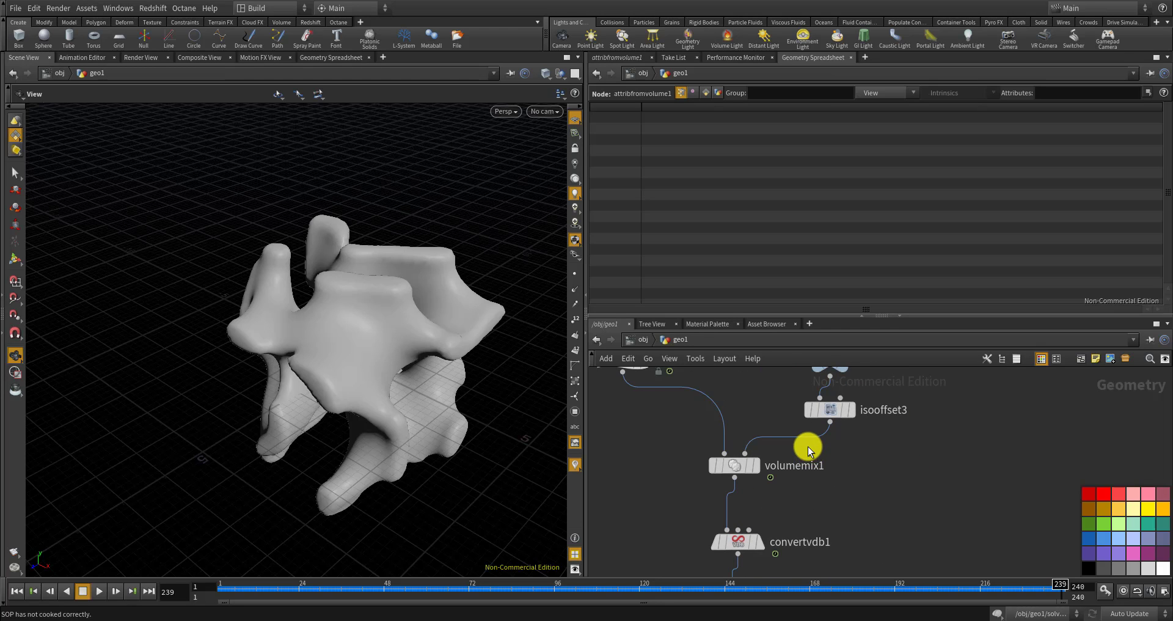
scroll(742, 475, up, 3)
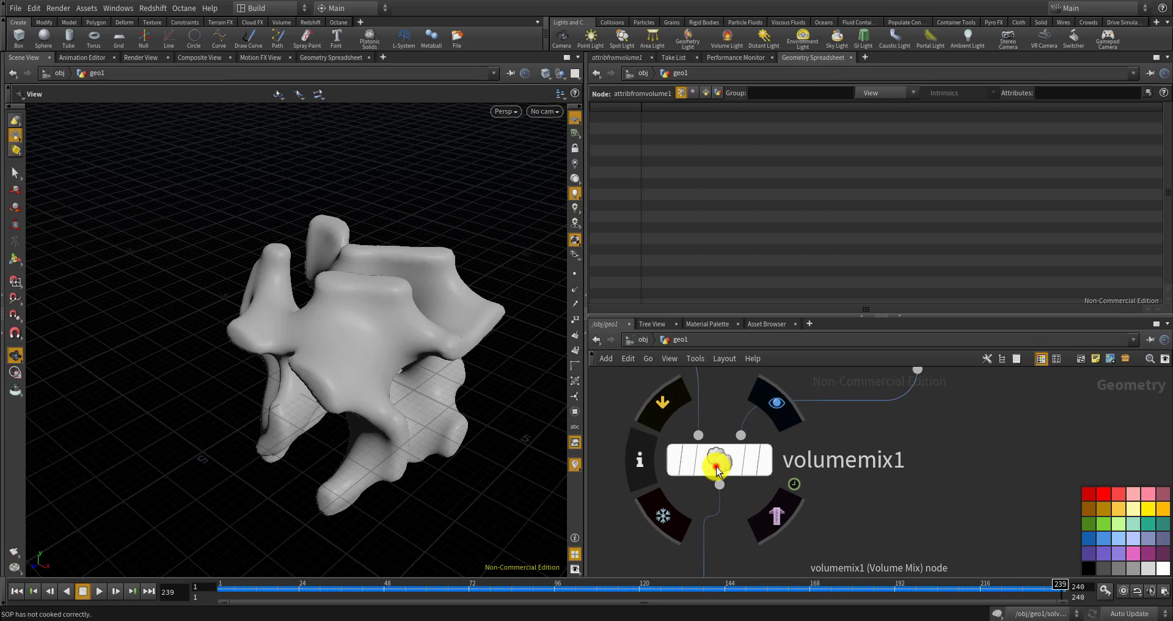
click(717, 471)
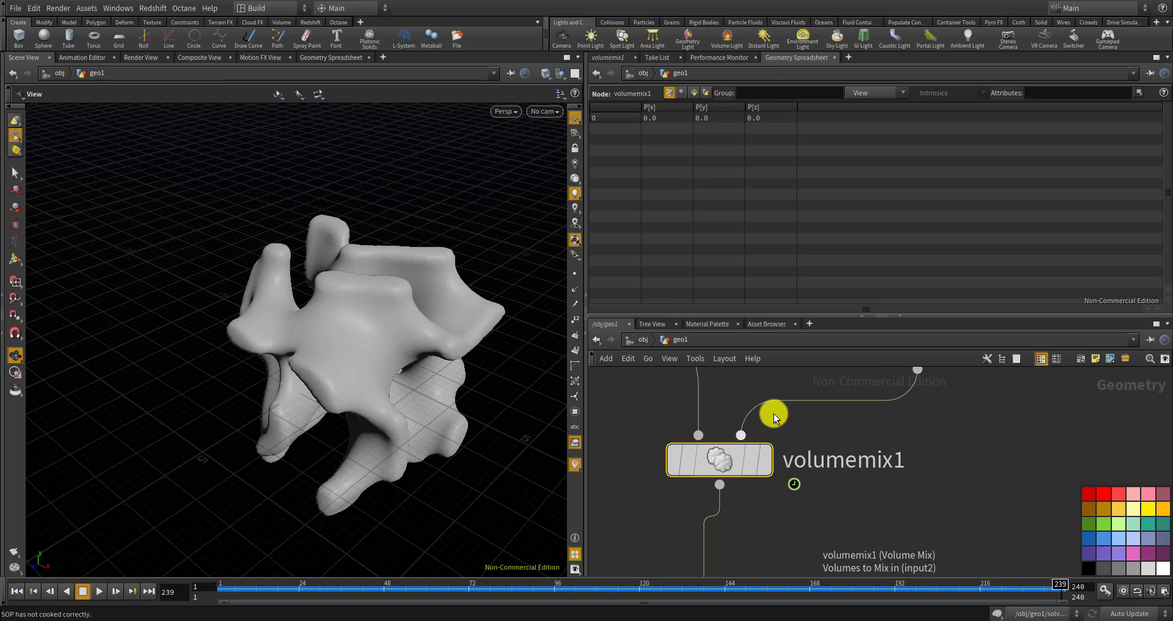
scroll(763, 458, down, 3)
middle_click(750, 465)
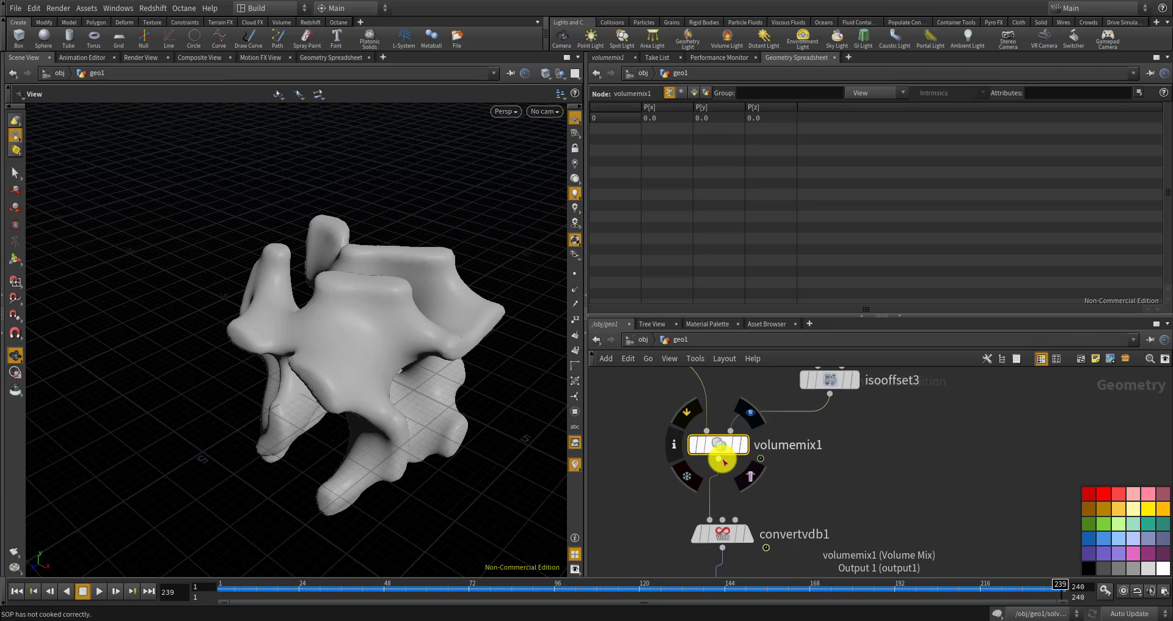
drag(721, 458, 852, 425)
scroll(853, 440, down, 3)
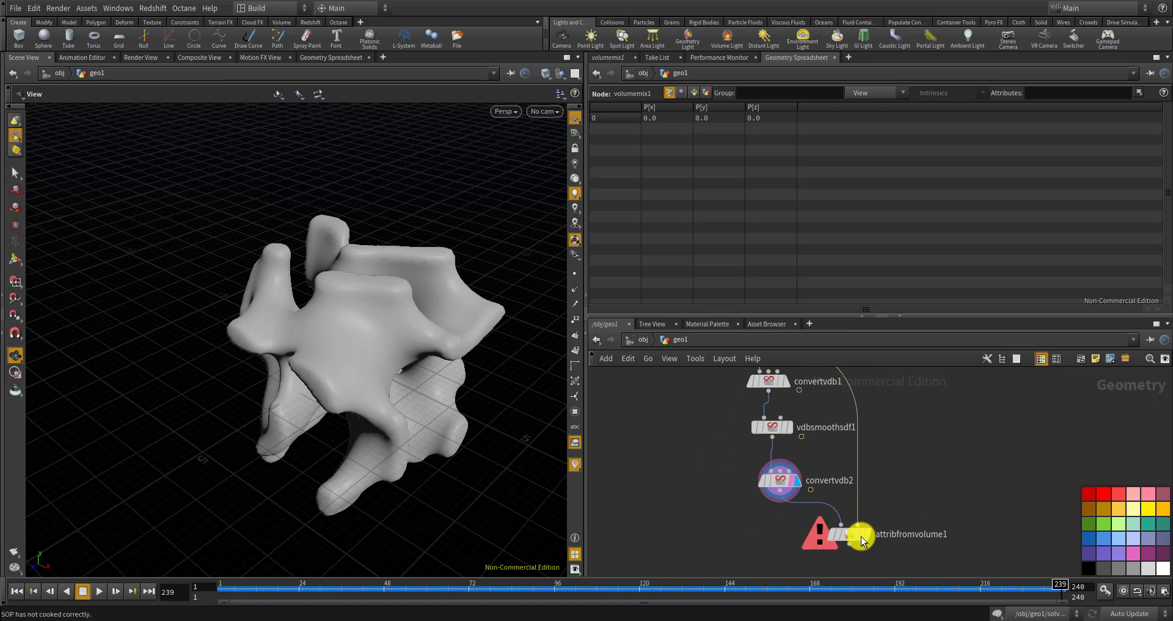
Feed volumemix1 into attribfromvolume1's second input, display it, and name the attribute col
click(863, 536)
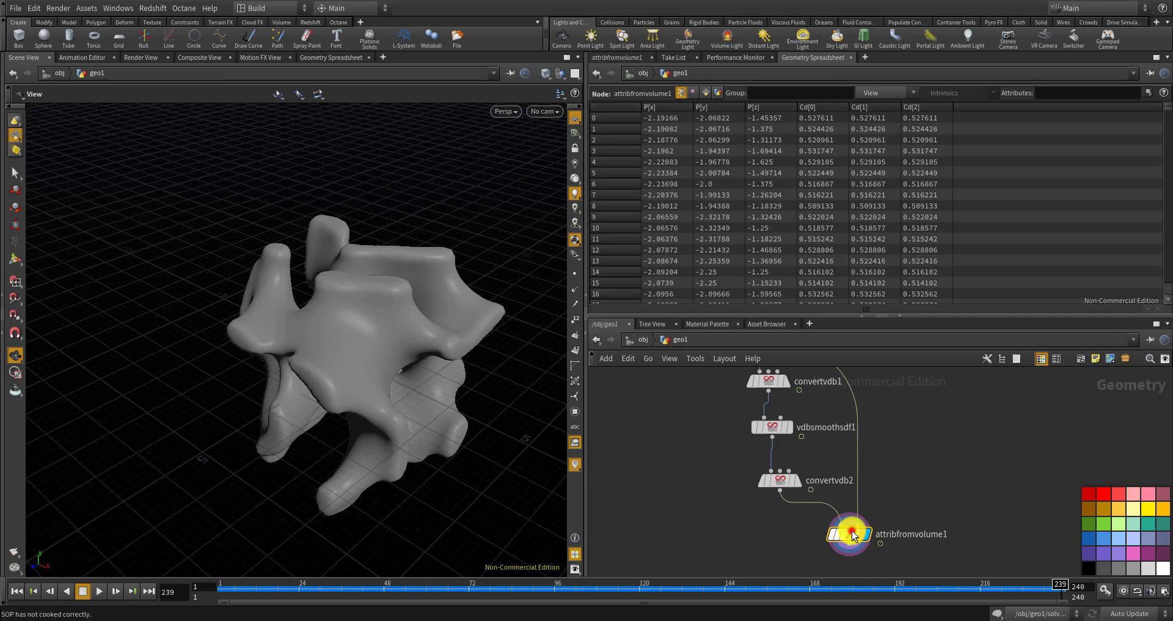
click(624, 57)
click(712, 154)
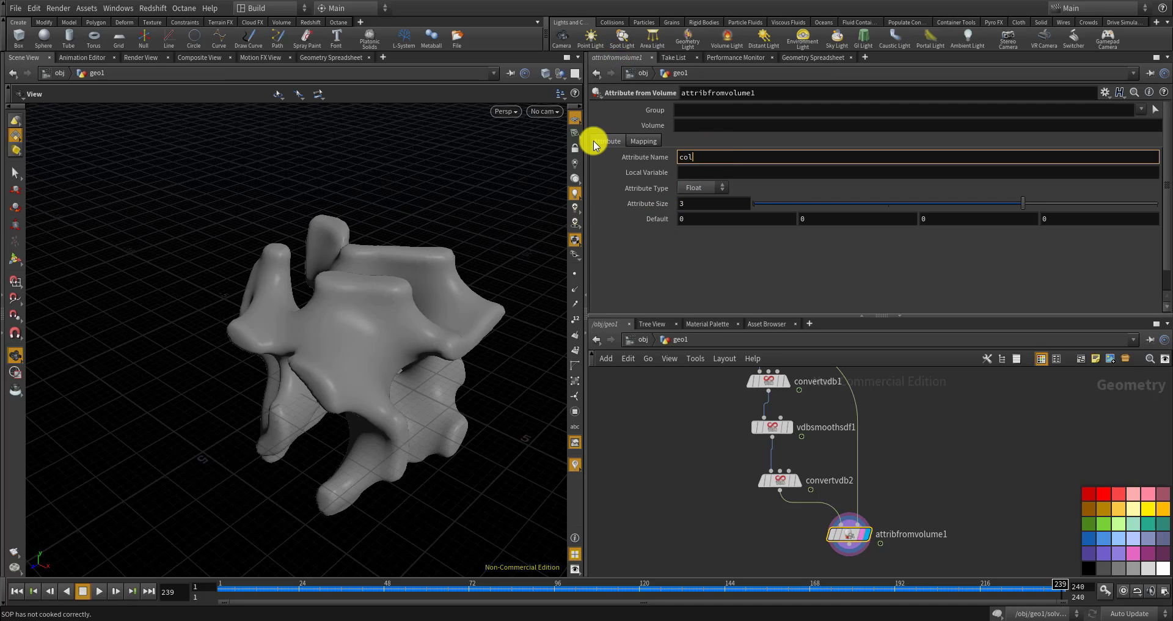
key(Return)
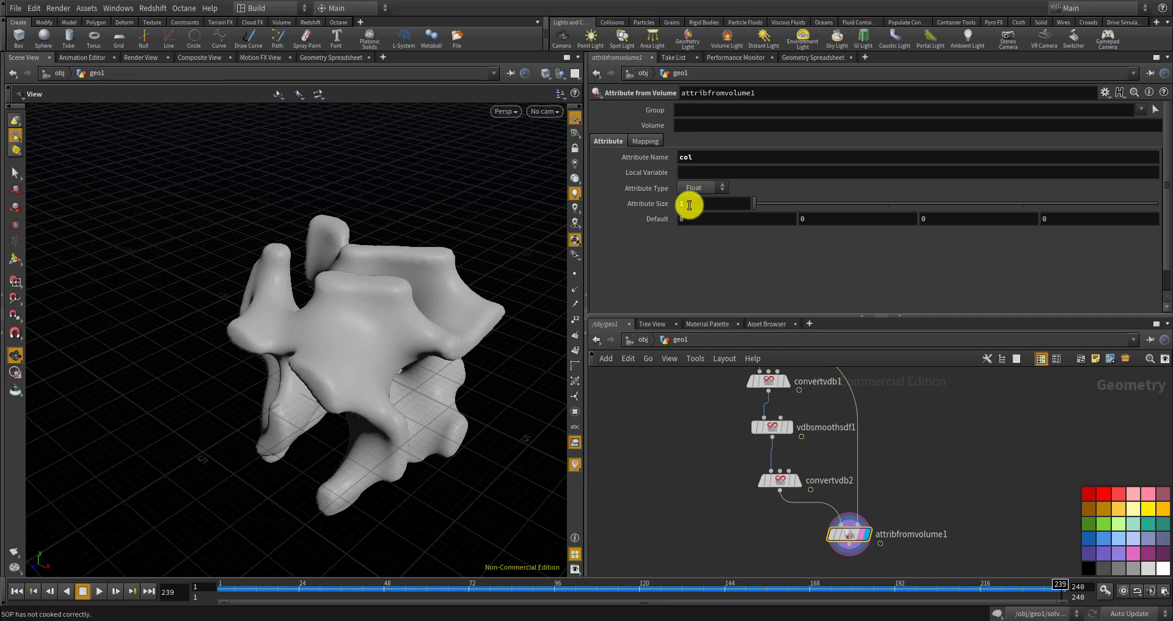
Check the sampled col values, around 0.5–0.53, in the Geometry Spreadsheet
click(798, 58)
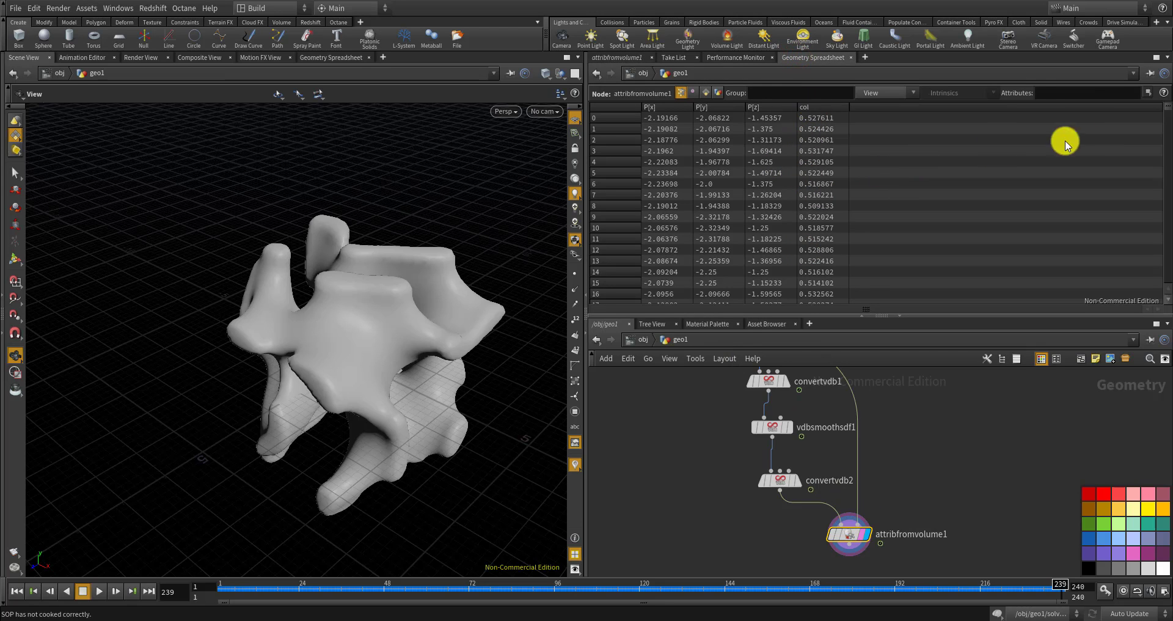
drag(1166, 107, 1155, 86)
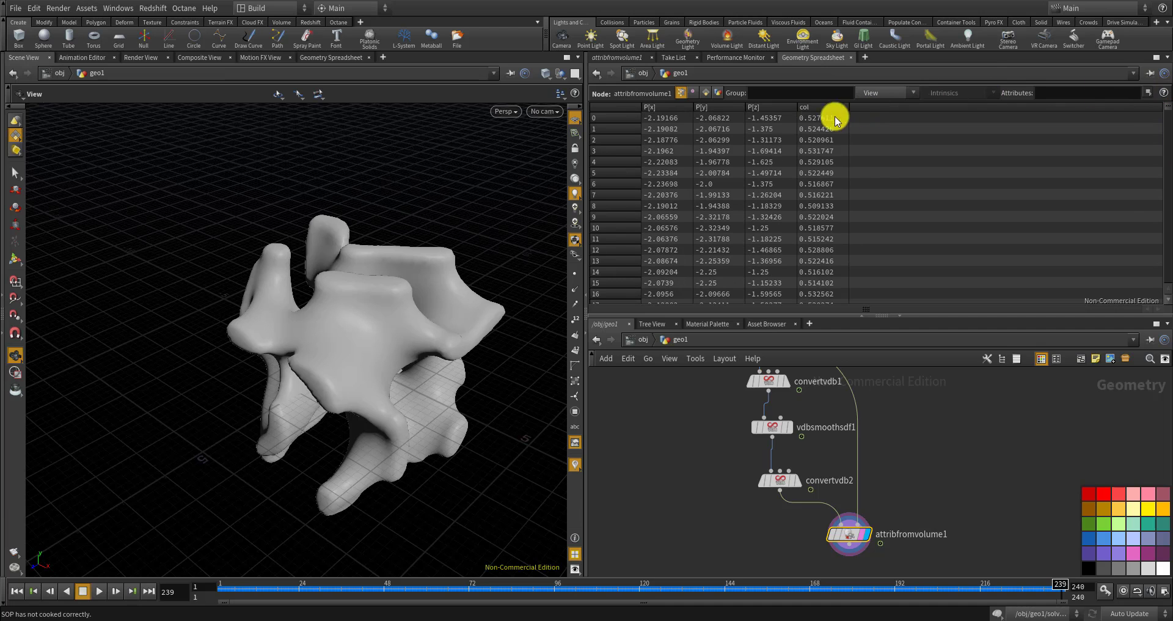
scroll(837, 201, down, 4)
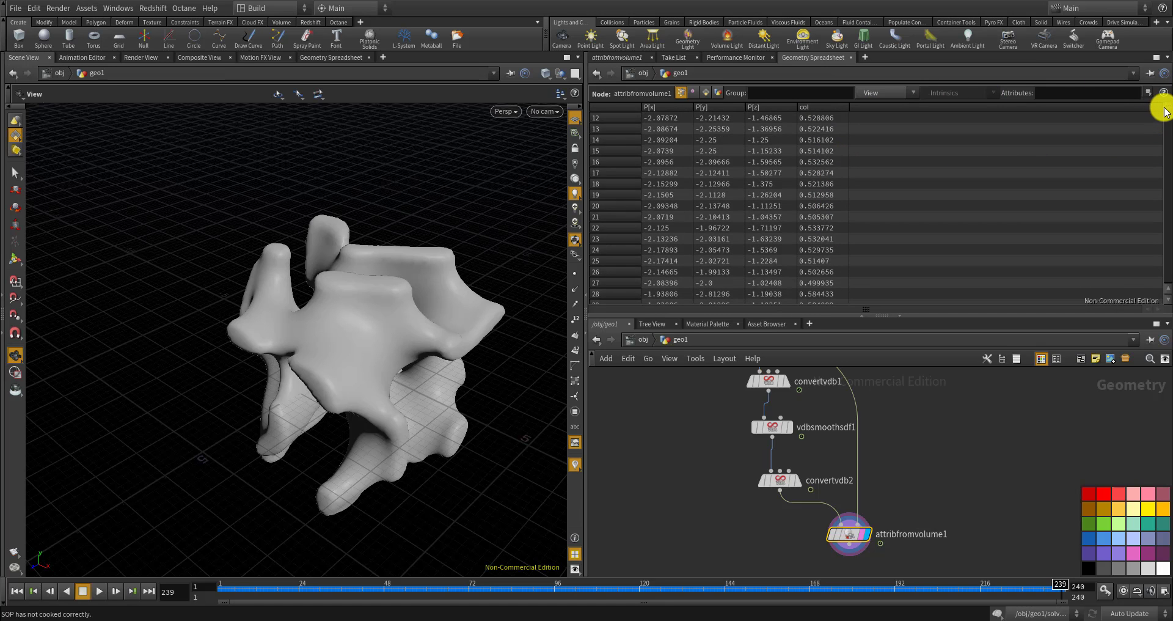
mouse_move(1164, 112)
mouse_down()
mouse_move(1167, 194)
mouse_move(1167, 114)
mouse_up()
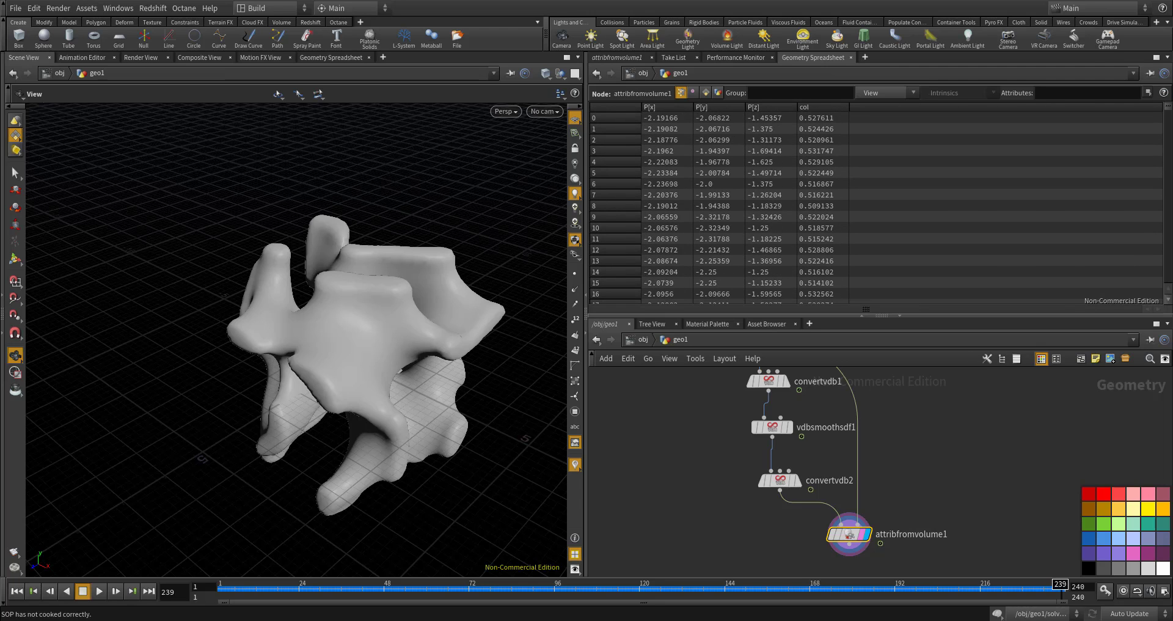
scroll(938, 461, down, 5)
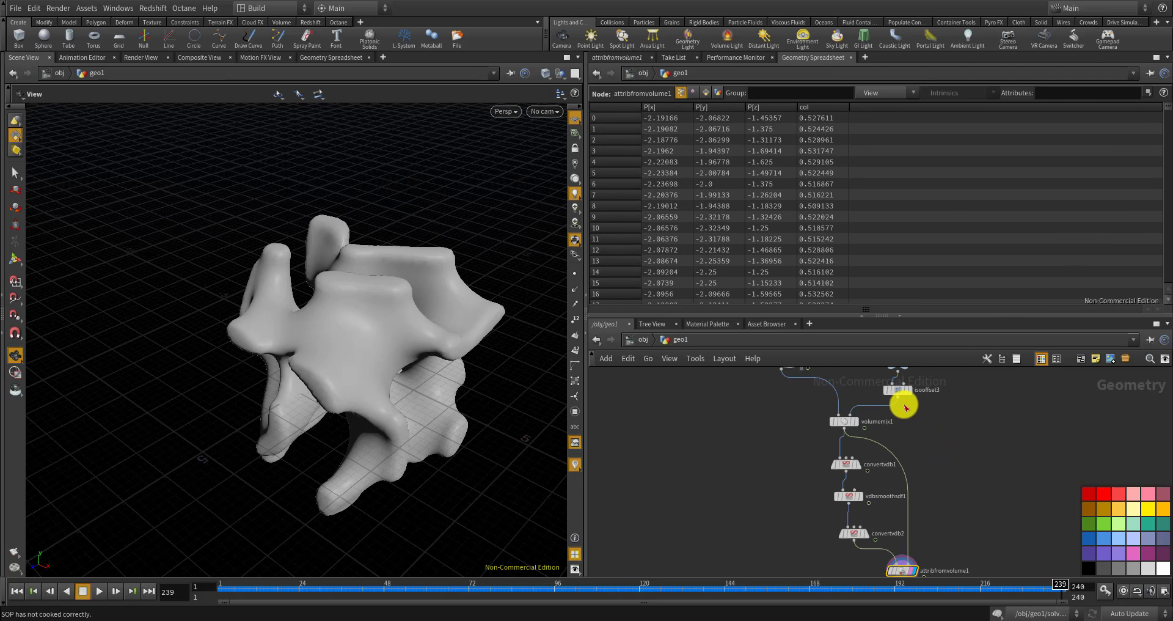
Briefly sample from isooffset3 instead, then restore volumemix1 as the volume source
drag(900, 400, 904, 557)
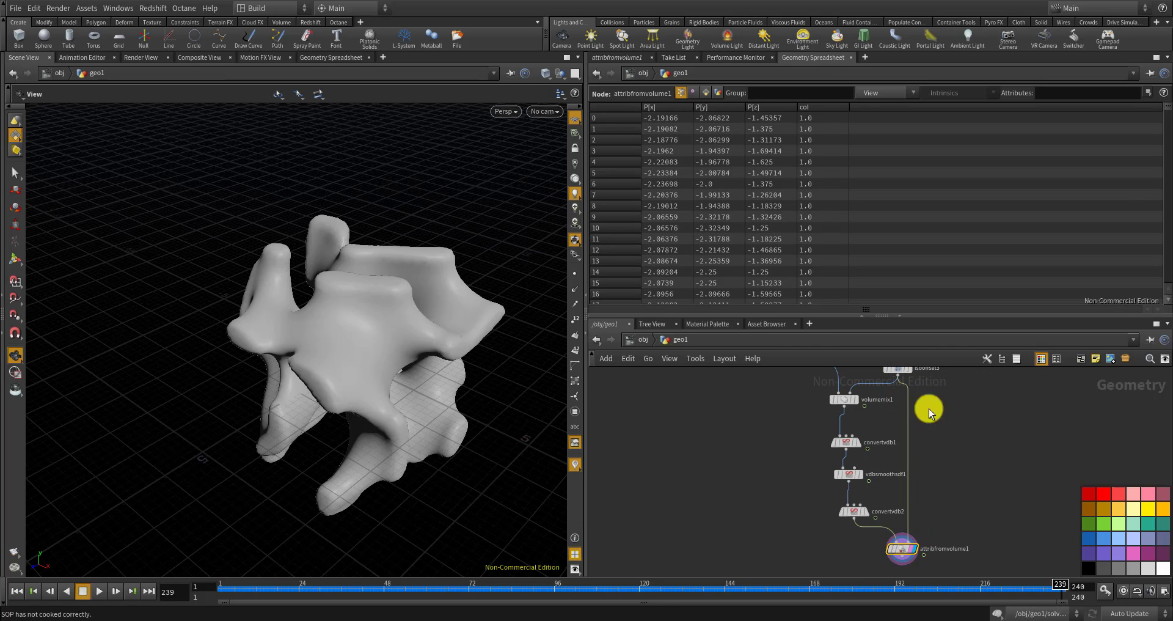
drag(1168, 115, 1035, 446)
drag(846, 405, 908, 538)
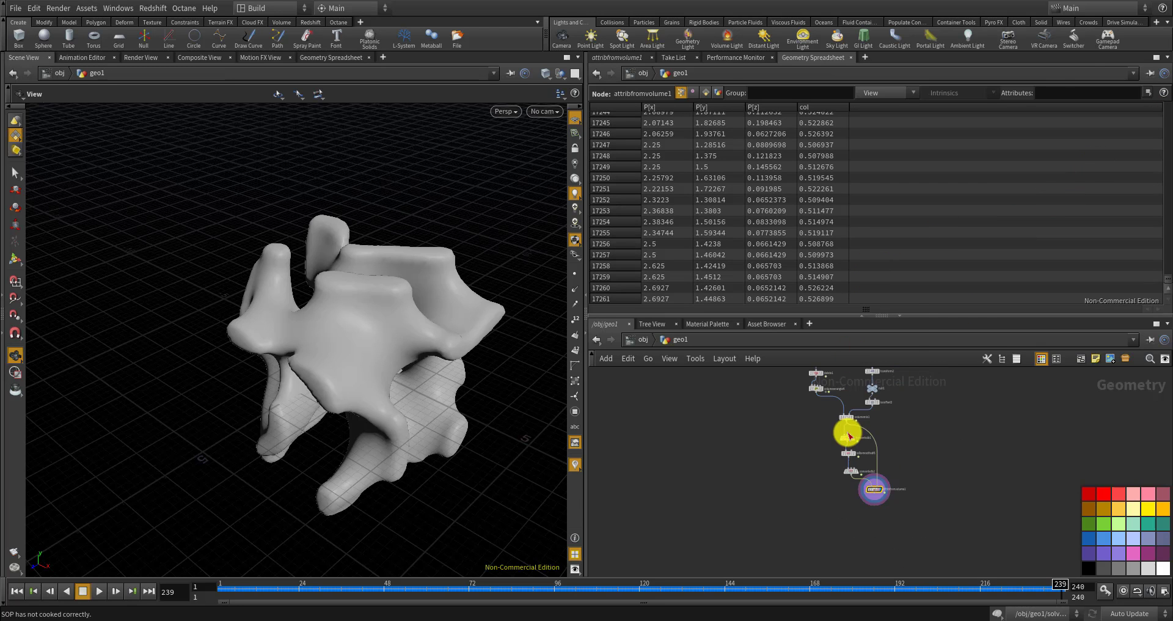
scroll(846, 468, up, 4)
drag(477, 330, 455, 275)
scroll(853, 530, up, 3)
key(Tab)
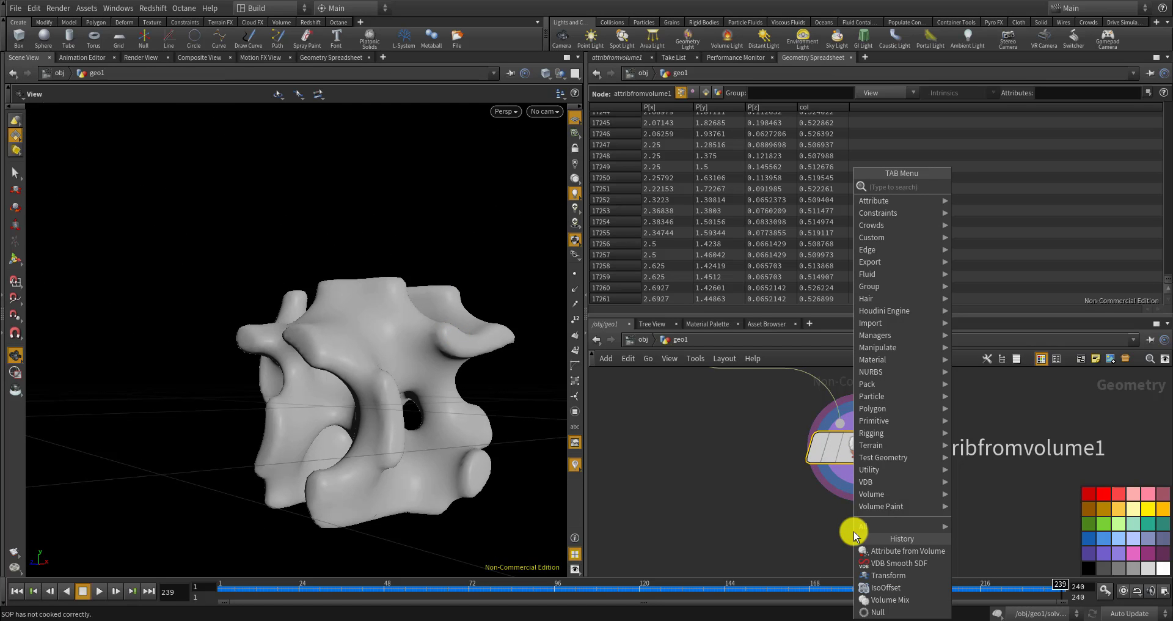
Add a Color node, color1, below attribfromvolume1 and display it
text(null)
key(Return)
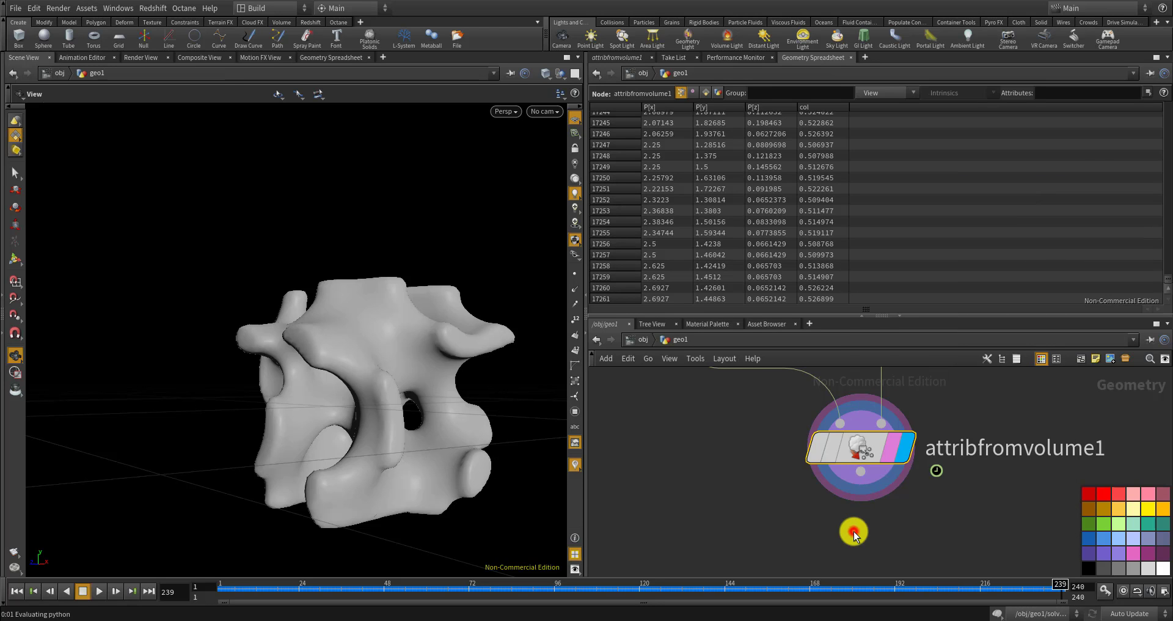
click(853, 531)
click(914, 536)
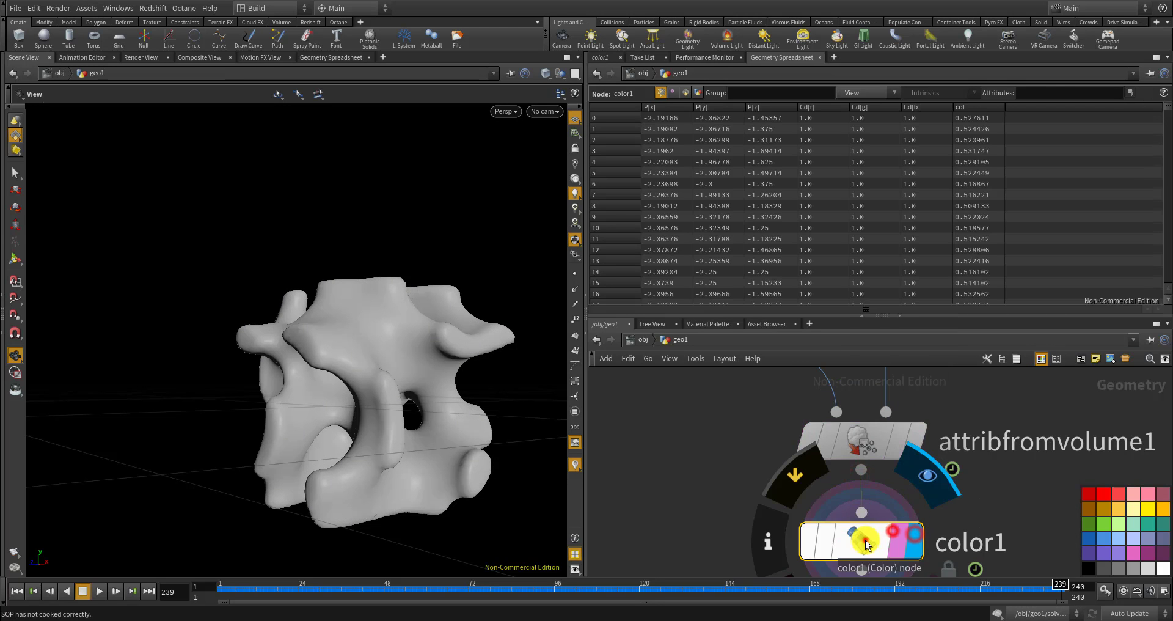
Set color1's Color Type to Ramp from Attribute using the col attribute
click(598, 58)
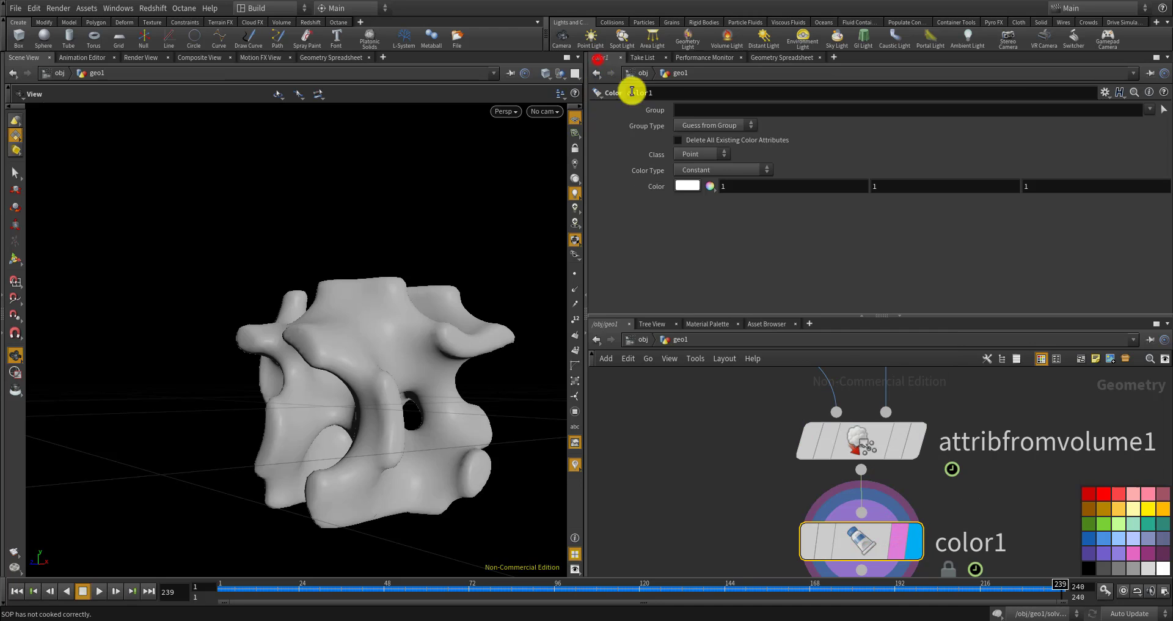
click(711, 169)
click(696, 217)
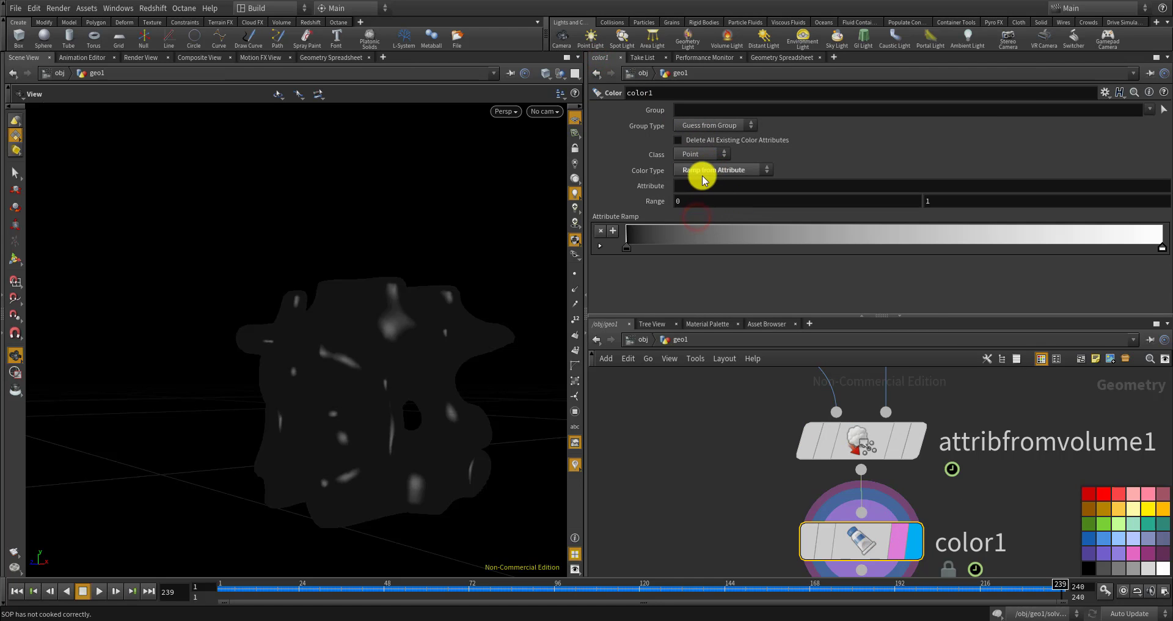
click(711, 192)
text(col)
key(Return)
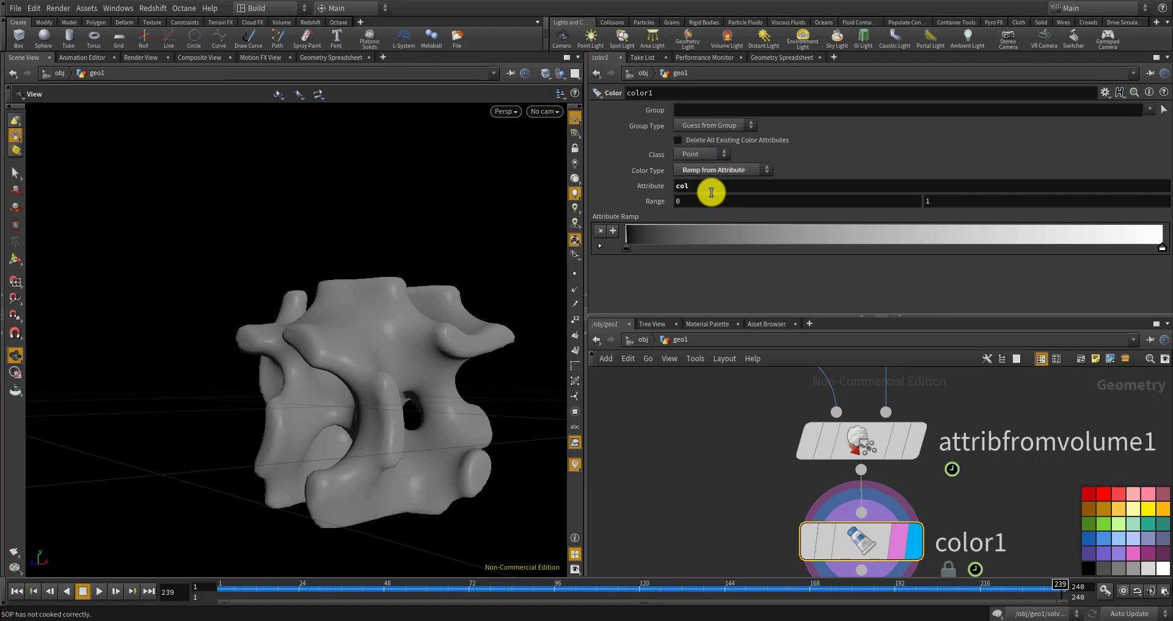
Squeeze the black and white ramp keys into a narrow transition and inspect the shading
mouse_move(623, 252)
mouse_down()
mouse_move(684, 241)
mouse_move(820, 250)
mouse_up()
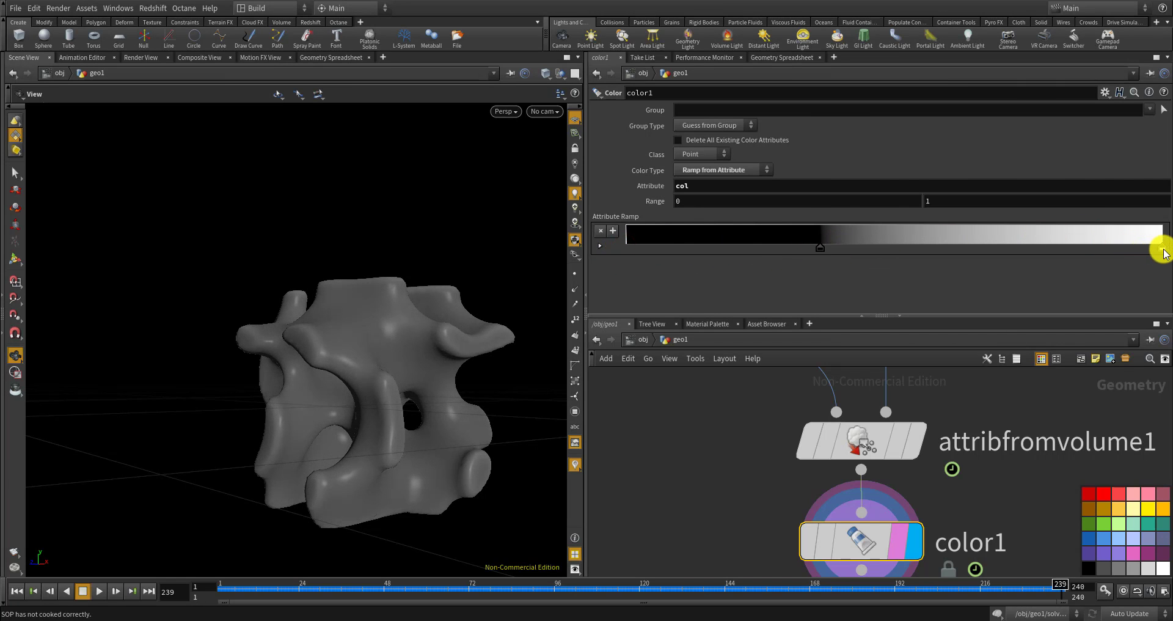
drag(1164, 254, 946, 250)
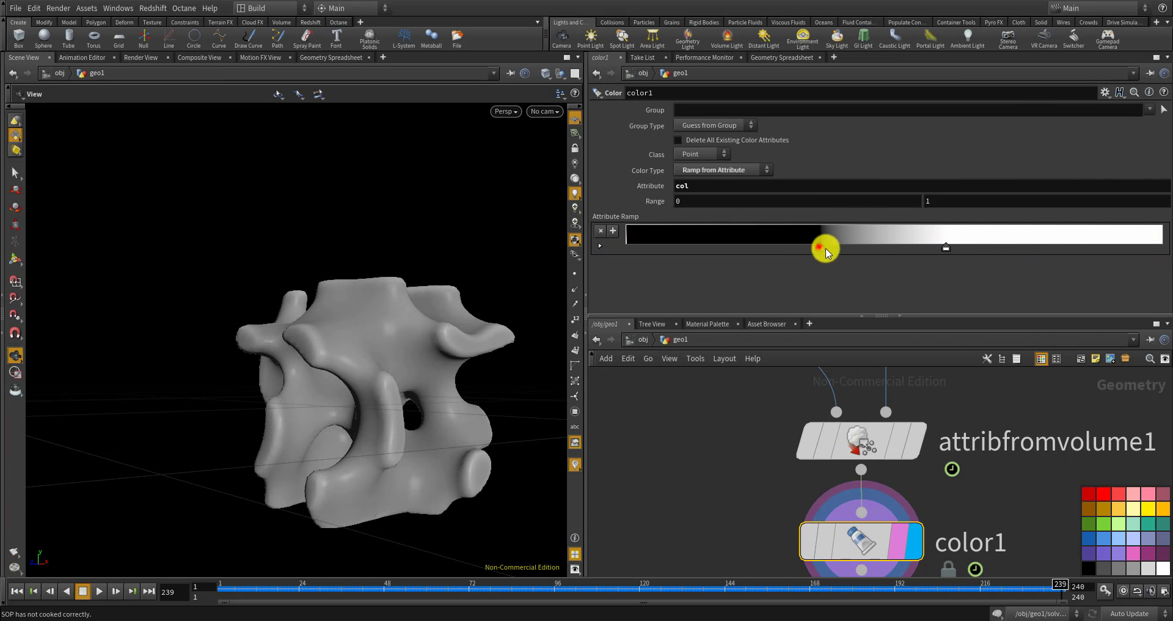
drag(821, 249, 932, 249)
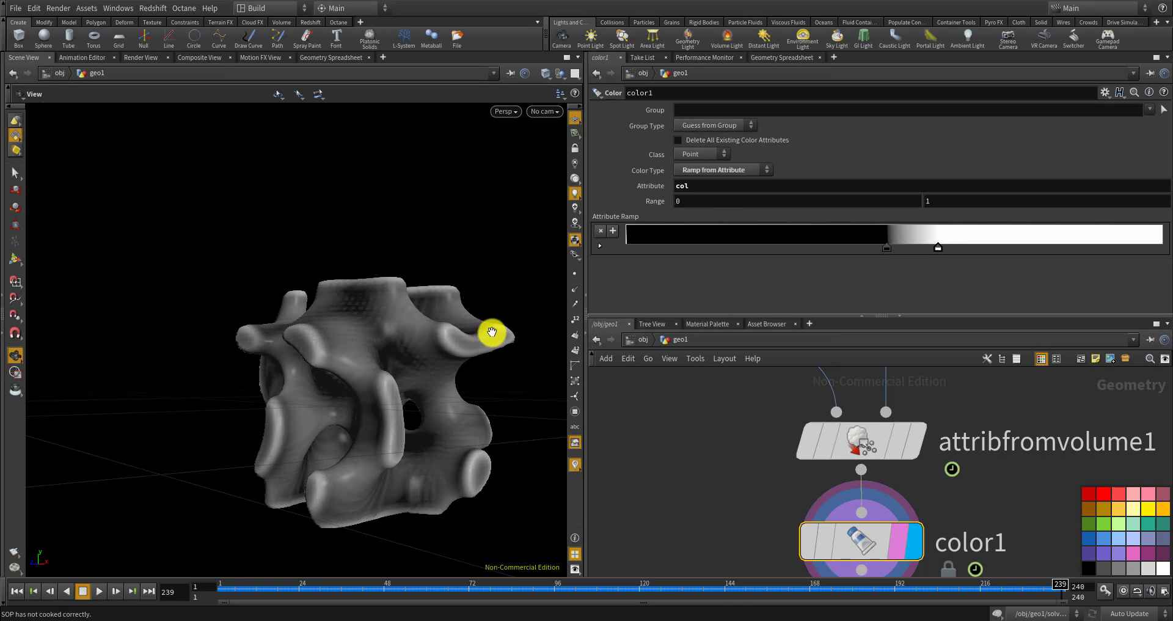
drag(427, 328, 367, 361)
right_drag(366, 361, 413, 343)
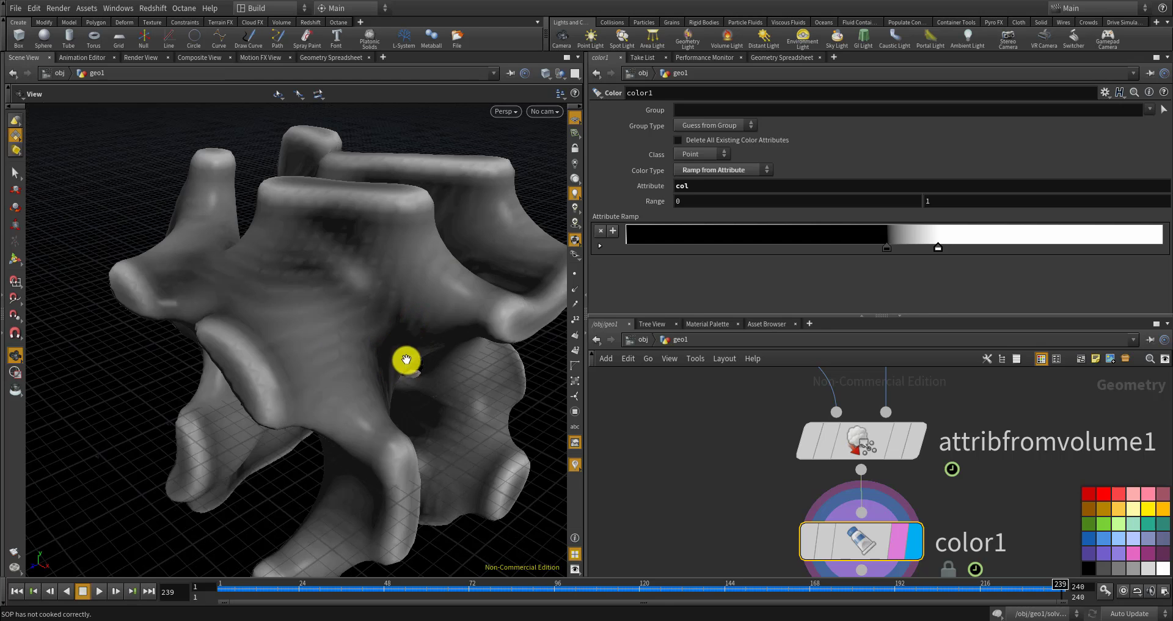
drag(406, 360, 366, 332)
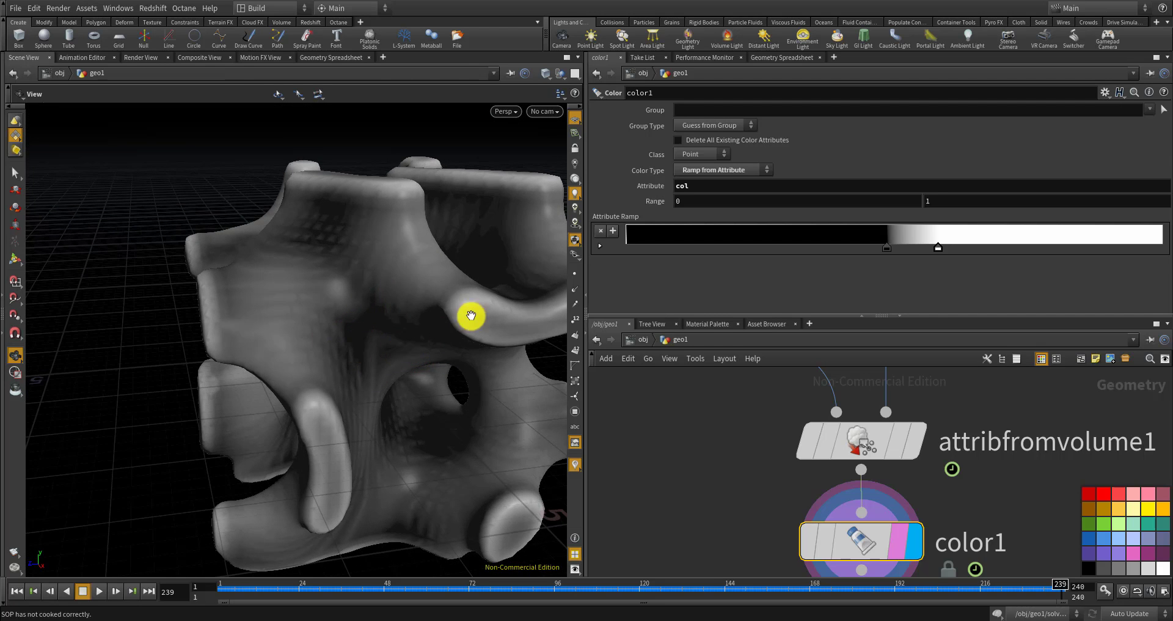
drag(470, 315, 451, 311)
drag(520, 325, 479, 310)
drag(359, 297, 426, 365)
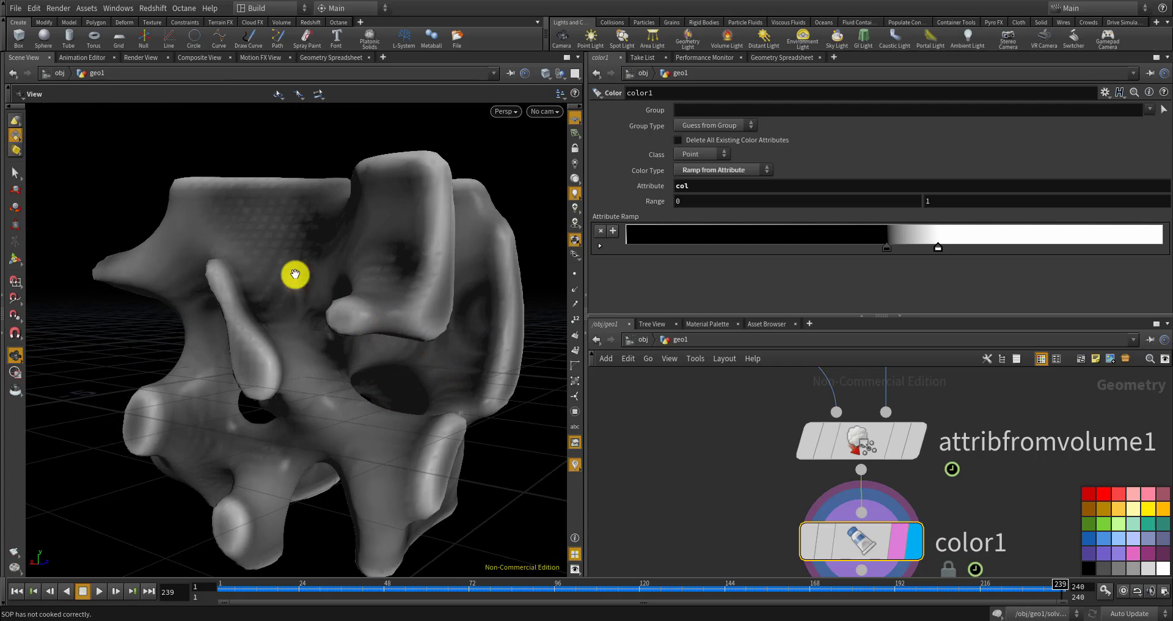
drag(295, 274, 699, 259)
drag(887, 250, 874, 257)
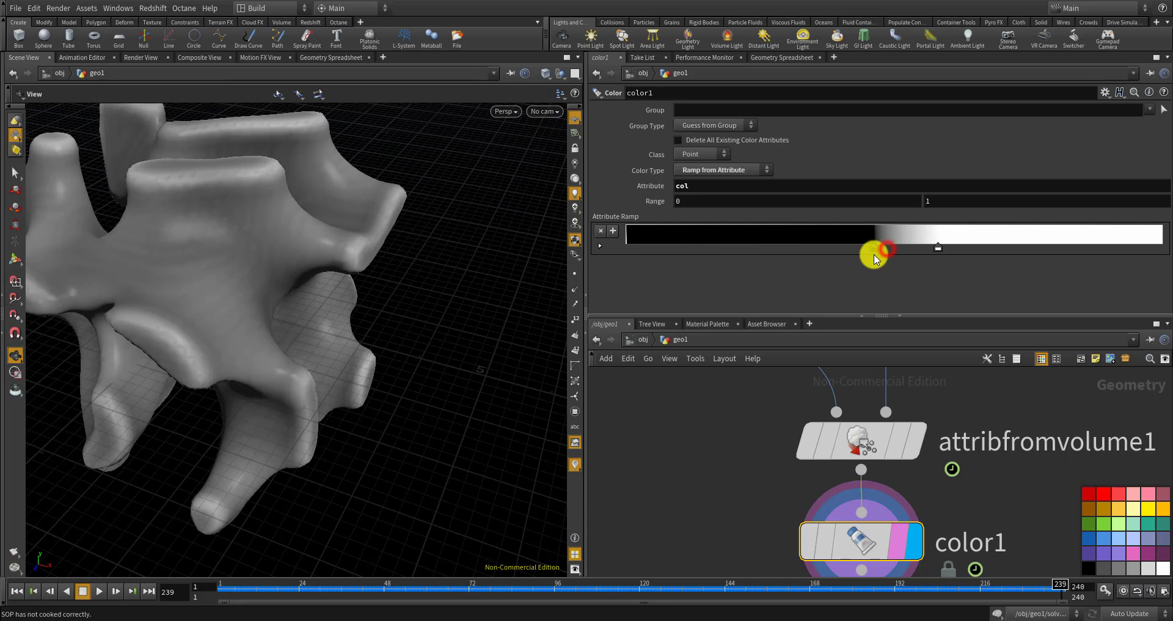
Make the ramp's dark key blue and its light key cyan
double_click(874, 251)
click(979, 173)
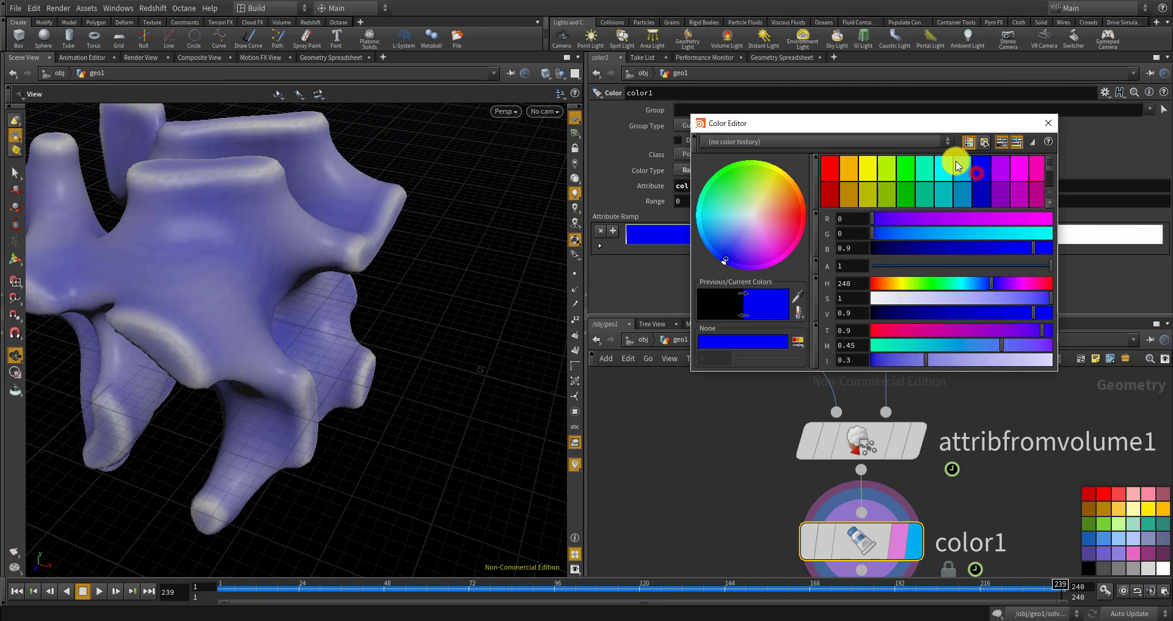
click(1050, 126)
double_click(938, 248)
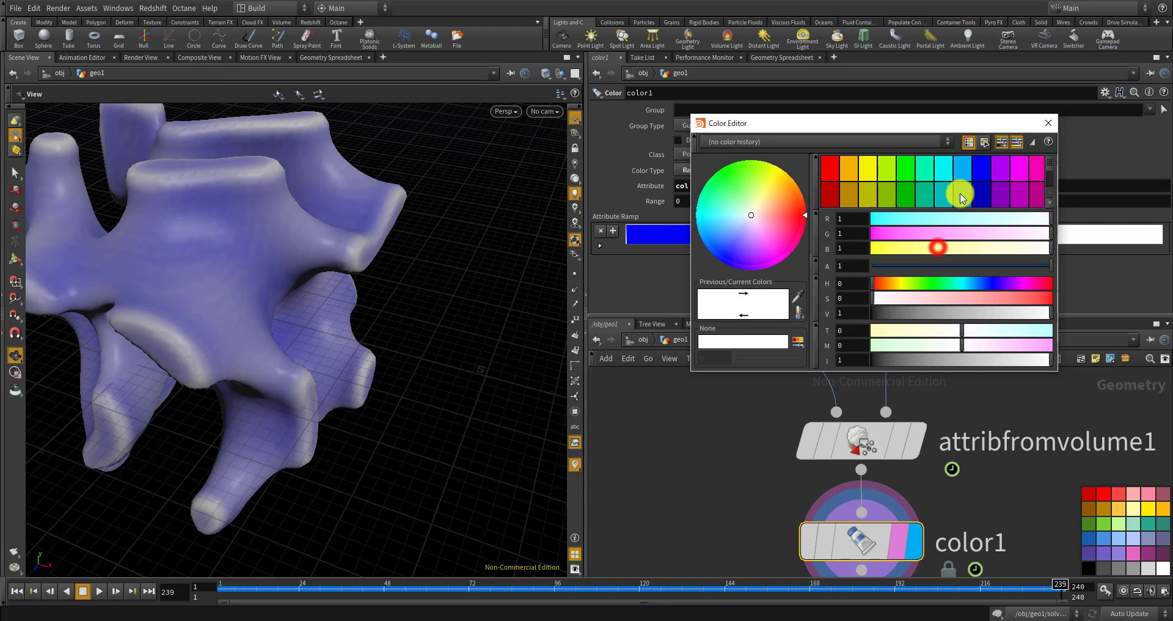
click(943, 171)
click(1050, 126)
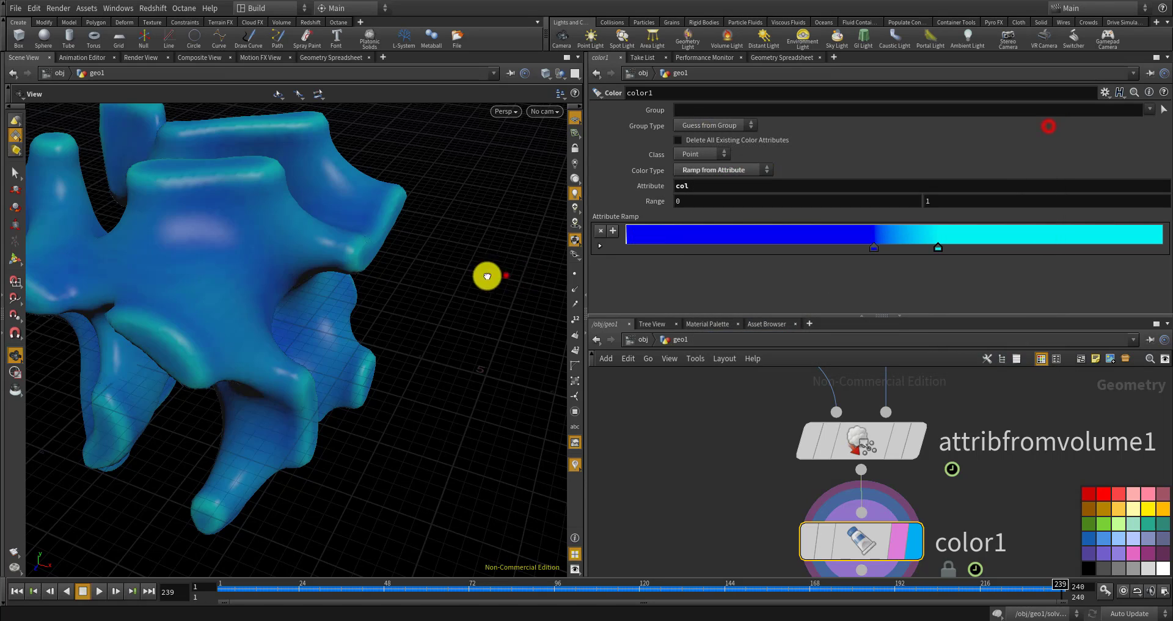
mouse_move(487, 275)
mouse_down()
mouse_move(366, 236)
mouse_move(504, 275)
mouse_up()
scroll(361, 230, down, 3)
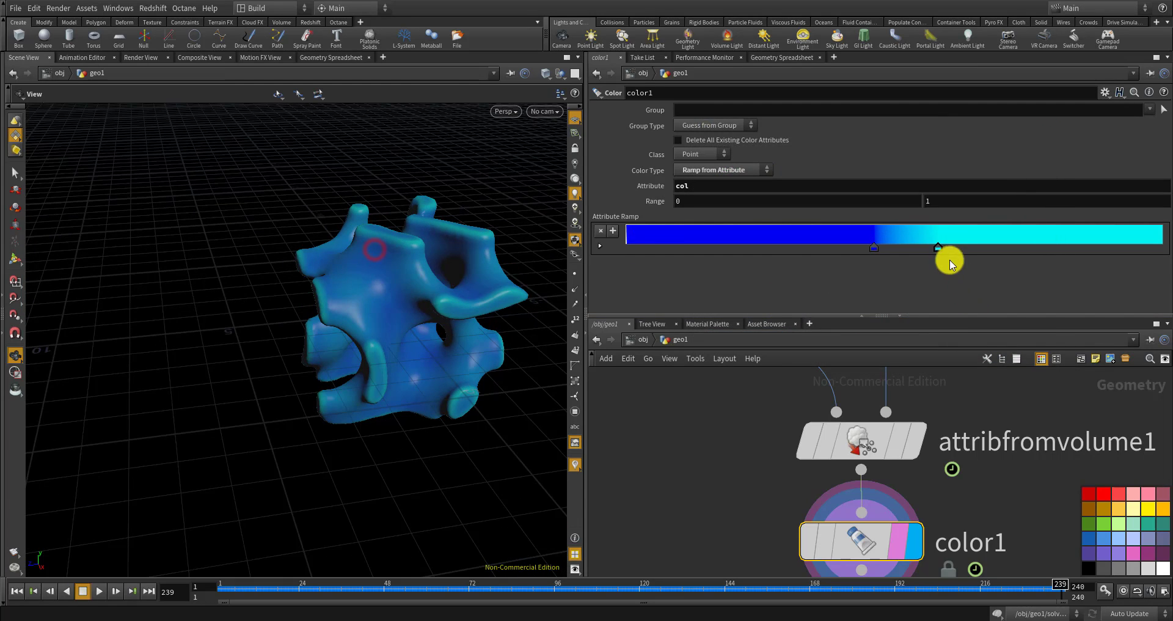
Lower the cyan key's red amount to a pale cyan and darken the blue key
double_click(937, 249)
drag(957, 219, 905, 222)
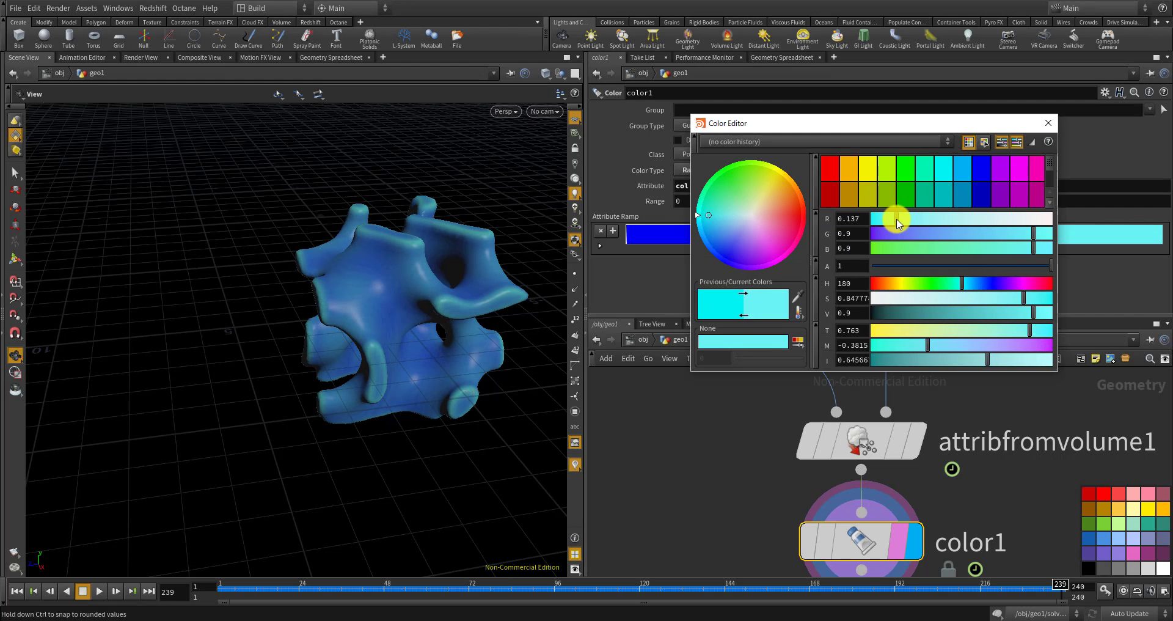
click(1047, 123)
double_click(871, 252)
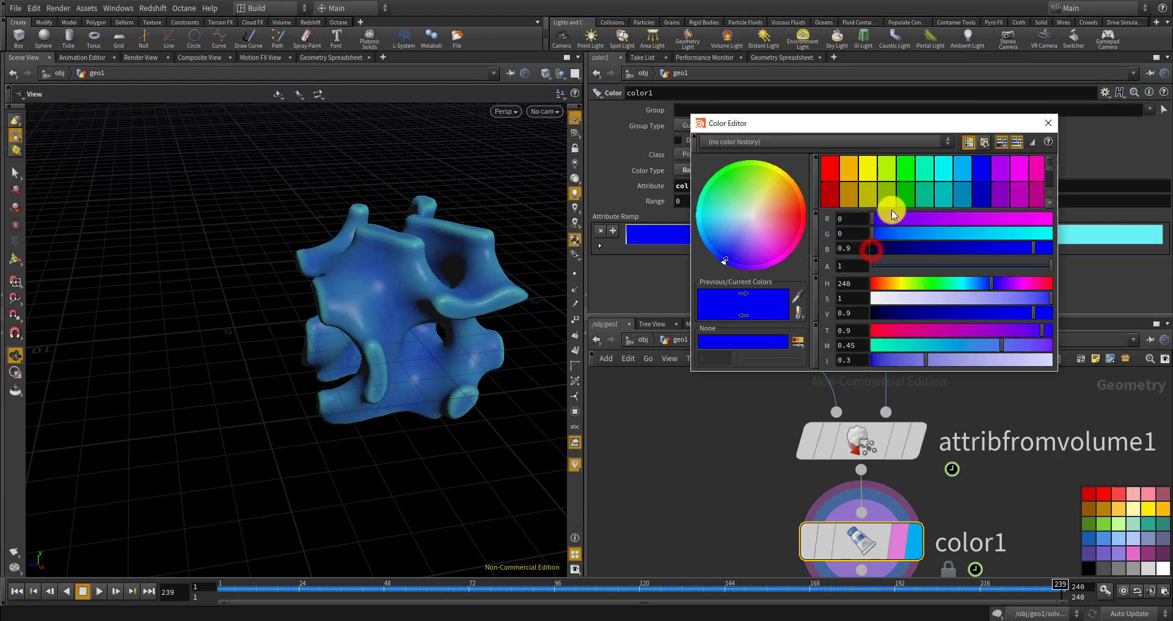
drag(923, 247, 1014, 231)
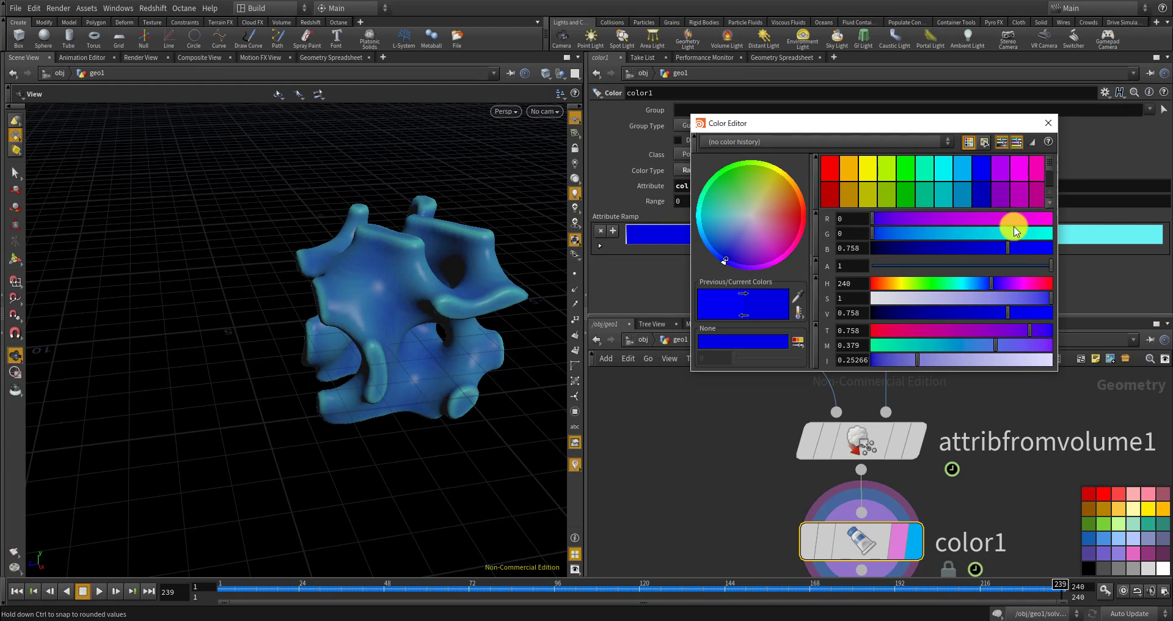
click(1047, 127)
drag(450, 295, 369, 374)
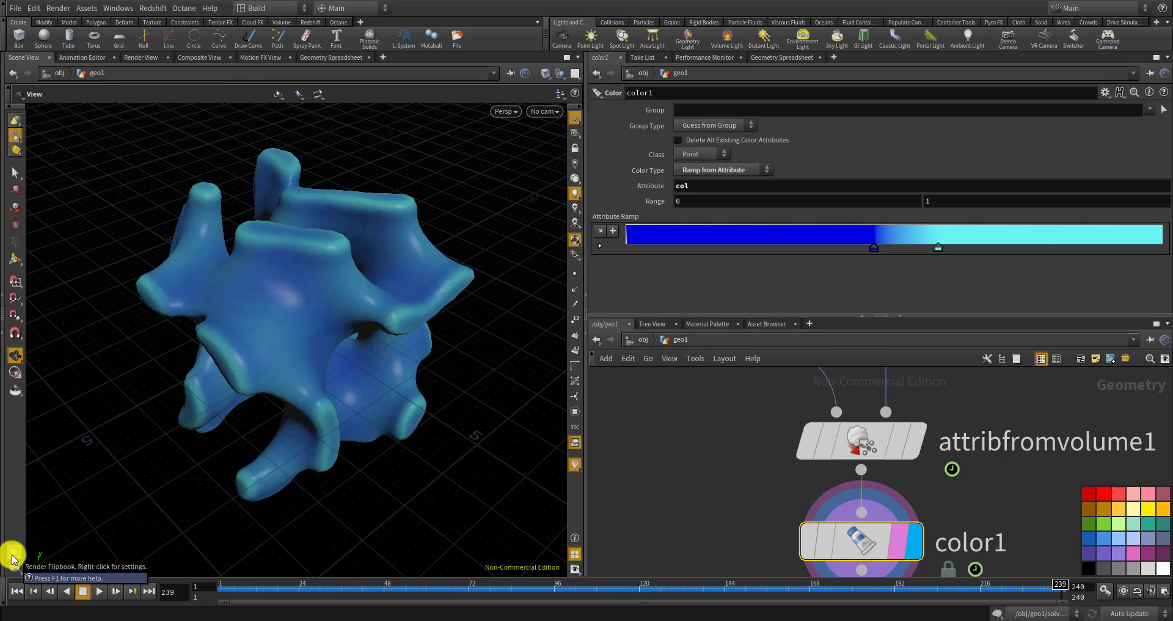
scroll(727, 512, down, 10)
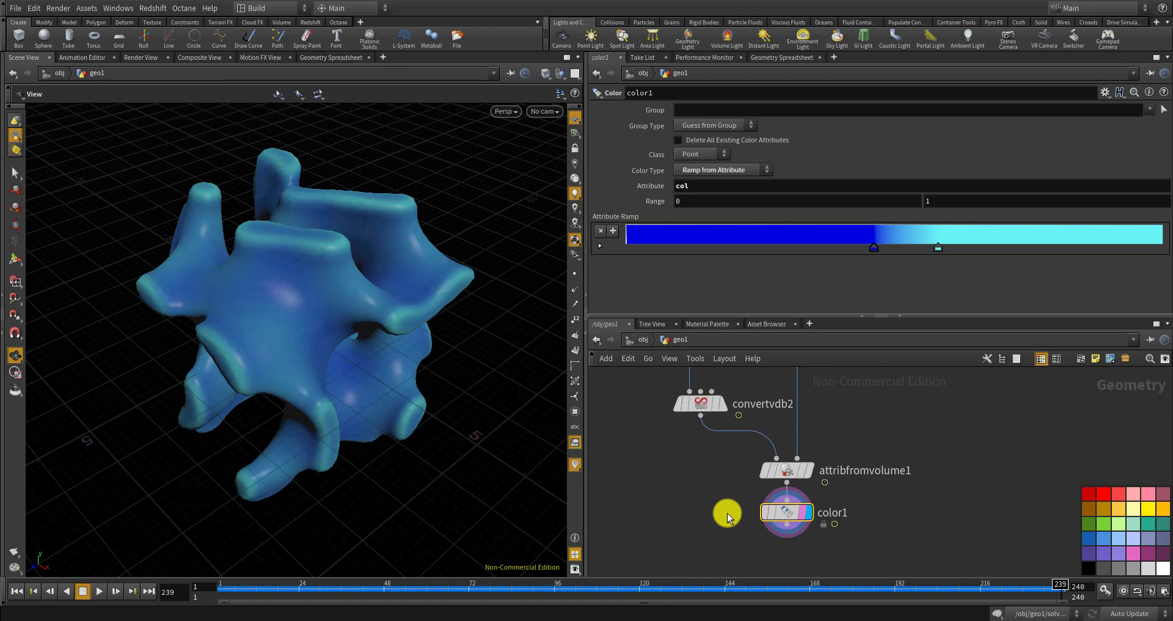
scroll(678, 435, up, 10)
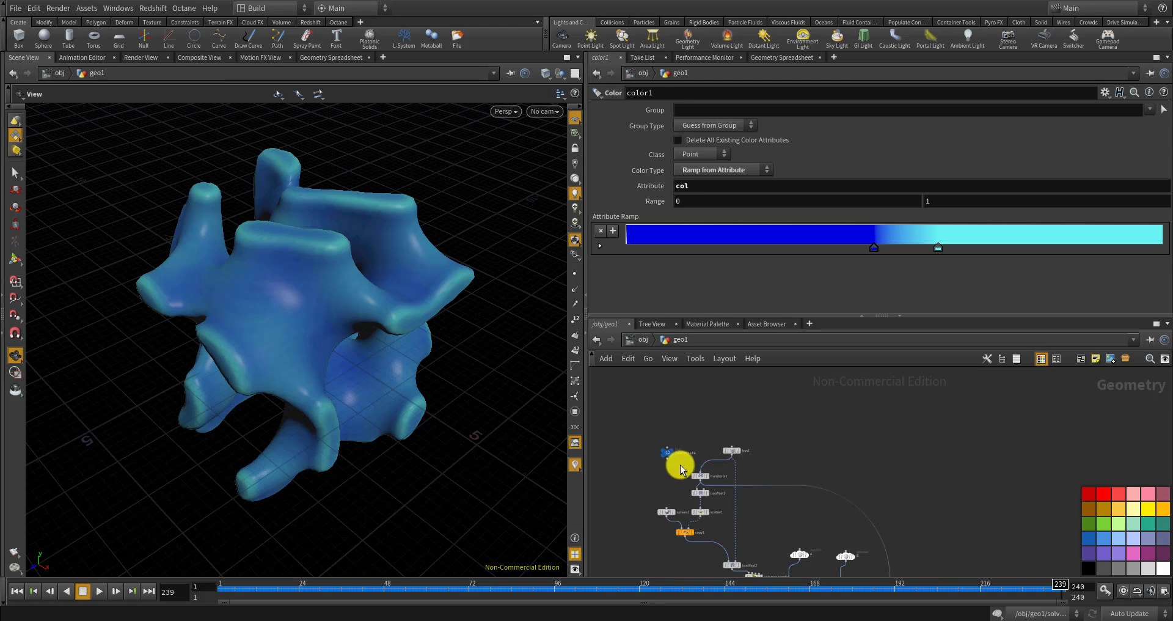
click(669, 448)
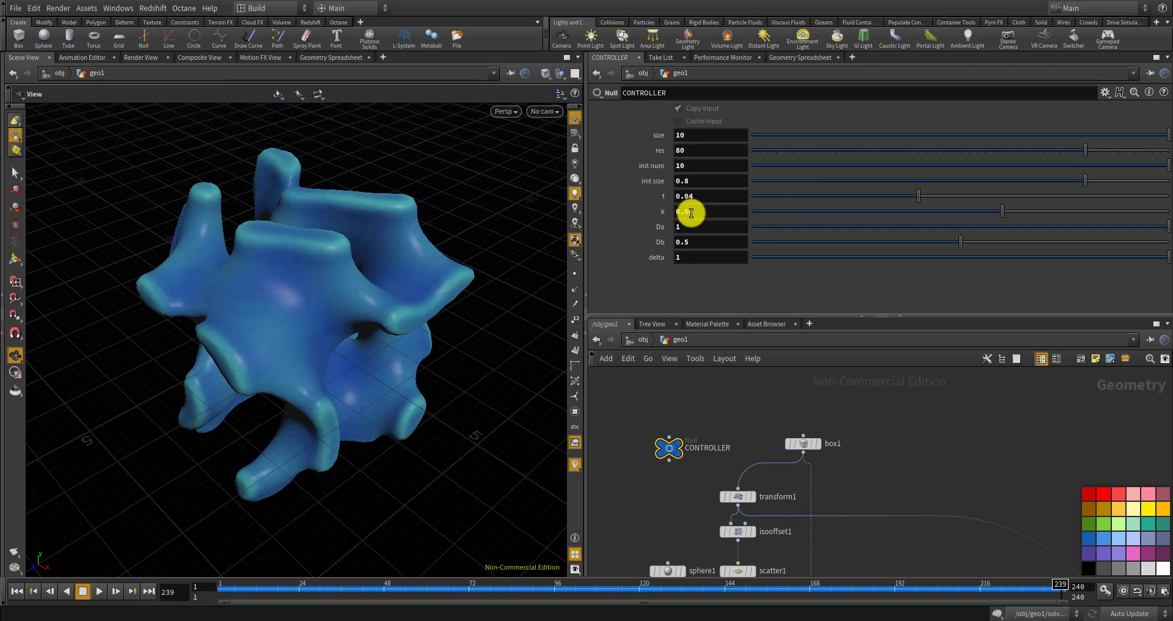
drag(667, 231, 658, 249)
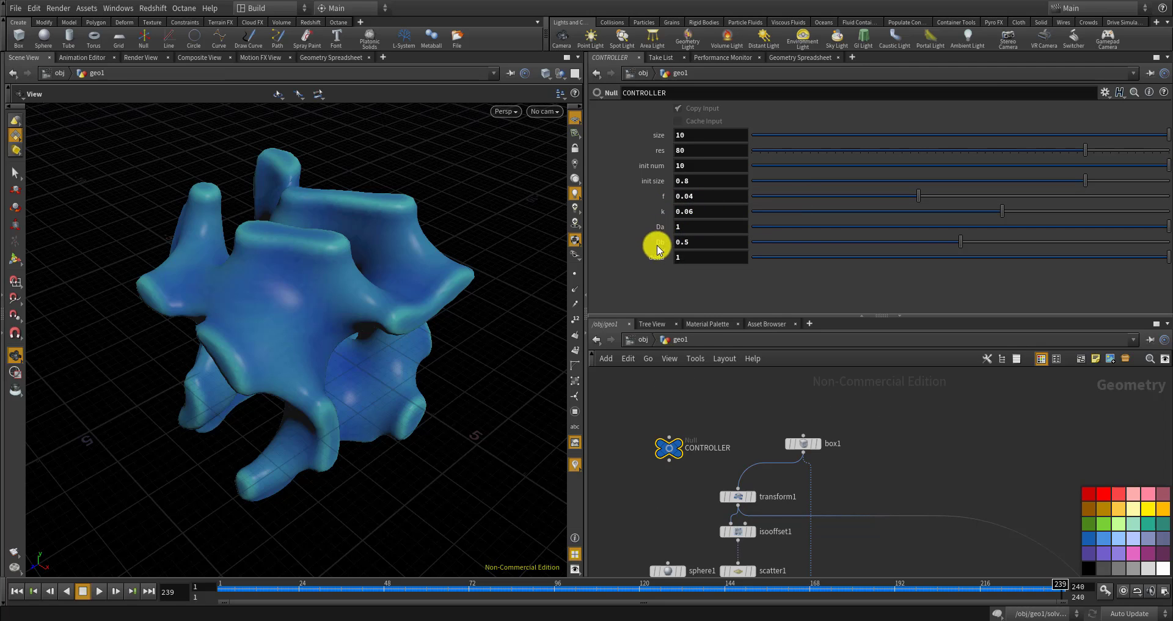
scroll(694, 393, down, 8)
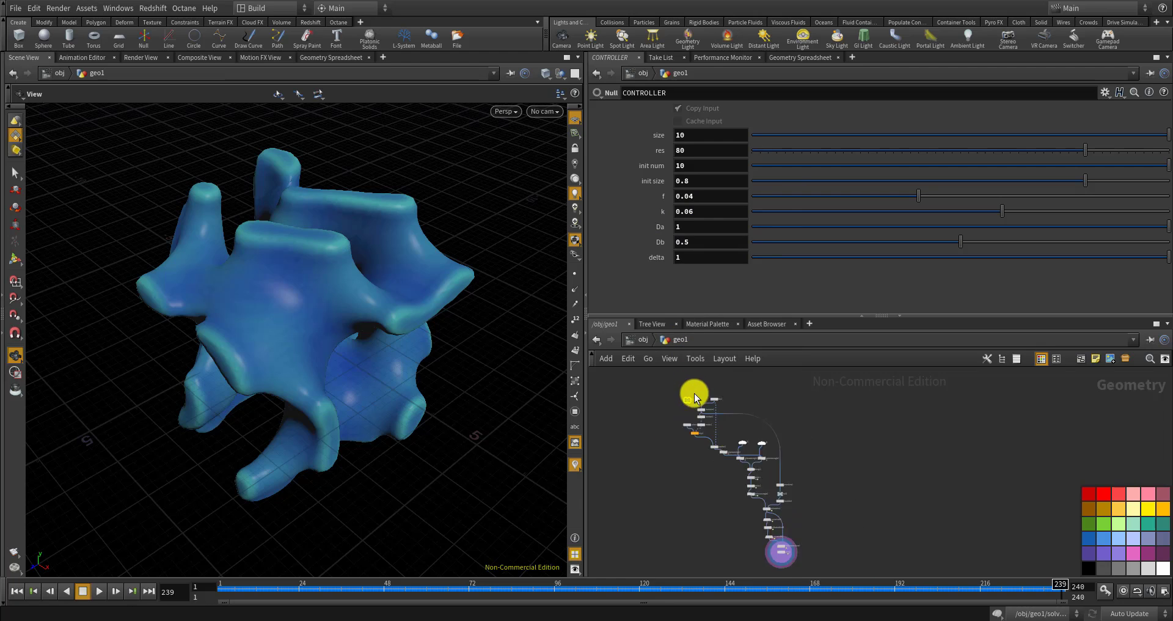
scroll(741, 480, up, 5)
click(771, 487)
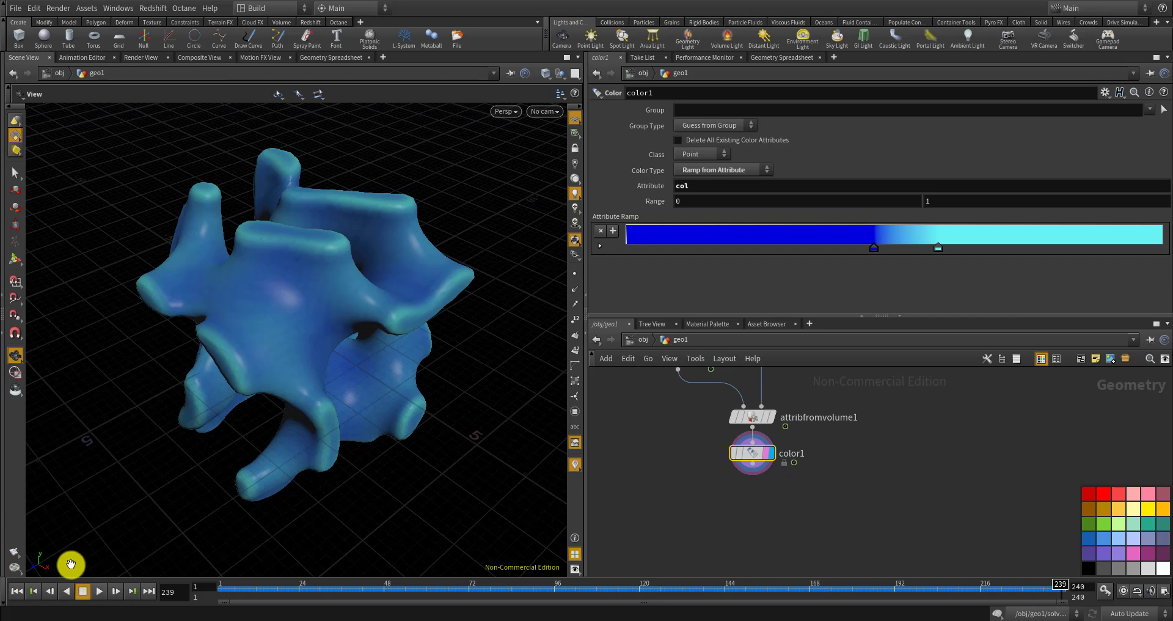
Render a flipbook of the full 240-frame animation to MPlay
click(14, 550)
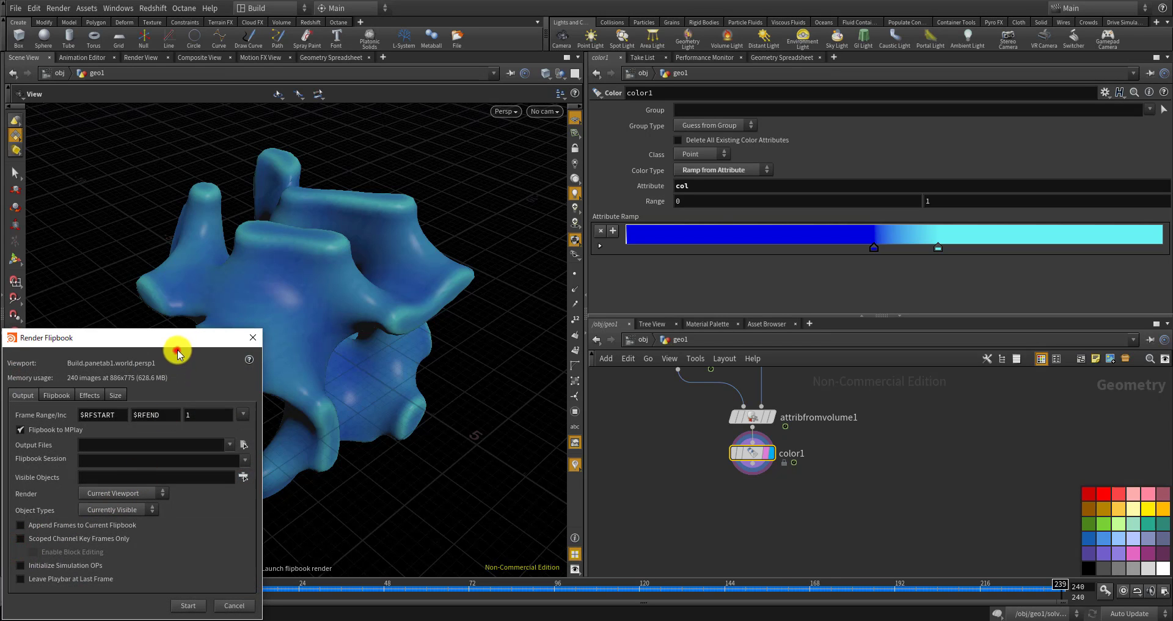
click(188, 606)
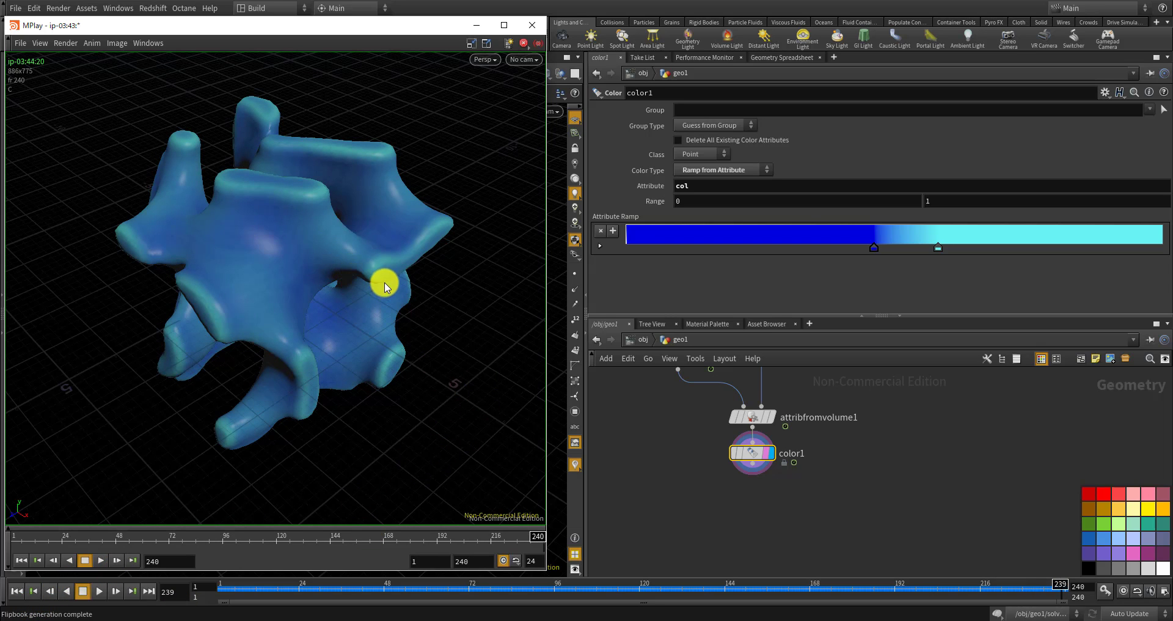
Play the flipbook on loop in MPlay, then stop it at frame 3
click(99, 561)
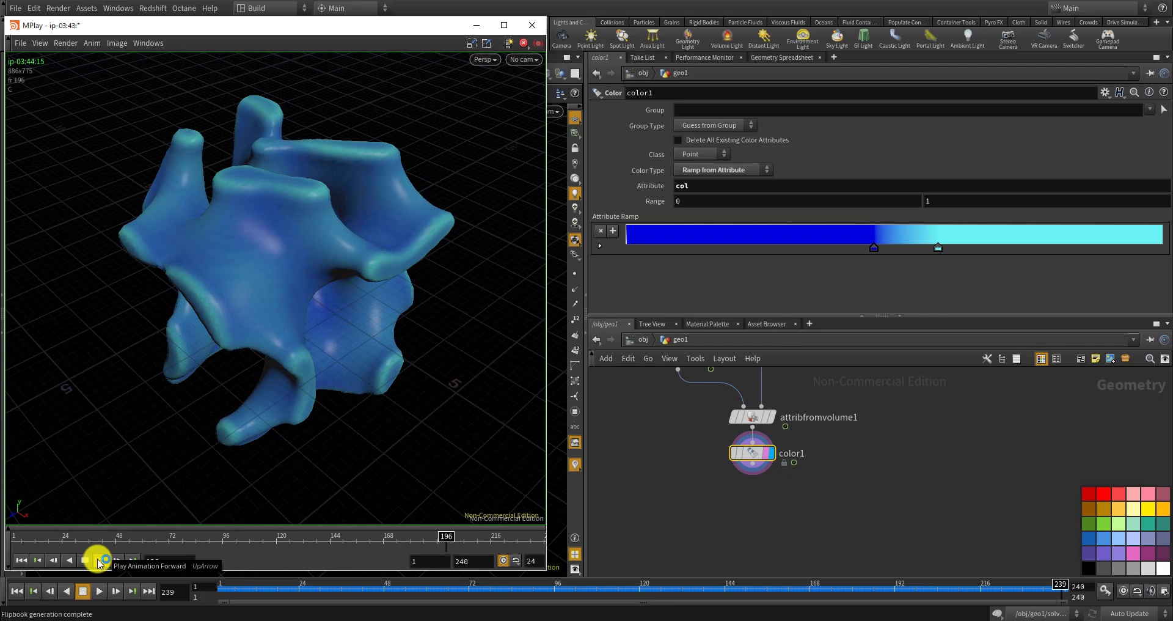
click(98, 561)
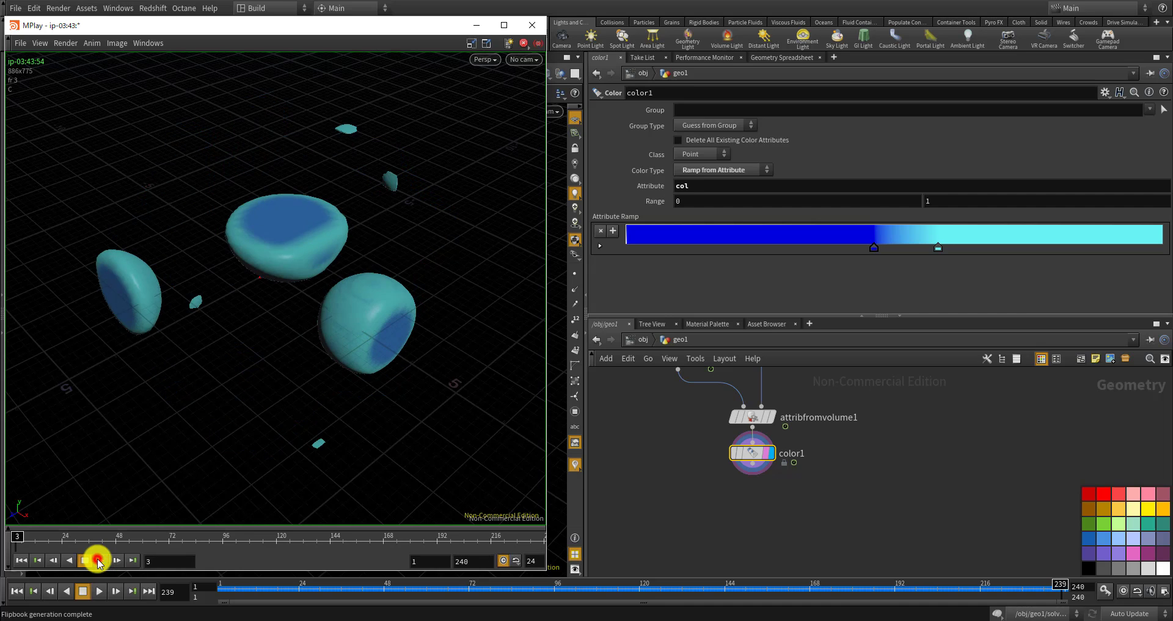